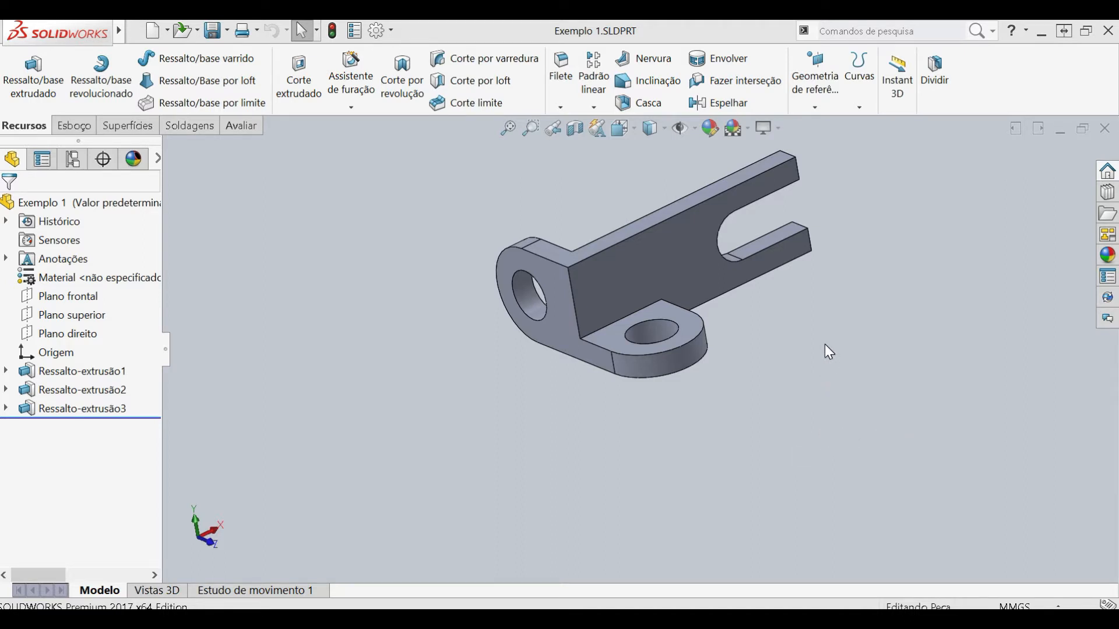
# - Switch to File Explorer and open Apostila-Desenho-Mecanico-1-III-Parte-Copy.pdf from the PARTE 6 - DESENHO 2D folder
pyautogui.click(154, 619)
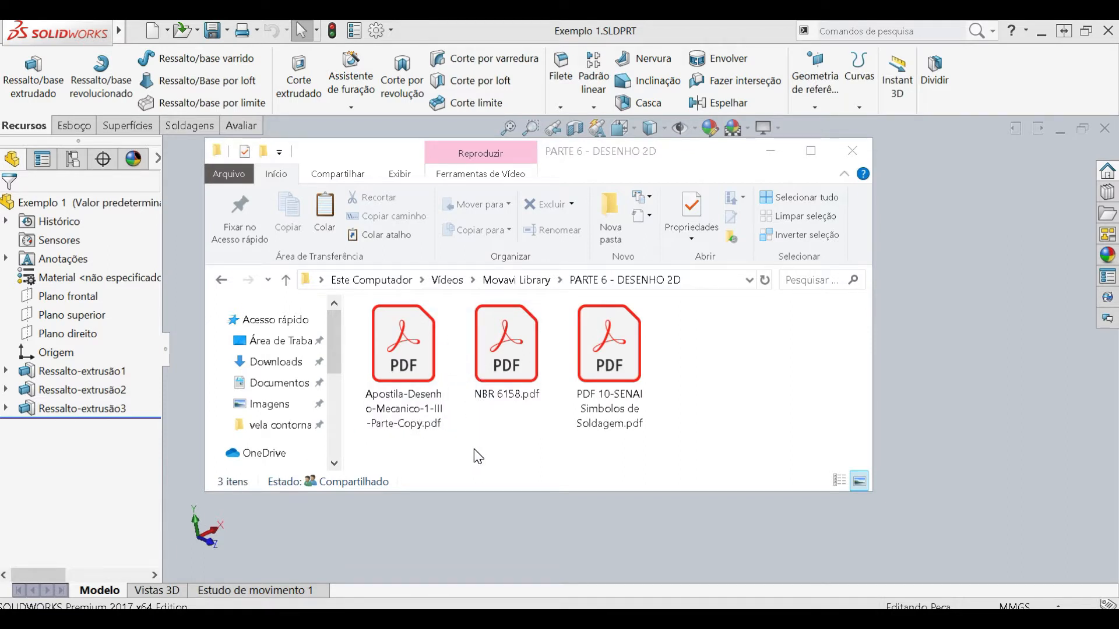
pyautogui.moveTo(375, 150); pyautogui.dragTo(425, 157)
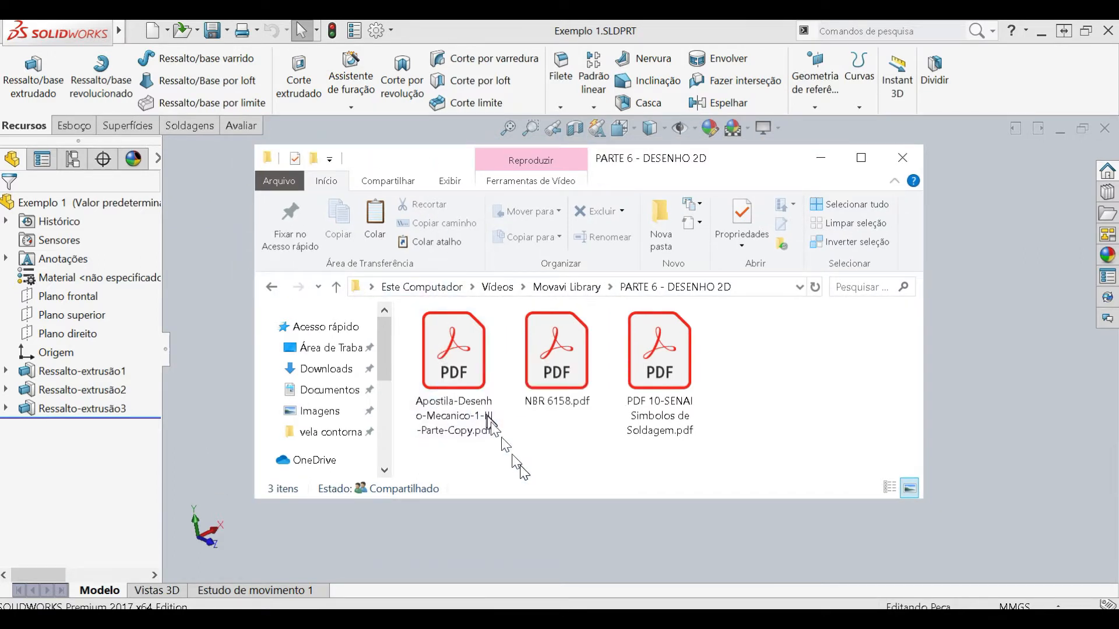
pyautogui.doubleClick(458, 359)
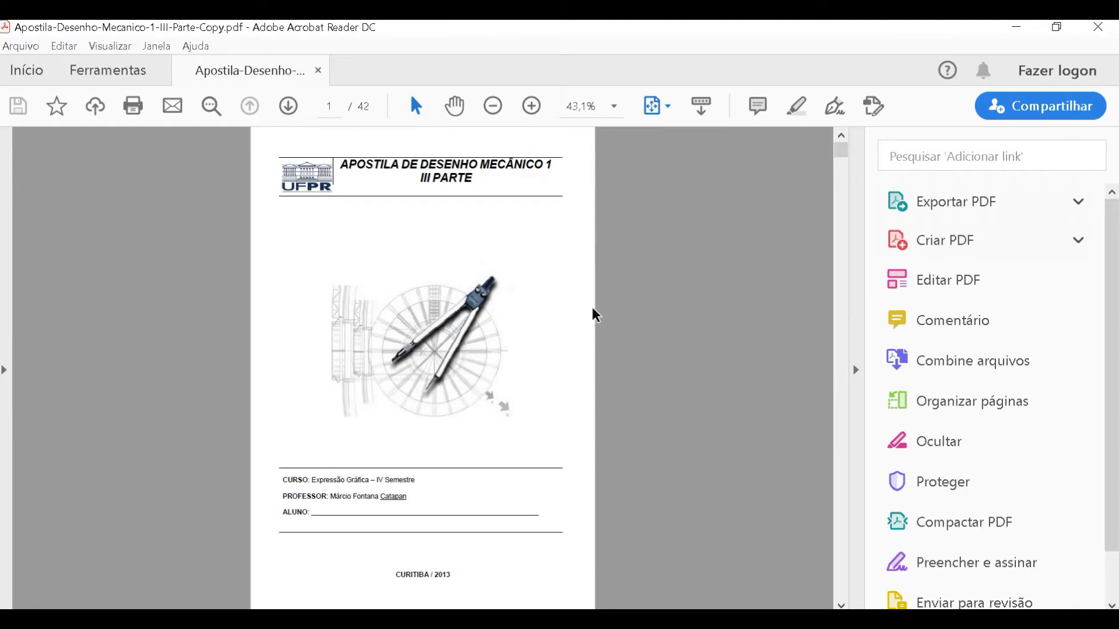
# - Look through the surface finish chapter and mark the polished-surface symbol in the old finish symbols table on page 4
pyautogui.scroll(-2, 594, 315)
pyautogui.scroll(1, 594, 315)
pyautogui.scroll(1, 595, 315)
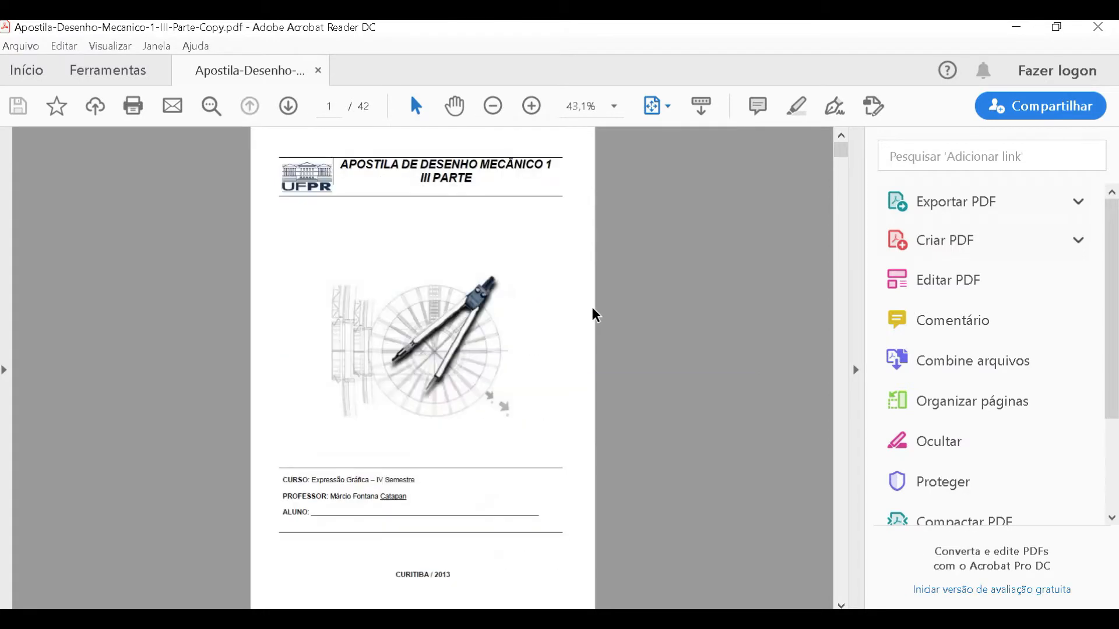
pyautogui.scroll(-4, 595, 313)
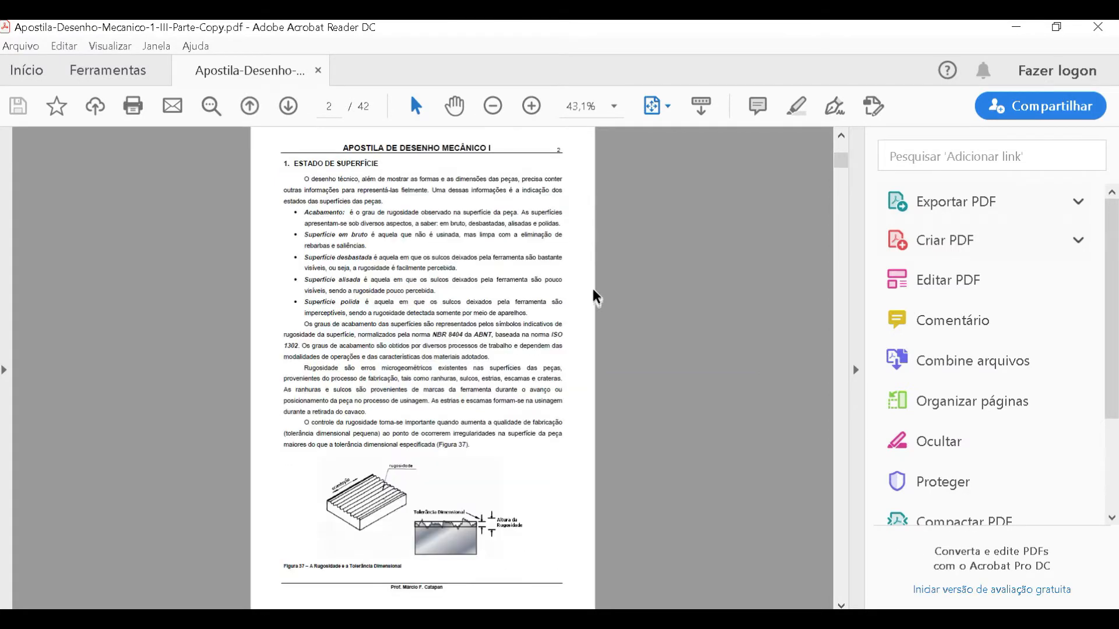
pyautogui.scroll(1, 595, 287)
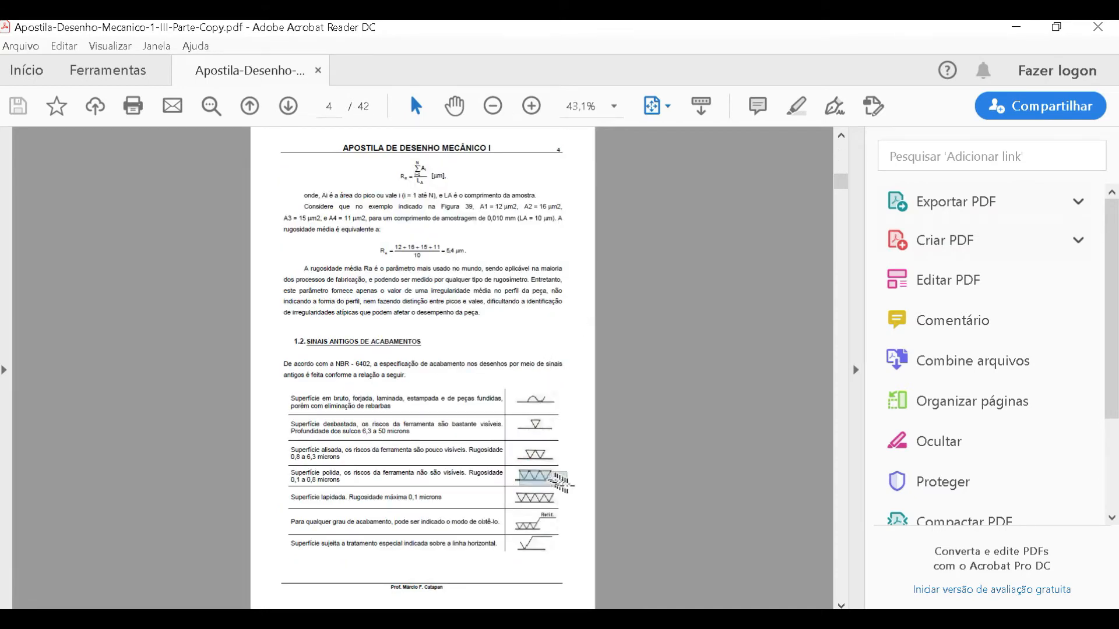
pyautogui.click(524, 477)
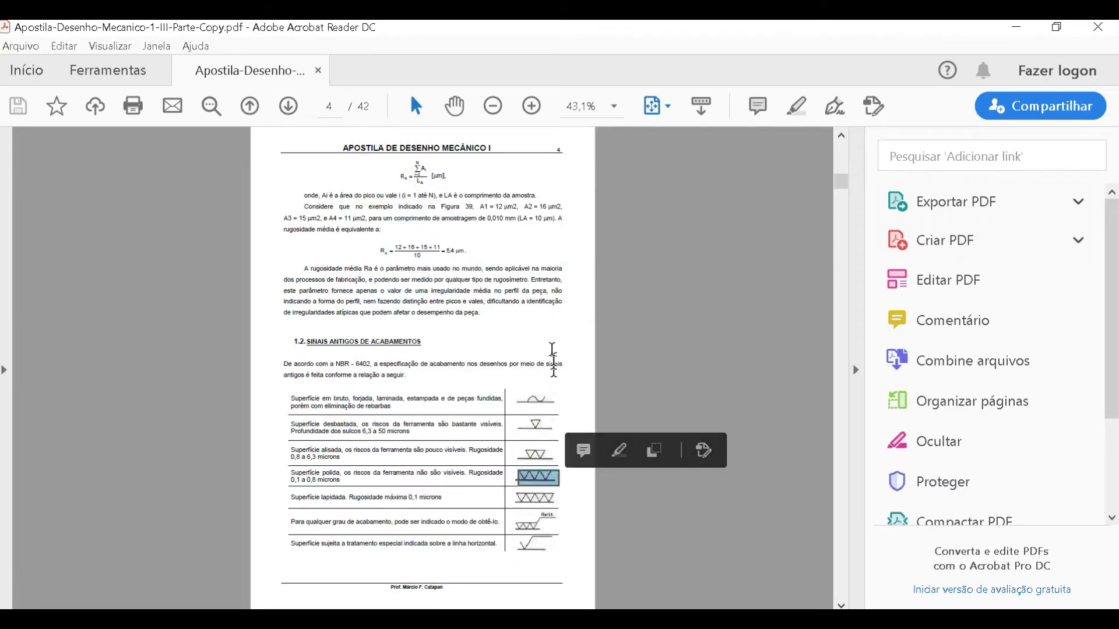
# - Examine the surface finish quality chart for machining processes on page 8
pyautogui.scroll(-2, 554, 364)
pyautogui.scroll(-2, 555, 352)
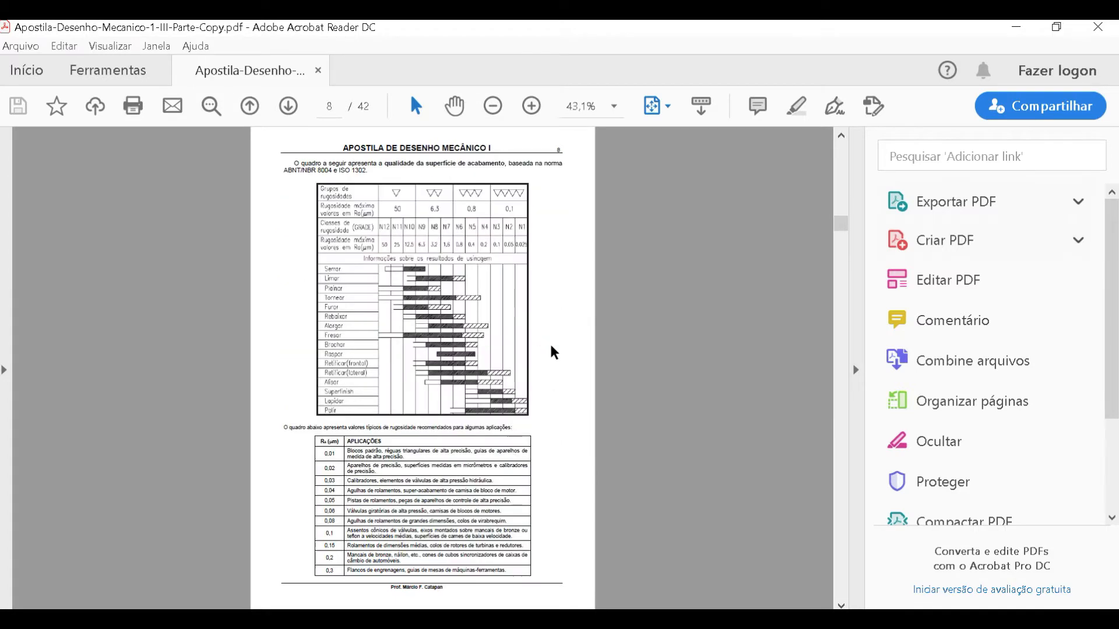
pyautogui.moveTo(310, 243); pyautogui.dragTo(533, 414)
pyautogui.click(423, 341)
pyautogui.keyDown('ctrl'); pyautogui.scroll(3, 437, 318); pyautogui.keyUp('ctrl')
pyautogui.moveTo(241, 212); pyautogui.dragTo(529, 267)
pyautogui.click(509, 376)
pyautogui.click(281, 323)
# - Review the dimensional tolerance chapter from page 12 to the ABNT/ISO hole and shaft tolerance examples on page 17
pyautogui.scroll(-4, 320, 383)
pyautogui.scroll(-2, 326, 385)
pyautogui.keyDown('ctrl'); pyautogui.scroll(-3, 332, 370); pyautogui.keyUp('ctrl')
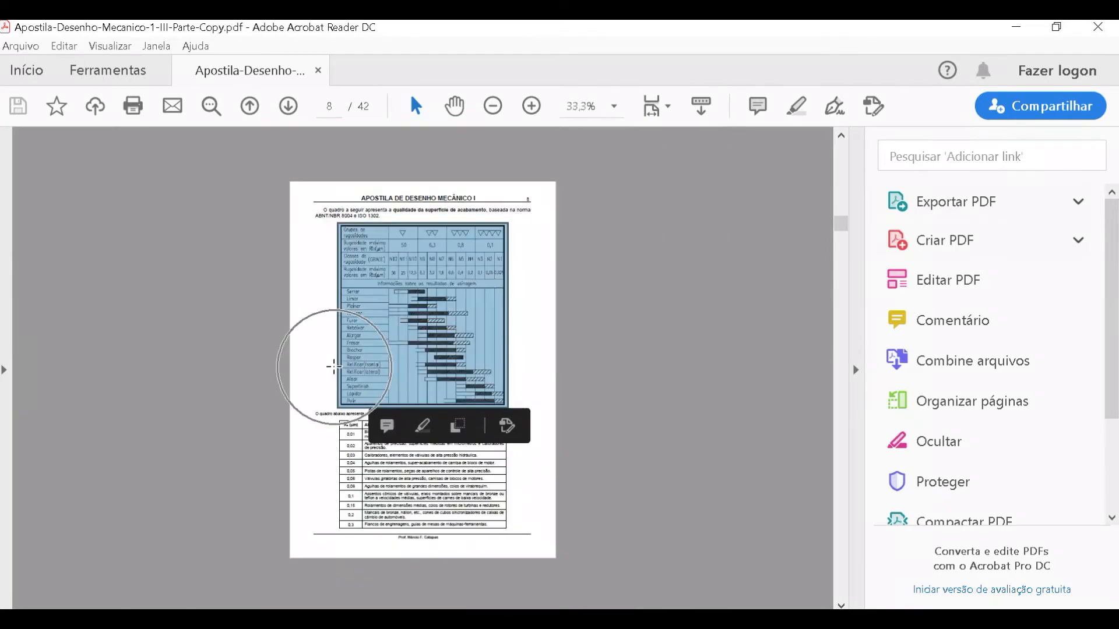
pyautogui.scroll(-10, 335, 369)
pyautogui.scroll(-10, 337, 367)
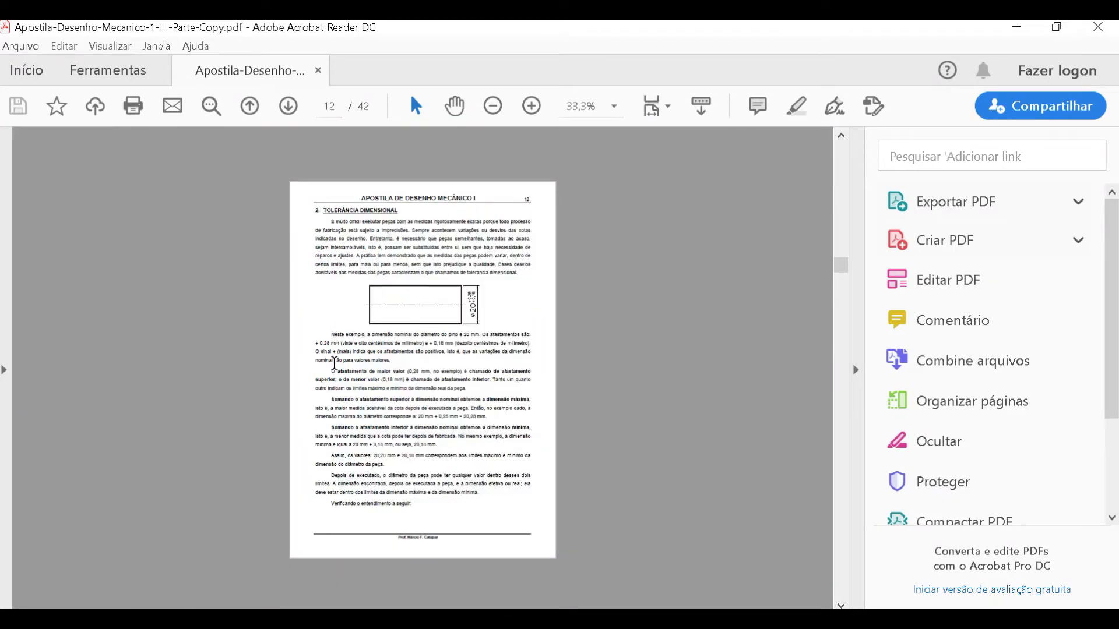
pyautogui.scroll(-3, 335, 364)
pyautogui.scroll(-3, 334, 364)
pyautogui.scroll(3, 335, 364)
pyautogui.keyDown('ctrl'); pyautogui.scroll(2, 414, 353); pyautogui.keyUp('ctrl')
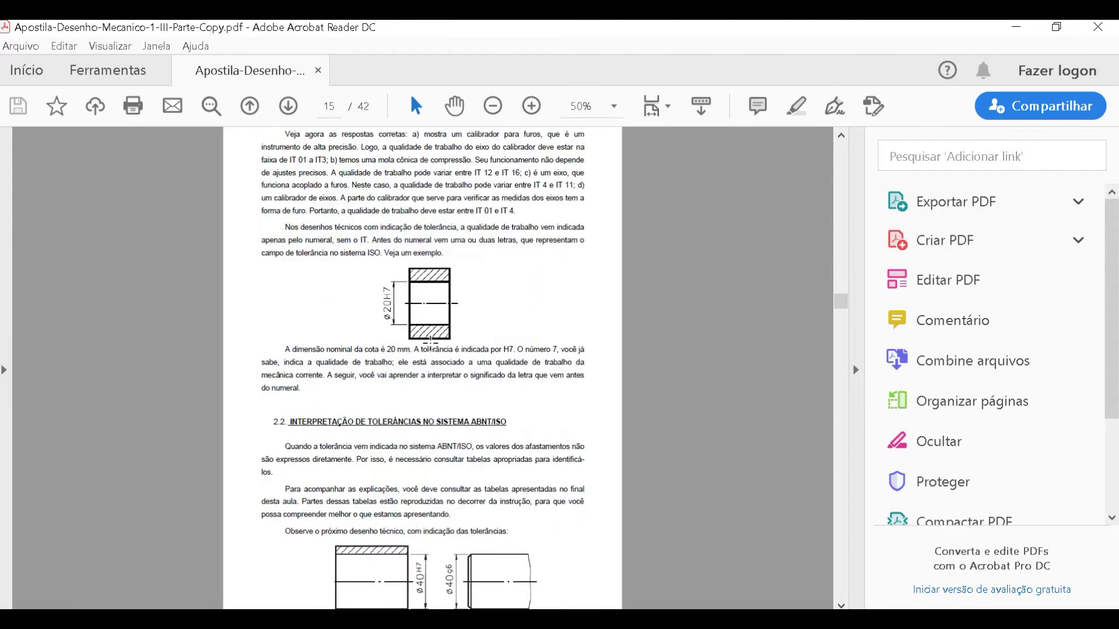
pyautogui.keyDown('ctrl'); pyautogui.scroll(-1, 429, 344); pyautogui.keyUp('ctrl')
pyautogui.scroll(-4, 428, 338)
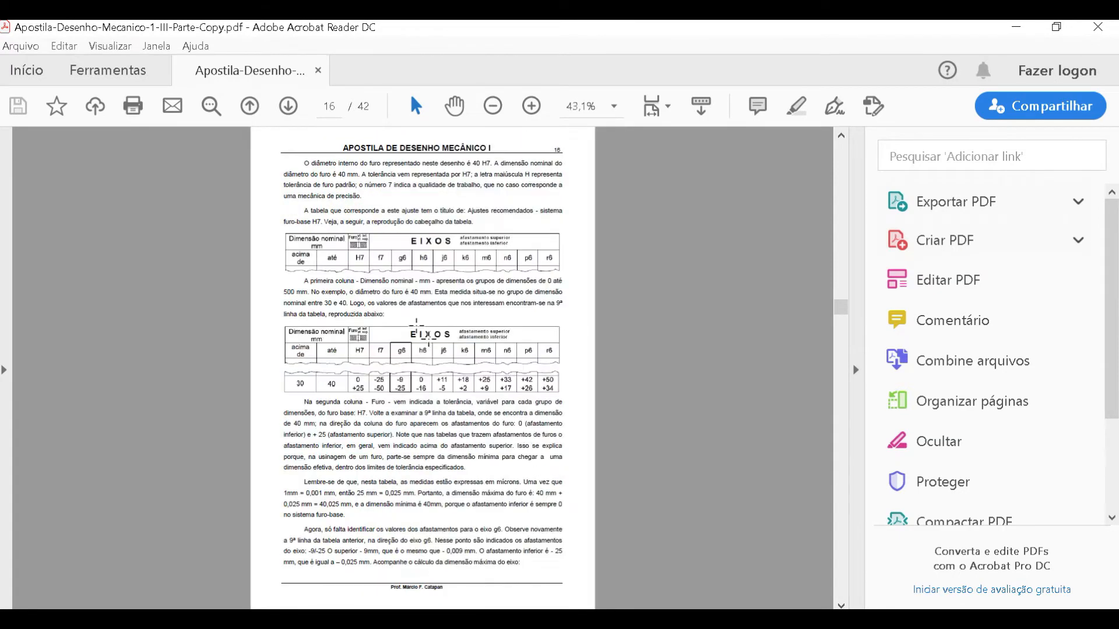
pyautogui.keyDown('ctrl'); pyautogui.scroll(3, 410, 350); pyautogui.keyUp('ctrl')
pyautogui.keyDown('ctrl'); pyautogui.scroll(-3, 410, 355); pyautogui.keyUp('ctrl')
pyautogui.scroll(-4, 409, 355)
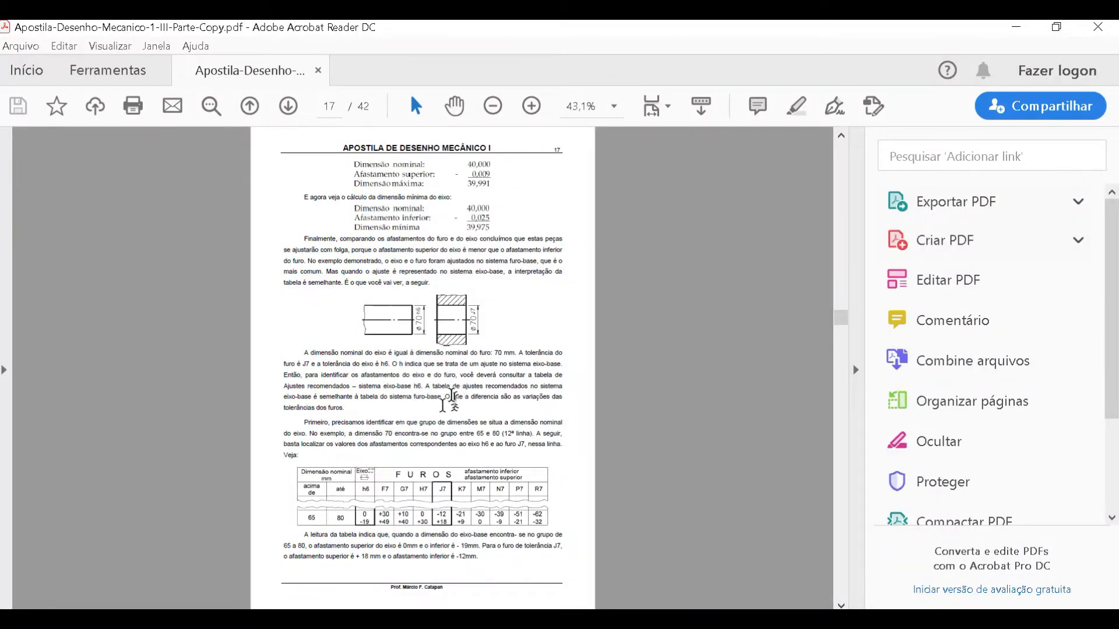
# - Examine the fit classes, the tolerance selection section and the recommended fits table on pages 18 to 20
pyautogui.scroll(-4, 451, 396)
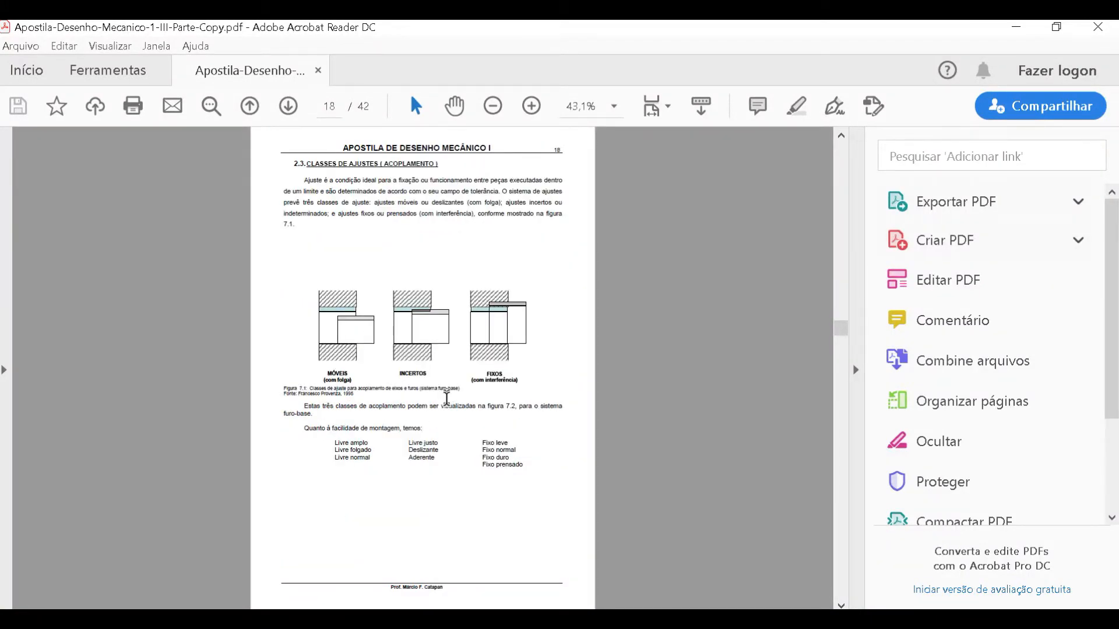
pyautogui.scroll(-4, 447, 398)
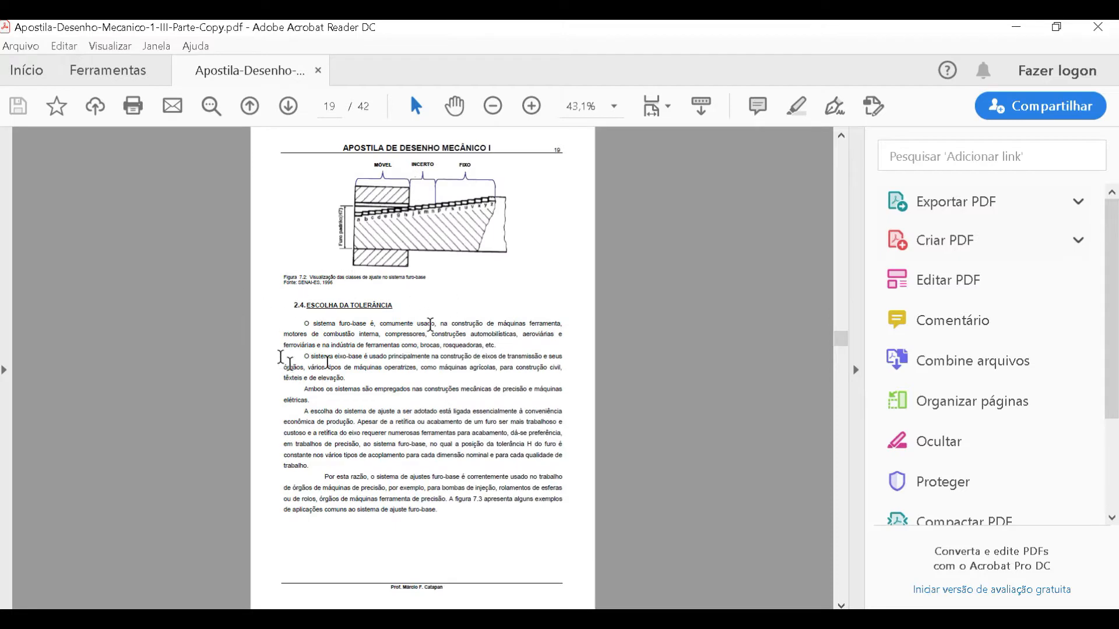
pyautogui.scroll(-4, 327, 333)
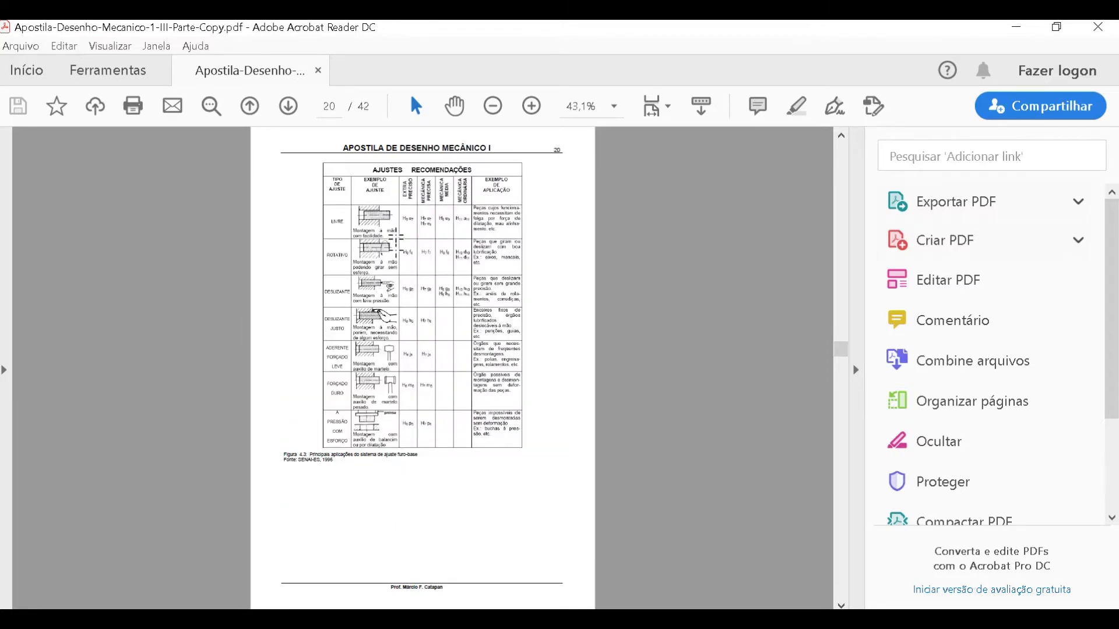
pyautogui.keyDown('ctrl'); pyautogui.scroll(4, 395, 236); pyautogui.keyUp('ctrl')
pyautogui.keyDown('ctrl'); pyautogui.scroll(-3, 395, 233); pyautogui.keyUp('ctrl')
# - Open NBR 6158.pdf from the folder and go to the tolerance field diagram on page 3
pyautogui.click(1097, 27)
pyautogui.doubleClick(563, 378)
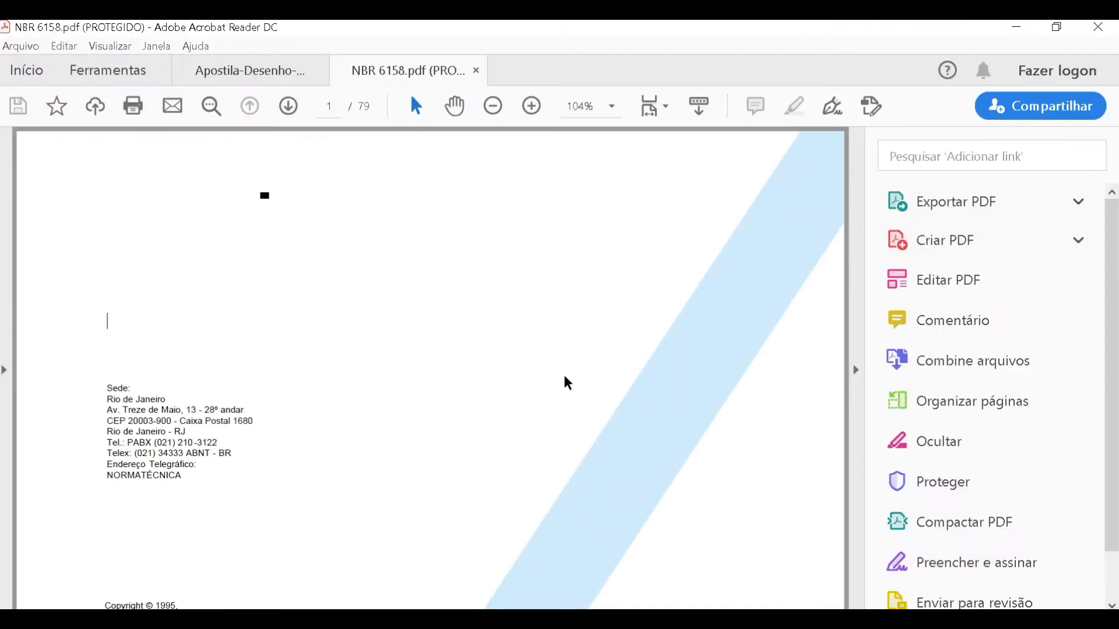
pyautogui.keyDown('ctrl'); pyautogui.scroll(-3, 564, 379); pyautogui.keyUp('ctrl')
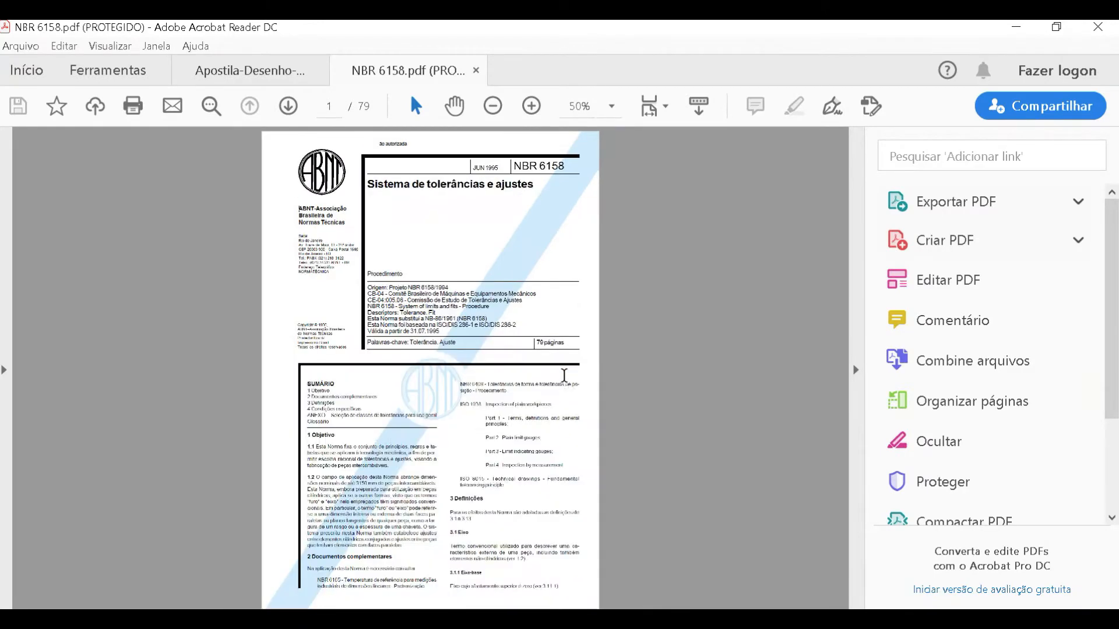
pyautogui.scroll(-2, 564, 376)
pyautogui.scroll(-2, 566, 379)
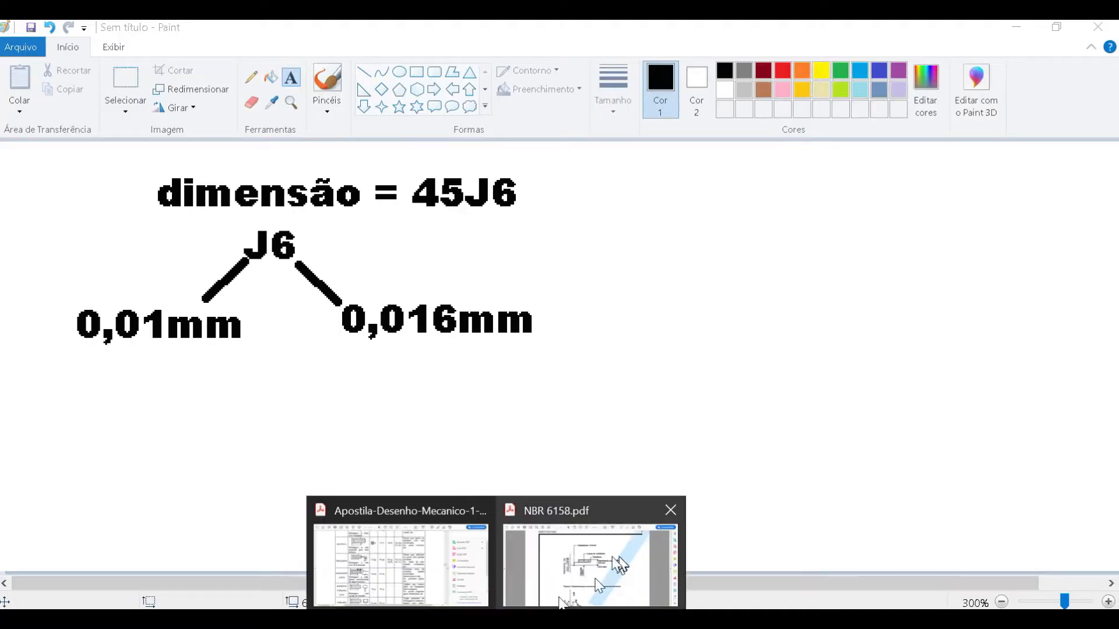
# - Return to NBR 6158.pdf and examine Table 1 with the standard IT tolerance grades on page 9
pyautogui.click(612, 559)
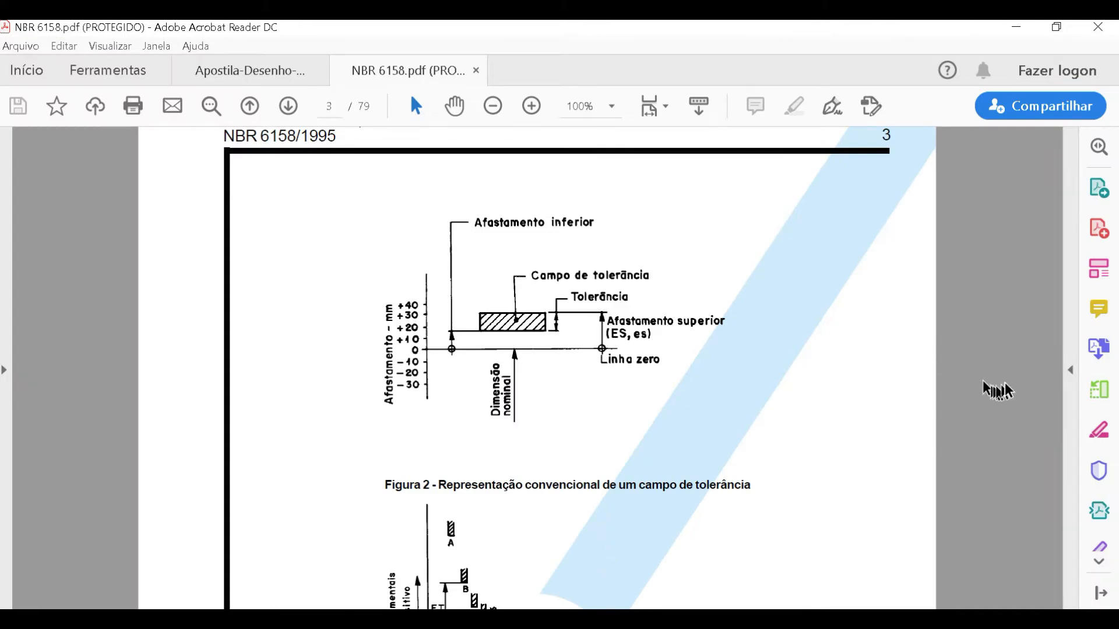
pyautogui.scroll(2, 985, 383)
pyautogui.scroll(-1, 926, 374)
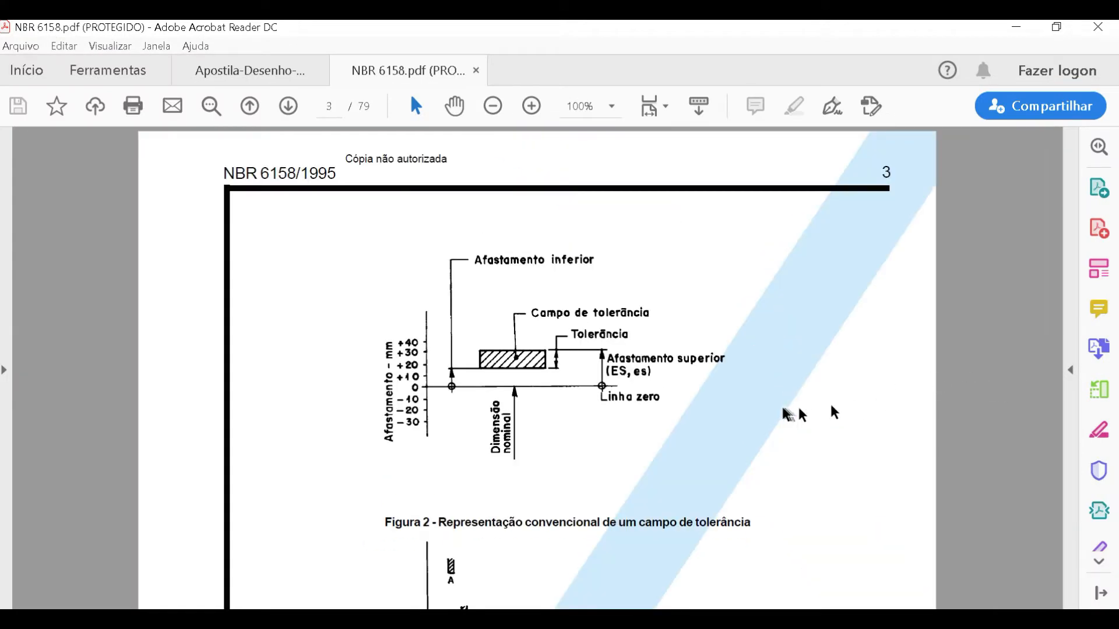
pyautogui.keyDown('ctrl'); pyautogui.scroll(-4, 777, 411); pyautogui.keyUp('ctrl')
pyautogui.scroll(-7, 765, 409)
pyautogui.scroll(1, 766, 409)
pyautogui.keyDown('ctrl'); pyautogui.scroll(1, 711, 370); pyautogui.keyUp('ctrl')
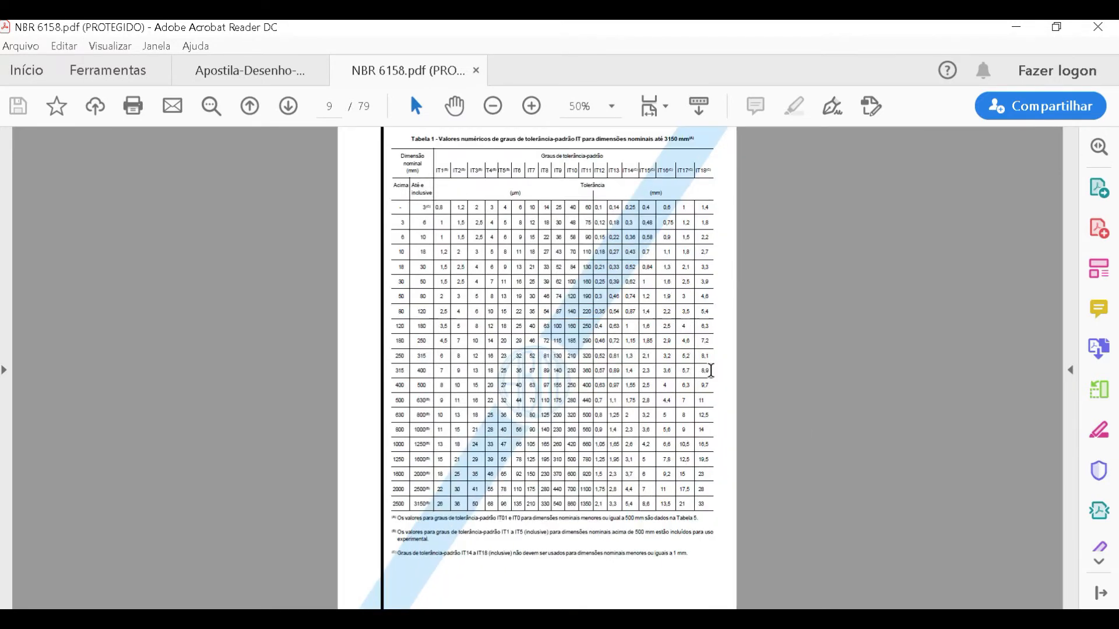
pyautogui.keyDown('ctrl'); pyautogui.scroll(2, 711, 371); pyautogui.keyUp('ctrl')
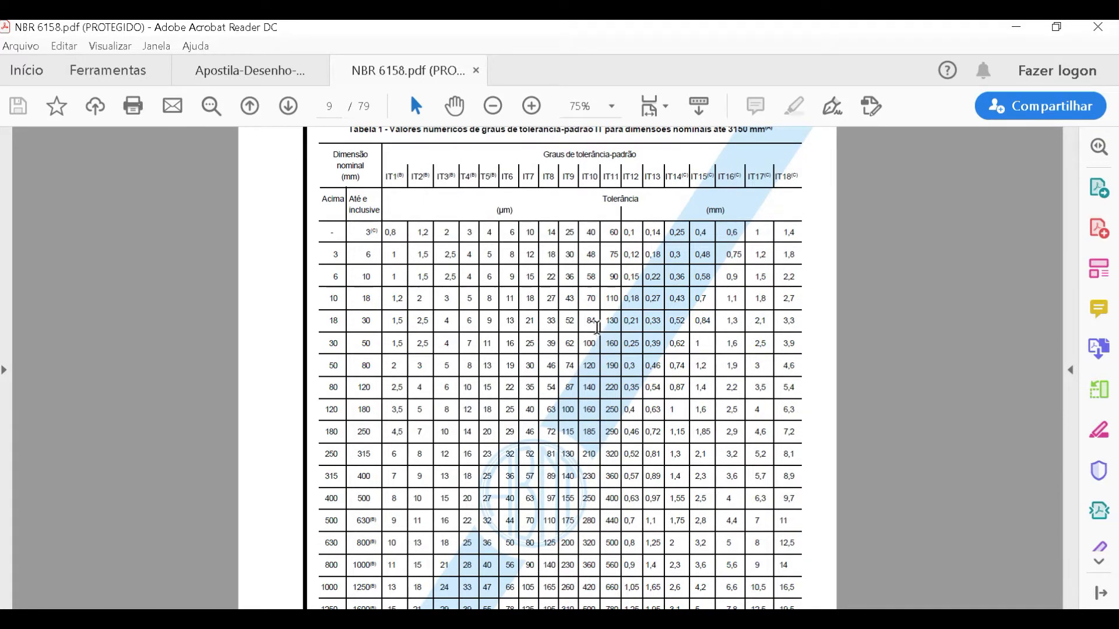
# - Go back through the standard's definitions and examine the tolerance field representation in Figure 2 on page 3
pyautogui.keyDown('ctrl'); pyautogui.scroll(-1, 597, 328); pyautogui.keyUp('ctrl')
pyautogui.scroll(6, 598, 327)
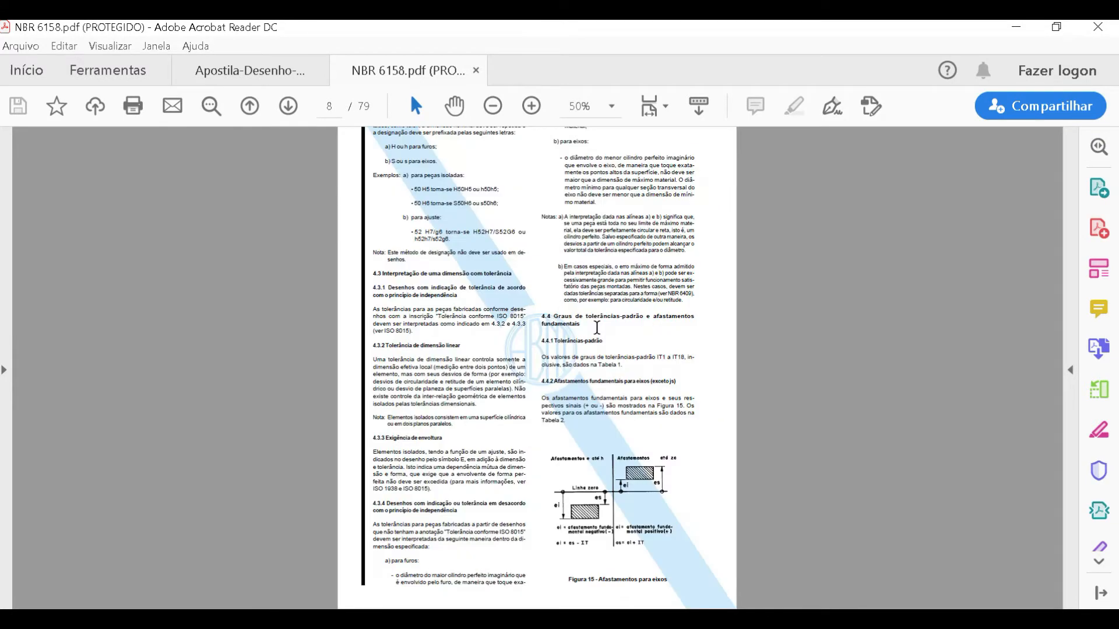
pyautogui.keyDown('ctrl'); pyautogui.scroll(-1, 597, 327); pyautogui.keyUp('ctrl')
pyautogui.scroll(10, 597, 327)
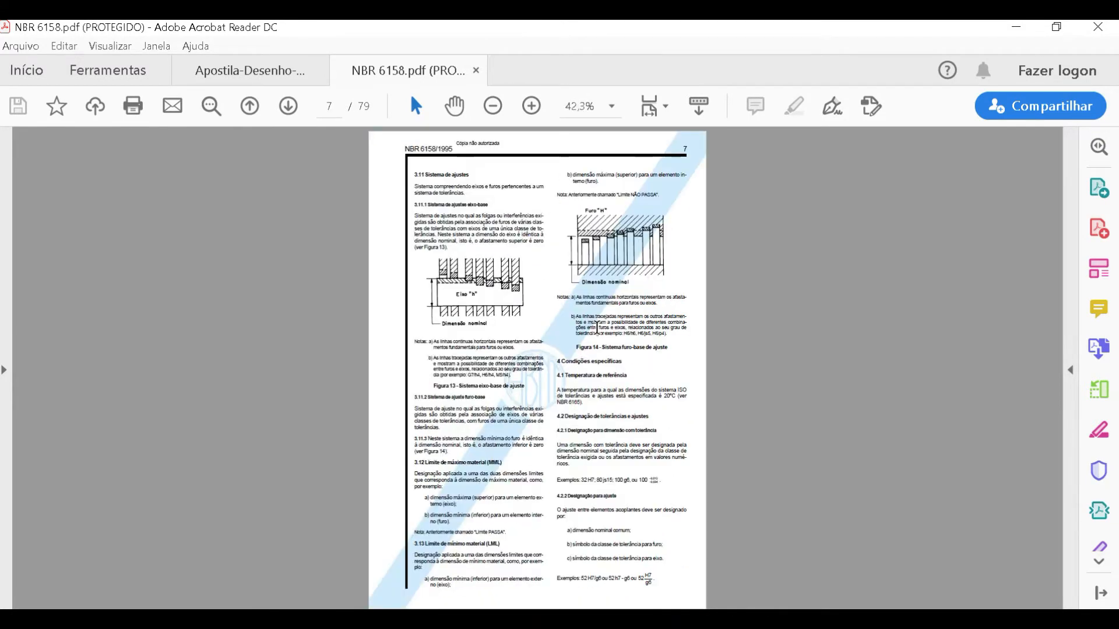
pyautogui.scroll(12, 597, 328)
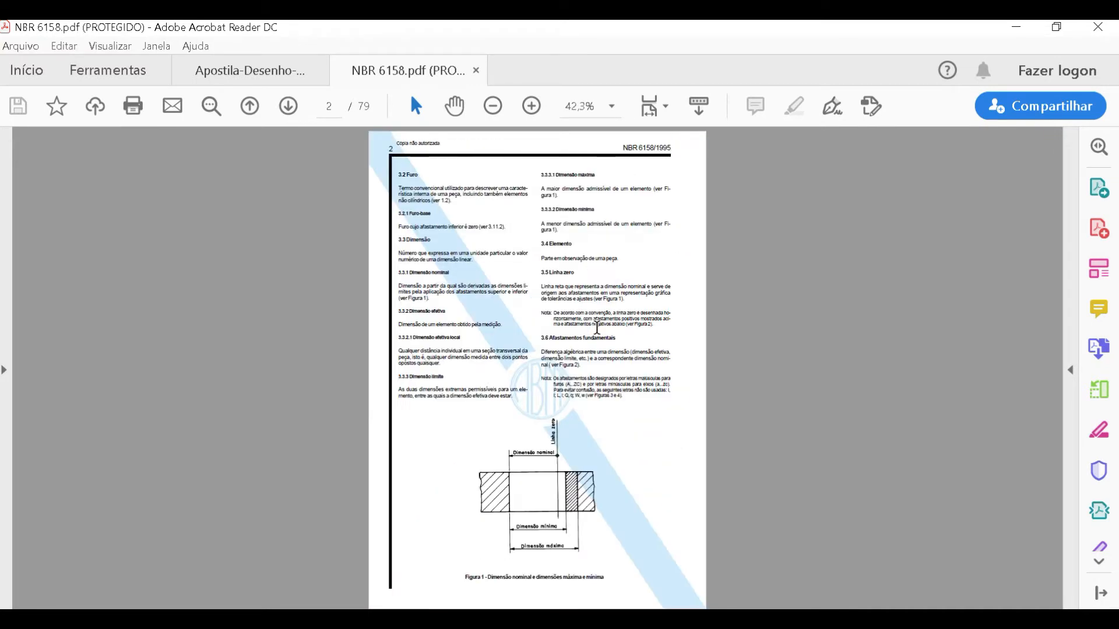
pyautogui.keyDown('ctrl'); pyautogui.scroll(2, 543, 263); pyautogui.keyUp('ctrl')
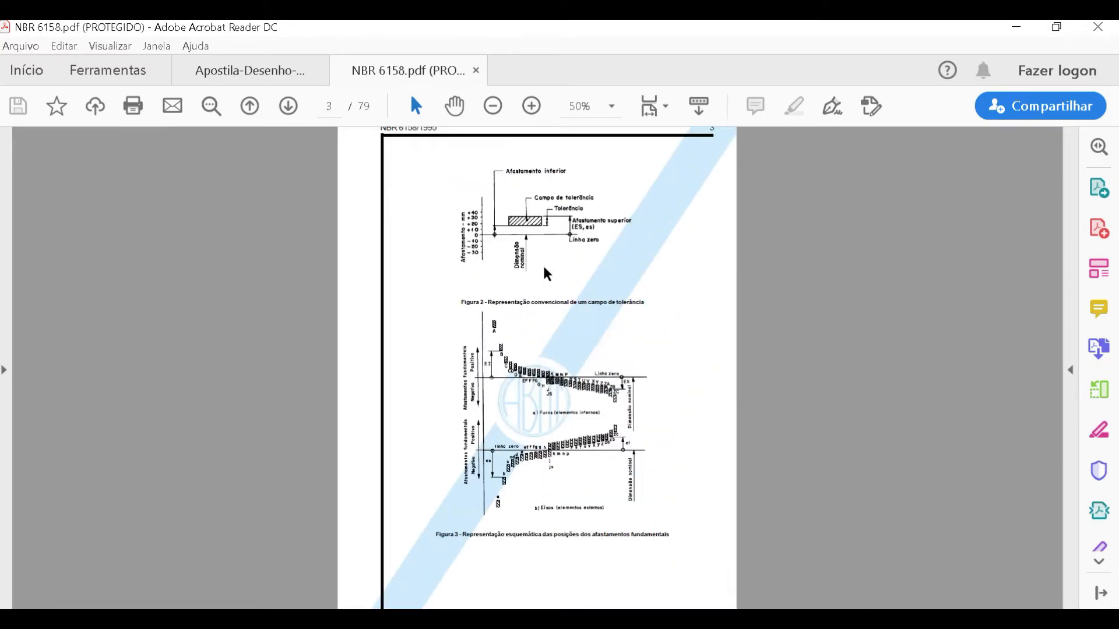
pyautogui.keyDown('ctrl'); pyautogui.scroll(2, 583, 218); pyautogui.keyUp('ctrl')
pyautogui.scroll(2, 553, 273)
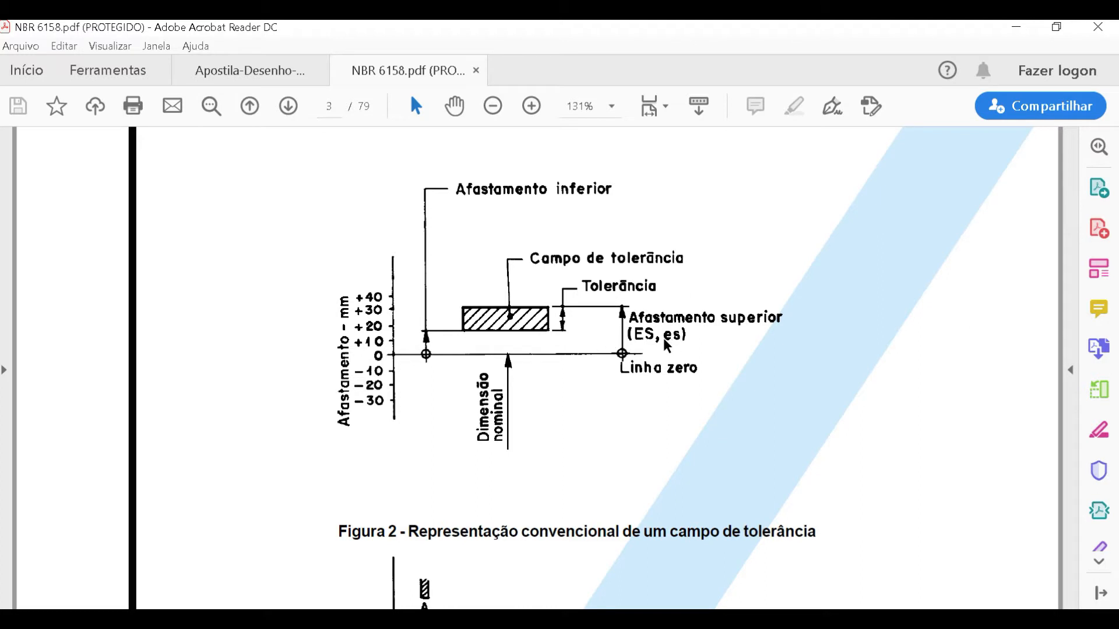
# - Switch to Paint and point out the nominal size, letter and grade in the 45J6 dimension example
pyautogui.click(454, 620)
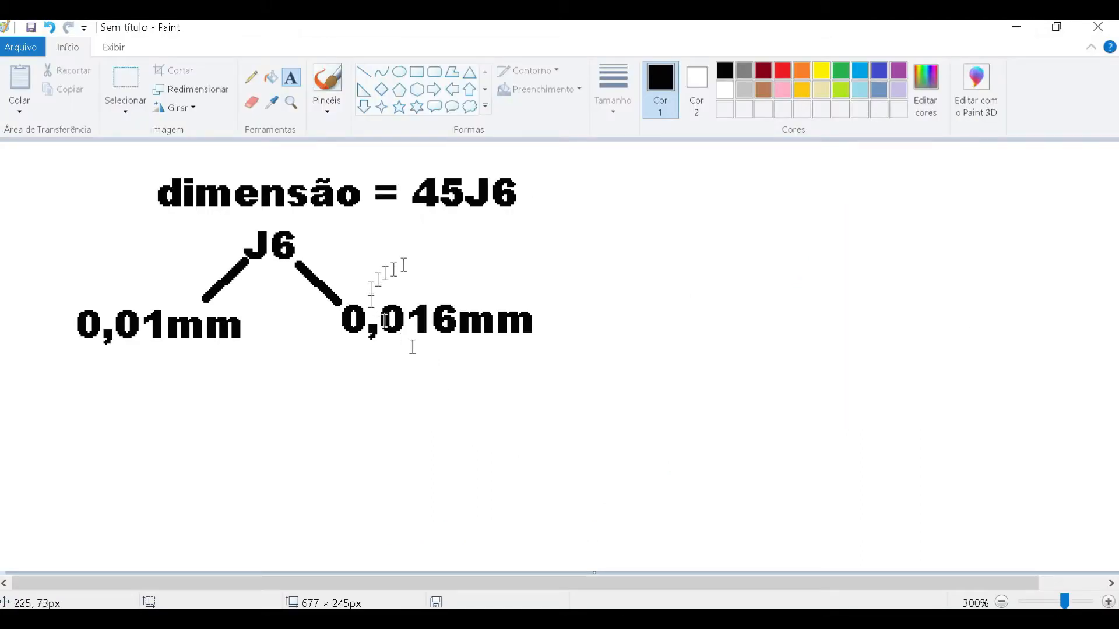
pyautogui.moveTo(467, 198); pyautogui.dragTo(483, 199)
pyautogui.click(488, 248)
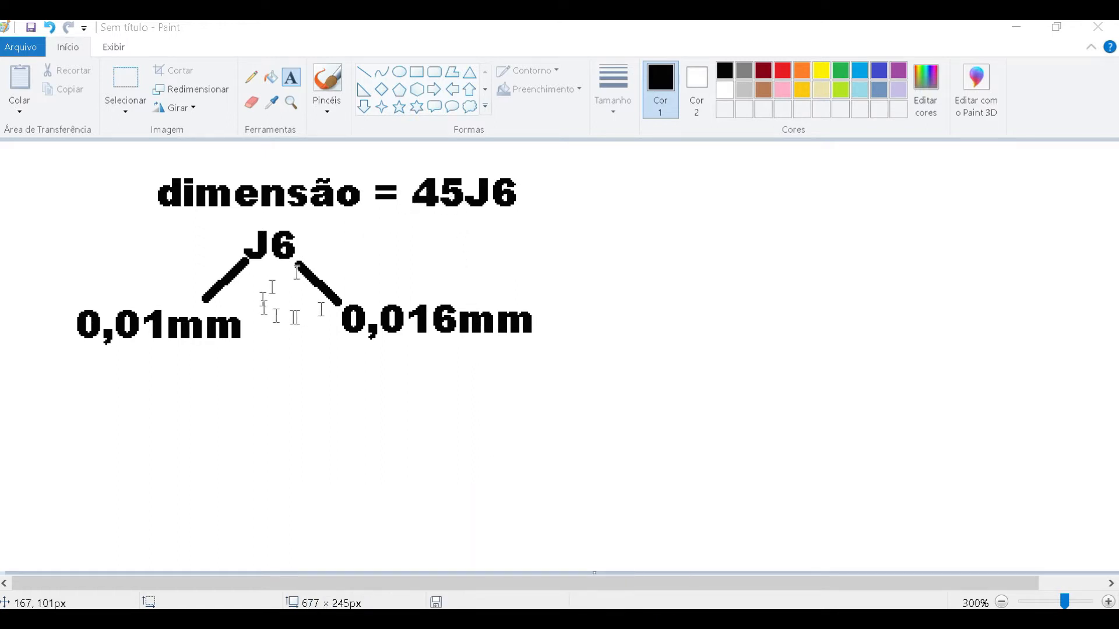
pyautogui.moveTo(415, 185); pyautogui.dragTo(450, 188)
pyautogui.click(486, 204)
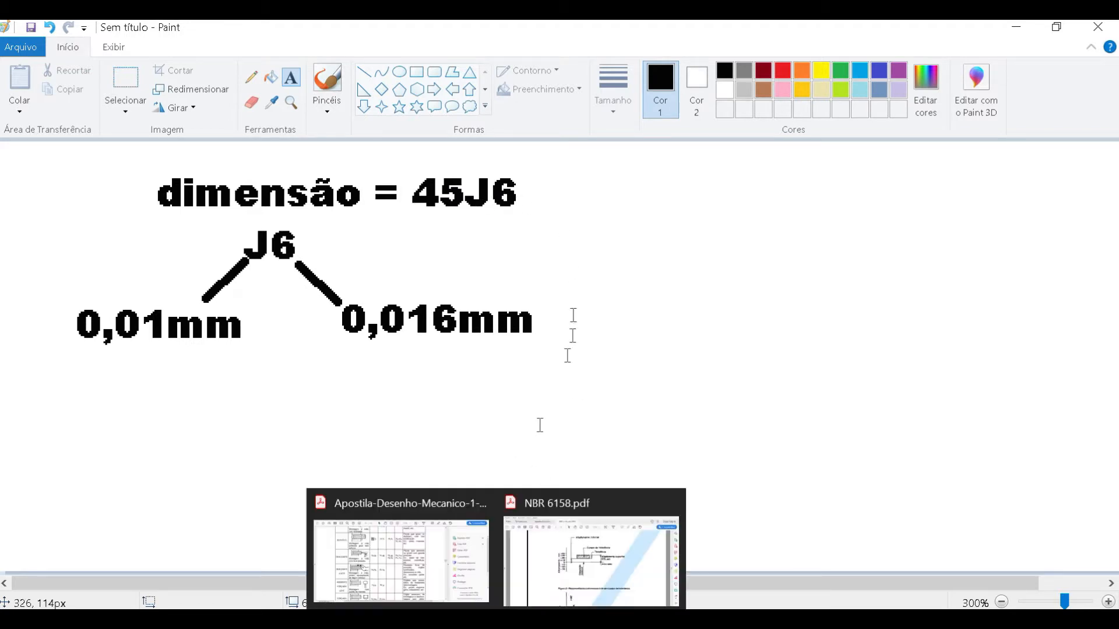
pyautogui.moveTo(489, 184); pyautogui.dragTo(526, 192)
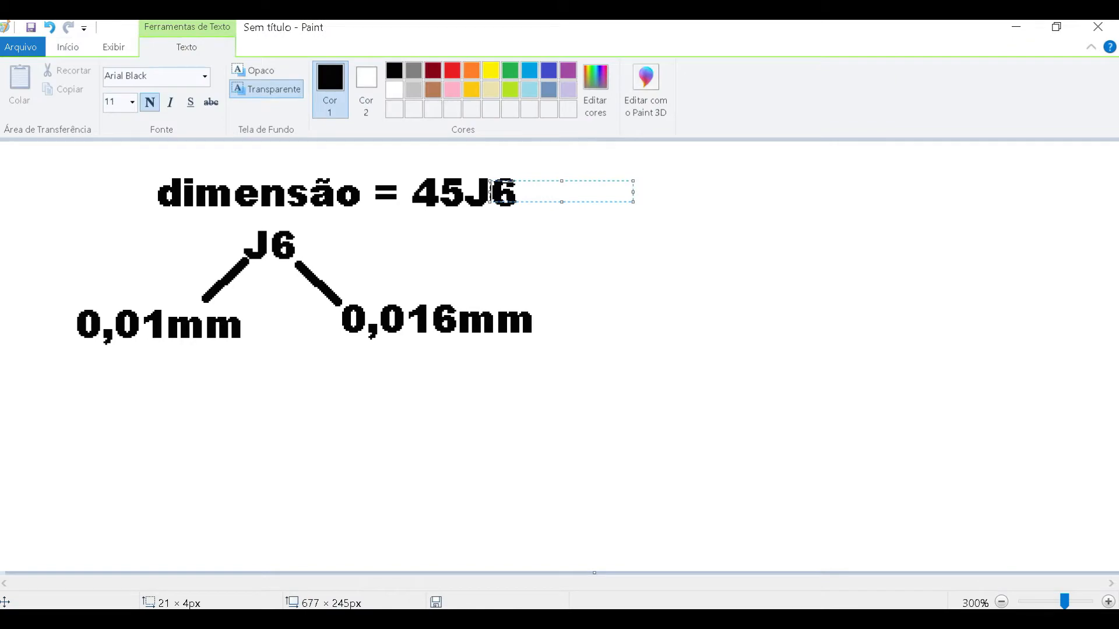
# - Switch back to NBR 6158.pdf and locate Table 1 of standard tolerance grades on page 9
pyautogui.click(497, 619)
pyautogui.click(456, 528)
pyautogui.click(498, 619)
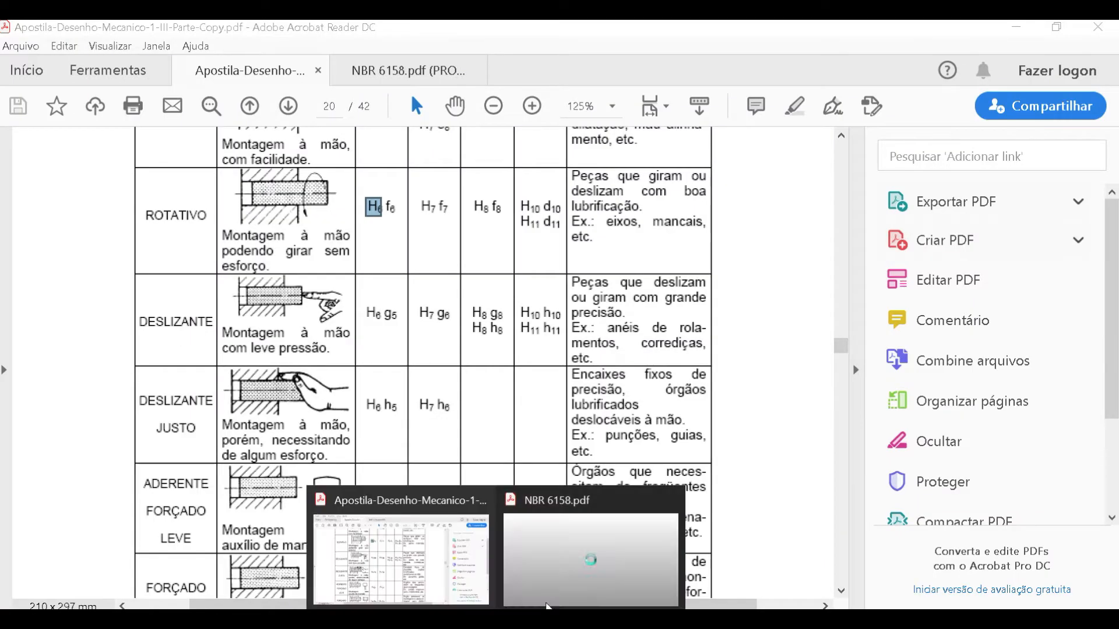
pyautogui.click(604, 550)
pyautogui.scroll(-1, 626, 402)
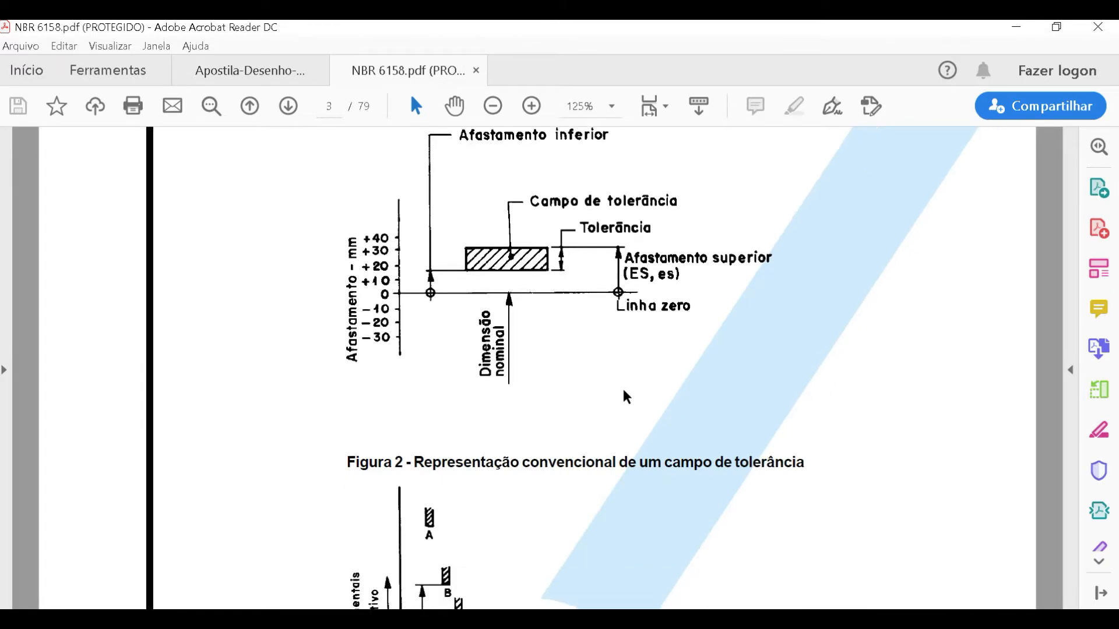
pyautogui.keyDown('ctrl'); pyautogui.scroll(-4, 621, 387); pyautogui.keyUp('ctrl')
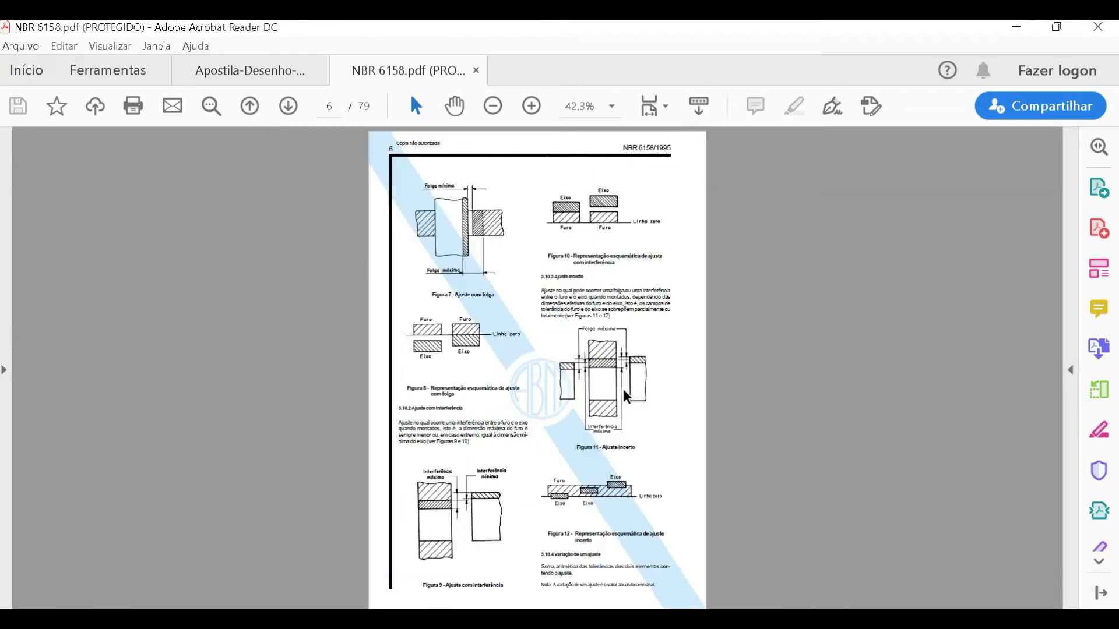
pyautogui.scroll(-5, 623, 389)
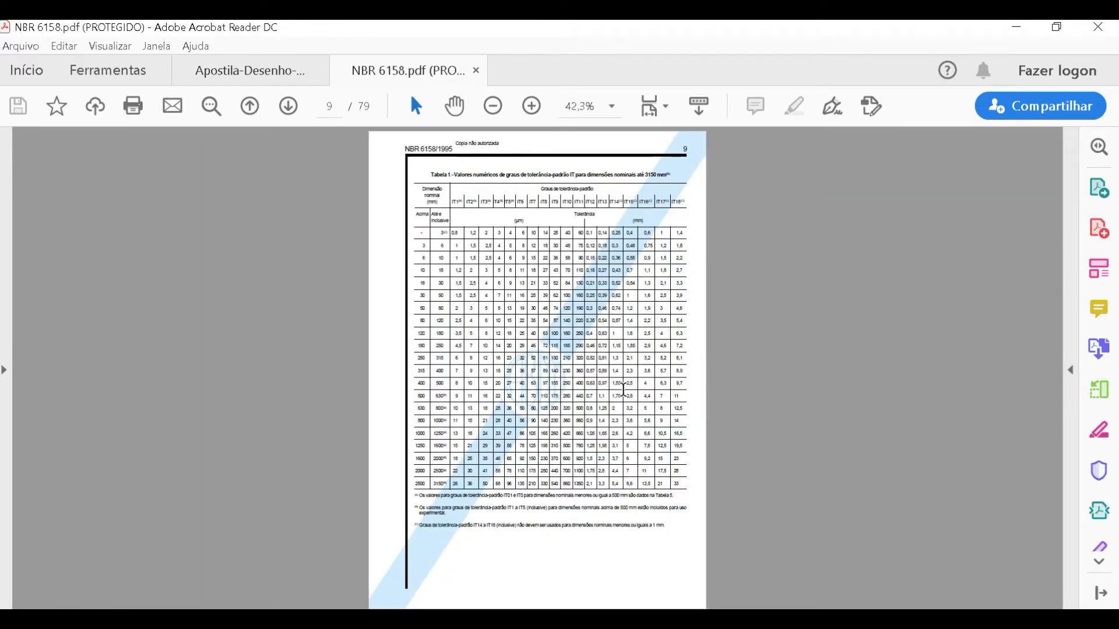
# - Look up the IT6 tolerance for the 30 to 50 mm nominal range in Table 1 and highlight its µm unit
pyautogui.keyDown('ctrl'); pyautogui.scroll(4, 566, 239); pyautogui.keyUp('ctrl')
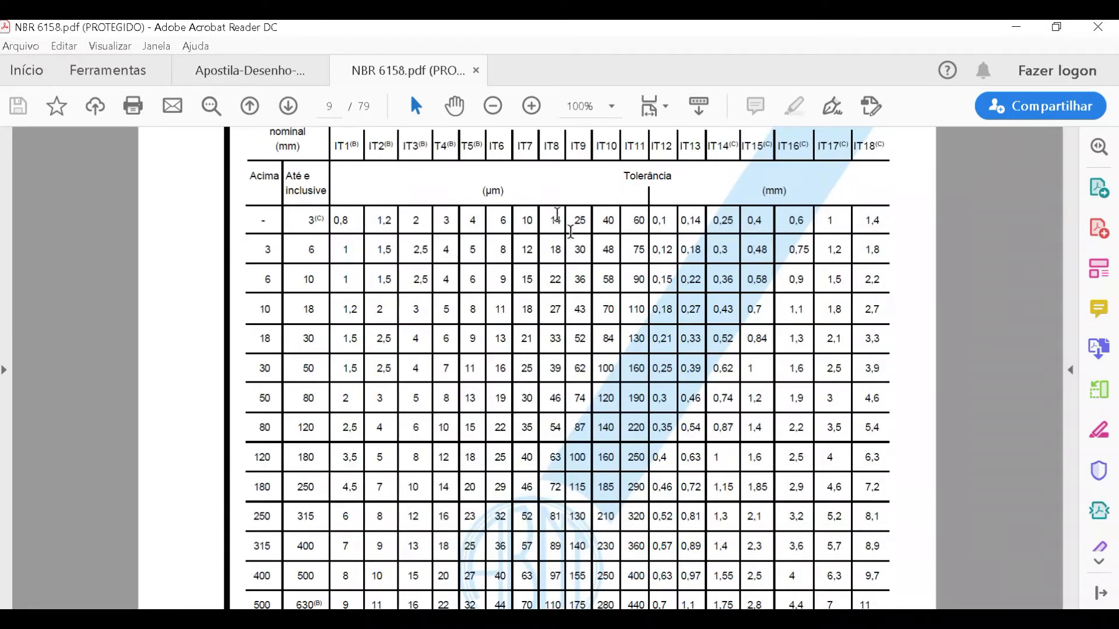
pyautogui.scroll(1, 528, 196)
pyautogui.doubleClick(495, 154)
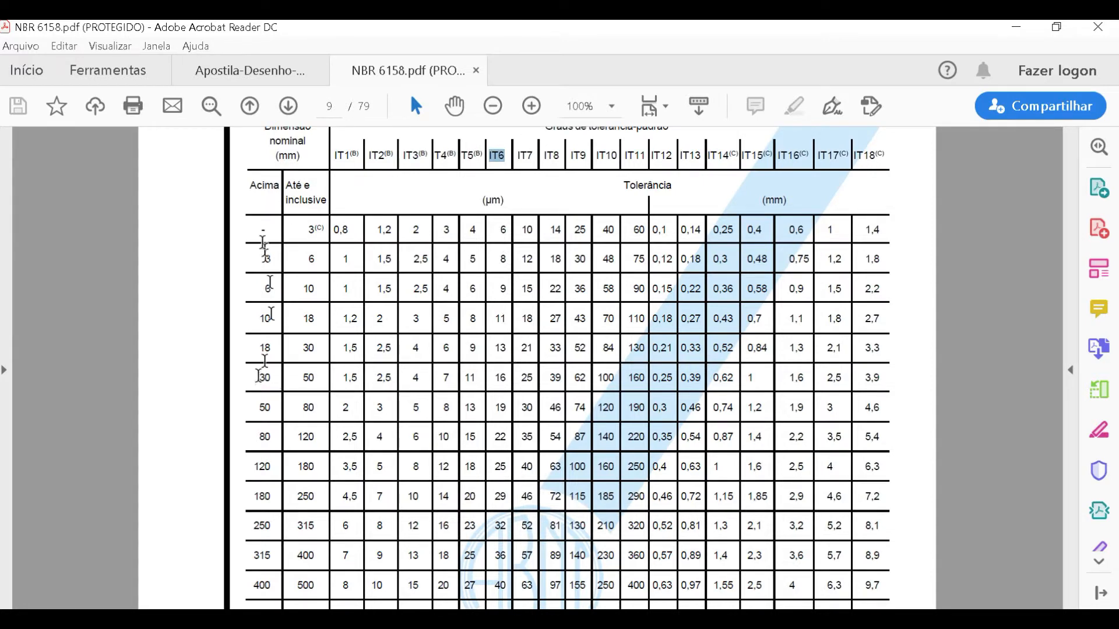
pyautogui.moveTo(264, 378); pyautogui.dragTo(307, 380)
pyautogui.click(307, 380)
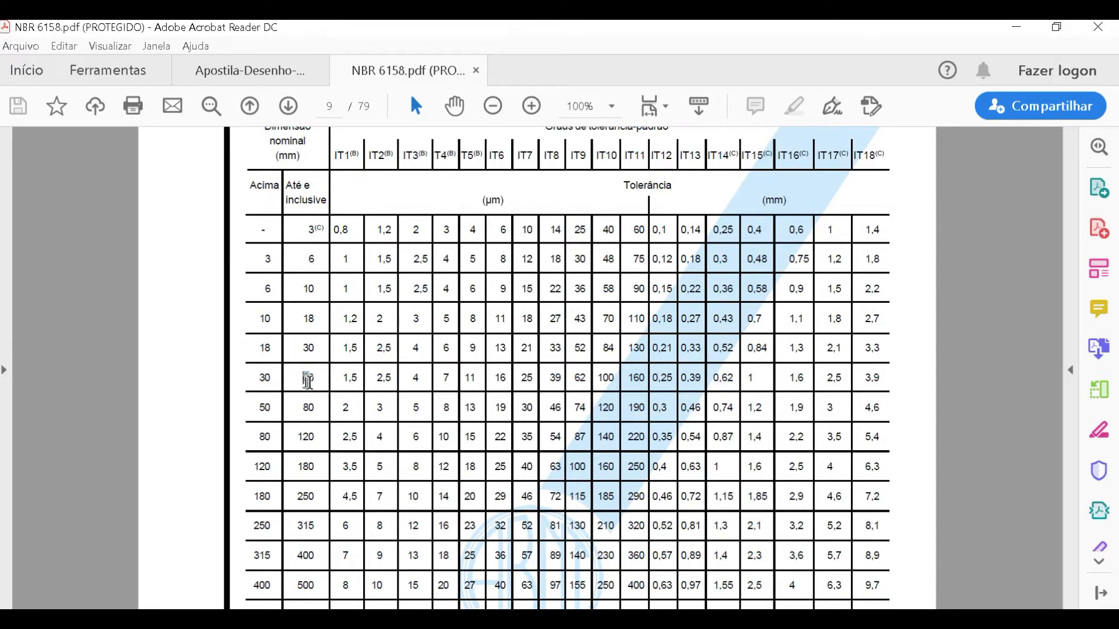
pyautogui.moveTo(311, 380); pyautogui.dragTo(465, 380)
pyautogui.moveTo(495, 381); pyautogui.dragTo(505, 381)
pyautogui.moveTo(491, 201); pyautogui.dragTo(505, 201)
# - Return from Paint to NBR 6158.pdf and examine the zero line and deviations in Figure 2 on page 3
pyautogui.moveTo(584, 620)
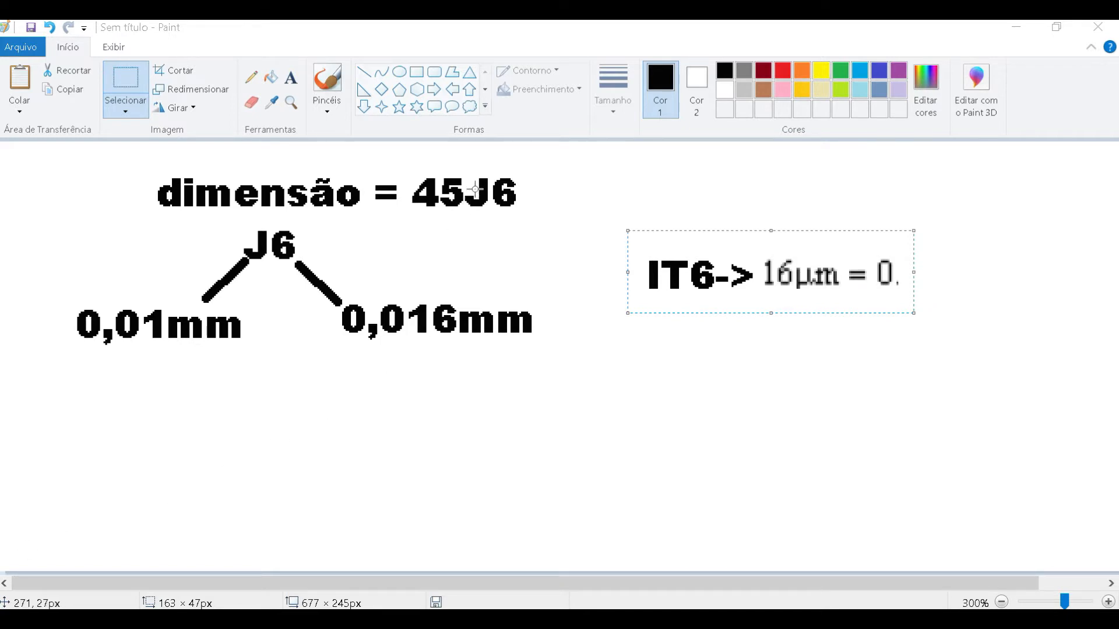
pyautogui.moveTo(496, 619)
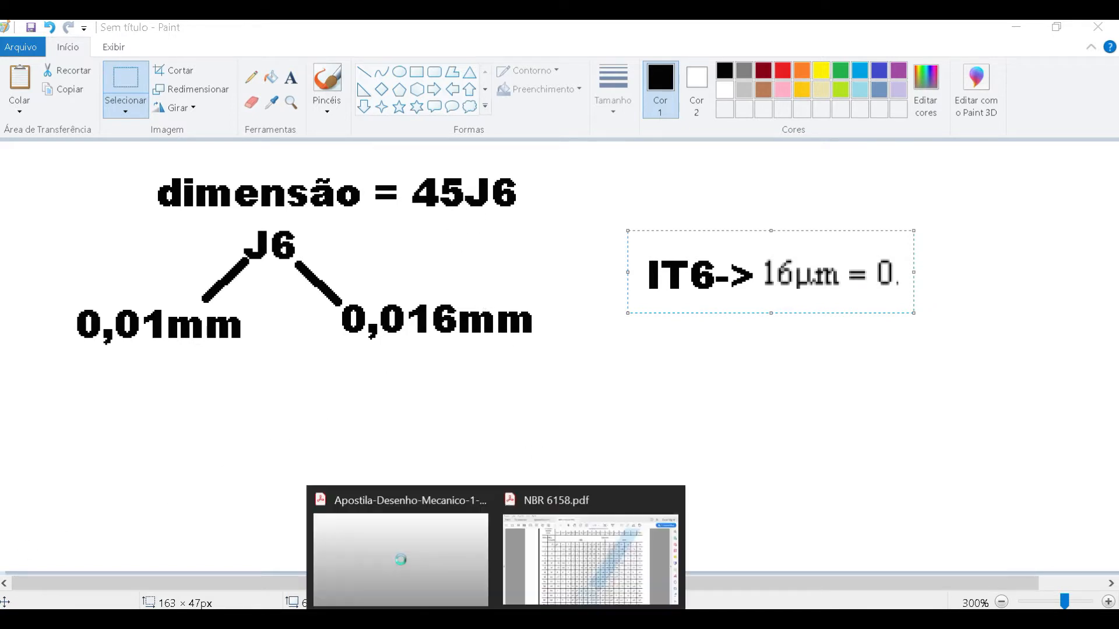
pyautogui.click(513, 552)
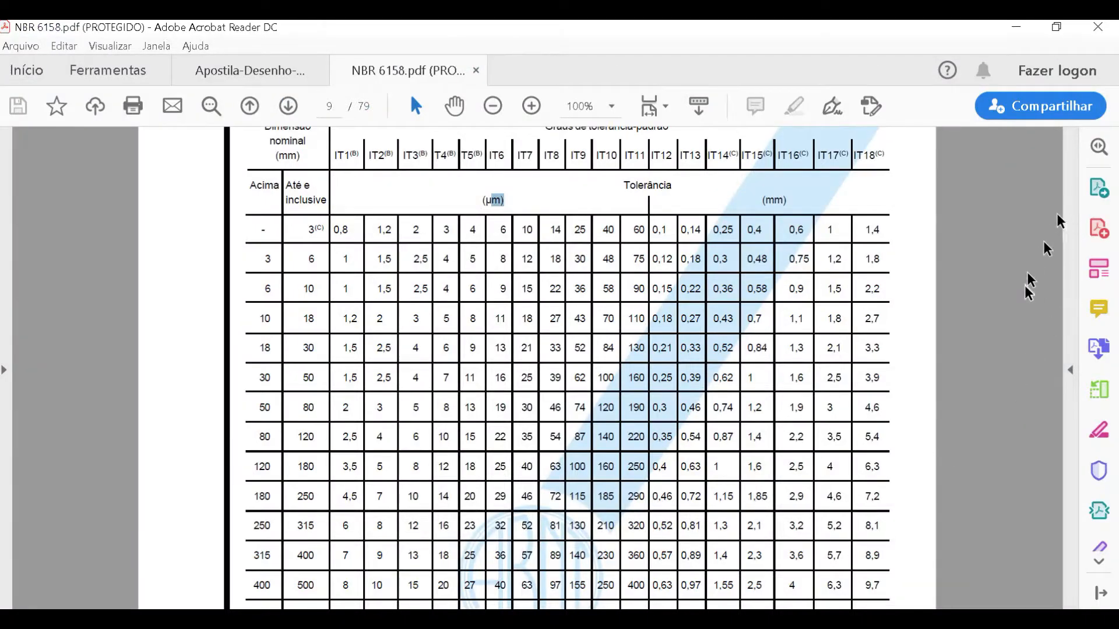
pyautogui.keyDown('ctrl'); pyautogui.scroll(-3, 544, 327); pyautogui.keyUp('ctrl')
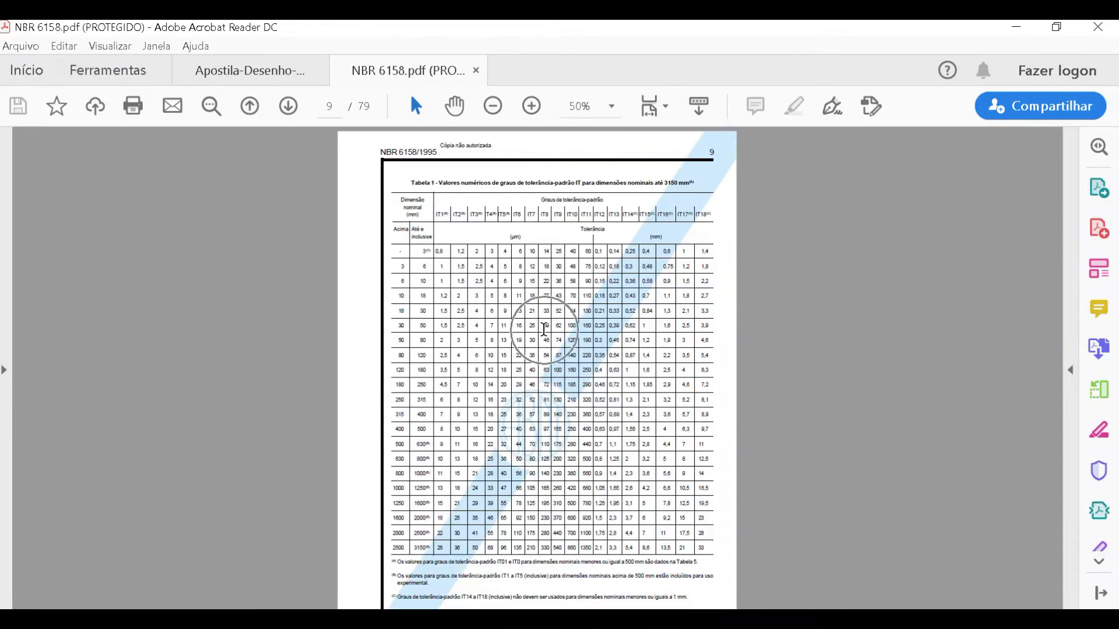
pyautogui.scroll(10, 544, 329)
pyautogui.keyDown('ctrl'); pyautogui.scroll(1, 553, 309); pyautogui.keyUp('ctrl')
pyautogui.keyDown('ctrl'); pyautogui.scroll(-3, 553, 308); pyautogui.keyUp('ctrl')
pyautogui.scroll(4, 554, 312)
pyautogui.keyDown('ctrl'); pyautogui.scroll(5, 558, 319); pyautogui.keyUp('ctrl')
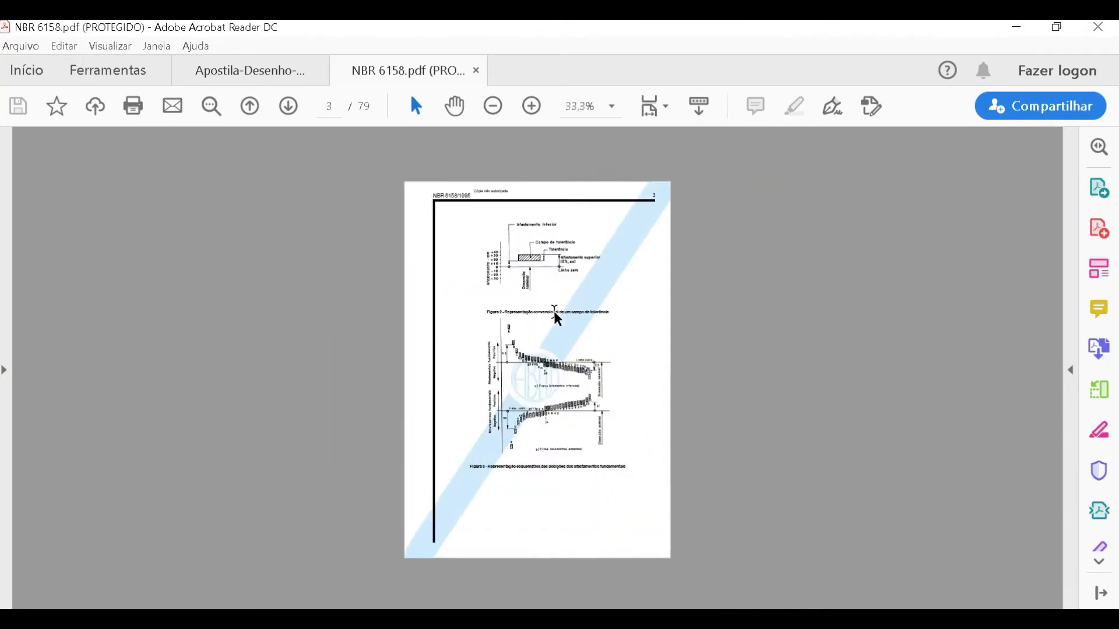
pyautogui.keyDown('ctrl'); pyautogui.scroll(1, 557, 201); pyautogui.keyUp('ctrl')
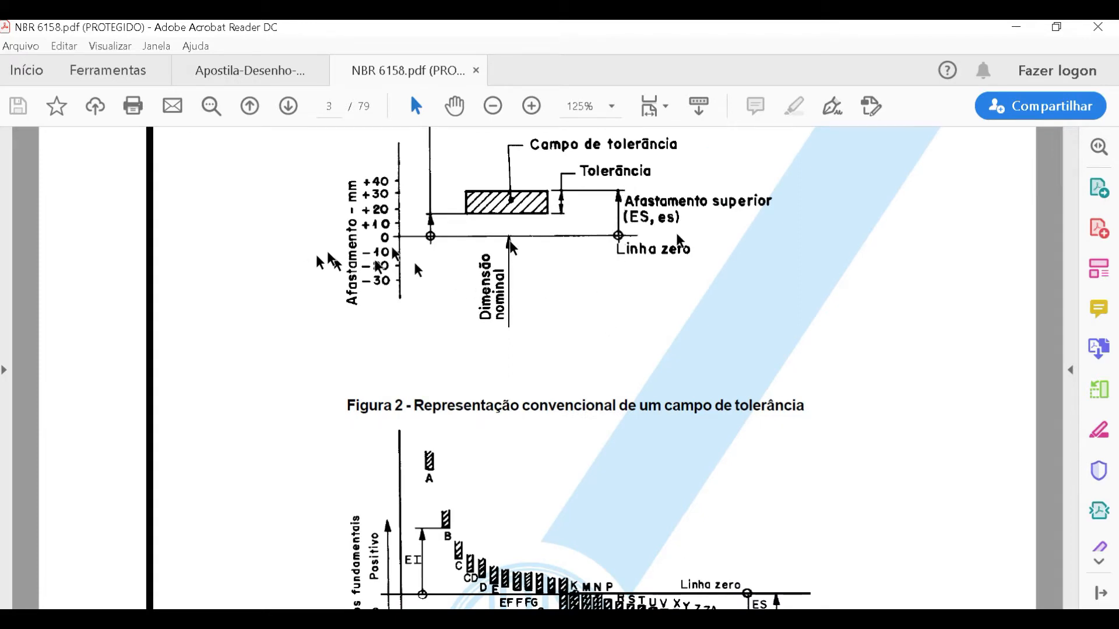
# - Go forward to Table 2 of fundamental deviations for shafts on page 10 and view its continuation on page 11
pyautogui.keyDown('ctrl'); pyautogui.scroll(-2, 664, 274); pyautogui.keyUp('ctrl')
pyautogui.keyDown('ctrl'); pyautogui.scroll(-2, 658, 275); pyautogui.keyUp('ctrl')
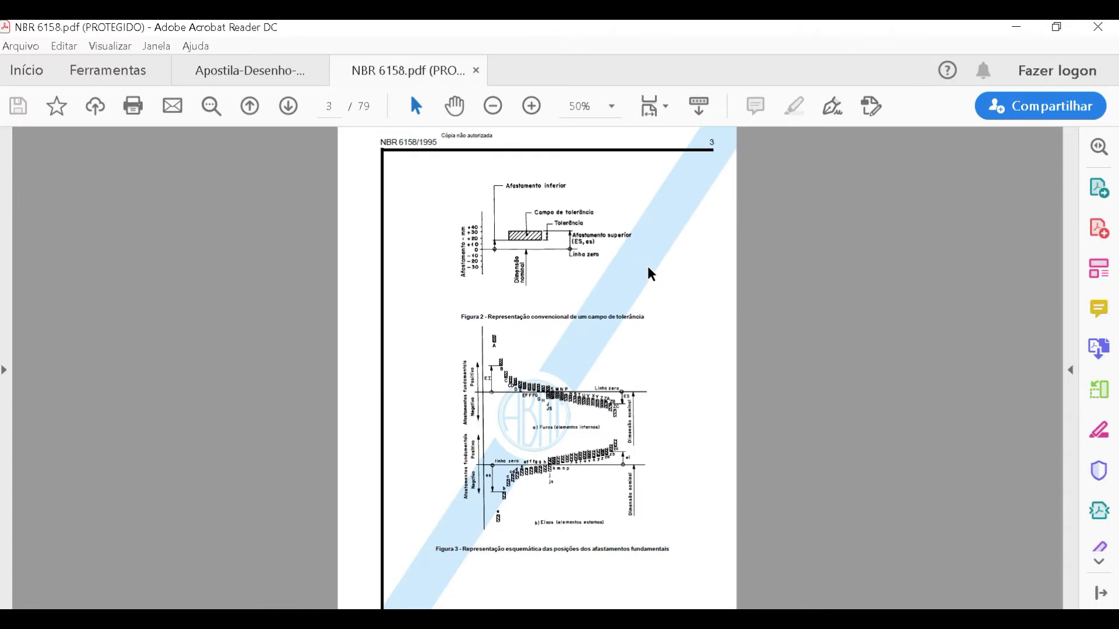
pyautogui.keyDown('ctrl'); pyautogui.scroll(-1, 649, 269); pyautogui.keyUp('ctrl')
pyautogui.scroll(-3, 649, 269)
pyautogui.scroll(-5, 651, 273)
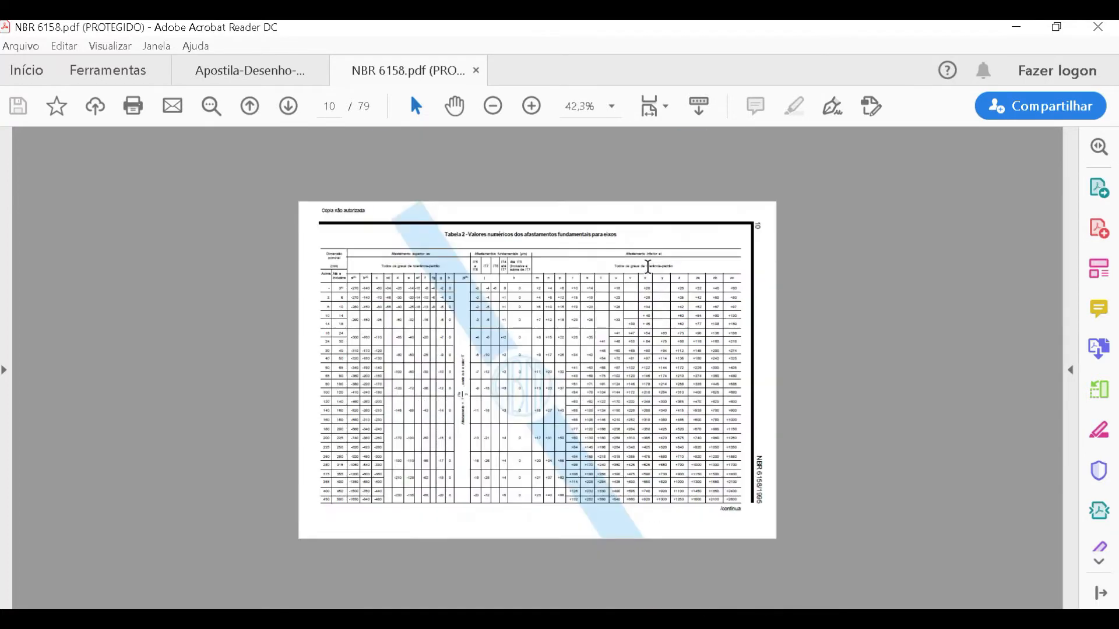
pyautogui.keyDown('ctrl'); pyautogui.scroll(2, 421, 278); pyautogui.keyUp('ctrl')
pyautogui.keyDown('ctrl'); pyautogui.scroll(1, 420, 279); pyautogui.keyUp('ctrl')
pyautogui.keyDown('ctrl'); pyautogui.scroll(-1, 421, 279); pyautogui.keyUp('ctrl')
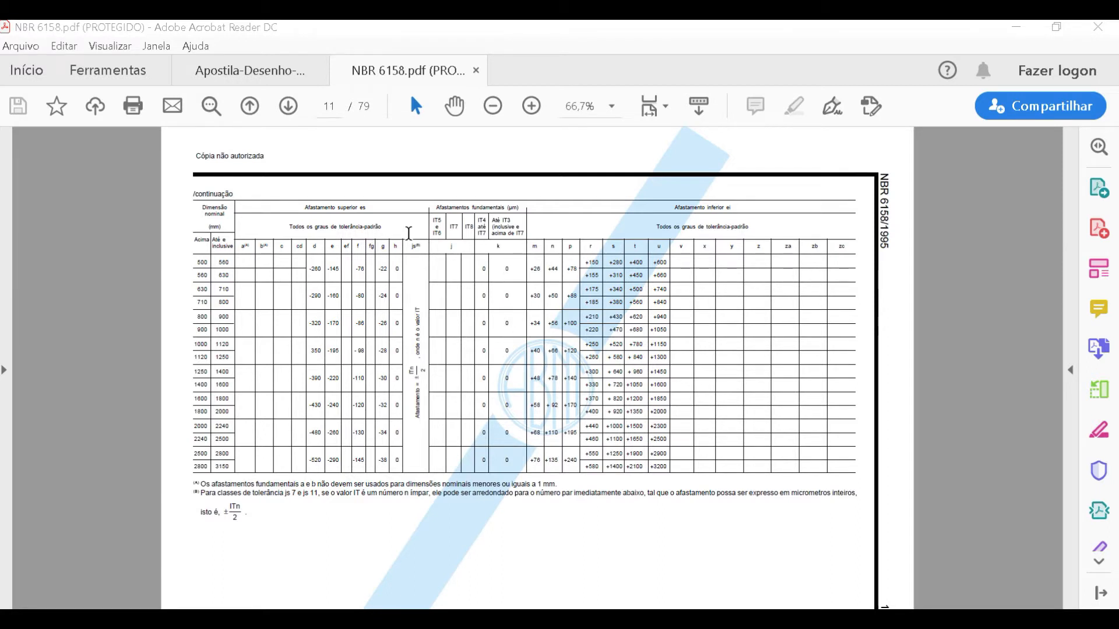
pyautogui.scroll(-1, 454, 242)
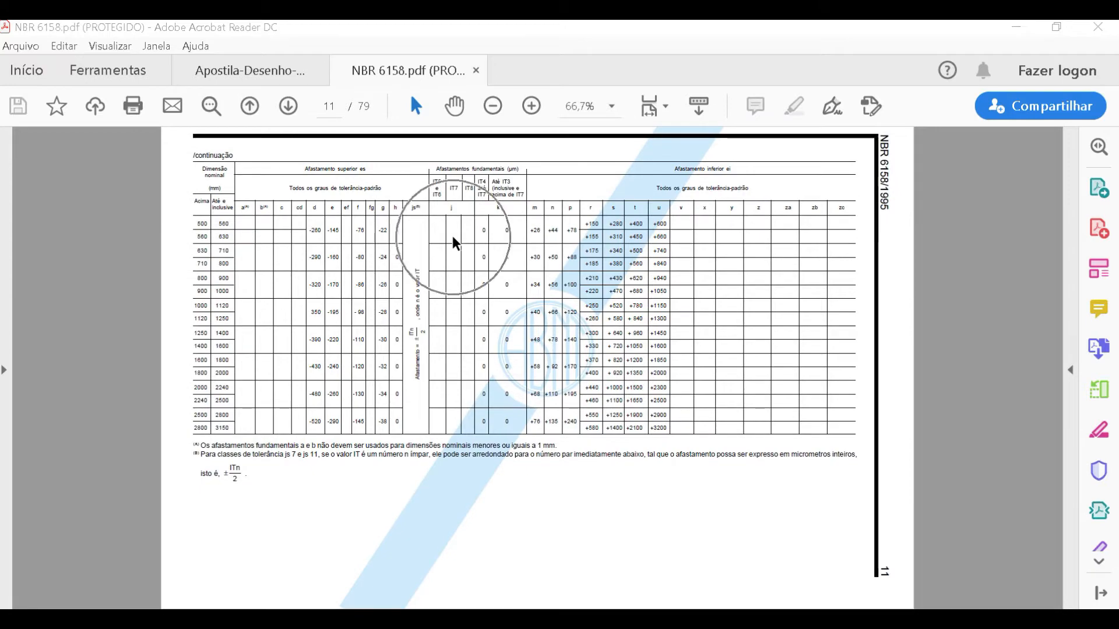
# - Find Table 3 for holes on page 13 and look up the J deviation under IT6 for 40 to 50 mm, highlighting the µm unit
pyautogui.keyDown('ctrl'); pyautogui.scroll(-1, 461, 236); pyautogui.keyUp('ctrl')
pyautogui.scroll(-1, 461, 234)
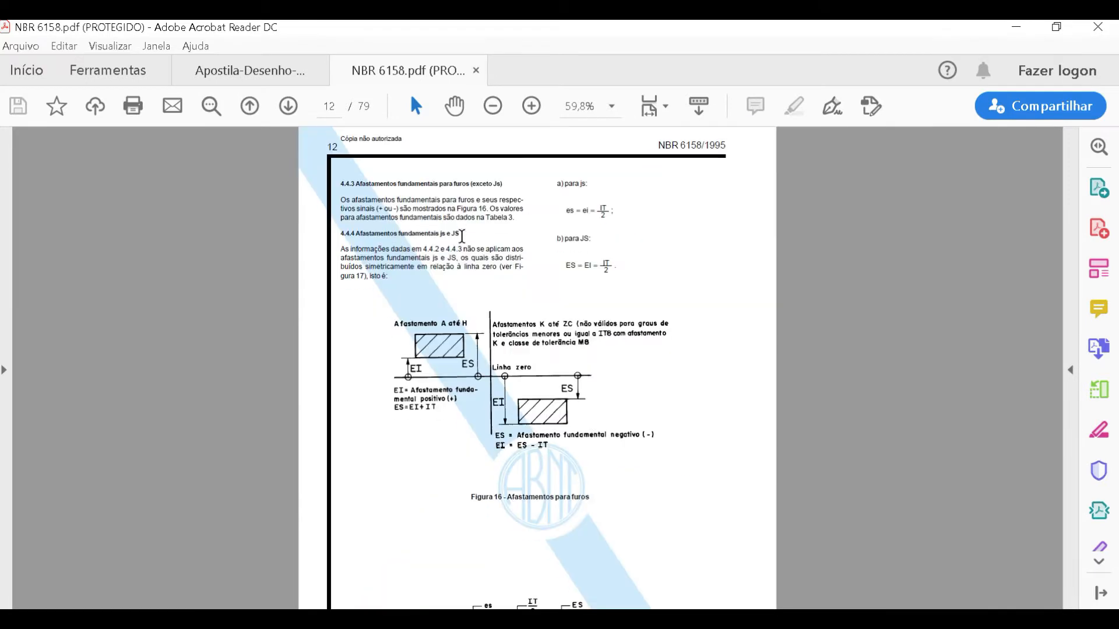
pyautogui.keyDown('ctrl'); pyautogui.scroll(-2, 462, 235); pyautogui.keyUp('ctrl')
pyautogui.scroll(-1, 462, 236)
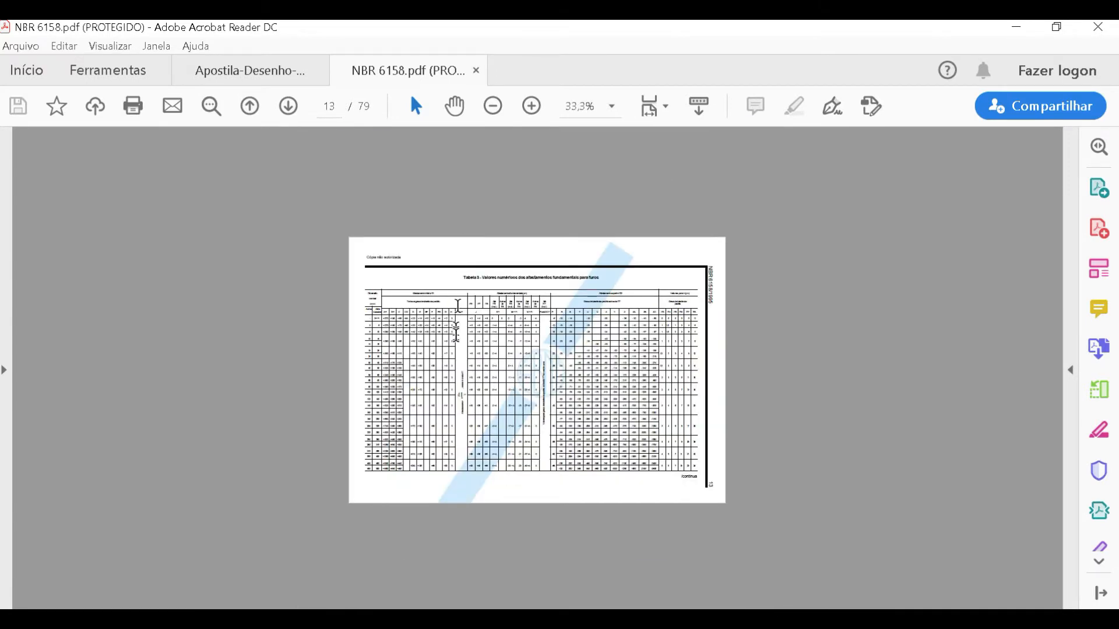
pyautogui.keyDown('ctrl'); pyautogui.scroll(3, 455, 239); pyautogui.keyUp('ctrl')
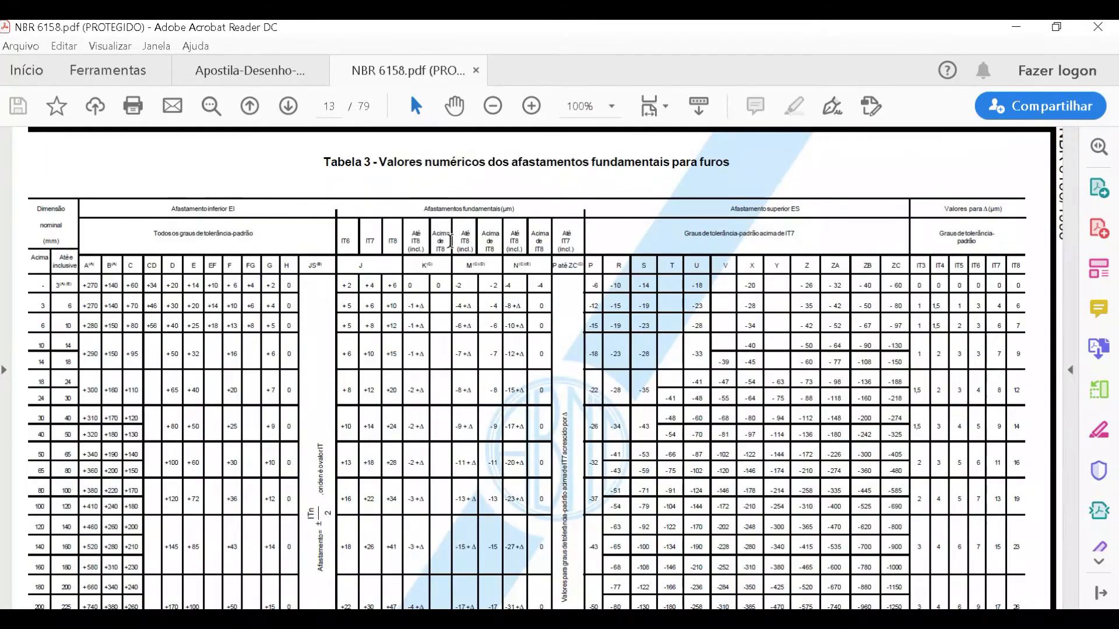
pyautogui.moveTo(355, 263); pyautogui.dragTo(375, 265)
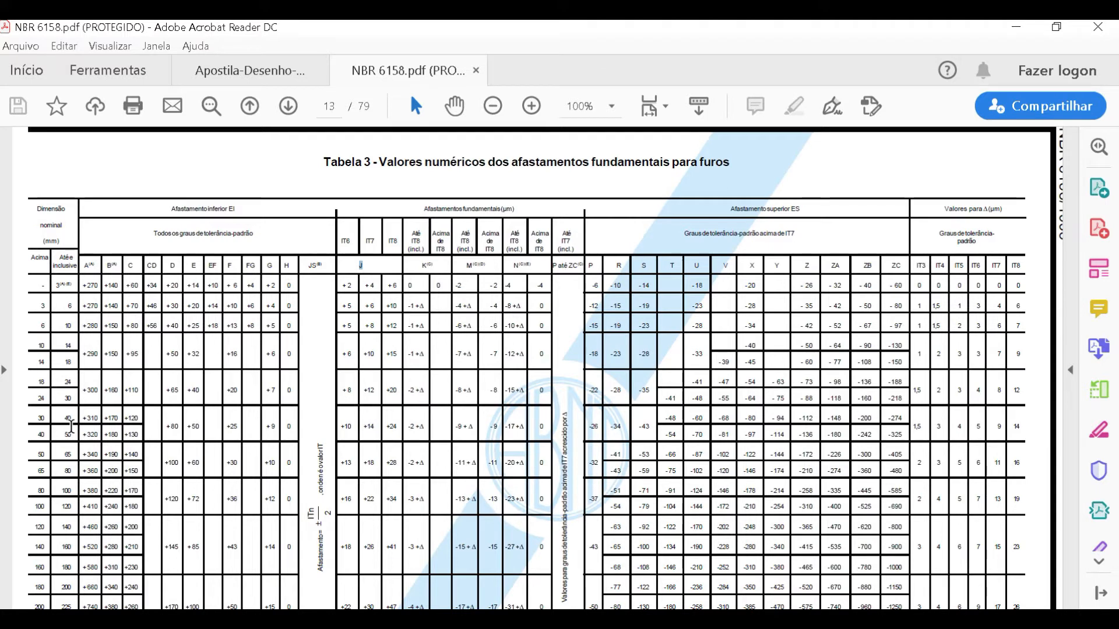
pyautogui.moveTo(48, 434); pyautogui.dragTo(256, 432)
pyautogui.click(357, 241)
pyautogui.doubleClick(508, 210)
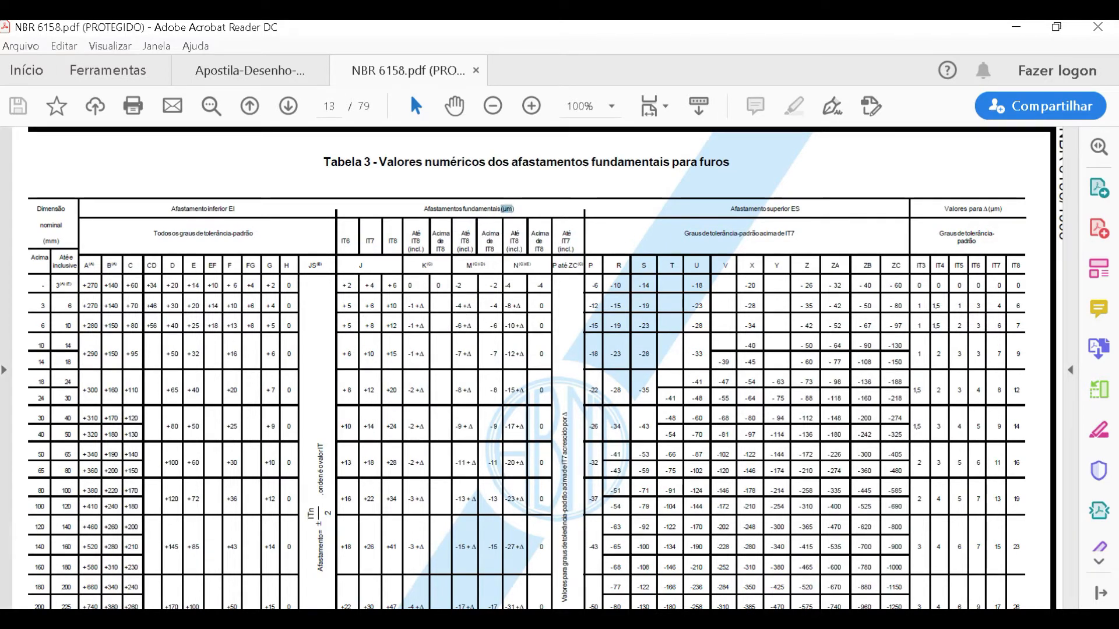
# - Switch to Paint and point out the IT6 value of 16µm and its µ symbol
pyautogui.hotkey('alt', 'Tab')
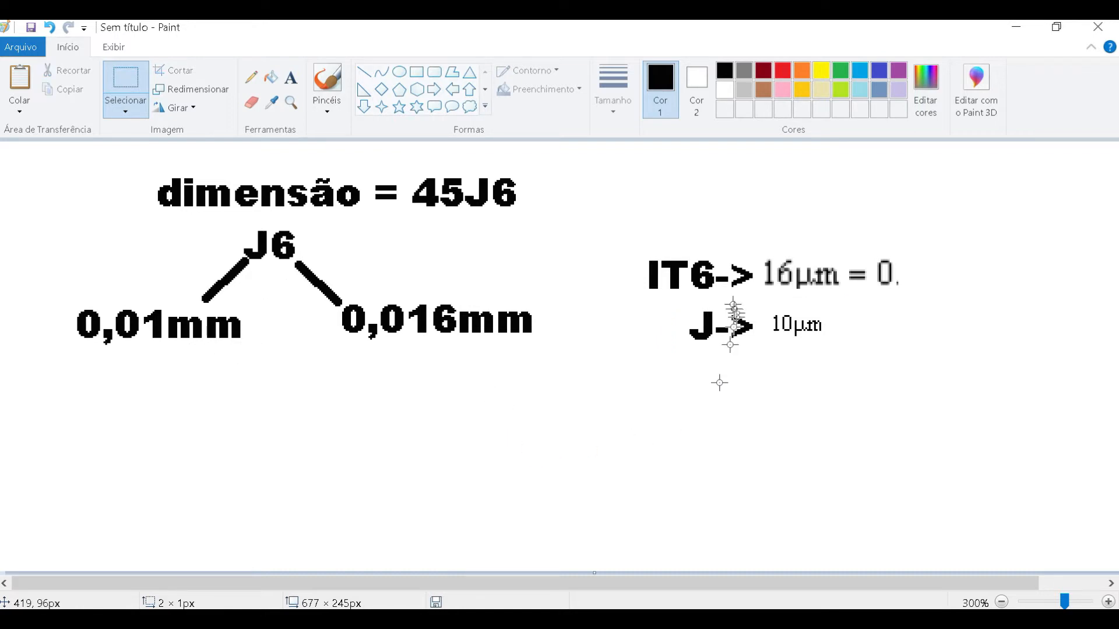
pyautogui.moveTo(764, 251); pyautogui.dragTo(863, 306)
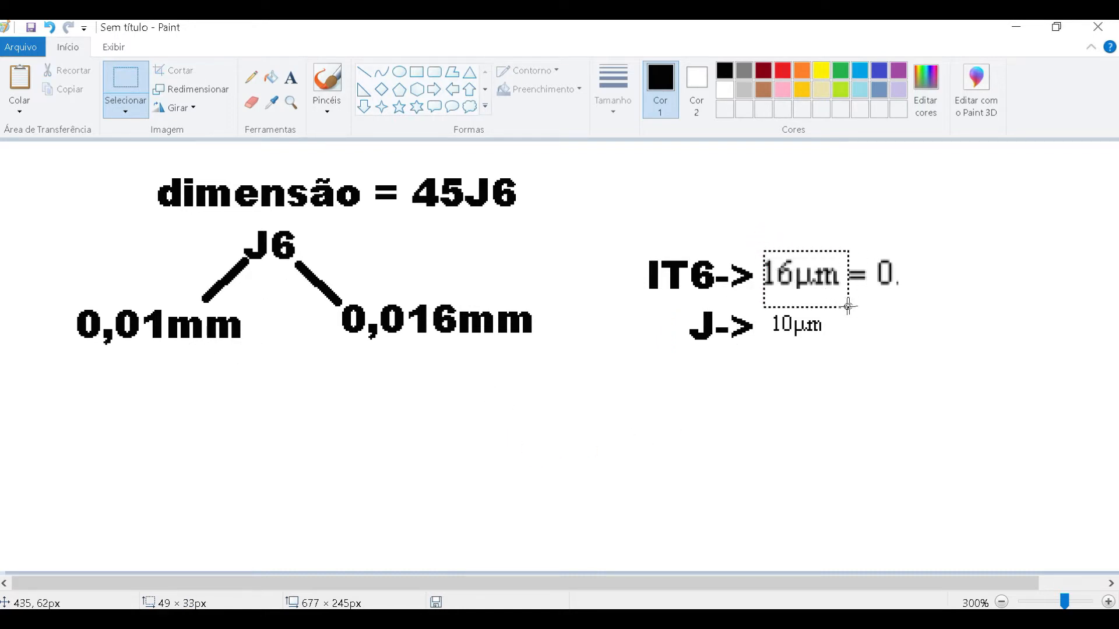
pyautogui.click(824, 383)
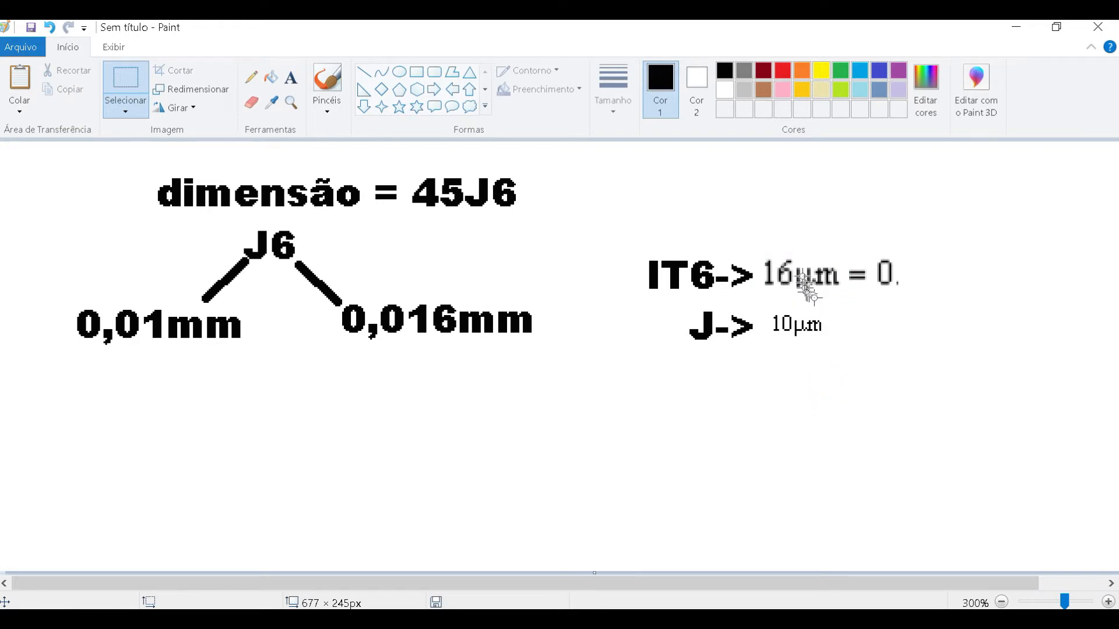
pyautogui.moveTo(796, 261); pyautogui.dragTo(810, 296)
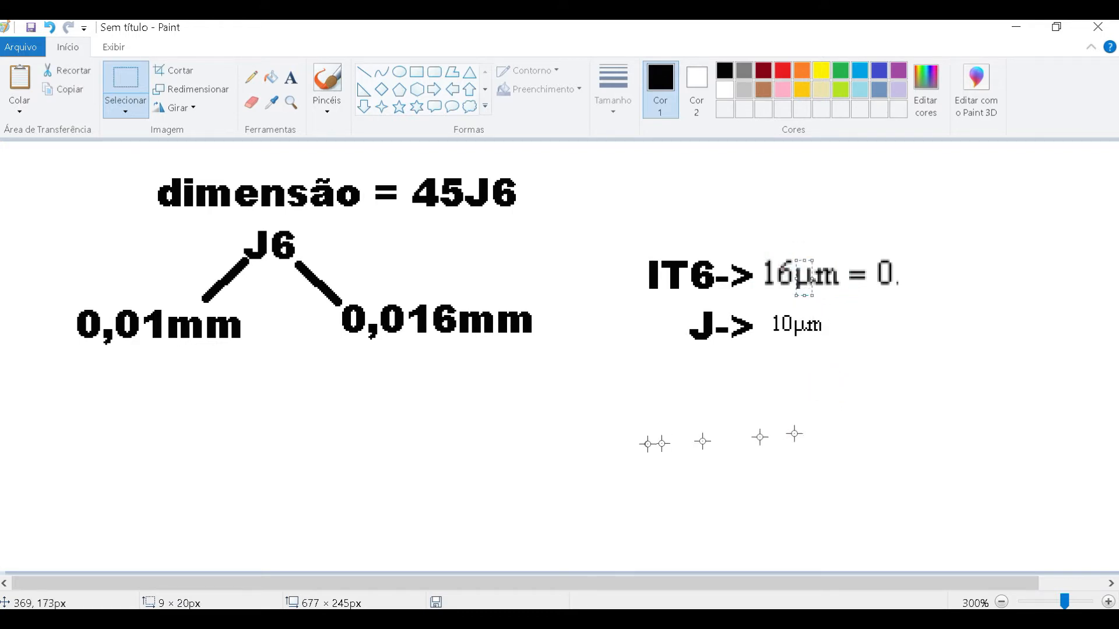
# - Switch to Mathcad and highlight the conversion of 16 µm to millimetres, including its result
pyautogui.click(600, 617)
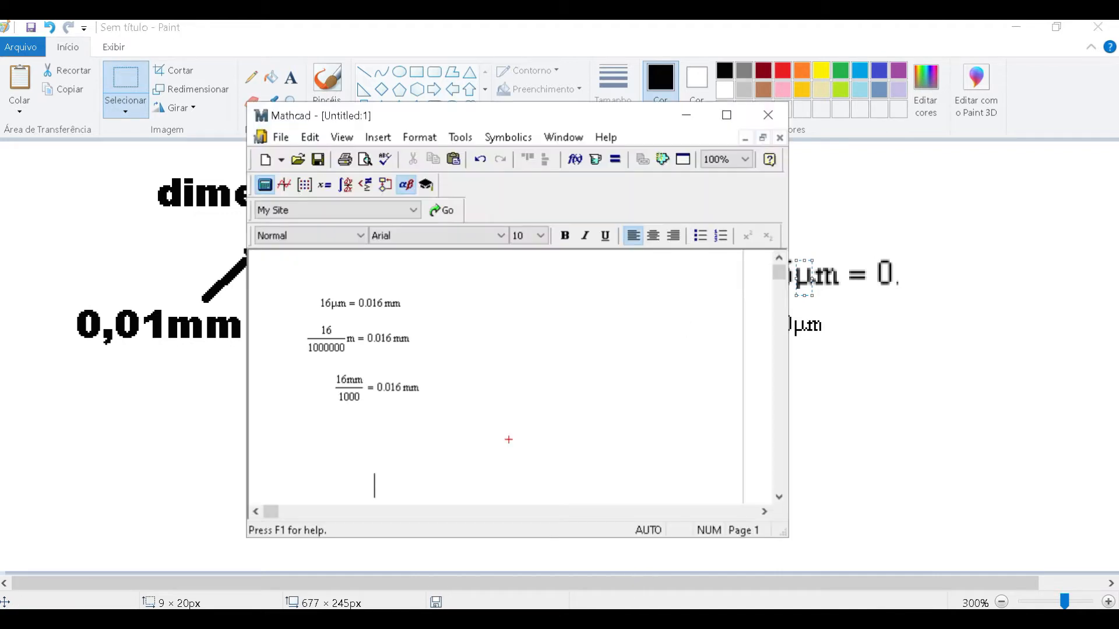
pyautogui.click(551, 433)
pyautogui.click(322, 304)
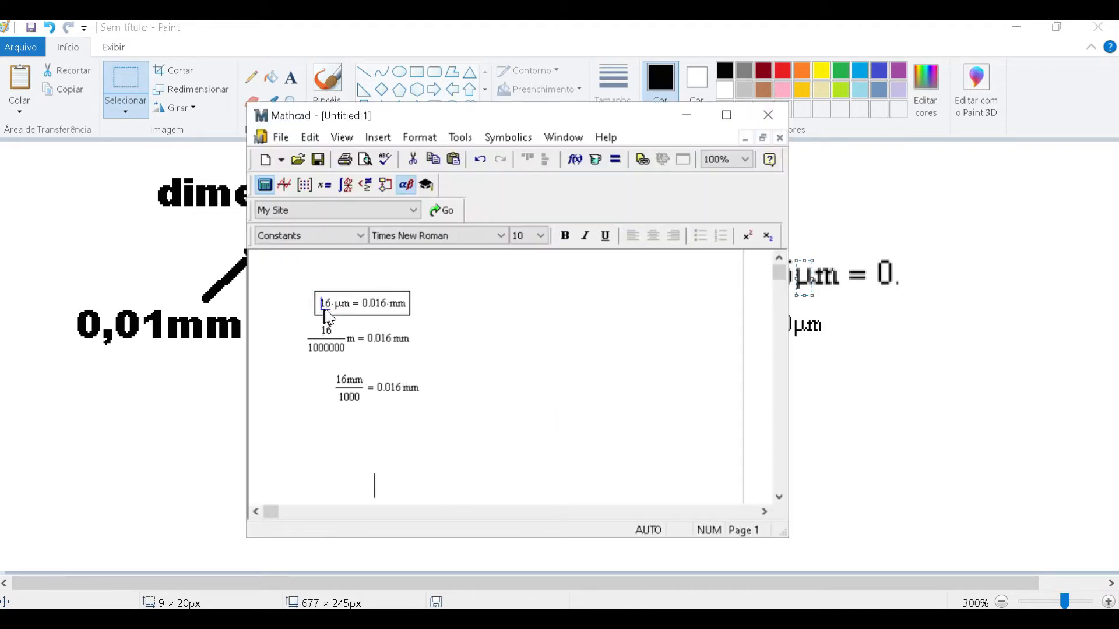
pyautogui.moveTo(320, 304); pyautogui.dragTo(391, 311)
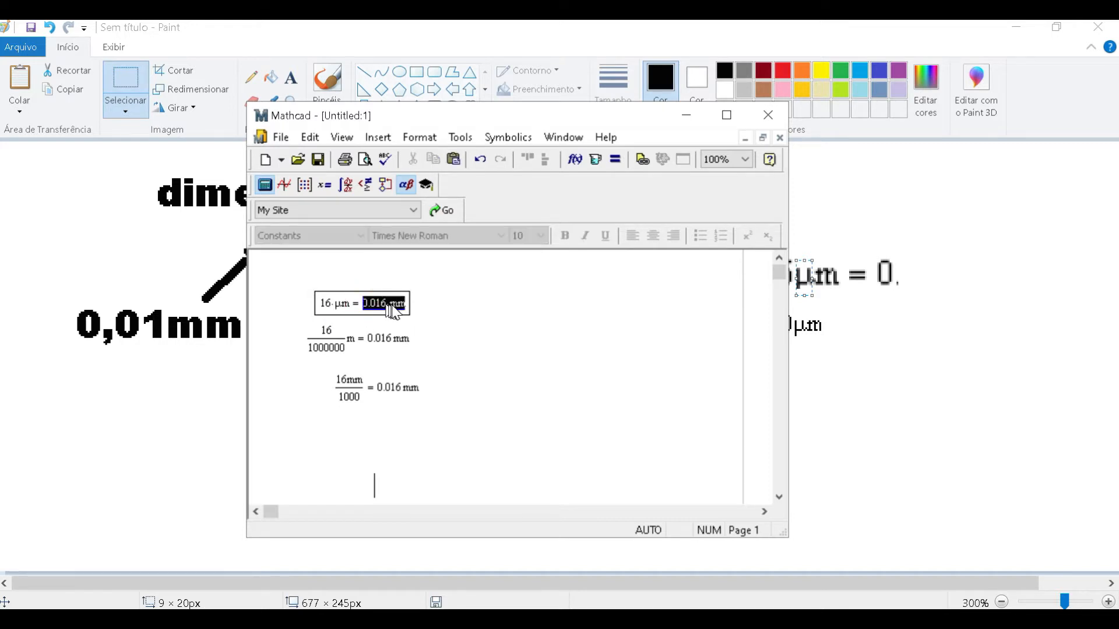
pyautogui.click(462, 350)
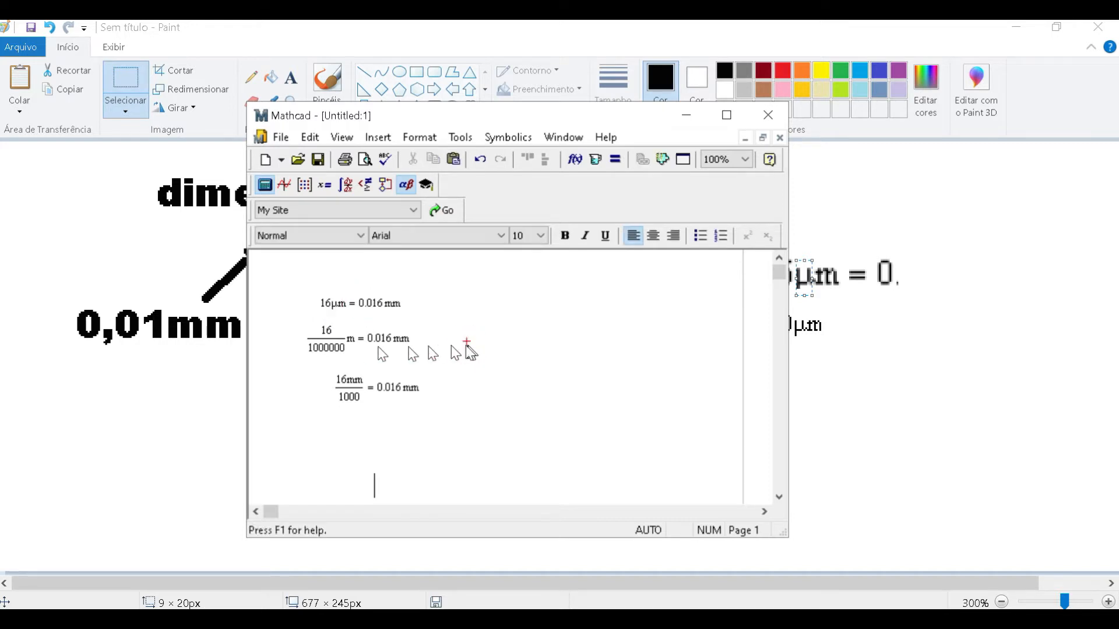
# - Point out the numerator, denominator, metre unit and result in the 16/1000000 m conversion
pyautogui.doubleClick(326, 331)
pyautogui.moveTo(326, 341); pyautogui.dragTo(306, 353)
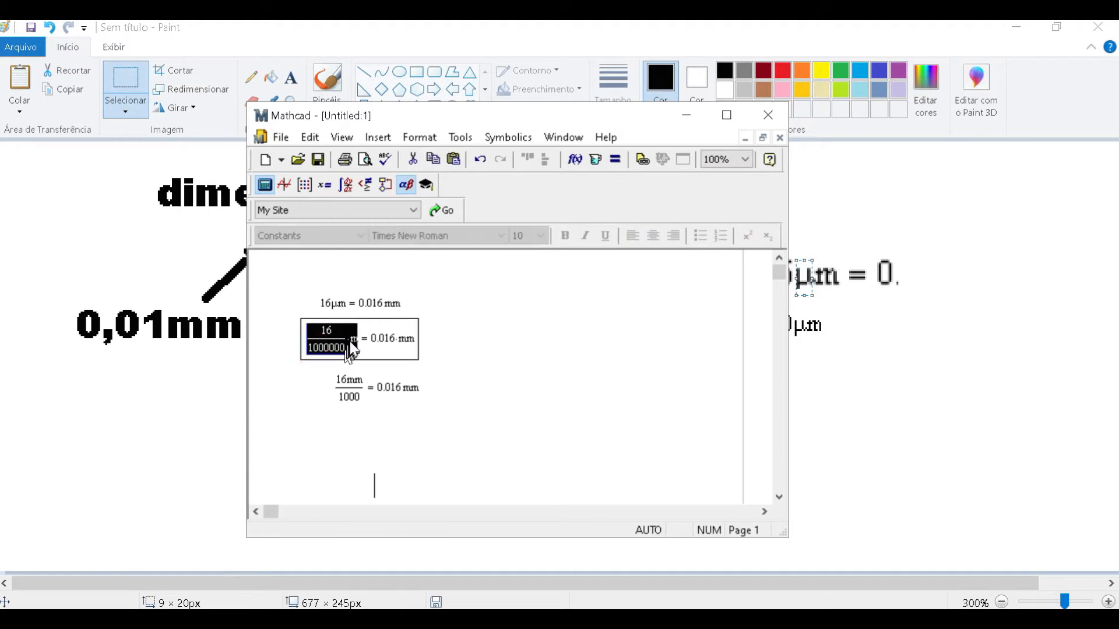
pyautogui.click(354, 340)
pyautogui.moveTo(374, 339); pyautogui.dragTo(424, 352)
pyautogui.click(494, 370)
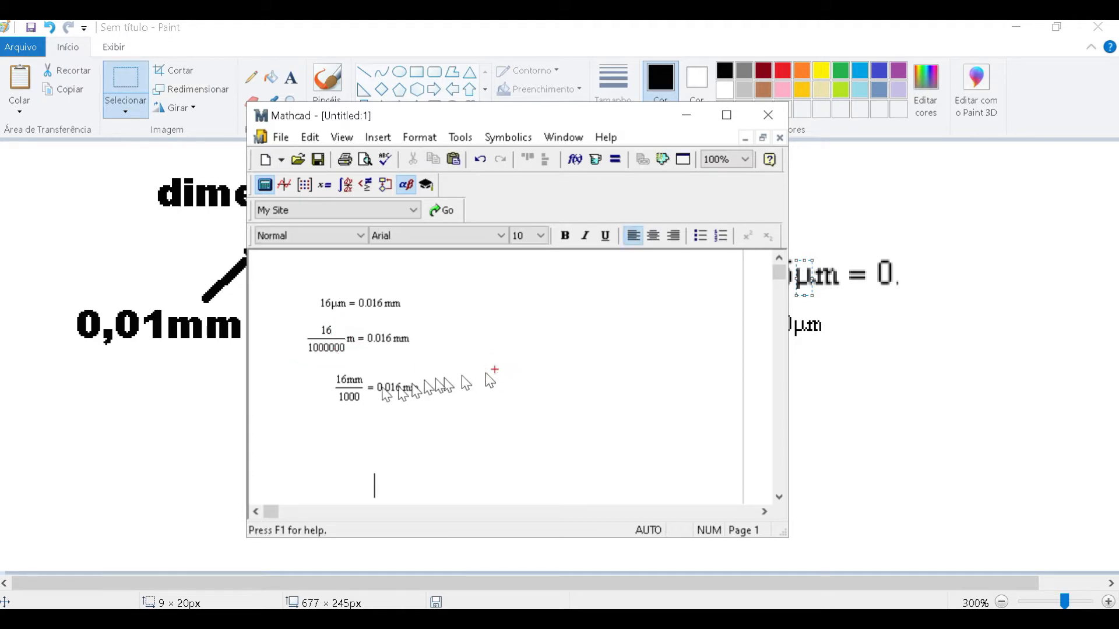
# - Point out the parts of the 16mm/1000 conversion and its result
pyautogui.doubleClick(342, 384)
pyautogui.click(353, 402)
pyautogui.click(382, 388)
pyautogui.click(439, 425)
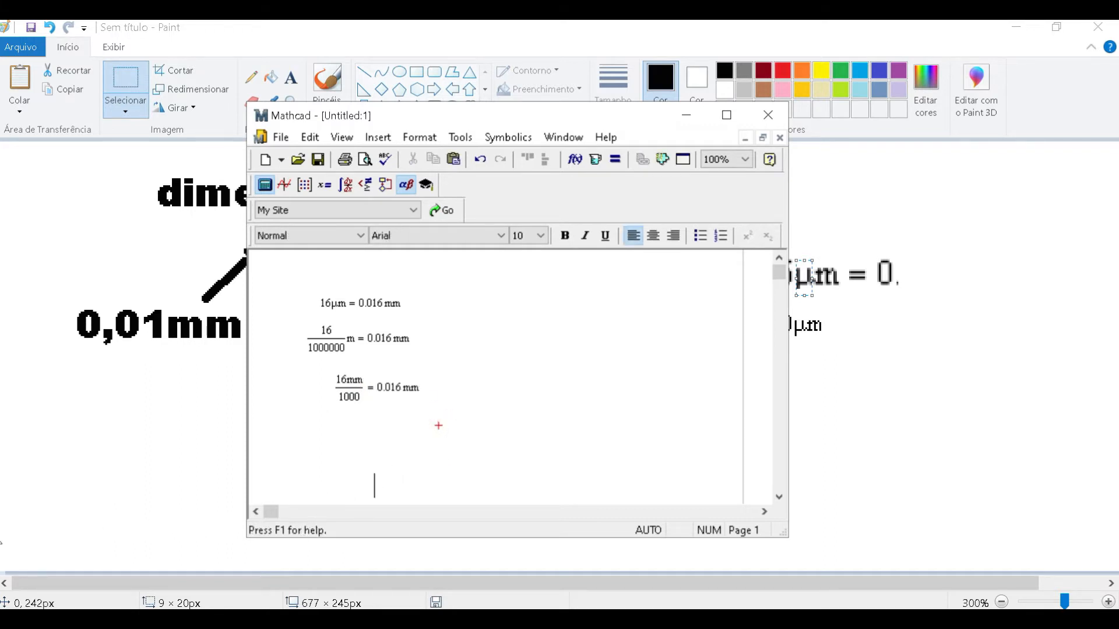
# - Switch back to Paint, write "16" and "mm" below the J6 breakdown, and align them on one line as "16 mm"
pyautogui.click(161, 457)
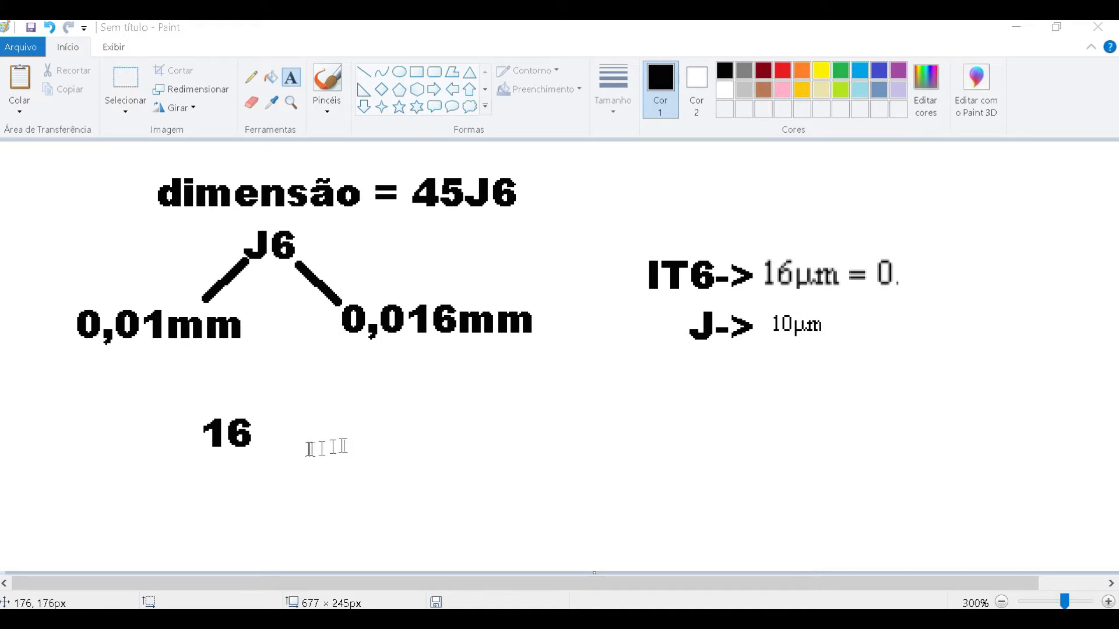
pyautogui.click(282, 430)
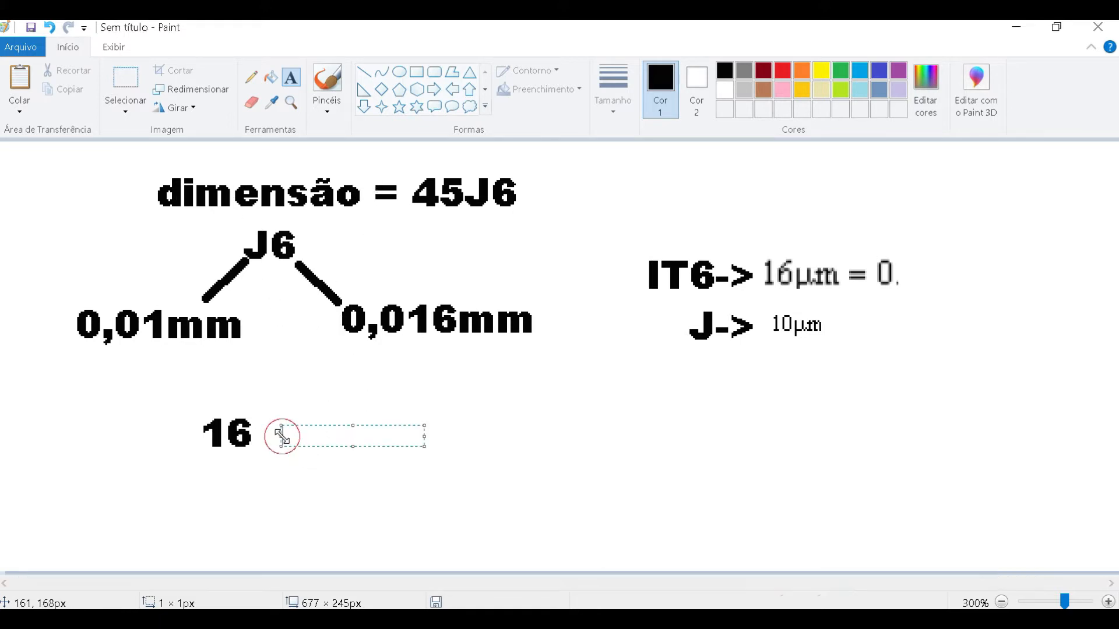
pyautogui.write('mm')
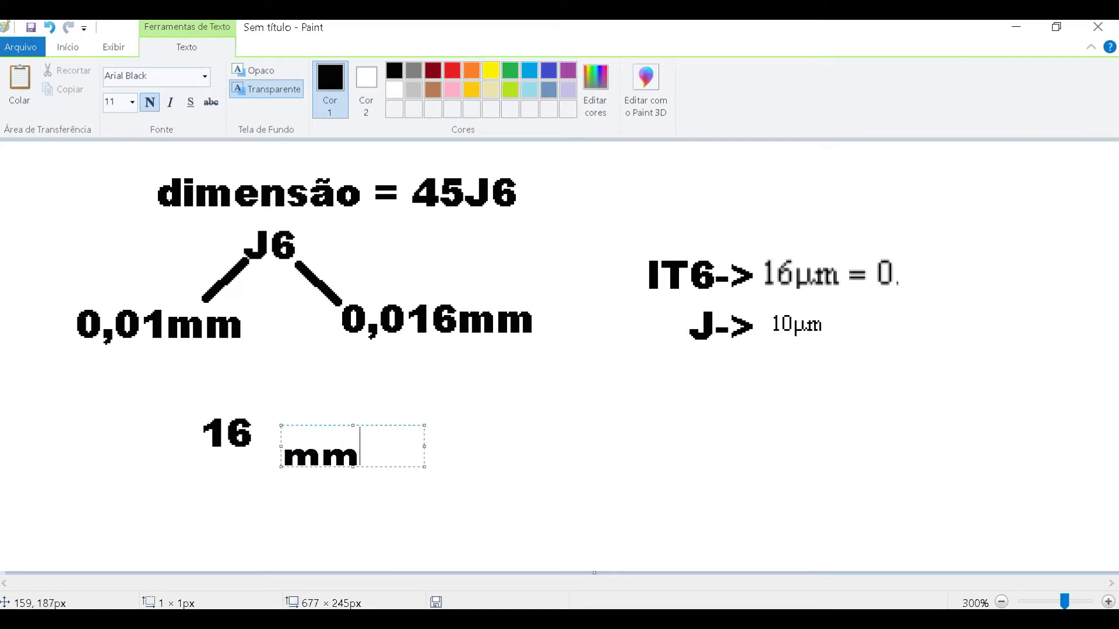
pyautogui.click(352, 506)
pyautogui.click(125, 97)
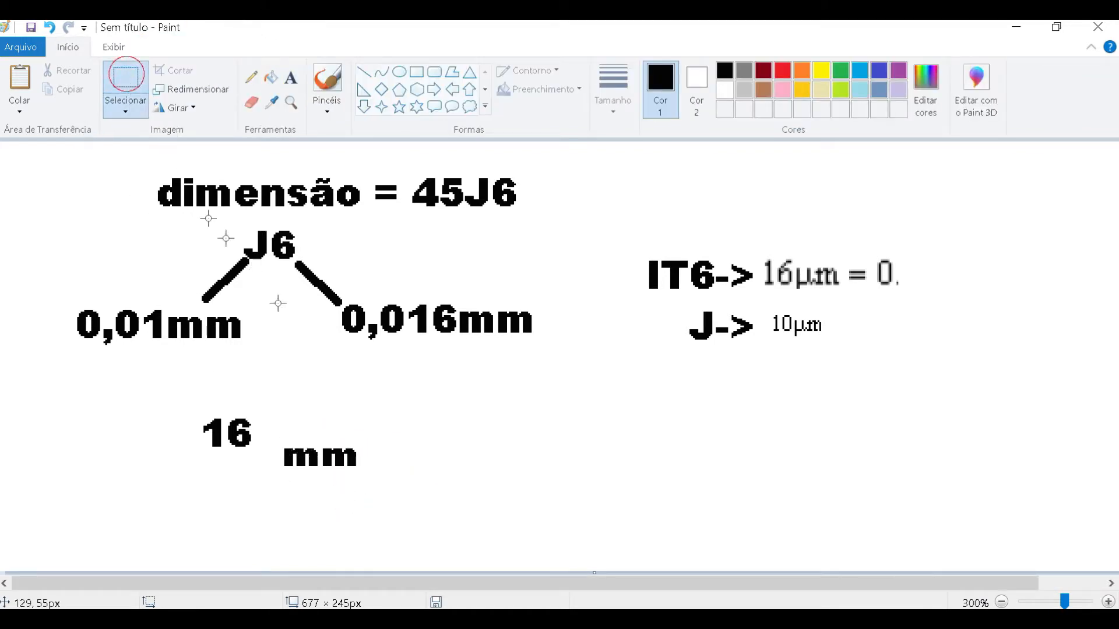
pyautogui.moveTo(296, 448)
pyautogui.mouseDown()
pyautogui.moveTo(350, 474)
pyautogui.moveTo(325, 442)
pyautogui.mouseUp()
pyautogui.click(311, 492)
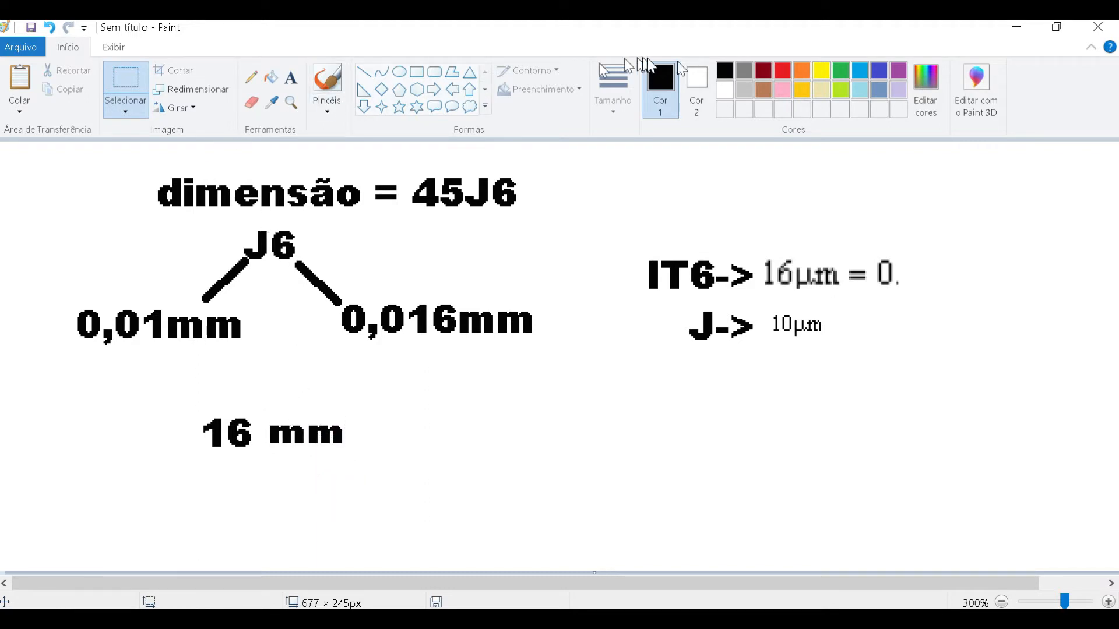
# - Draw three red brush loops beneath the 16, running leftward from its end, to illustrate the decimal point shift
pyautogui.click(783, 70)
pyautogui.click(327, 85)
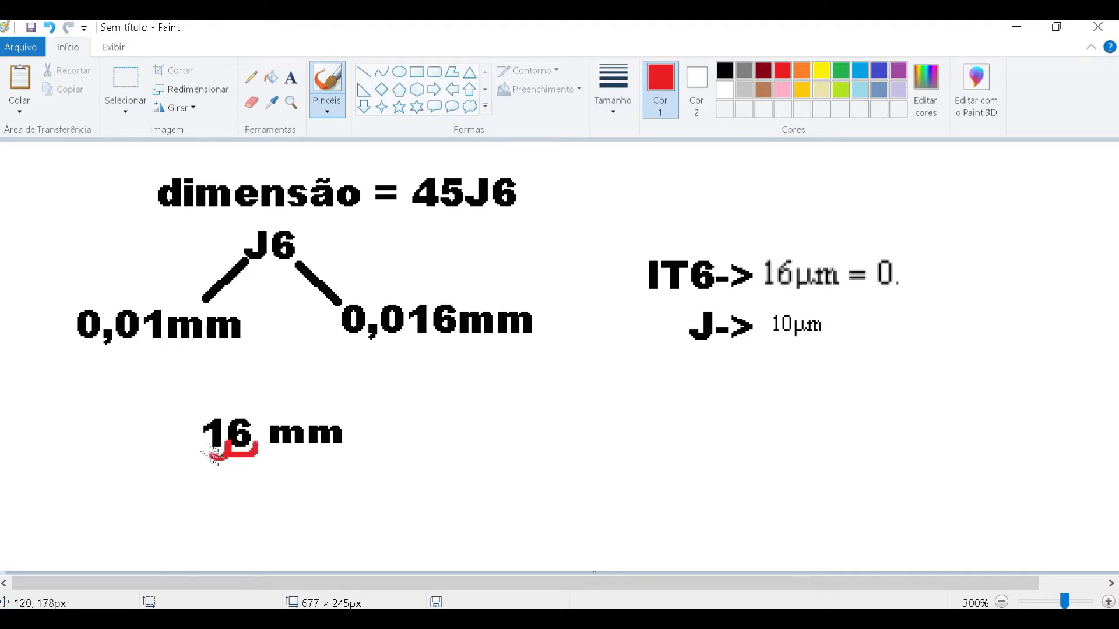
pyautogui.moveTo(202, 448); pyautogui.dragTo(179, 455)
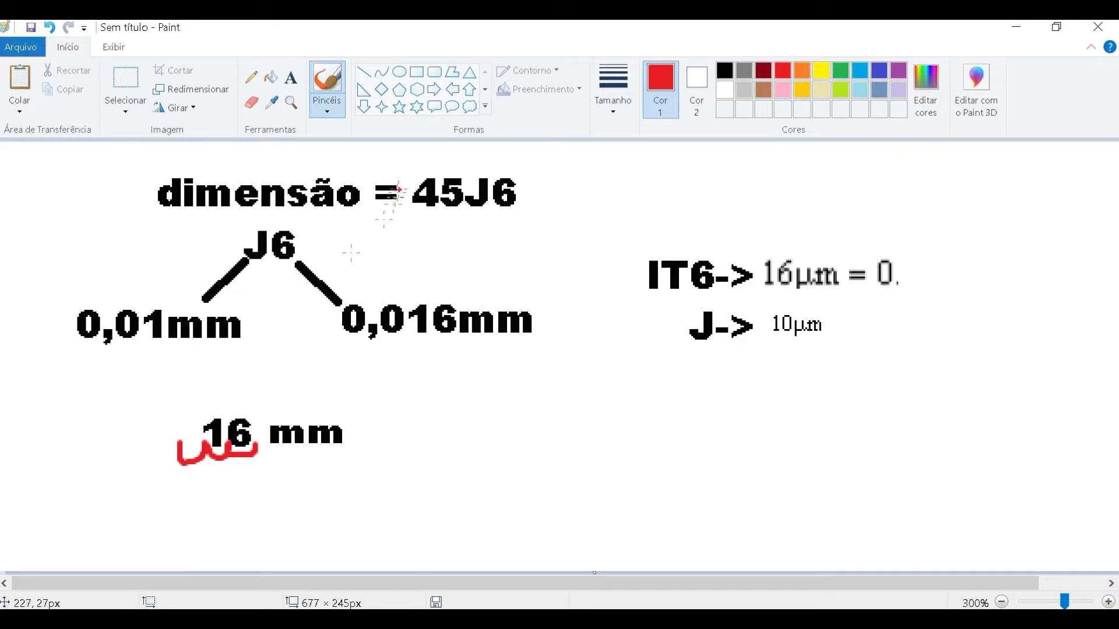
# - Draw a short red brush stroke near the J6 breakdown and undo it
pyautogui.moveTo(376, 287)
pyautogui.mouseDown()
pyautogui.moveTo(333, 315)
pyautogui.moveTo(402, 360)
pyautogui.moveTo(466, 324)
pyautogui.moveTo(402, 285)
pyautogui.mouseUp()
pyautogui.hotkey('ctrl', 'z')
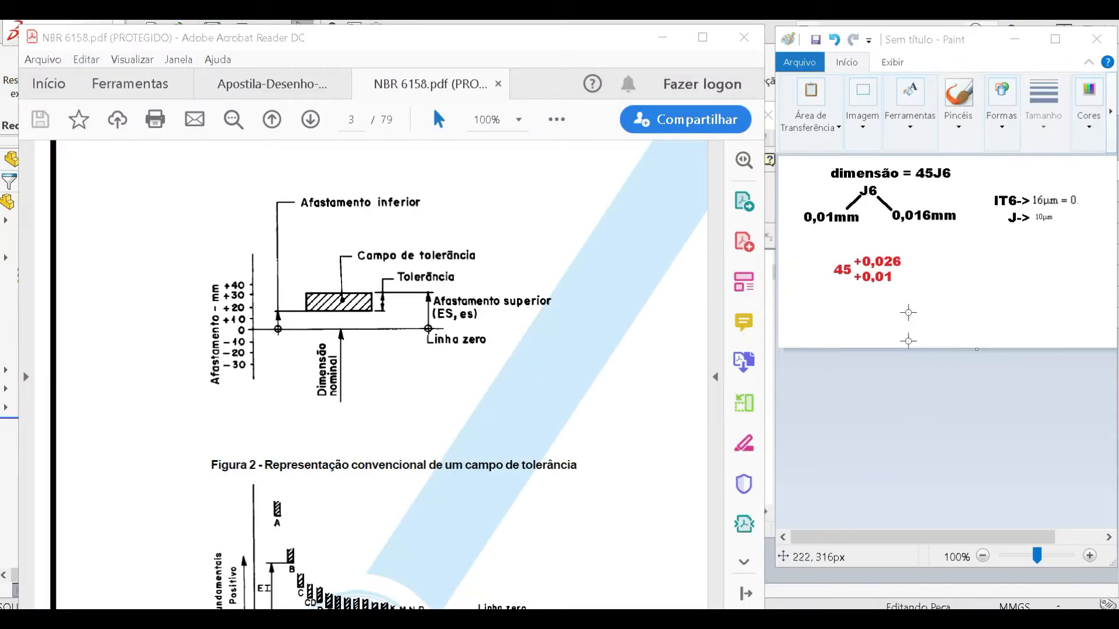
# - Mark the red deviations +0,01 and +0,026 individually and together, and the 0,01mm value in the J6 breakdown
pyautogui.moveTo(902, 291); pyautogui.dragTo(855, 273)
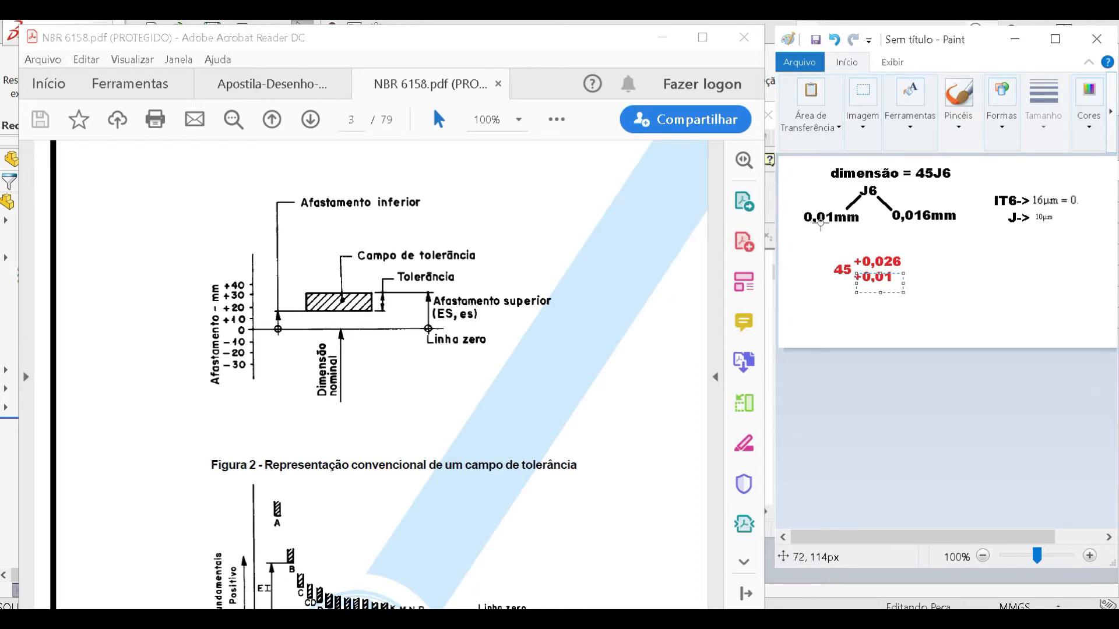
pyautogui.click(967, 269)
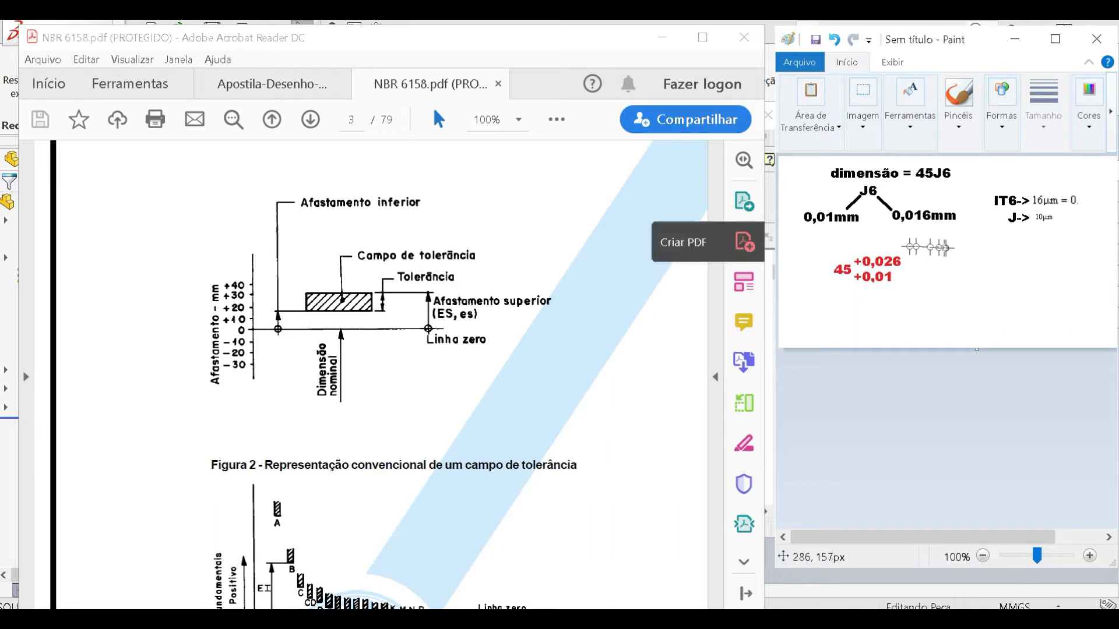
pyautogui.moveTo(853, 252); pyautogui.dragTo(913, 271)
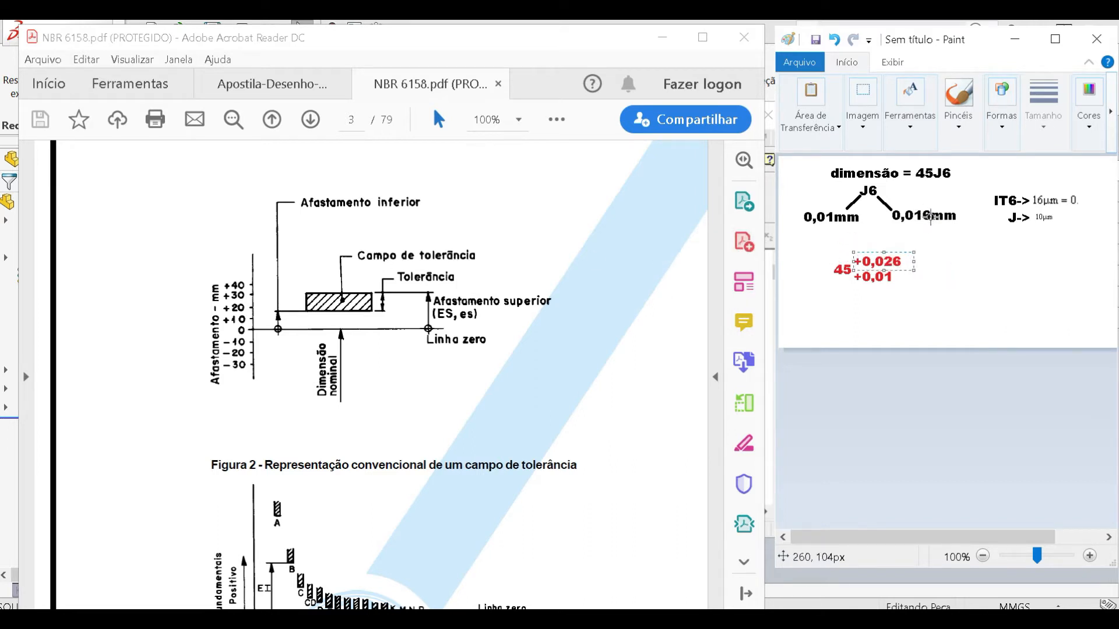
pyautogui.click(913, 291)
pyautogui.moveTo(915, 291); pyautogui.dragTo(852, 249)
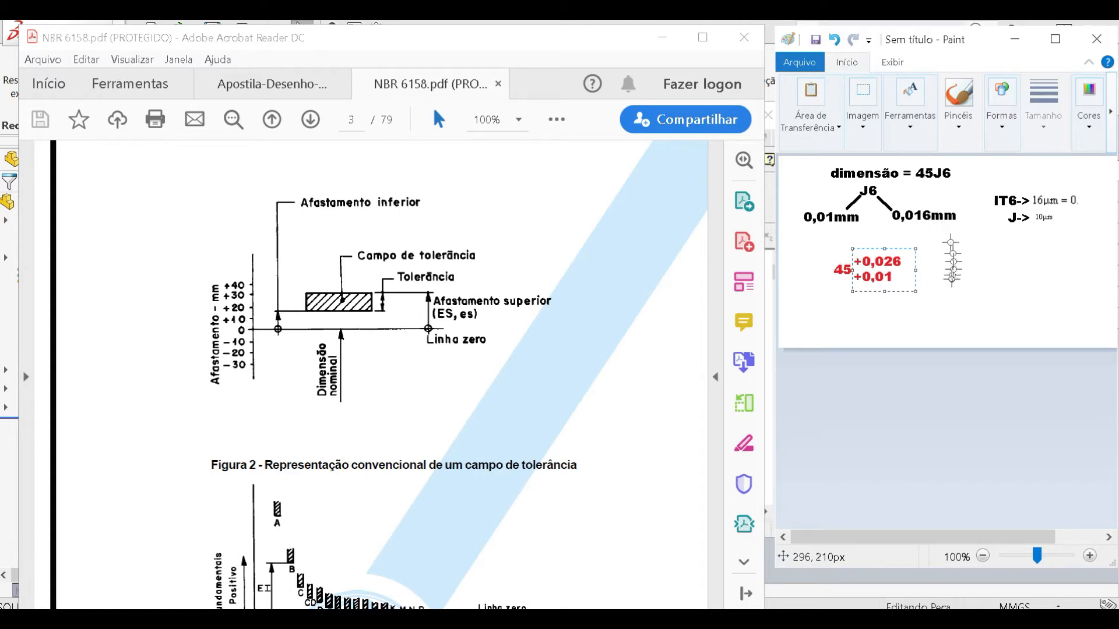
pyautogui.moveTo(804, 208); pyautogui.dragTo(863, 227)
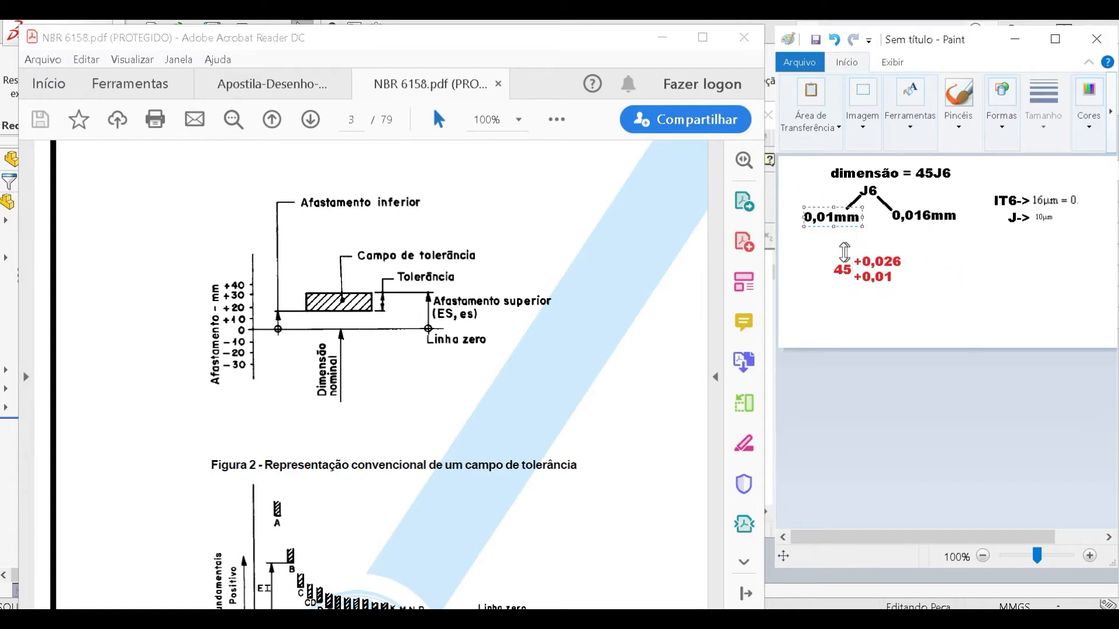
pyautogui.click(807, 250)
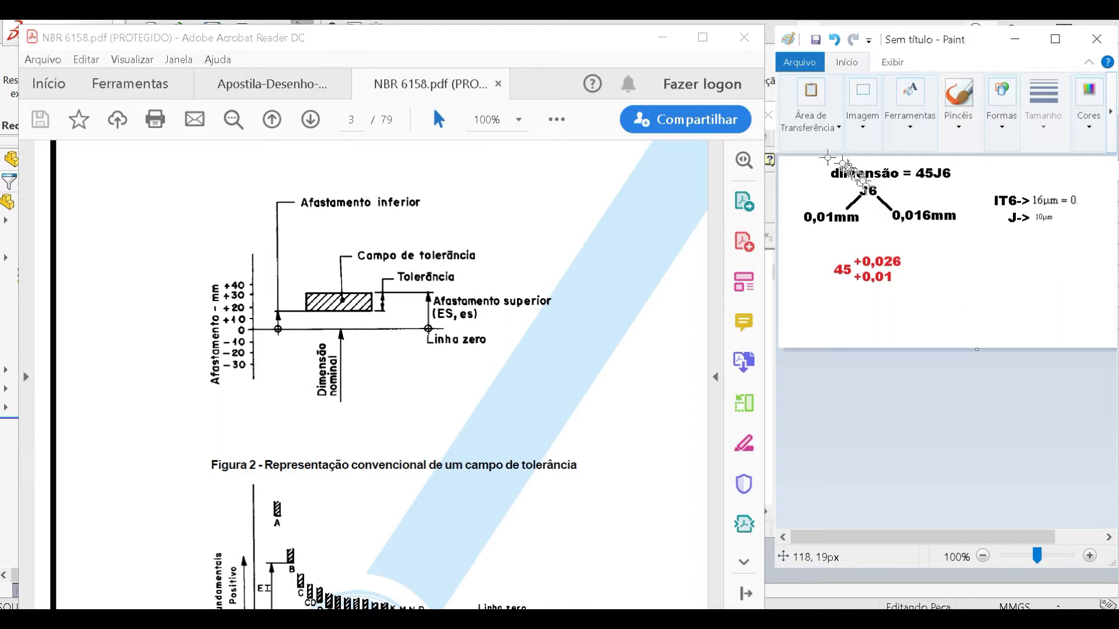
# - Move all the notes slightly lower on the canvas and slightly enlarge the red 45 +0,026/+0,01 notation
pyautogui.moveTo(785, 157)
pyautogui.mouseDown()
pyautogui.moveTo(953, 261)
pyautogui.moveTo(1085, 311)
pyautogui.mouseUp()
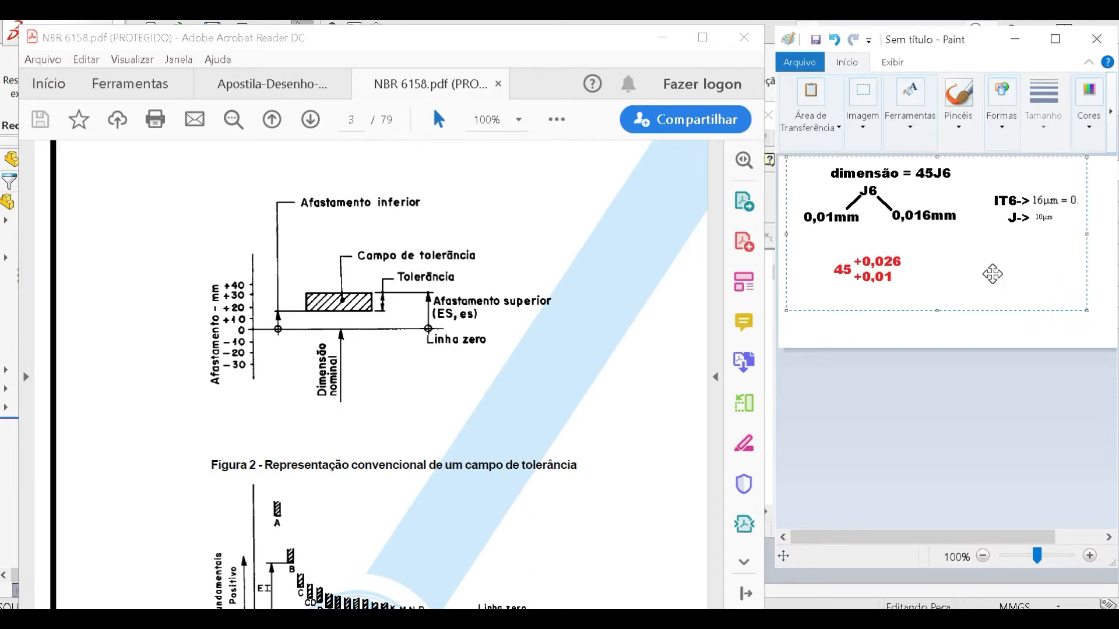
pyautogui.moveTo(992, 274); pyautogui.dragTo(989, 294)
pyautogui.click(898, 444)
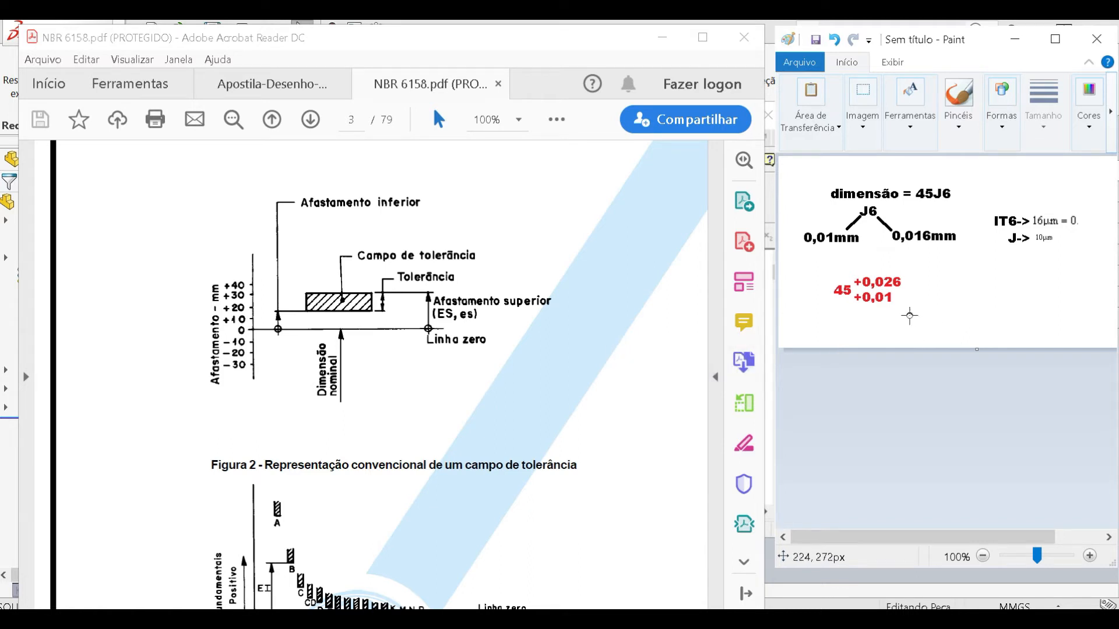
pyautogui.moveTo(922, 313); pyautogui.dragTo(834, 265)
pyautogui.moveTo(923, 314); pyautogui.dragTo(935, 321)
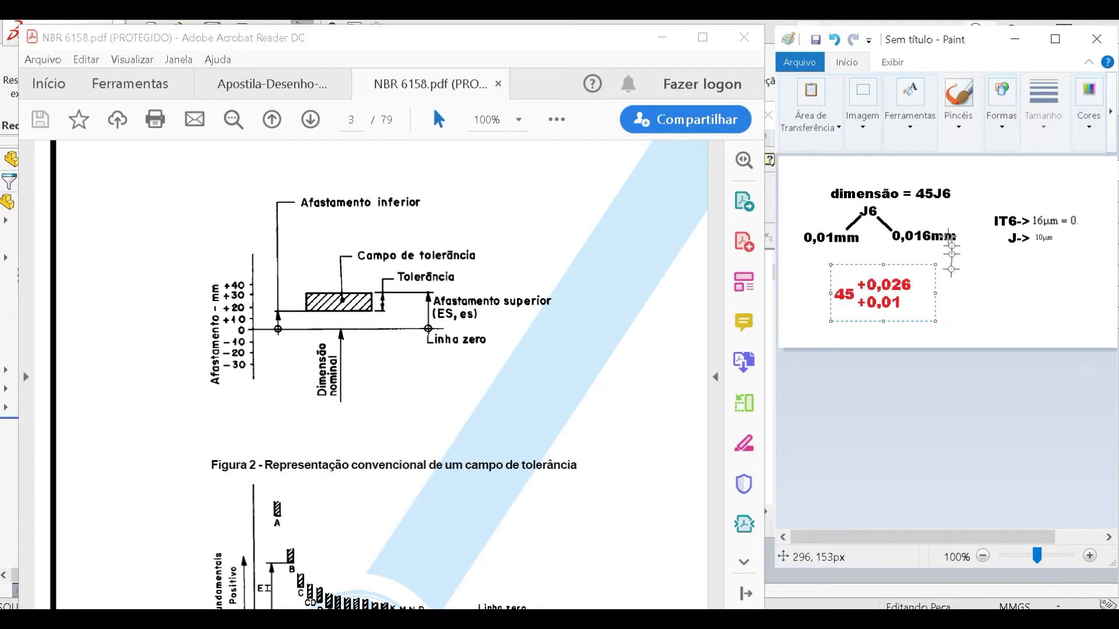
# - Mark the 45J6 dimension and the equivalent red 45 +0,026/+0,01 notation for comparison
pyautogui.moveTo(964, 208); pyautogui.dragTo(909, 179)
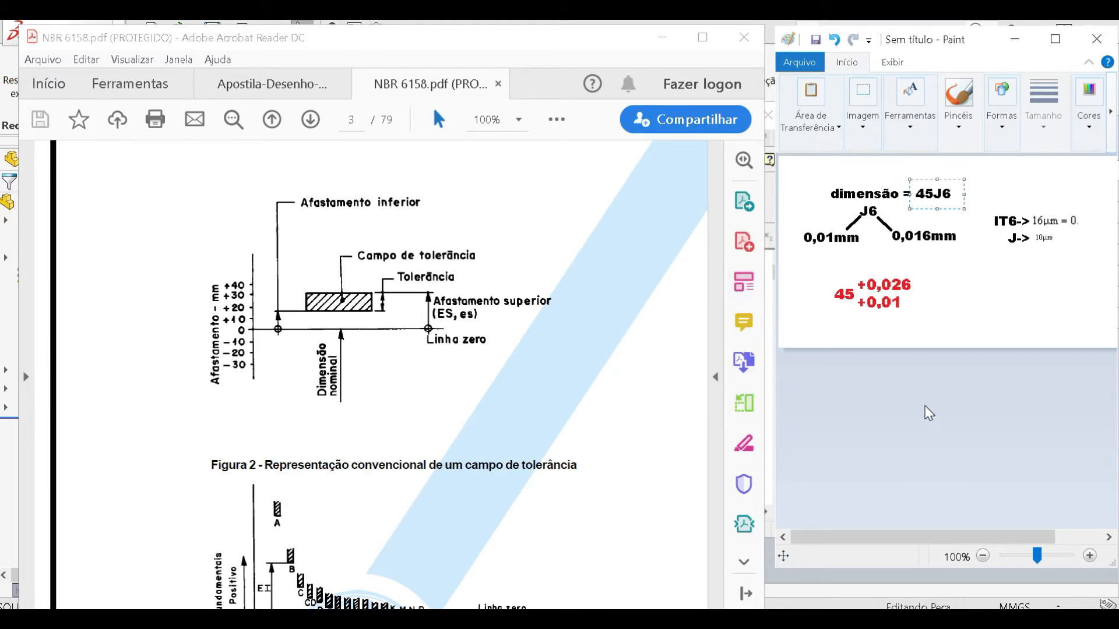
pyautogui.moveTo(834, 274); pyautogui.dragTo(926, 325)
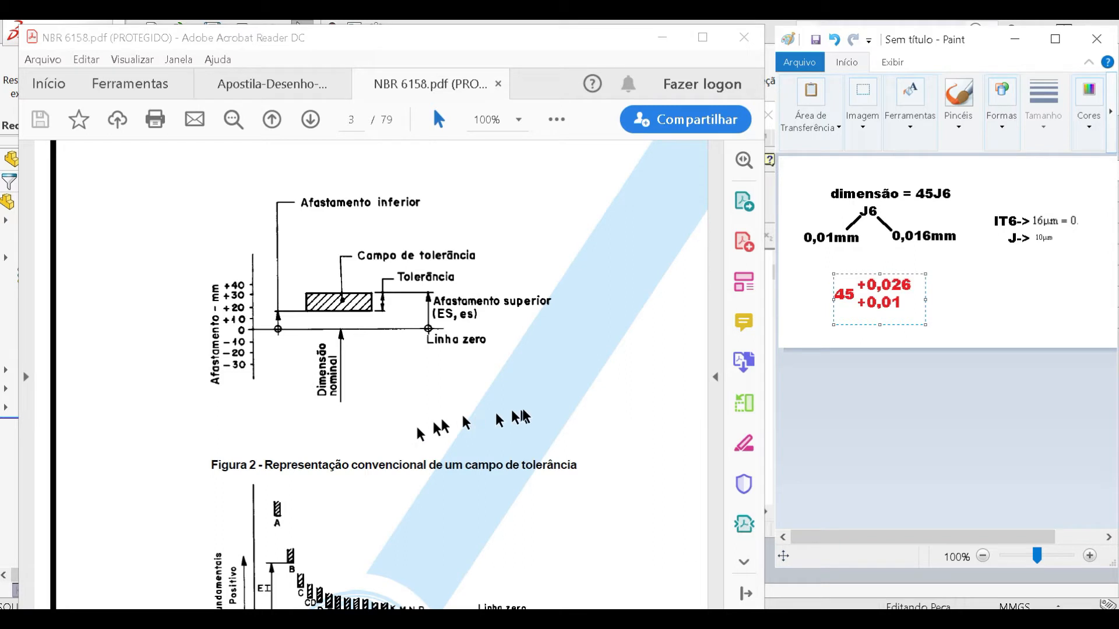
# - Switch to the Apostila-Desenho-Mecanico PDF and mark the DESLIZANTE row's fits, its assembly description and the H7 g6 fit
pyautogui.click(548, 402)
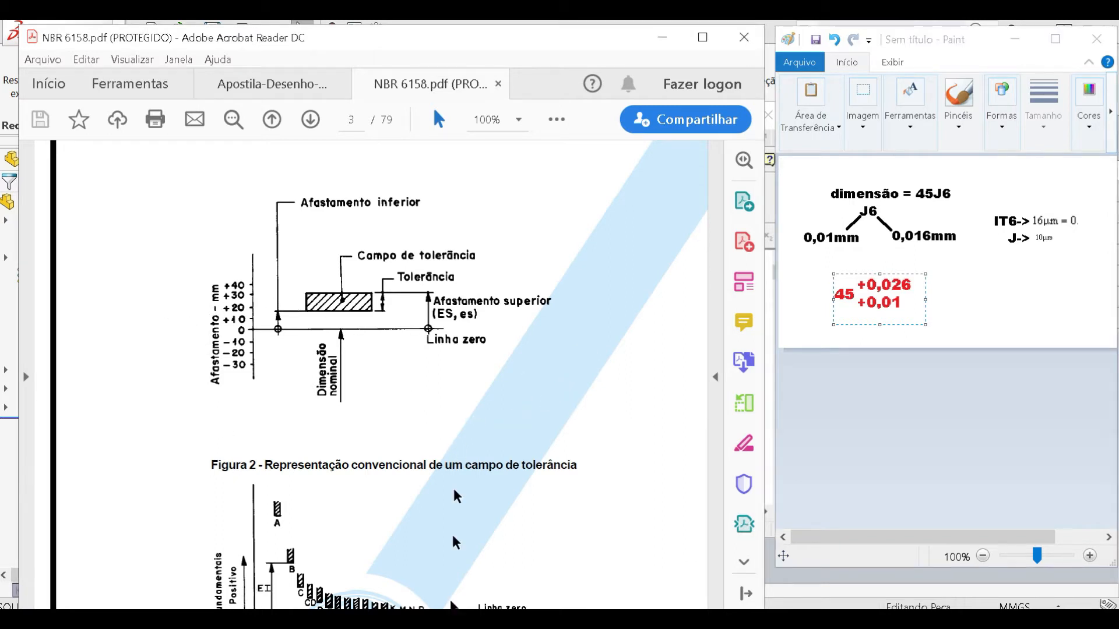
pyautogui.click(270, 84)
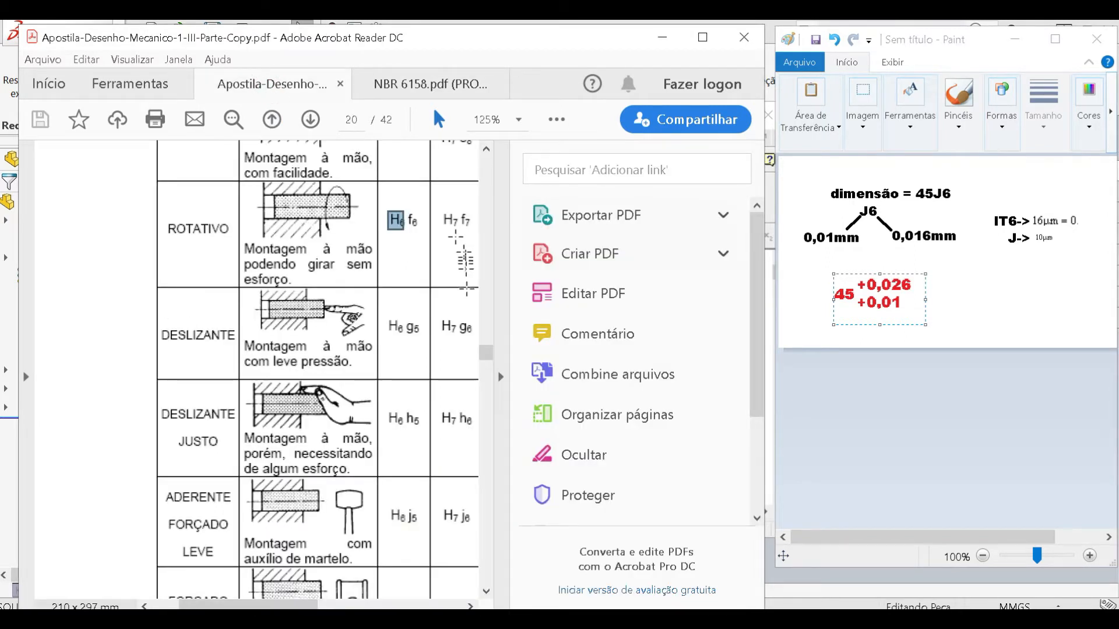
pyautogui.click(496, 276)
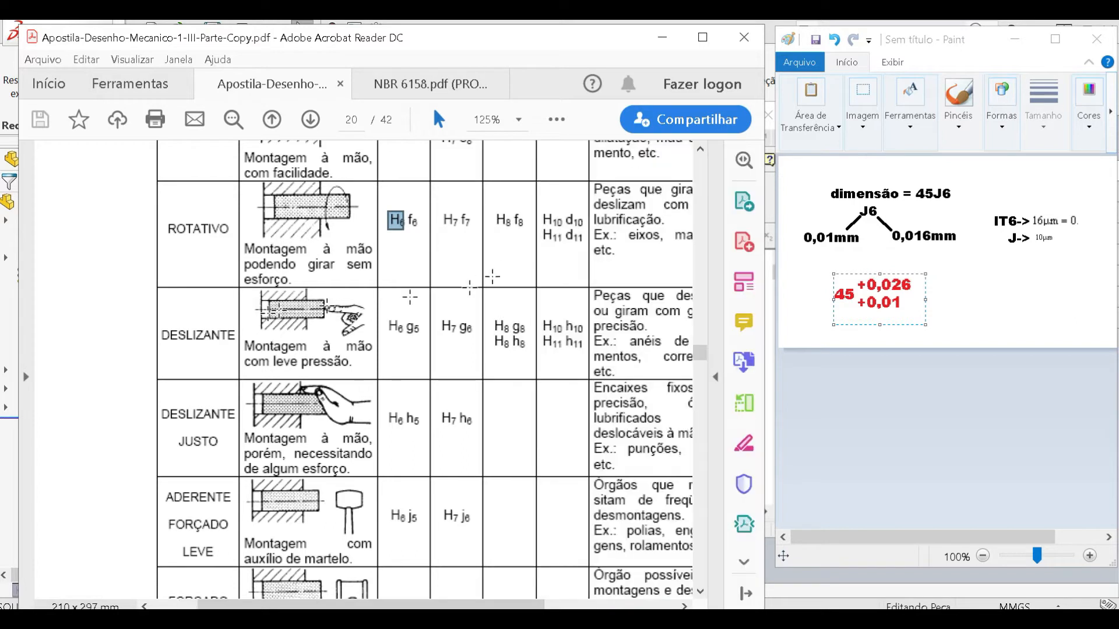
pyautogui.moveTo(384, 287); pyautogui.dragTo(589, 351)
pyautogui.click(413, 346)
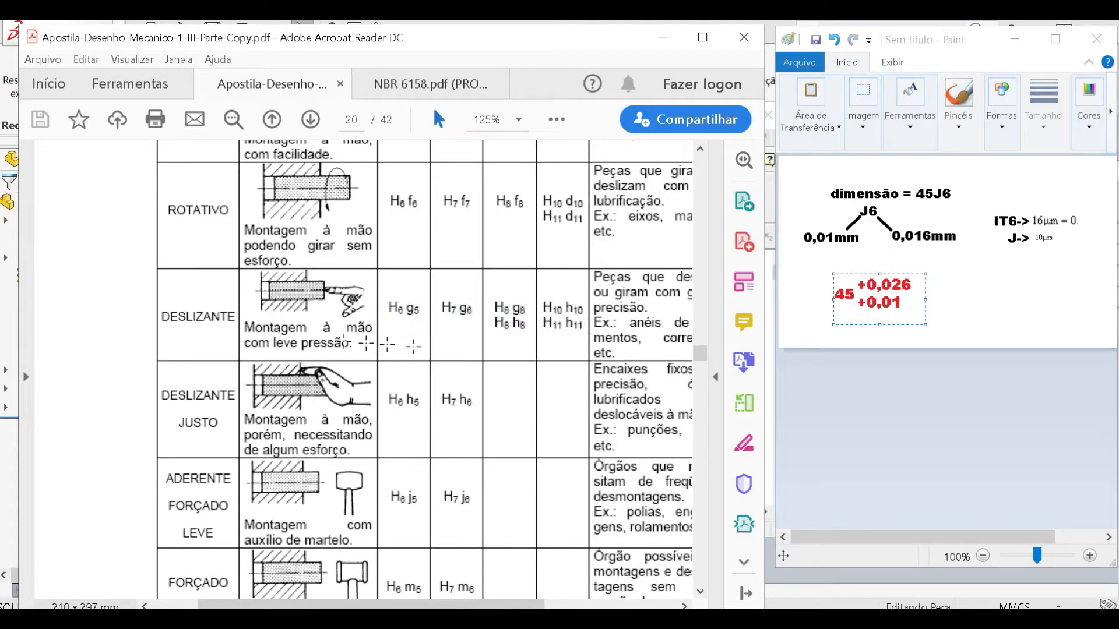
pyautogui.moveTo(241, 320); pyautogui.dragTo(394, 365)
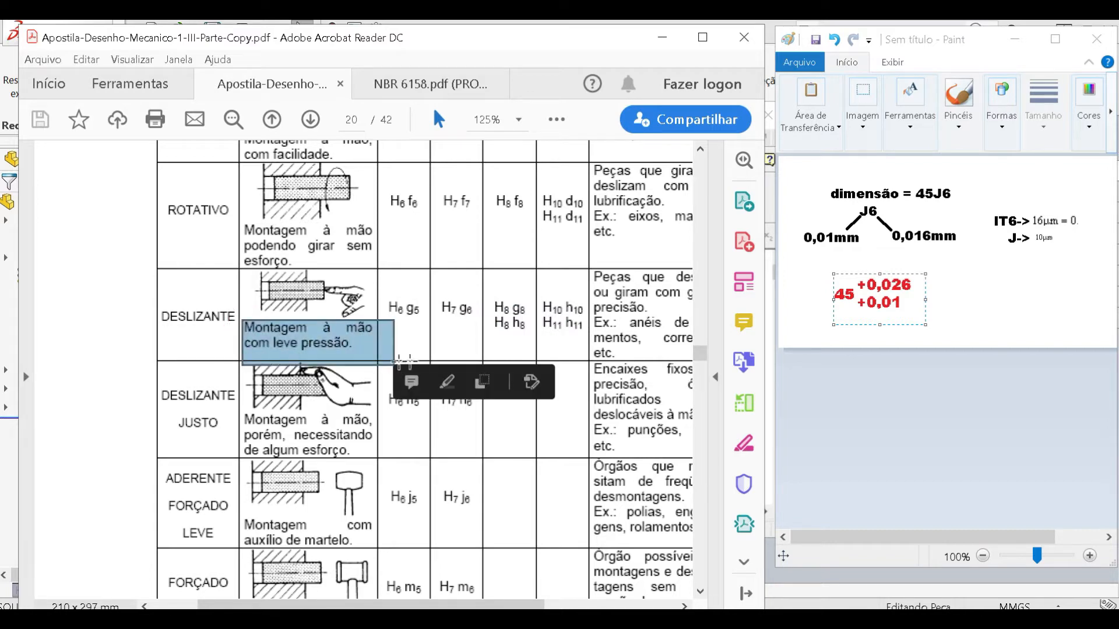
pyautogui.click(457, 323)
pyautogui.click(441, 307)
pyautogui.moveTo(434, 295); pyautogui.dragTo(478, 334)
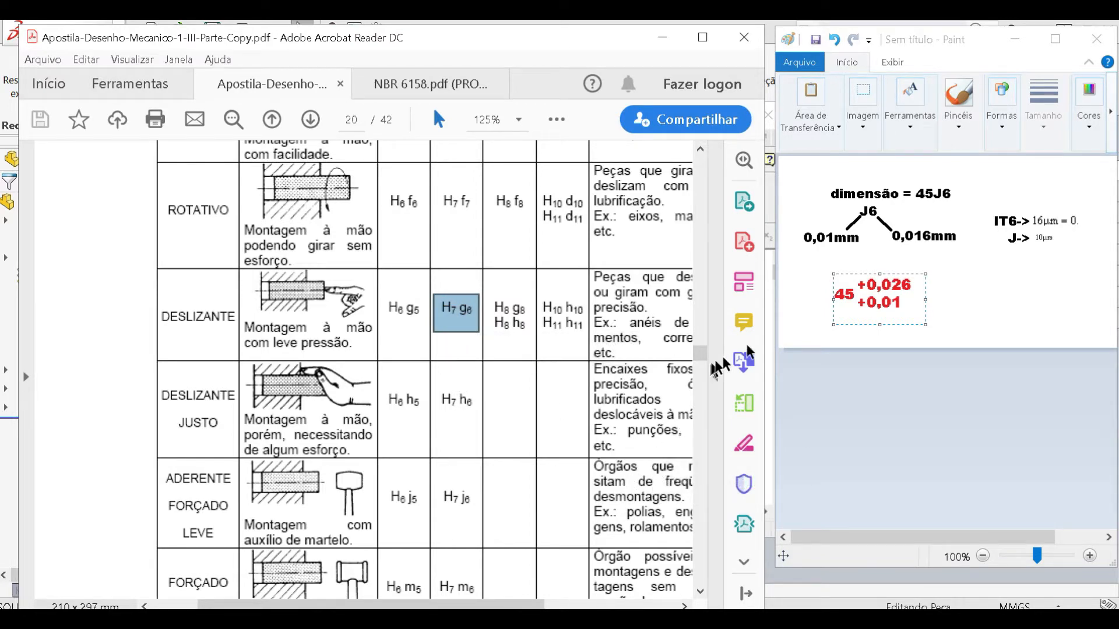
# - Return to Paint and mark the red 45 +0,026/+0,01 notation, the 45J6 dimension and the whole block of notes
pyautogui.click(952, 312)
pyautogui.moveTo(821, 267); pyautogui.dragTo(900, 317)
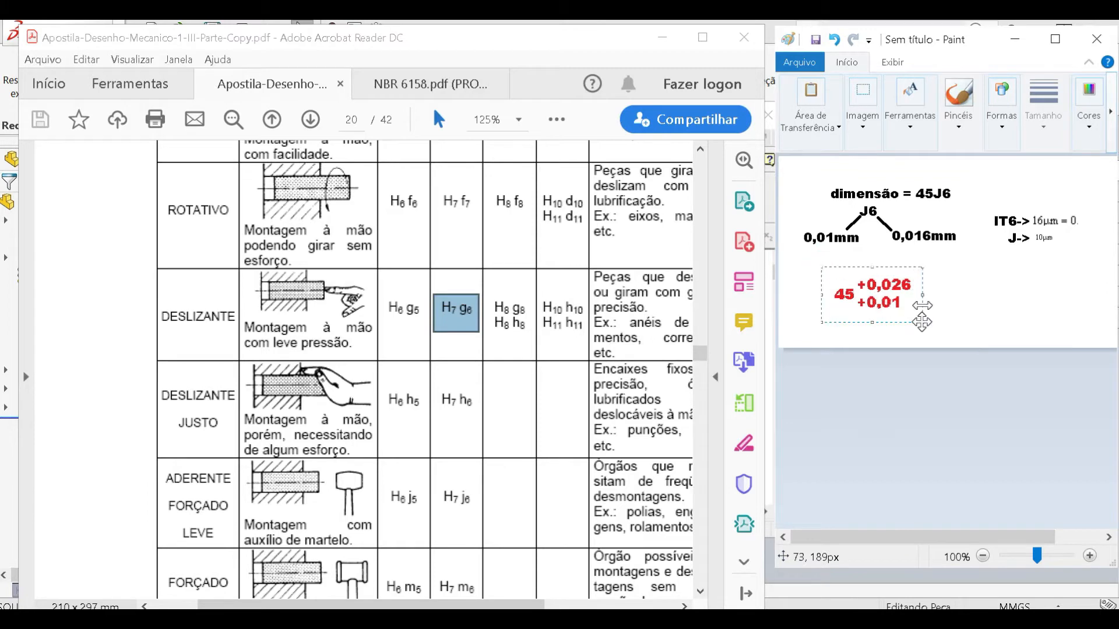
pyautogui.moveTo(910, 178); pyautogui.dragTo(957, 207)
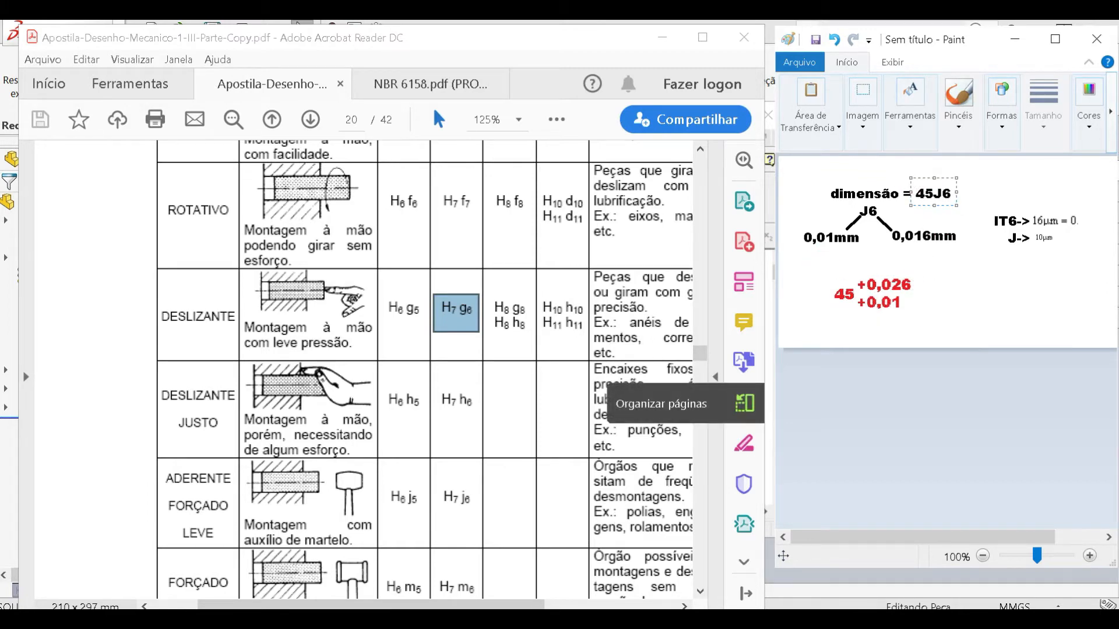
pyautogui.moveTo(522, 600)
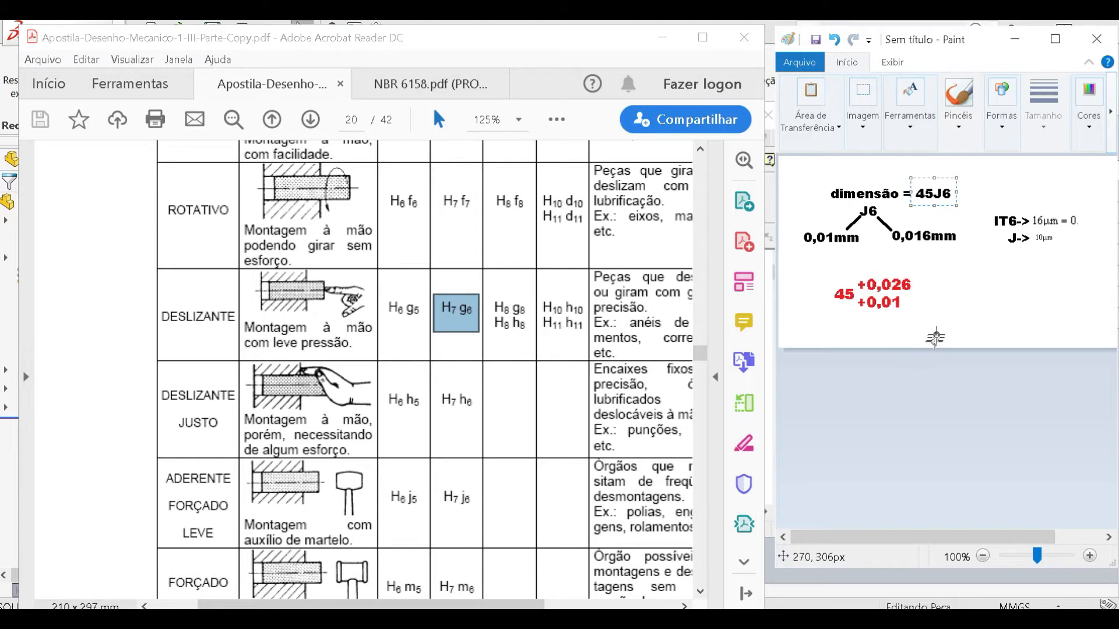
pyautogui.moveTo(1079, 335); pyautogui.dragTo(790, 175)
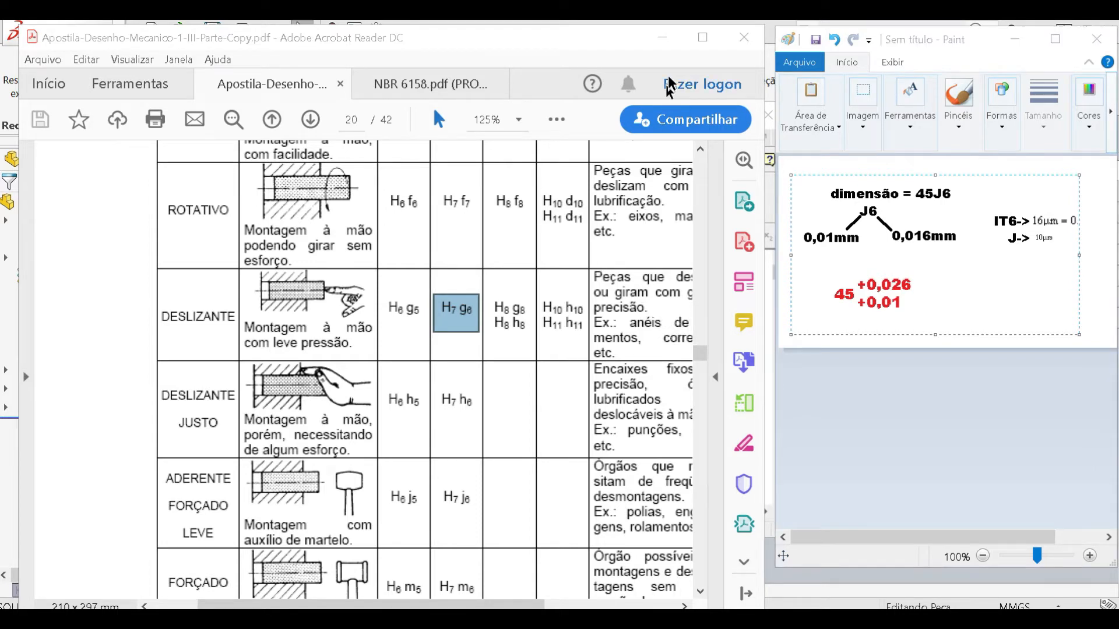
# - Close the open PDFs and open "PDF 10-SENAI Simbolos de Soldagem.pdf" from the PARTE 6 - DESENHO 2D folder, collapsing the tools pane
pyautogui.moveTo(482, 45); pyautogui.dragTo(525, 97)
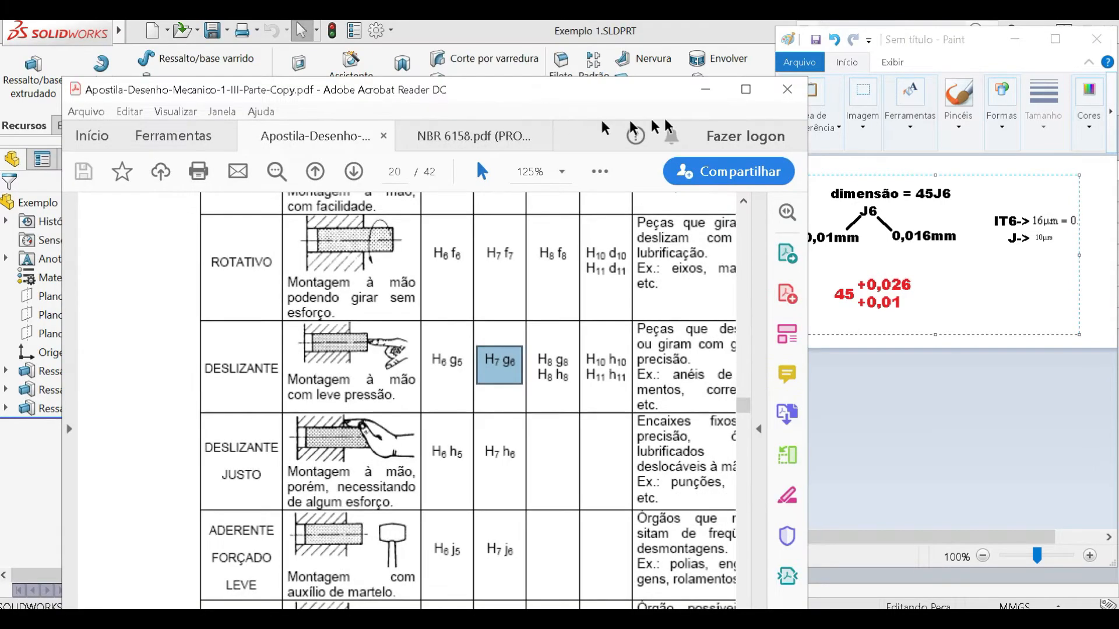
pyautogui.click(796, 92)
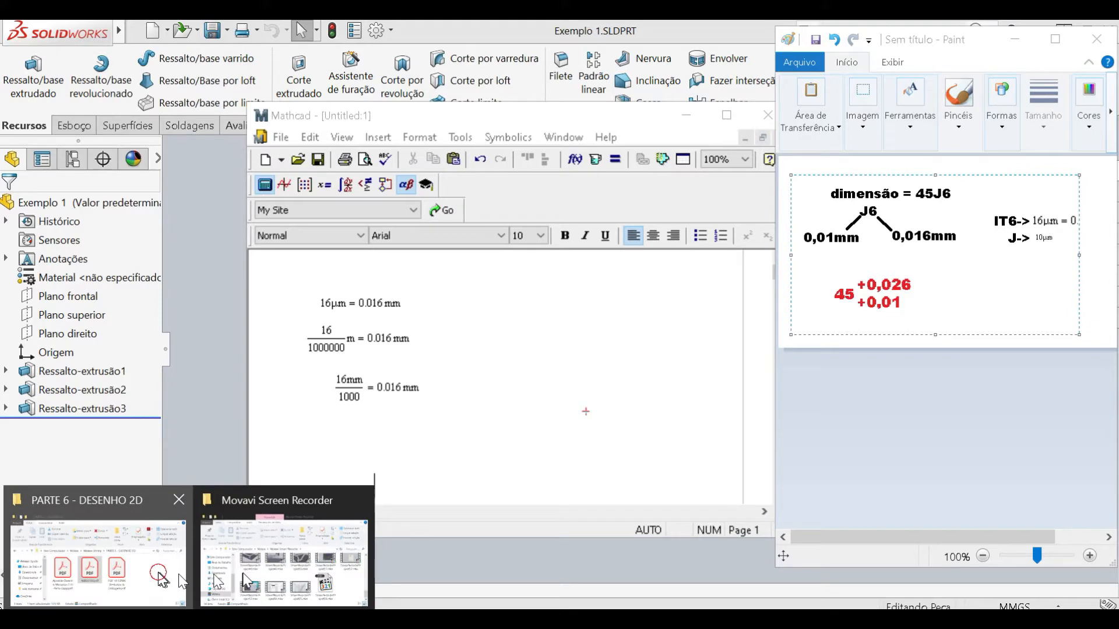
pyautogui.click(163, 577)
pyautogui.click(771, 442)
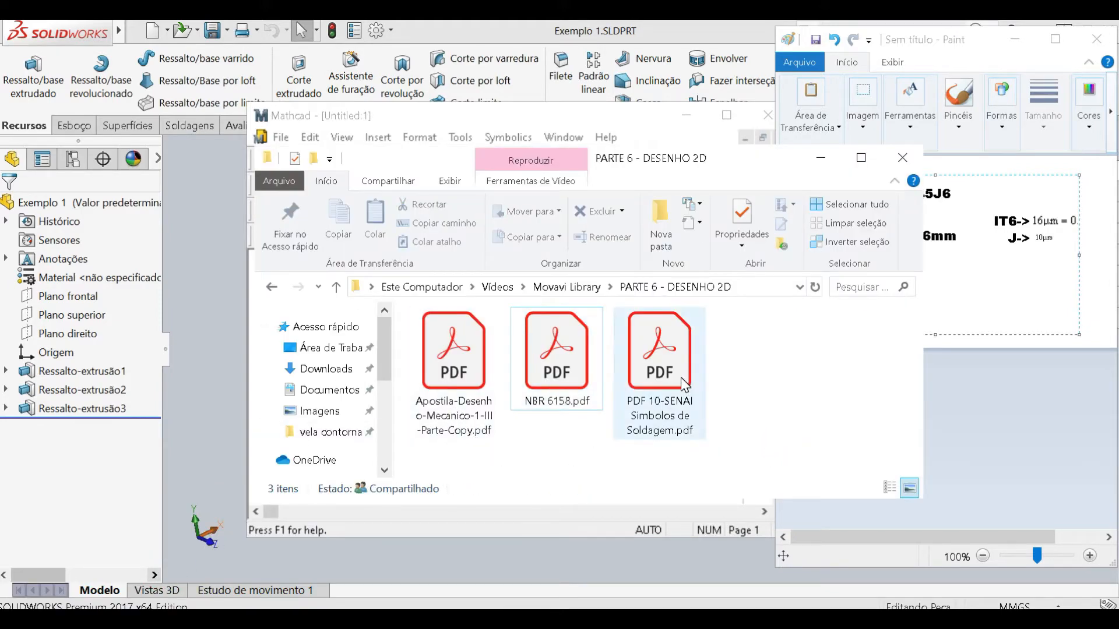
pyautogui.doubleClick(684, 384)
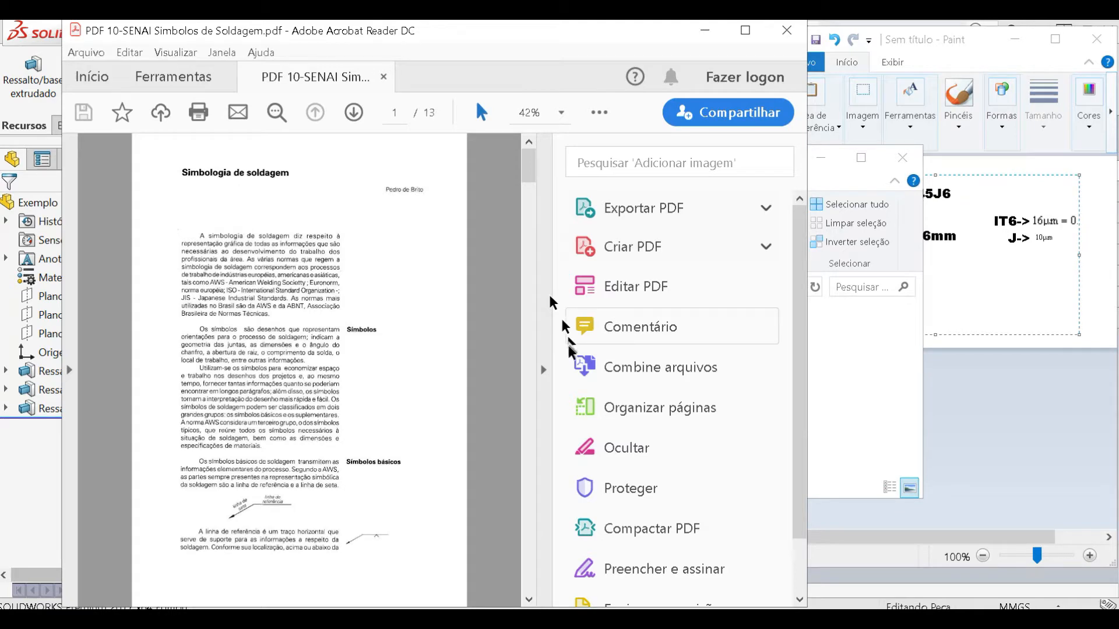
pyautogui.click(543, 370)
# - Examine the welding symbol pages, marking the joint, symbol and representation table on page 4 and continuing to page 5
pyautogui.scroll(-5, 545, 382)
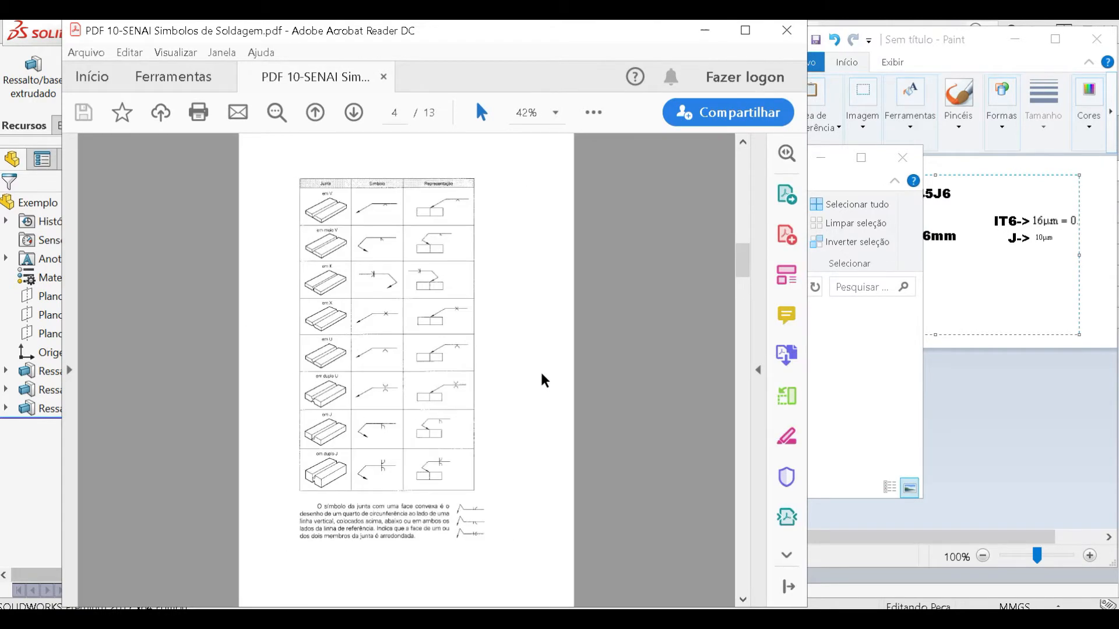
pyautogui.scroll(-2, 542, 380)
pyautogui.scroll(2, 542, 379)
pyautogui.moveTo(300, 180); pyautogui.dragTo(474, 494)
pyautogui.click(523, 302)
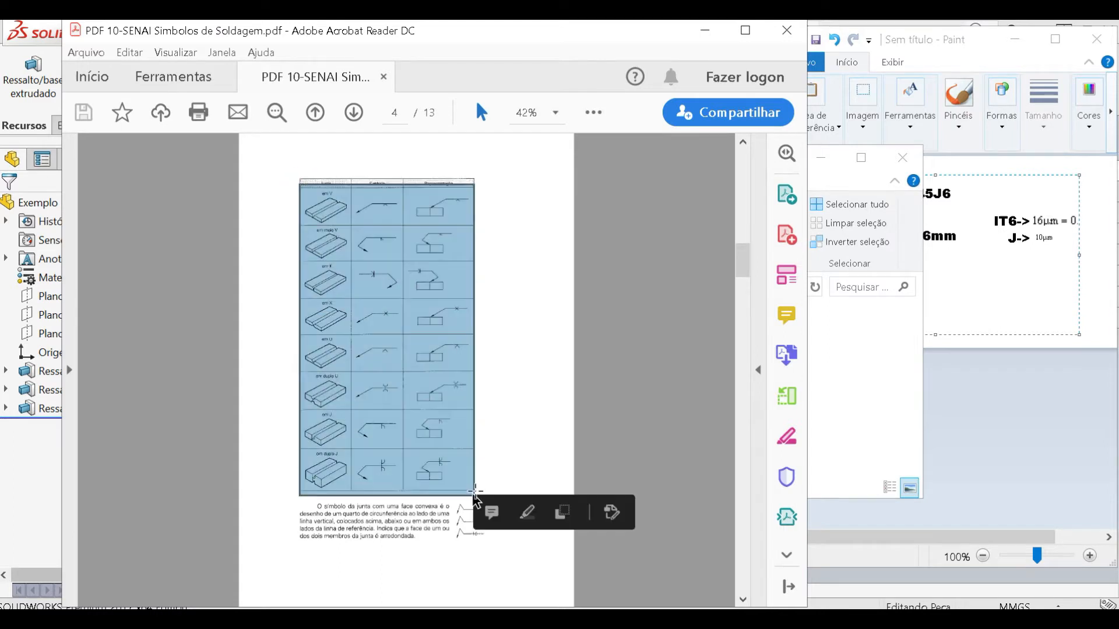
pyautogui.click(407, 274)
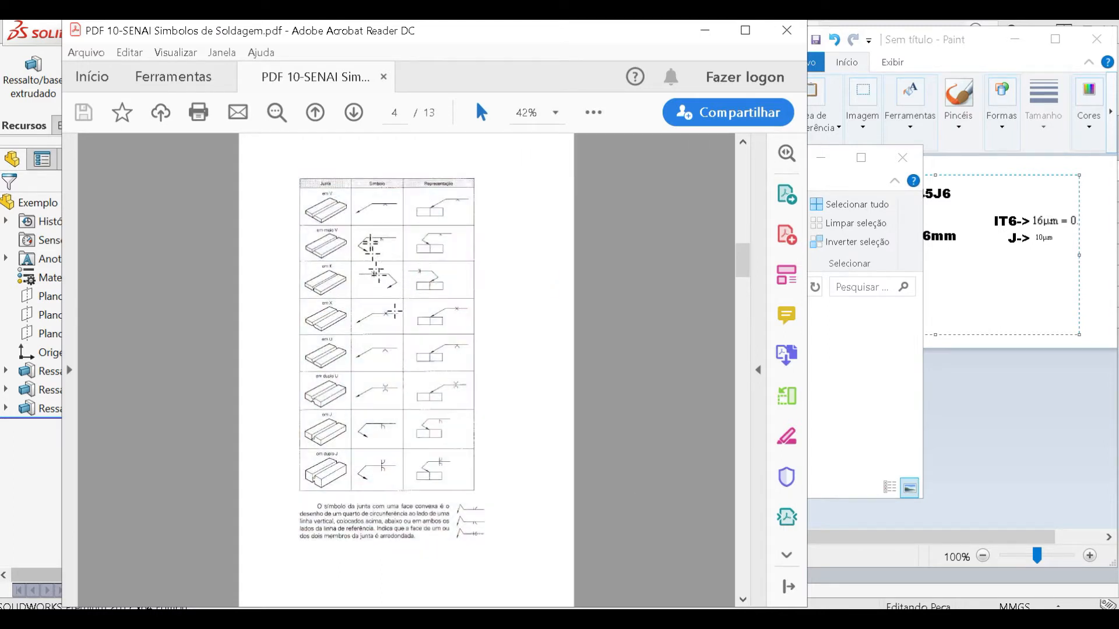
pyautogui.scroll(-2, 392, 383)
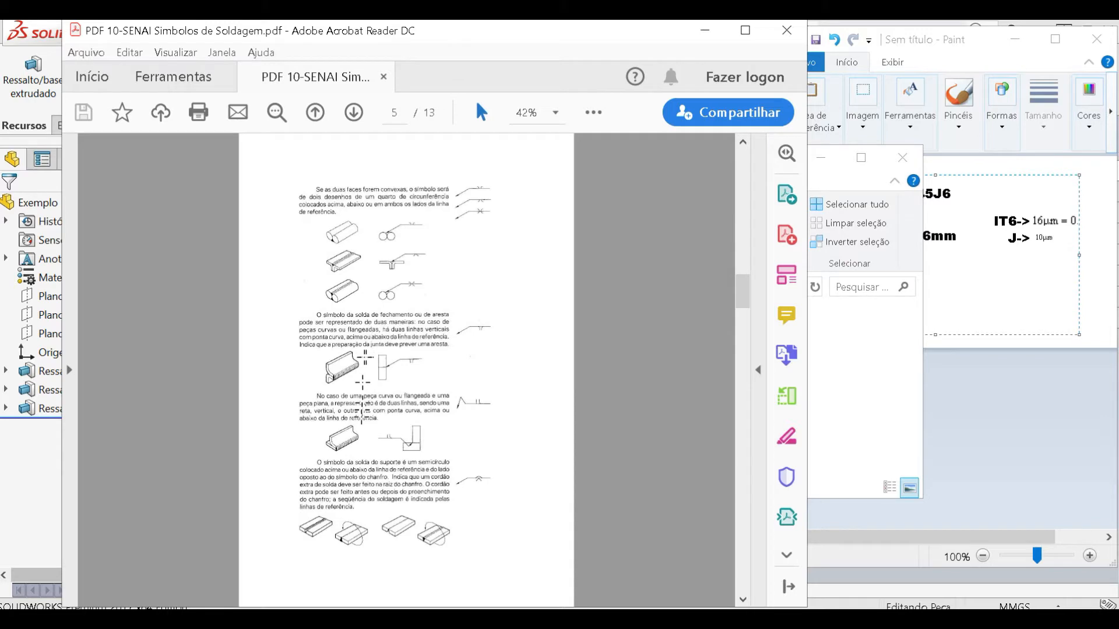
# - Switch to SOLIDWORKS and create a drawing from the Exemplo 1 part using the engeprac sheet format
pyautogui.click(43, 557)
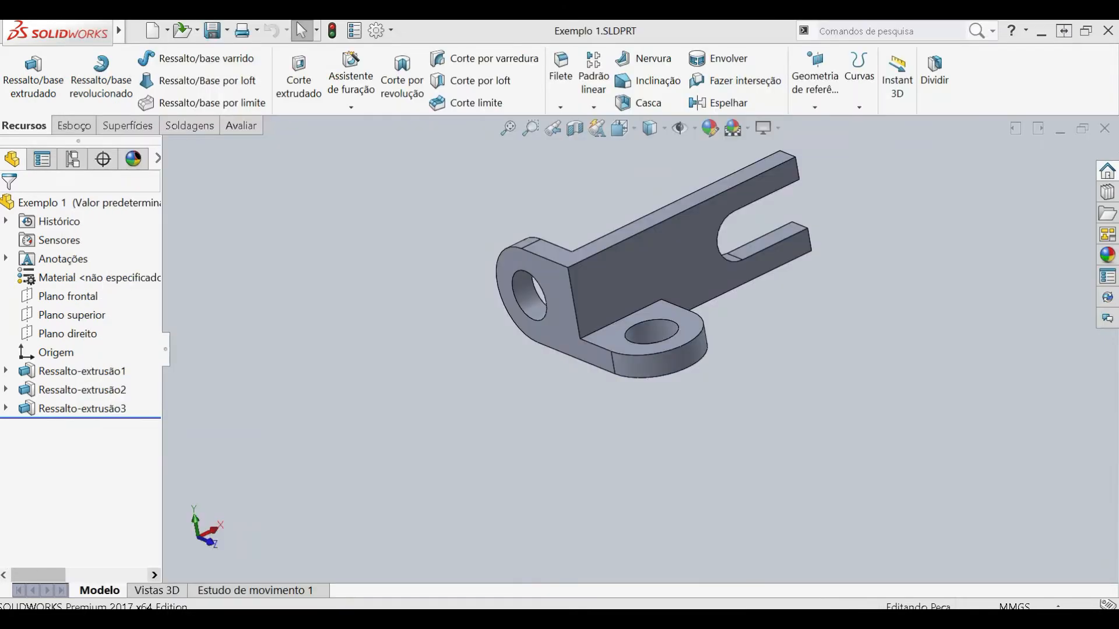
pyautogui.moveTo(47, 35)
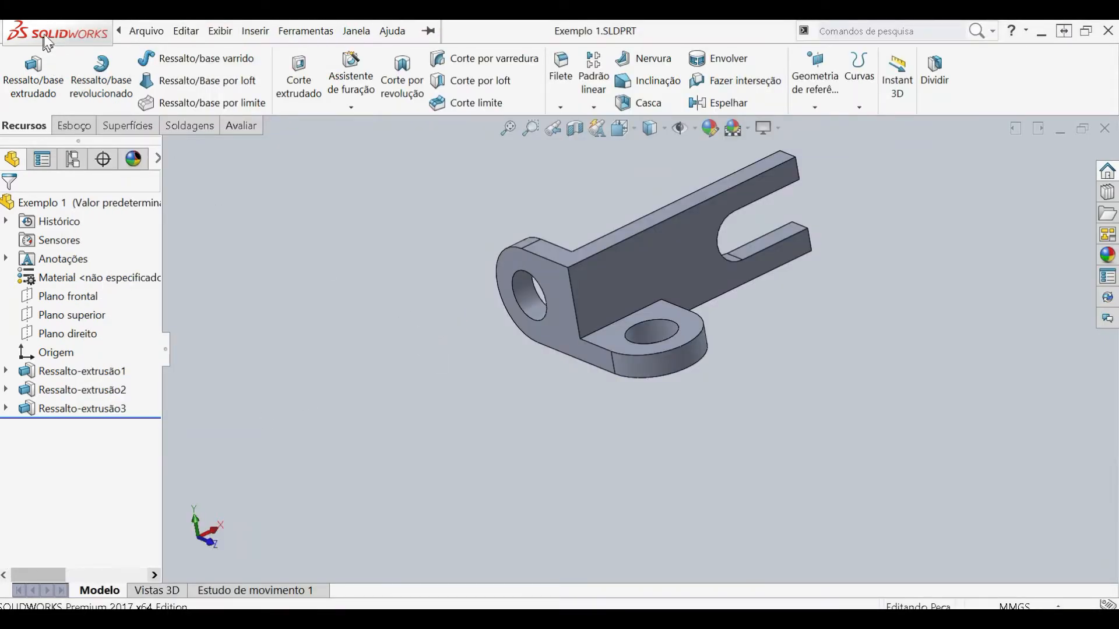
pyautogui.click(146, 32)
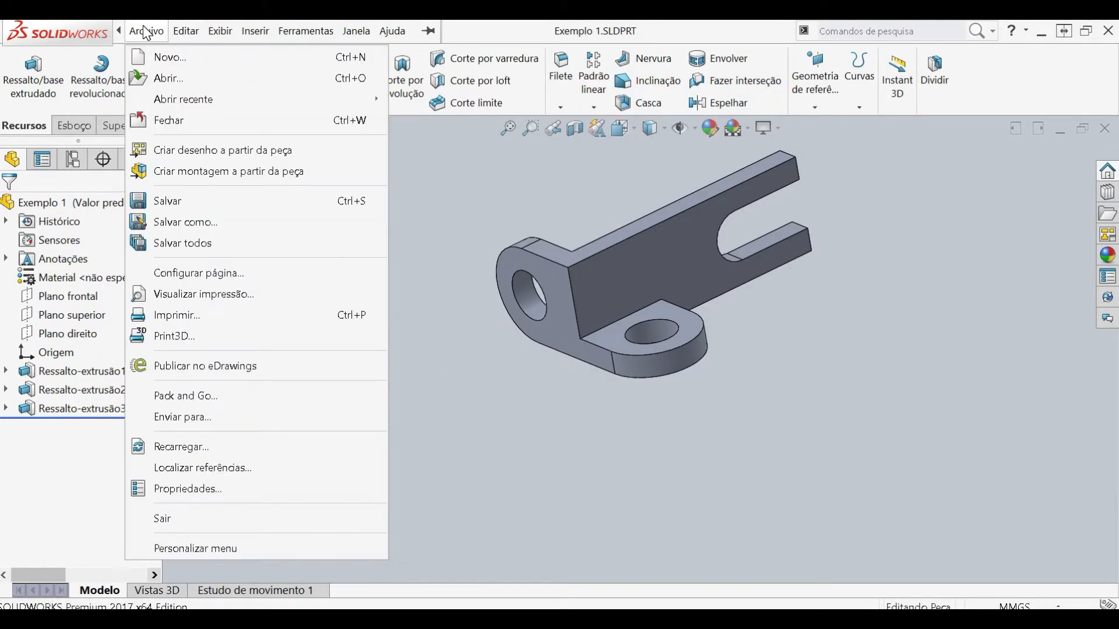
pyautogui.click(173, 157)
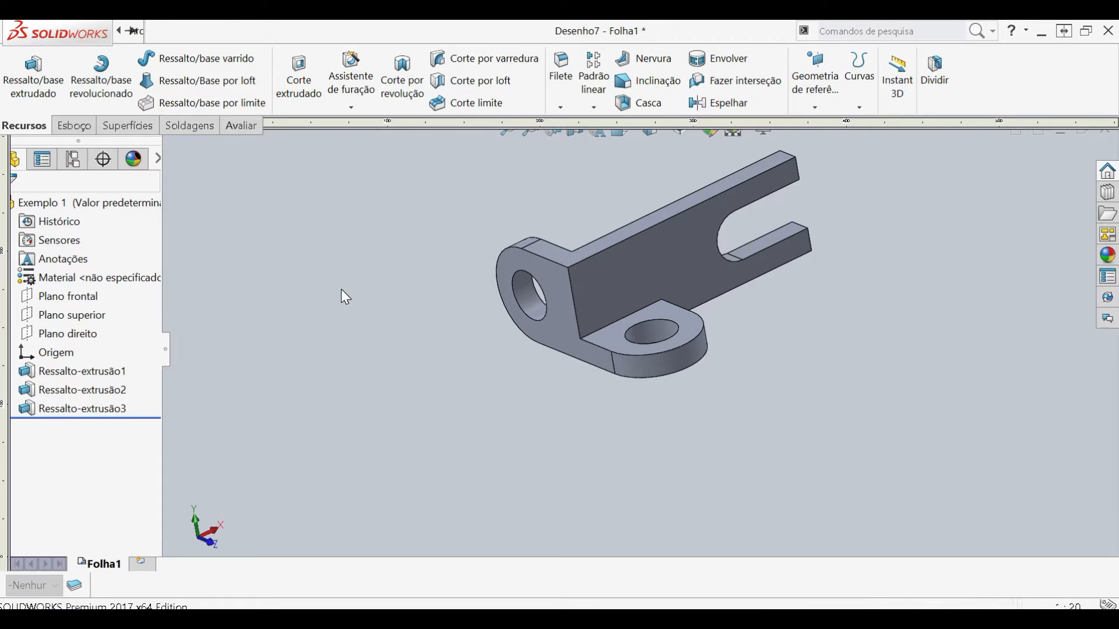
pyautogui.scroll(-1, 412, 315)
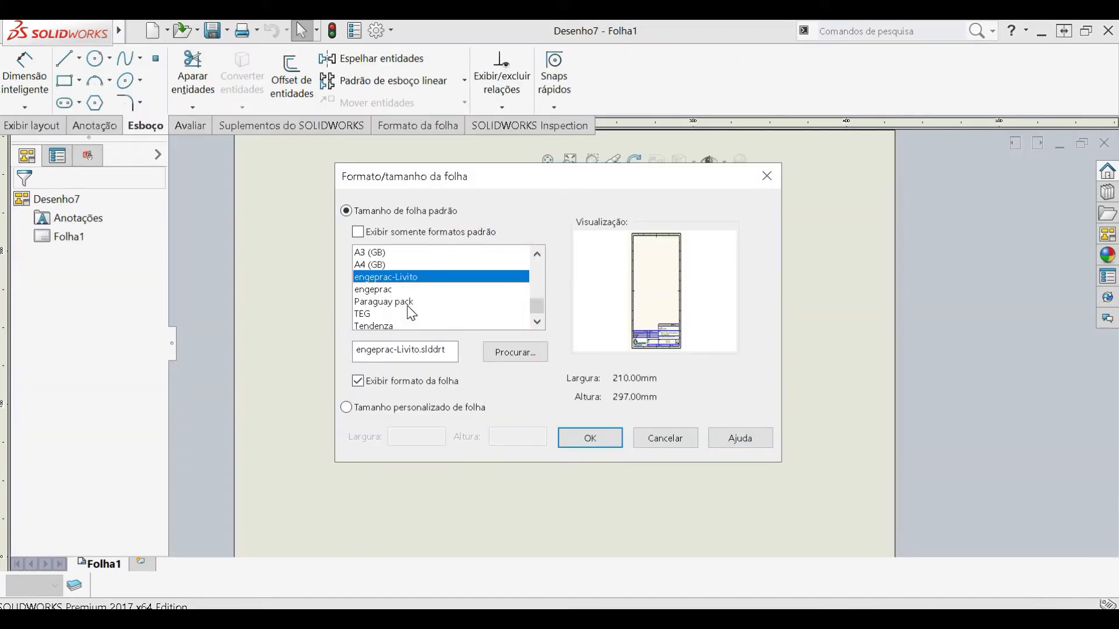
pyautogui.click(385, 289)
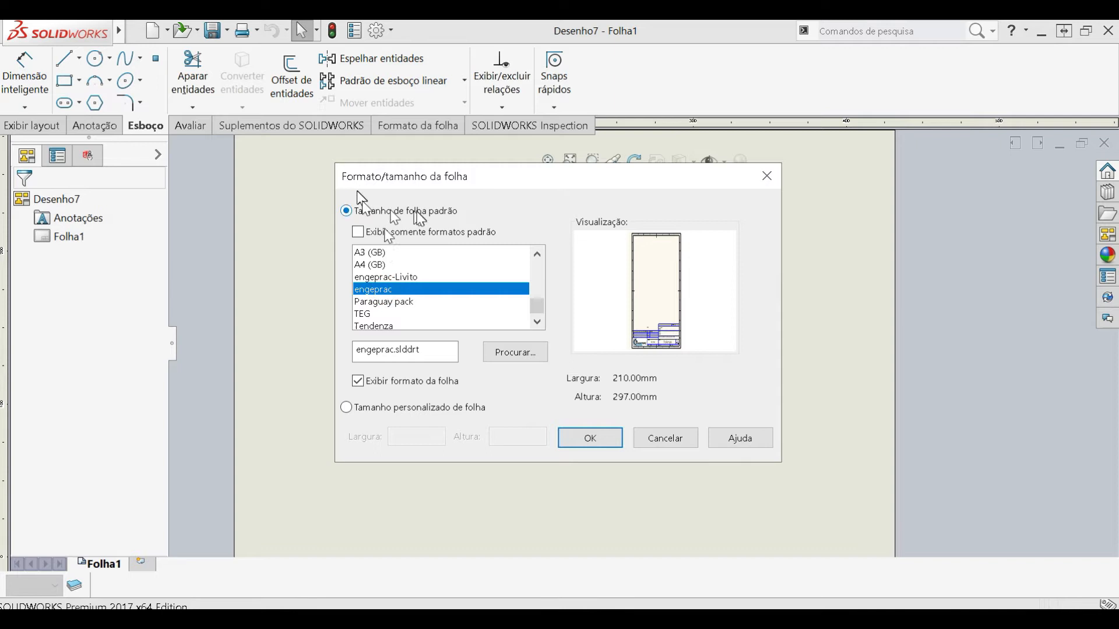
pyautogui.click(598, 443)
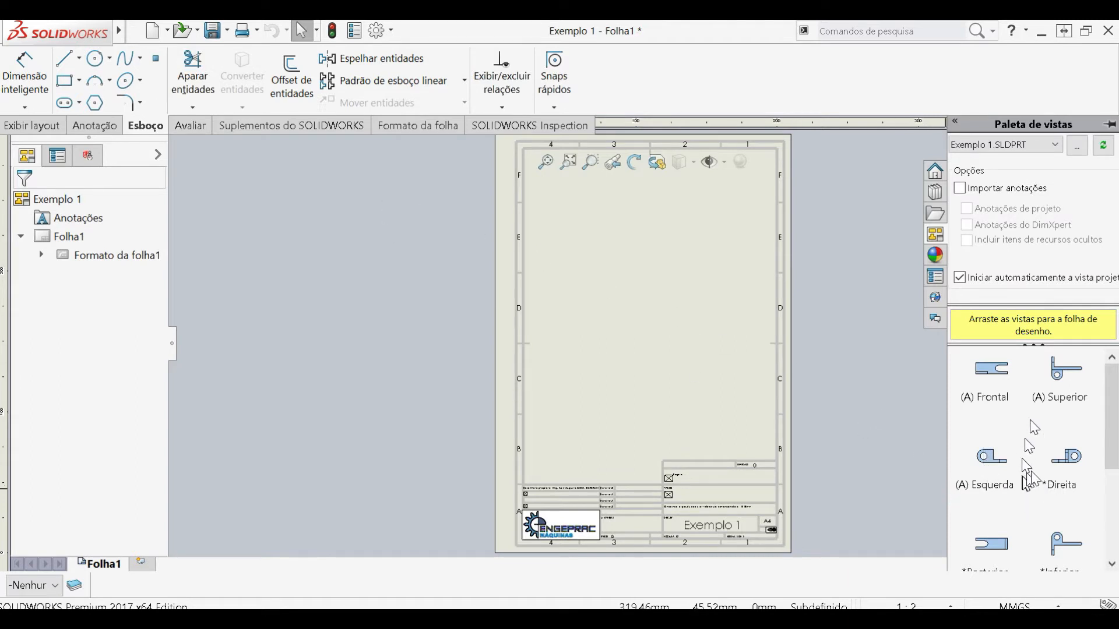
# - Place the (A) Esquerda view near the middle of the sheet, with projected views beside it and above it
pyautogui.moveTo(1106, 449); pyautogui.dragTo(1108, 478)
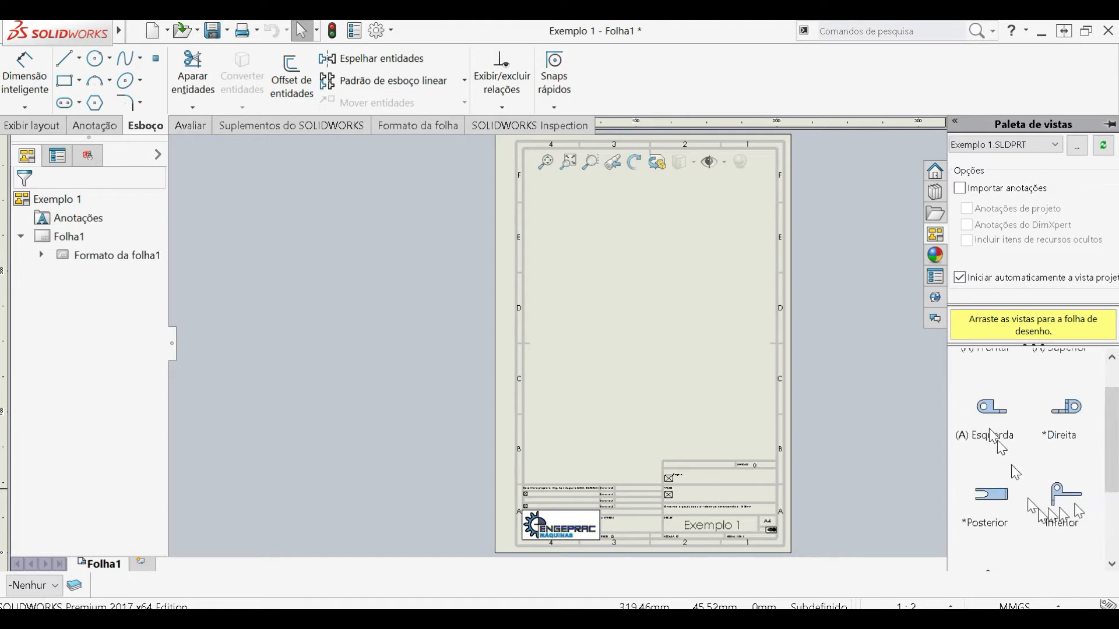
pyautogui.moveTo(998, 418); pyautogui.dragTo(631, 380)
pyautogui.moveTo(564, 337)
pyautogui.mouseDown()
pyautogui.moveTo(610, 310)
pyautogui.moveTo(651, 328)
pyautogui.mouseUp()
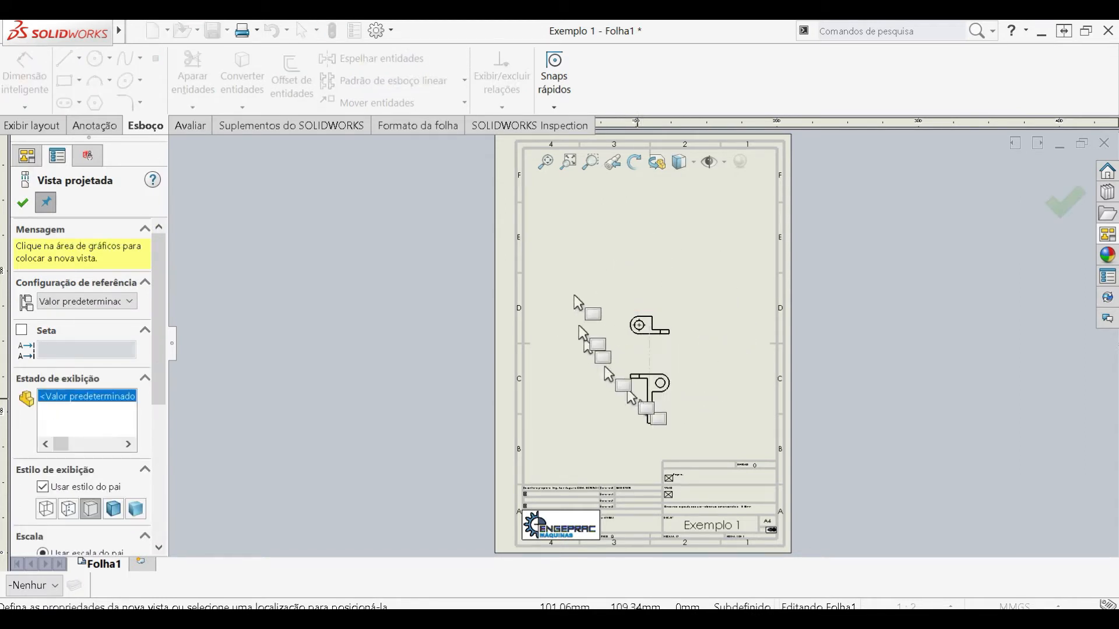
pyautogui.click(728, 329)
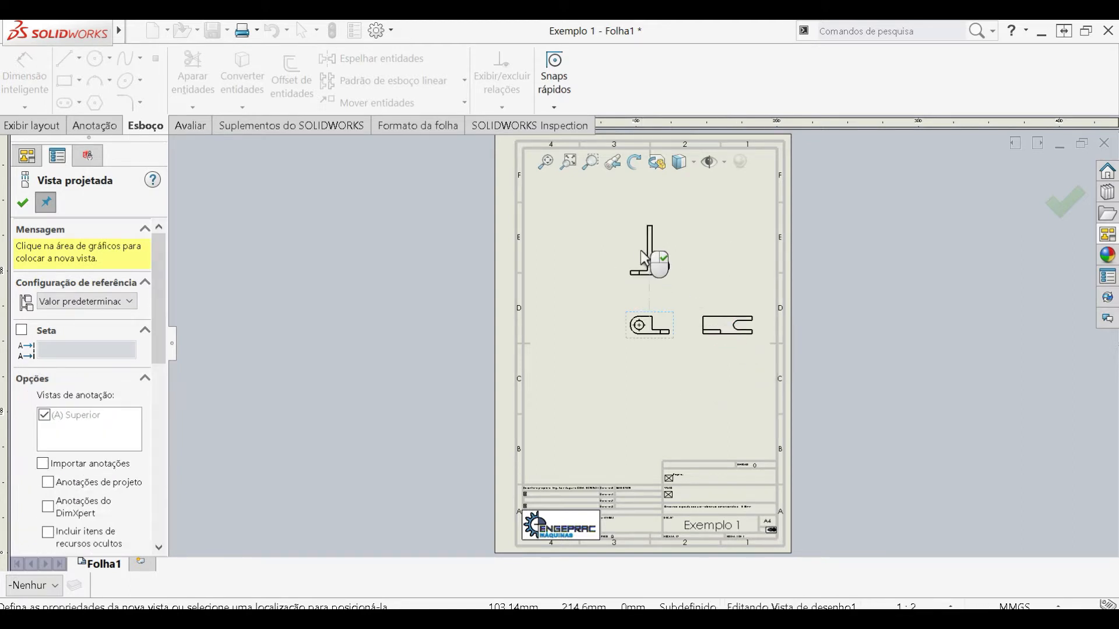
pyautogui.click(642, 250)
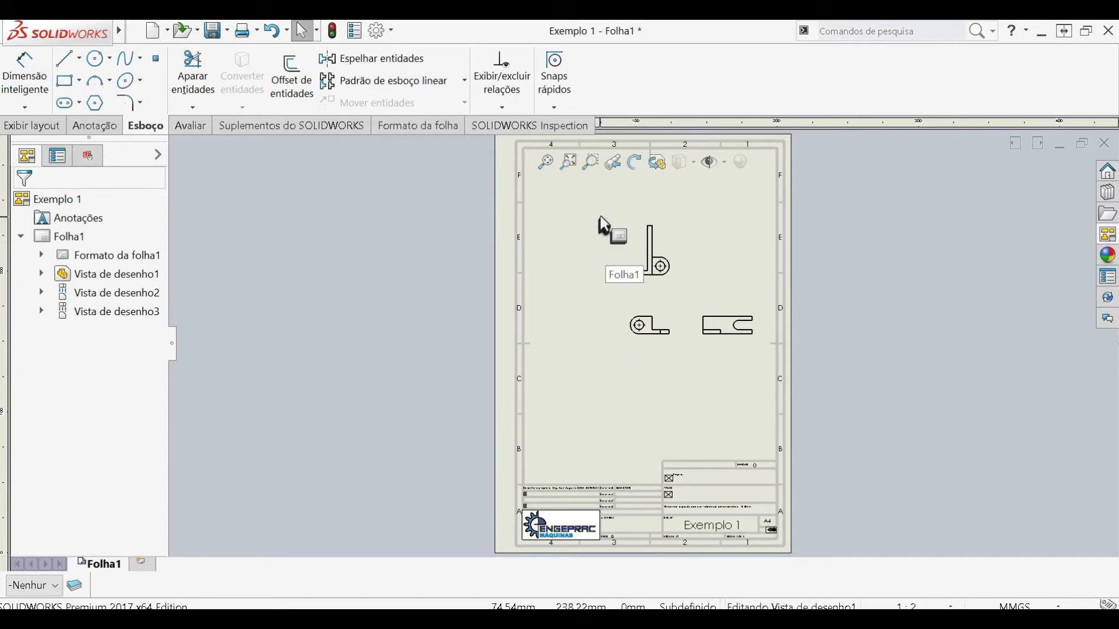
pyautogui.moveTo(596, 198); pyautogui.dragTo(785, 369)
pyautogui.click(685, 379)
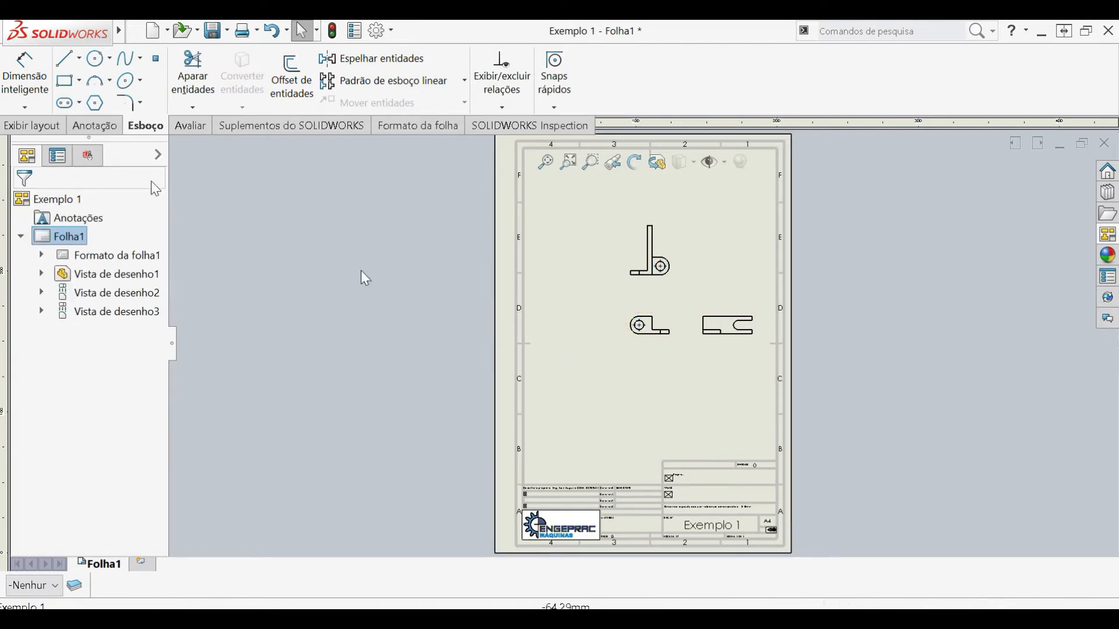
# - Set Folha1's projection type to Primeiro diedro and its scale to 1:1, and apply the changes
pyautogui.rightClick(70, 237)
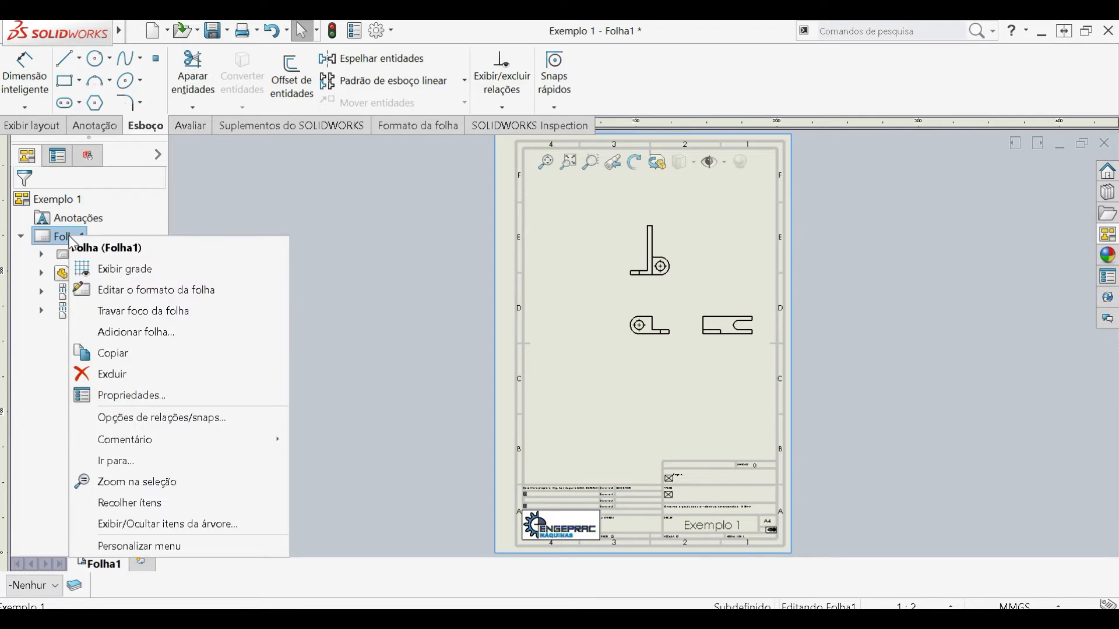
pyautogui.click(117, 395)
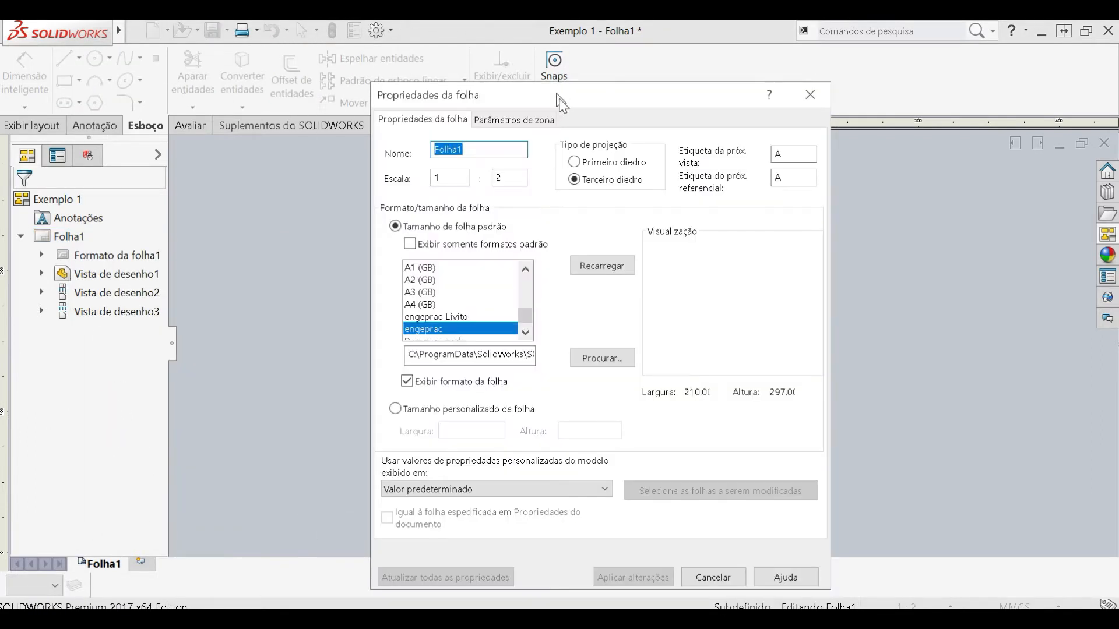
pyautogui.click(614, 165)
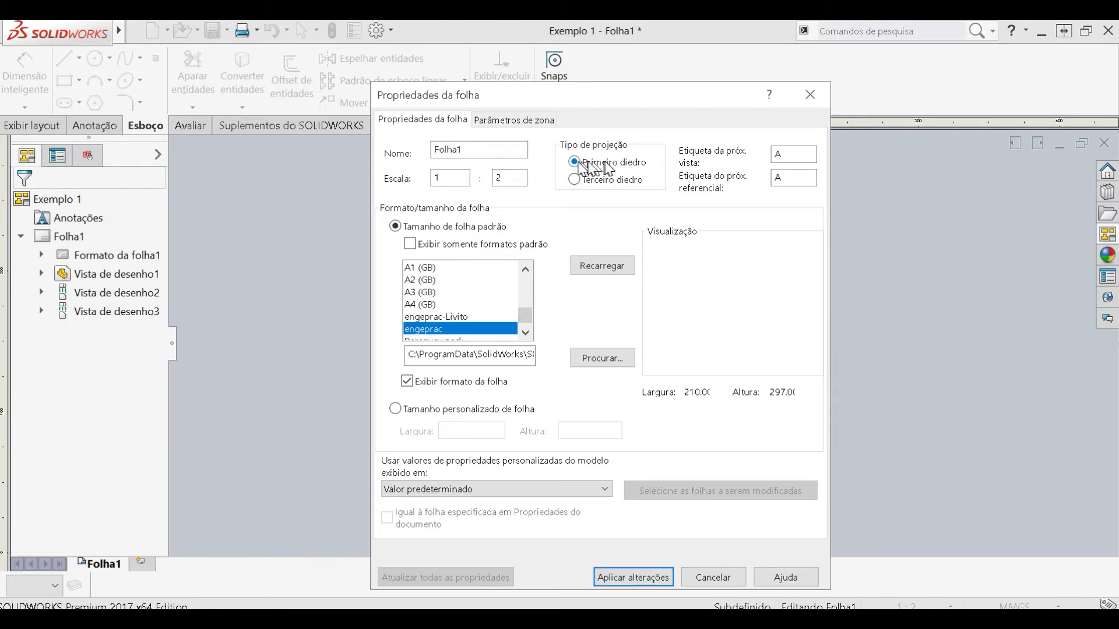
pyautogui.moveTo(615, 97)
pyautogui.mouseDown()
pyautogui.moveTo(465, 87)
pyautogui.moveTo(300, 43)
pyautogui.mouseUp()
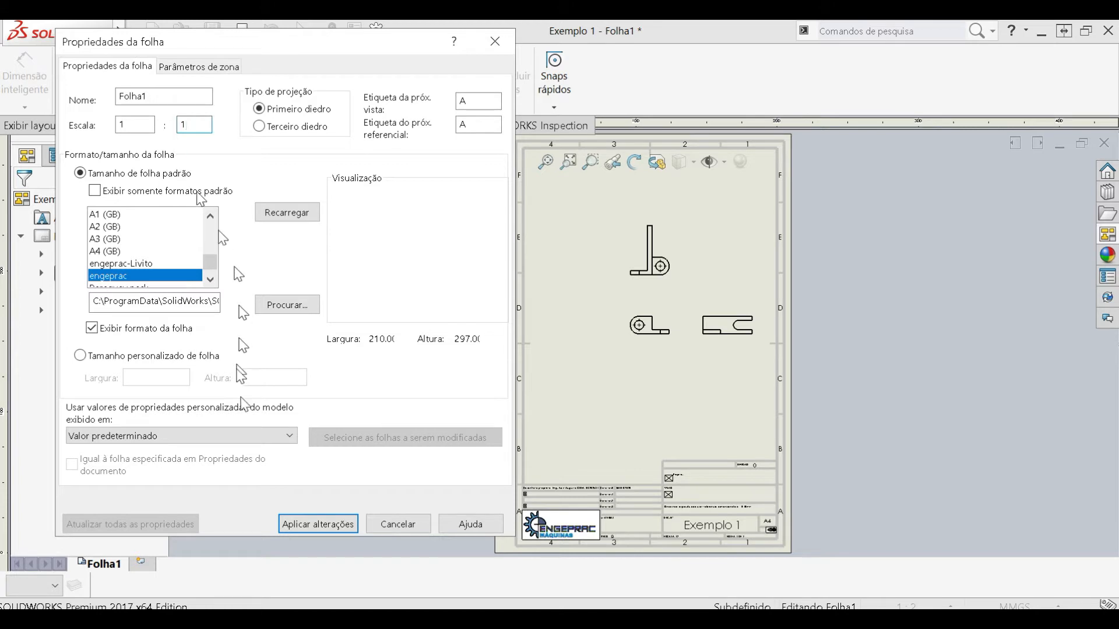
pyautogui.click(330, 523)
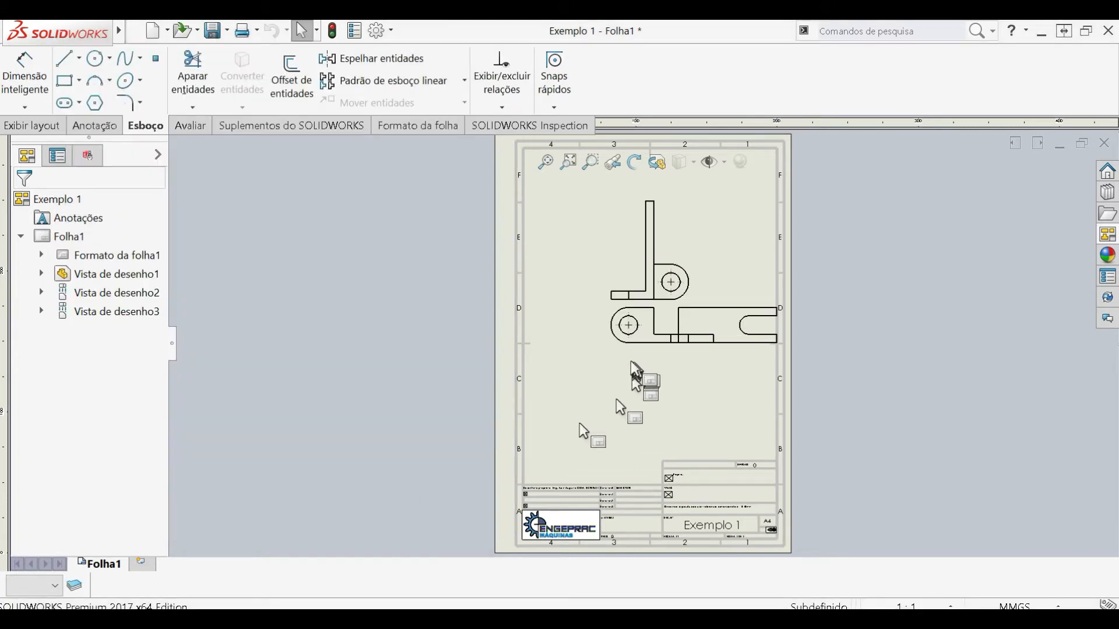
# - Reposition the base view lower on the sheet and bring the projected side view closer to it, inside the sheet border
pyautogui.moveTo(634, 344); pyautogui.dragTo(564, 389)
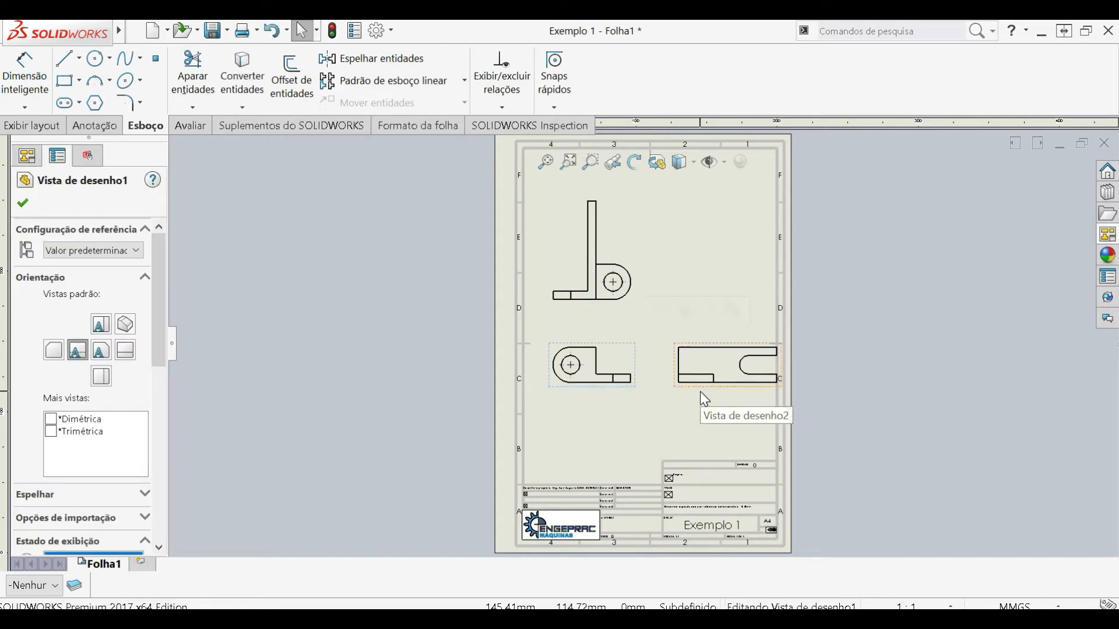
pyautogui.click(683, 391)
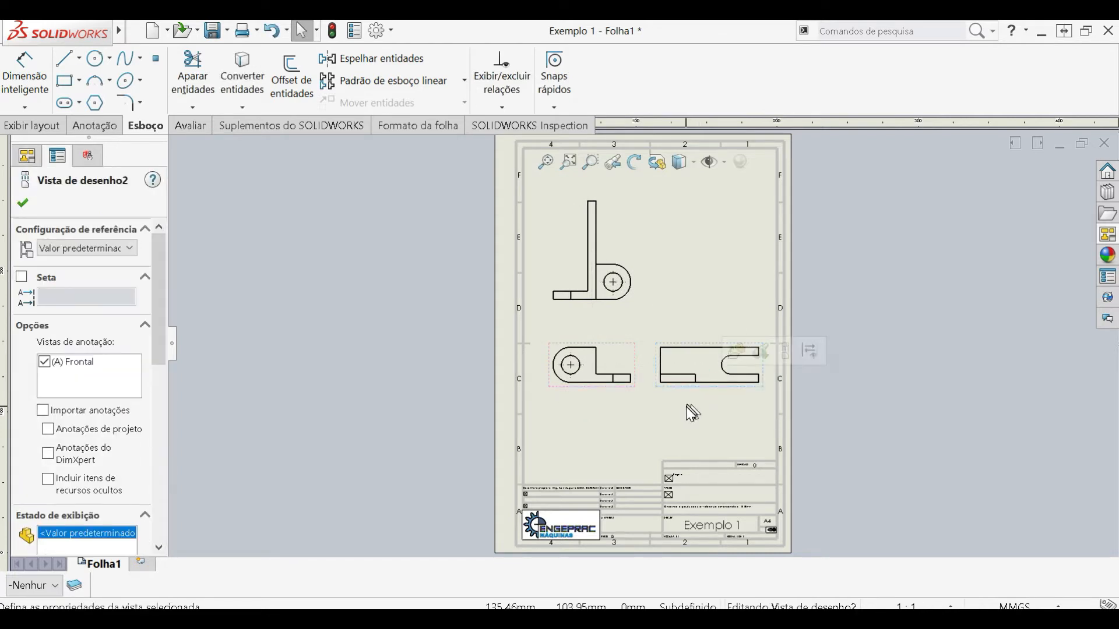
pyautogui.click(687, 408)
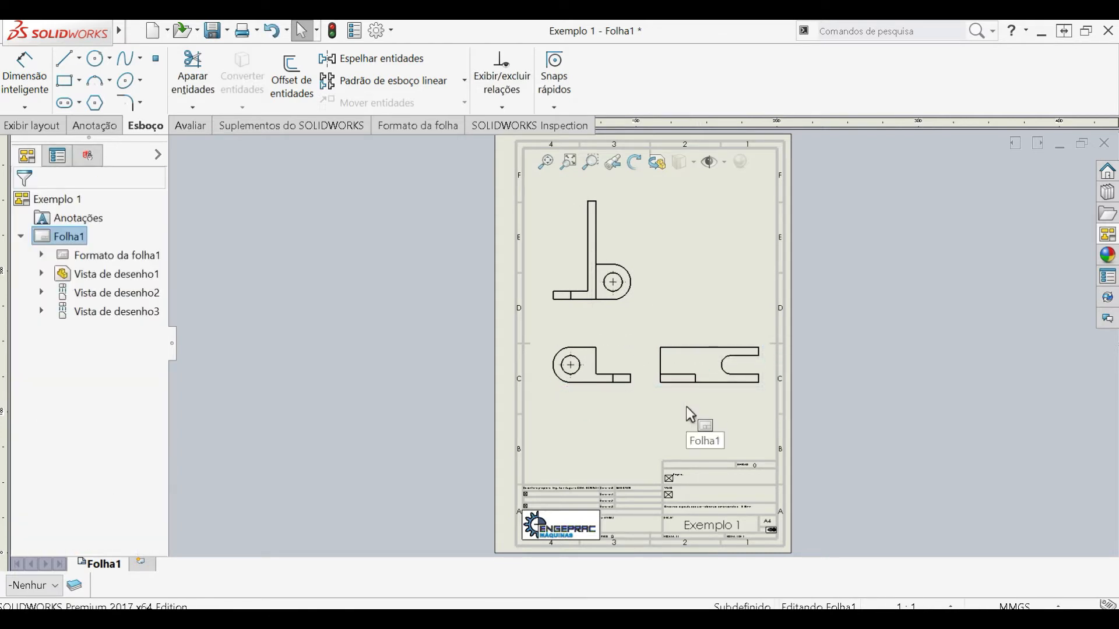
# - Dimension the long vertical edge of the plate in the upper view with Smart Dimension, placing the text outside the plate
pyautogui.click(37, 62)
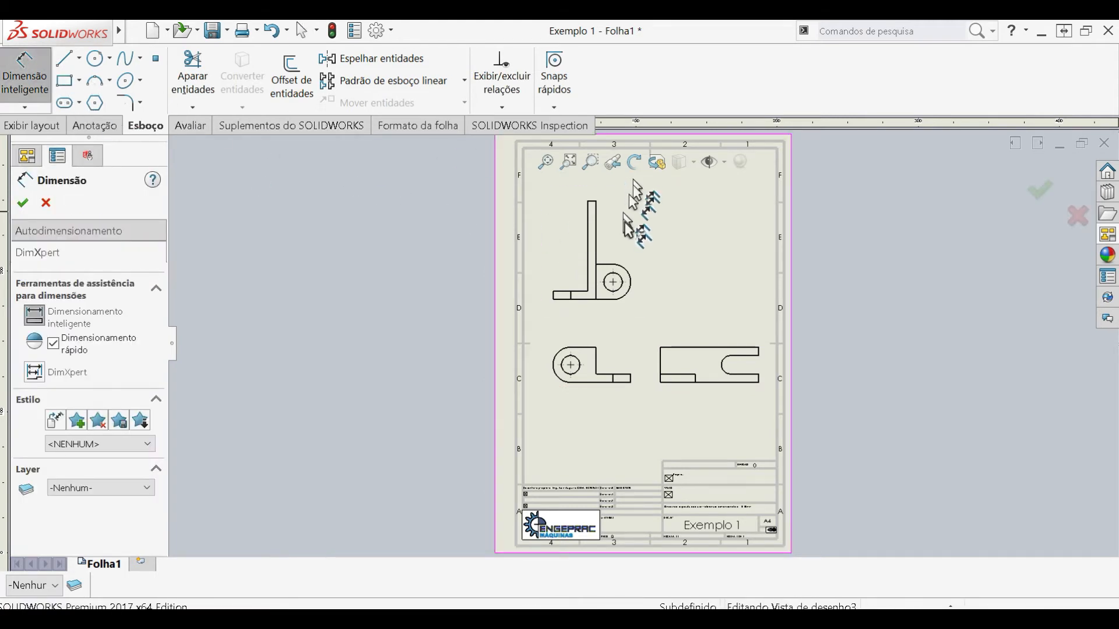
pyautogui.scroll(-5, 606, 280)
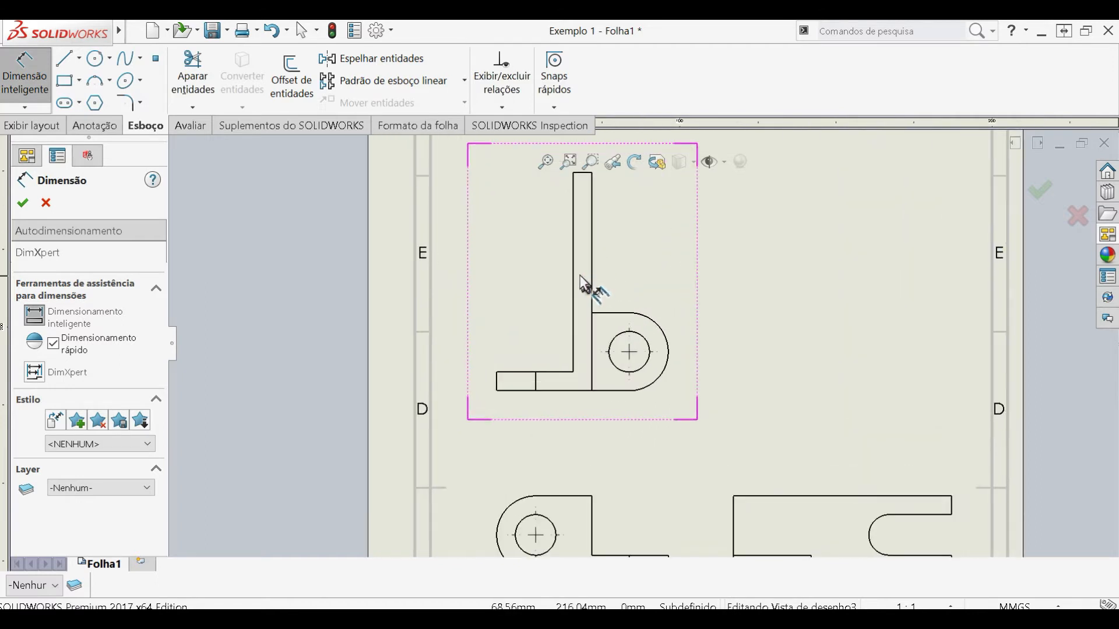
pyautogui.click(576, 275)
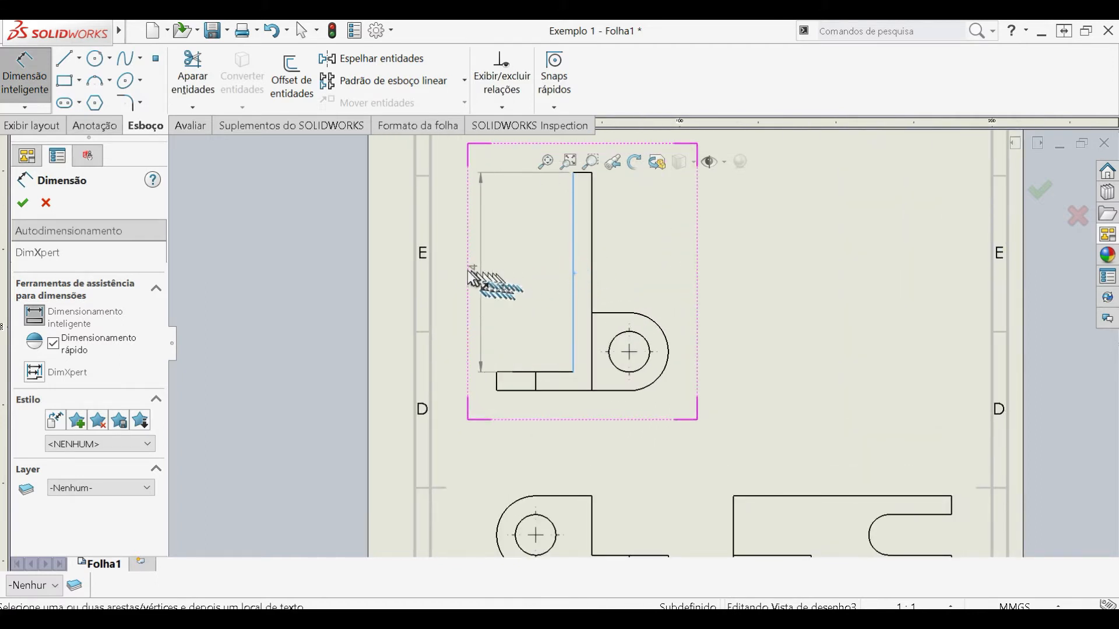
pyautogui.click(458, 268)
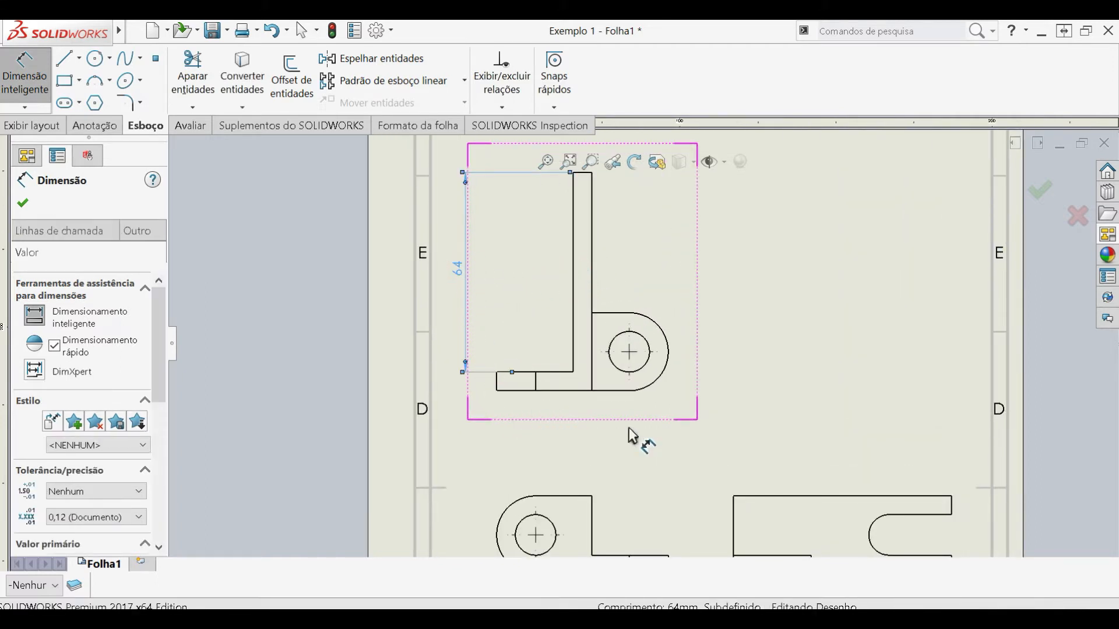
# - Dimension the overall length and height of the slotted side view, placing the length above it and the height beside the slot
pyautogui.scroll(3, 631, 437)
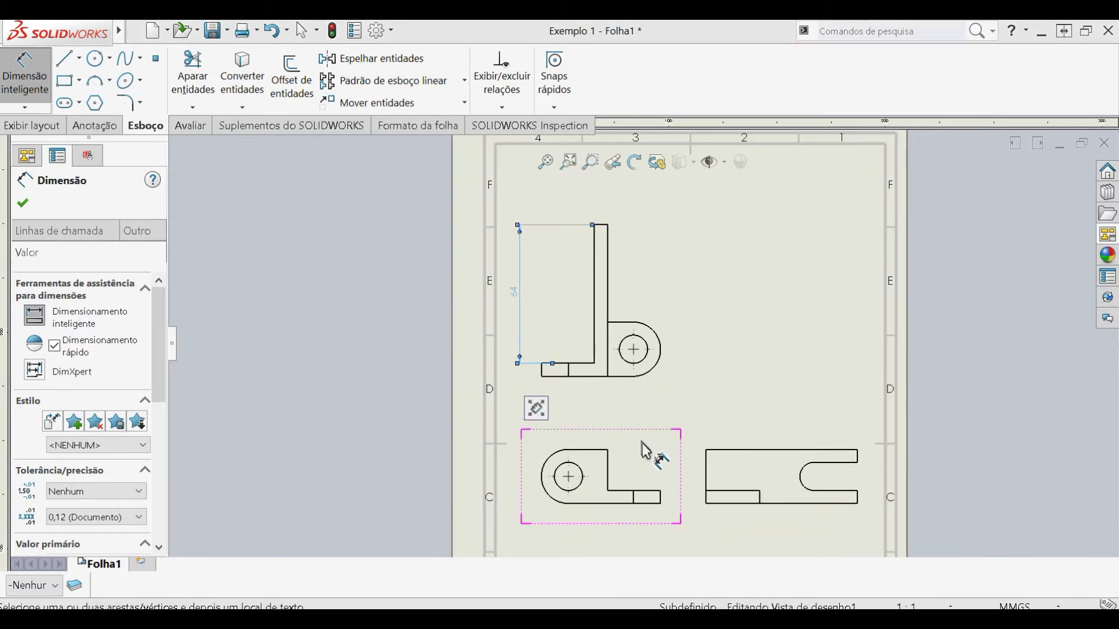
pyautogui.scroll(2, 674, 408)
pyautogui.scroll(-4, 687, 419)
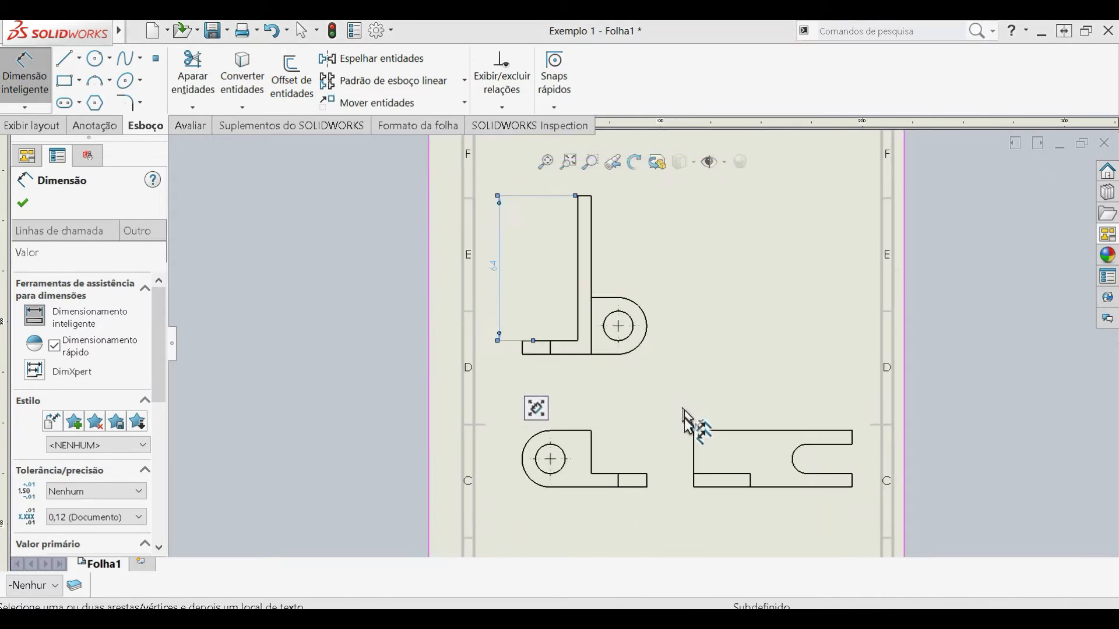
pyautogui.click(790, 430)
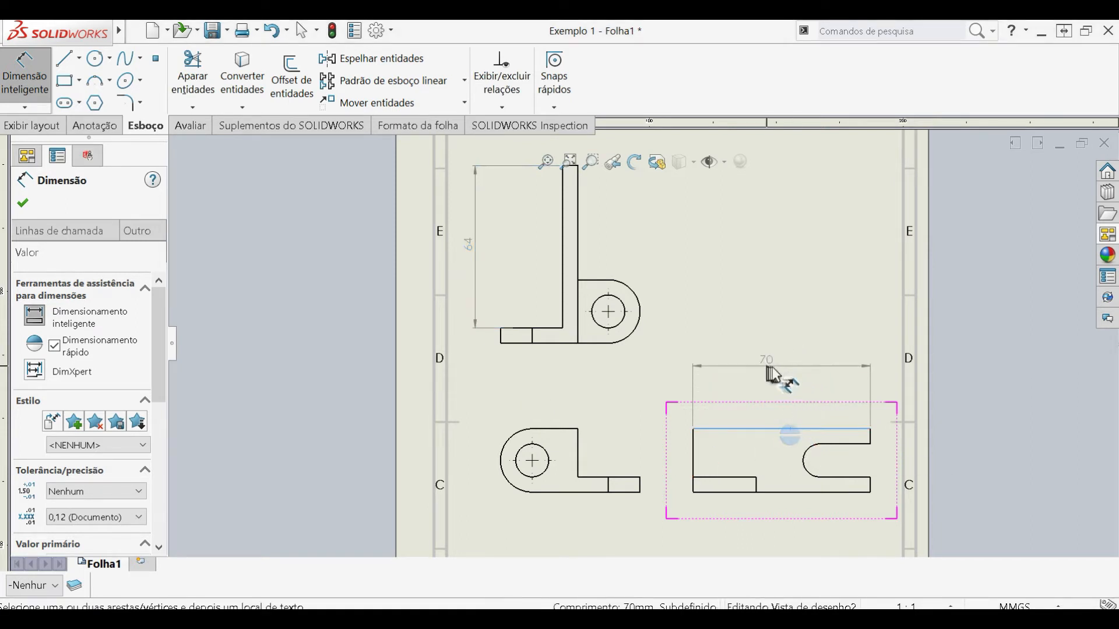
pyautogui.click(775, 366)
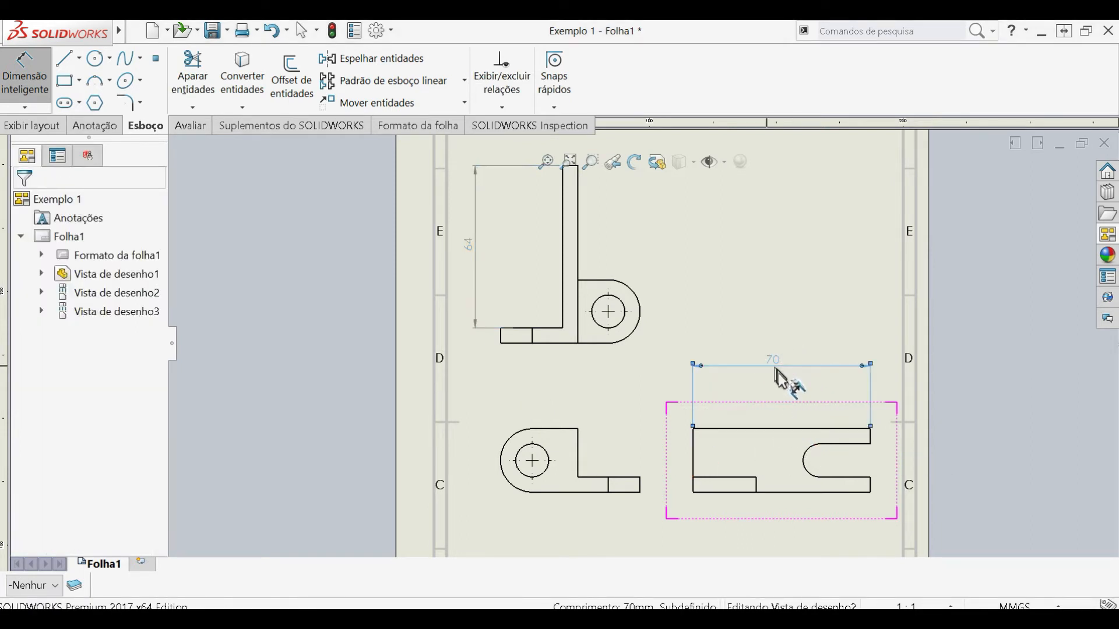
pyautogui.click(812, 492)
pyautogui.click(799, 429)
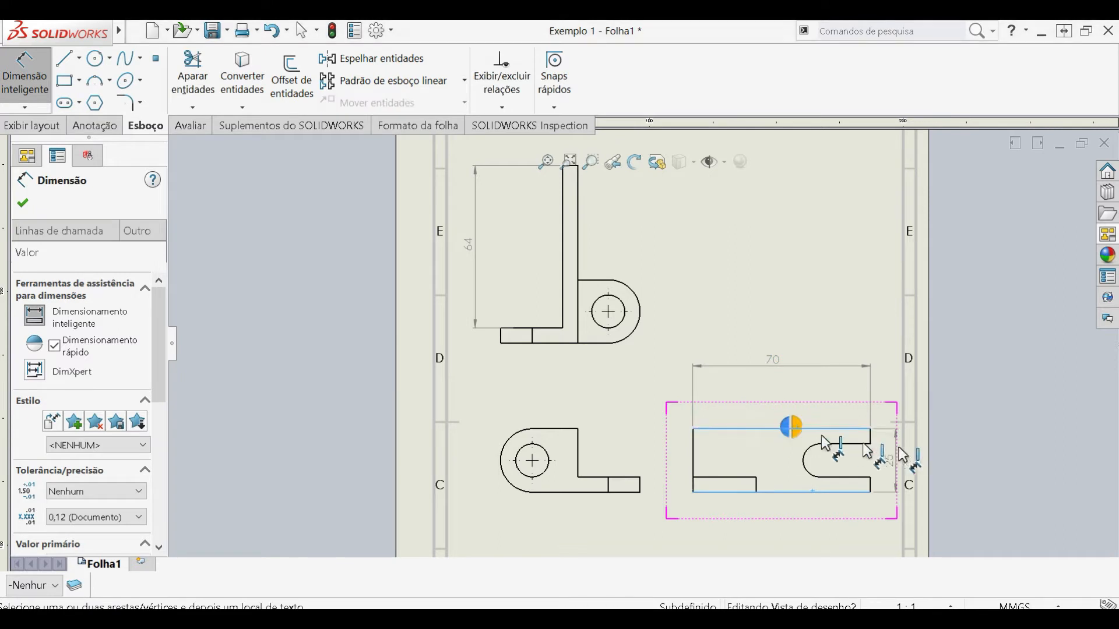
pyautogui.click(895, 462)
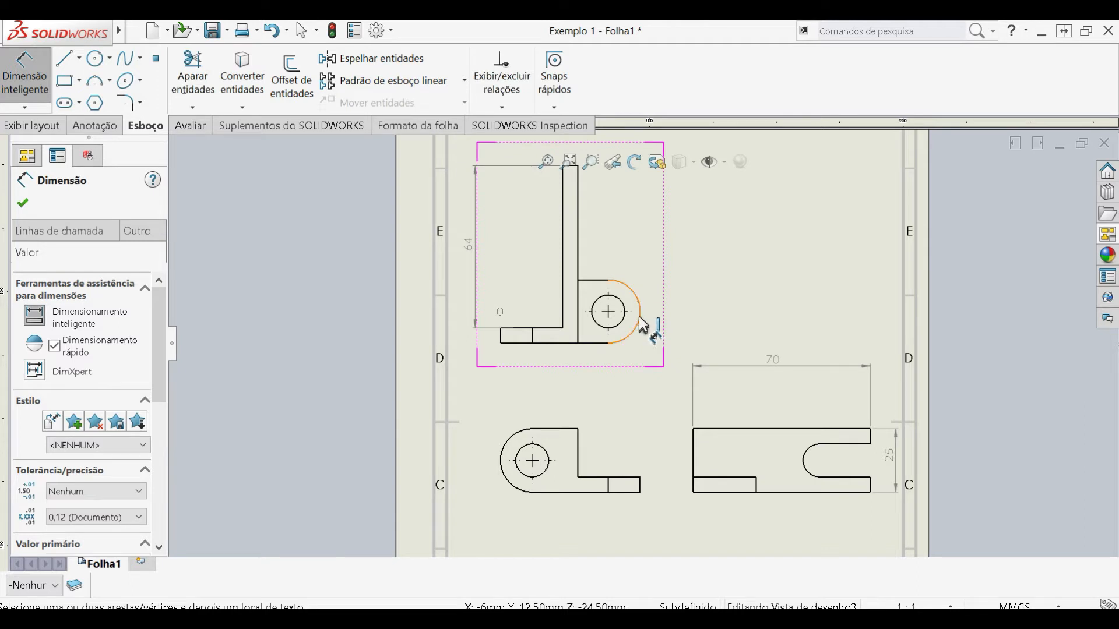
# - Restart Smart Dimension and dimension the hole's diameter in the upper view, placing the text below the rounded lug
pyautogui.press('Escape')
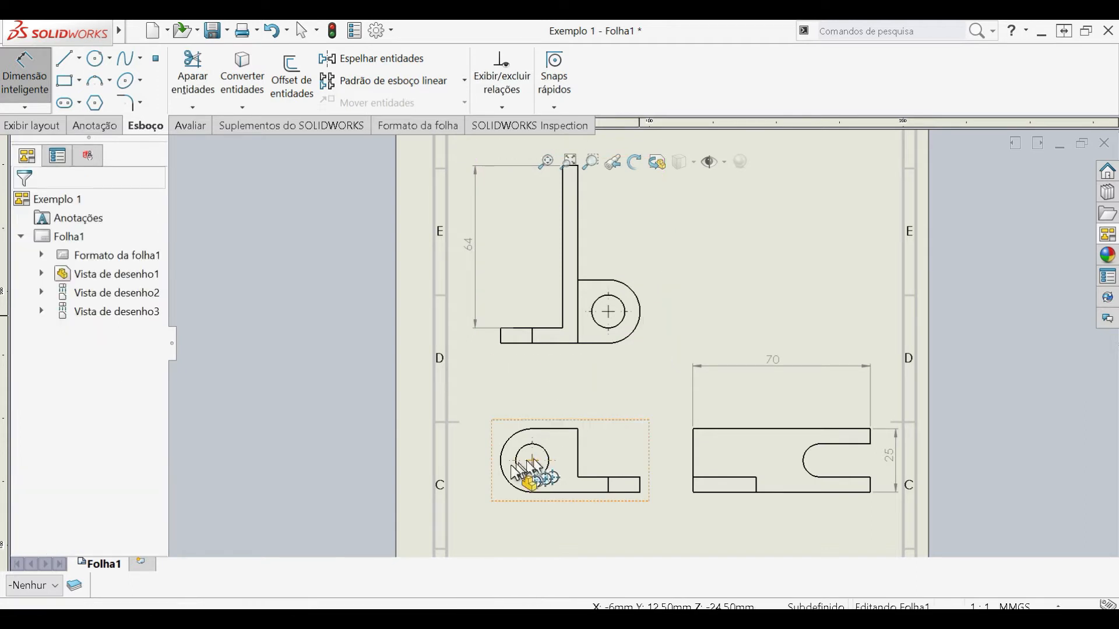
pyautogui.press('Escape')
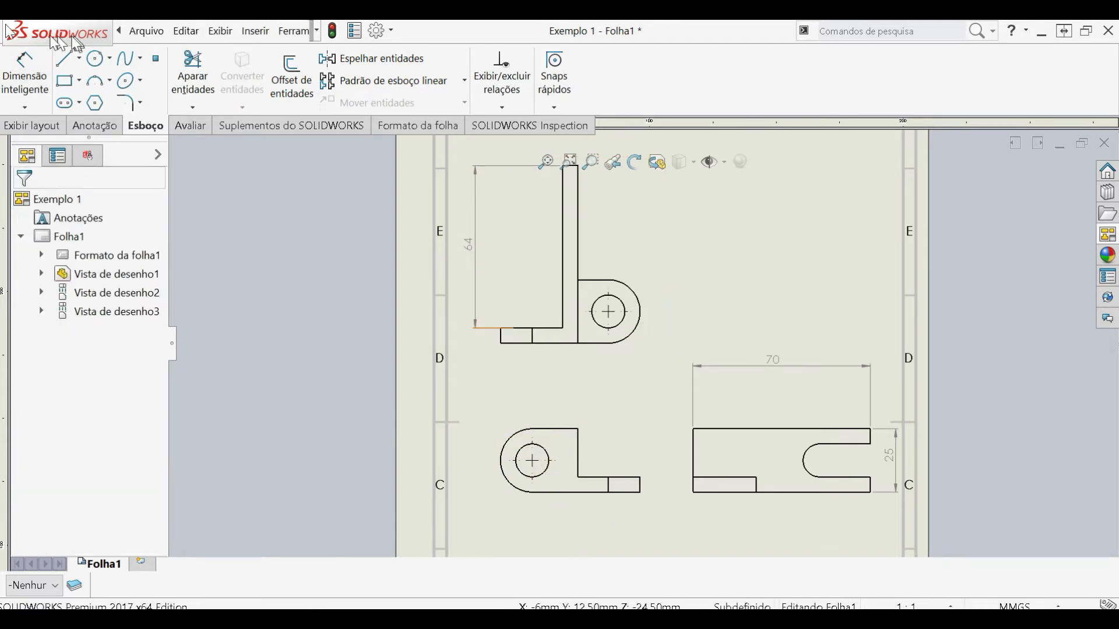
pyautogui.click(23, 68)
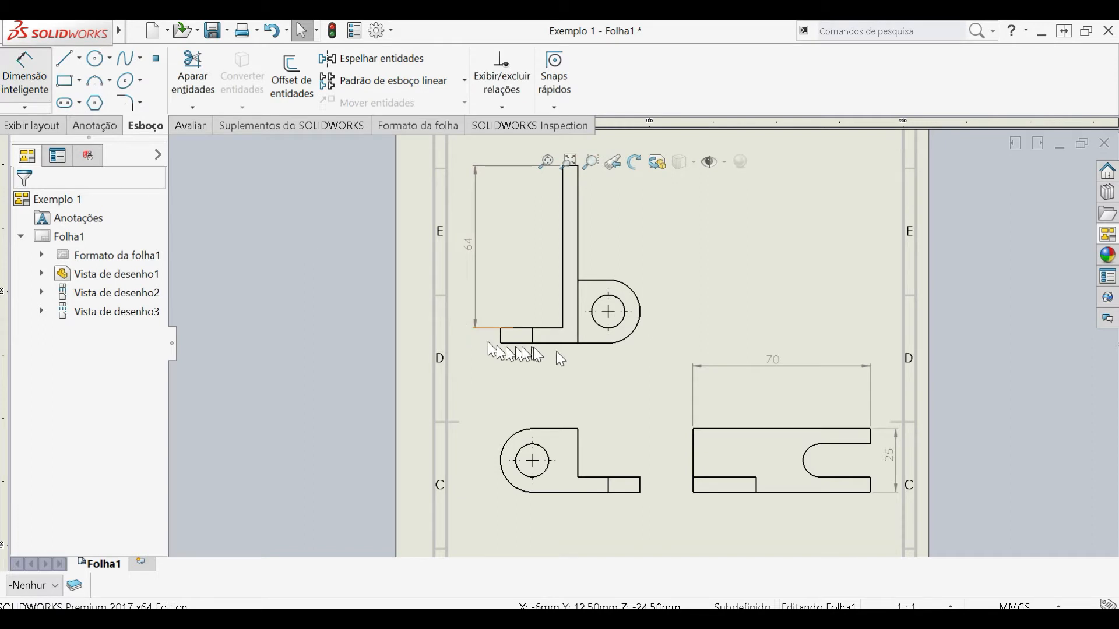
pyautogui.click(606, 330)
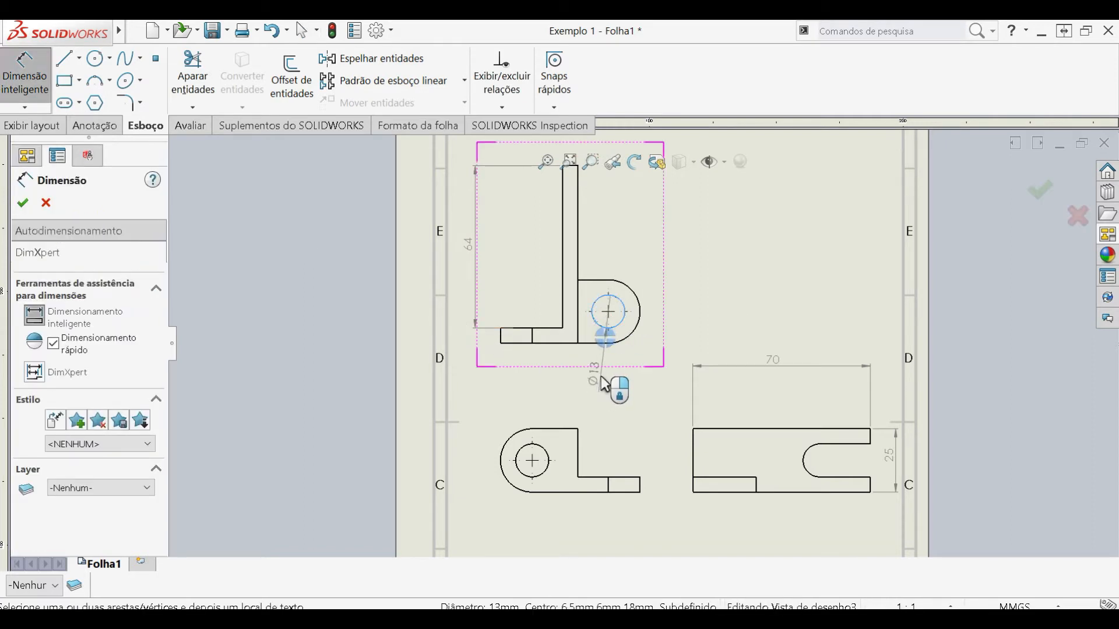
pyautogui.click(601, 378)
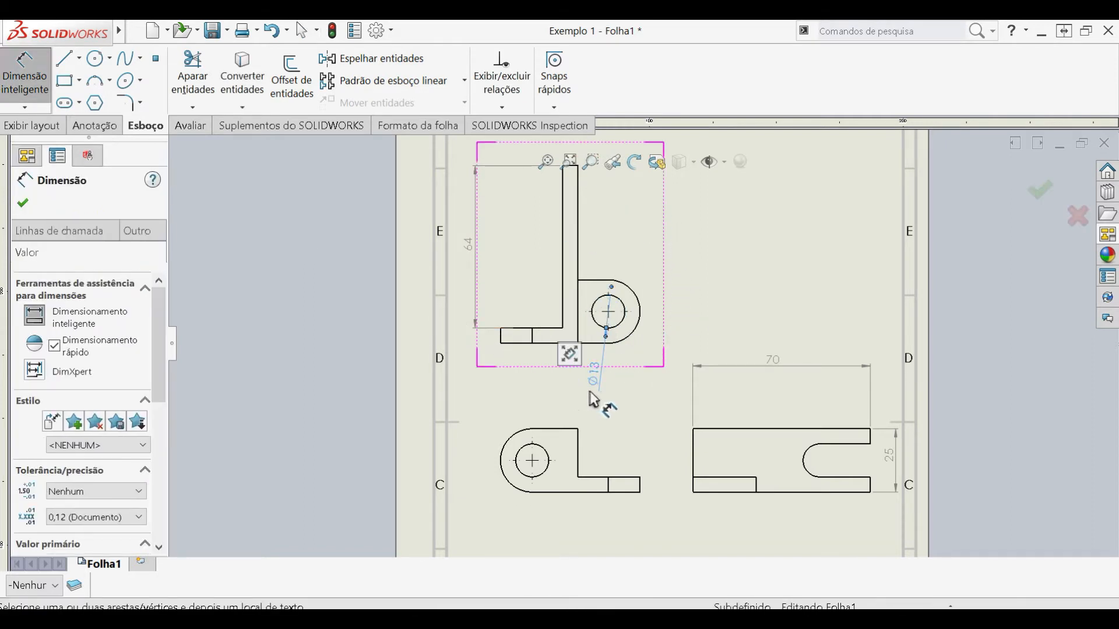
# - Sketch a vertical reference line about 12.4 mm long downward from the outermost point of the rounded lug in the upper view
pyautogui.click(22, 202)
pyautogui.press('Escape')
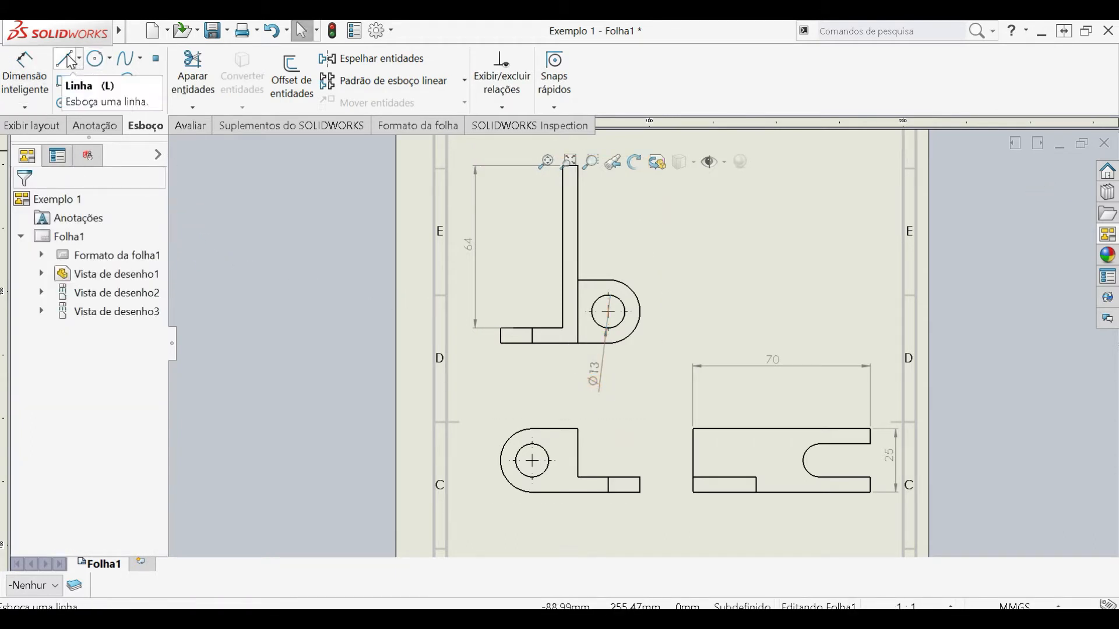
pyautogui.scroll(2, 841, 364)
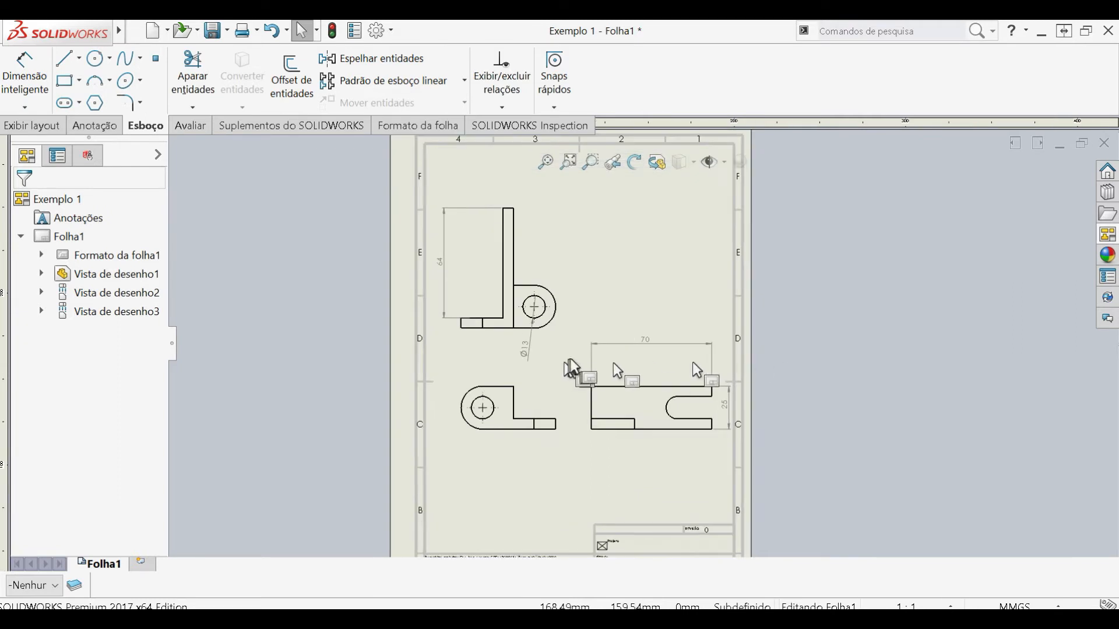
pyautogui.scroll(-1, 573, 367)
pyautogui.scroll(-1, 572, 357)
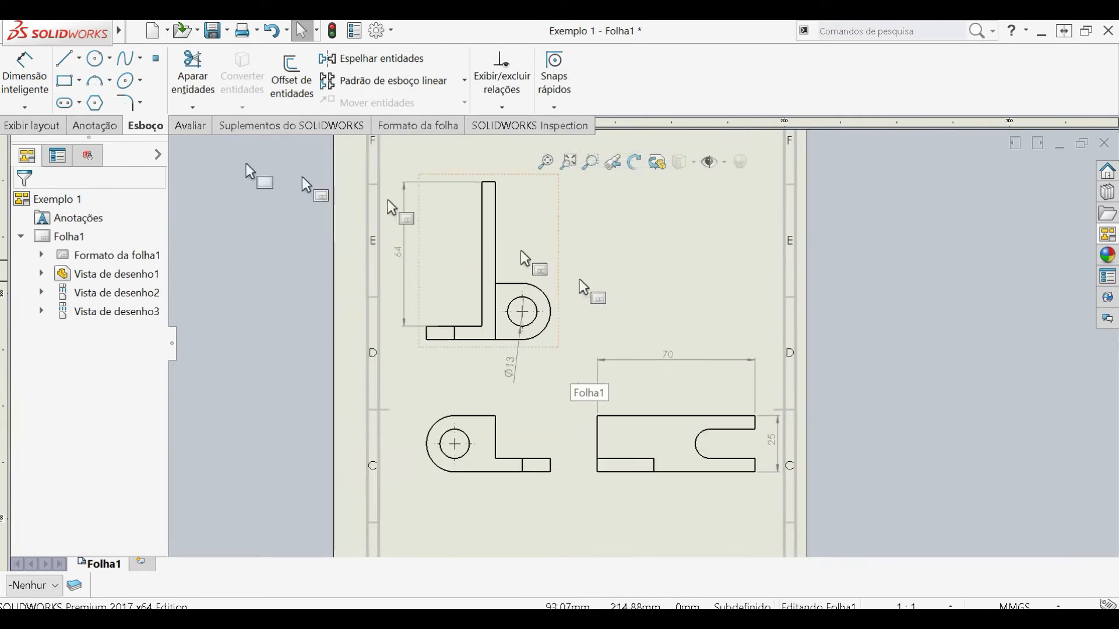
pyautogui.click(65, 59)
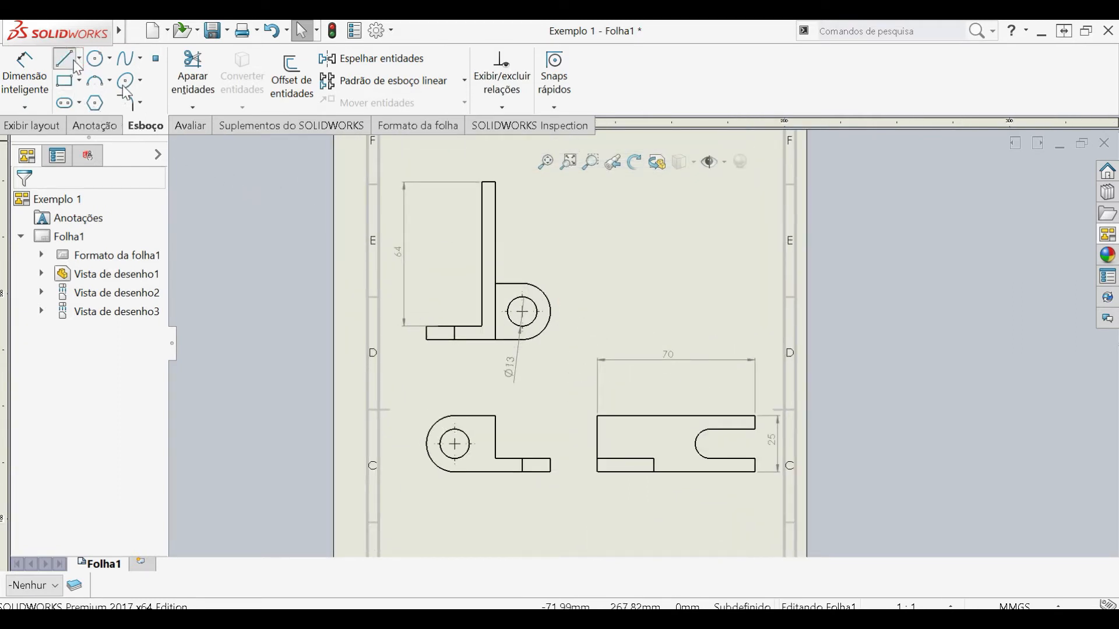
pyautogui.scroll(-2, 548, 329)
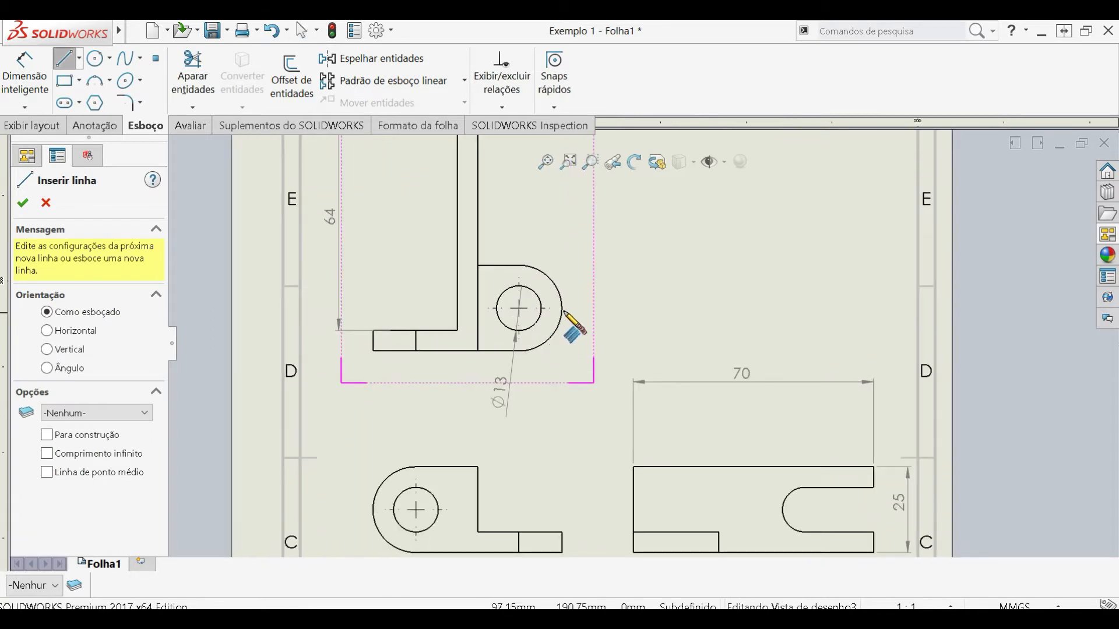
pyautogui.click(562, 309)
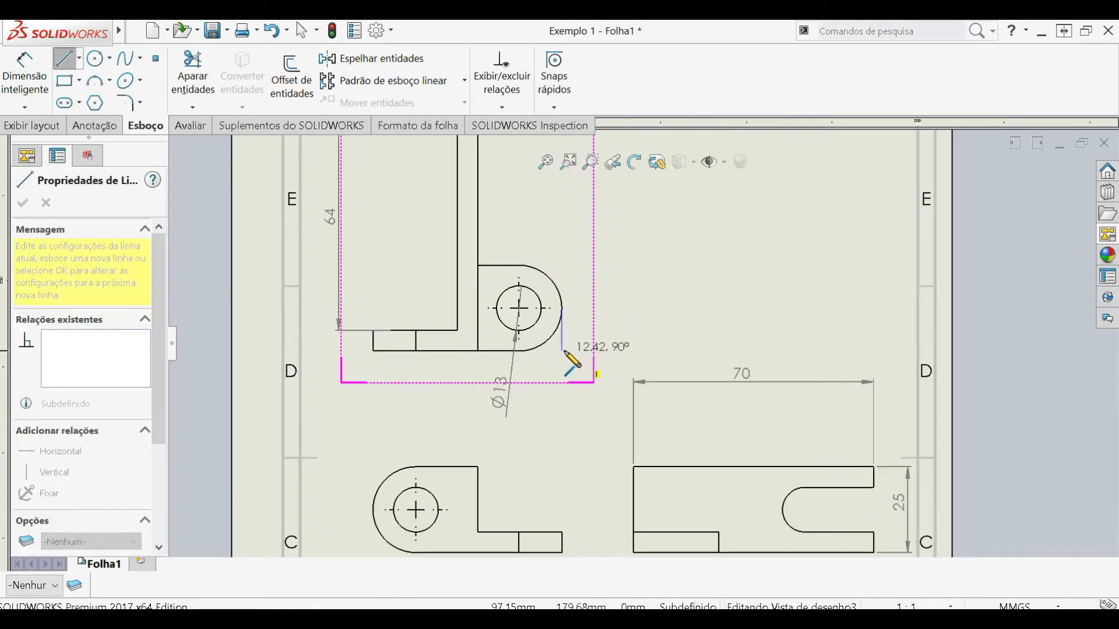
pyautogui.click(562, 350)
pyautogui.press('Escape')
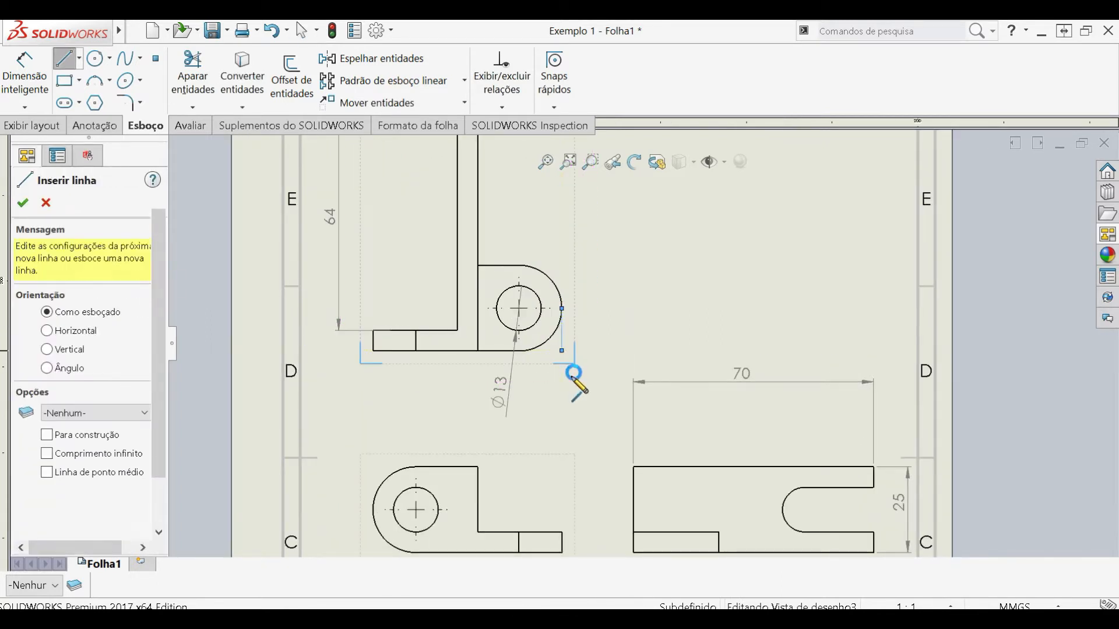
pyautogui.press('Escape')
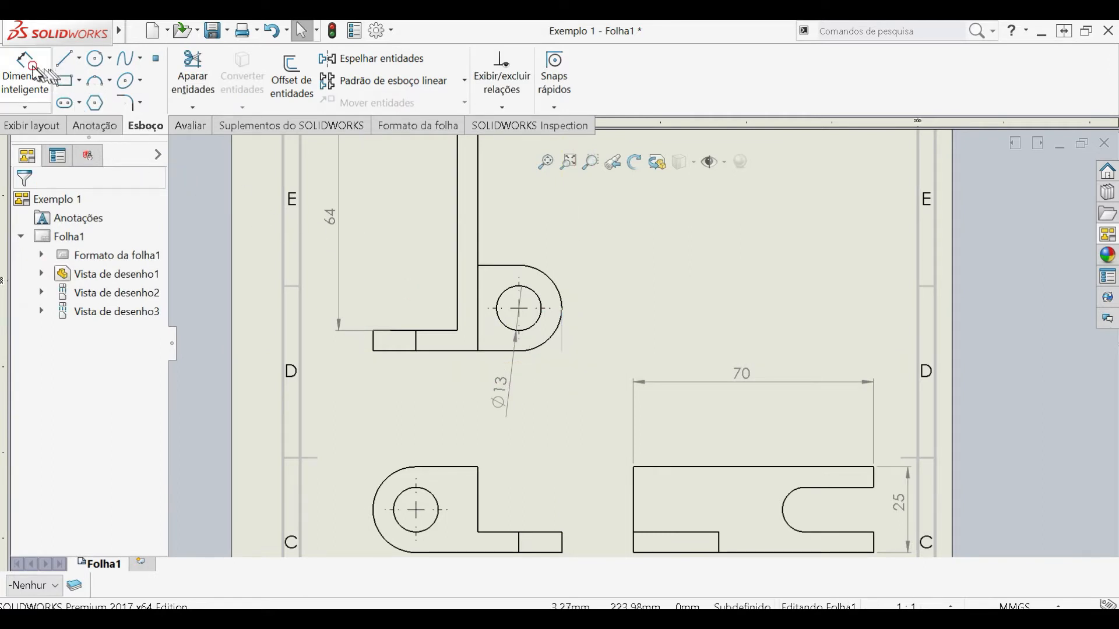
# - Dimension the upper view's overall width from the base's short end edge to the reference line, placing the text below the hole diameter
pyautogui.click(24, 73)
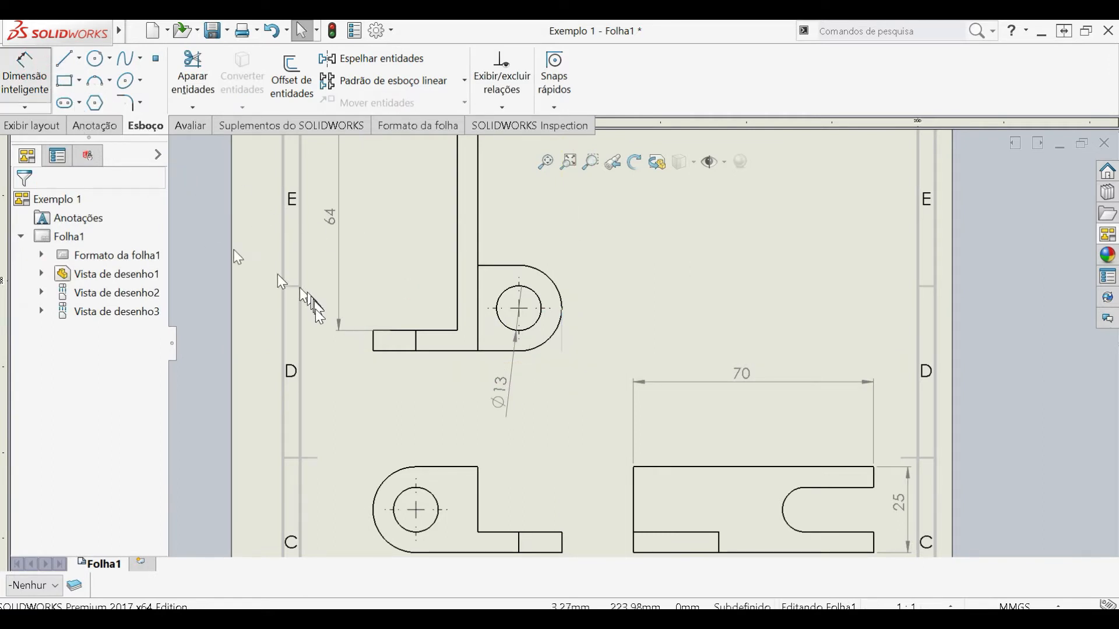
pyautogui.click(373, 344)
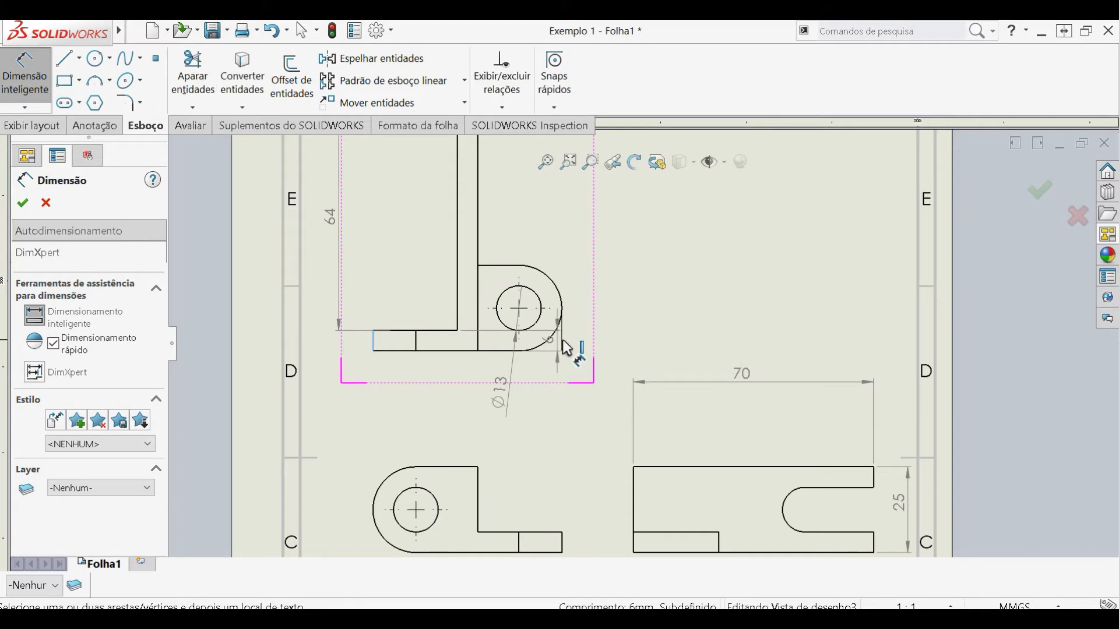
pyautogui.click(563, 345)
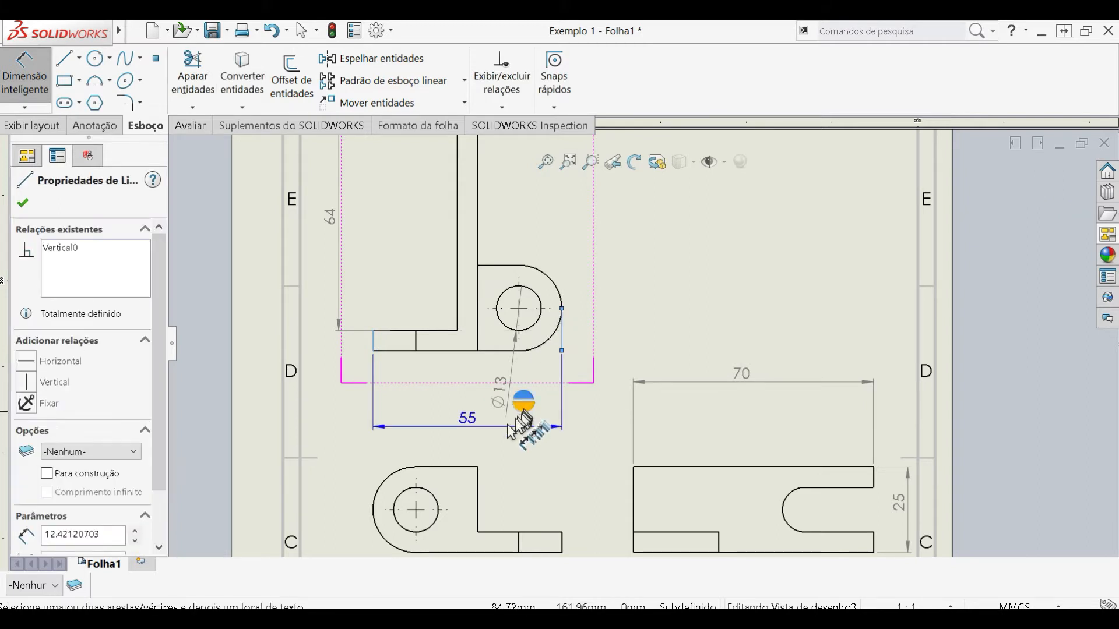
pyautogui.click(473, 446)
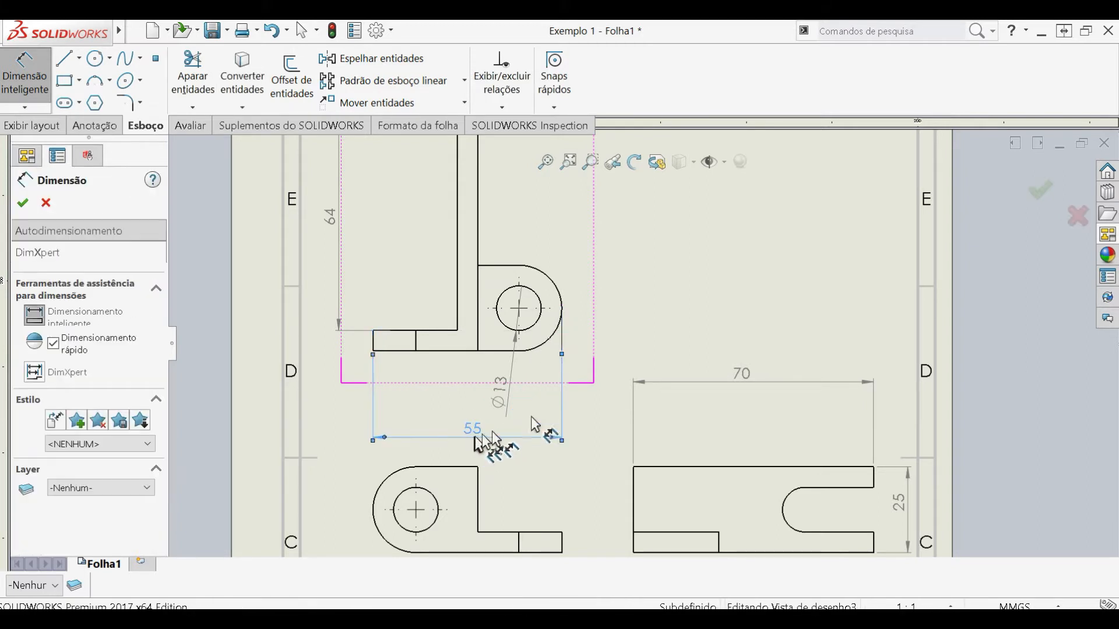
pyautogui.click(712, 289)
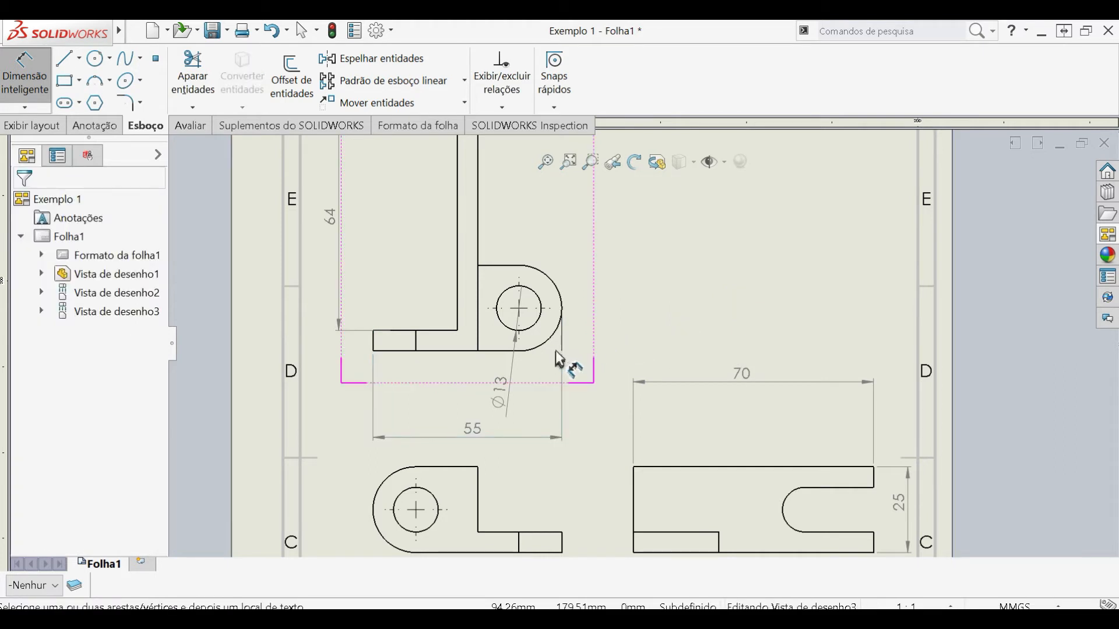
pyautogui.press('Escape')
# - Open the sheet format of Folha1 for editing
pyautogui.scroll(3, 518, 400)
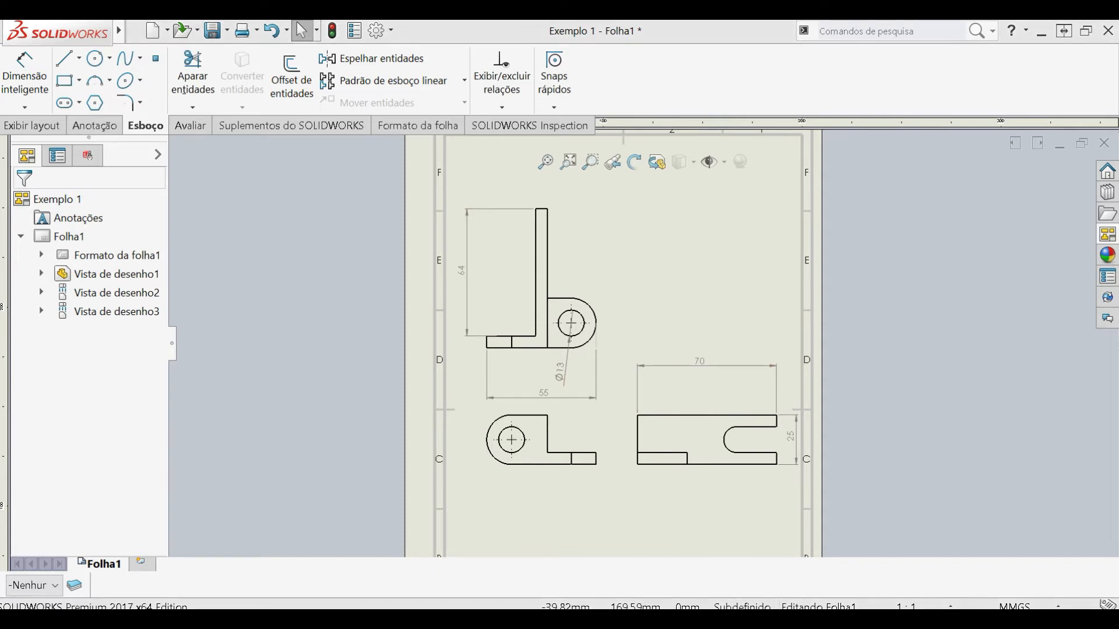
pyautogui.press('f')
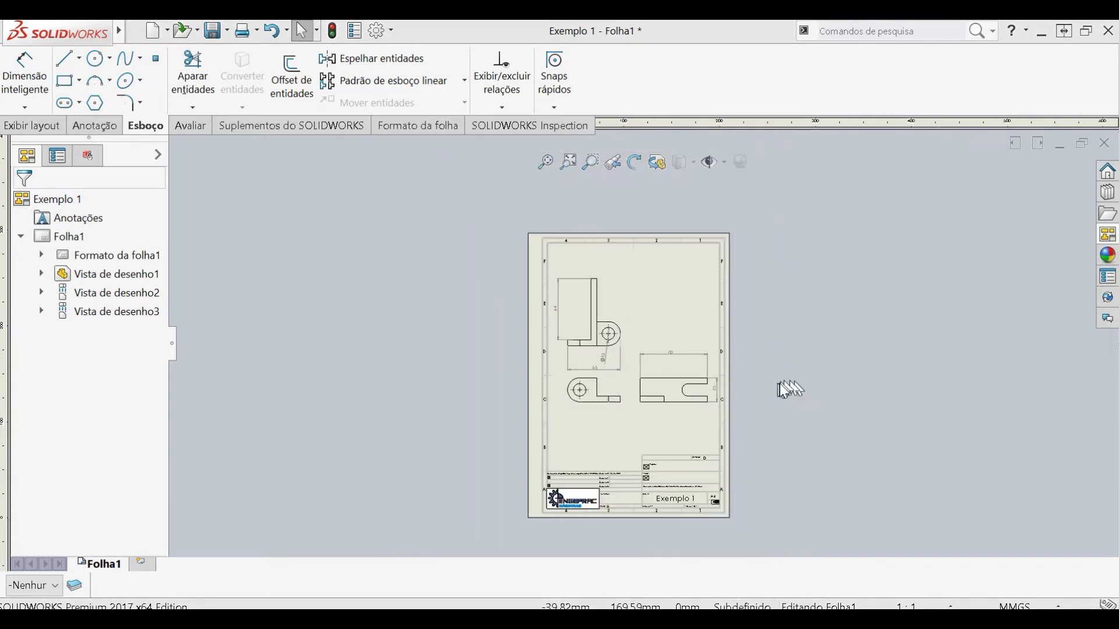
pyautogui.scroll(-3, 641, 420)
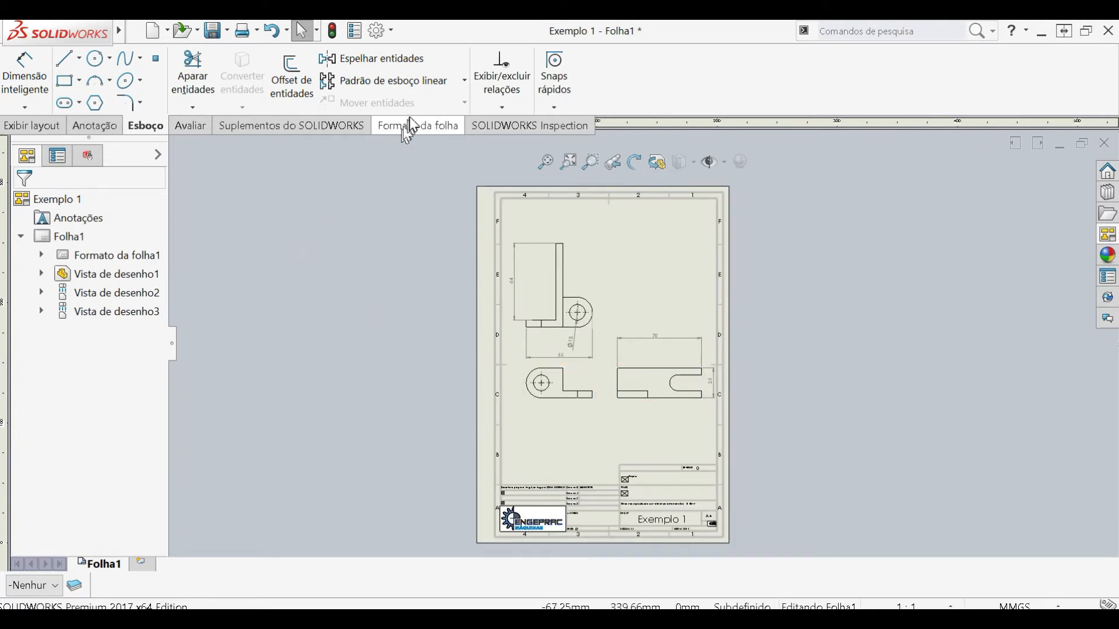
pyautogui.click(416, 131)
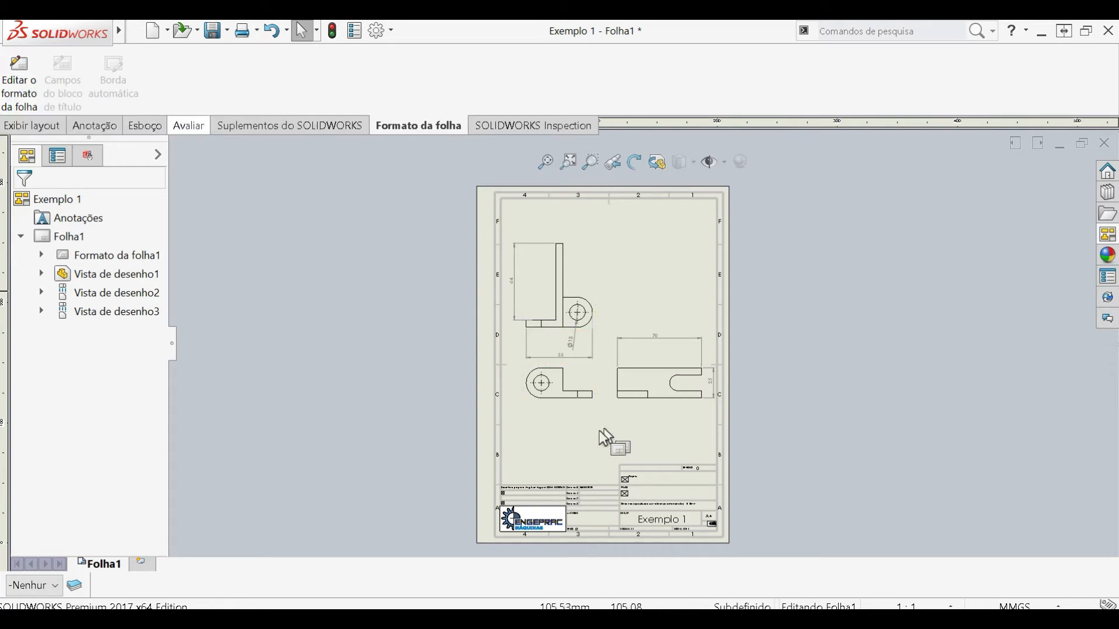
pyautogui.rightClick(587, 442)
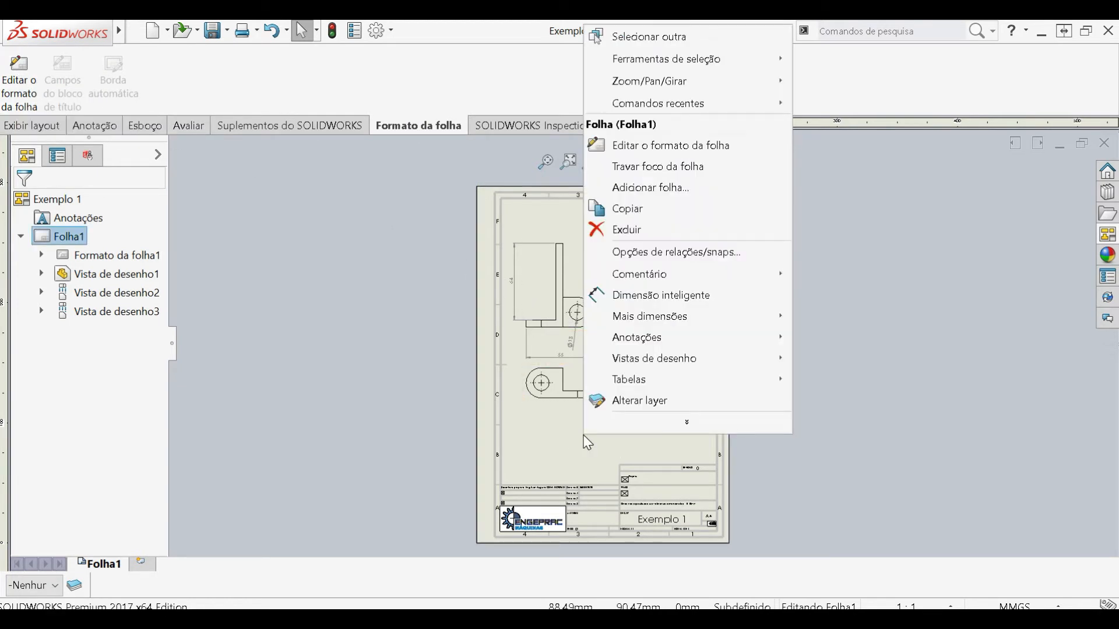
pyautogui.click(643, 146)
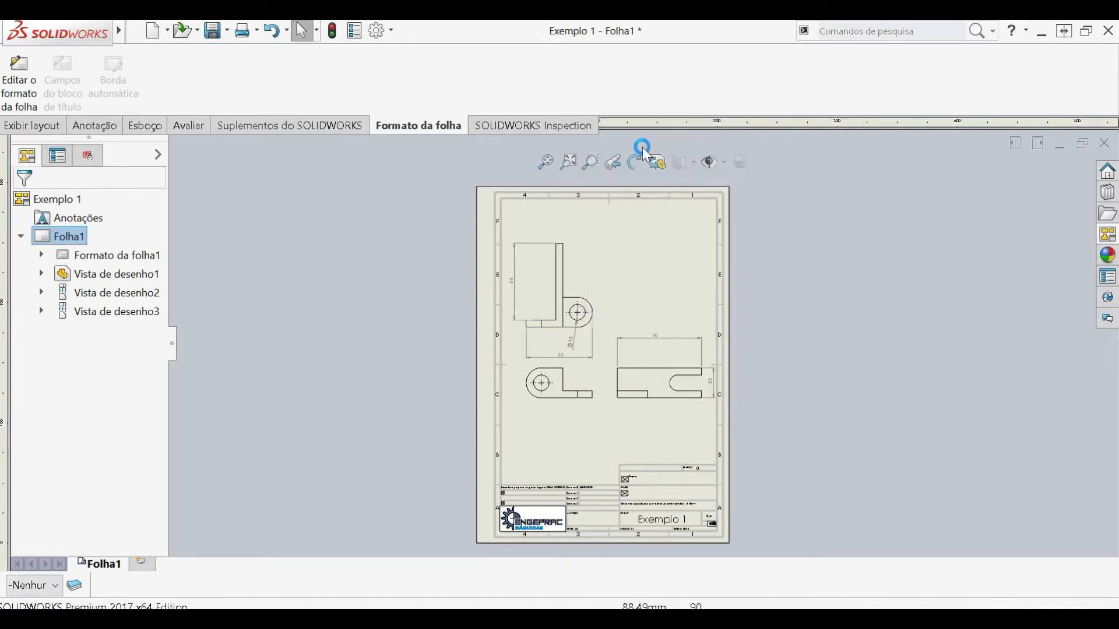
# - Try shifting the title block's corner point beside the revision row, then return it to its original position
pyautogui.scroll(1, 648, 534)
pyautogui.scroll(-4, 661, 415)
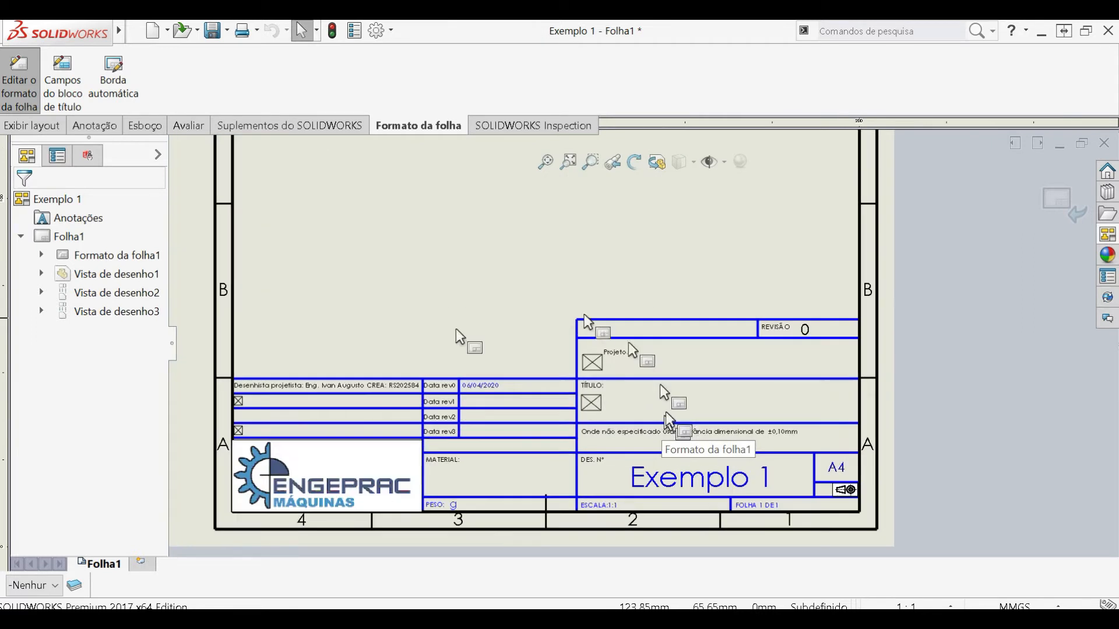
pyautogui.click(675, 320)
pyautogui.moveTo(577, 320)
pyautogui.mouseDown()
pyautogui.moveTo(578, 258)
pyautogui.moveTo(577, 320)
pyautogui.mouseUp()
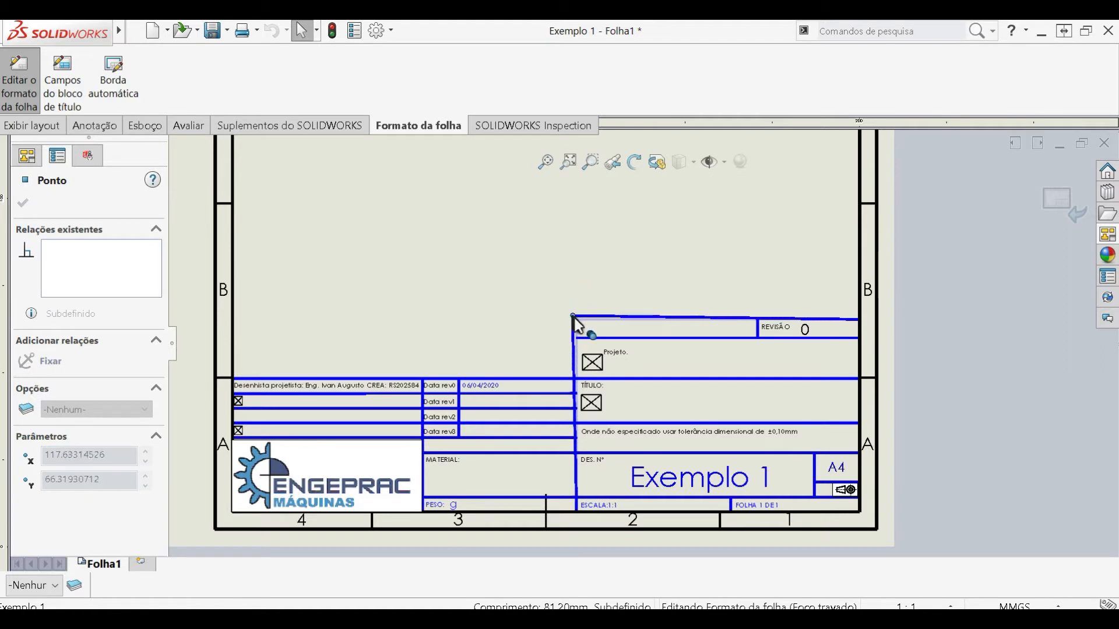
pyautogui.click(486, 280)
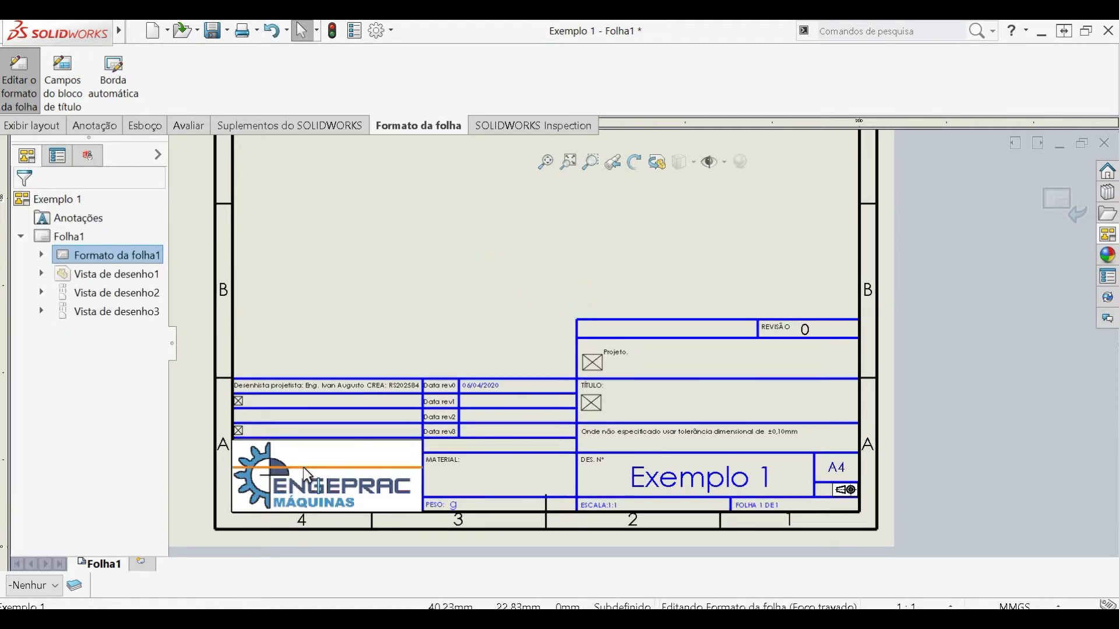
# - Move the ENGEPRAC logo out of the title block, try resizing it, and fit it back into its original cell
pyautogui.click(302, 468)
pyautogui.moveTo(301, 485); pyautogui.dragTo(431, 314)
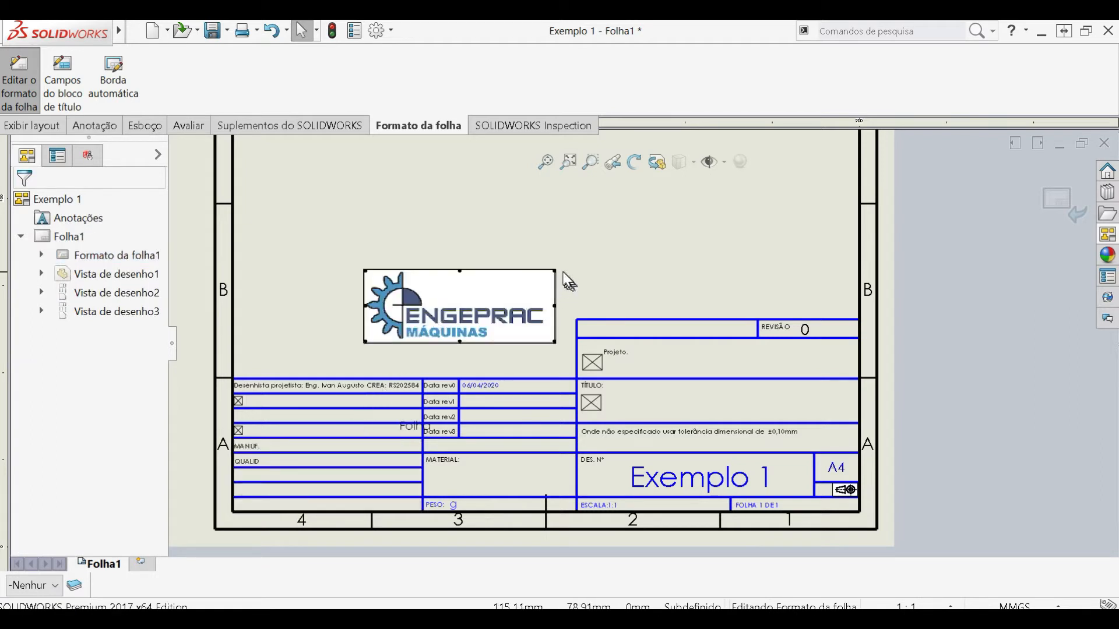
pyautogui.click(553, 271)
pyautogui.moveTo(534, 290); pyautogui.dragTo(513, 355)
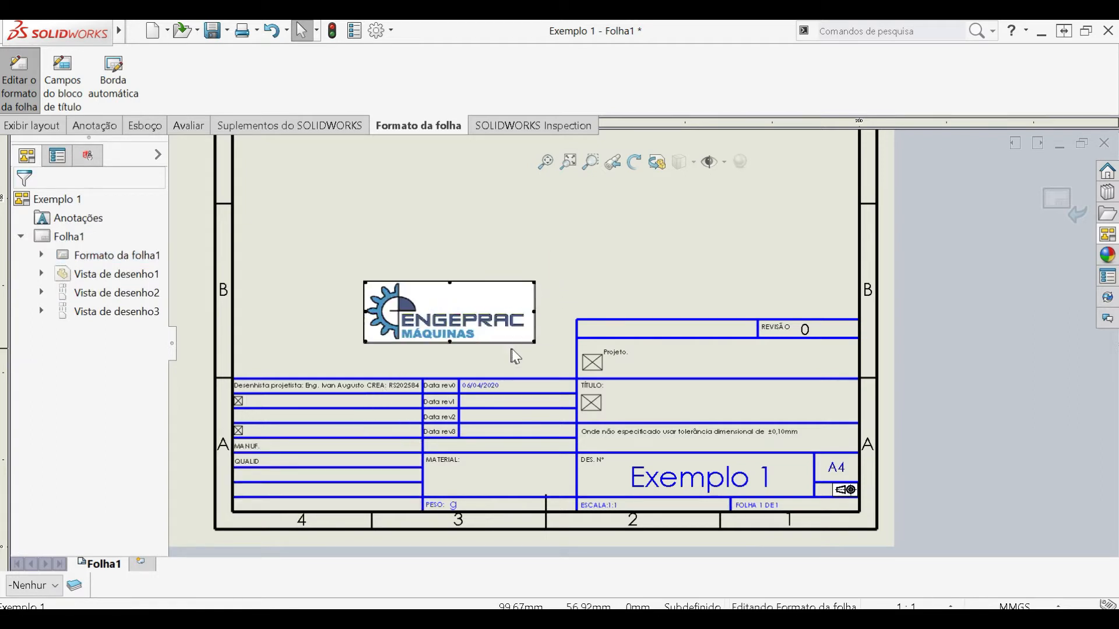
pyautogui.click(513, 351)
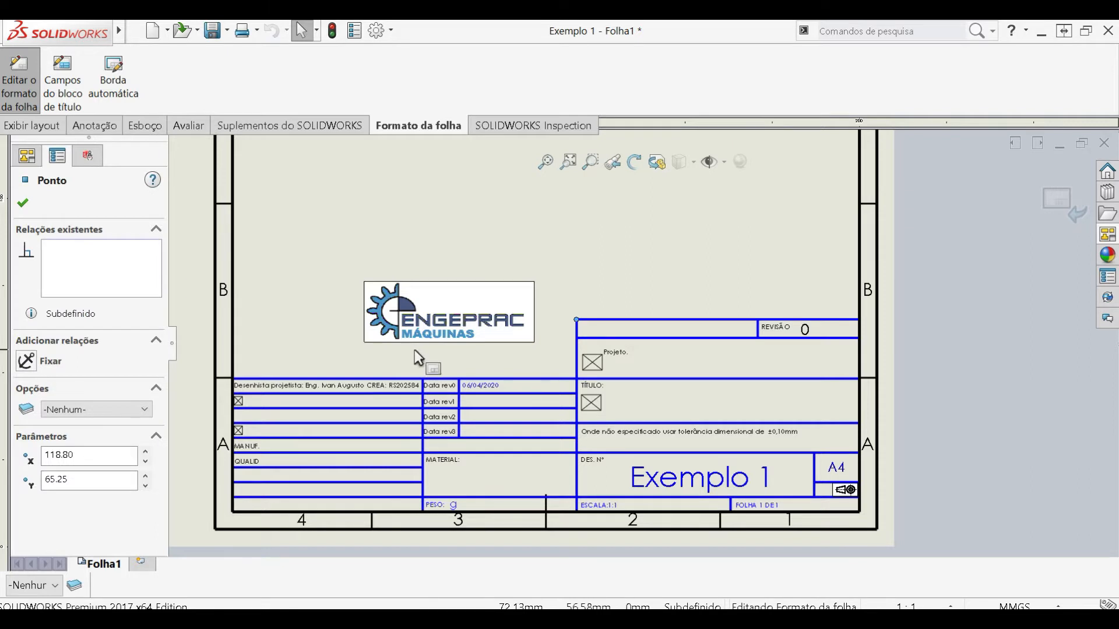
pyautogui.click(428, 313)
pyautogui.moveTo(302, 482); pyautogui.dragTo(296, 482)
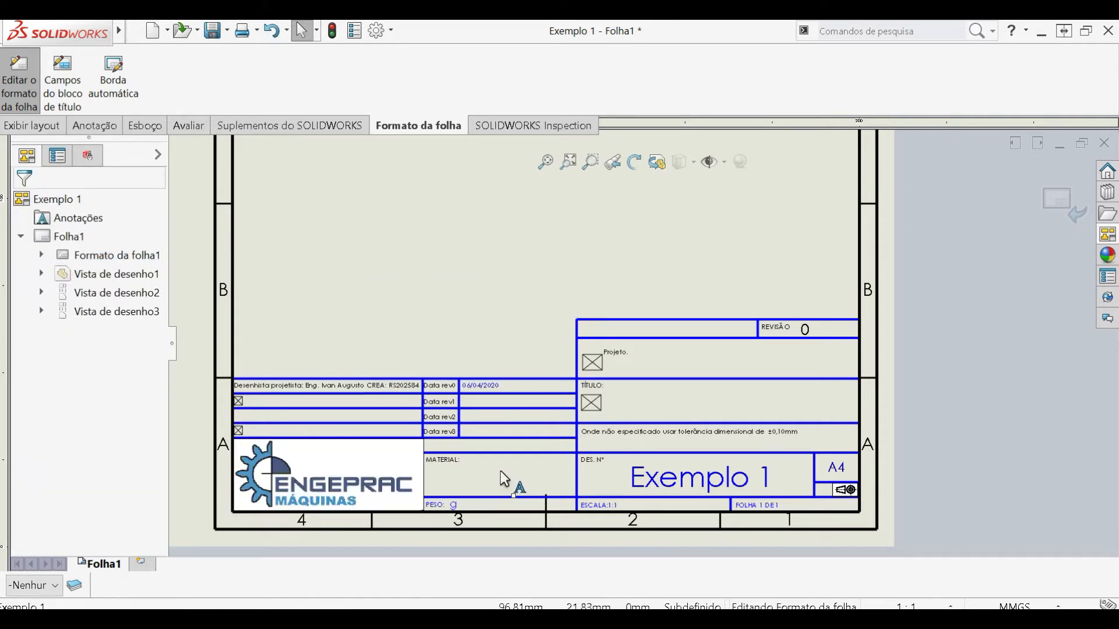
# - Examine the title block's revision date, title, tolerance note, drawing number and scale fields
pyautogui.scroll(2, 694, 384)
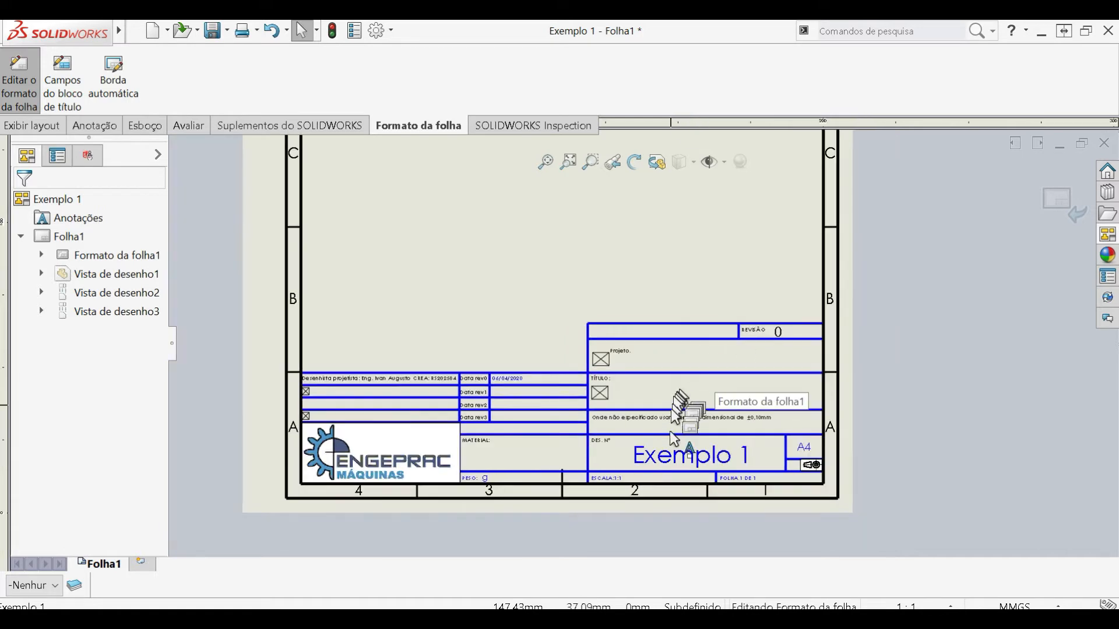
pyautogui.scroll(-4, 707, 429)
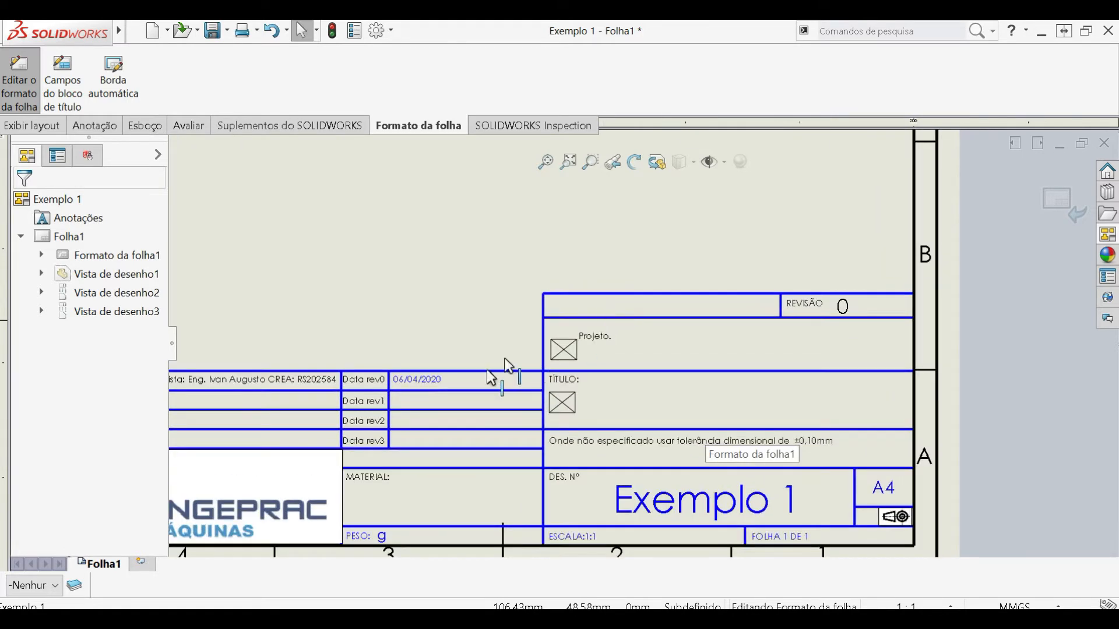
pyautogui.scroll(-1, 807, 335)
pyautogui.scroll(2, 822, 361)
pyautogui.scroll(-4, 446, 376)
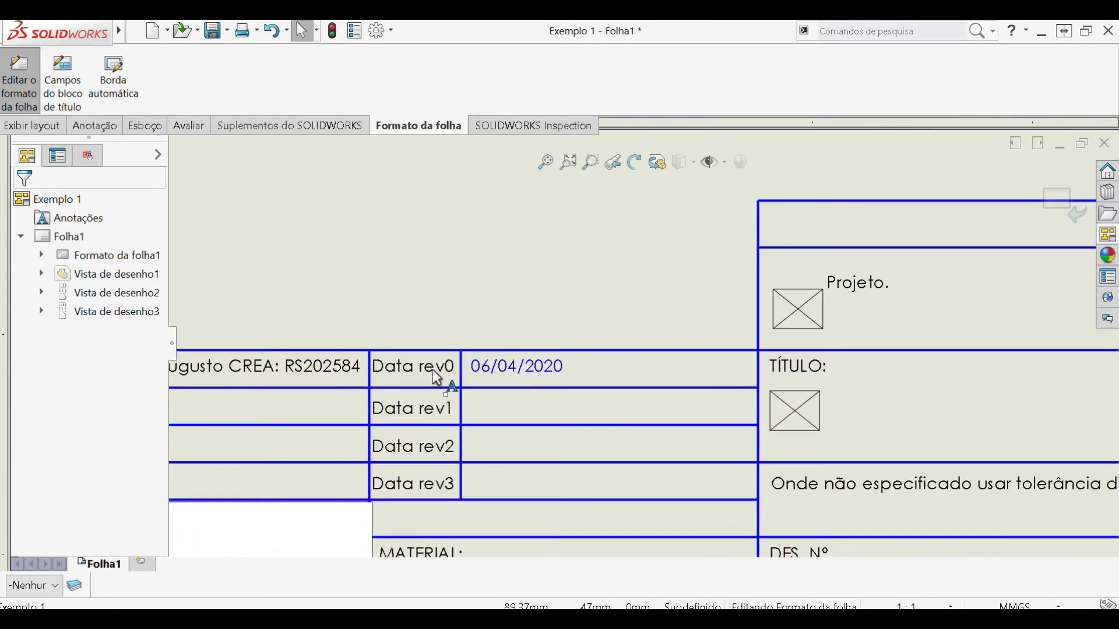
pyautogui.click(494, 367)
pyautogui.click(439, 260)
pyautogui.scroll(3, 548, 433)
pyautogui.scroll(1, 554, 444)
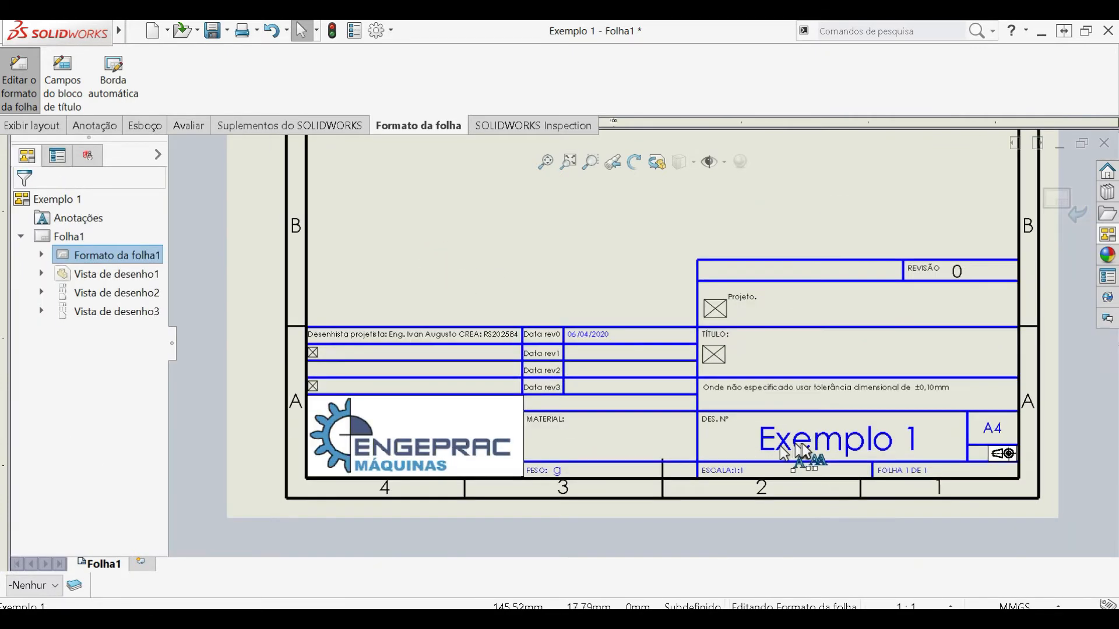
pyautogui.scroll(-2, 809, 444)
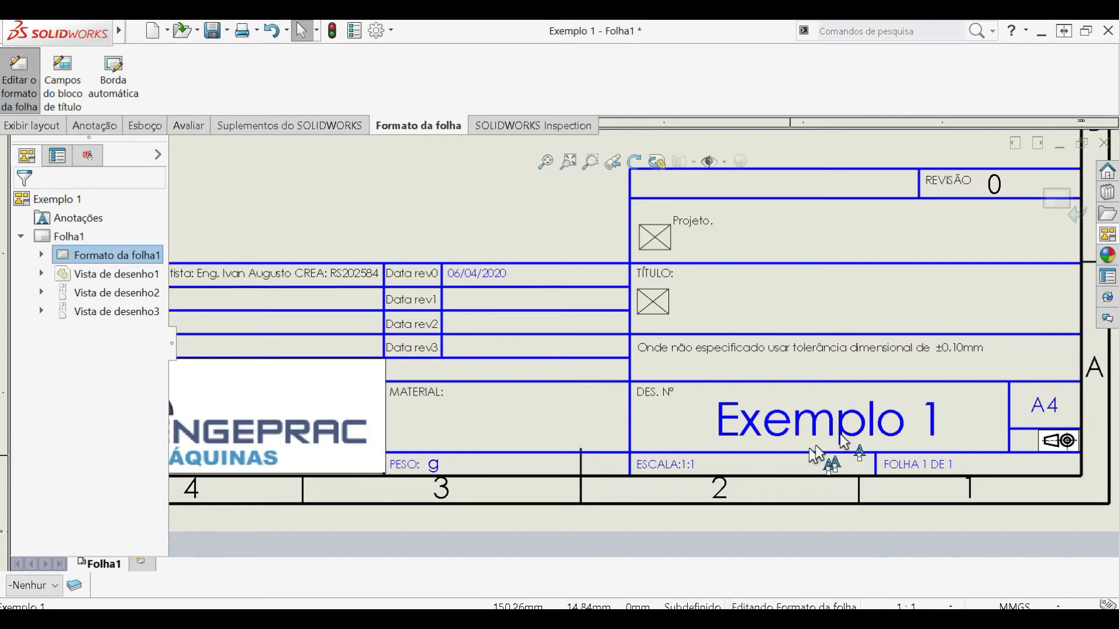
pyautogui.scroll(2, 568, 437)
pyautogui.scroll(-3, 568, 438)
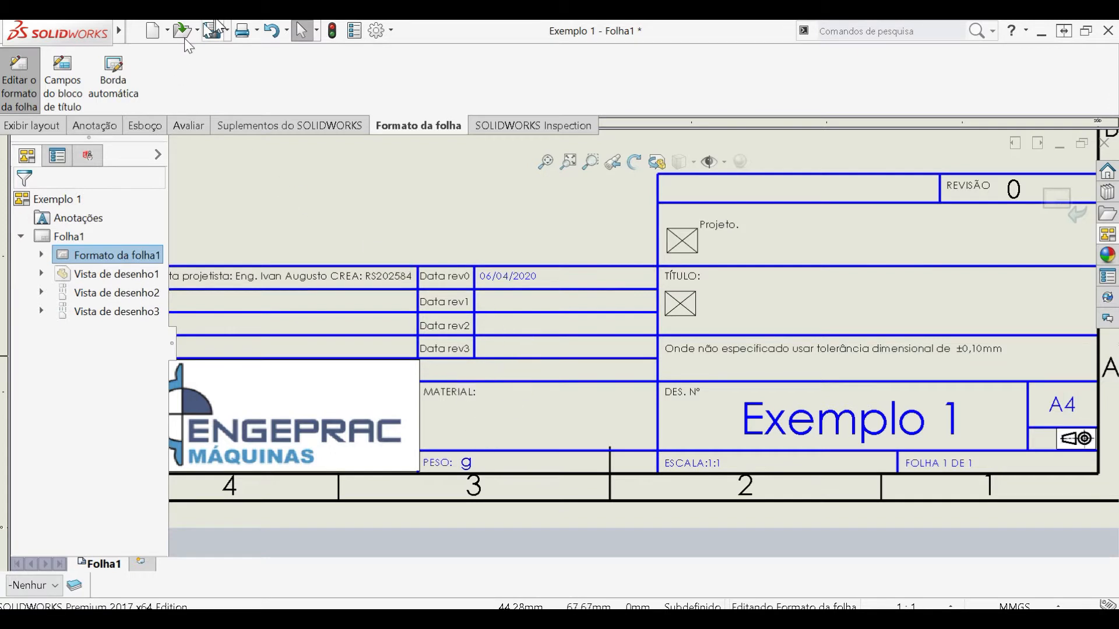
# - Add a note reading "volume:" in the empty title block cell above MATERIAL
pyautogui.click(107, 127)
pyautogui.click(196, 73)
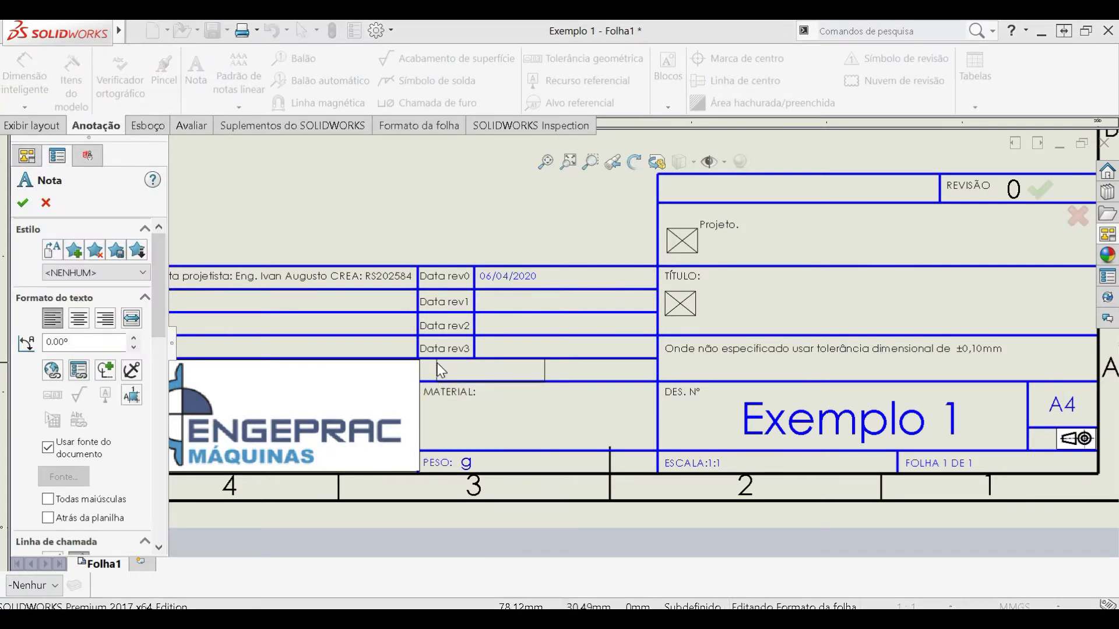
pyautogui.click(438, 367)
pyautogui.click(438, 364)
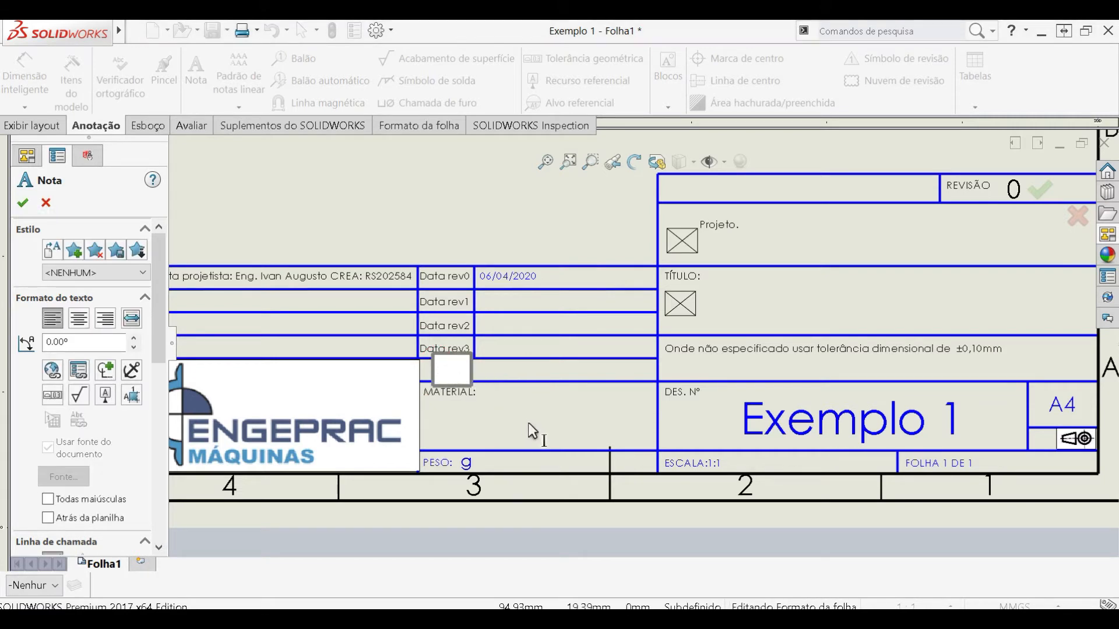
pyautogui.write('volume:')
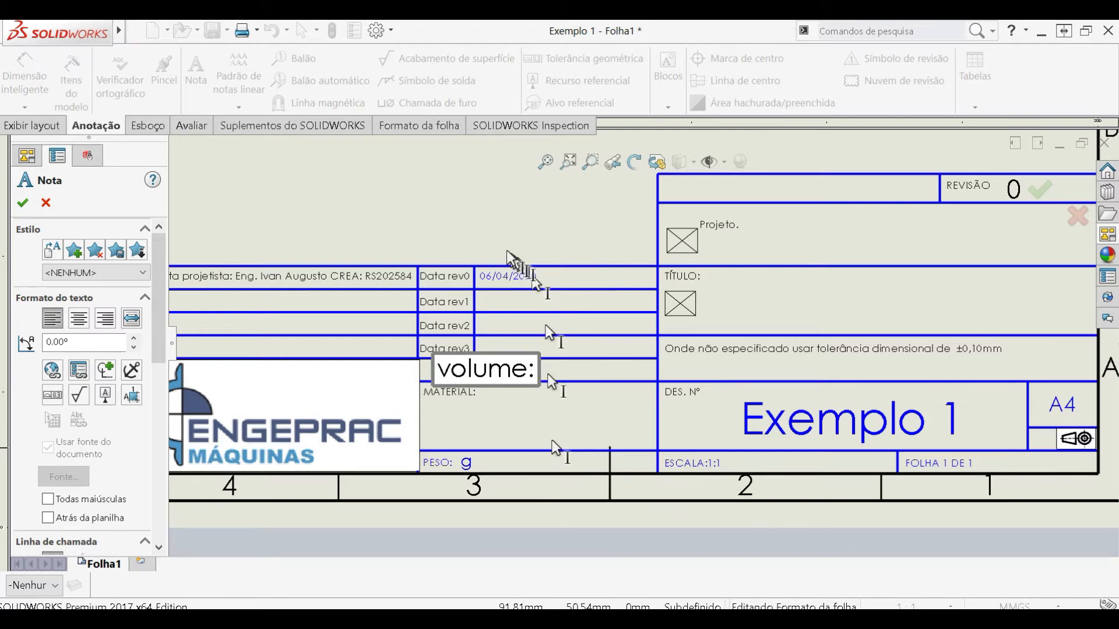
pyautogui.click(509, 280)
# - Delete the stray duplicate volume note and its leader over the revision date rows
pyautogui.click(565, 301)
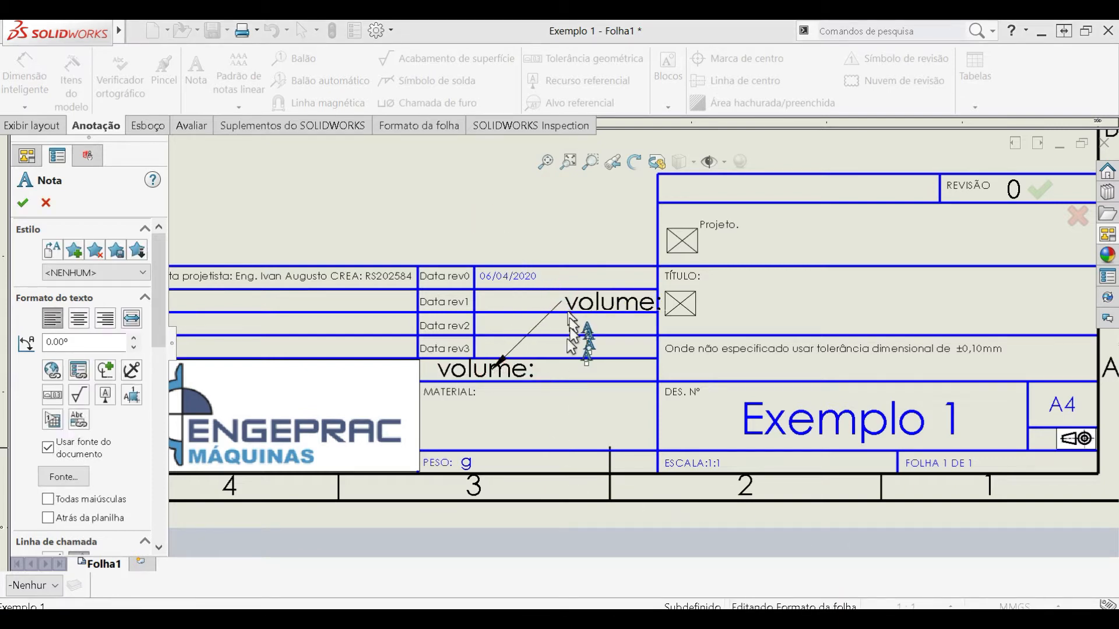
pyautogui.press('Escape')
pyautogui.press('Escape')
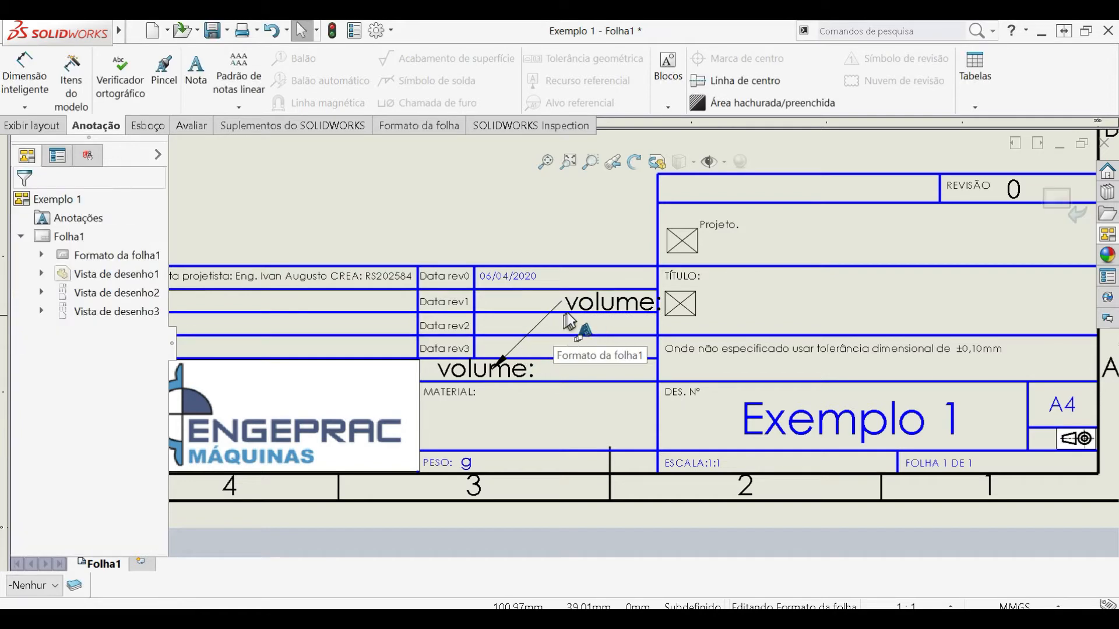
pyautogui.click(577, 303)
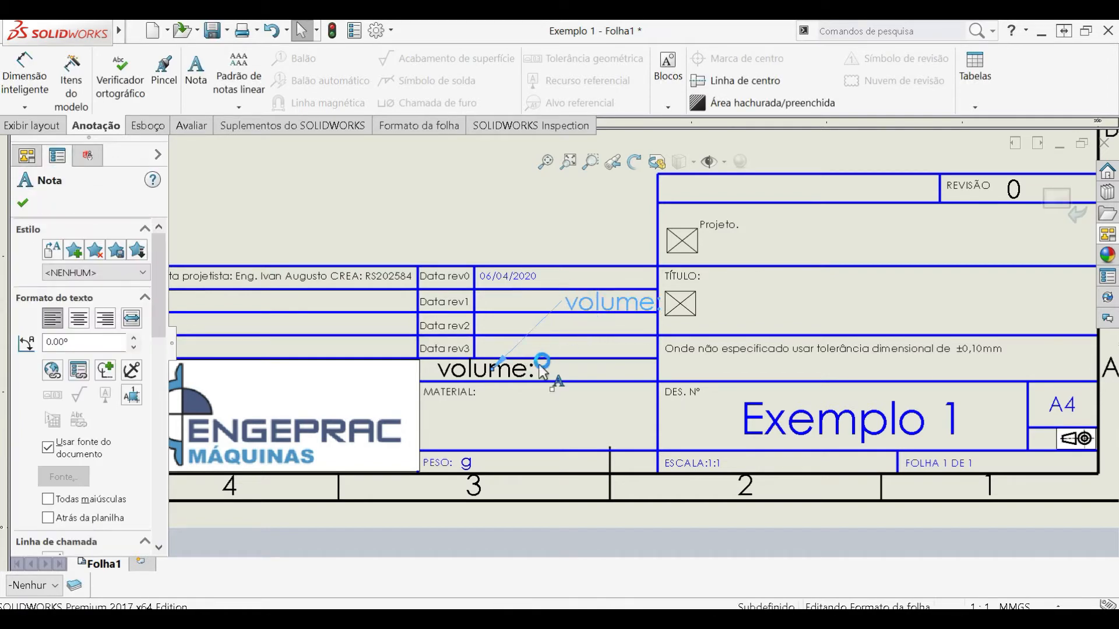
pyautogui.press('Delete')
# - Set the text size of the whole "volume:" note to 10 and align it inside its title block cell
pyautogui.click(473, 371)
pyautogui.doubleClick(475, 372)
pyautogui.hotkey('ctrl', 'c')
pyautogui.click(476, 375)
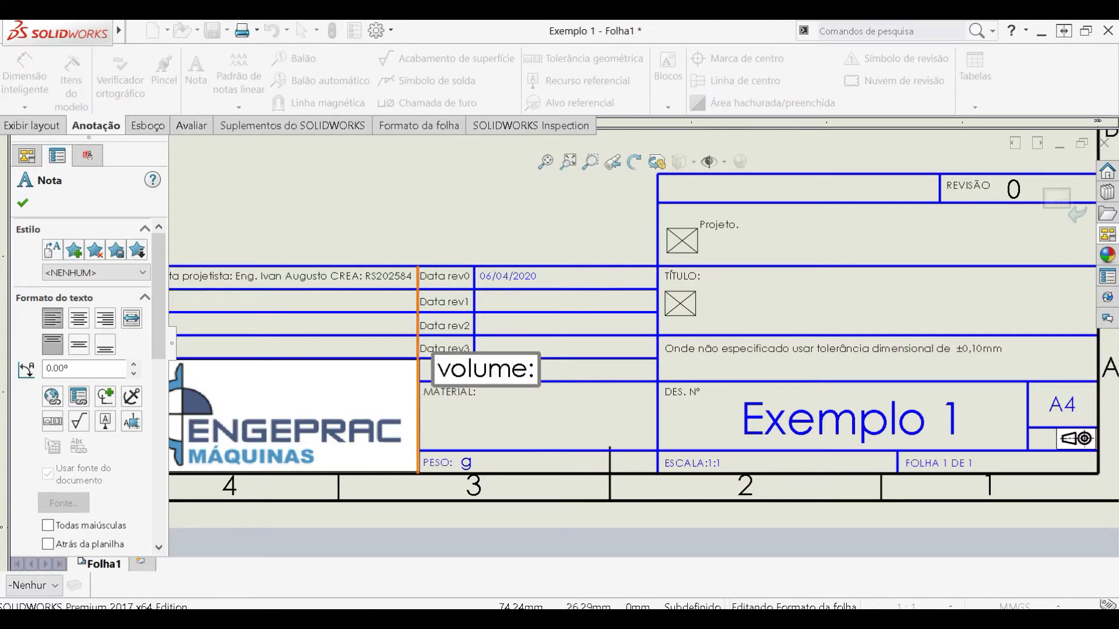
pyautogui.click(477, 370)
pyautogui.doubleClick(477, 371)
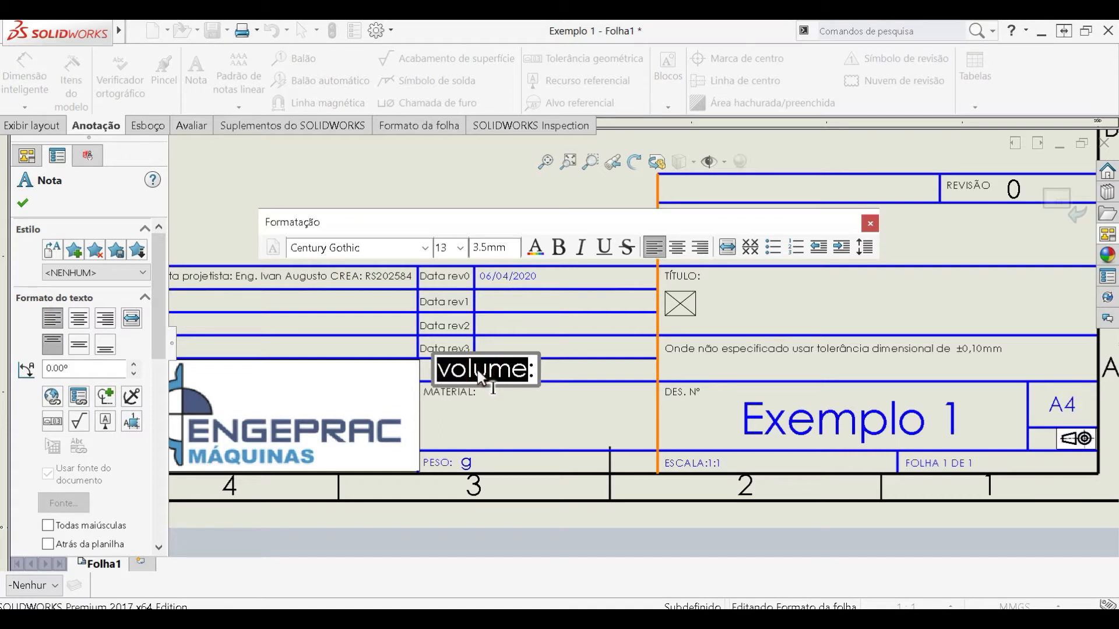
pyautogui.click(460, 248)
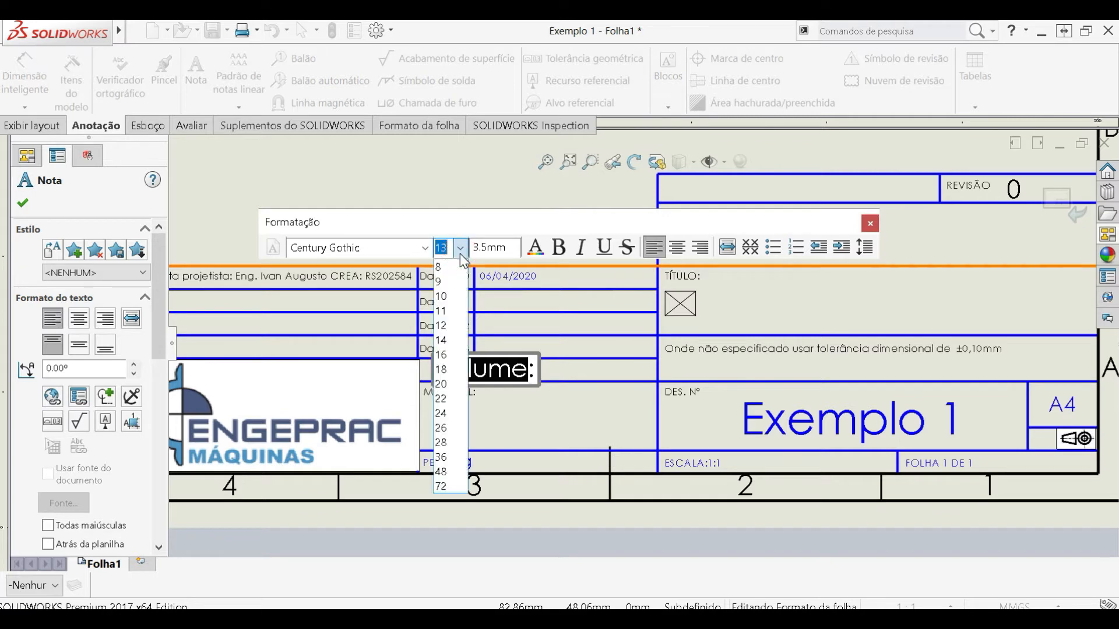
pyautogui.click(449, 296)
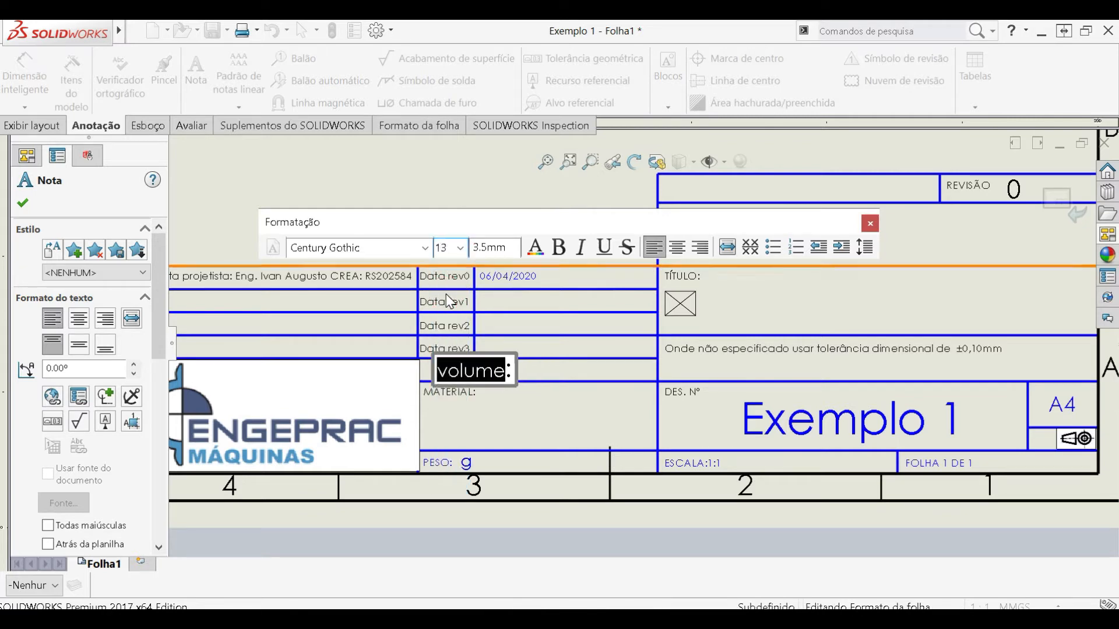
pyautogui.click(509, 373)
pyautogui.click(460, 248)
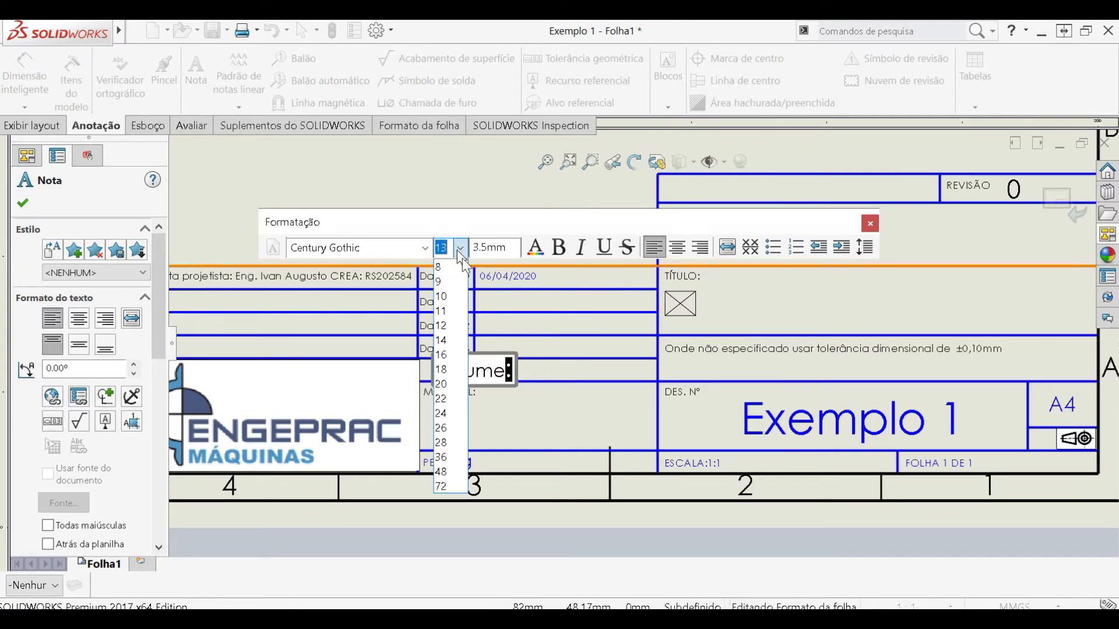
pyautogui.click(448, 297)
pyautogui.click(549, 374)
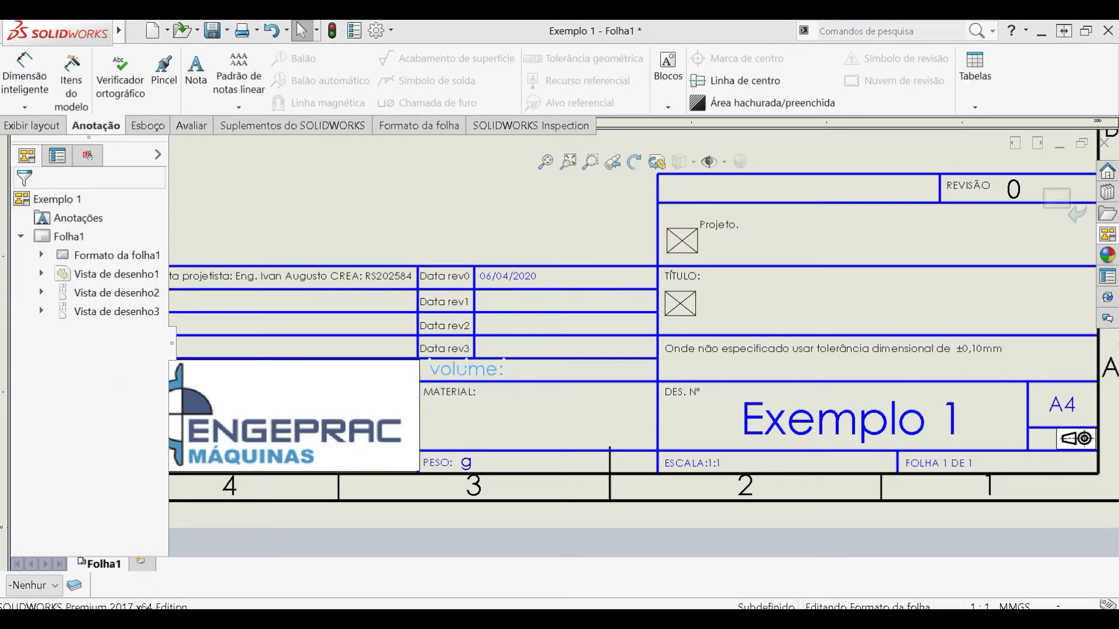
pyautogui.click(533, 375)
# - Open the dialog for saving the sheet format, then leave it without saving
pyautogui.moveTo(64, 28)
pyautogui.click(146, 31)
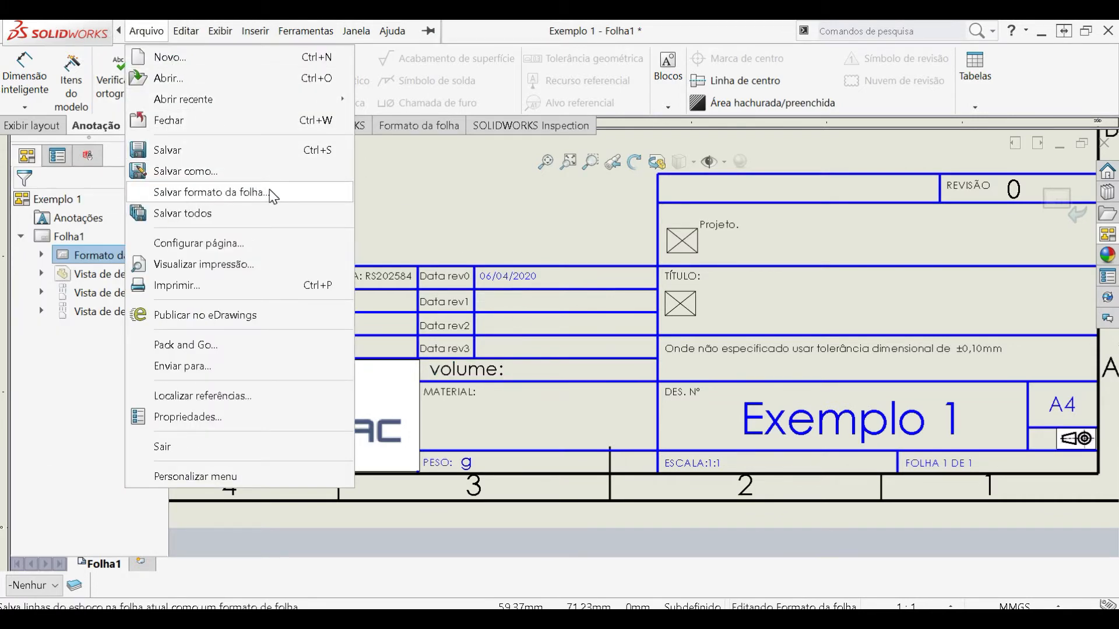
pyautogui.click(295, 192)
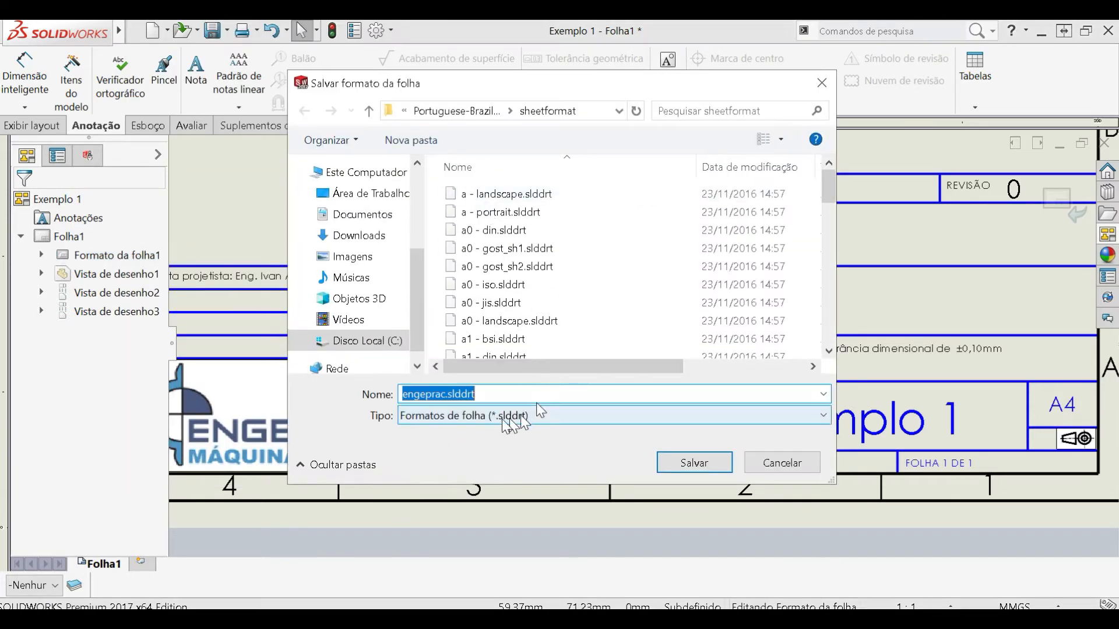
pyautogui.click(446, 394)
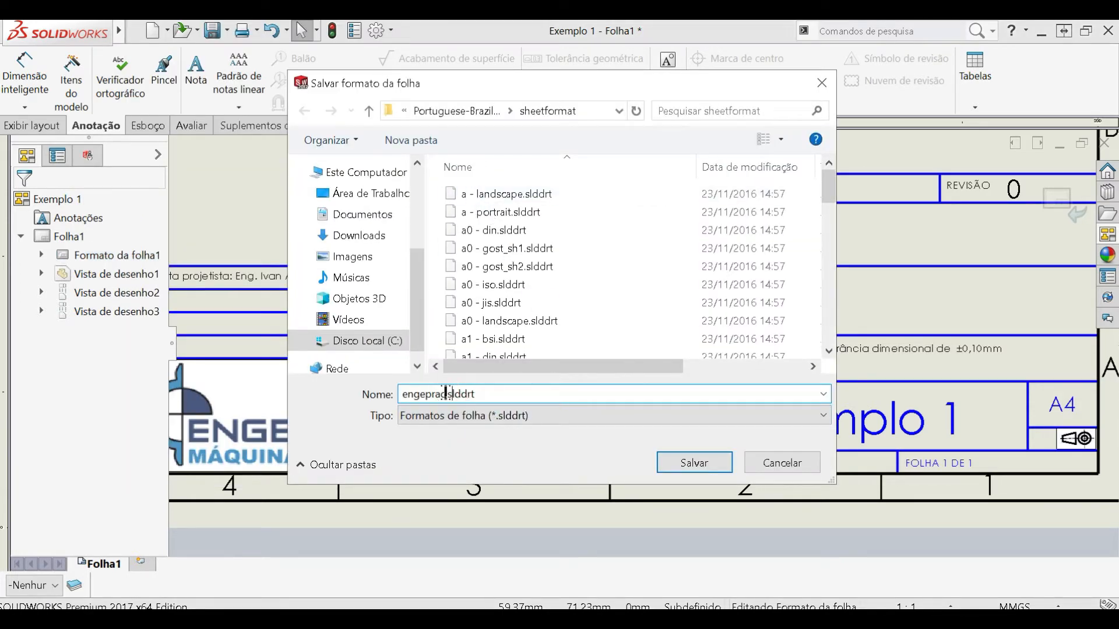
pyautogui.click(821, 83)
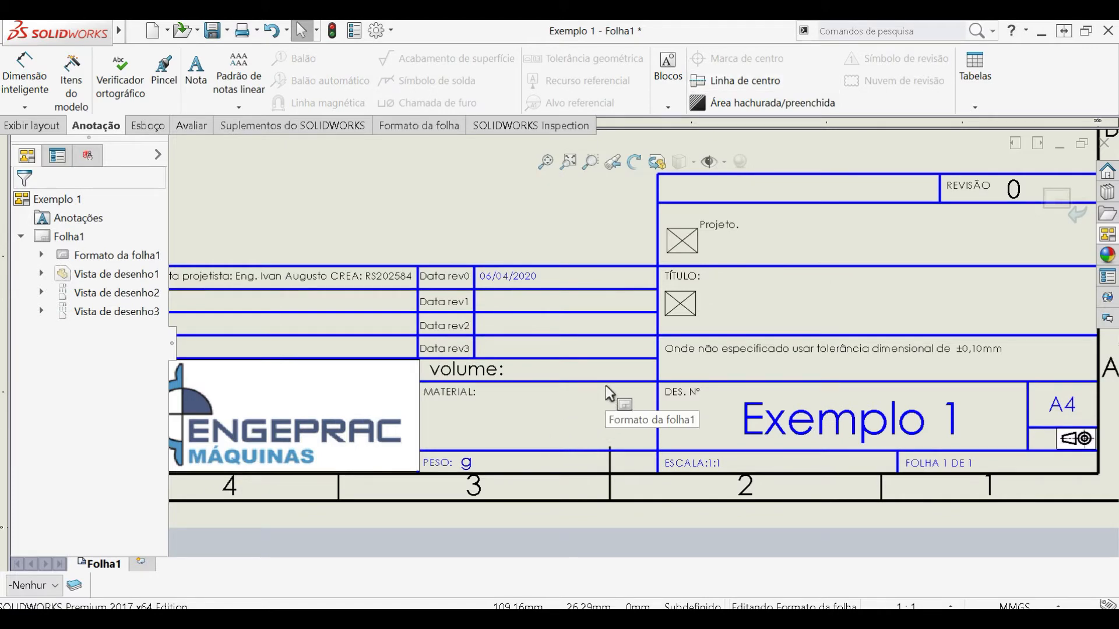
# - Duplicate the "volume:" note and place the copy directly beside the original in the same cell
pyautogui.scroll(2, 606, 386)
pyautogui.scroll(-2, 606, 386)
pyautogui.click(515, 350)
pyautogui.moveTo(515, 350); pyautogui.dragTo(508, 349)
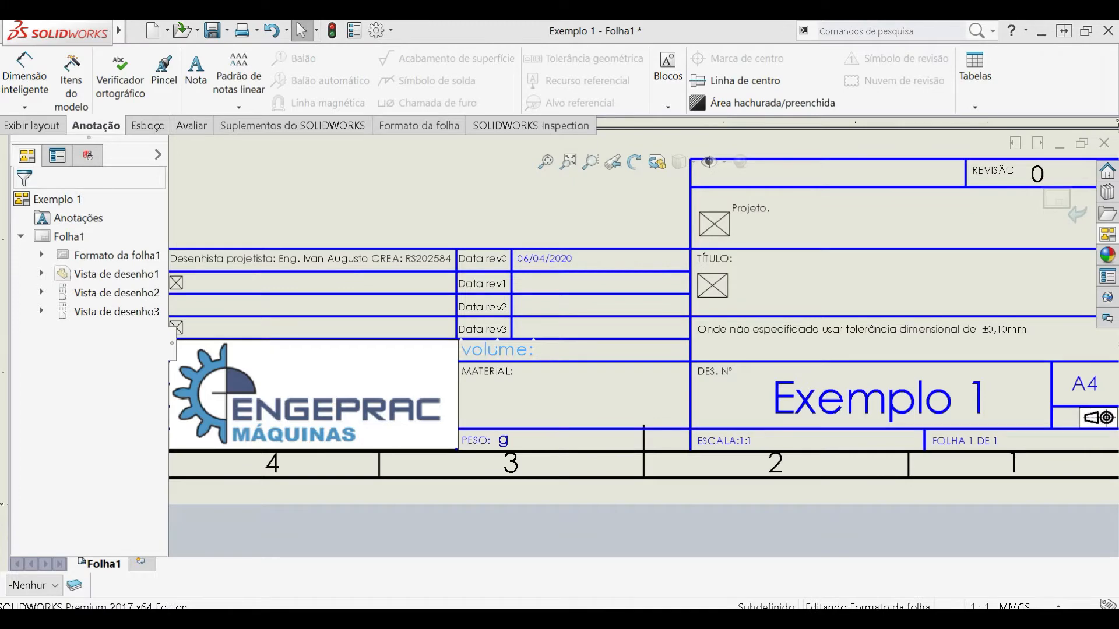
pyautogui.hotkey('ctrl', 'v')
pyautogui.moveTo(561, 364); pyautogui.dragTo(574, 356)
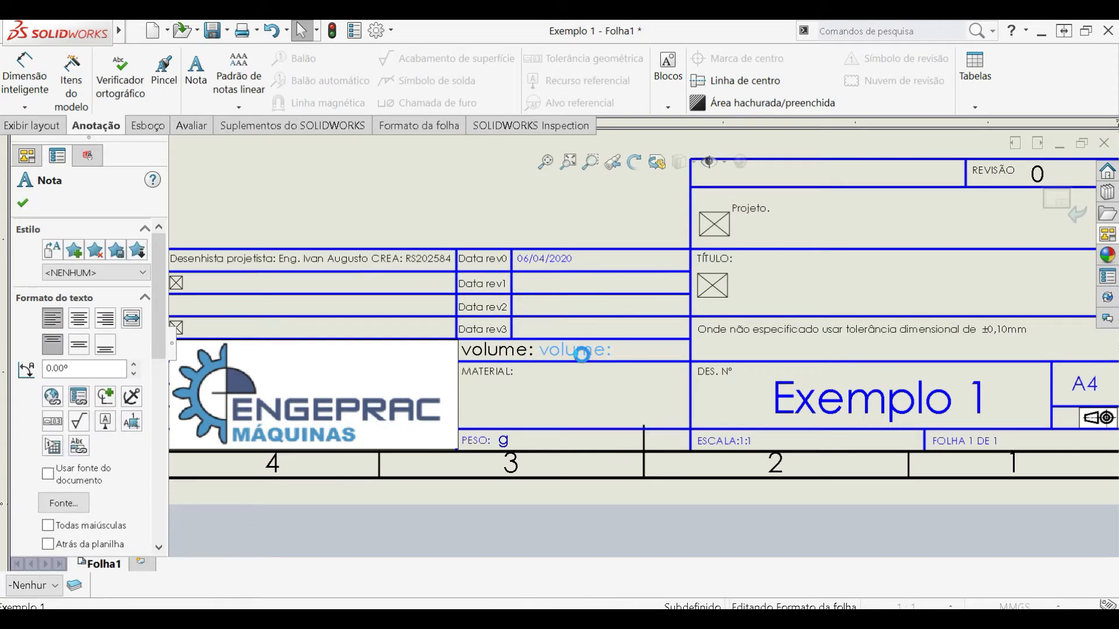
# - Open the property link for the copied note, use the model from the sheet's specified drawing view, and examine the available property names
pyautogui.doubleClick(583, 356)
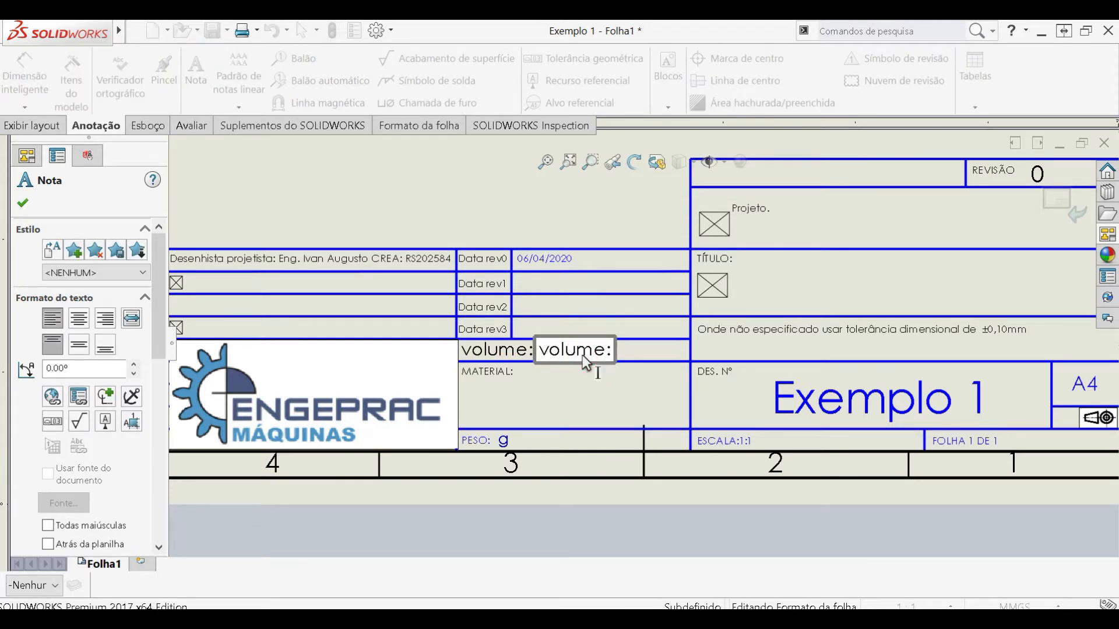
pyautogui.click(78, 397)
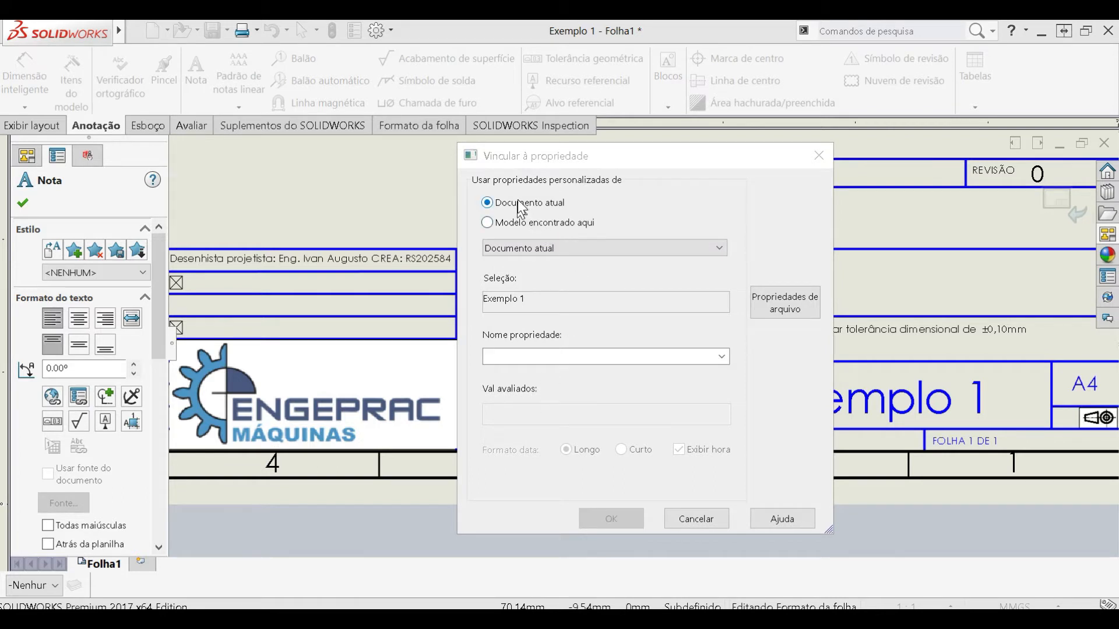
pyautogui.click(519, 227)
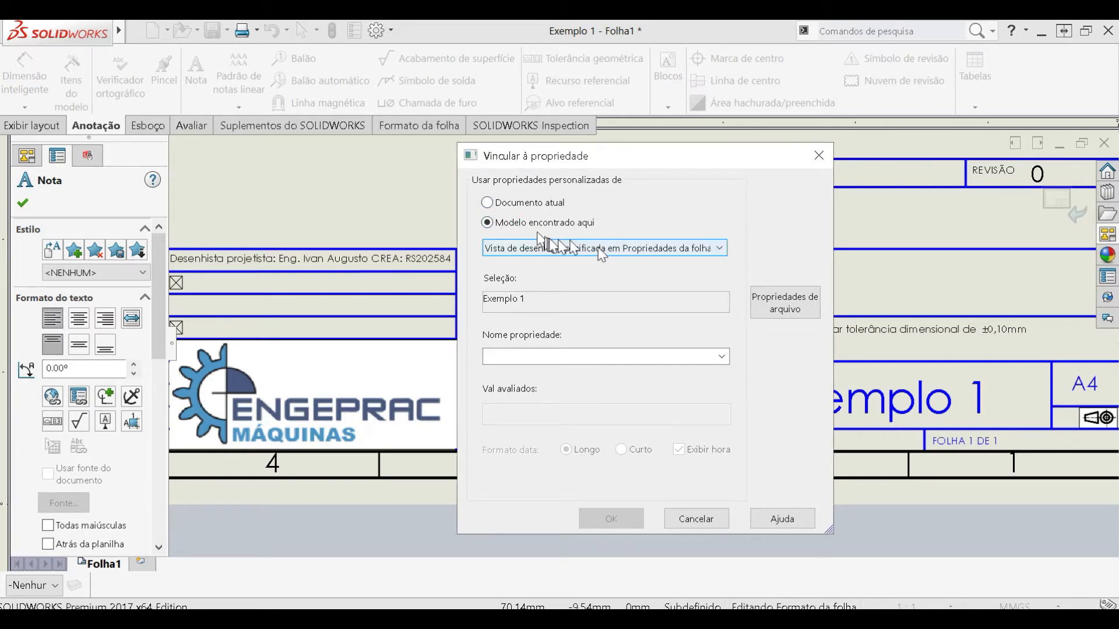
pyautogui.click(599, 249)
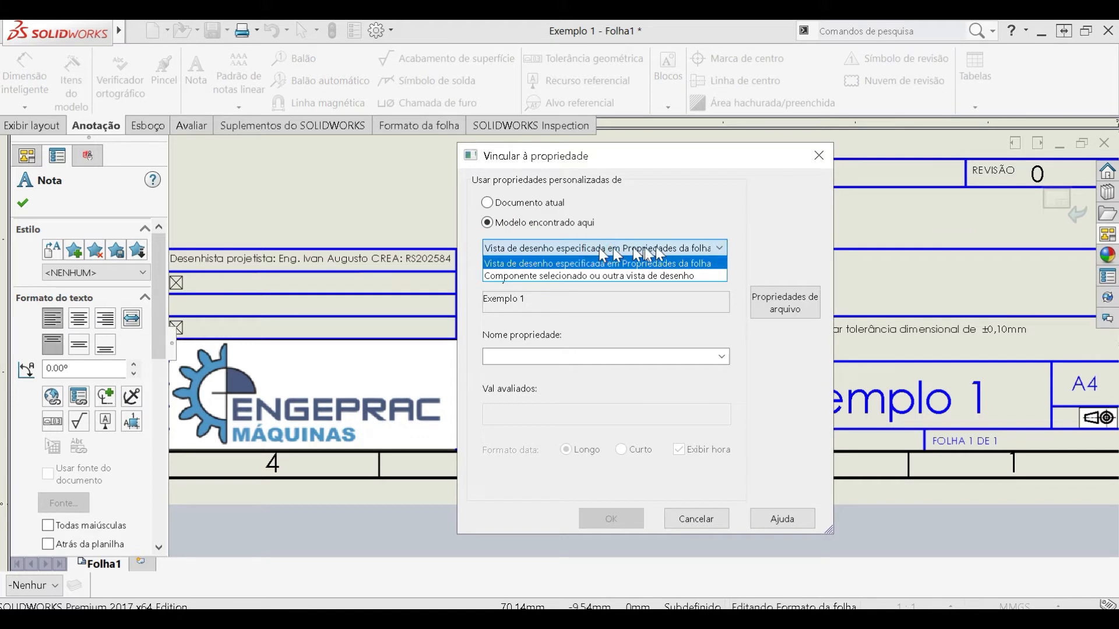
pyautogui.click(688, 275)
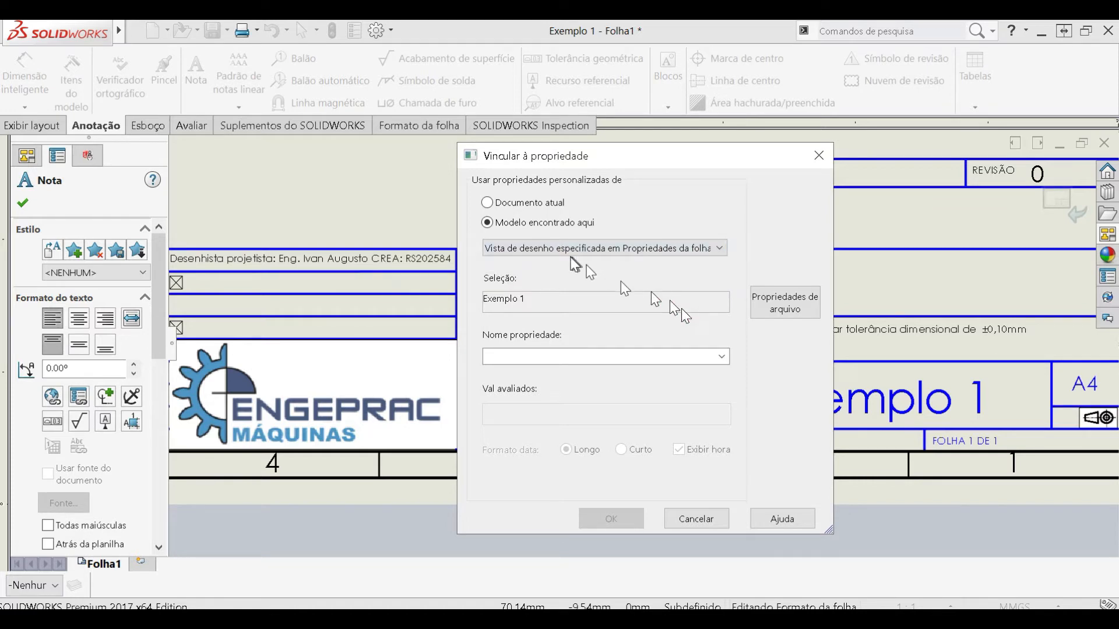
pyautogui.click(722, 355)
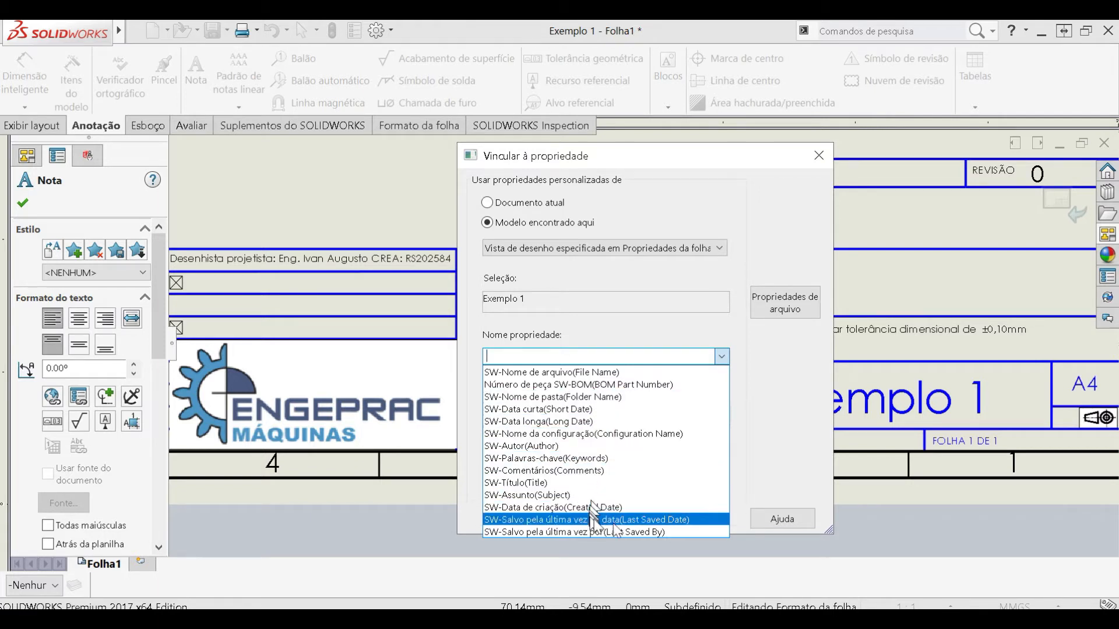
pyautogui.click(757, 420)
# - Add PartNo and Revisão as configuration-specific text properties in the file properties, then leave the copied note without linking it
pyautogui.click(785, 309)
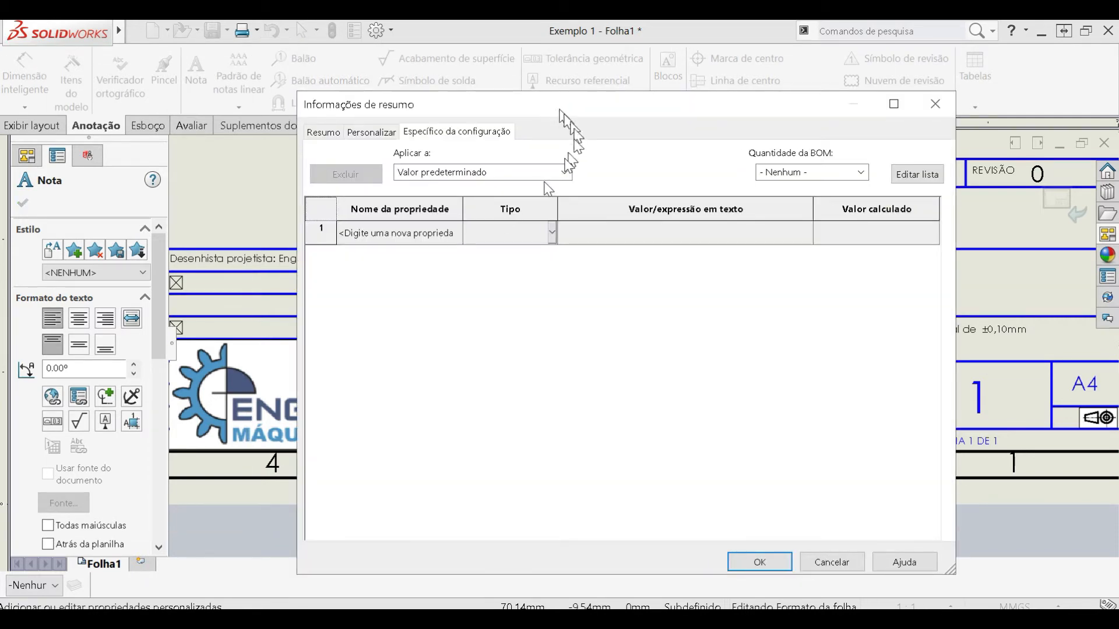
pyautogui.click(432, 234)
pyautogui.click(457, 235)
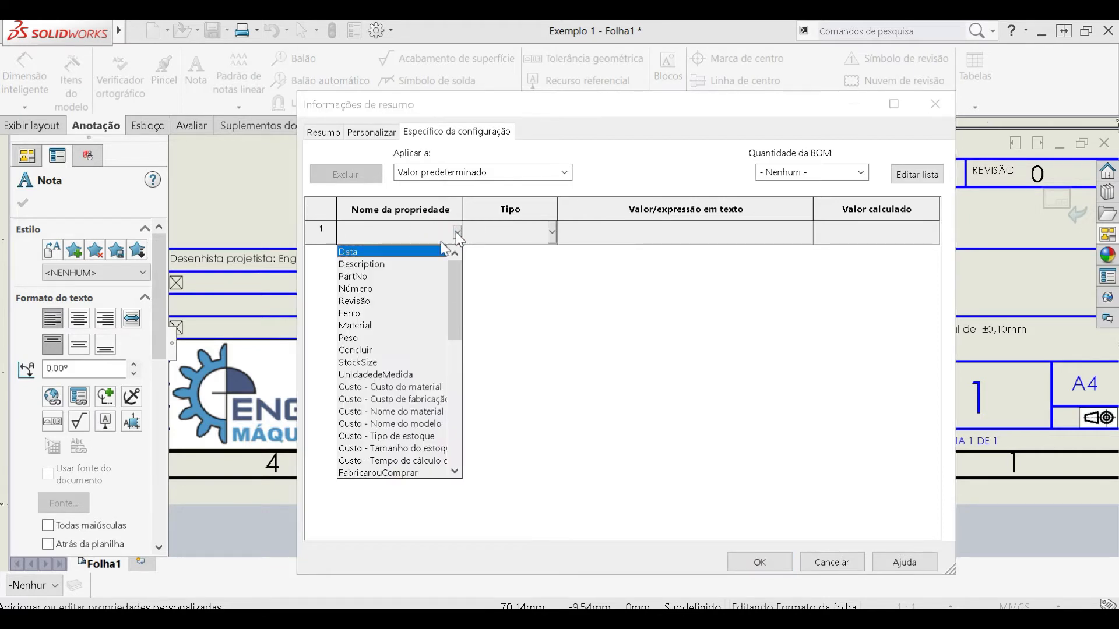
pyautogui.click(354, 277)
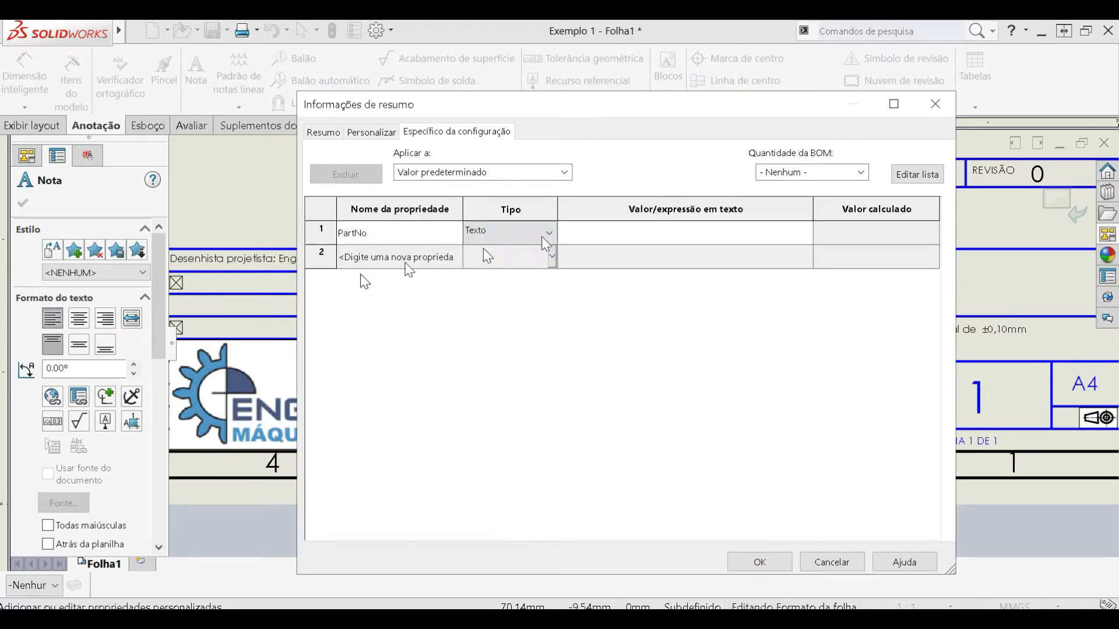
pyautogui.click(423, 256)
pyautogui.click(457, 257)
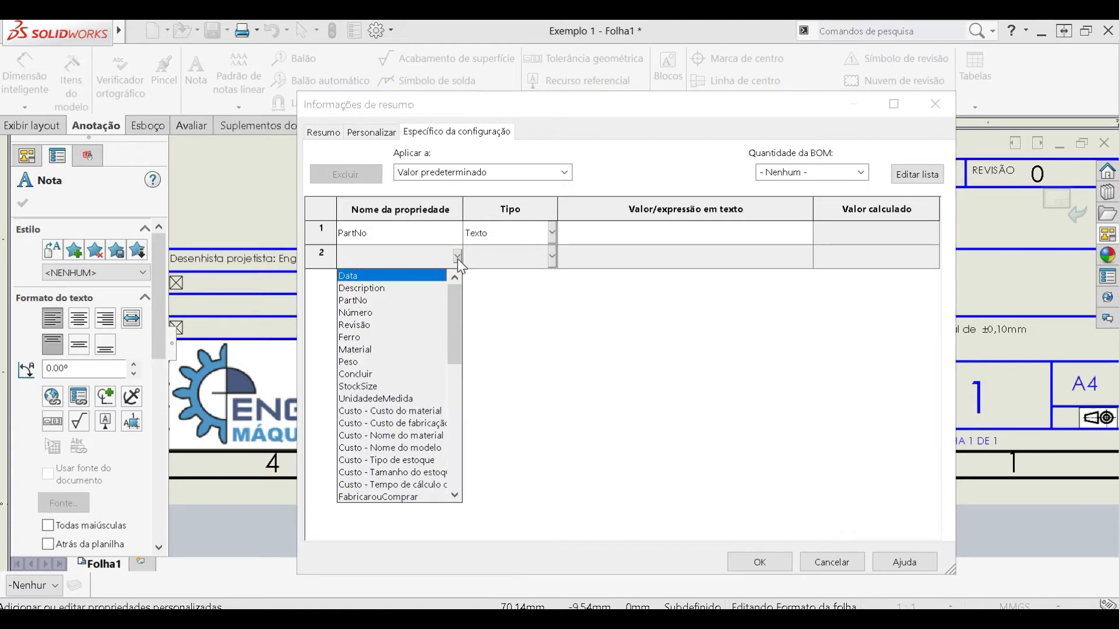
pyautogui.click(362, 326)
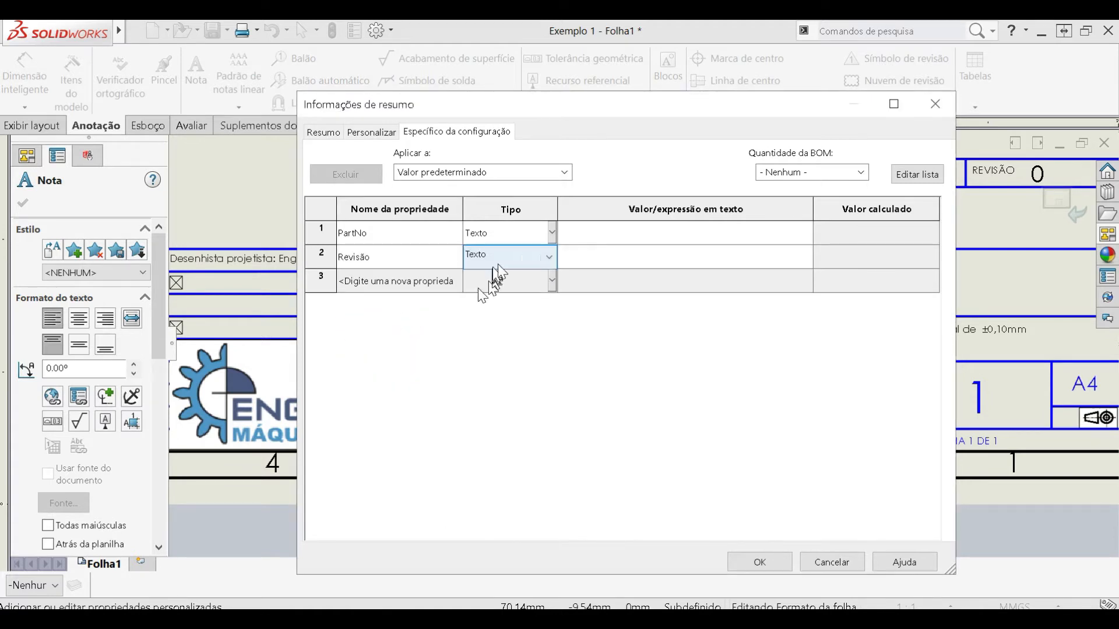
pyautogui.click(602, 233)
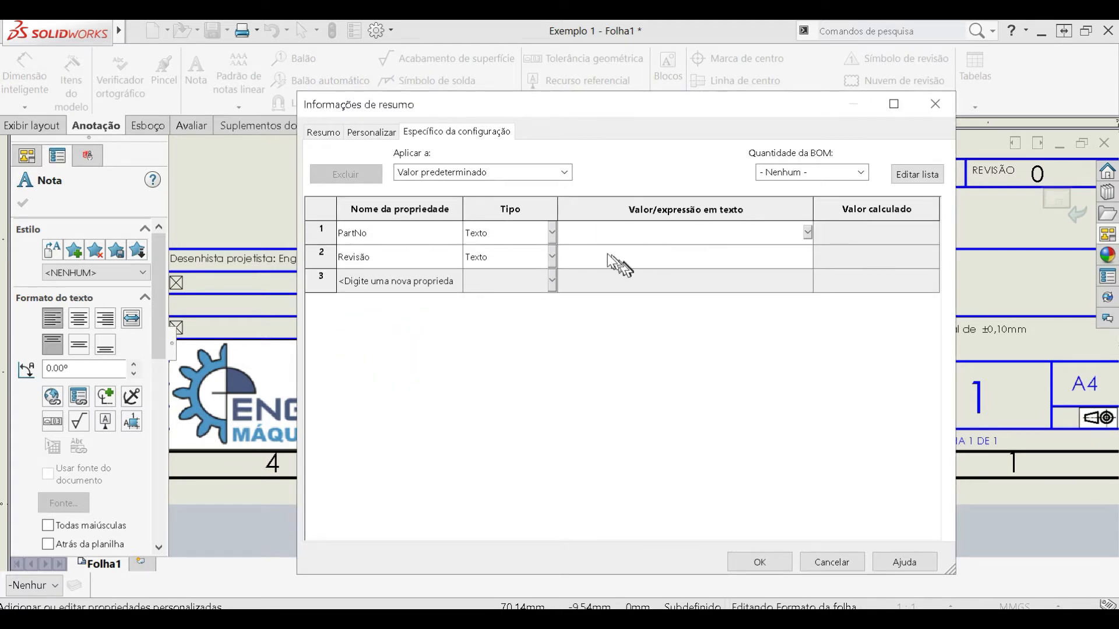
pyautogui.click(760, 562)
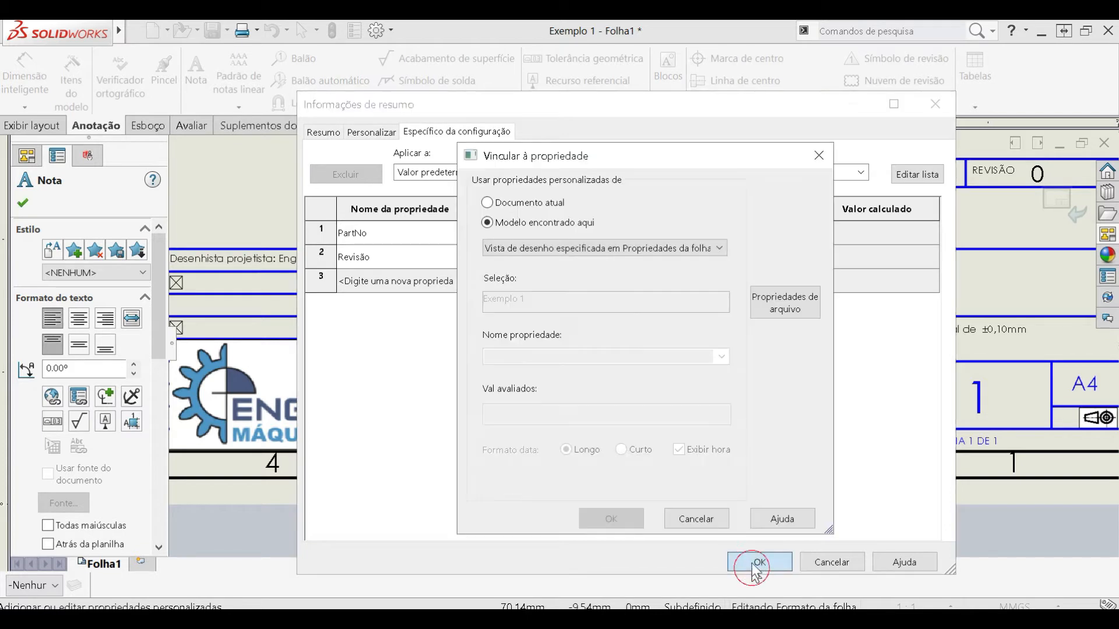
pyautogui.click(821, 158)
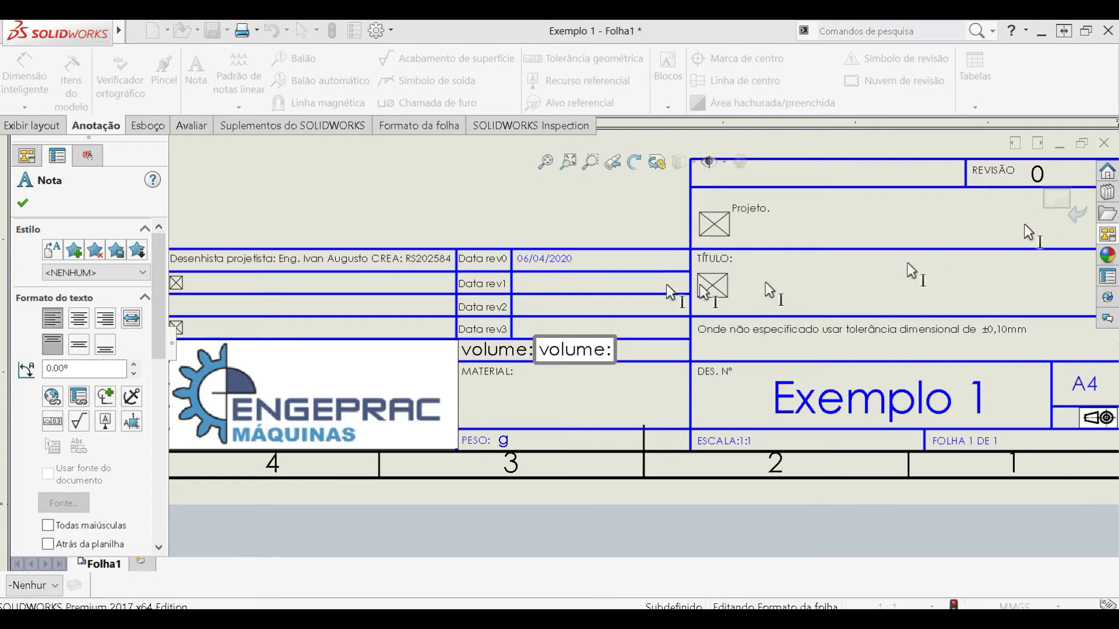
pyautogui.press('Escape')
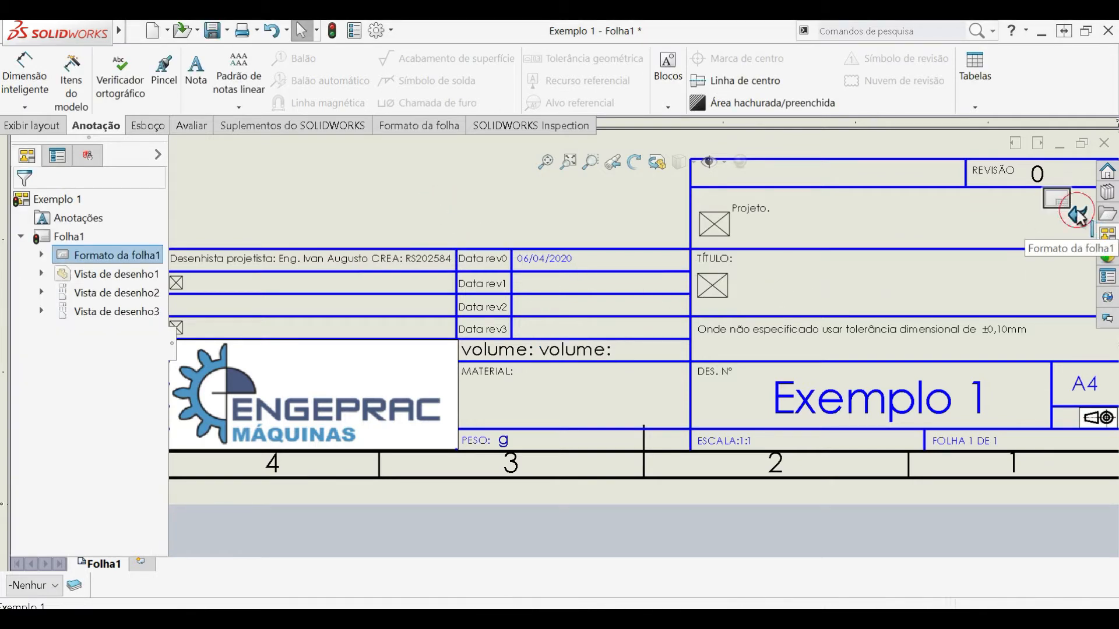
# - Exit sheet format editing and select the slotted drawing view with the 70 mm dimension
pyautogui.click(1056, 198)
pyautogui.scroll(5, 745, 278)
pyautogui.scroll(4, 745, 278)
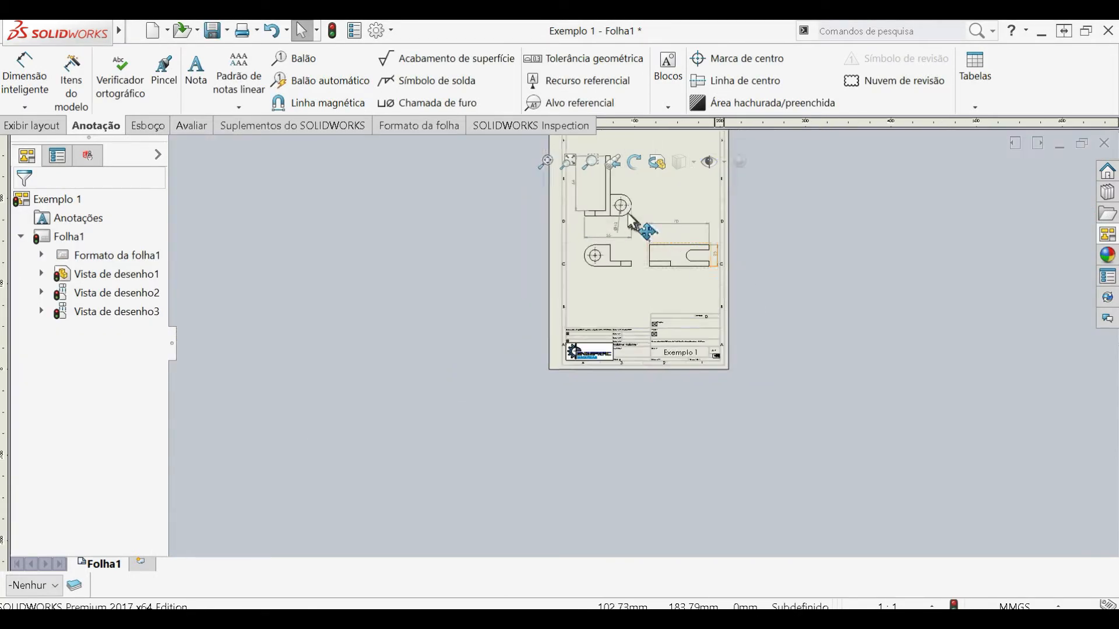
pyautogui.scroll(-3, 632, 214)
pyautogui.click(675, 308)
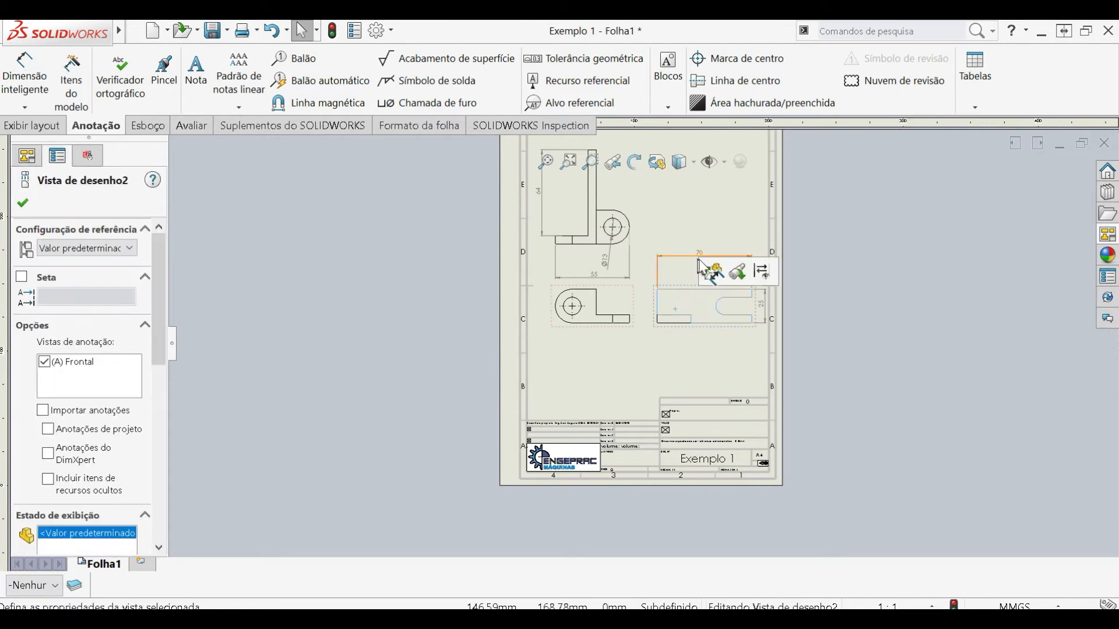
# - Open the part from the selected drawing view, check its configuration-specific file properties, and return to the drawing without changing them
pyautogui.click(707, 272)
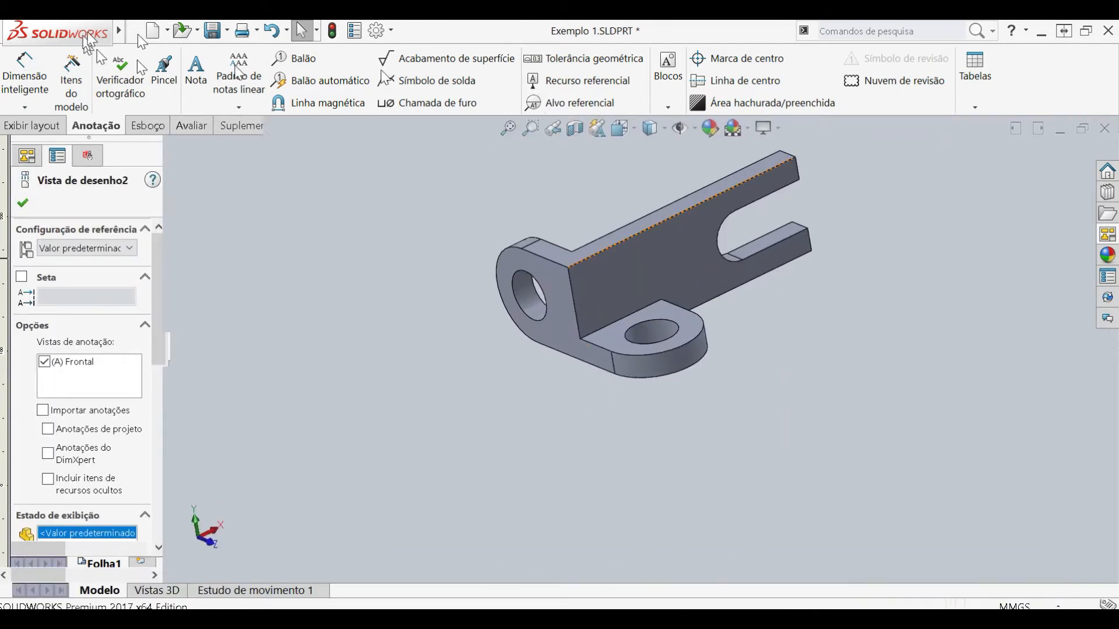
pyautogui.click(353, 32)
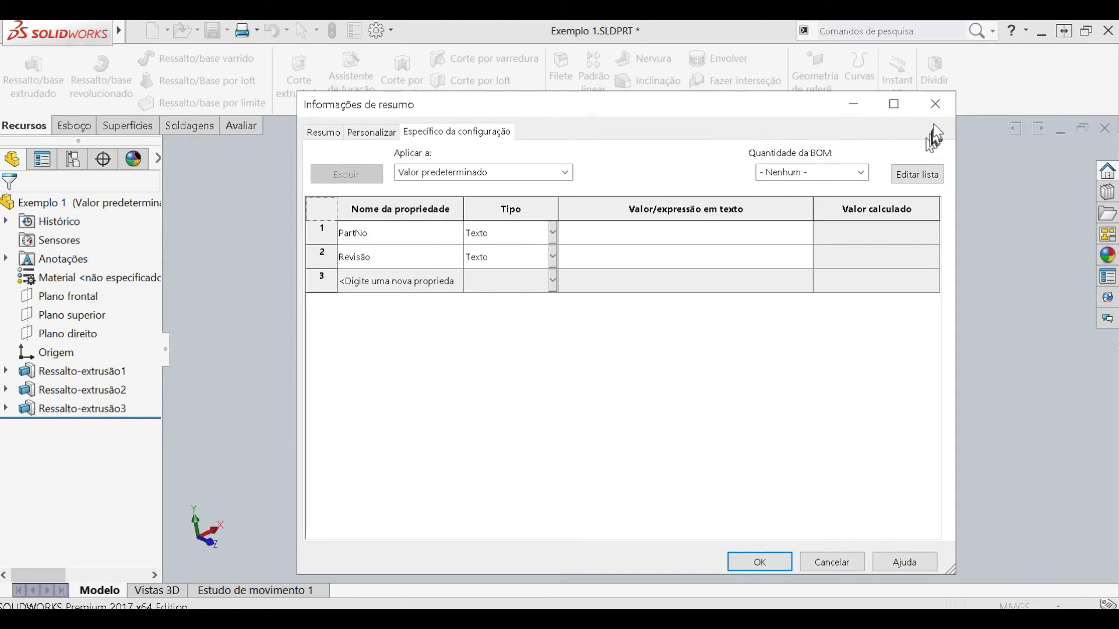
pyautogui.click(935, 104)
pyautogui.click(1061, 131)
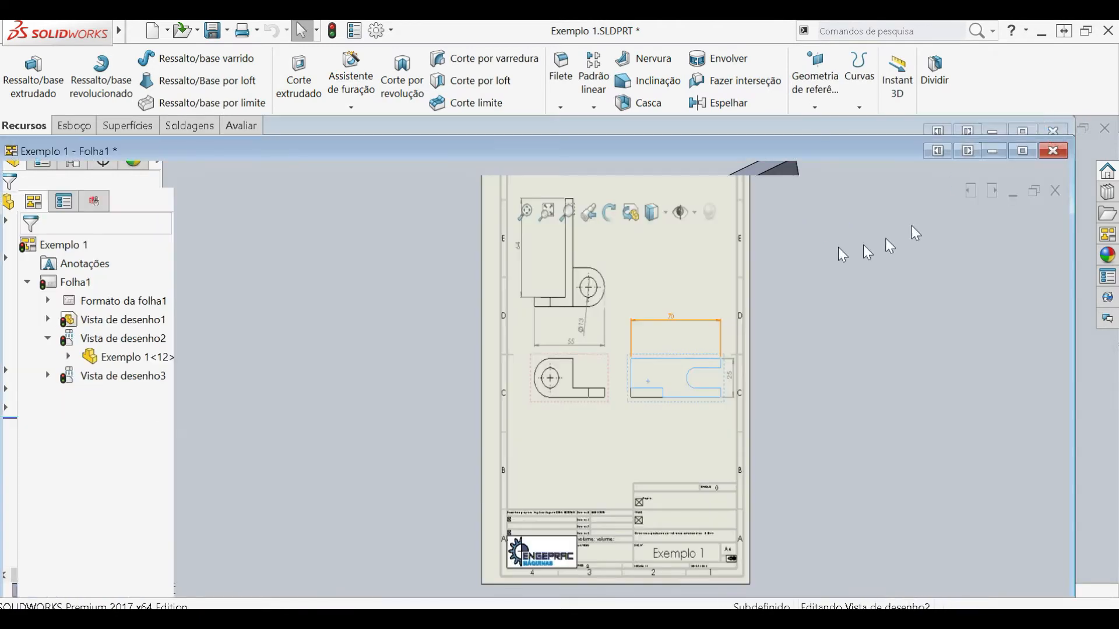
pyautogui.click(1015, 153)
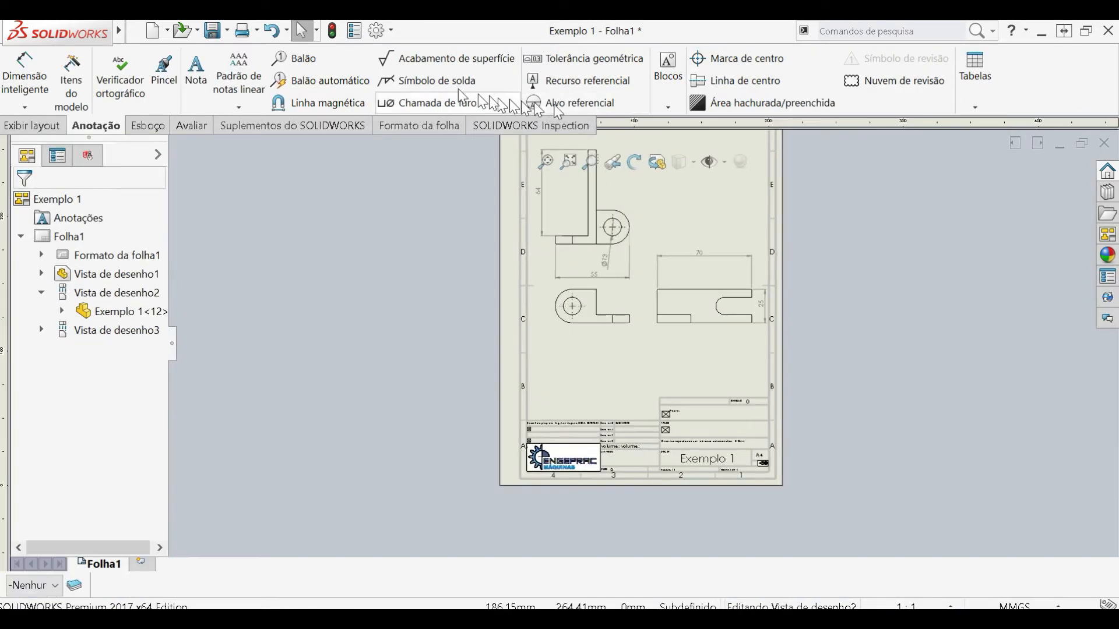
# - Examine the custom properties in the drawing's own file properties, then close them without adding any
pyautogui.click(353, 33)
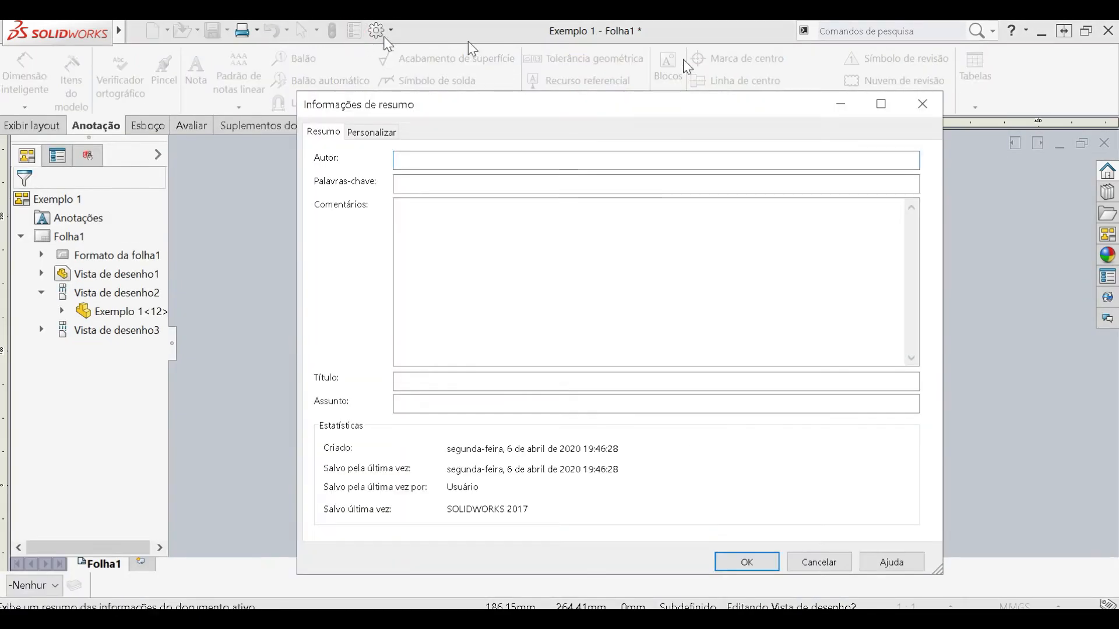
pyautogui.click(392, 133)
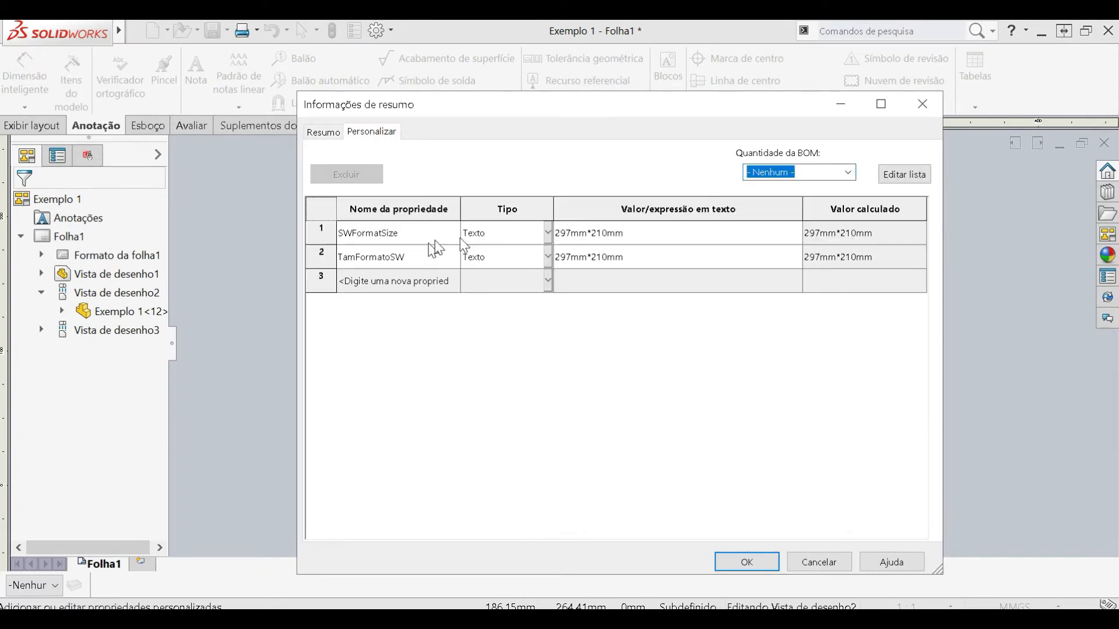
pyautogui.click(548, 281)
pyautogui.click(551, 284)
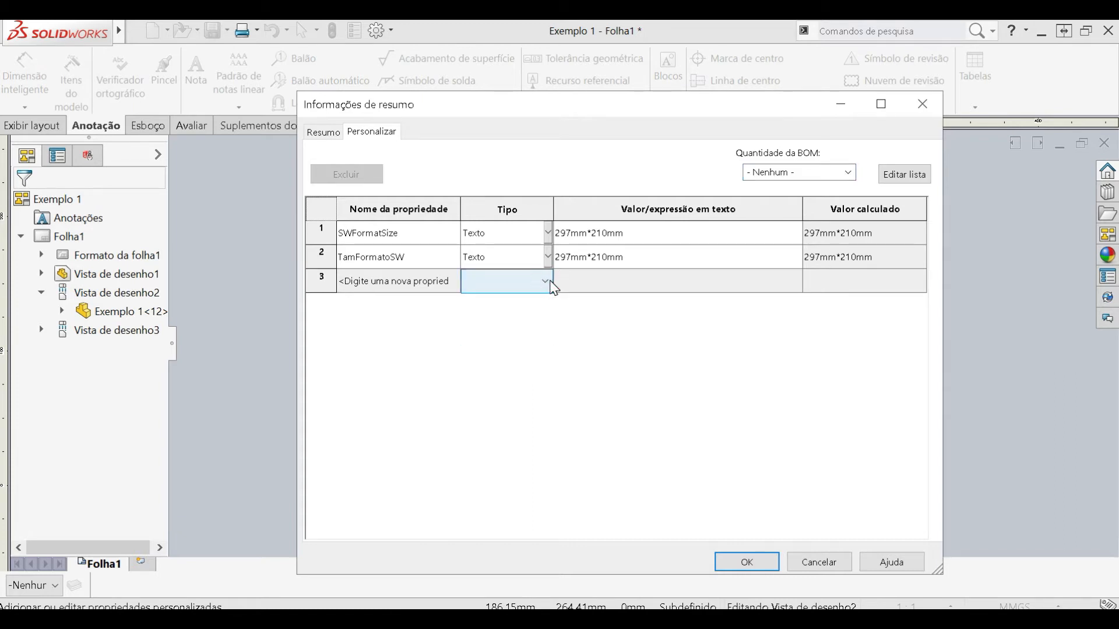
pyautogui.moveTo(749, 105); pyautogui.dragTo(985, 102)
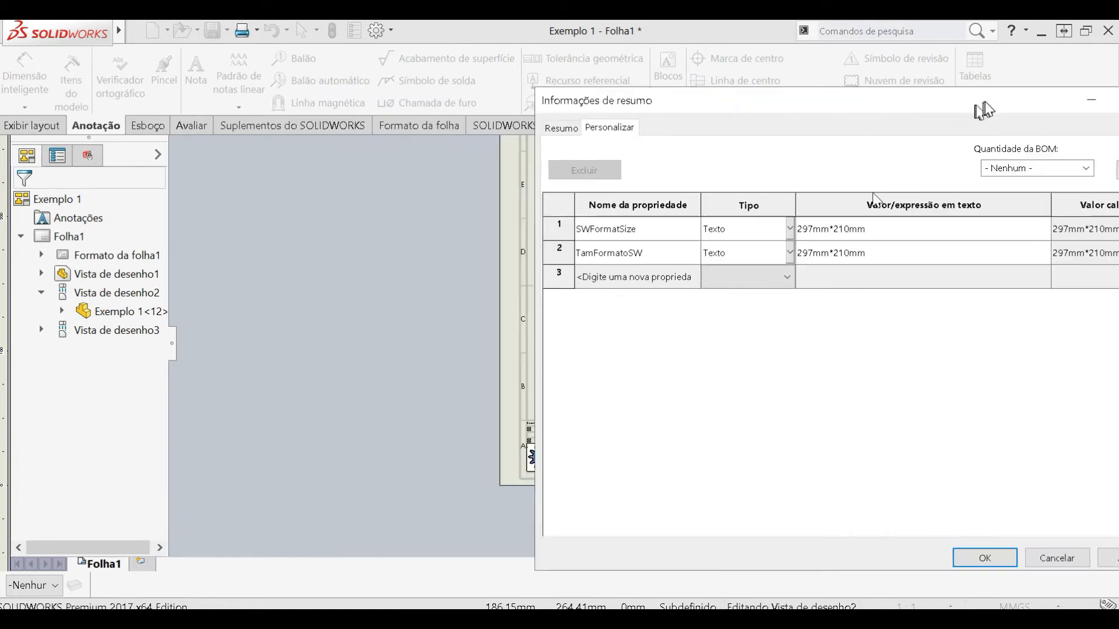
pyautogui.moveTo(724, 92); pyautogui.dragTo(453, 358)
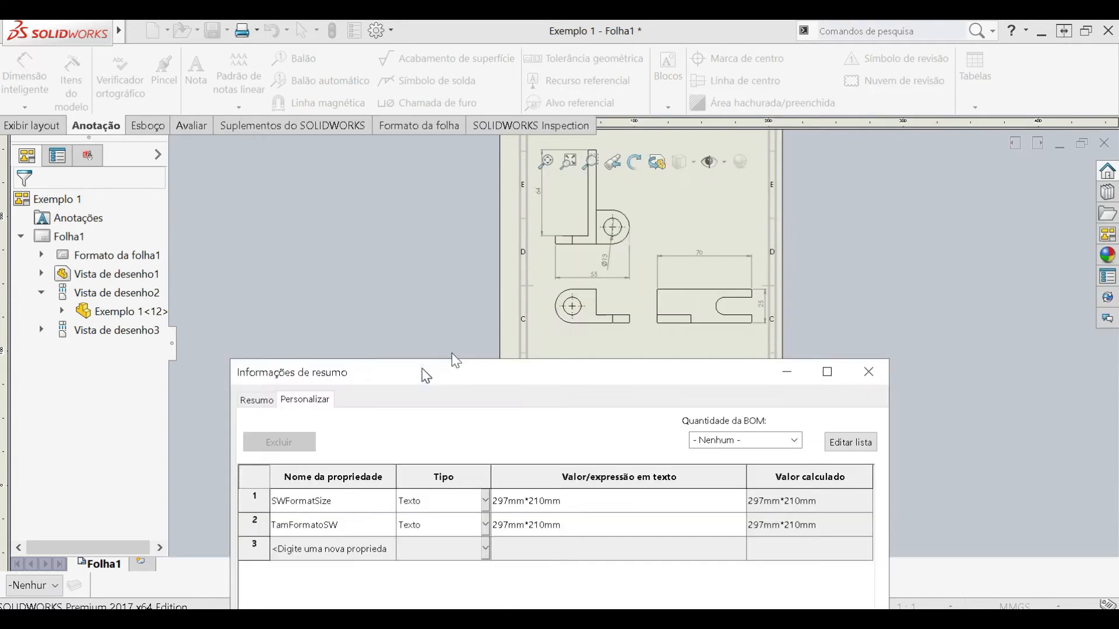
pyautogui.moveTo(545, 371); pyautogui.dragTo(925, 134)
pyautogui.moveTo(1110, 135)
pyautogui.mouseDown()
pyautogui.moveTo(878, 109)
pyautogui.moveTo(320, 240)
pyautogui.moveTo(755, 162)
pyautogui.moveTo(725, 69)
pyautogui.mouseUp()
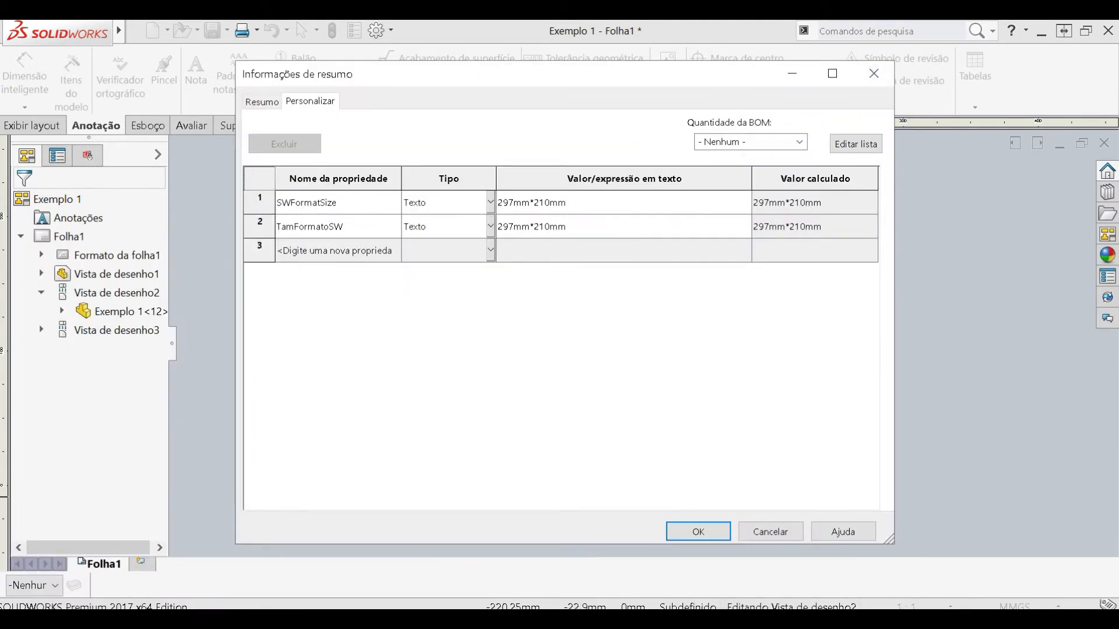
pyautogui.click(874, 73)
# - Switch to the Exemplo 1 part window and add a custom property named volume in its file properties
pyautogui.click(1060, 142)
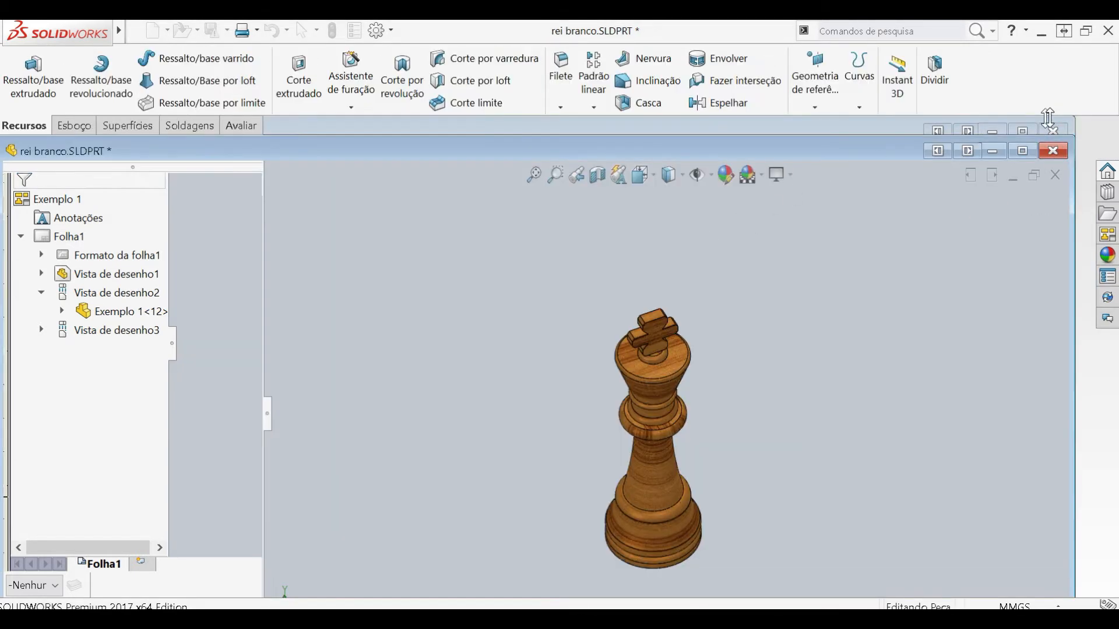
pyautogui.click(1054, 152)
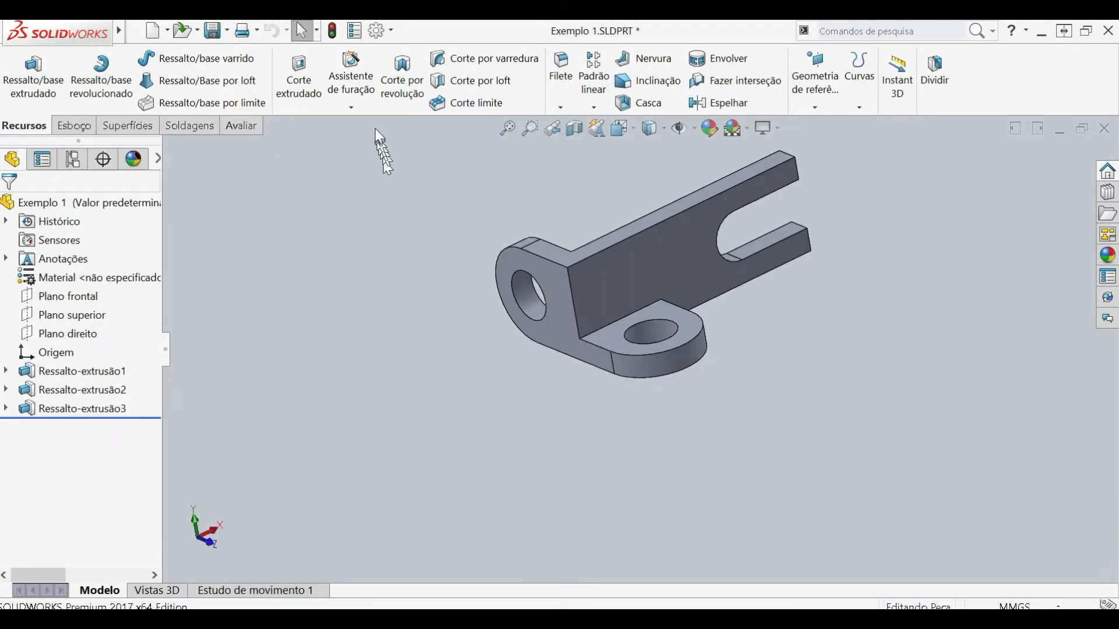
pyautogui.click(354, 30)
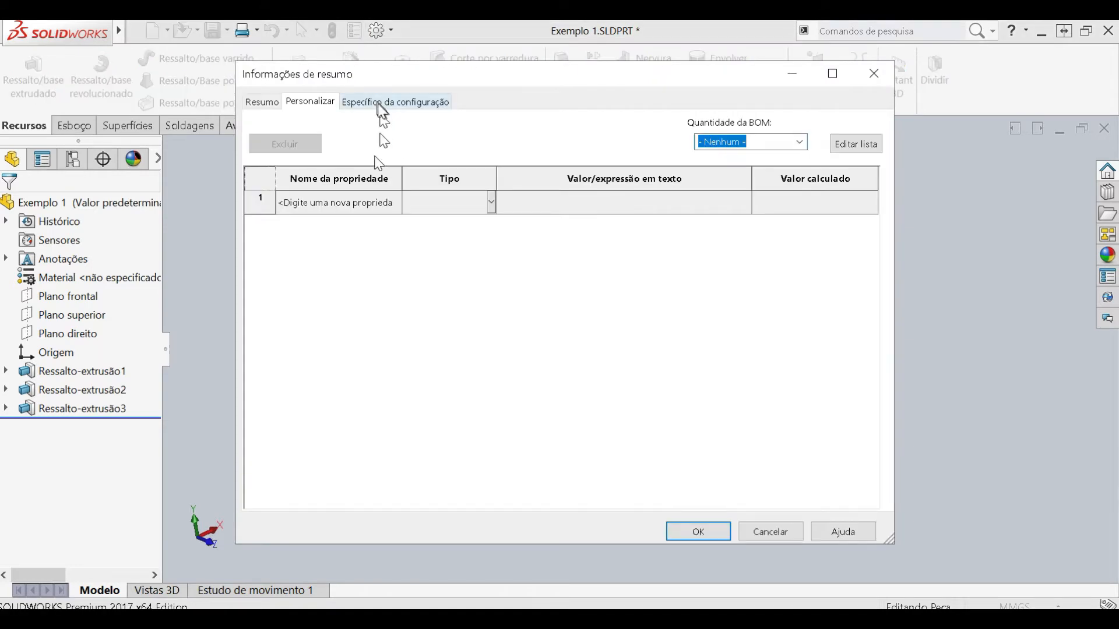
pyautogui.click(382, 204)
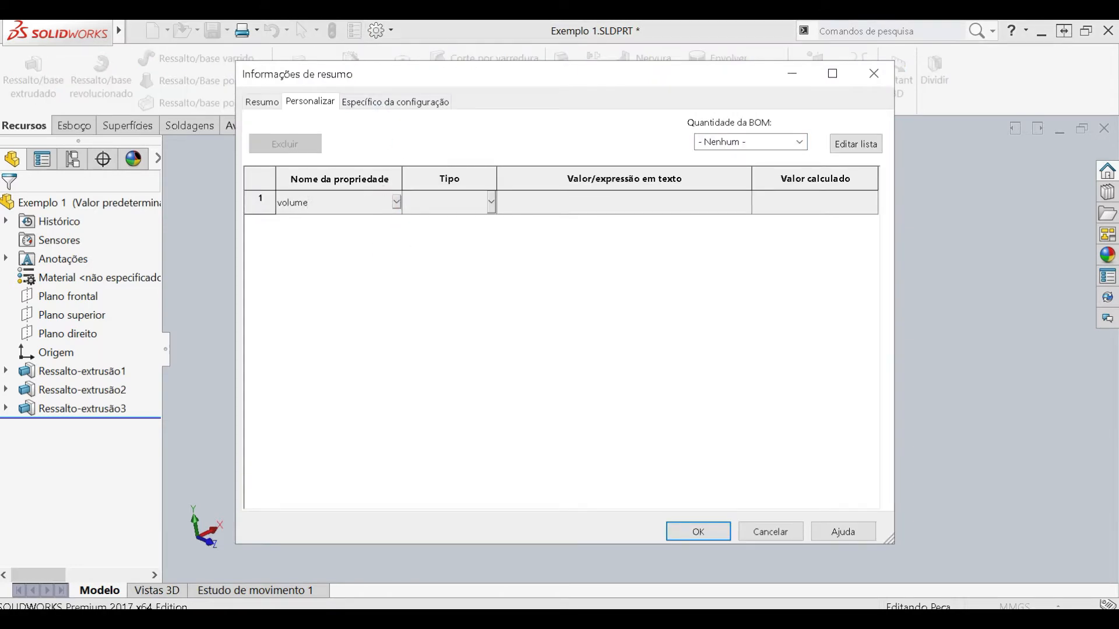
# - Try to make the volume property a Número type and assign the Volume expression as its value
pyautogui.click(446, 204)
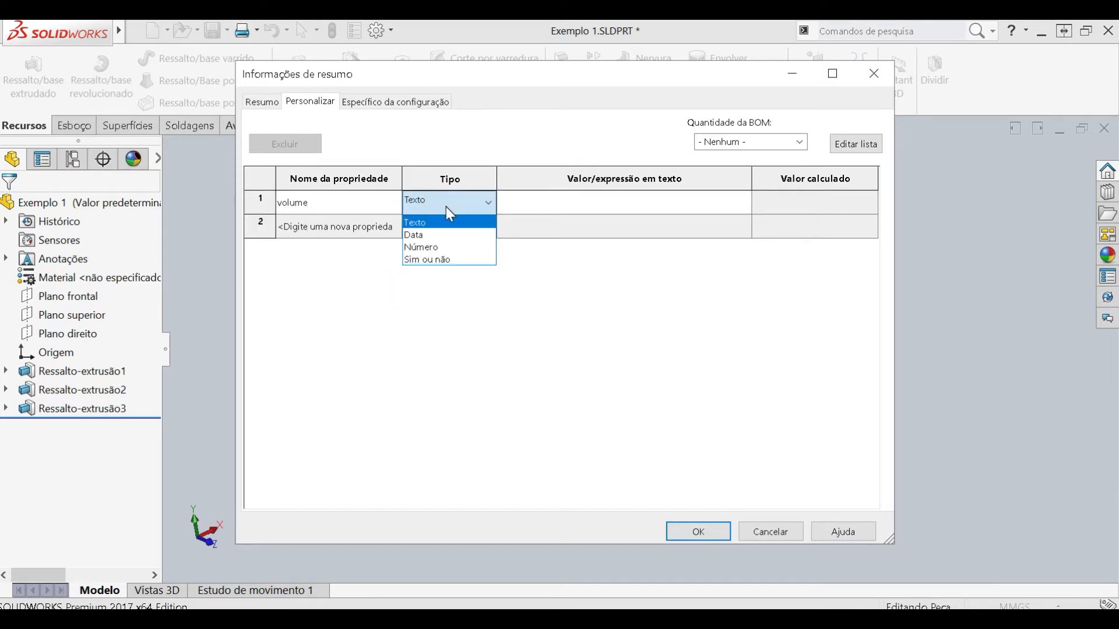
pyautogui.click(447, 247)
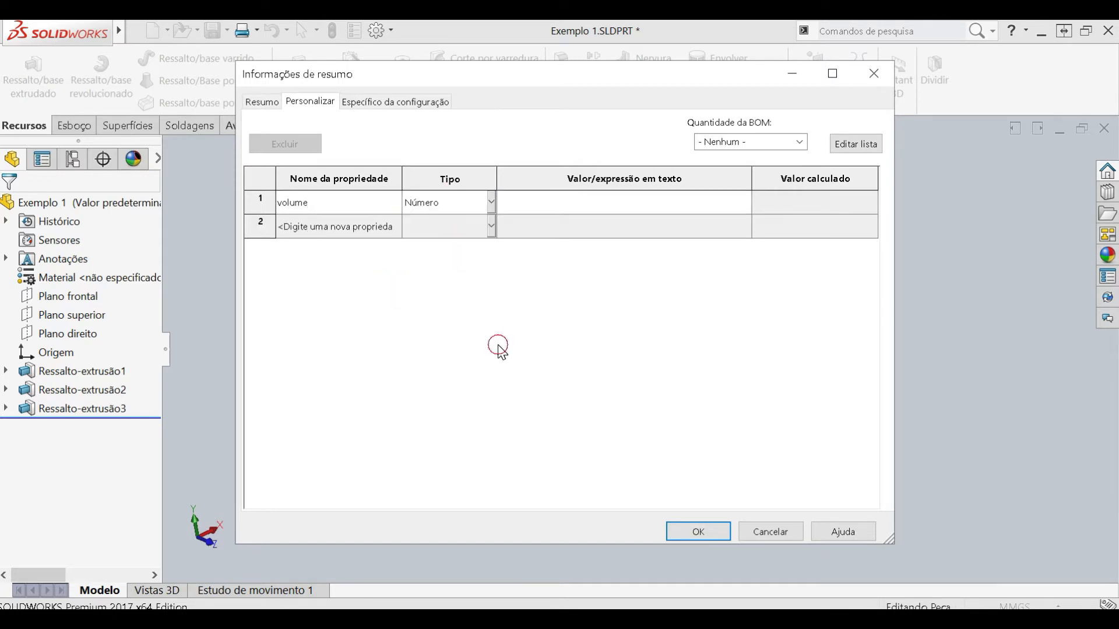
pyautogui.click(498, 345)
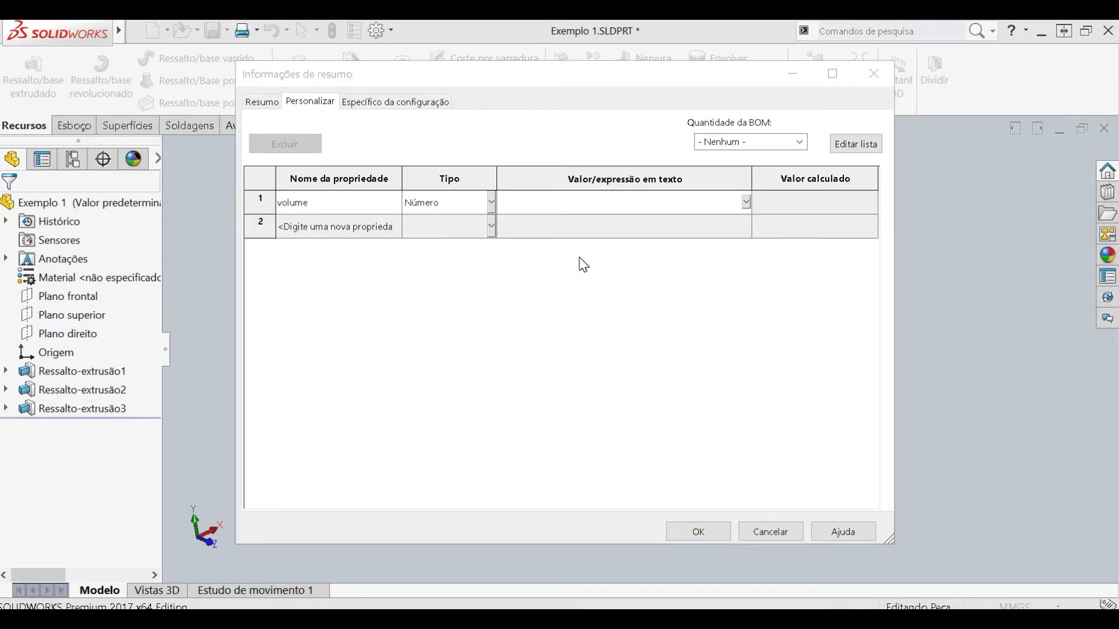
pyautogui.click(746, 203)
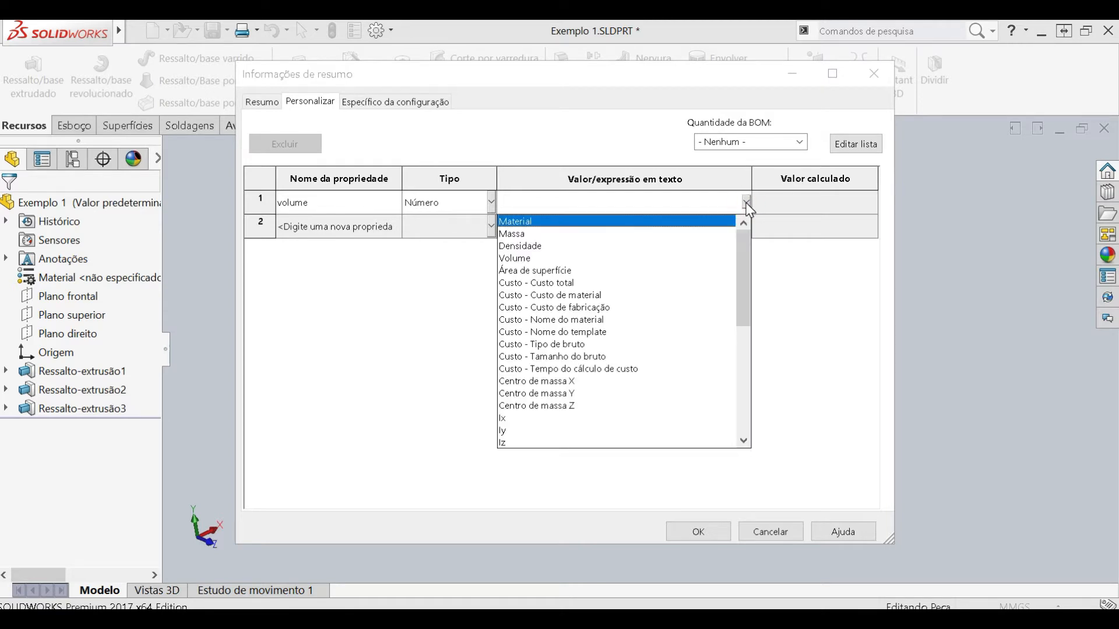
pyautogui.click(514, 259)
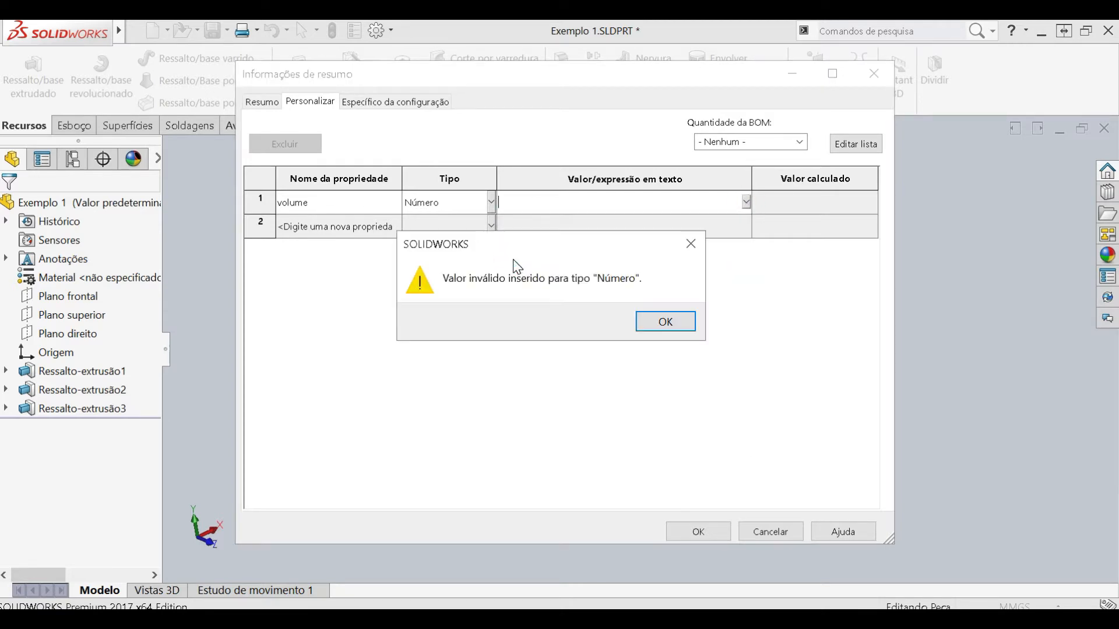
pyautogui.click(677, 320)
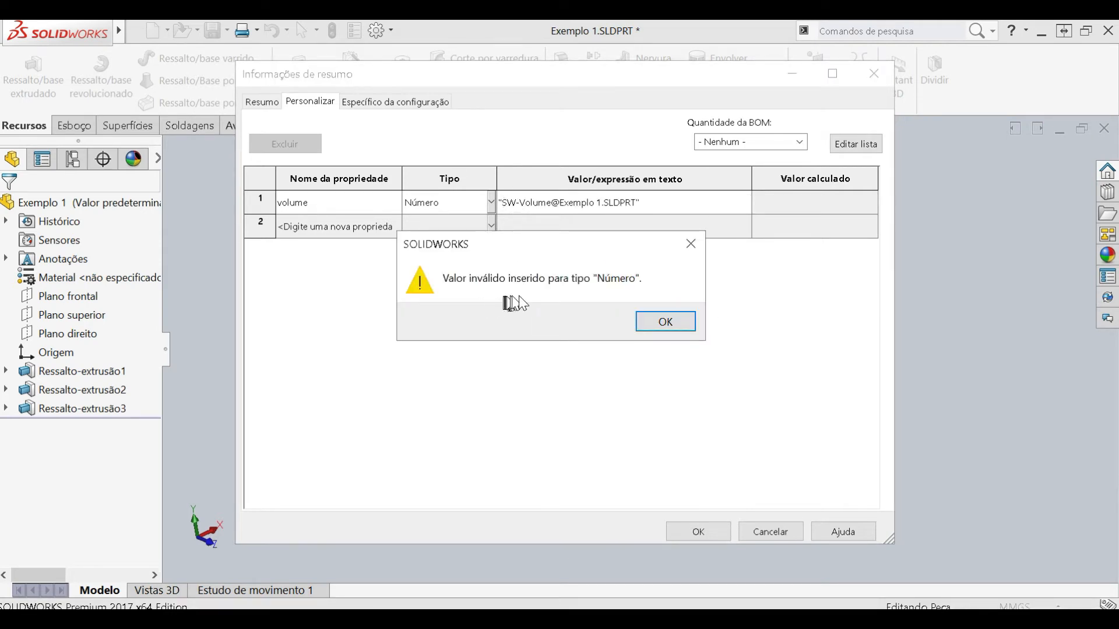
pyautogui.click(652, 322)
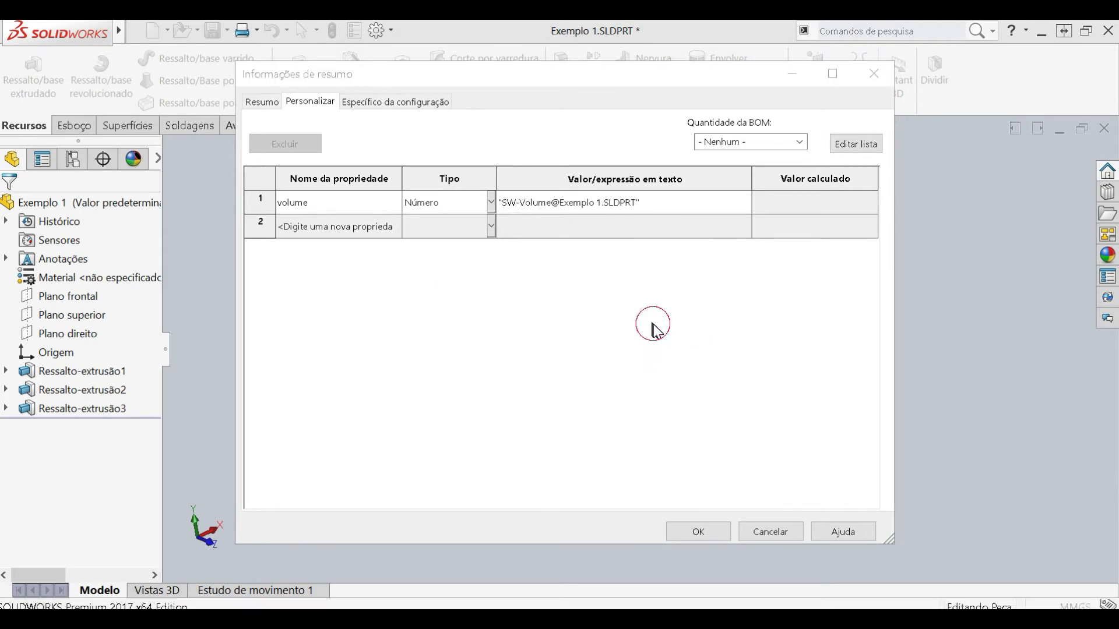
# - Set the volume property's type to Texto and assign the part's Volume expression, "SW-Volume@Exemplo 1.SLDPRT", as its value
pyautogui.click(493, 205)
pyautogui.click(463, 219)
pyautogui.click(625, 203)
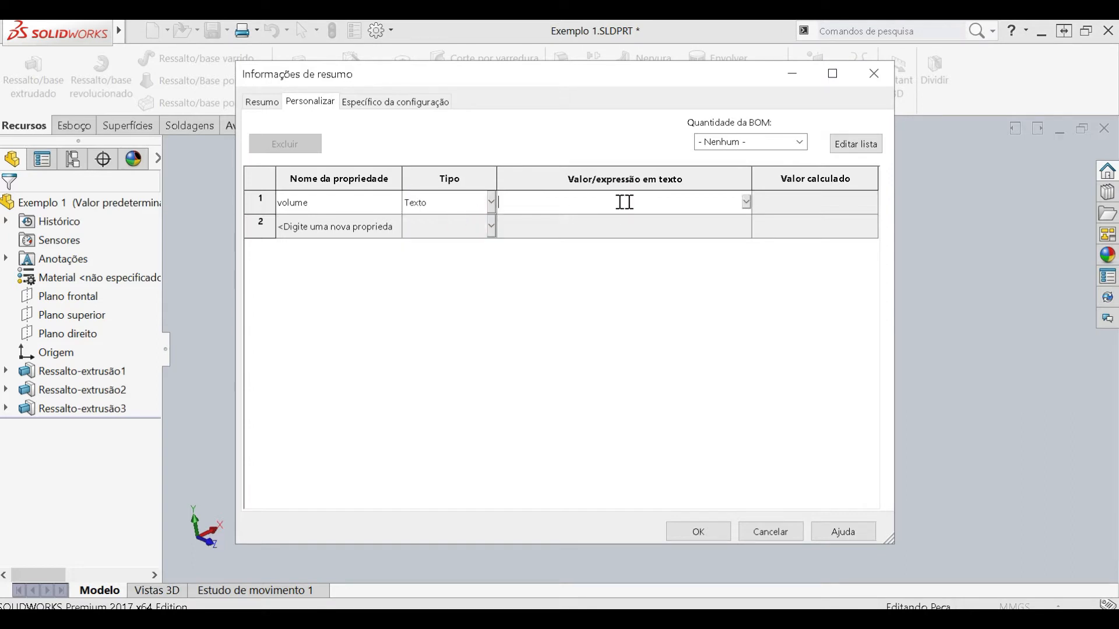
pyautogui.click(746, 202)
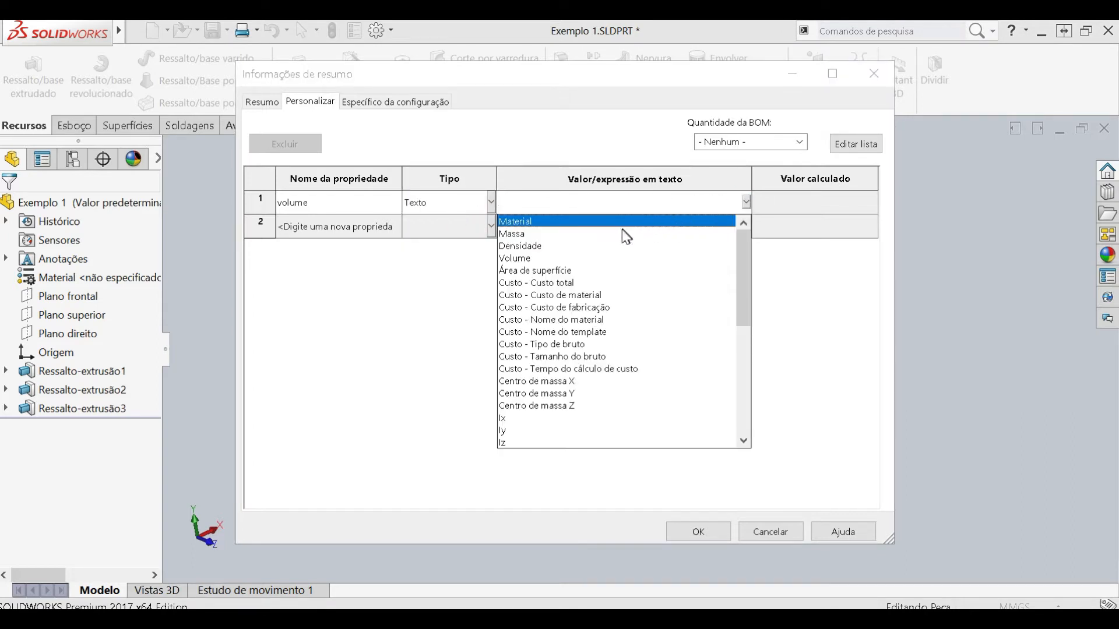
pyautogui.click(591, 260)
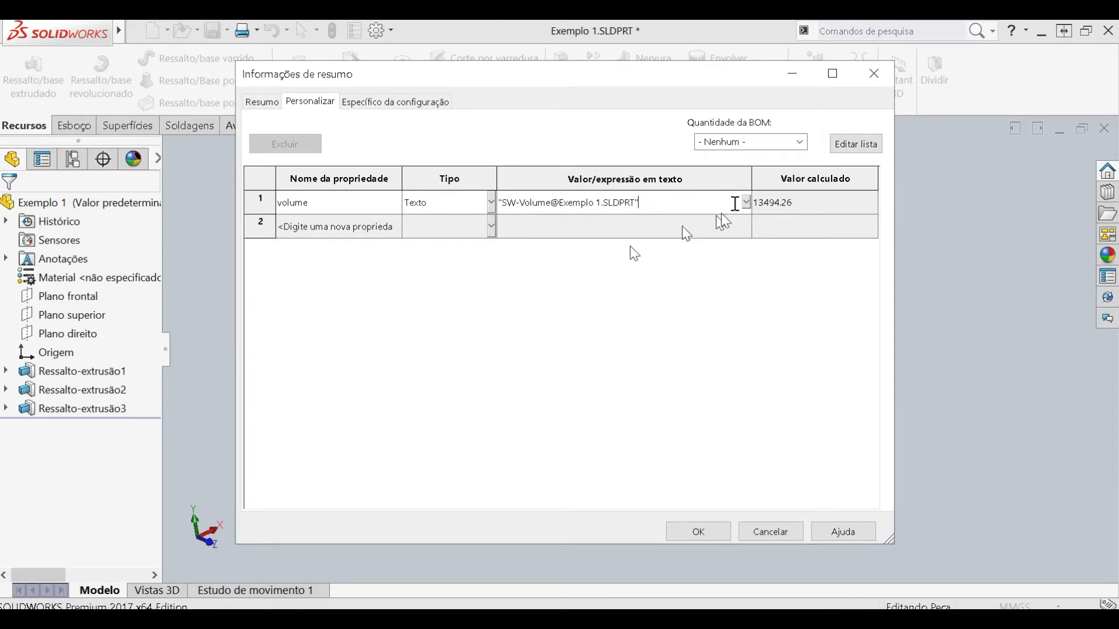
pyautogui.hotkey('ctrl', 'a')
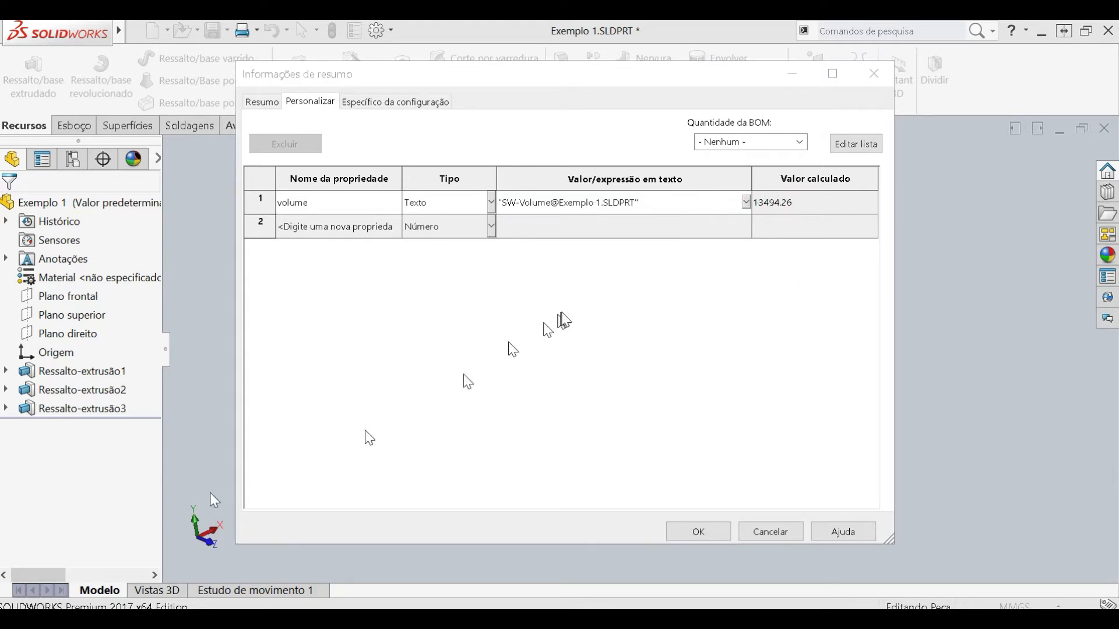
pyautogui.click(692, 199)
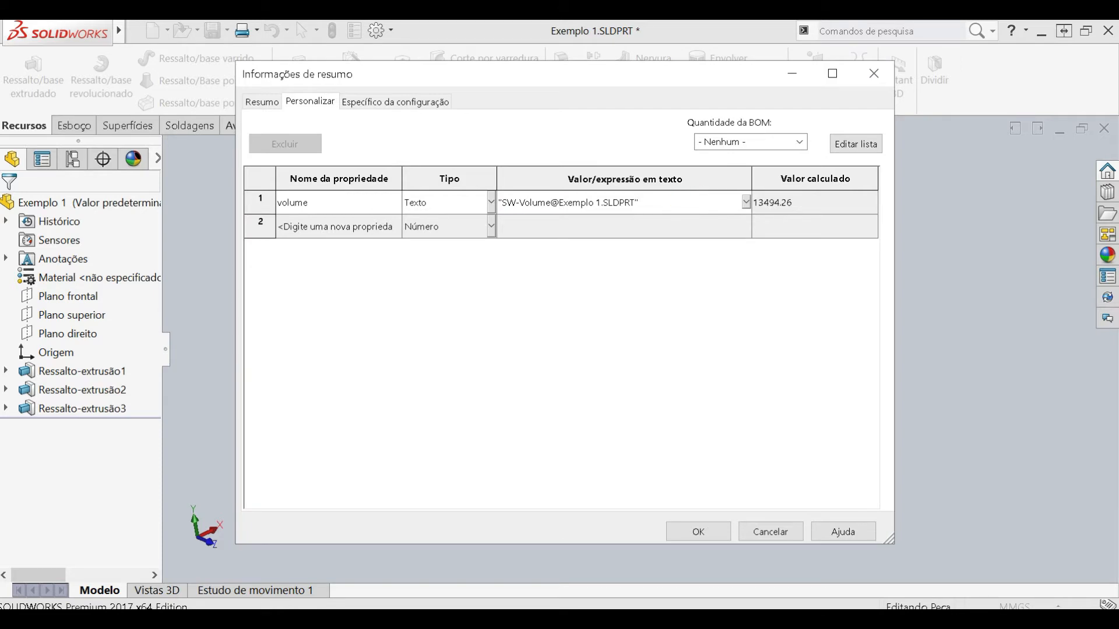
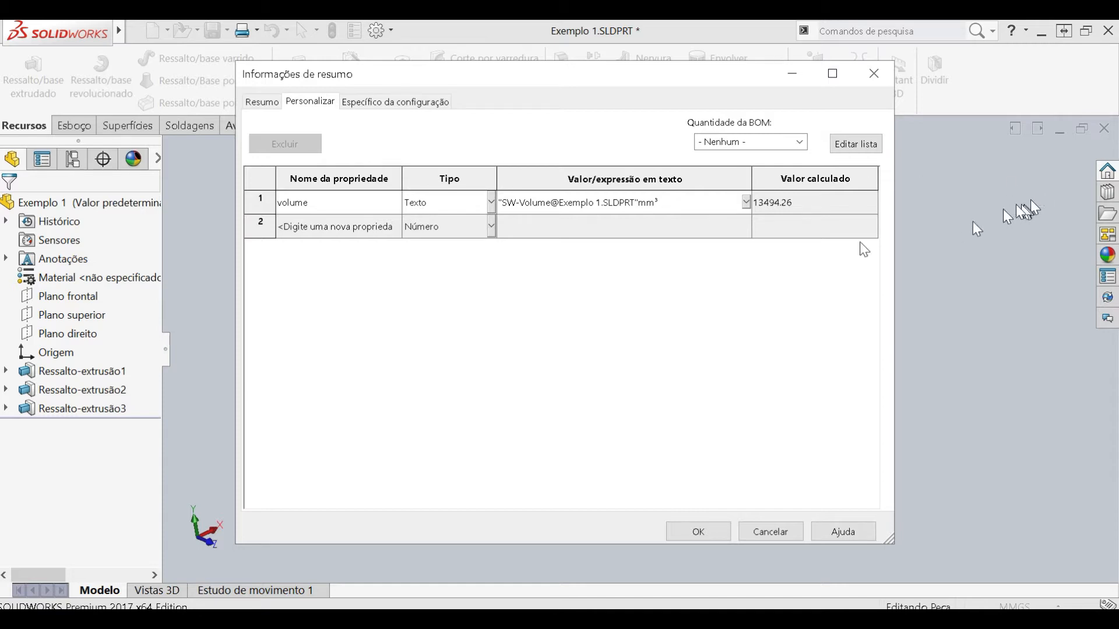
# - Accept the volume property's expression with the mm³ unit in the part's file properties and return to the Exemplo 1 drawing
pyautogui.hotkey('ctrl', 'a')
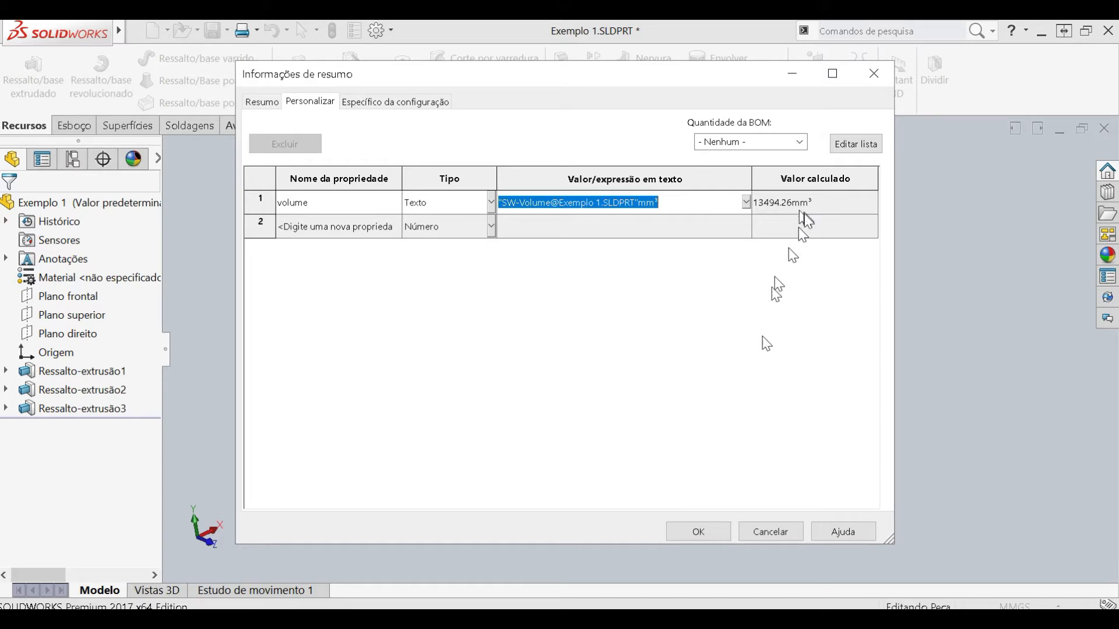
pyautogui.click(686, 538)
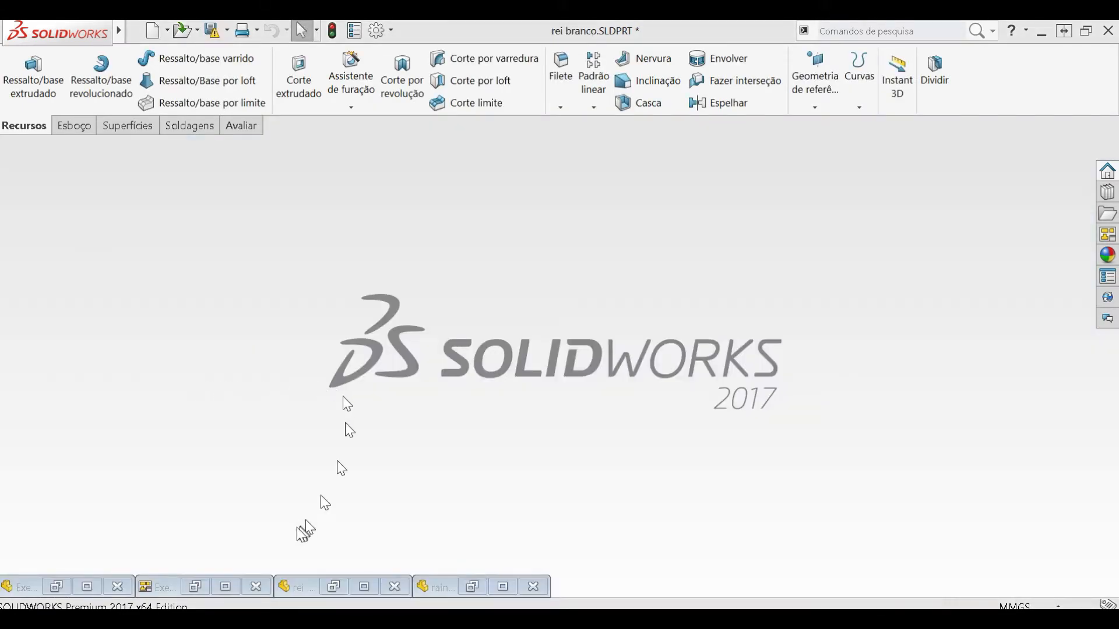
pyautogui.click(233, 581)
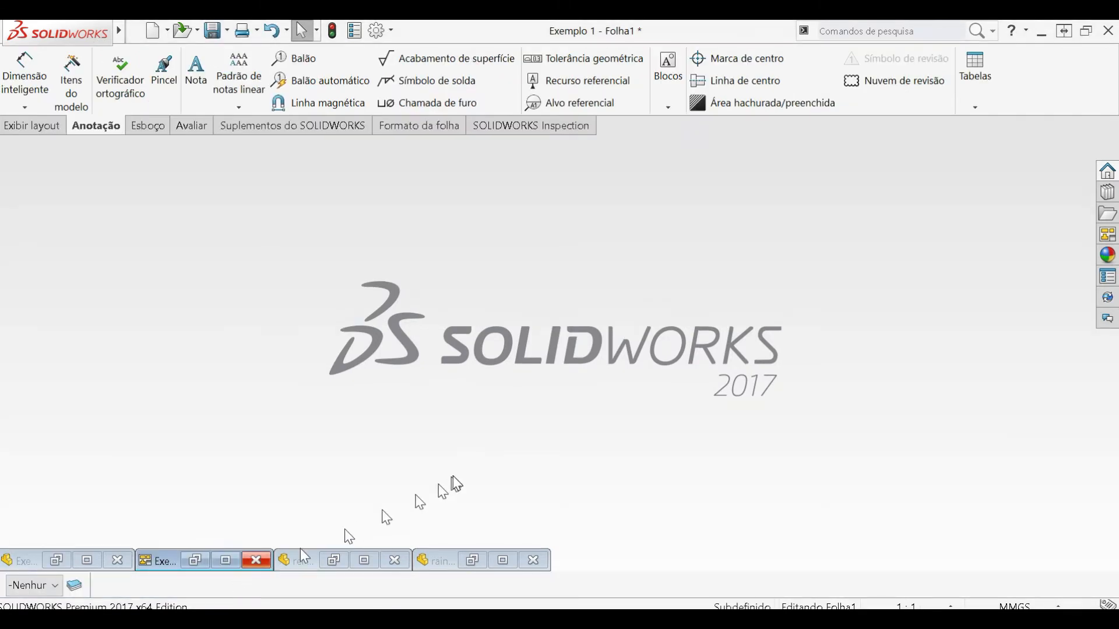
pyautogui.click(218, 564)
# - Open the sheet format of Folha1 for editing
pyautogui.scroll(-5, 675, 348)
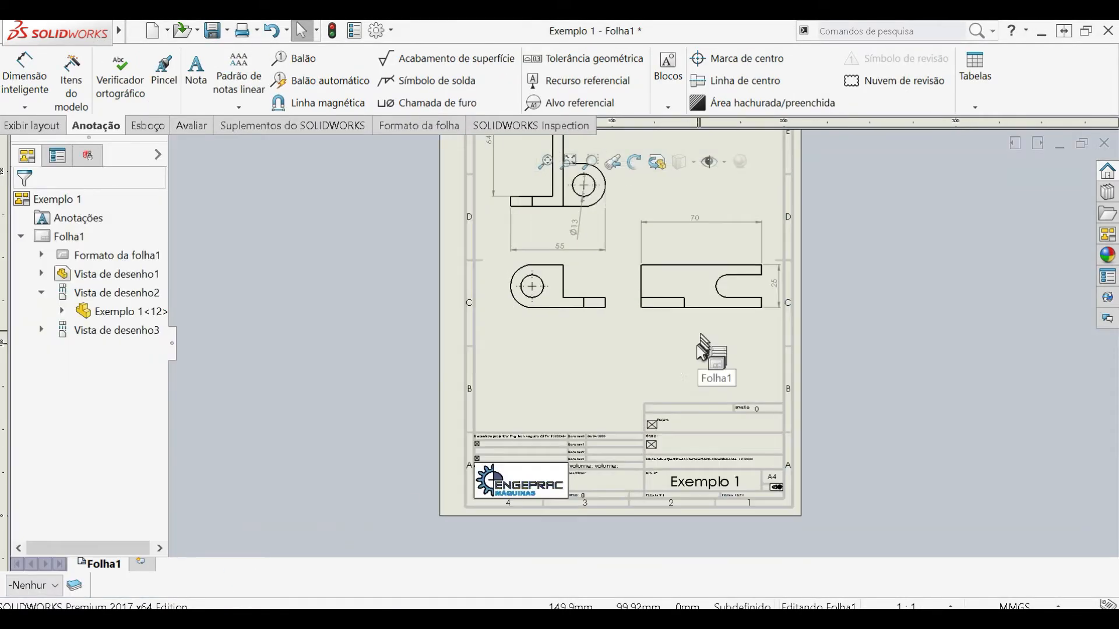
pyautogui.rightClick(556, 348)
pyautogui.click(594, 322)
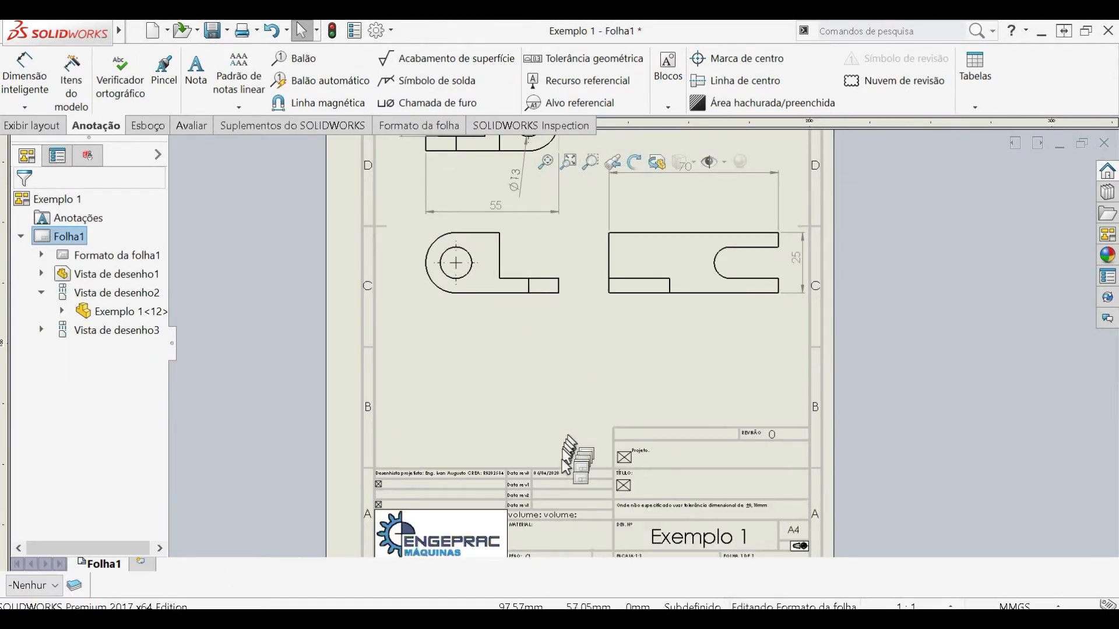
# - Link the second "volume:" note in the title block to the model's volume property, using the drawing view specified in the sheet properties
pyautogui.scroll(-3, 564, 466)
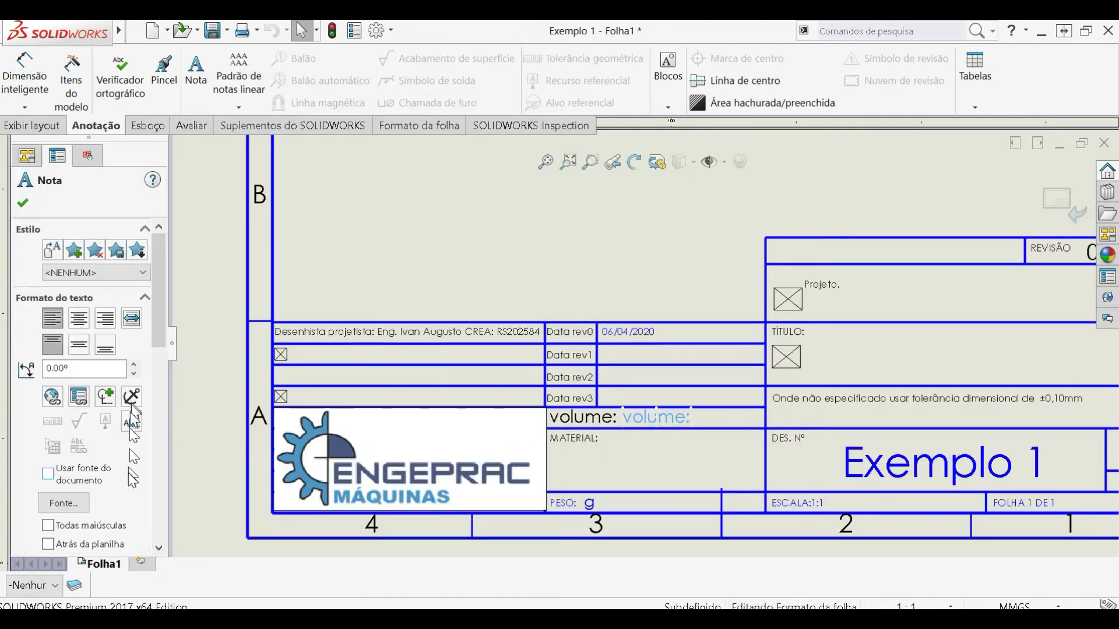
pyautogui.click(81, 397)
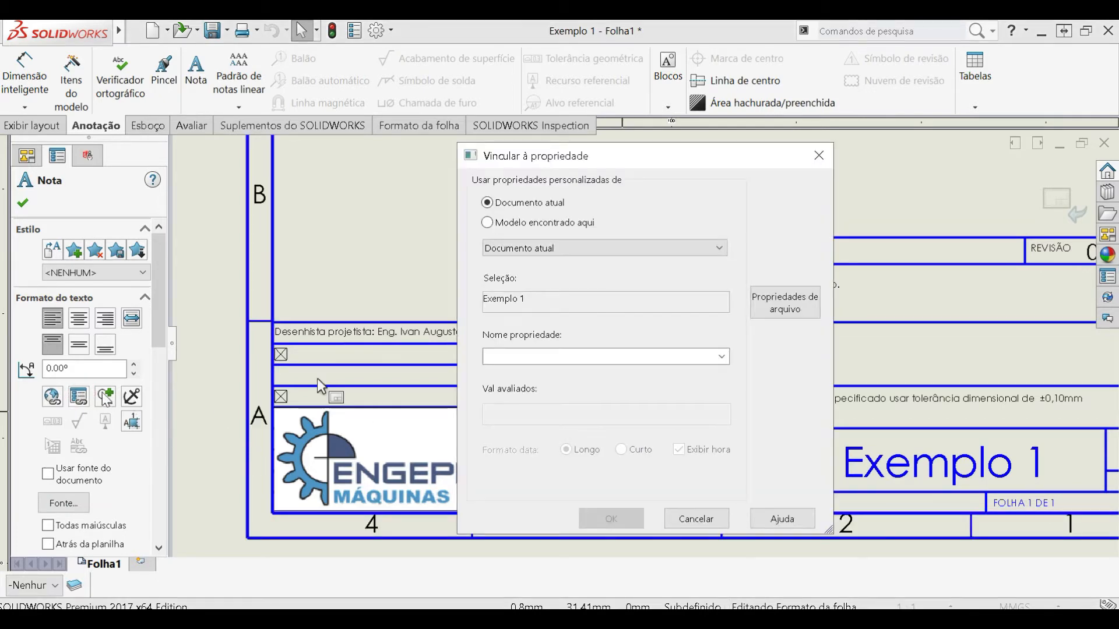
pyautogui.click(508, 225)
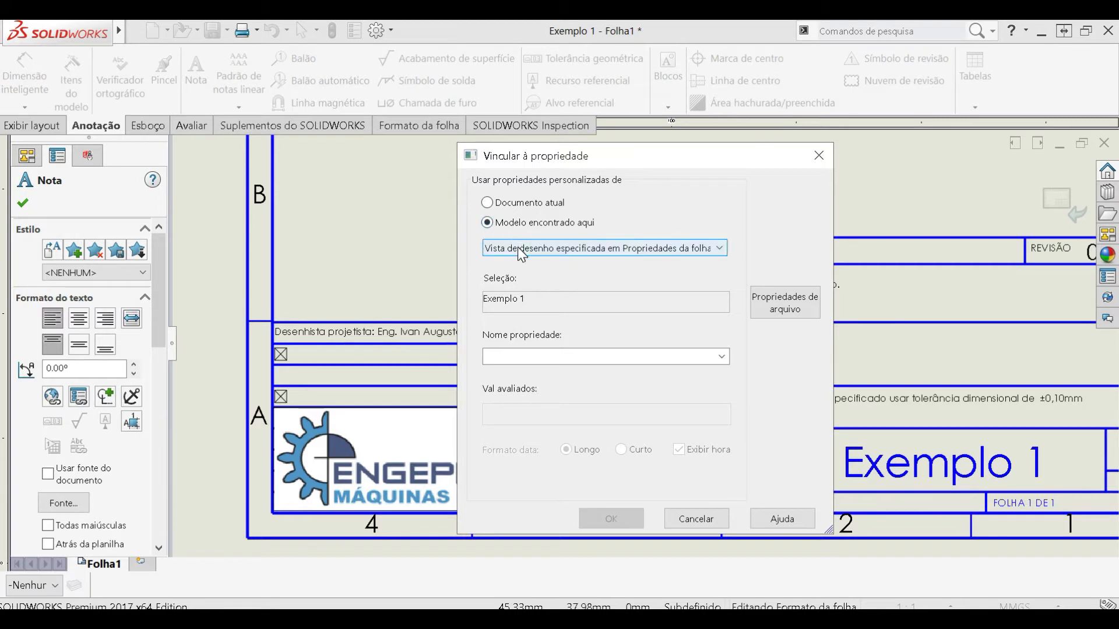
pyautogui.click(521, 250)
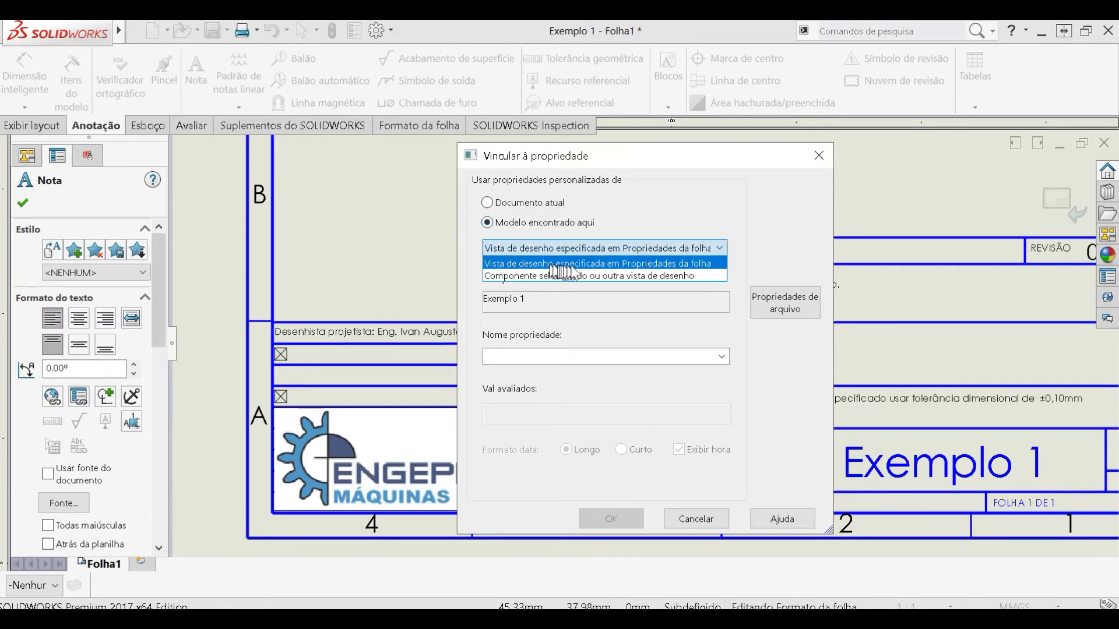
pyautogui.click(661, 264)
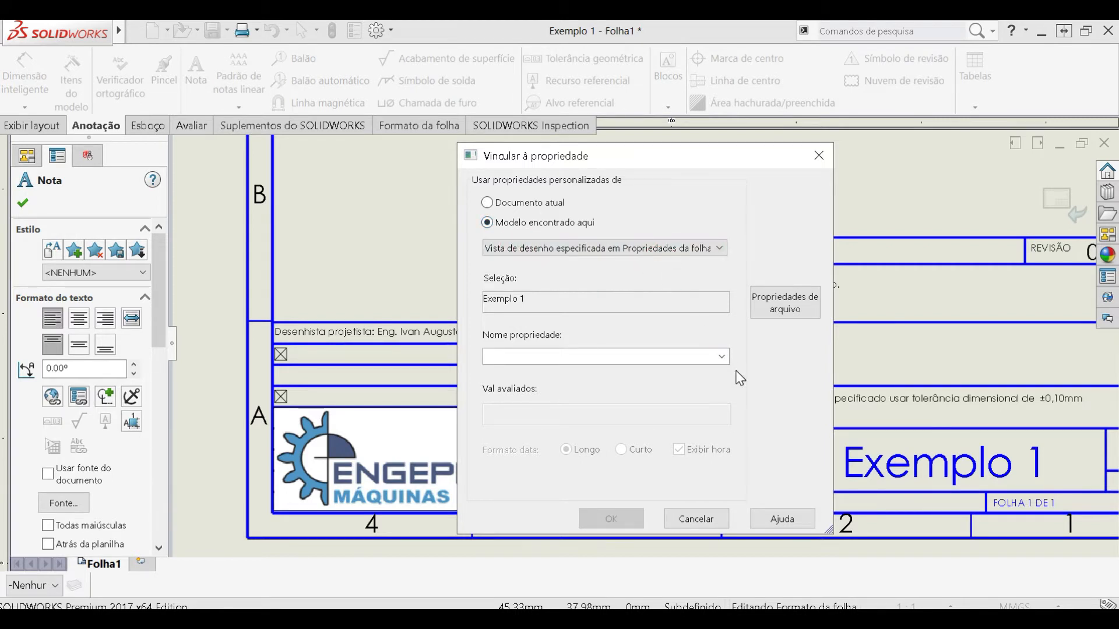
pyautogui.click(721, 357)
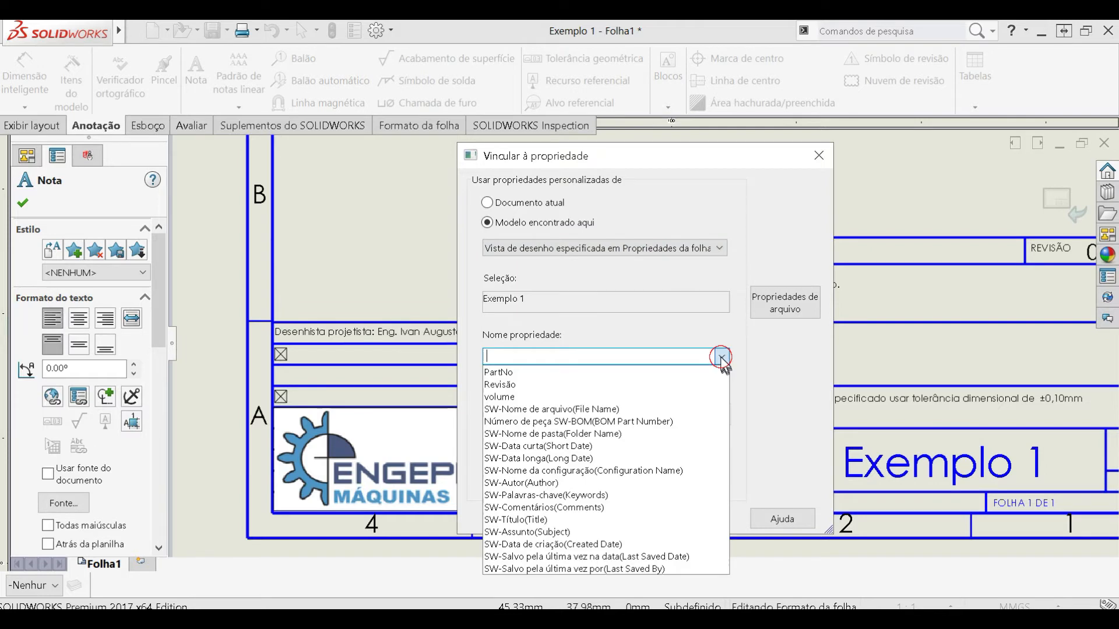
pyautogui.click(650, 396)
pyautogui.click(624, 518)
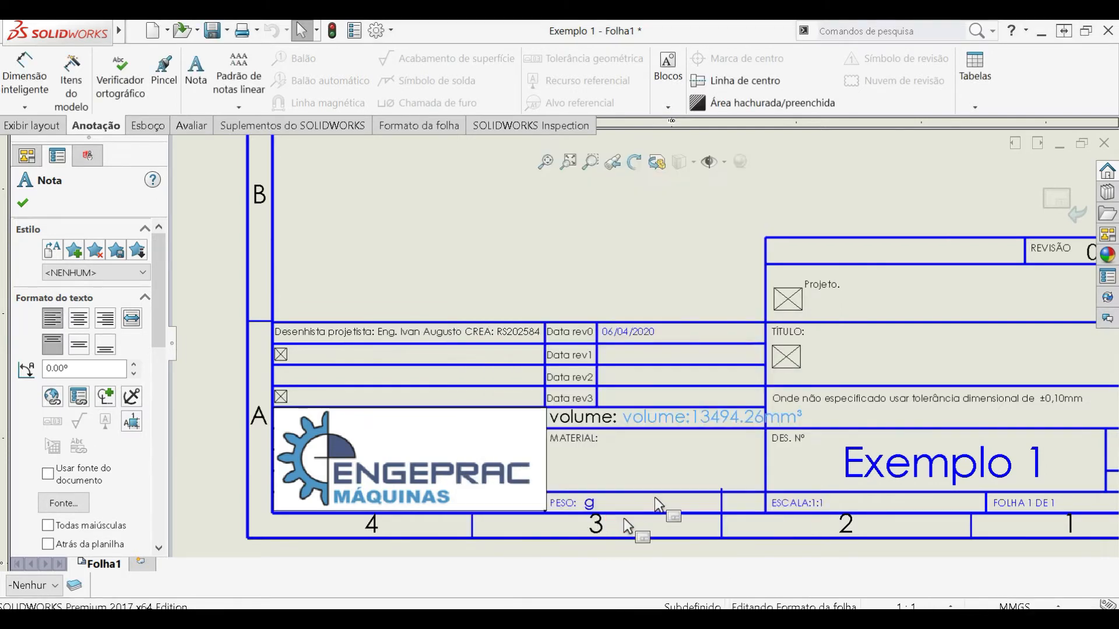
# - Delete the unlinked "volume:" note and move the linked volume note into its place above the MATERIAL field
pyautogui.click(608, 421)
pyautogui.press('Delete')
pyautogui.moveTo(639, 419); pyautogui.dragTo(574, 416)
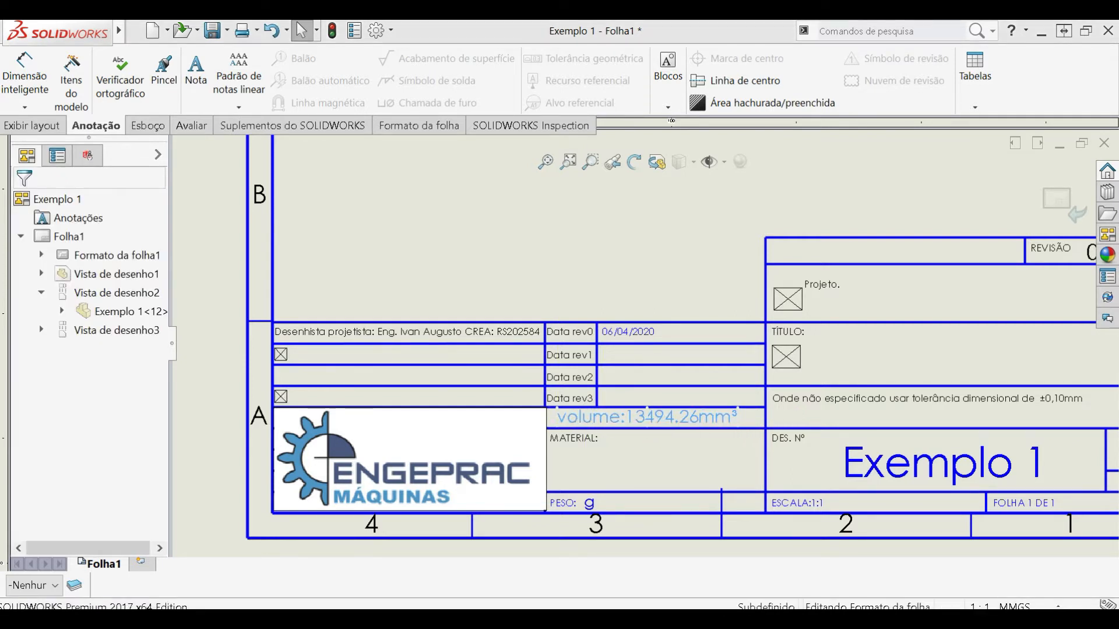
pyautogui.click(591, 420)
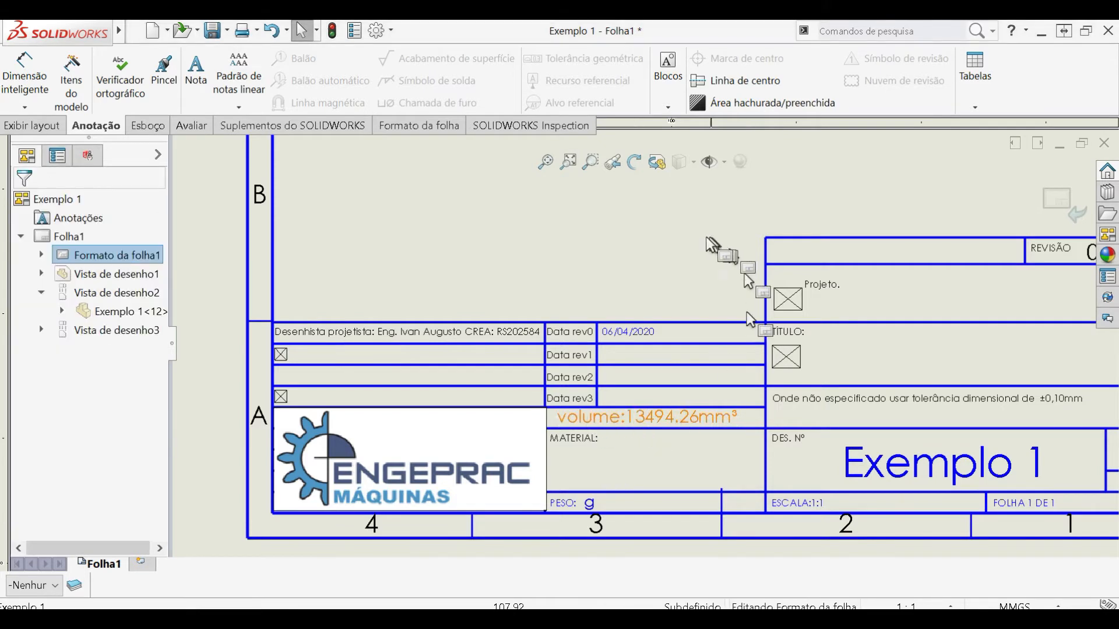
# - Check the title block's volume, drawing number and sheet size notes, then exit sheet format editing
pyautogui.scroll(4, 722, 350)
pyautogui.scroll(3, 725, 373)
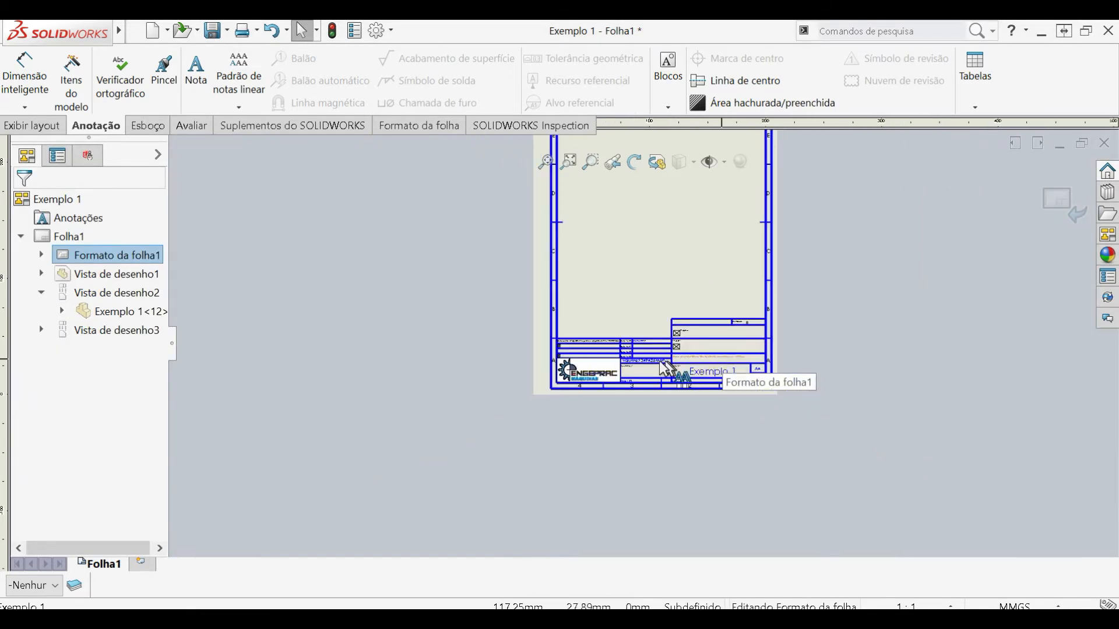
pyautogui.scroll(-6, 723, 373)
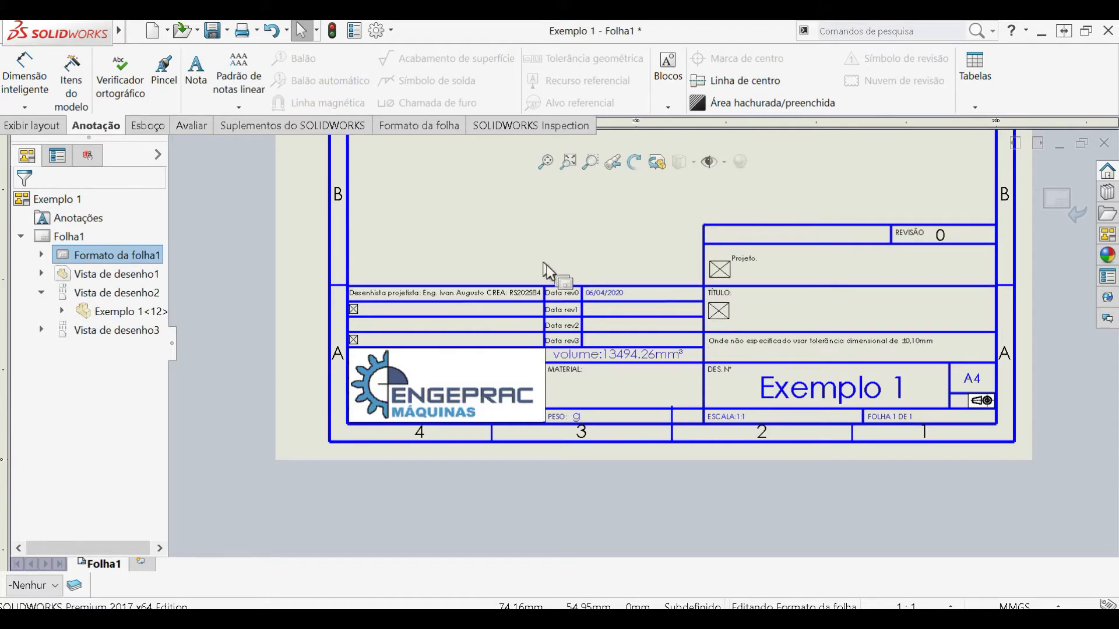
pyautogui.scroll(2, 642, 338)
pyautogui.scroll(-3, 695, 315)
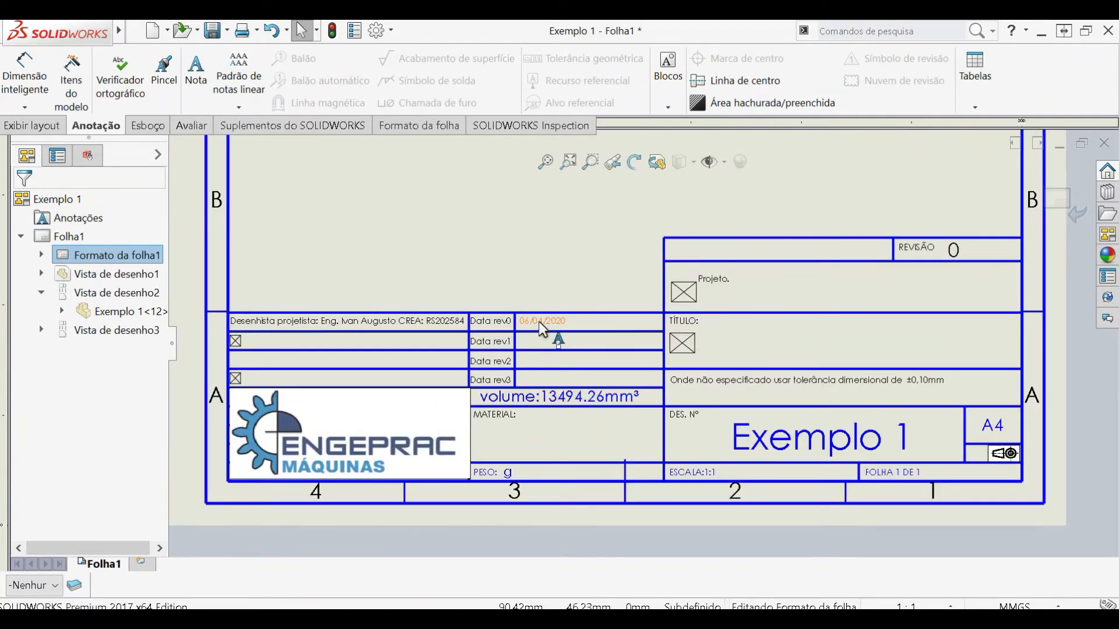
pyautogui.click(828, 438)
pyautogui.click(986, 431)
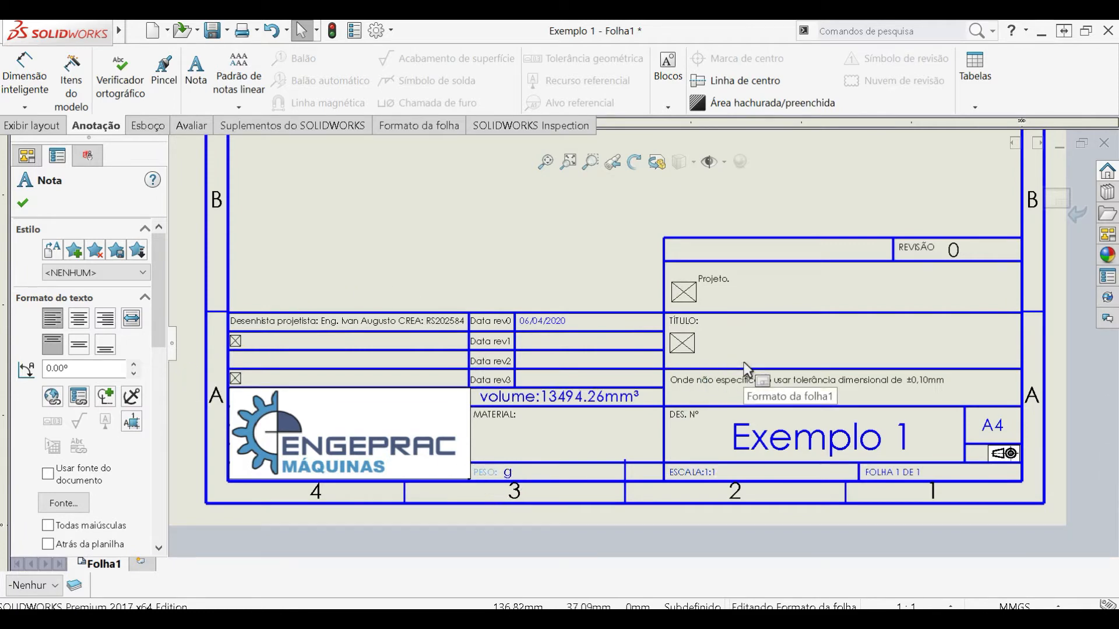
pyautogui.click(1058, 199)
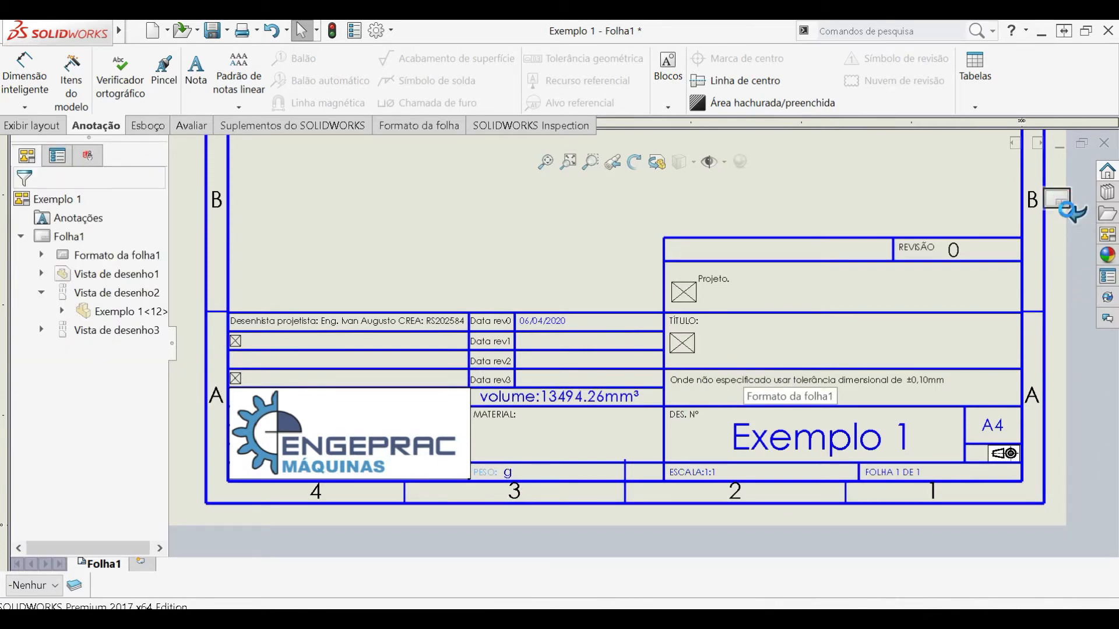
# - Open the Exemplo 1 part from the drawing view with the 70 mm dimension
pyautogui.click(613, 251)
pyautogui.scroll(5, 613, 251)
pyautogui.moveTo(610, 236); pyautogui.dragTo(648, 300, button='middle')
pyautogui.scroll(-2, 648, 299)
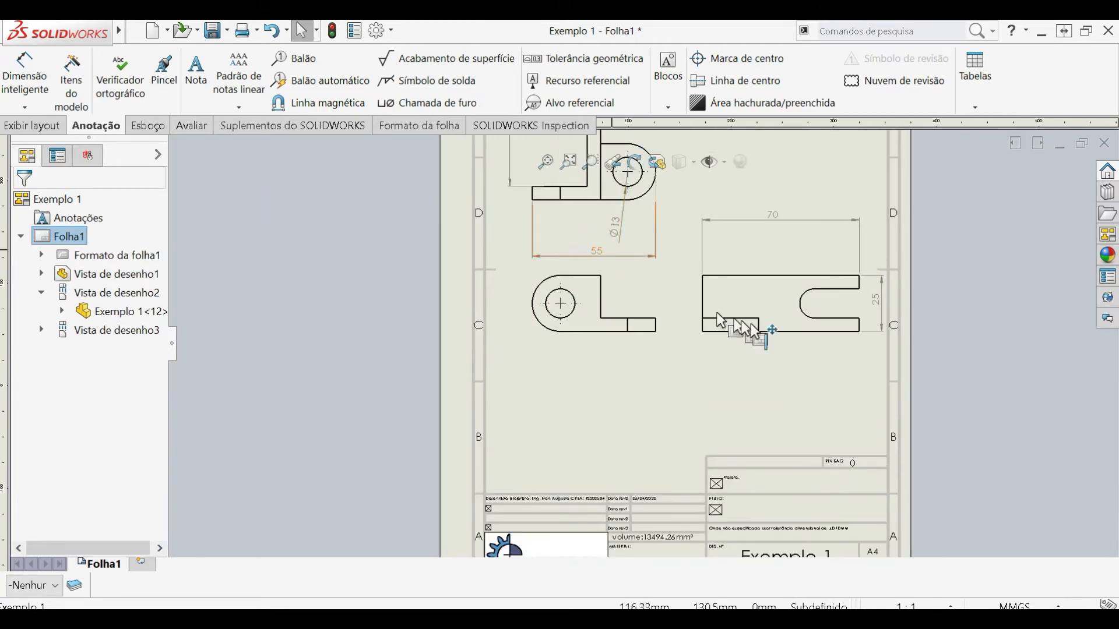
pyautogui.click(764, 339)
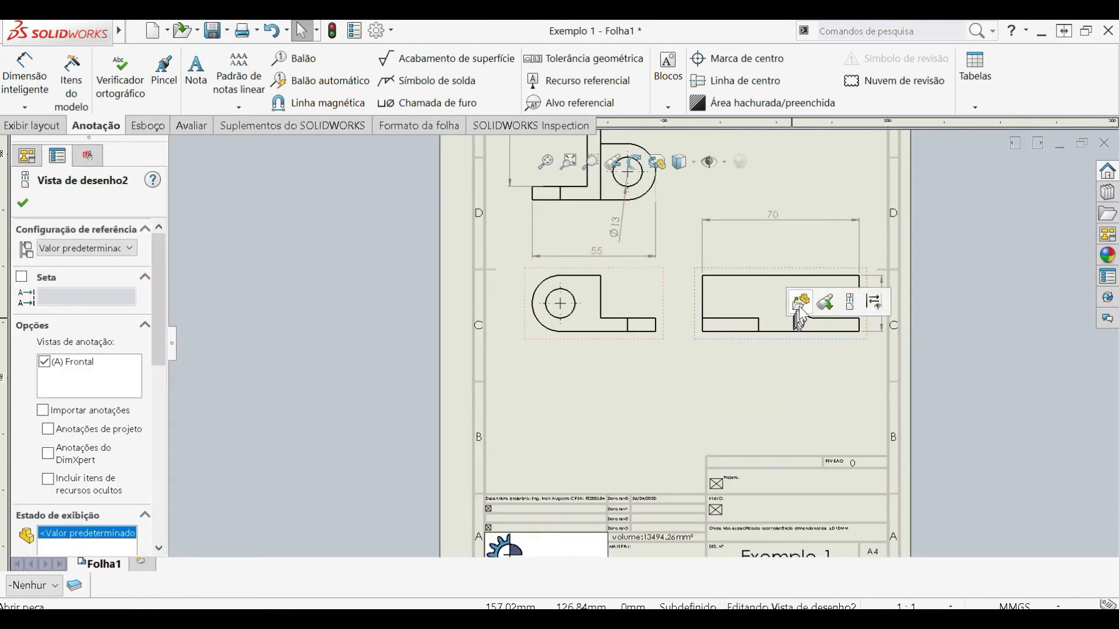
pyautogui.click(800, 302)
pyautogui.click(657, 285)
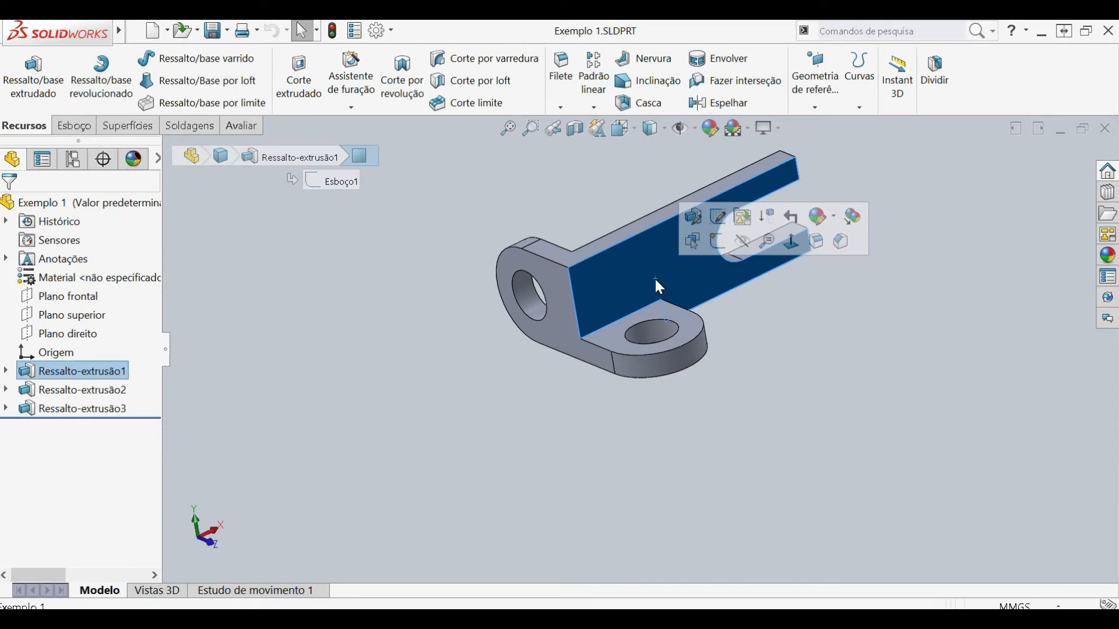
# - Assign the AISI 304 material from the Aço category to the Exemplo 1 part and save the part
pyautogui.click(66, 206)
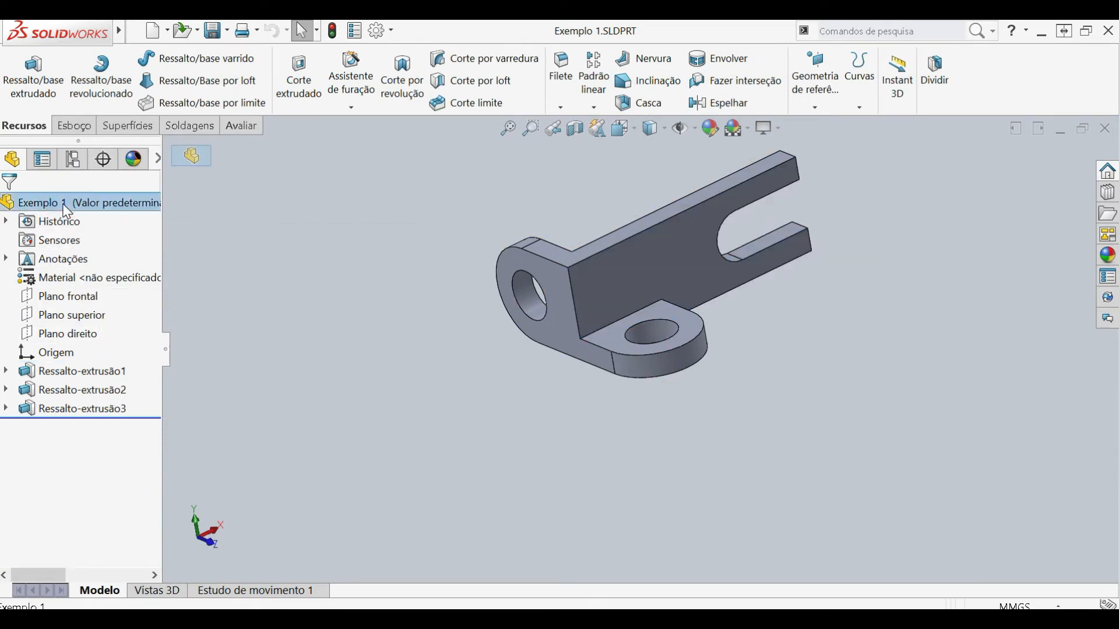
pyautogui.rightClick(67, 211)
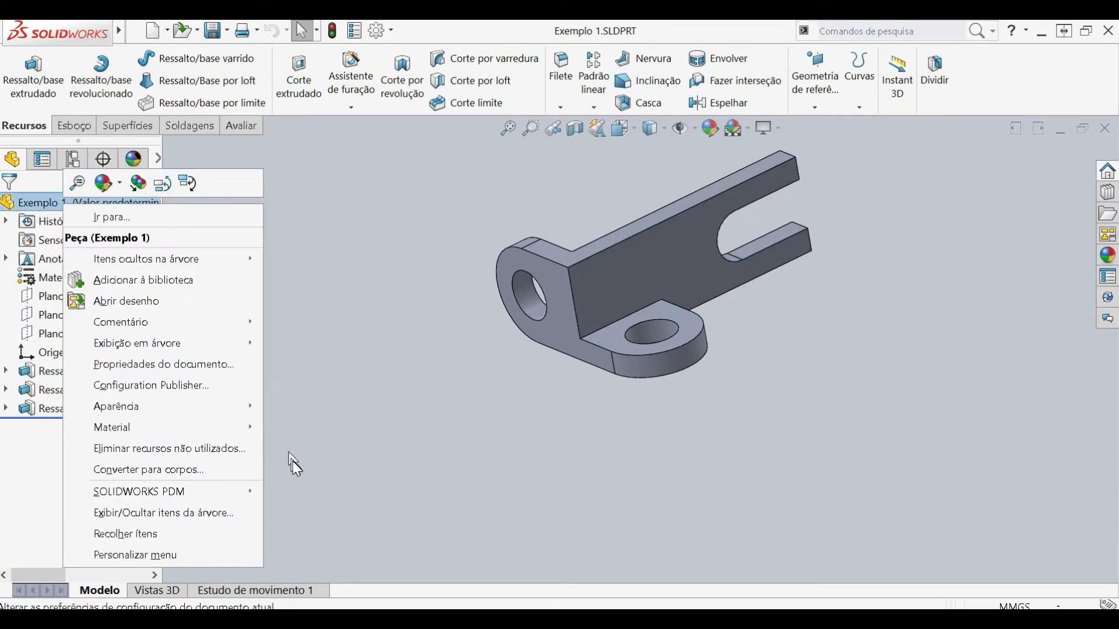
pyautogui.moveTo(187, 427)
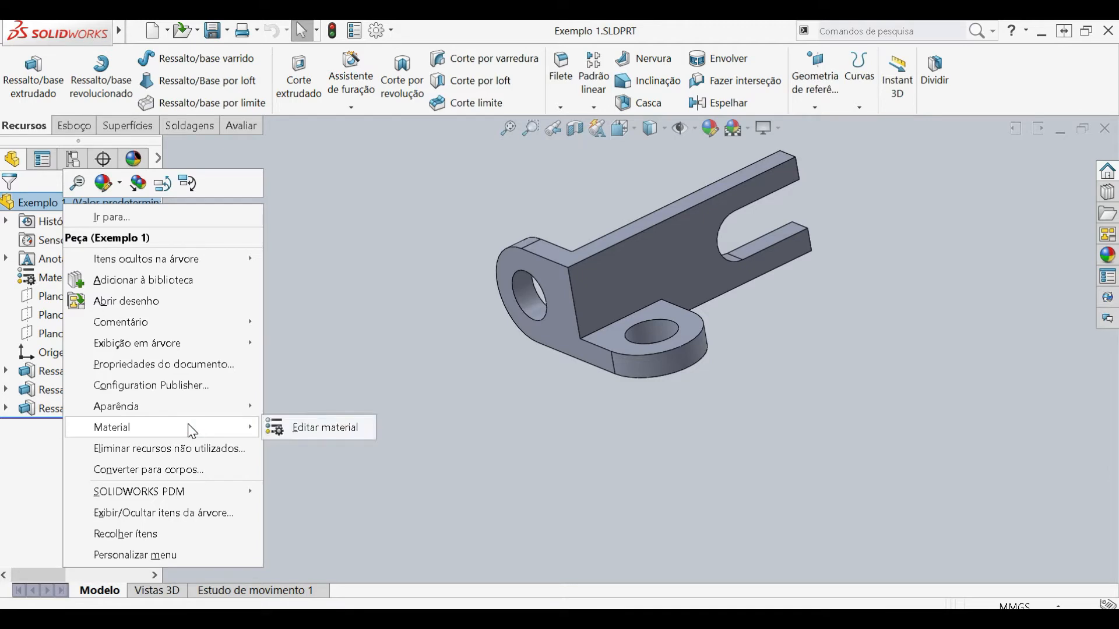
pyautogui.click(313, 432)
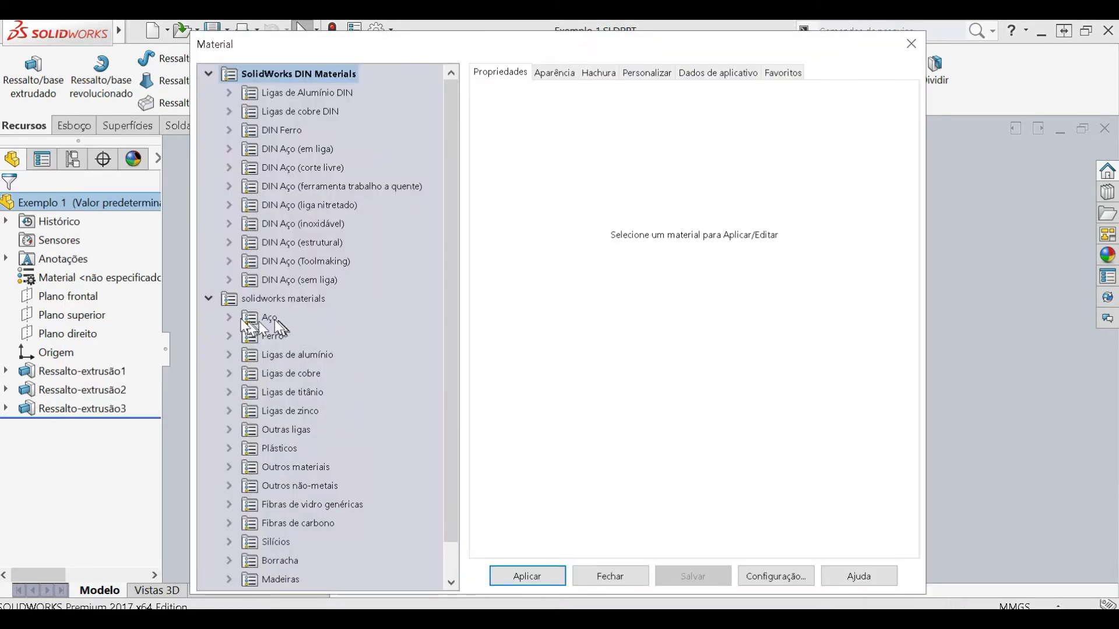
pyautogui.click(239, 318)
pyautogui.click(300, 260)
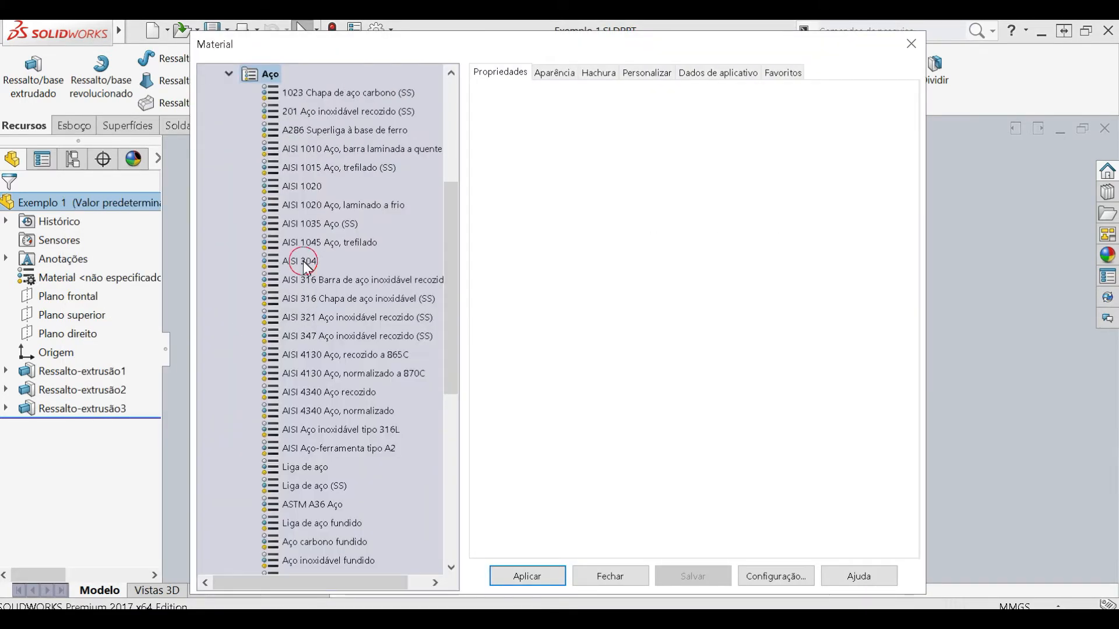
pyautogui.click(528, 576)
pyautogui.click(610, 576)
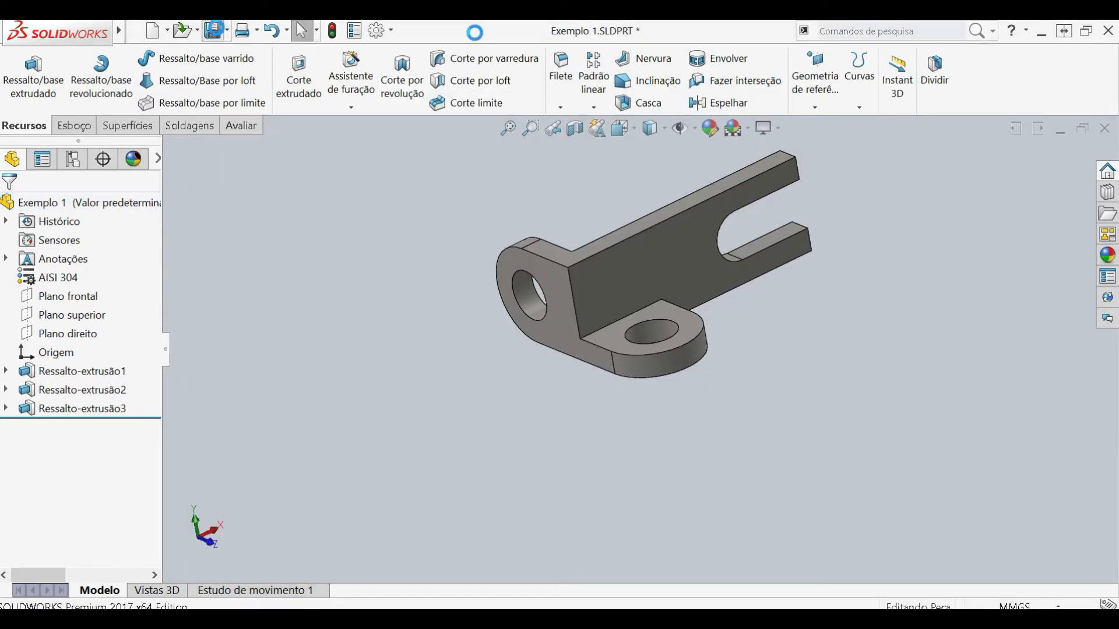
# - Add a custom property named Material to the part's file properties
pyautogui.click(352, 39)
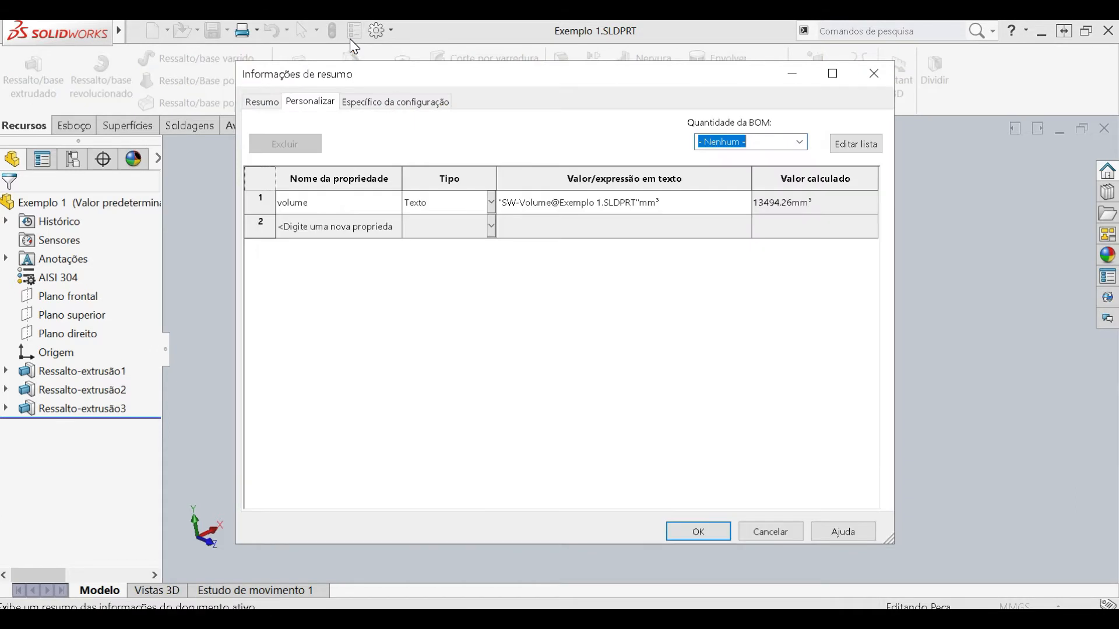
pyautogui.click(417, 300)
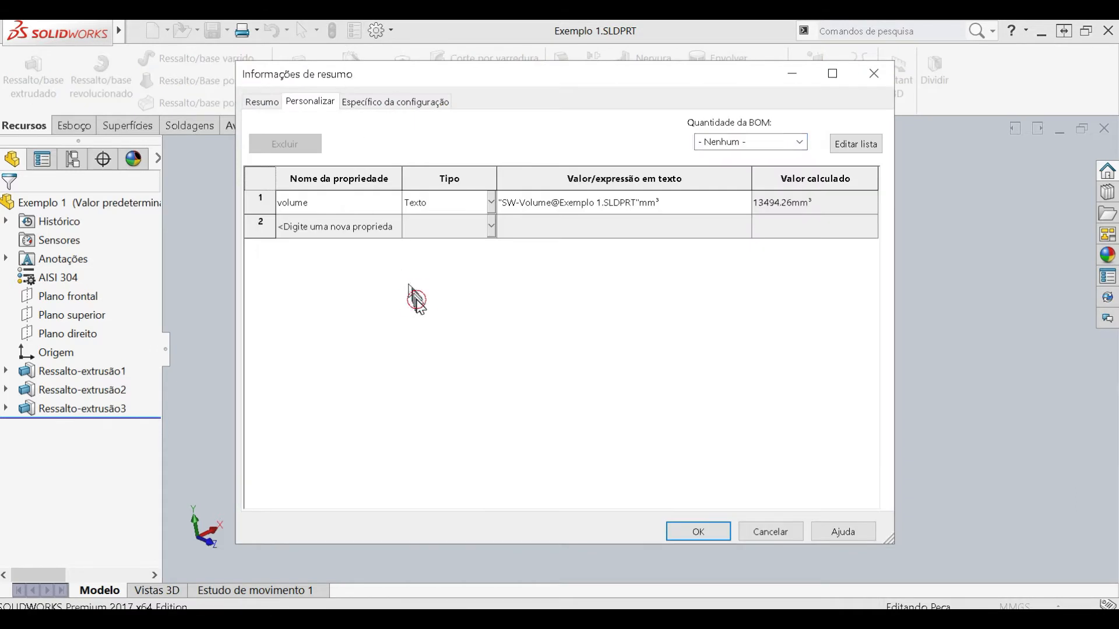
pyautogui.click(328, 233)
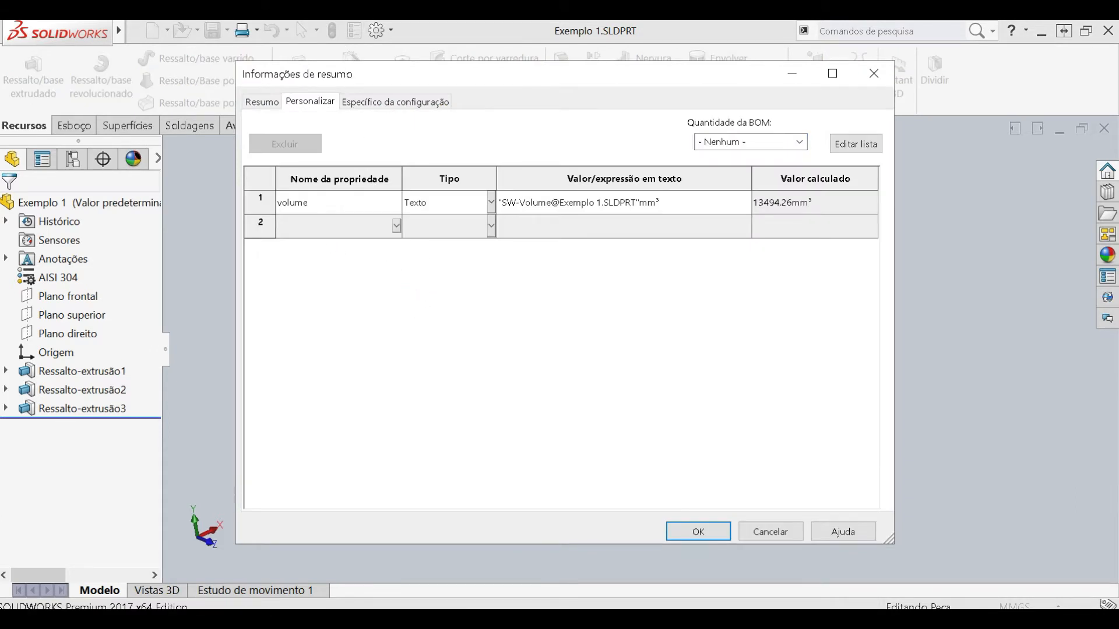
pyautogui.click(397, 226)
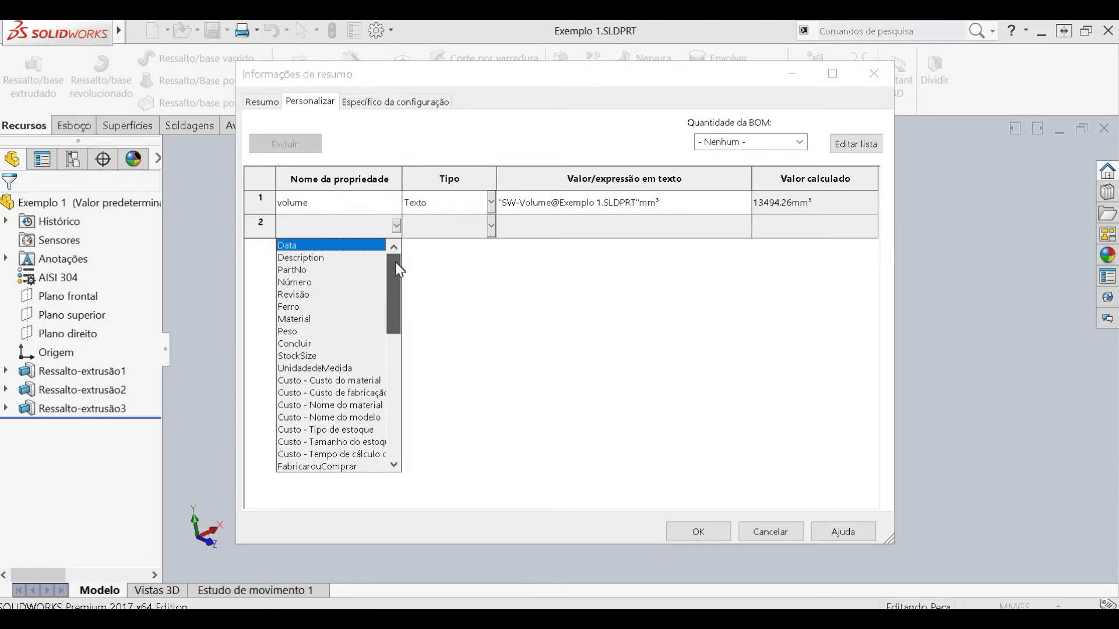
pyautogui.click(331, 319)
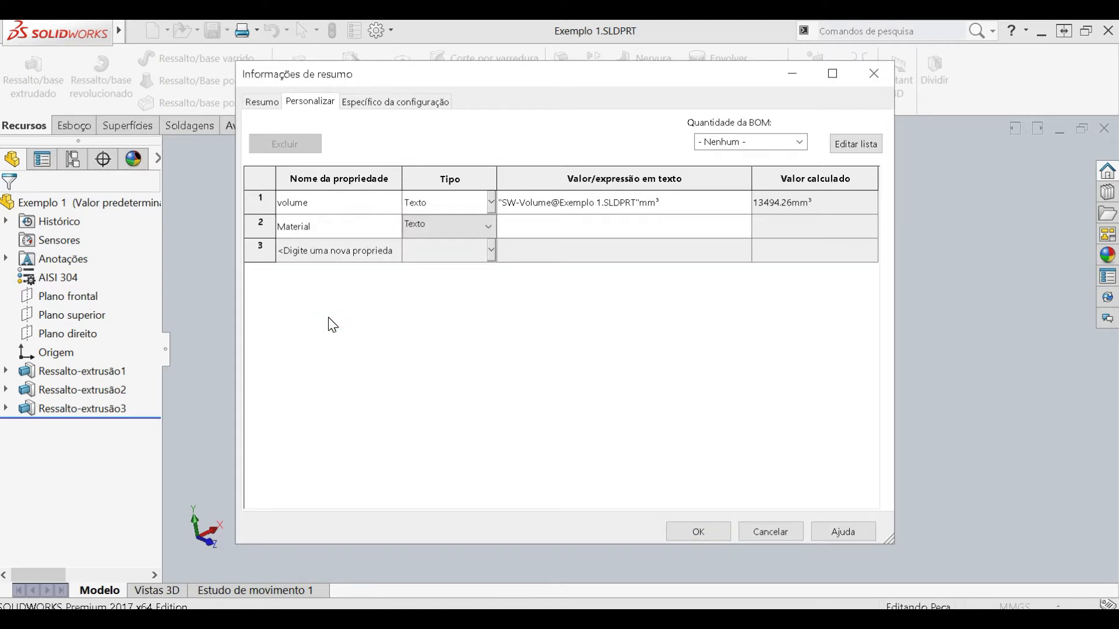
# - Set the Material property's type to Texto, assign the Material link as its value, and accept the file properties
pyautogui.click(487, 229)
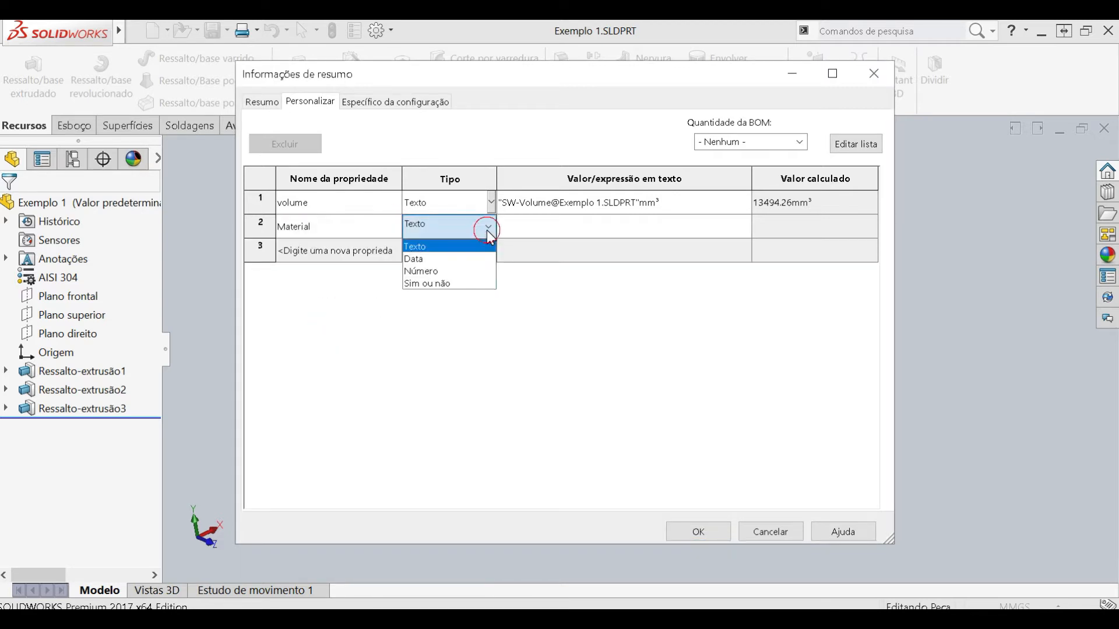
pyautogui.click(453, 250)
pyautogui.click(547, 227)
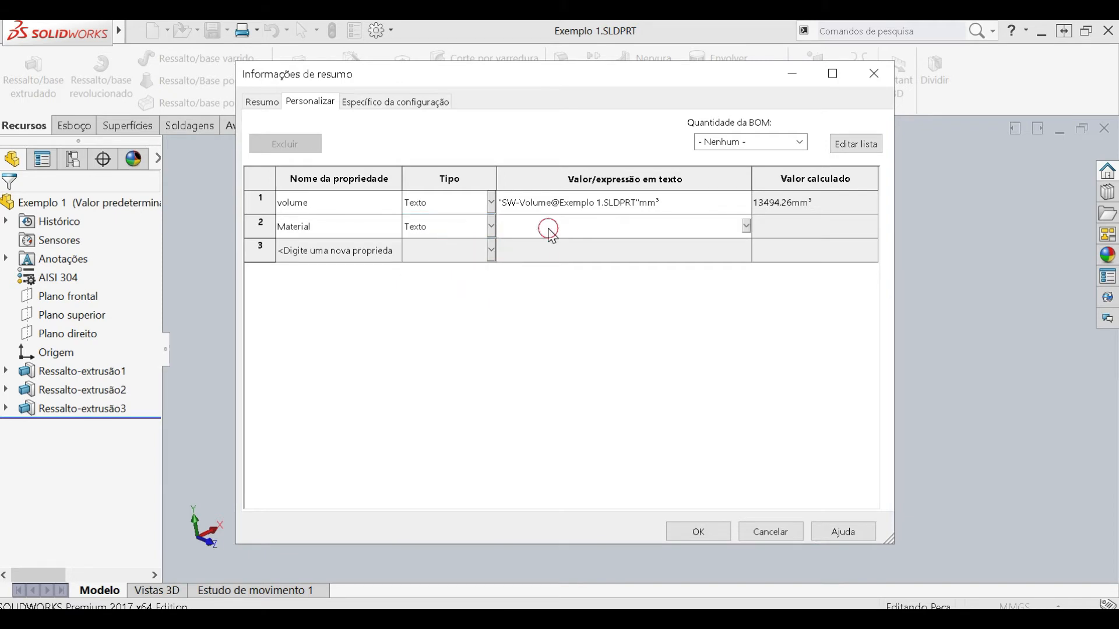
pyautogui.click(746, 228)
pyautogui.click(535, 246)
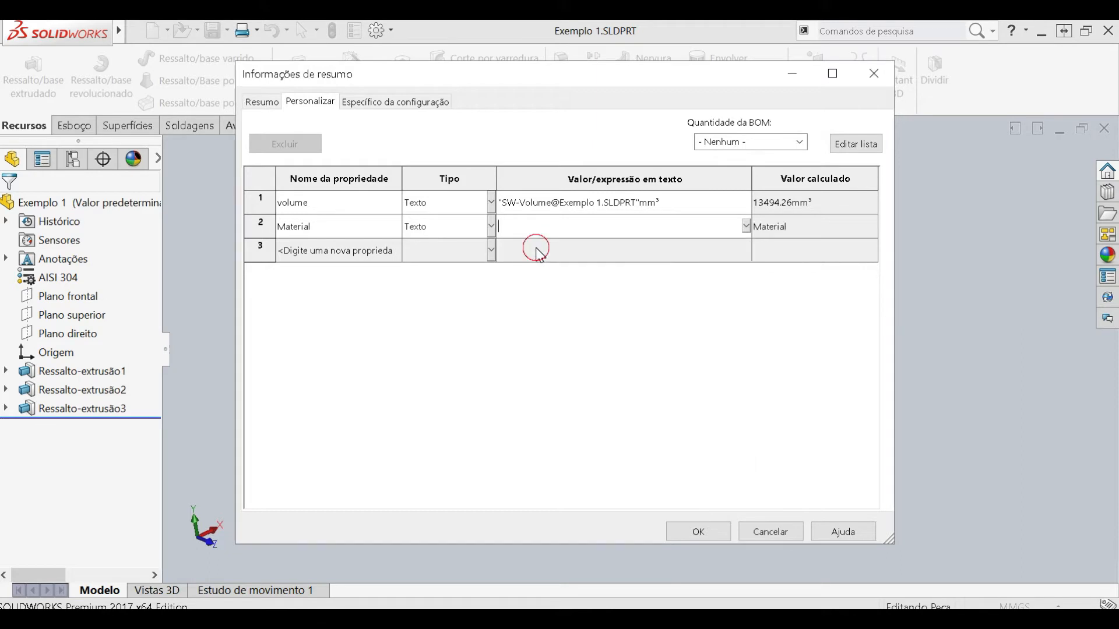
pyautogui.click(703, 531)
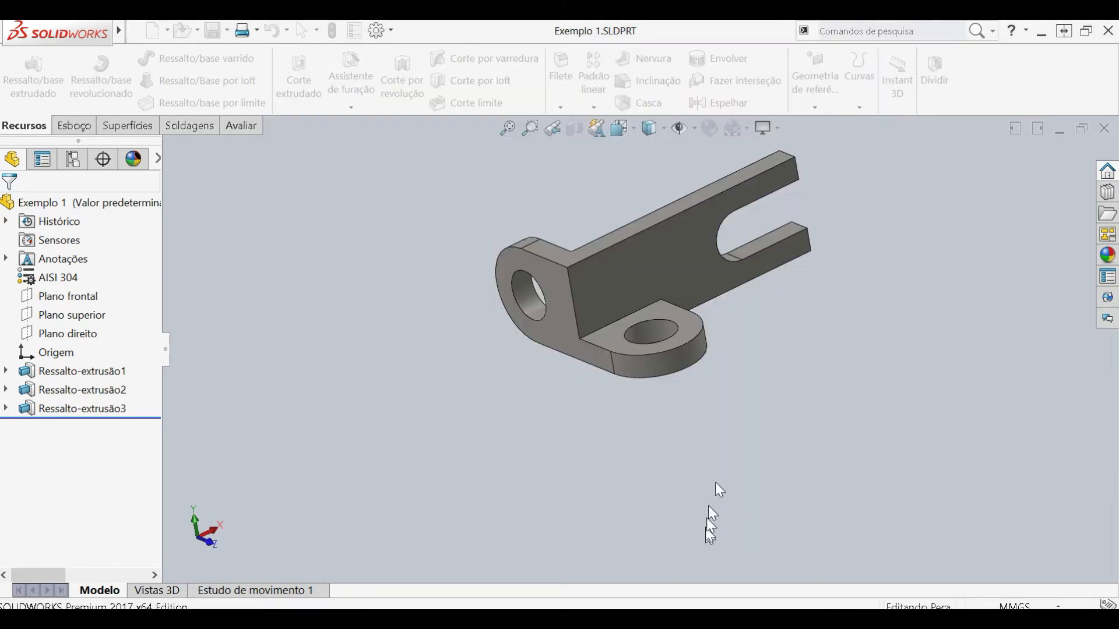
# - Return to the Exemplo 1 drawing and check the material and volume notes in the title block
pyautogui.click(1059, 129)
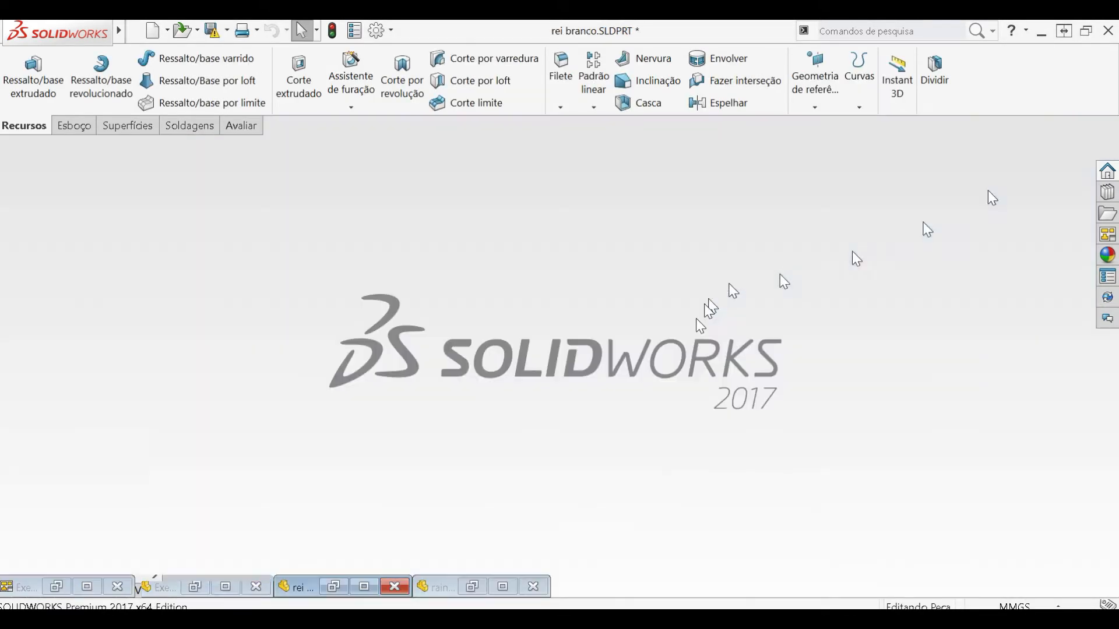
pyautogui.click(87, 586)
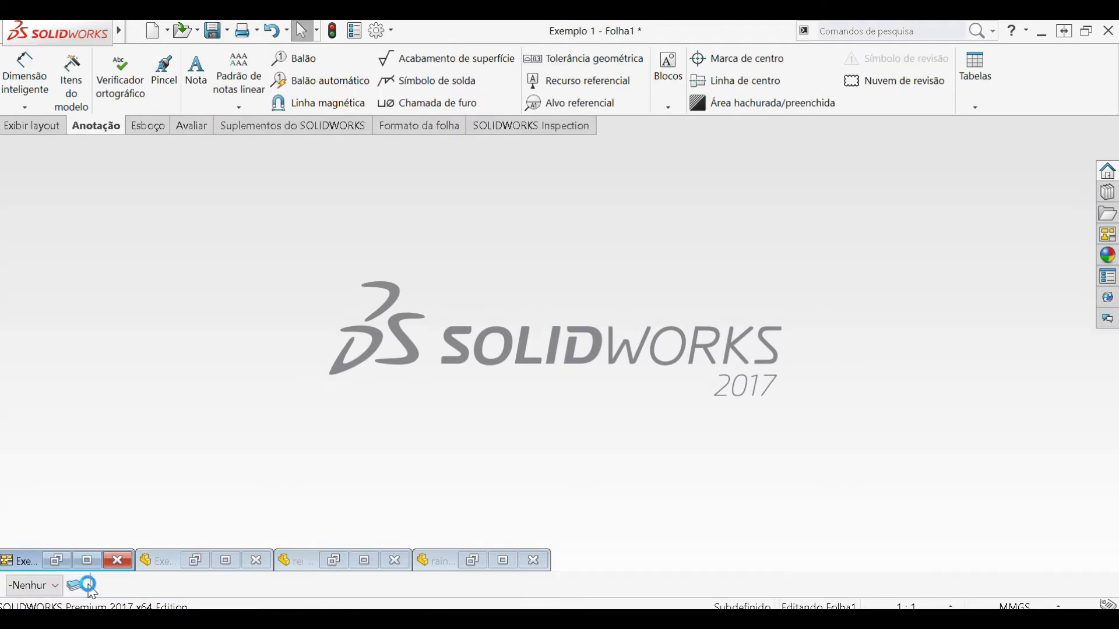
pyautogui.click(87, 560)
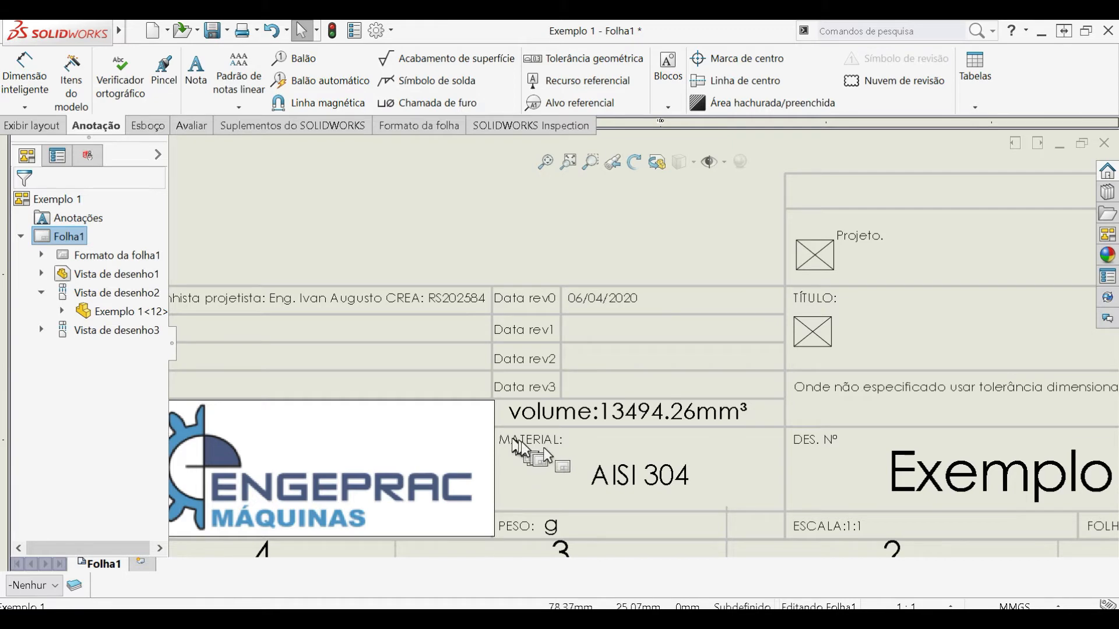
pyautogui.click(594, 226)
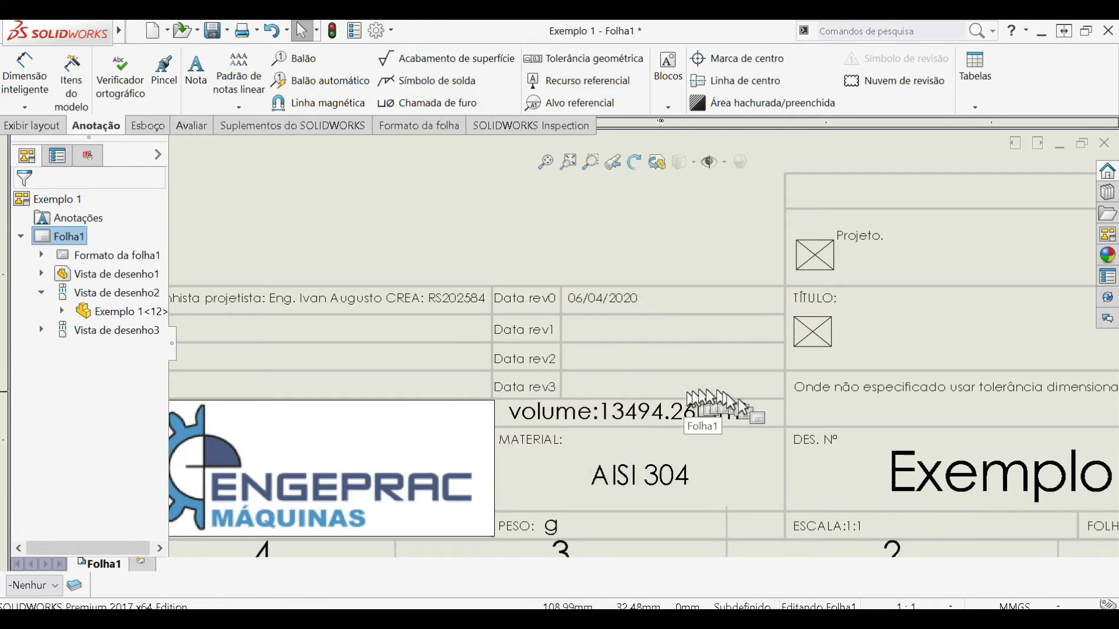
# - Delete the centre mark from the 13 mm hole in the view with the 64 mm dimension
pyautogui.scroll(5, 754, 390)
pyautogui.scroll(3, 769, 335)
pyautogui.scroll(-1, 780, 224)
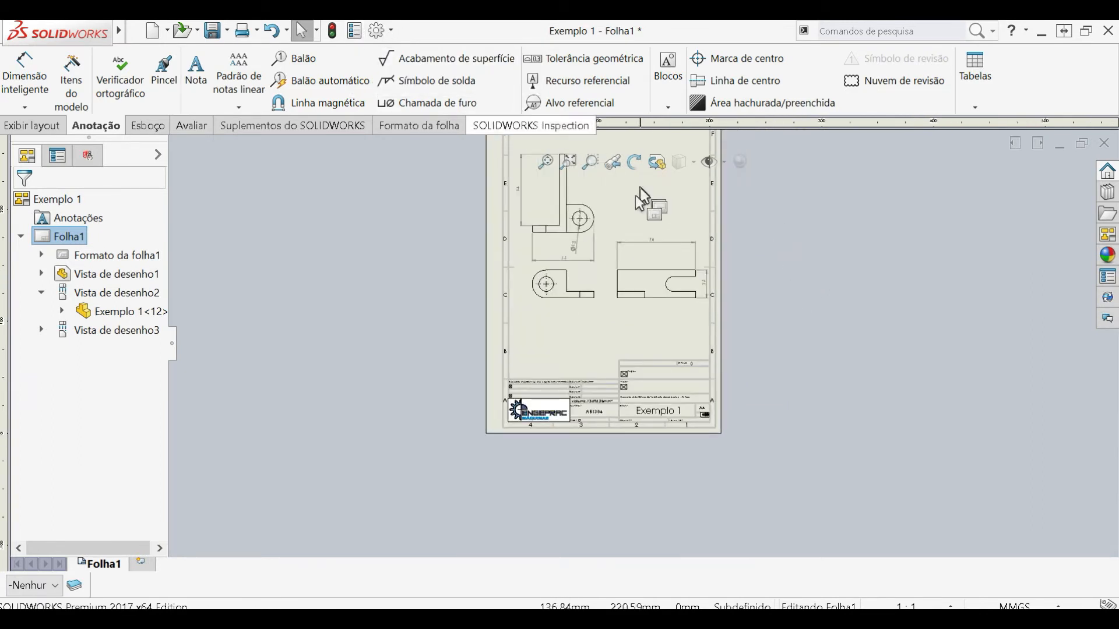
pyautogui.scroll(2, 644, 218)
pyautogui.scroll(-2, 647, 224)
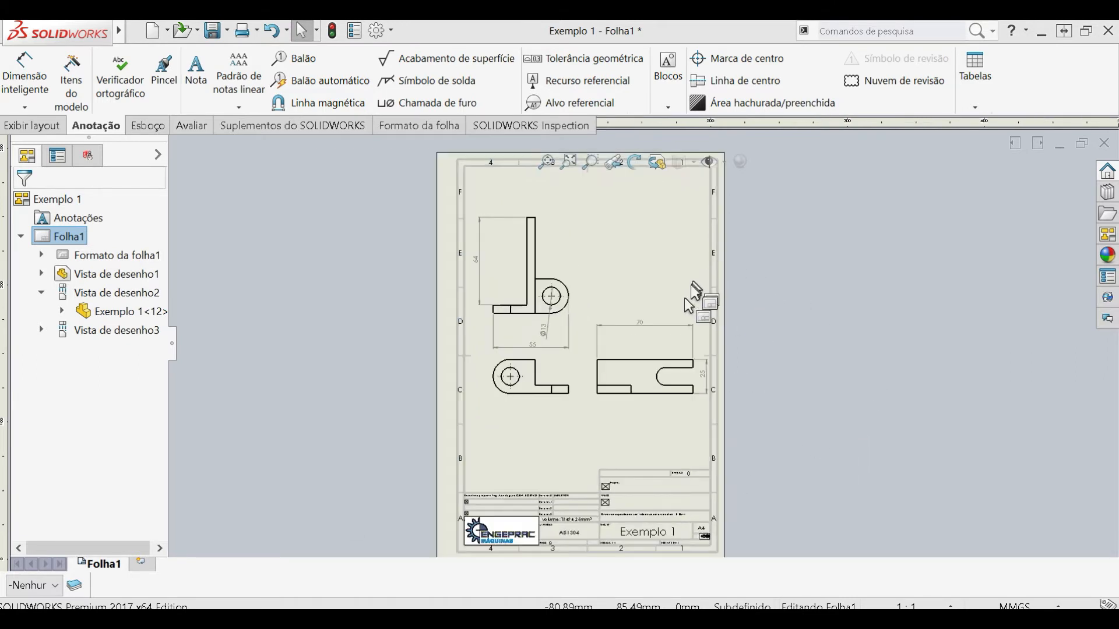
pyautogui.scroll(-4, 665, 364)
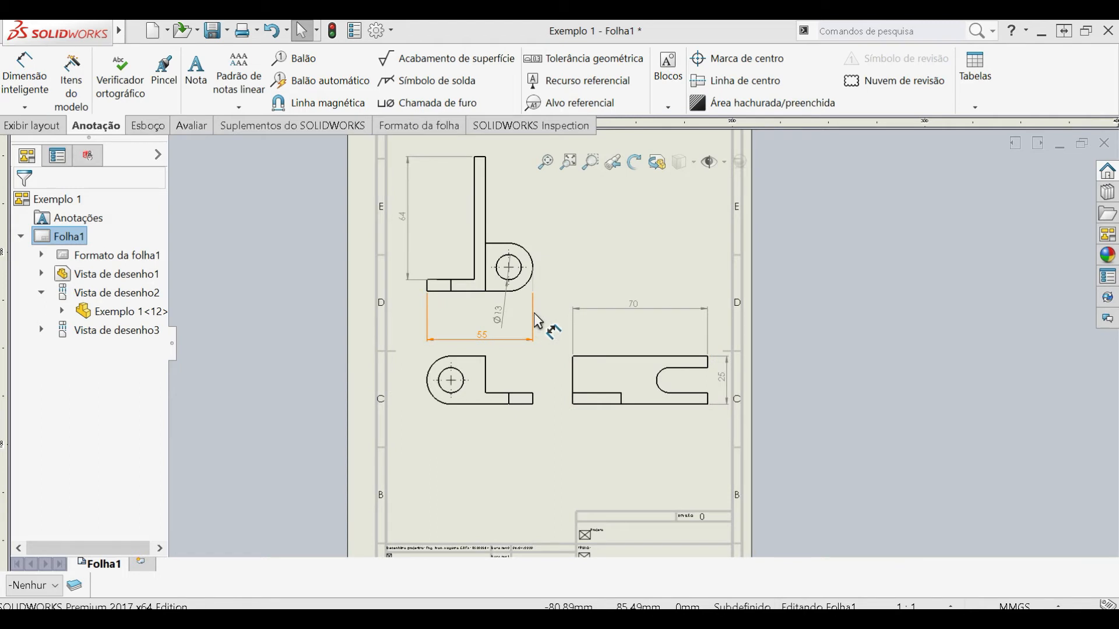
pyautogui.scroll(-2, 533, 313)
pyautogui.scroll(2, 534, 316)
pyautogui.scroll(-2, 580, 279)
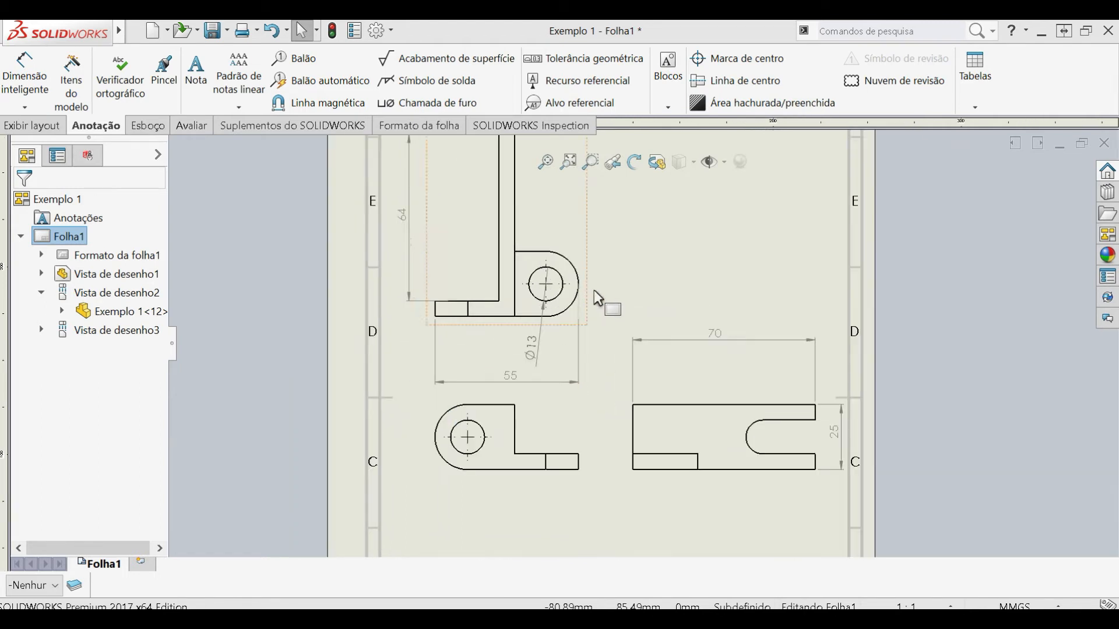
pyautogui.click(546, 285)
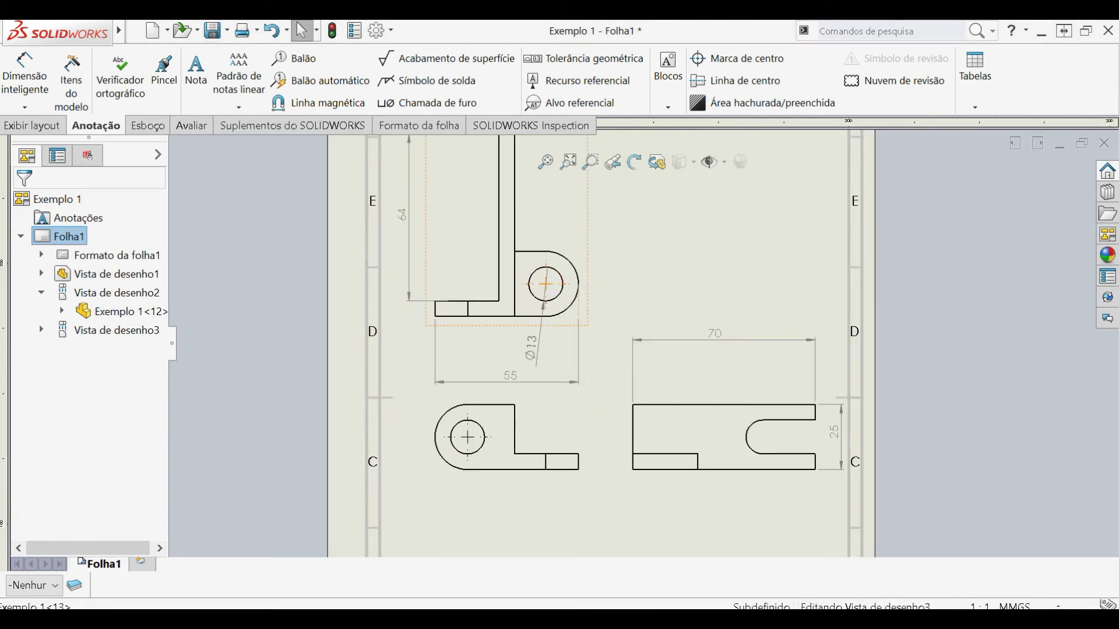
pyautogui.press('Escape')
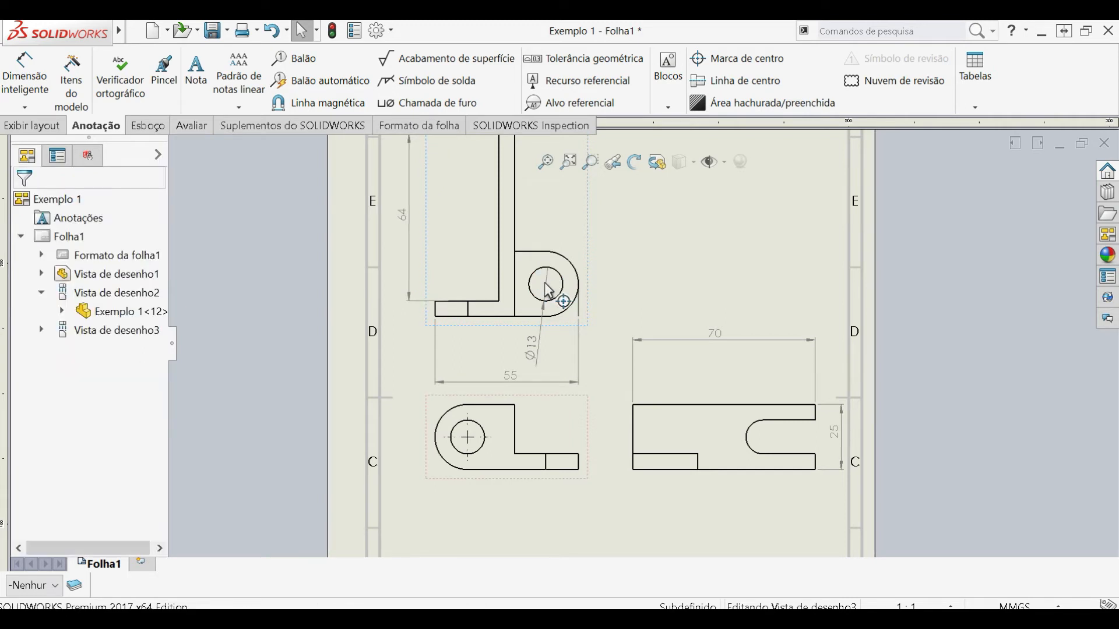
# - Move the hole's Ø13 dimension outside the part outline, above and to the right of the rounded end
pyautogui.moveTo(547, 353); pyautogui.dragTo(595, 232)
pyautogui.click(725, 349)
pyautogui.scroll(-1, 769, 402)
pyautogui.scroll(1, 784, 408)
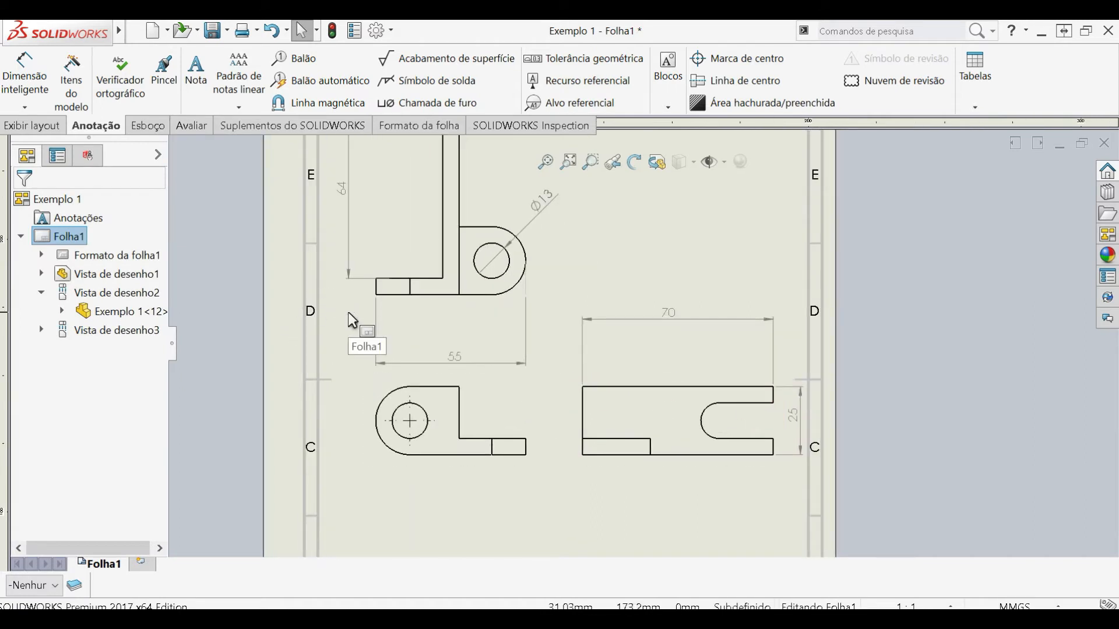
# - Create a new drawing document with the A4 Engeprac sheet format
pyautogui.click(18, 127)
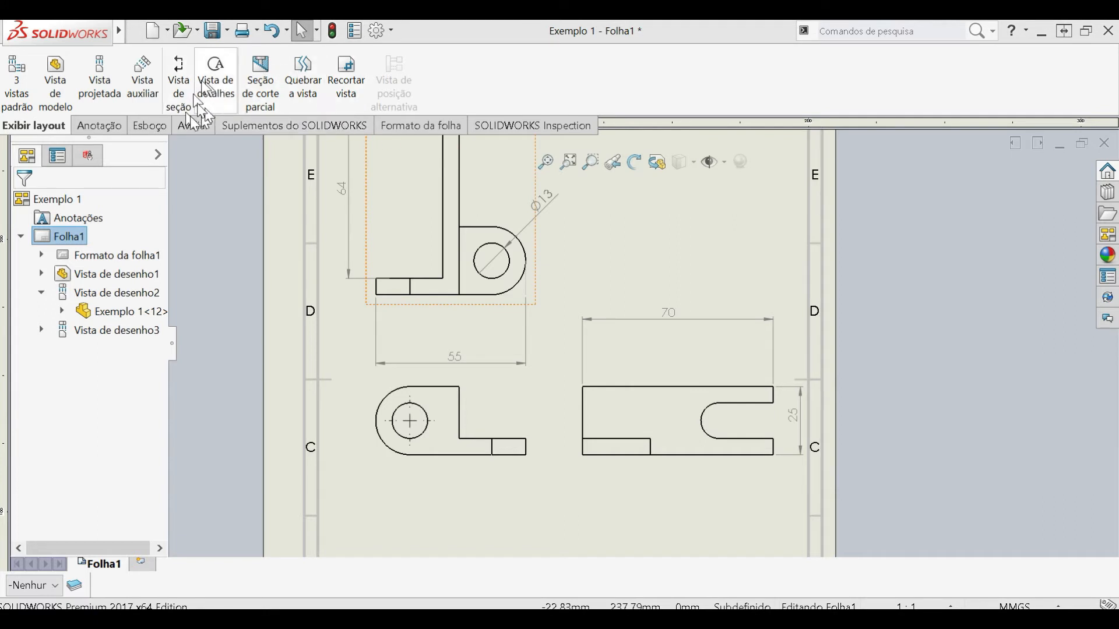
pyautogui.press('f')
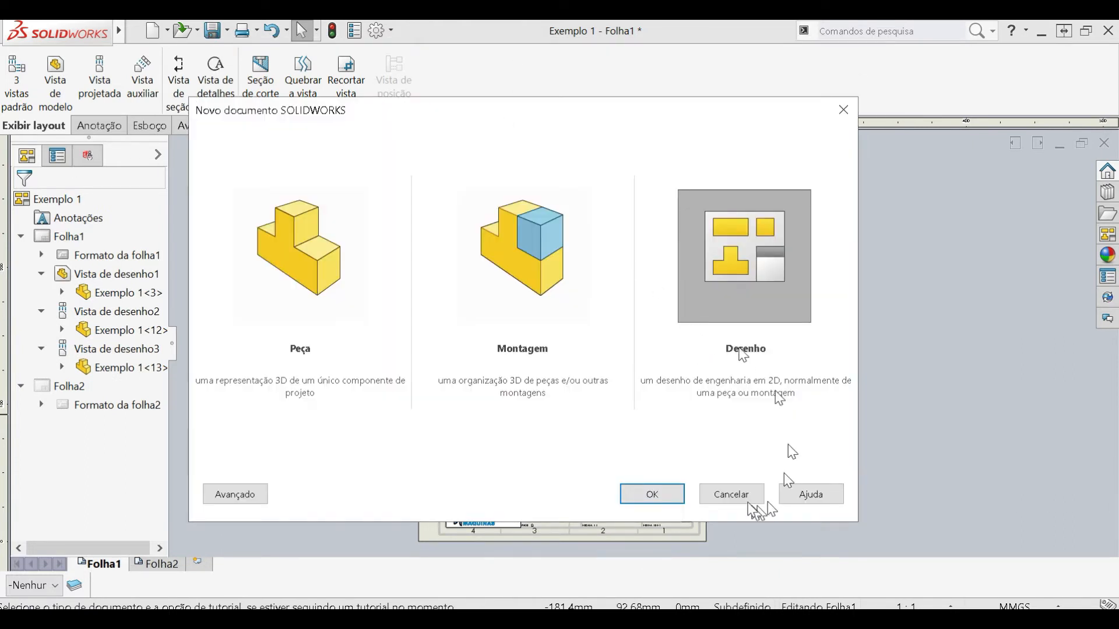
pyautogui.click(656, 494)
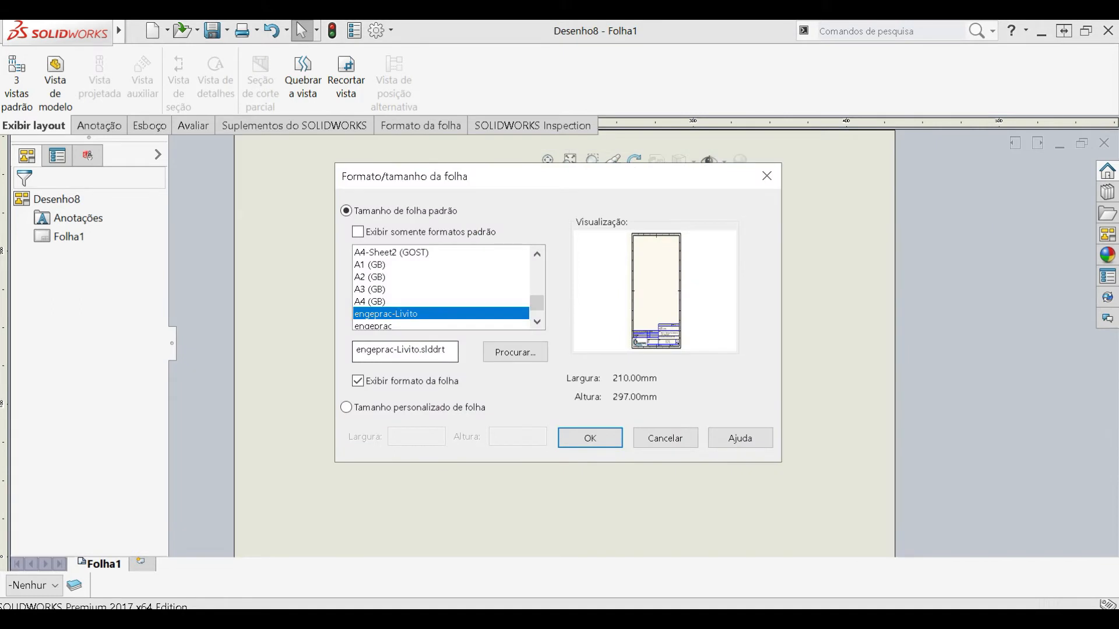
pyautogui.scroll(-2, 443, 306)
pyautogui.click(378, 277)
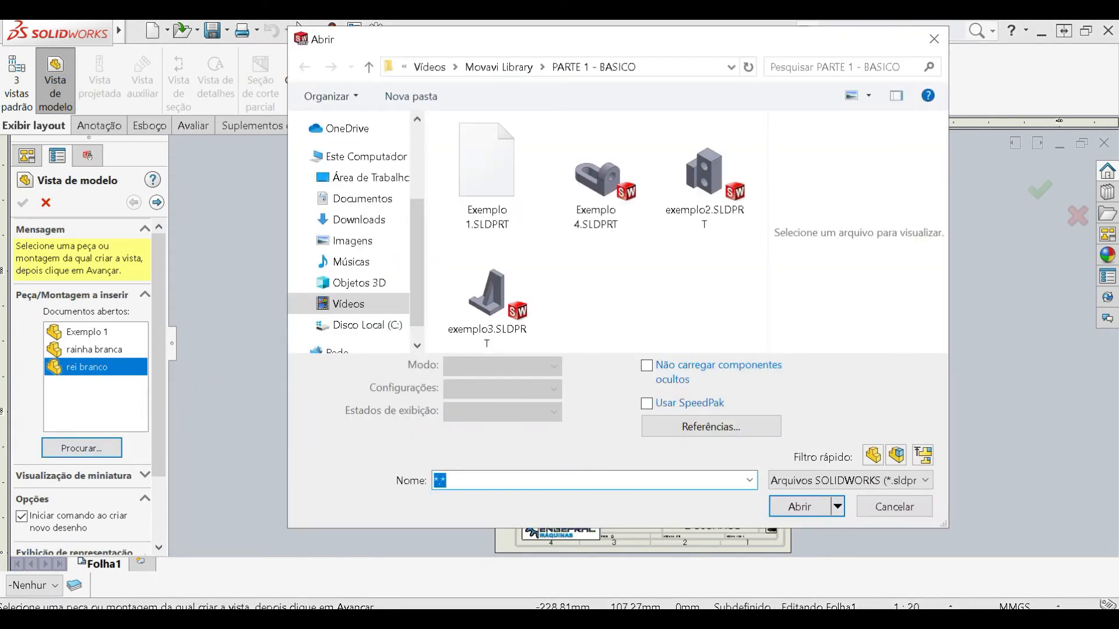
# - Insert the chaleira part's front view on the sheet and project a side view to its right
pyautogui.doubleClick(492, 165)
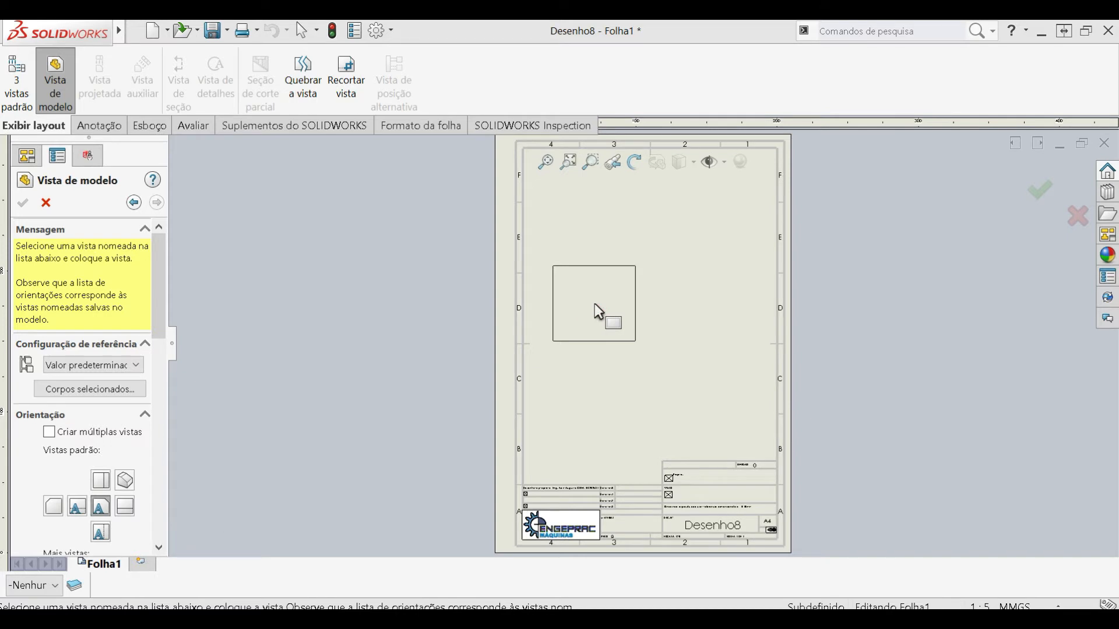
pyautogui.click(595, 303)
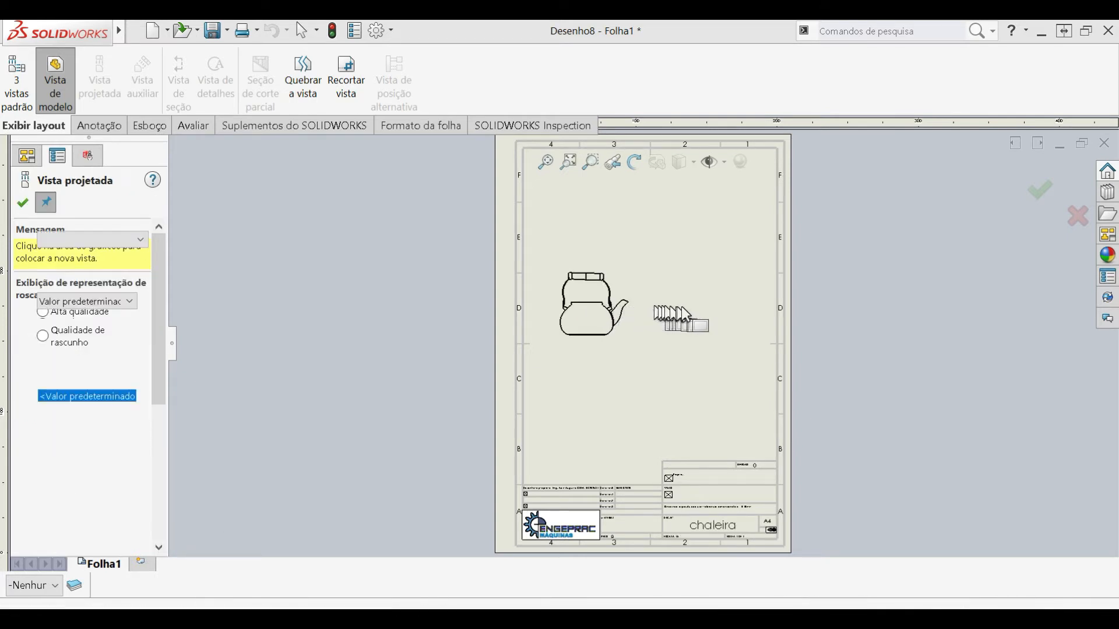
pyautogui.click(695, 316)
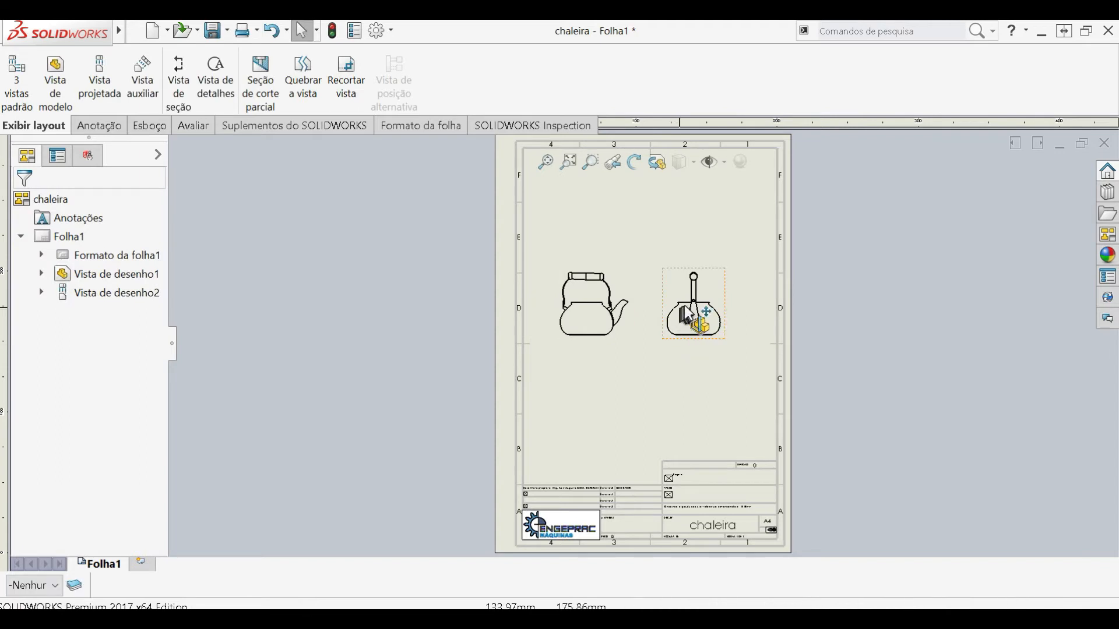
# - Reposition the kettle's front view and side view on the sheet
pyautogui.scroll(-2, 689, 317)
pyautogui.moveTo(523, 366); pyautogui.dragTo(479, 367)
pyautogui.moveTo(694, 373); pyautogui.dragTo(627, 413)
pyautogui.click(345, 243)
# - Create a section view with a vertical cutting line through the centre of the kettle's side view and place it to the right
pyautogui.click(173, 79)
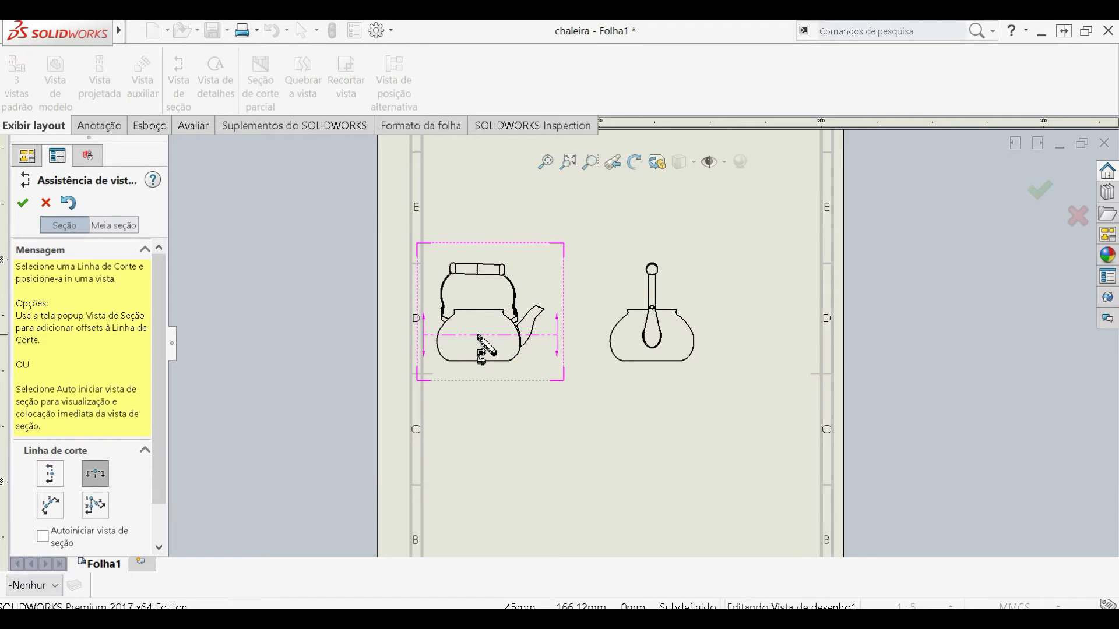
pyautogui.click(58, 481)
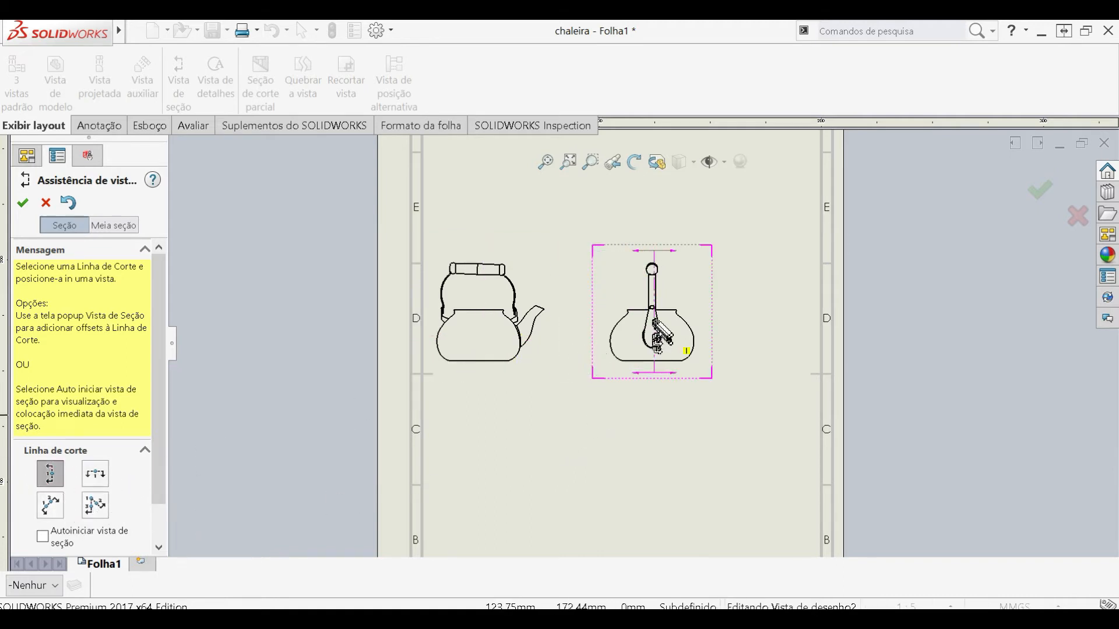
pyautogui.scroll(-3, 658, 337)
pyautogui.scroll(-3, 658, 337)
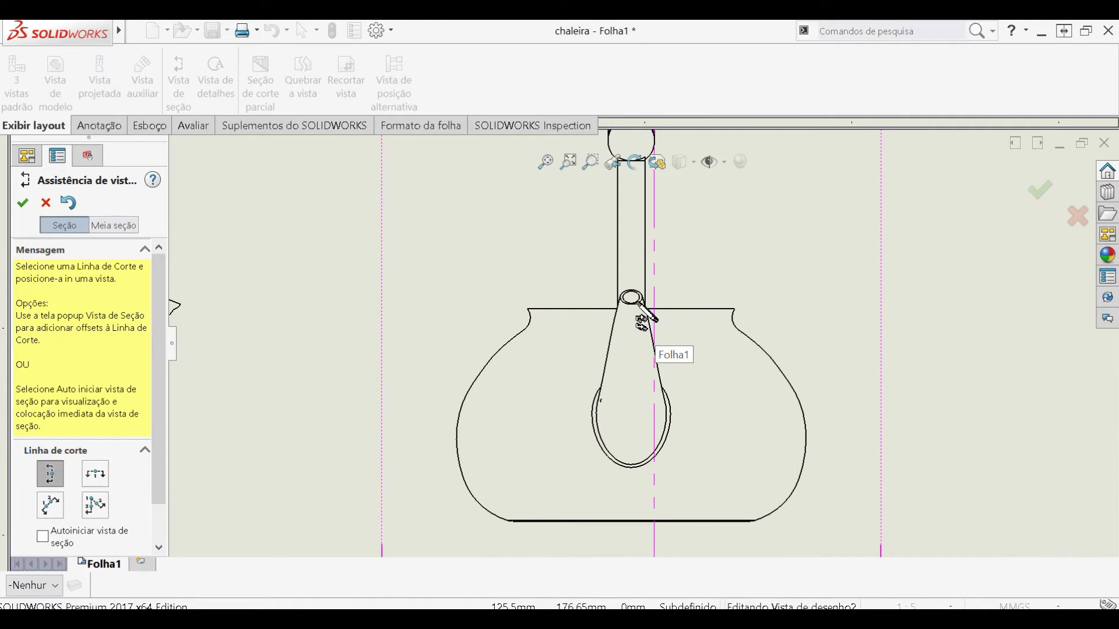
pyautogui.scroll(-2, 640, 303)
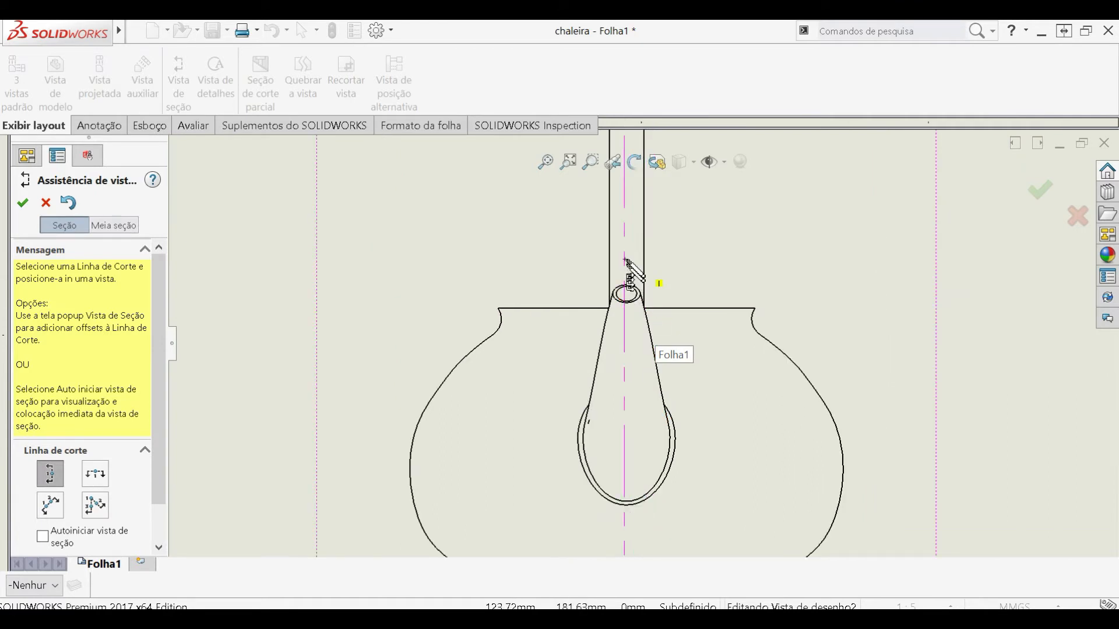
pyautogui.scroll(5, 625, 260)
pyautogui.scroll(-8, 644, 282)
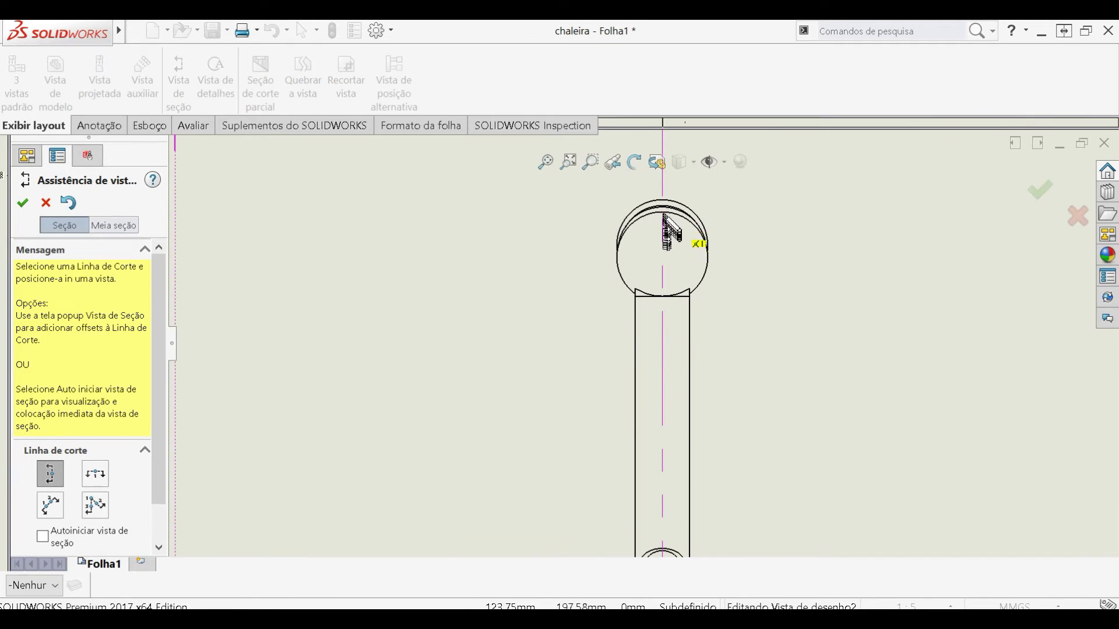
pyautogui.click(664, 225)
pyautogui.scroll(5, 691, 375)
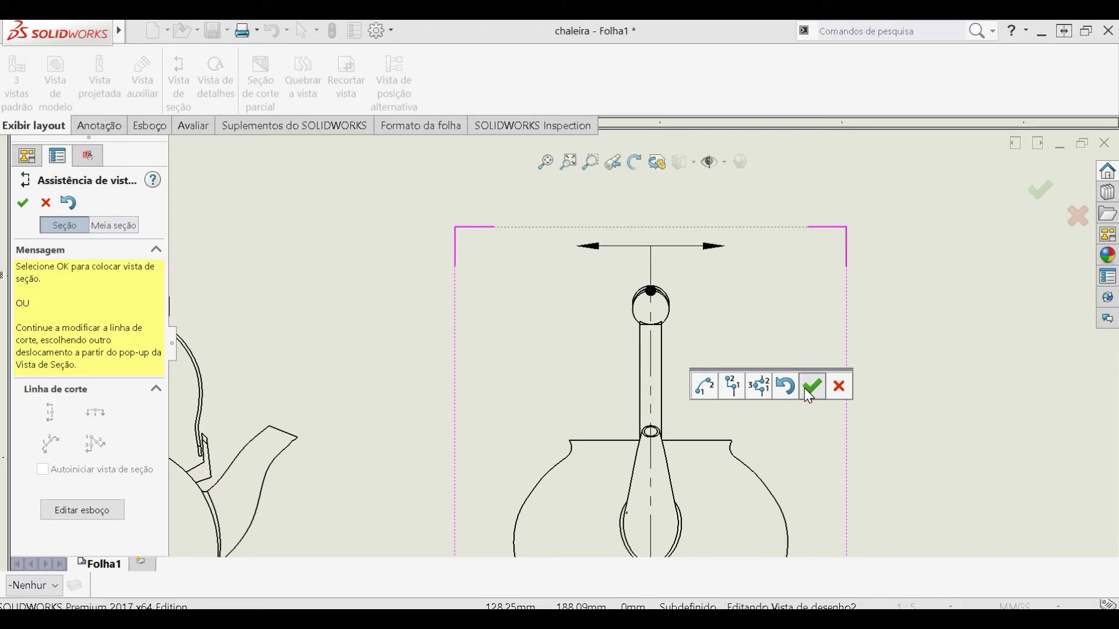
pyautogui.click(805, 389)
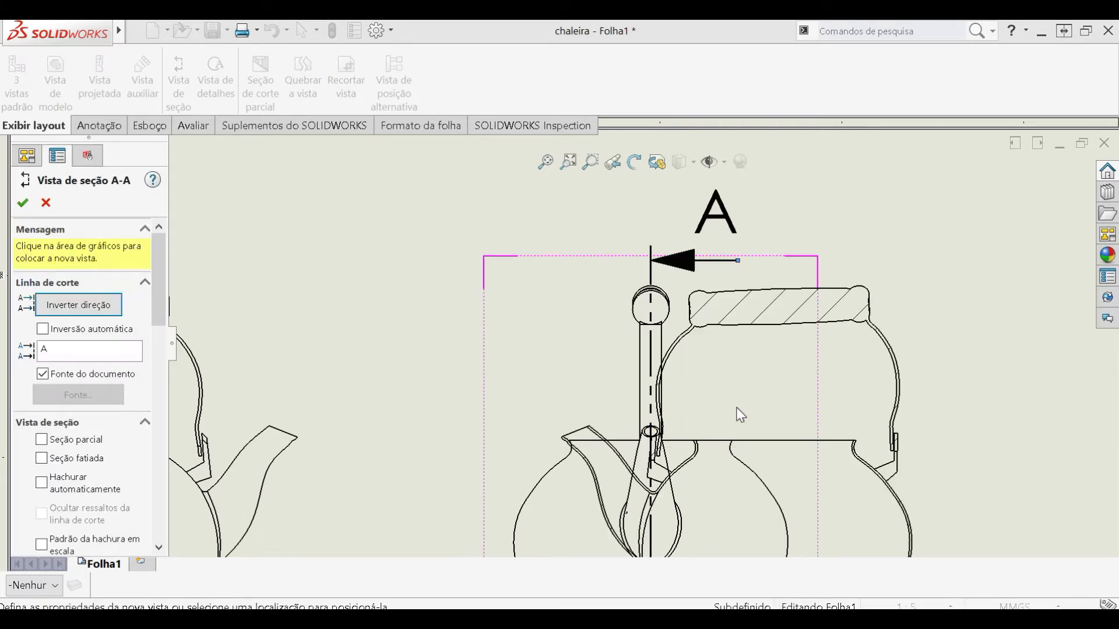
pyautogui.scroll(3, 740, 415)
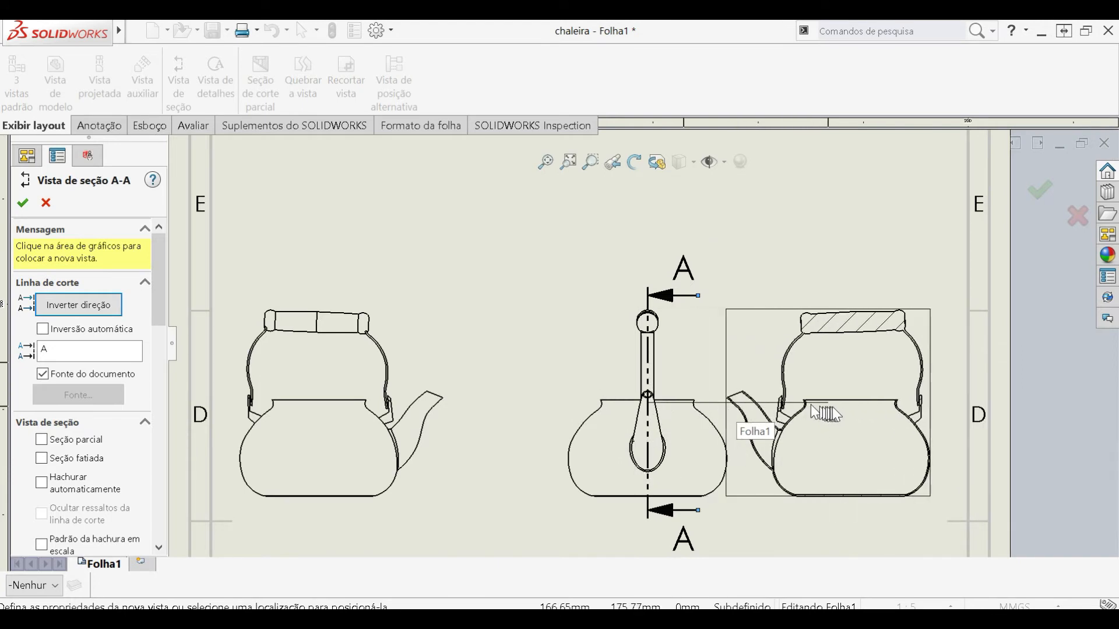
pyautogui.click(849, 411)
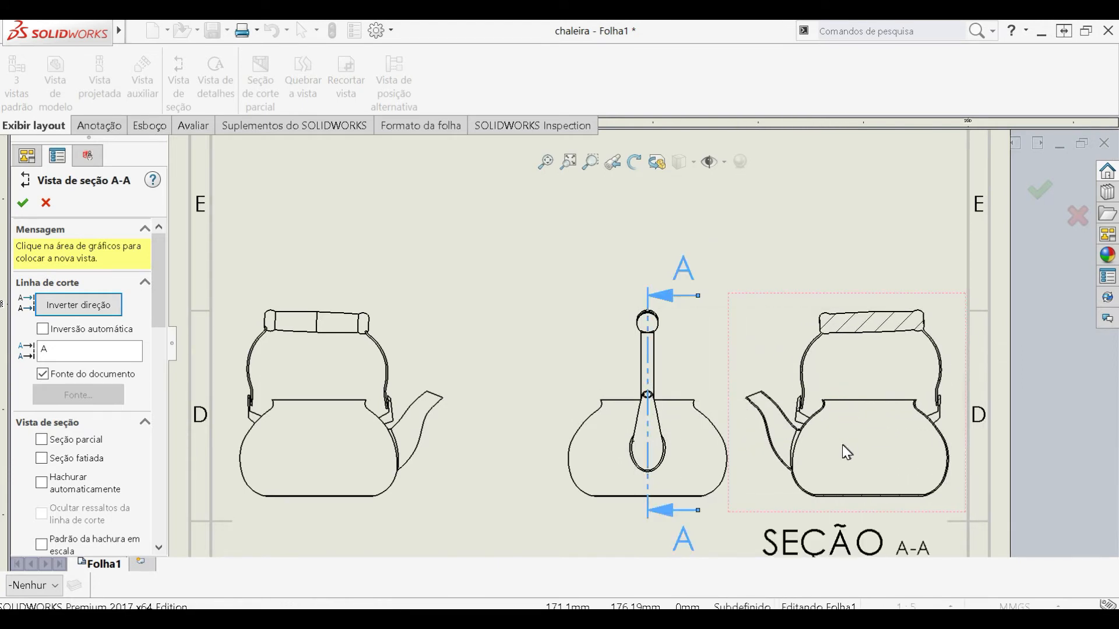
# - Delete the kettle's front view from the sheet, keeping the side view and the section view
pyautogui.scroll(2, 466, 417)
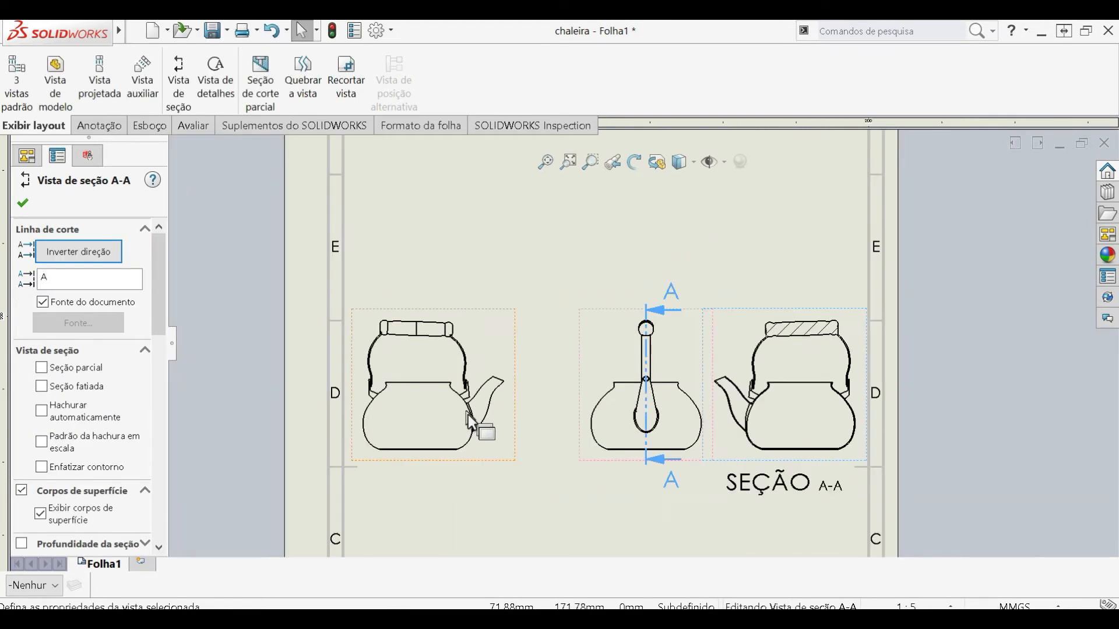
pyautogui.scroll(-1, 465, 425)
pyautogui.click(431, 466)
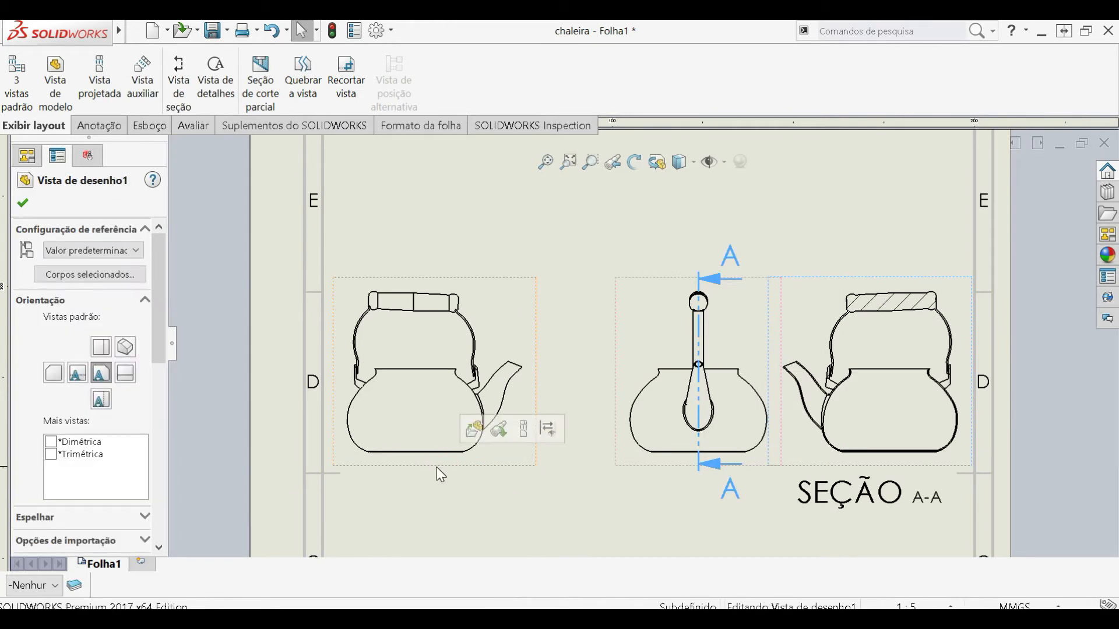
pyautogui.press('Delete')
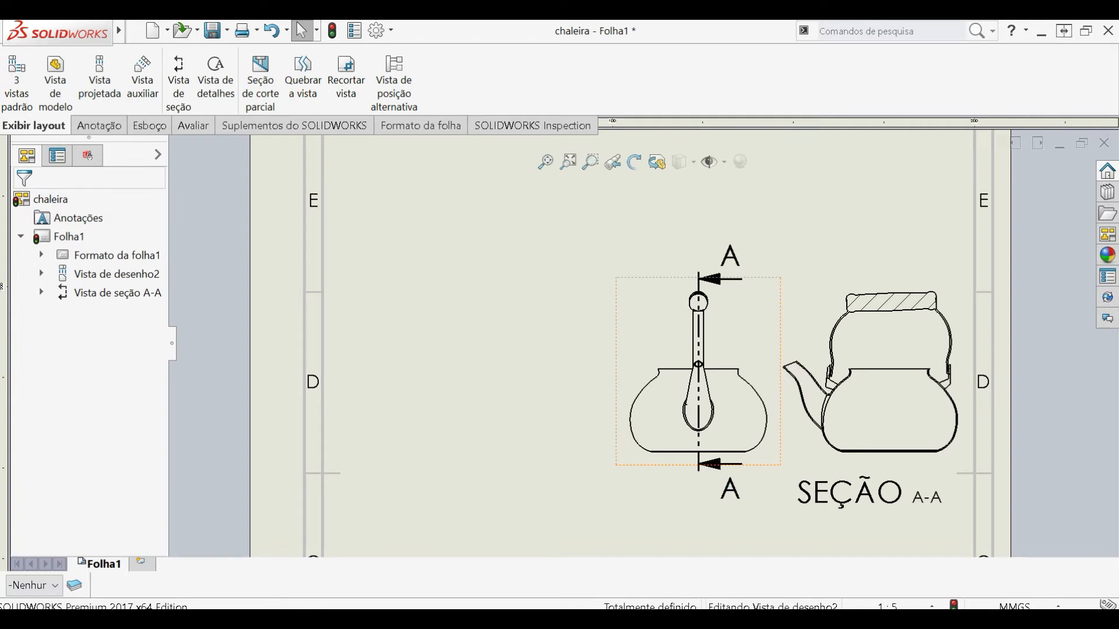
# - Reverse the cutting direction of section A-A and move the section view to the left of the kettle's side view
pyautogui.click(715, 470)
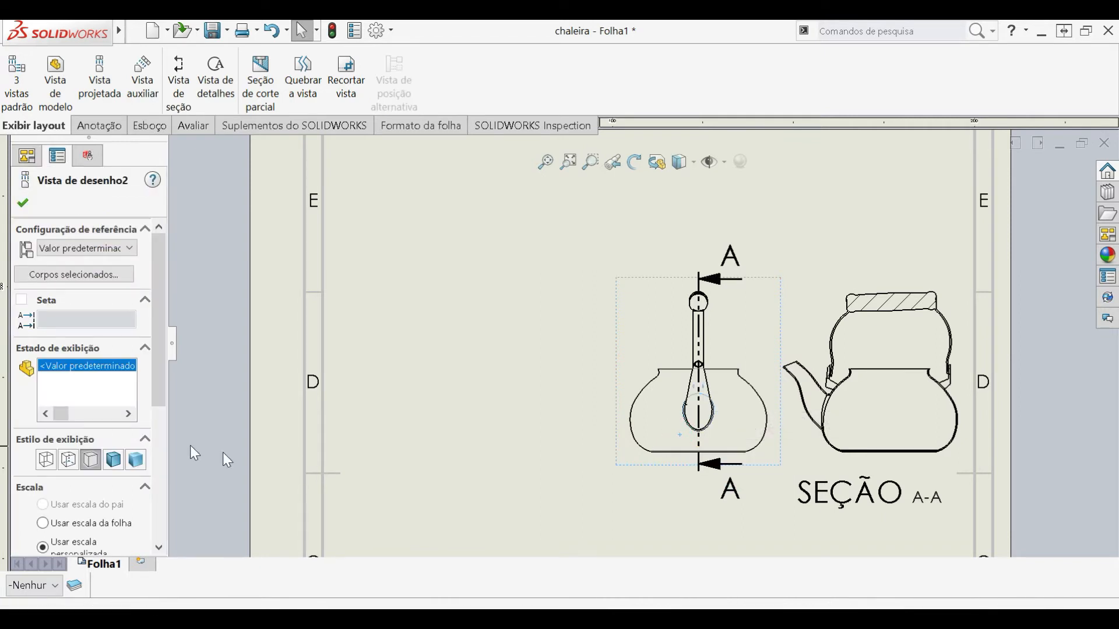
pyautogui.moveTo(160, 376)
pyautogui.mouseDown()
pyautogui.moveTo(180, 534)
pyautogui.moveTo(165, 391)
pyautogui.mouseUp()
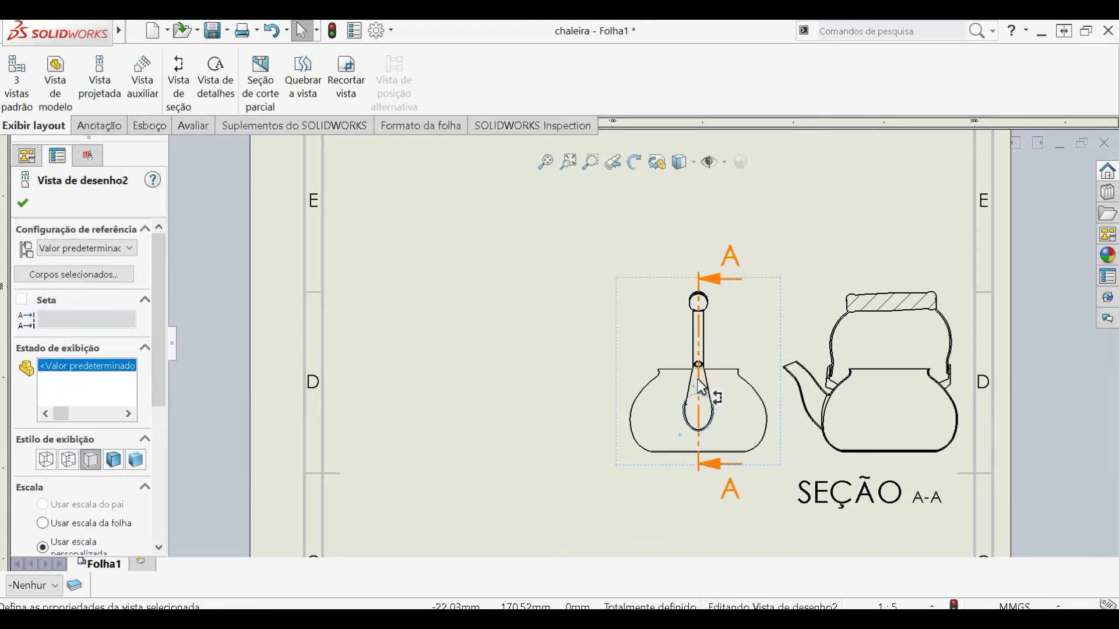
pyautogui.click(823, 375)
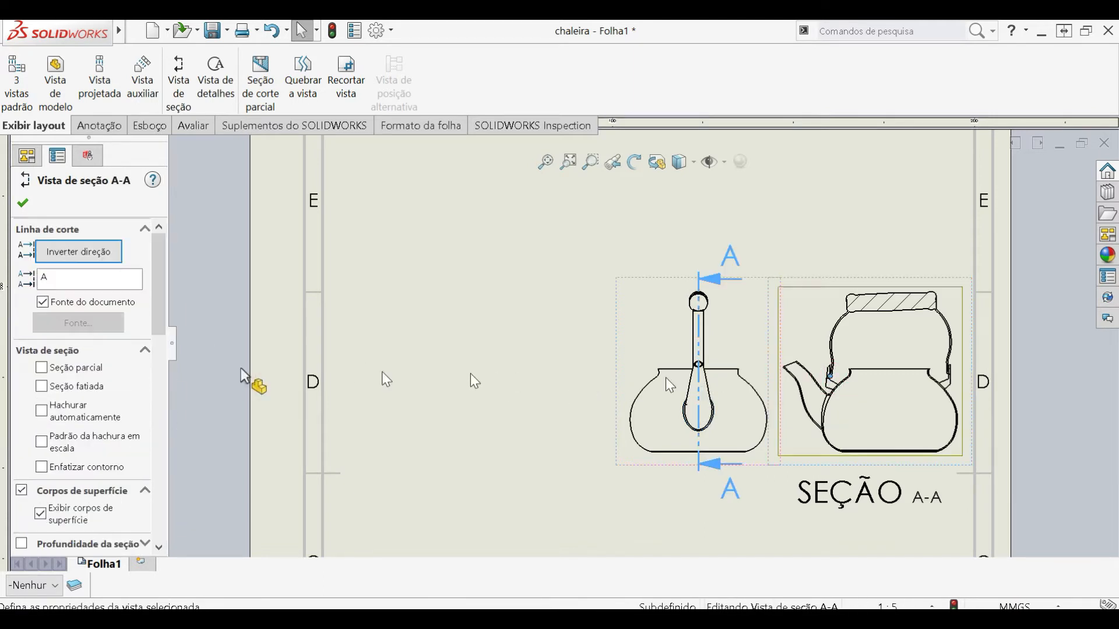
pyautogui.click(99, 257)
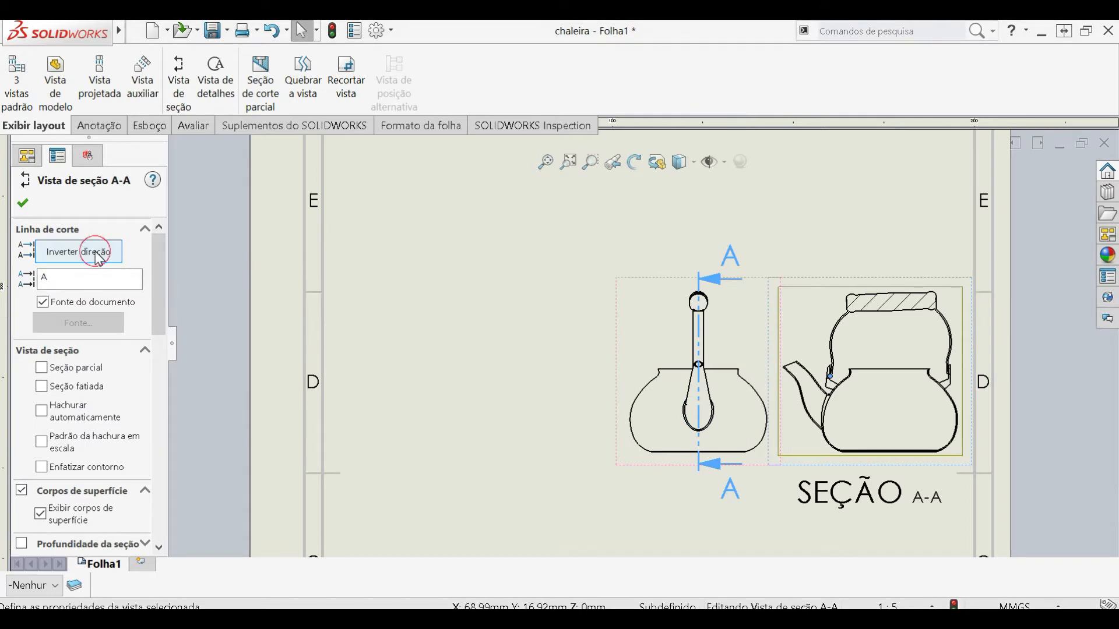
pyautogui.click(99, 256)
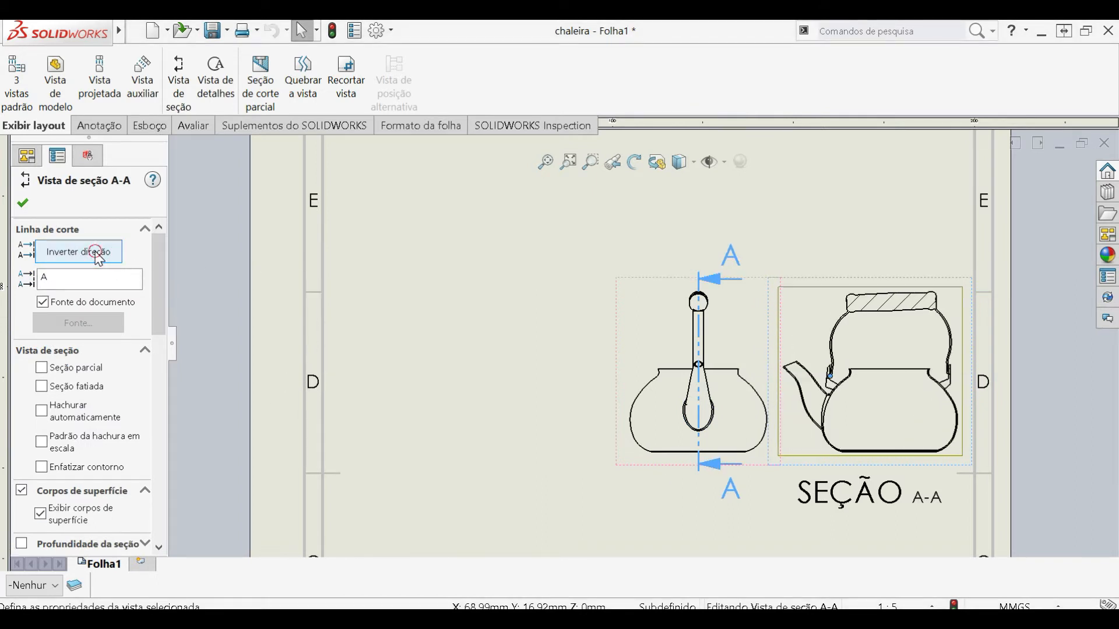
pyautogui.click(99, 256)
pyautogui.moveTo(792, 468); pyautogui.dragTo(416, 536)
pyautogui.click(399, 527)
# - Project a new view from the kettle's side view and place it to the right, level with section A-A
pyautogui.scroll(-1, 597, 293)
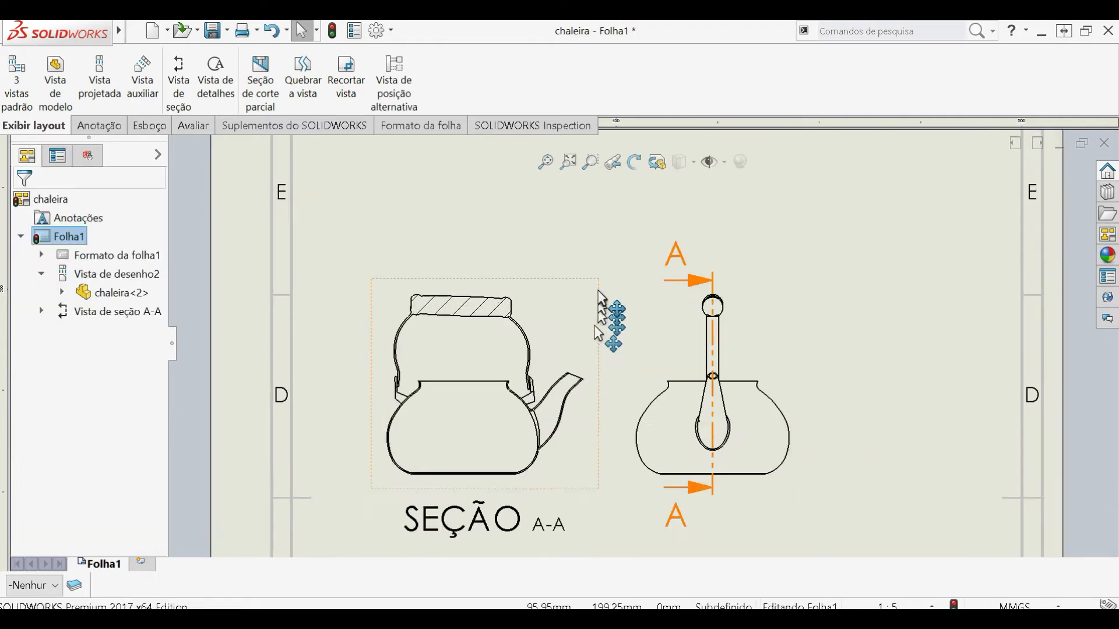
pyautogui.scroll(-5, 460, 361)
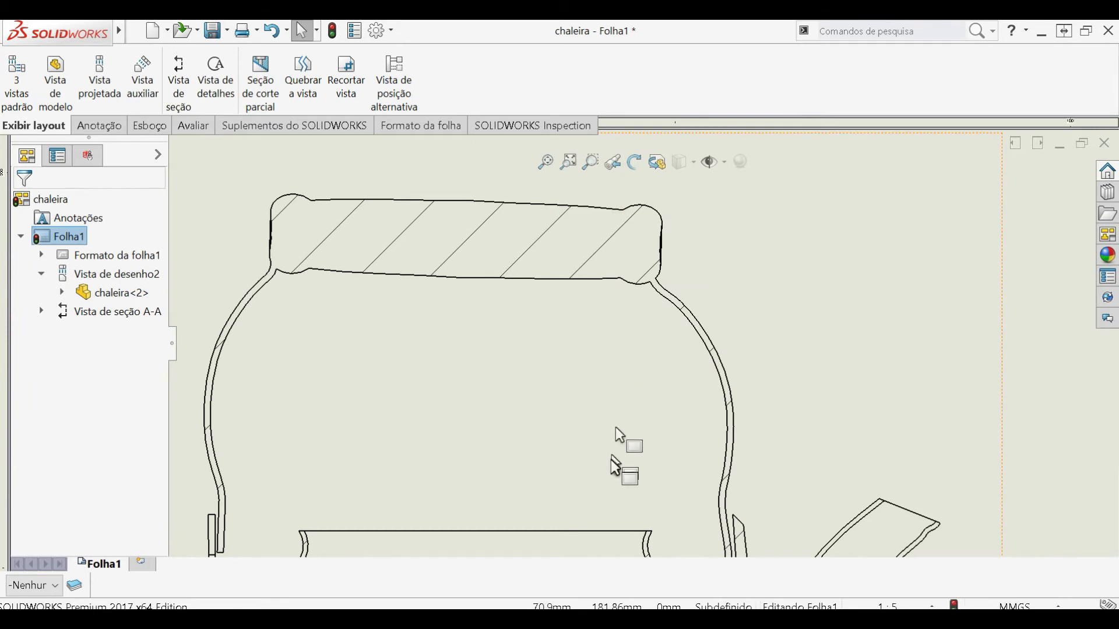
pyautogui.scroll(4, 610, 461)
pyautogui.scroll(-5, 612, 449)
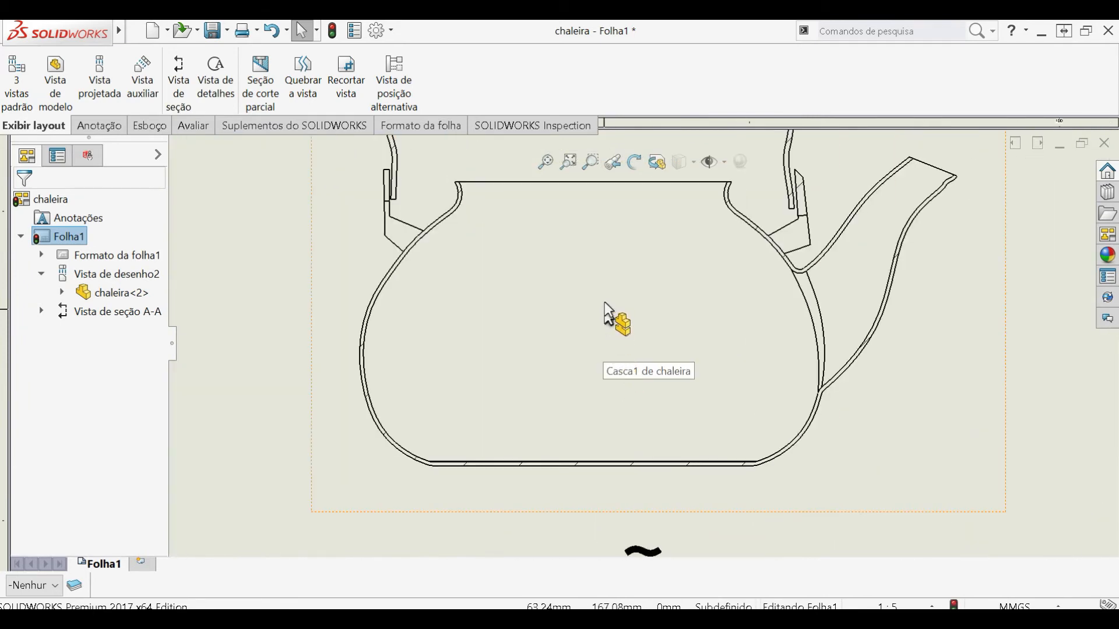
pyautogui.scroll(4, 699, 332)
pyautogui.scroll(-1, 749, 350)
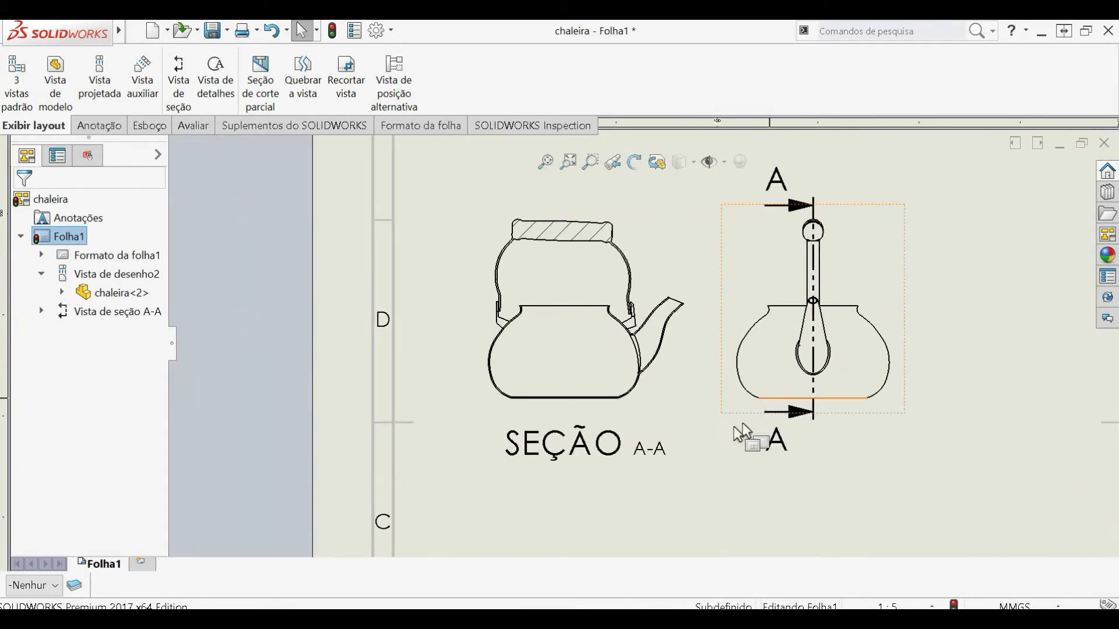
pyautogui.click(862, 403)
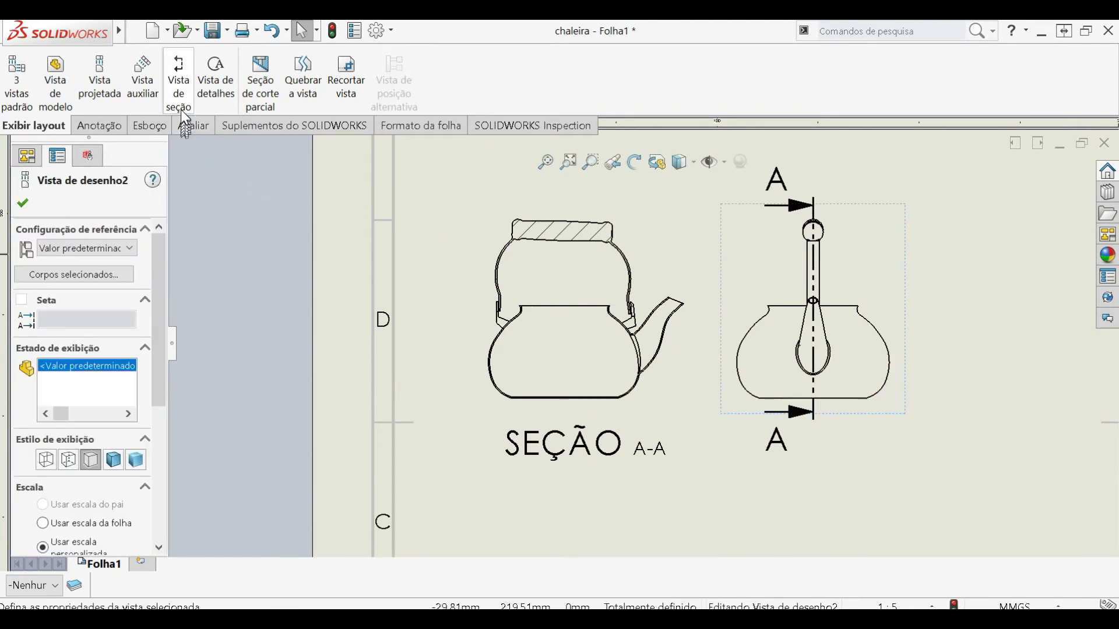
pyautogui.click(100, 82)
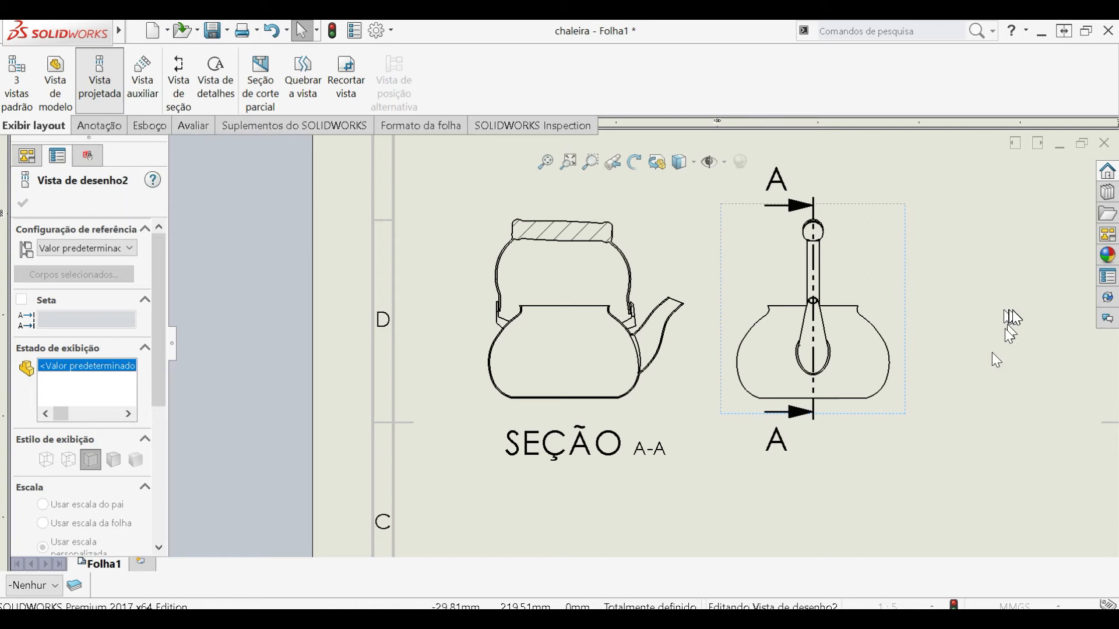
pyautogui.scroll(2, 967, 371)
pyautogui.scroll(-1, 944, 364)
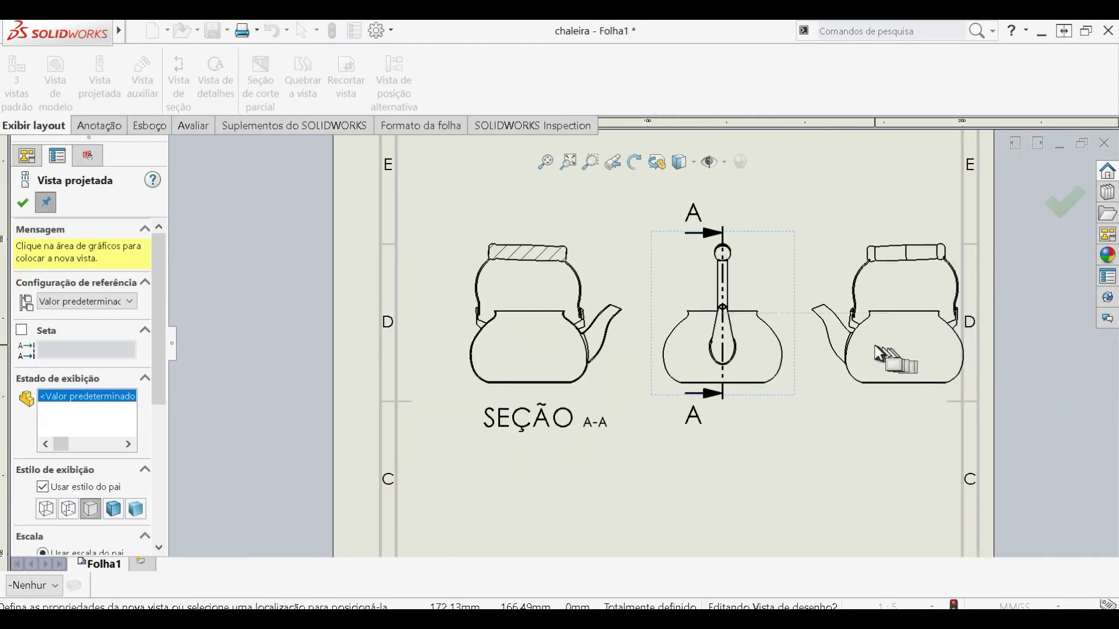
pyautogui.click(874, 346)
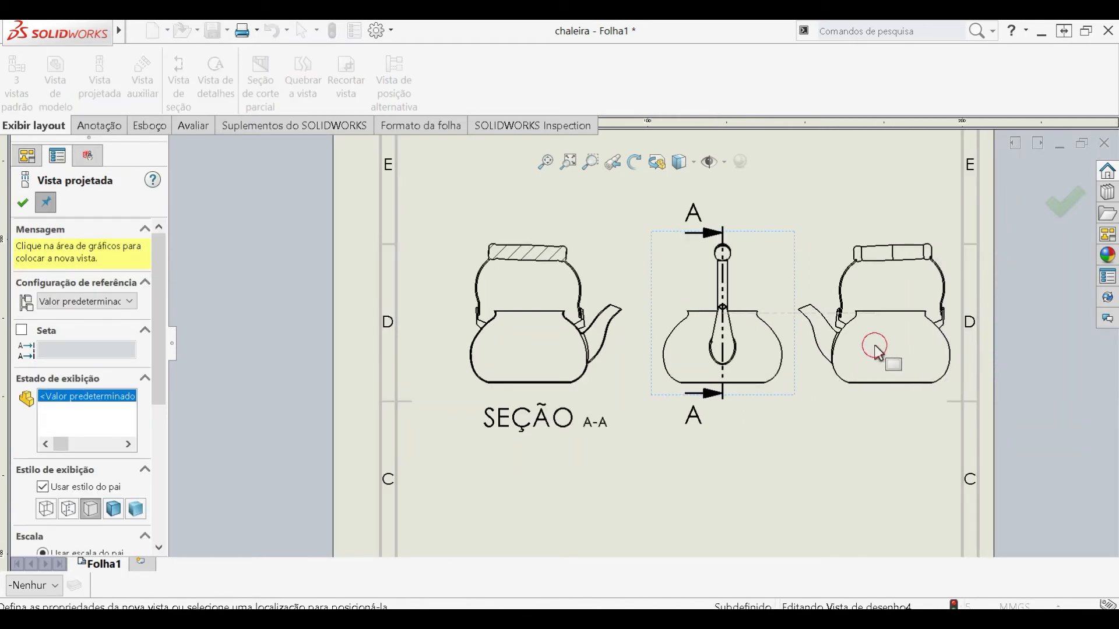
pyautogui.click(883, 396)
pyautogui.click(23, 204)
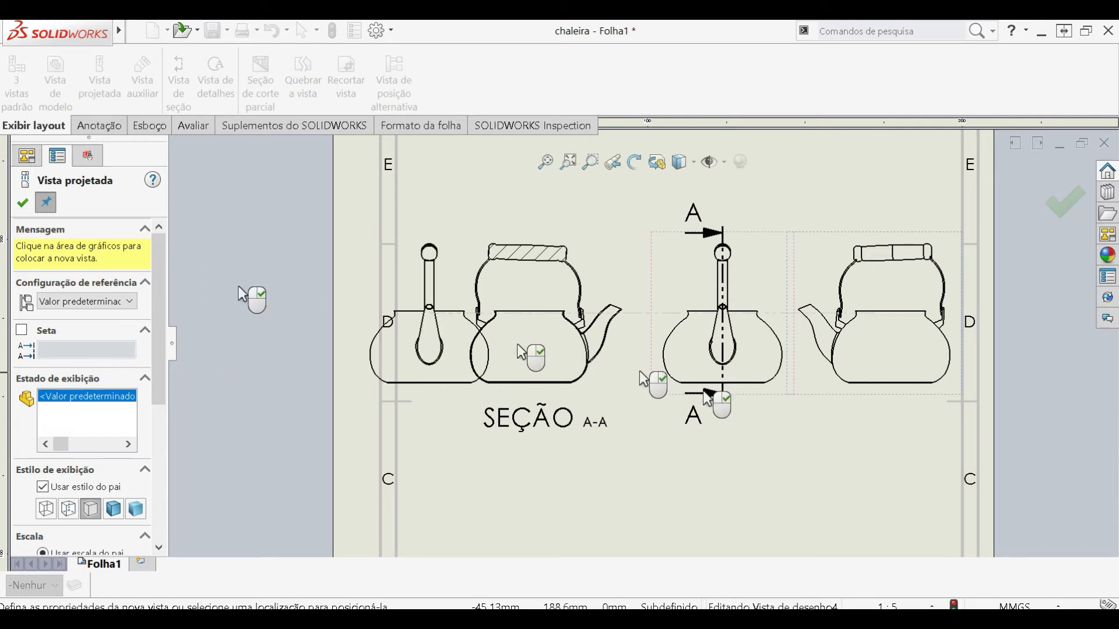
# - Set the display style of the new projected kettle view to hidden lines visible
pyautogui.click(884, 396)
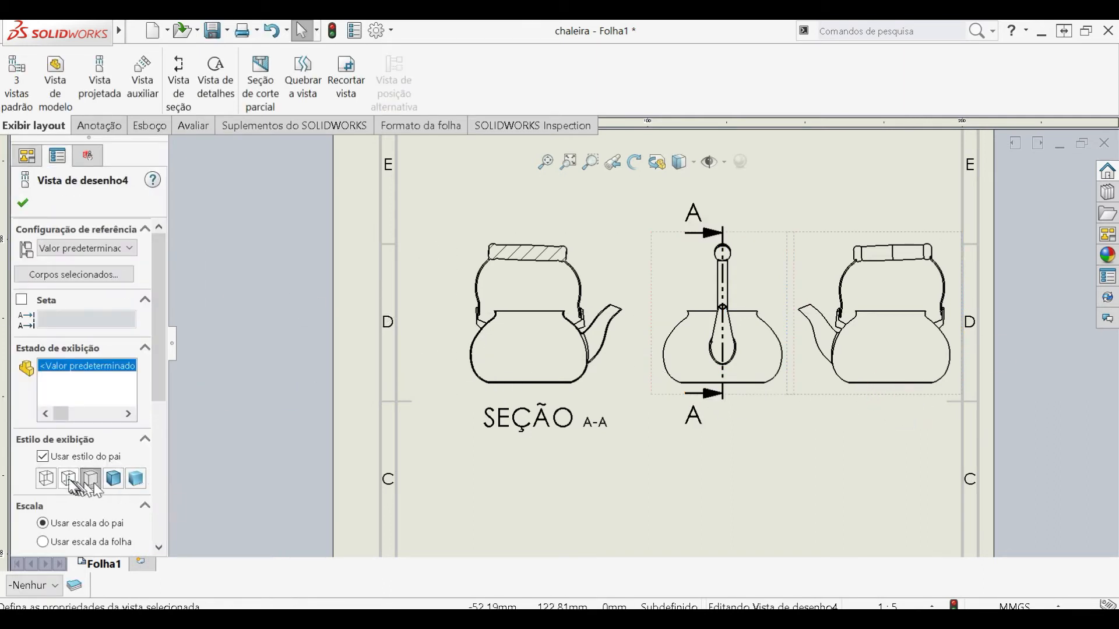
pyautogui.scroll(-5, 838, 358)
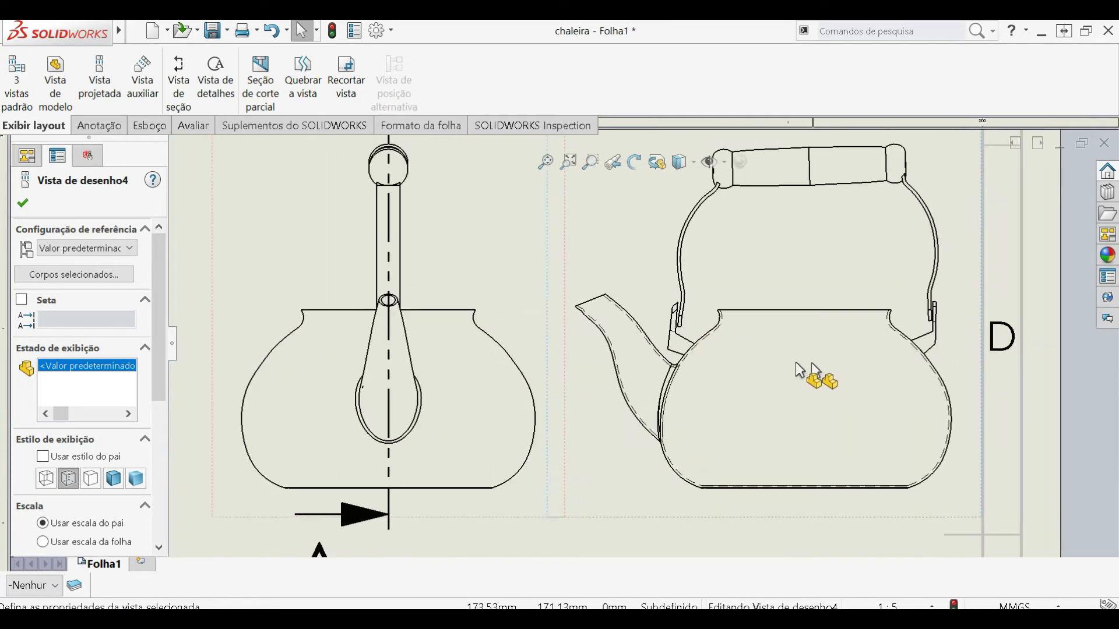
pyautogui.scroll(-2, 692, 338)
pyautogui.click(90, 478)
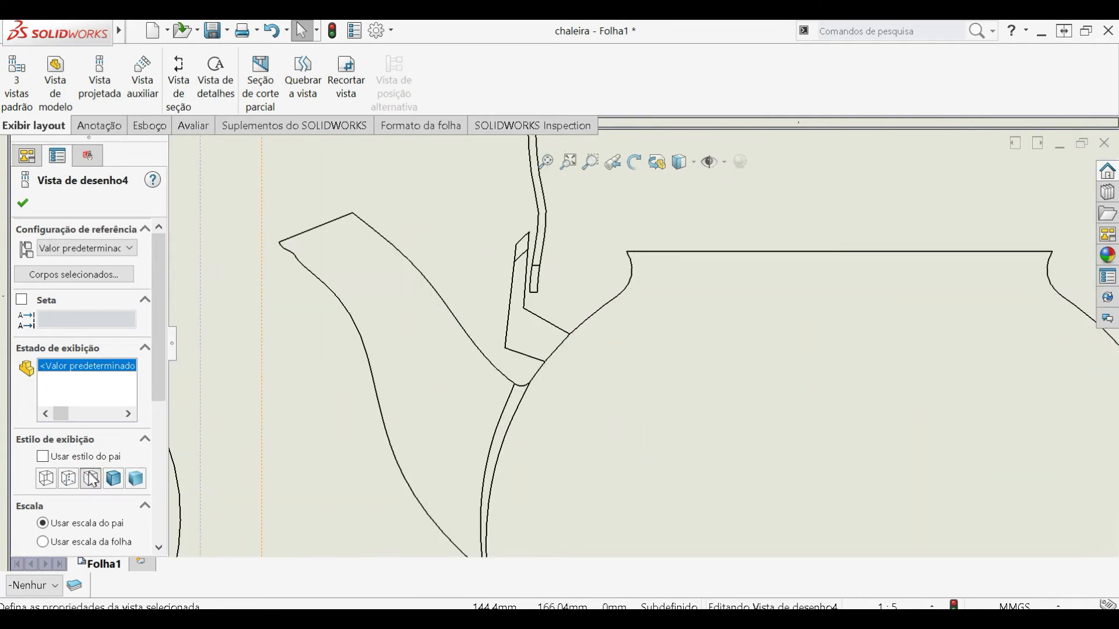
pyautogui.click(68, 478)
# - Compare the hidden lines of the spout, body and handle in the projected view with the same edges in section A-A
pyautogui.scroll(3, 437, 287)
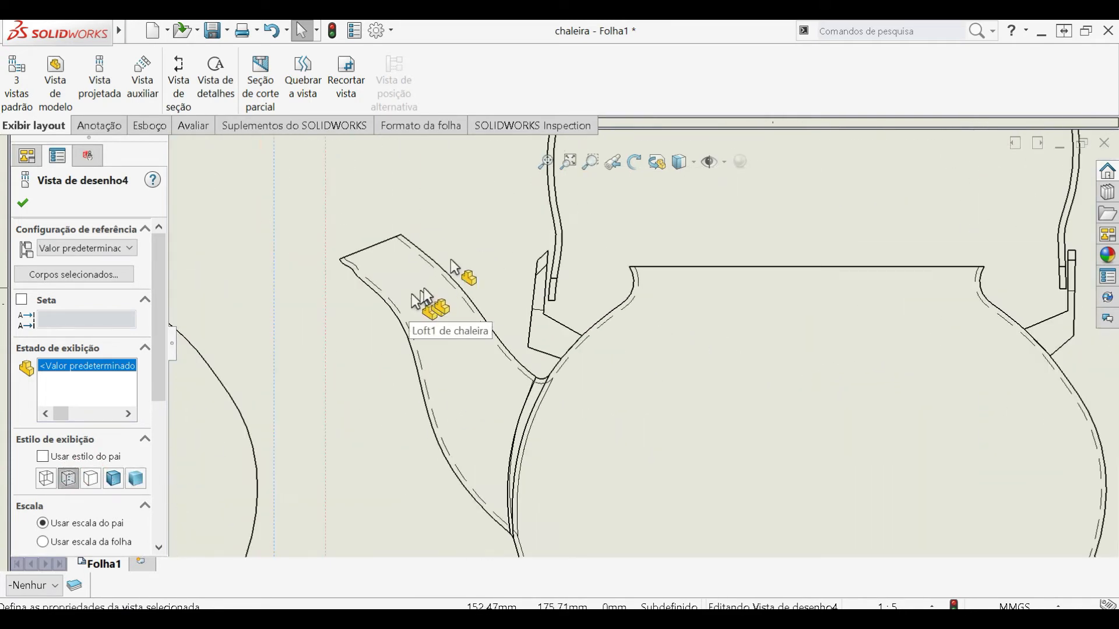
pyautogui.scroll(-4, 469, 245)
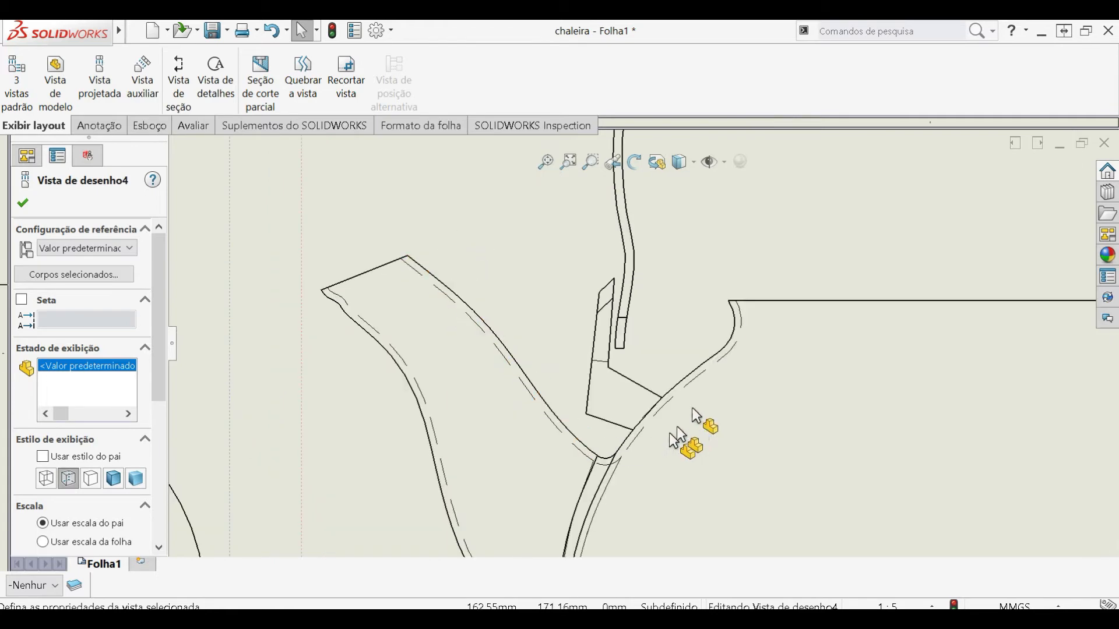
pyautogui.scroll(4, 769, 370)
pyautogui.scroll(5, 775, 370)
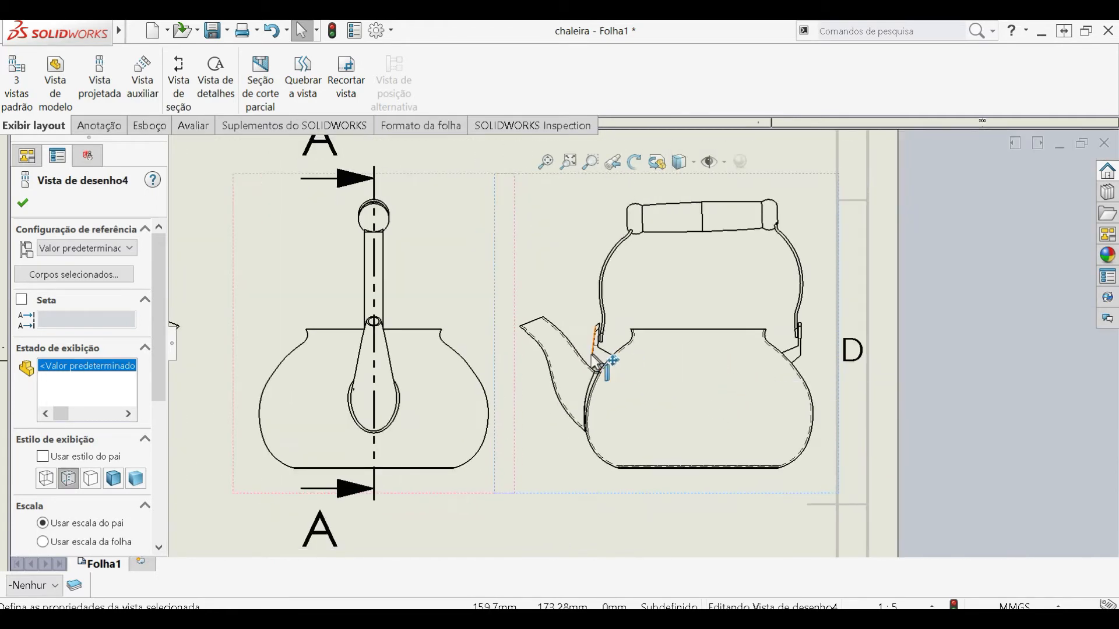
pyautogui.scroll(-6, 303, 379)
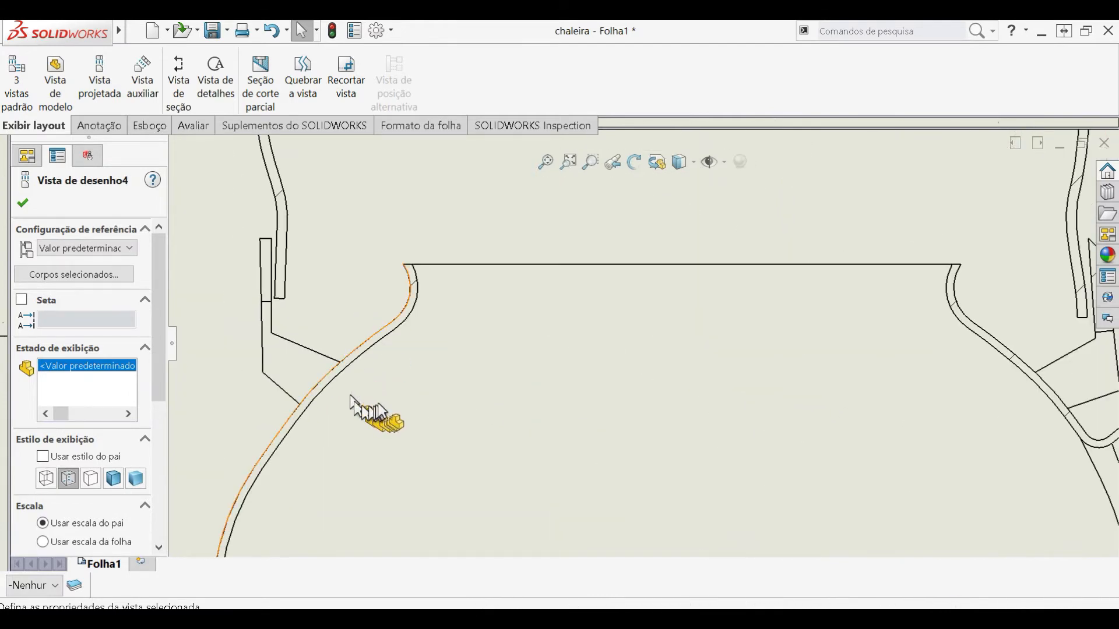
pyautogui.scroll(6, 502, 399)
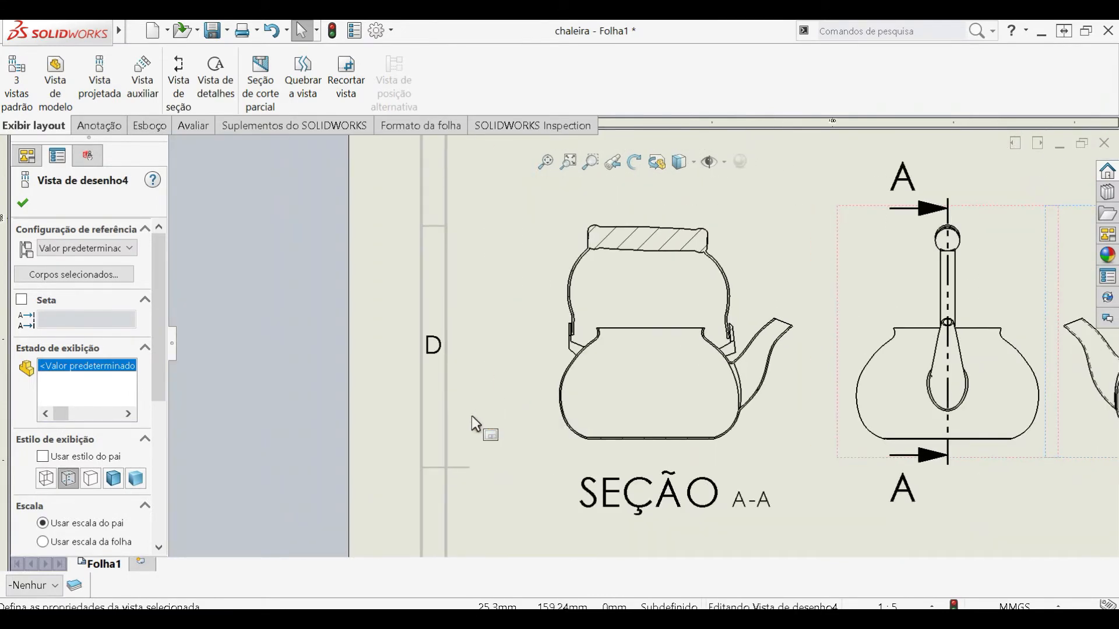
pyautogui.scroll(8, 784, 375)
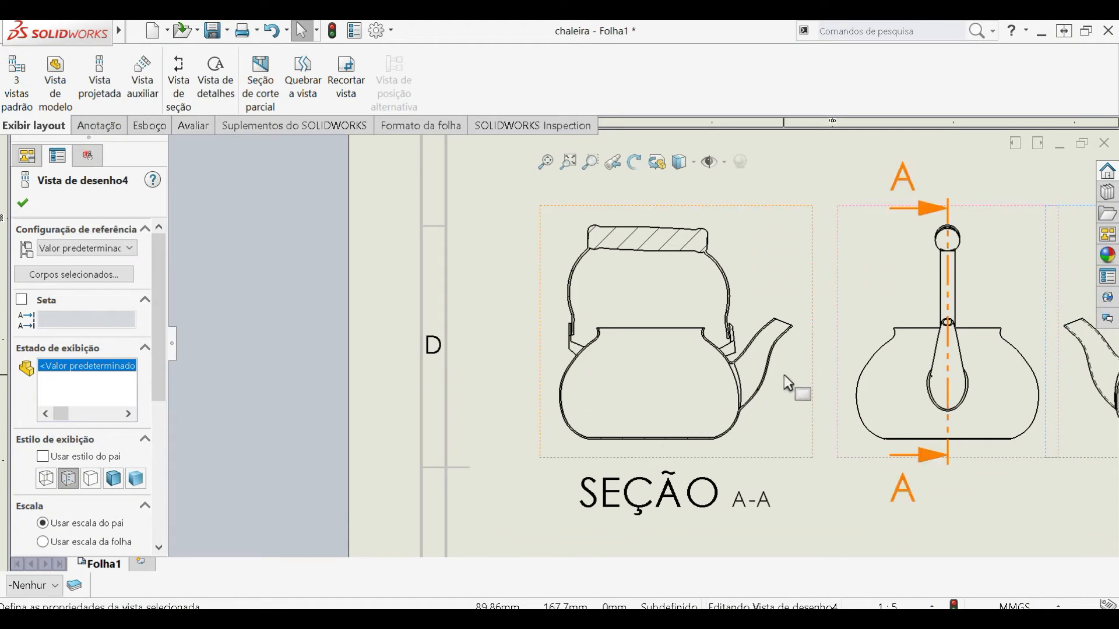
pyautogui.scroll(-4, 785, 360)
pyautogui.scroll(-1, 786, 360)
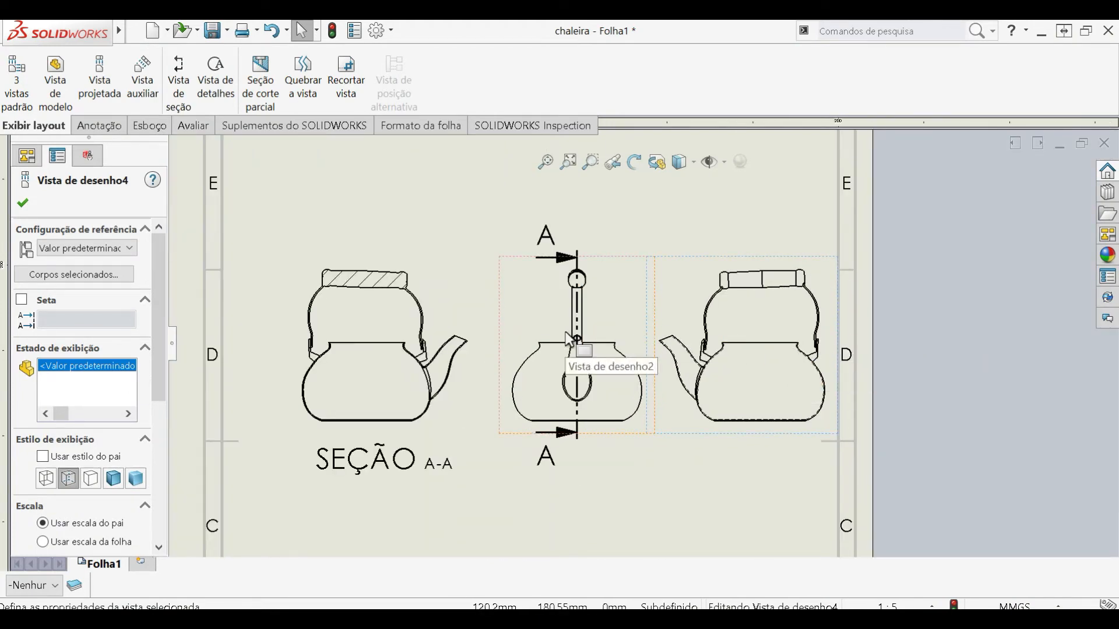
pyautogui.scroll(-3, 747, 300)
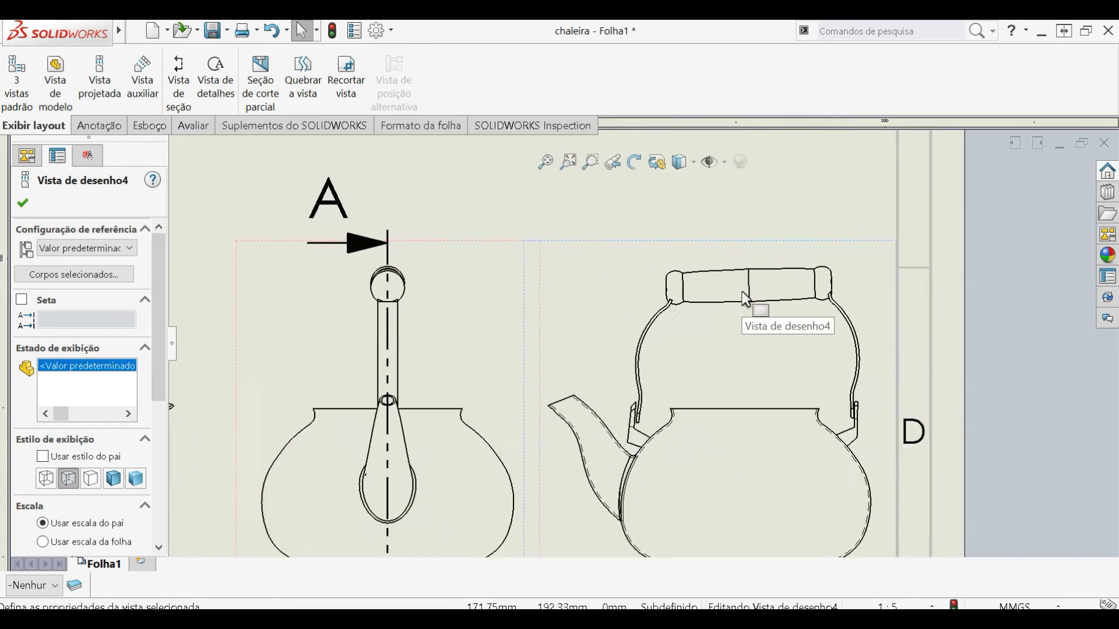
pyautogui.scroll(-4, 744, 309)
pyautogui.scroll(5, 602, 457)
# - Create a detail view of the handle bracket beside the spout with a circle of about 25 mm radius, placed above the side view
pyautogui.scroll(-5, 593, 460)
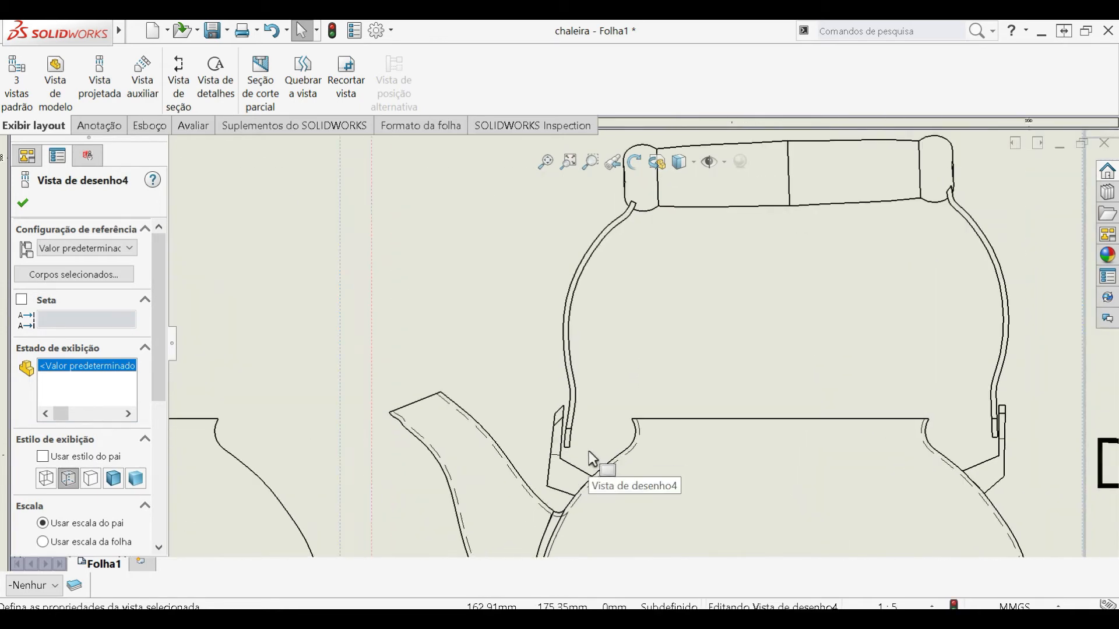
pyautogui.scroll(-2, 592, 460)
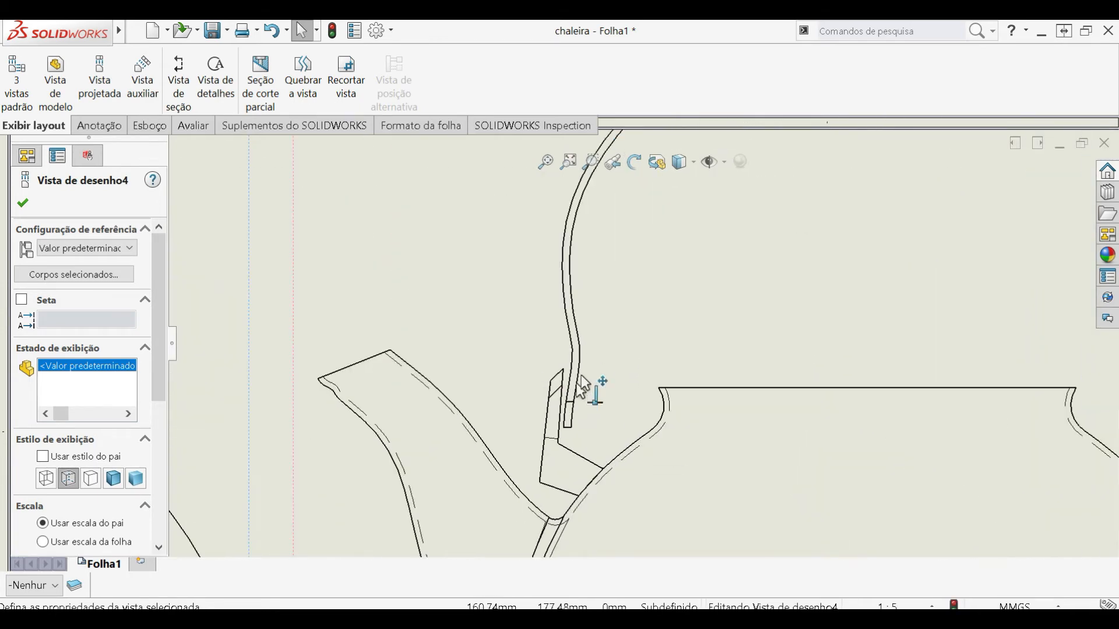
pyautogui.click(223, 95)
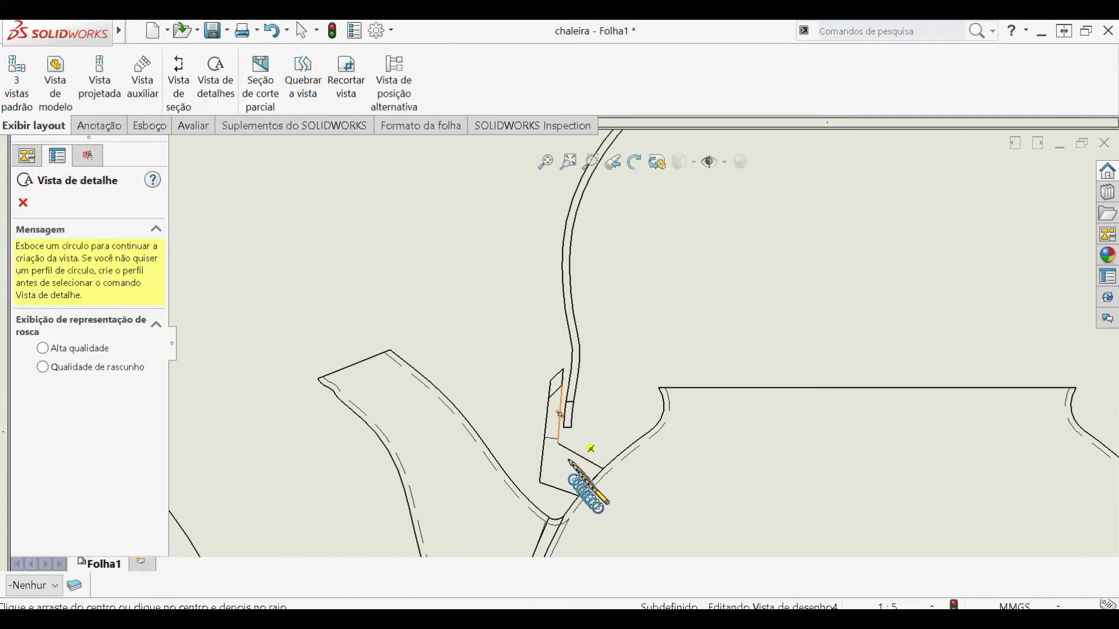
pyautogui.click(558, 426)
pyautogui.click(621, 493)
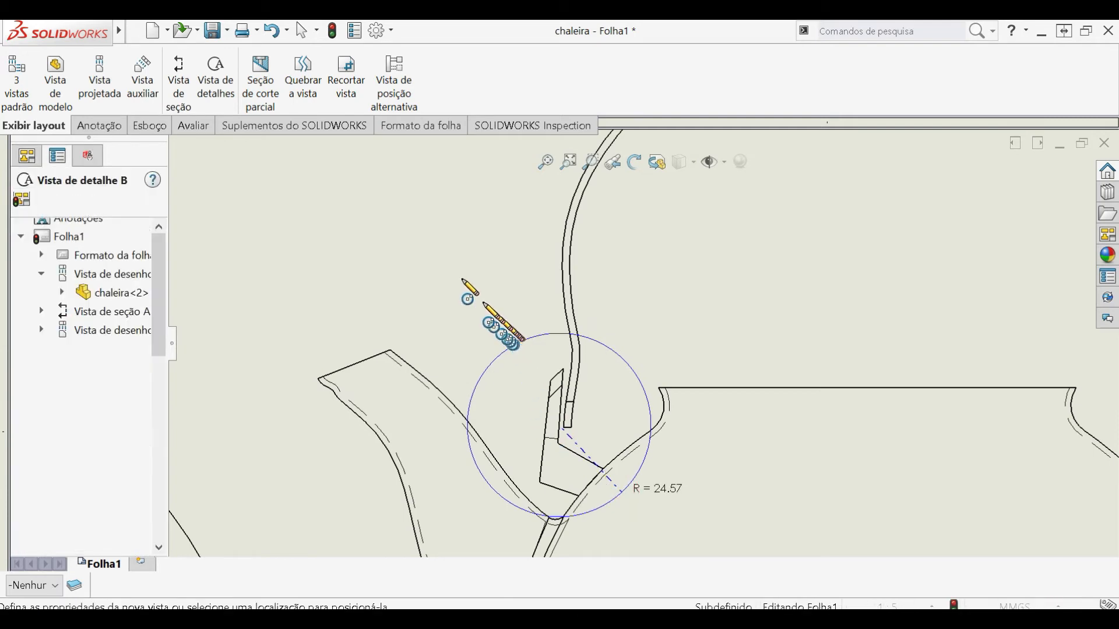
pyautogui.scroll(6, 424, 222)
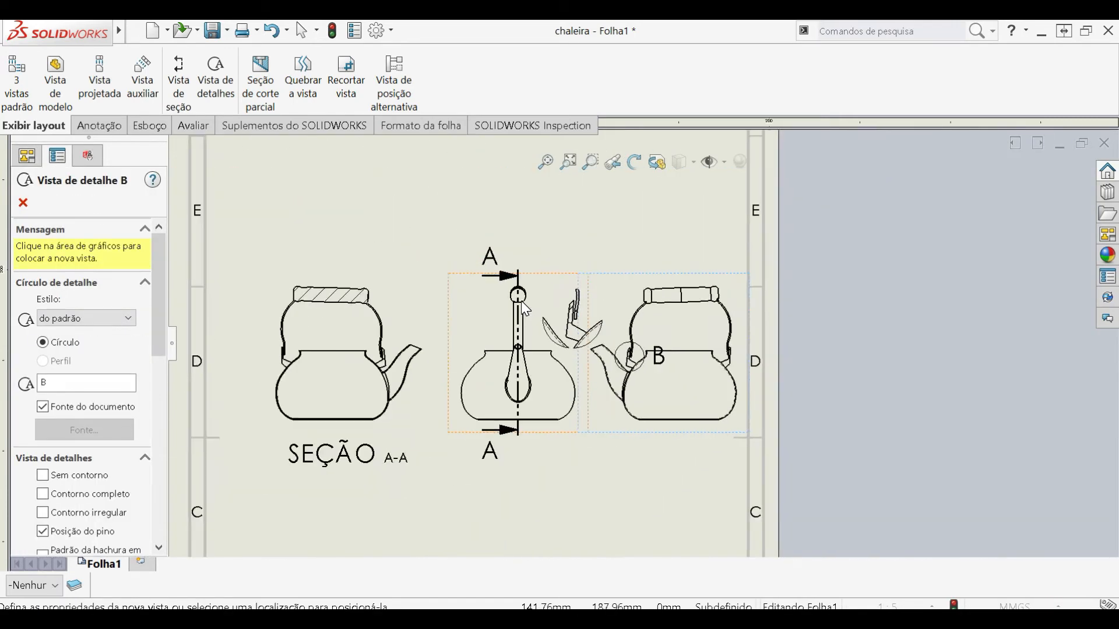
pyautogui.scroll(1, 525, 308)
pyautogui.click(619, 227)
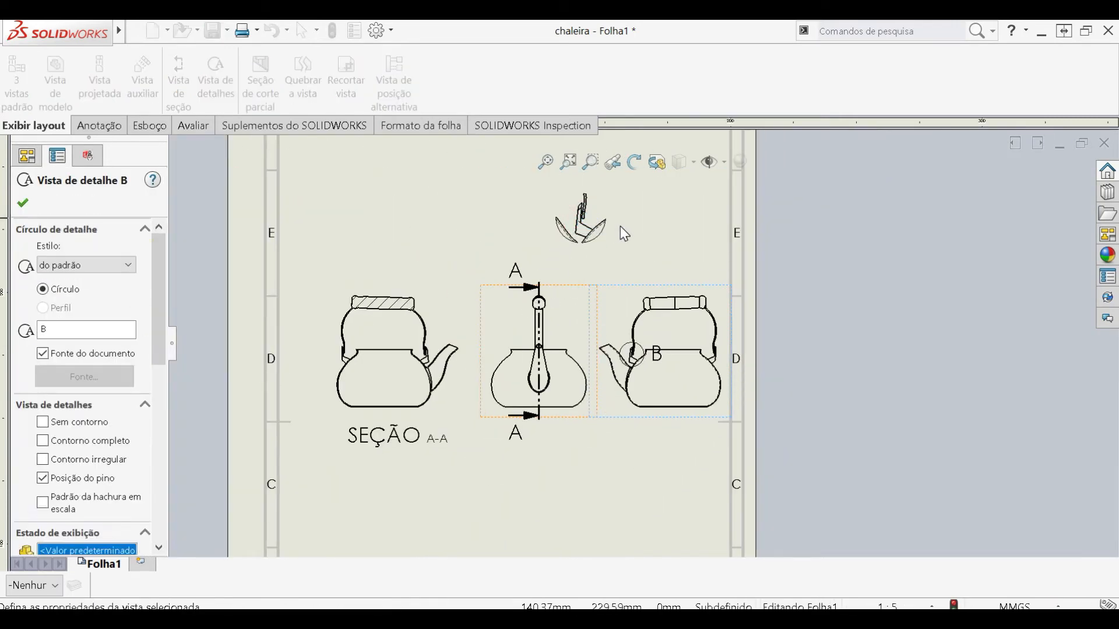
# - Move detail view B slightly up and to the left, above the kettle's side view
pyautogui.moveTo(606, 267); pyautogui.dragTo(495, 211)
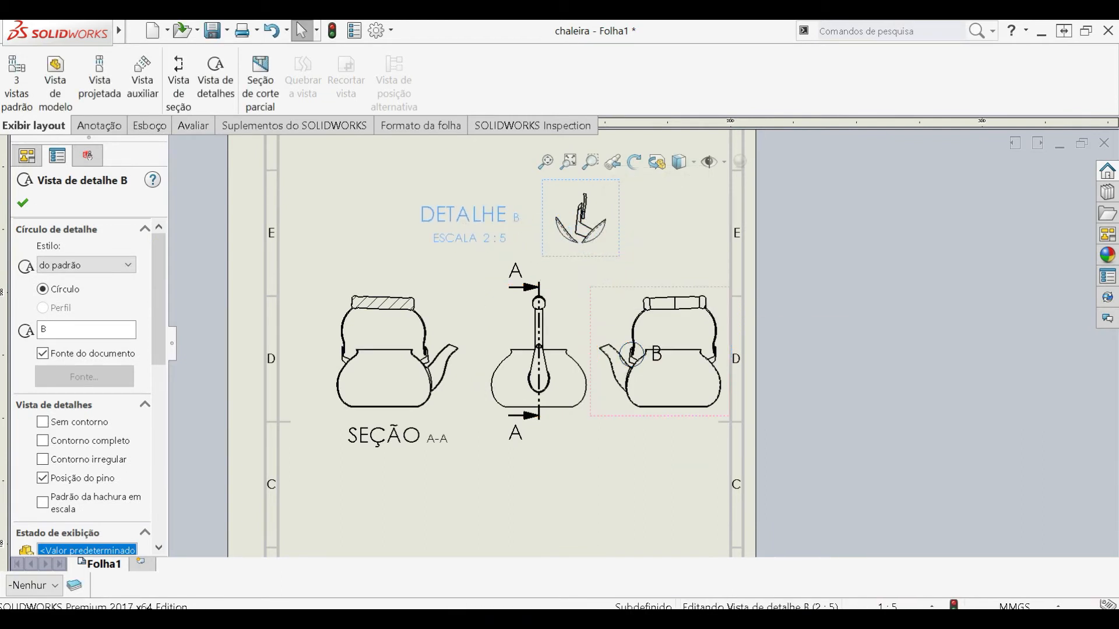
pyautogui.click(554, 232)
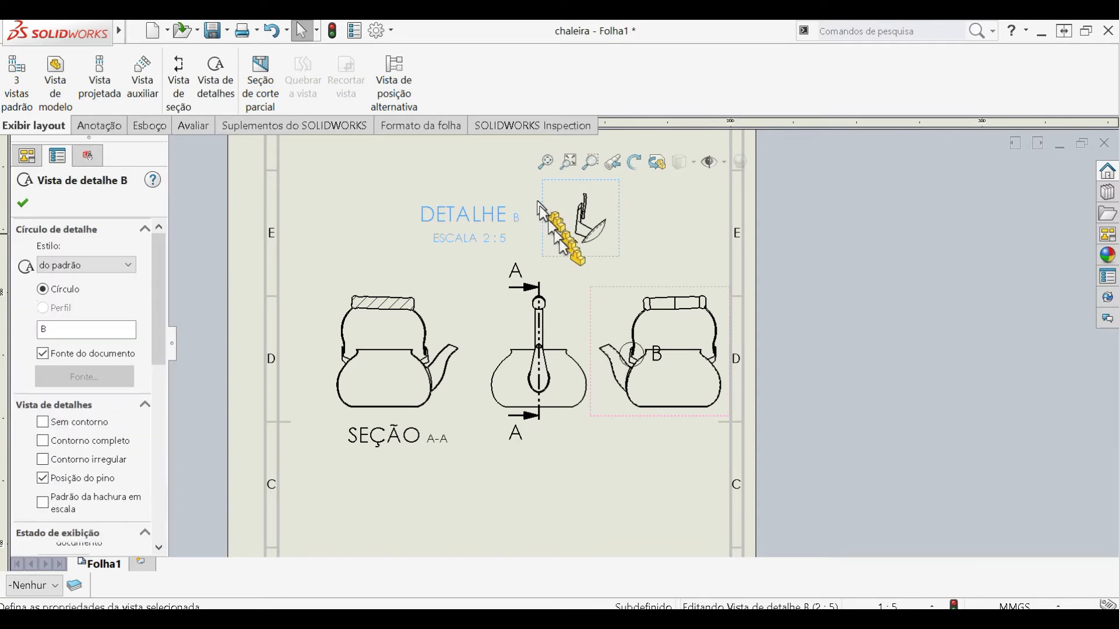
pyautogui.moveTo(574, 256); pyautogui.dragTo(553, 229)
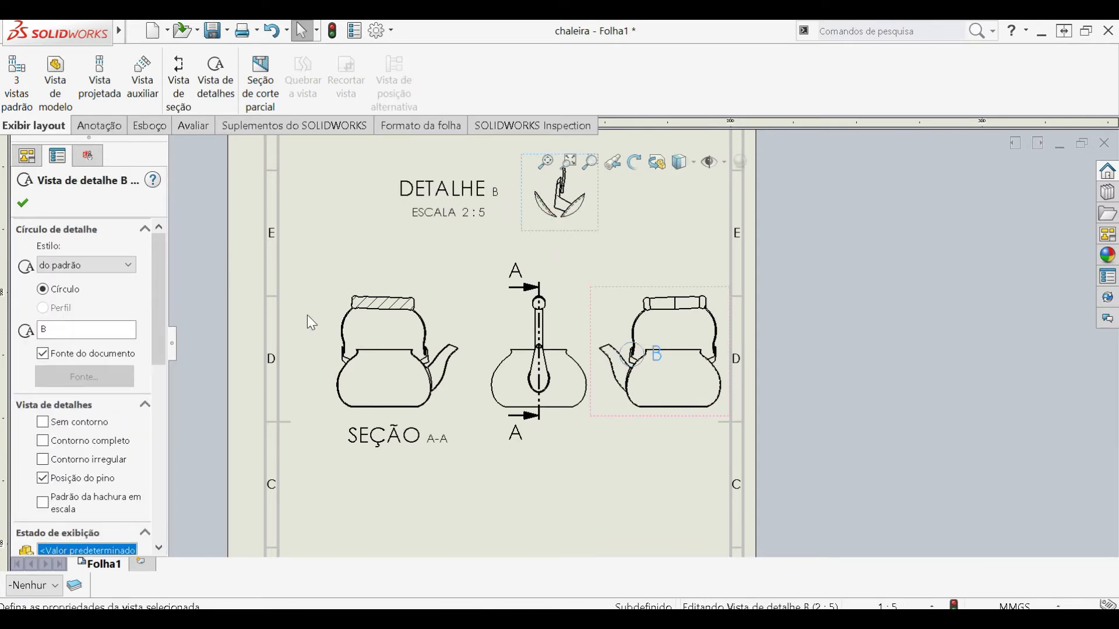
# - Try a custom scale of 5:1 for detail view B
pyautogui.moveTo(165, 344); pyautogui.dragTo(146, 505)
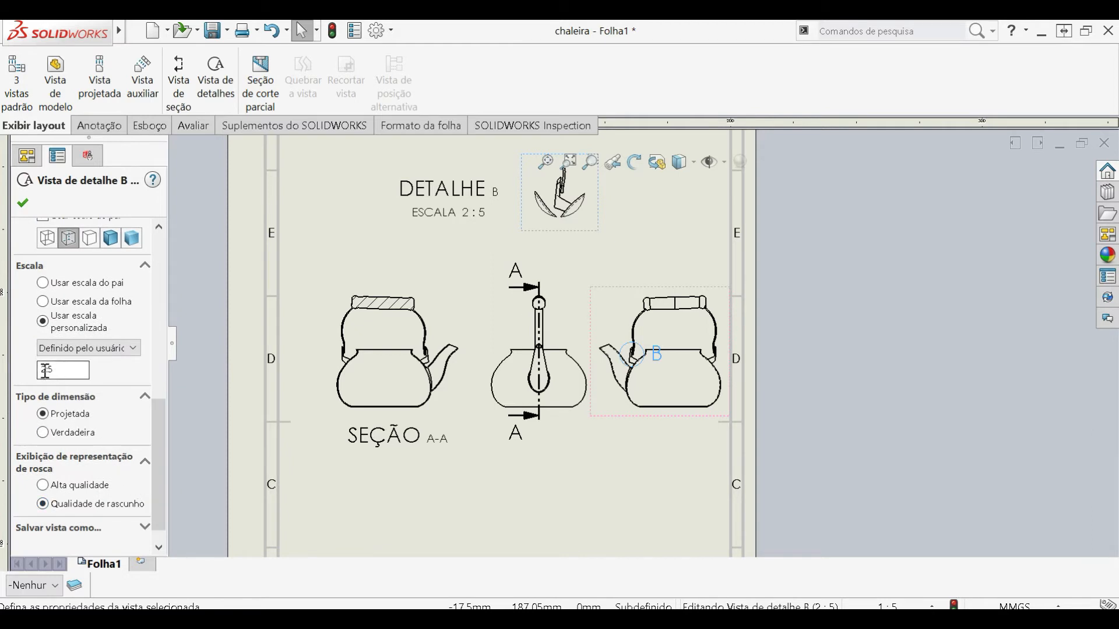
pyautogui.click(75, 348)
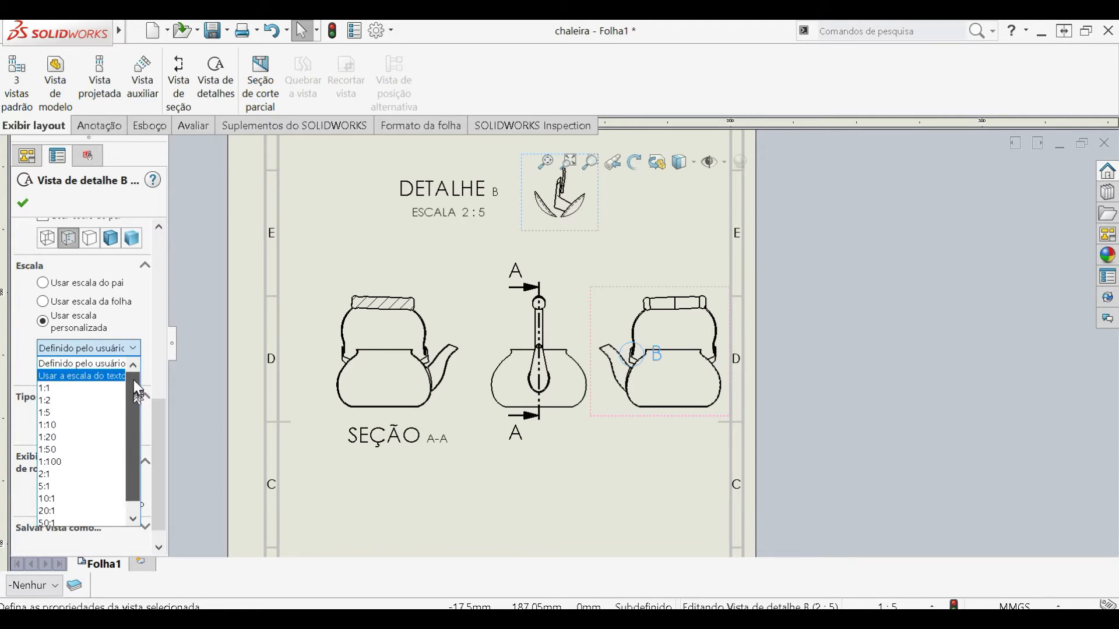
pyautogui.click(91, 487)
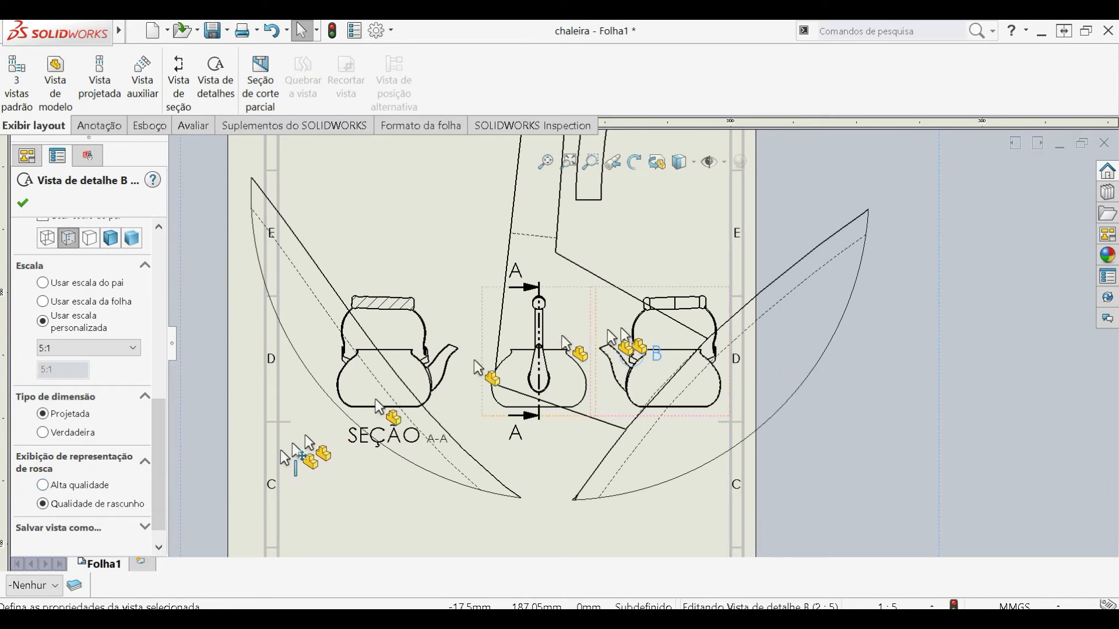
# - Set the custom scale of detail view B to 2:1
pyautogui.click(106, 348)
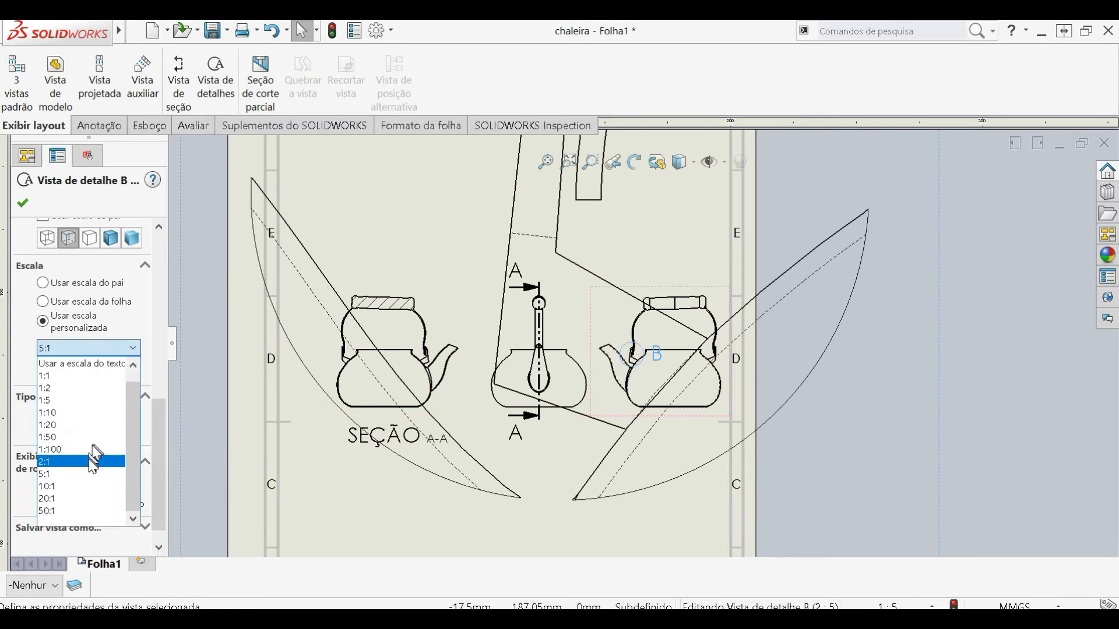
pyautogui.click(91, 466)
pyautogui.scroll(6, 640, 318)
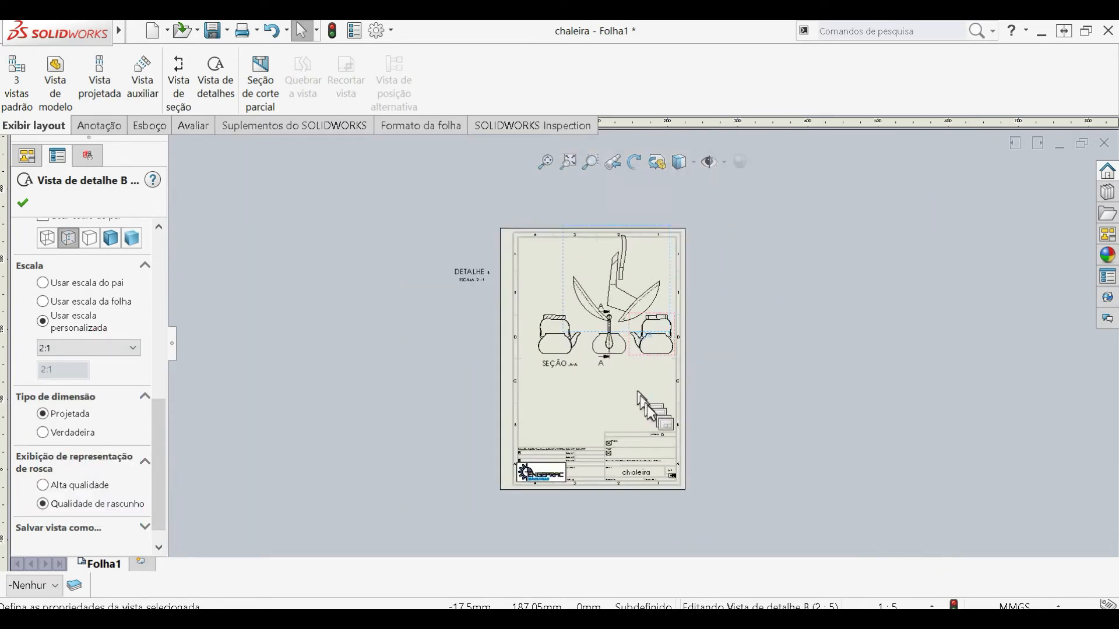
# - Move the row of kettle views down near the title block and arrange detail view B with its label in the sheet's upper half
pyautogui.scroll(-2, 640, 402)
pyautogui.click(641, 367)
pyautogui.moveTo(627, 339); pyautogui.dragTo(619, 418)
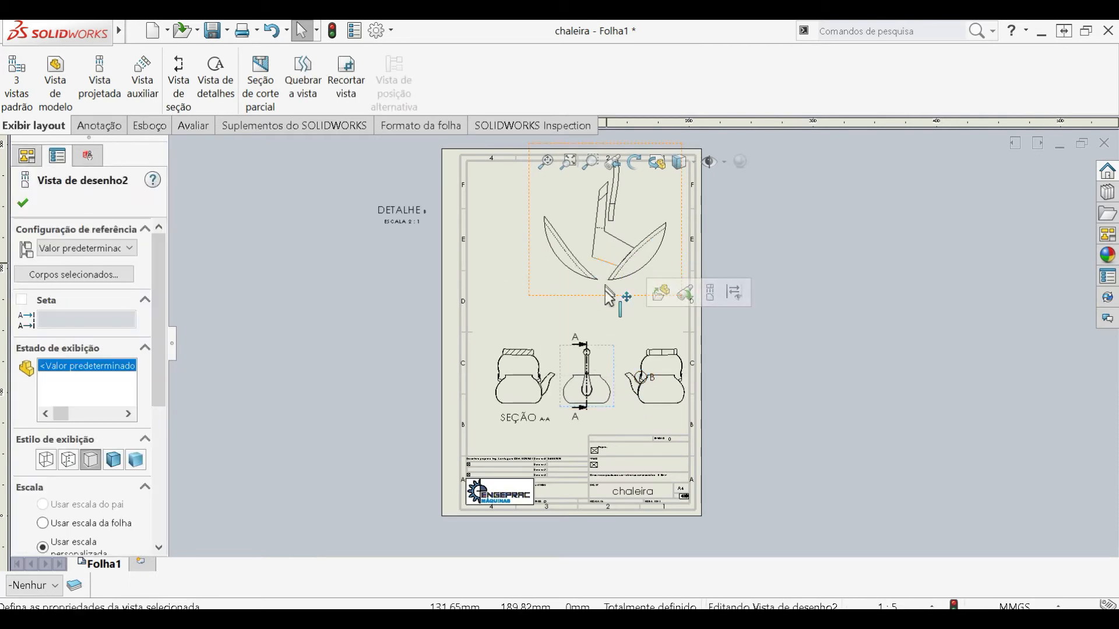
pyautogui.moveTo(597, 296); pyautogui.dragTo(564, 342)
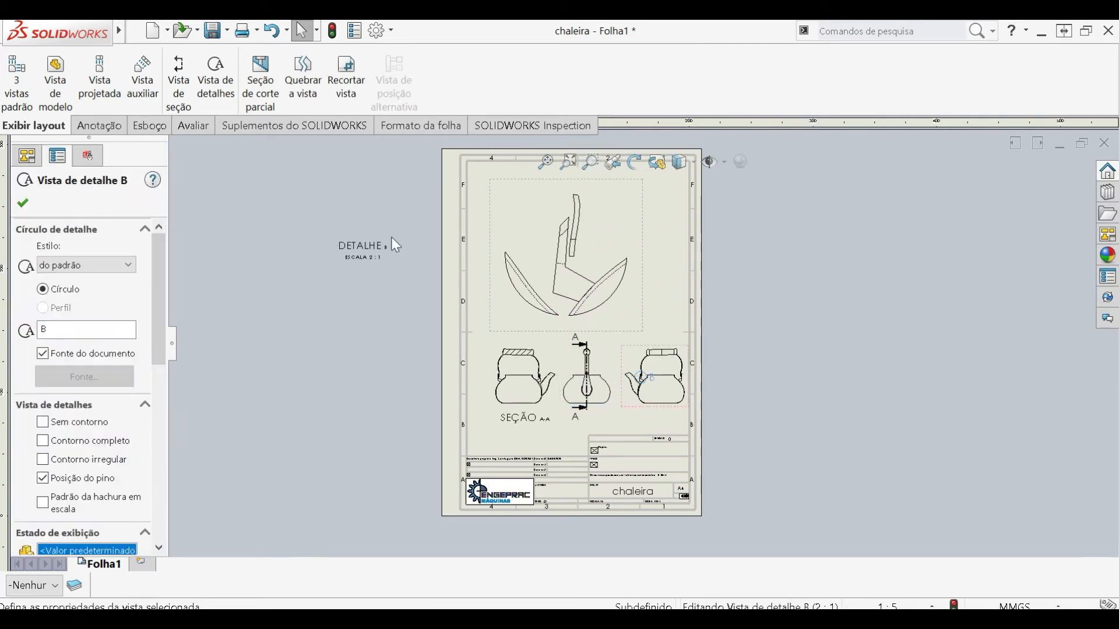
pyautogui.moveTo(368, 256); pyautogui.dragTo(526, 216)
pyautogui.scroll(-3, 583, 247)
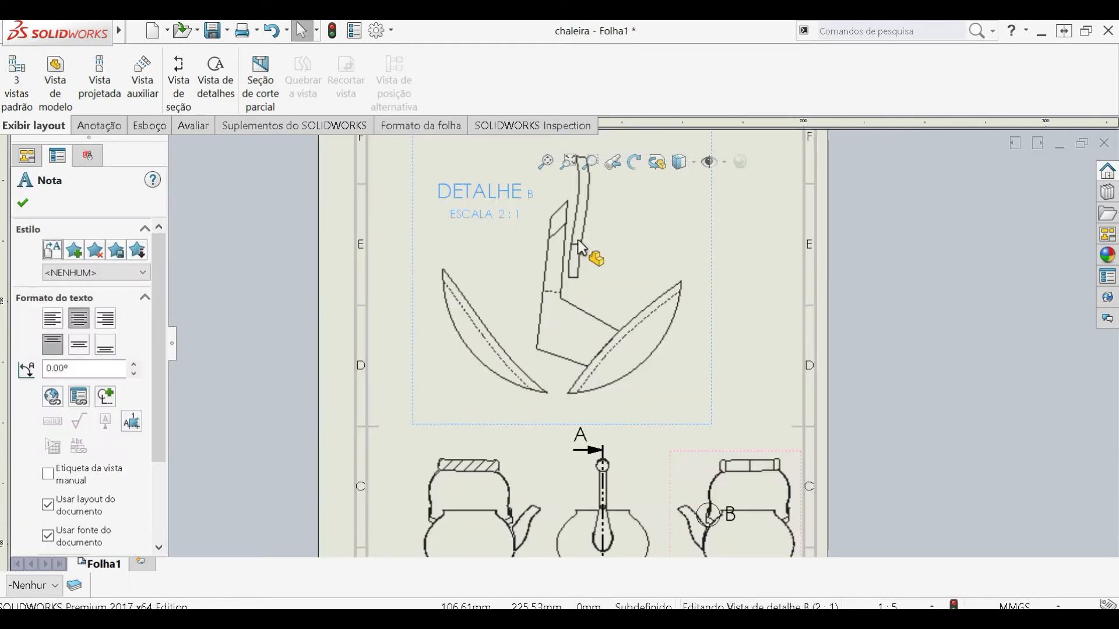
# - Dimension the distance between the handle bracket's two long edges in detail view B, placing the dimension beside the bracket under the view label
pyautogui.click(99, 125)
pyautogui.click(26, 68)
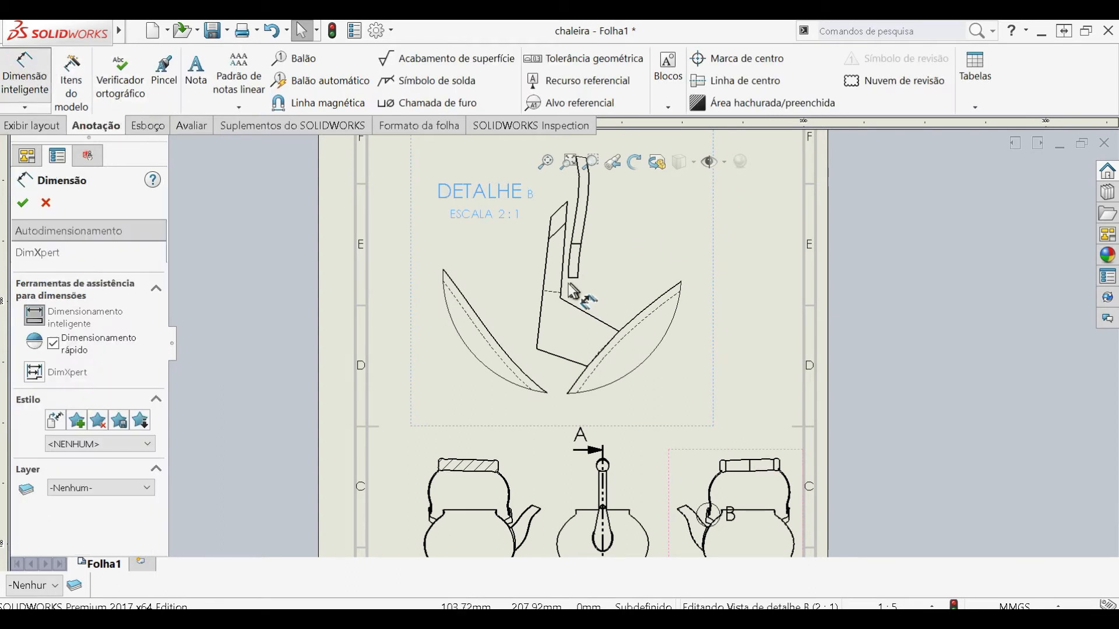
pyautogui.click(545, 263)
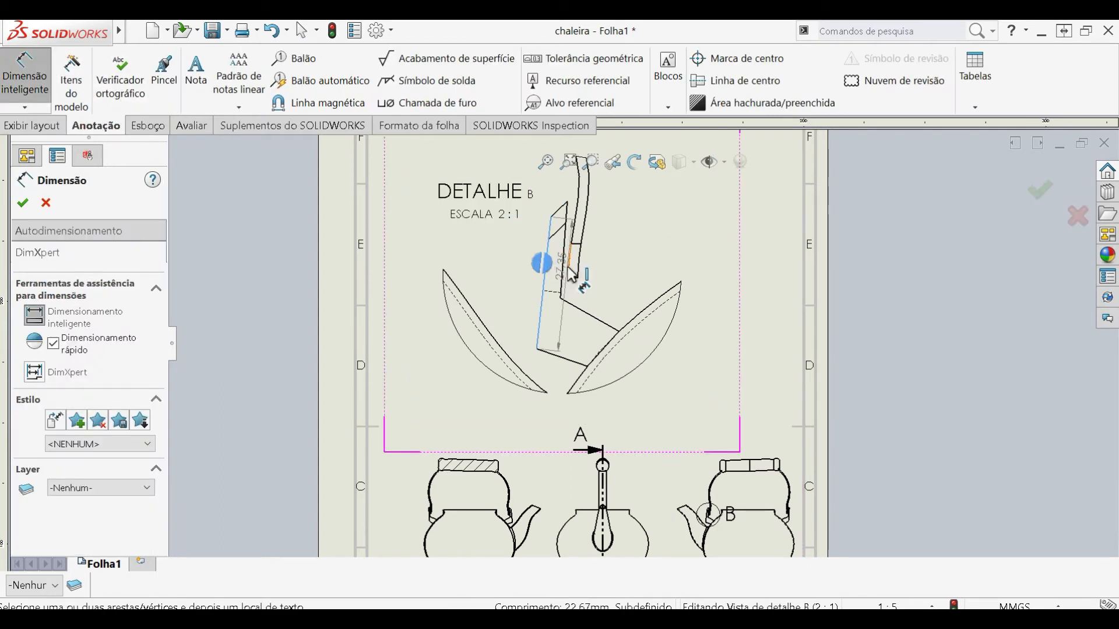
pyautogui.click(564, 233)
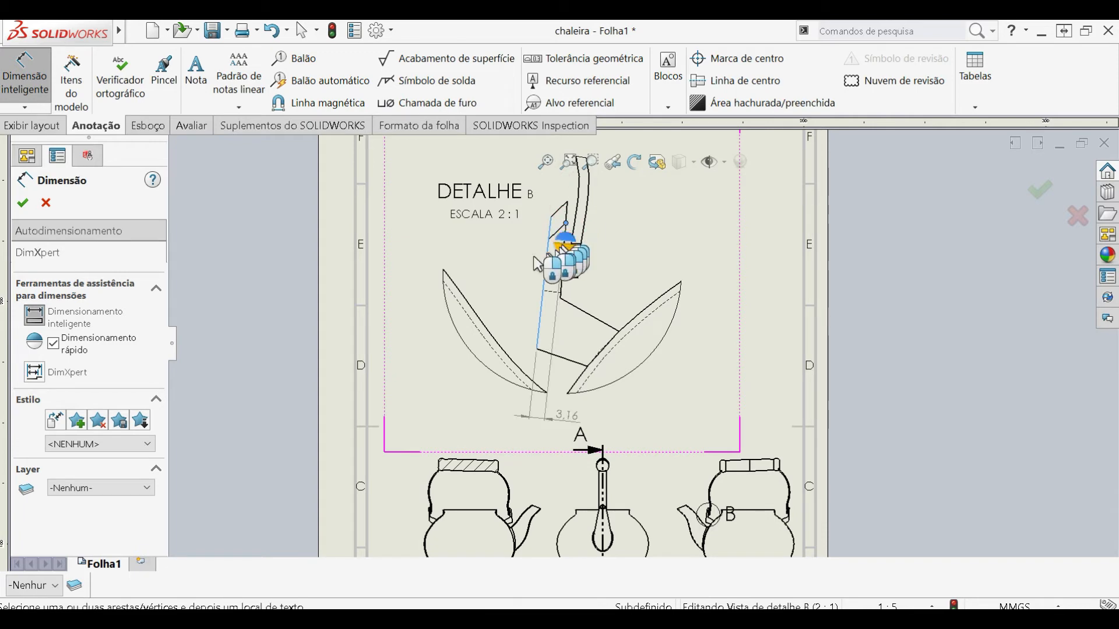
pyautogui.click(510, 248)
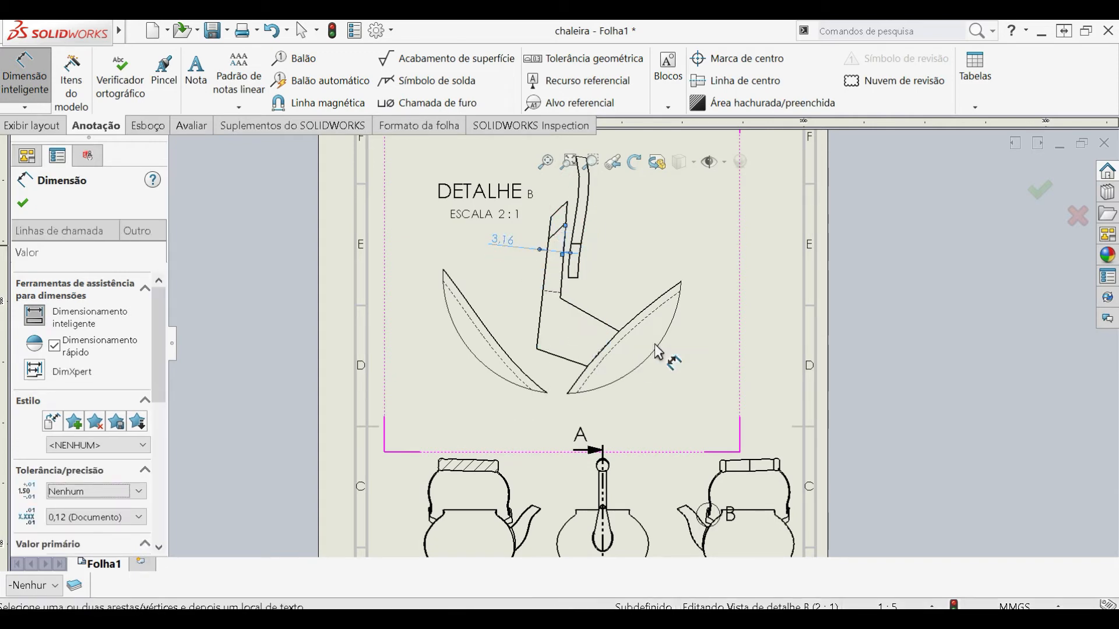
pyautogui.press('Escape')
pyautogui.scroll(2, 670, 431)
pyautogui.scroll(-1, 668, 451)
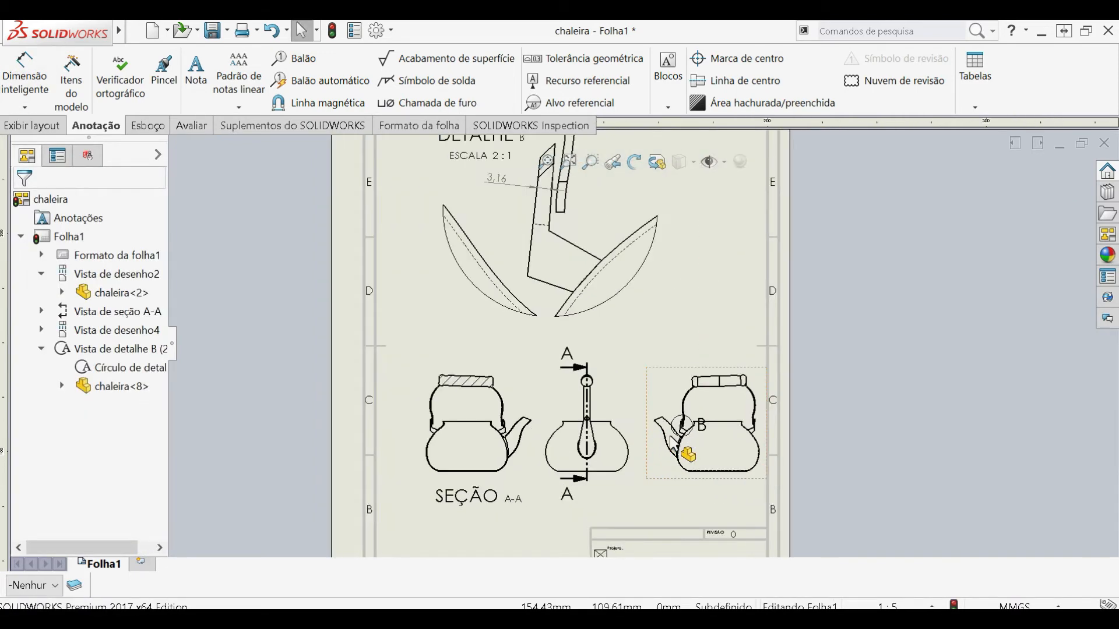
pyautogui.click(65, 127)
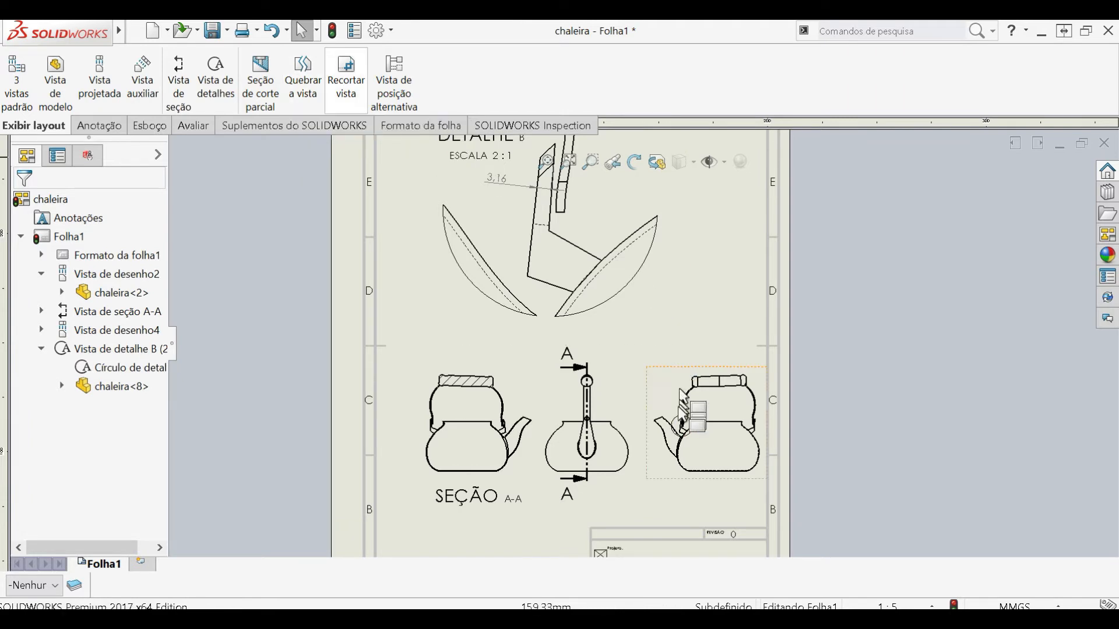
pyautogui.scroll(1, 541, 161)
pyautogui.scroll(4, 682, 416)
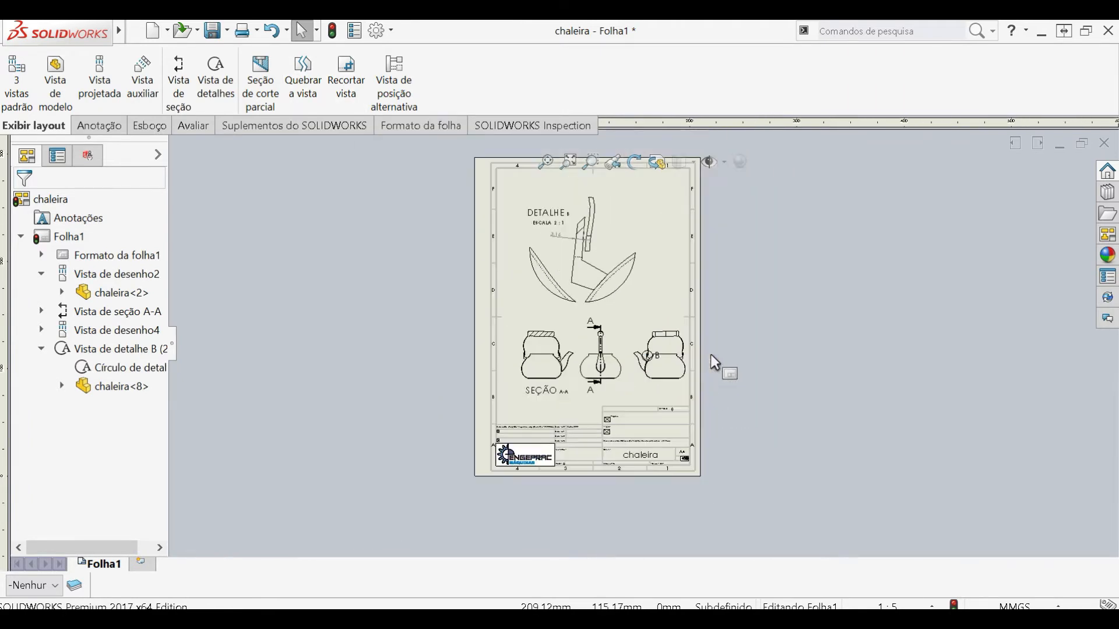
pyautogui.scroll(-2, 715, 333)
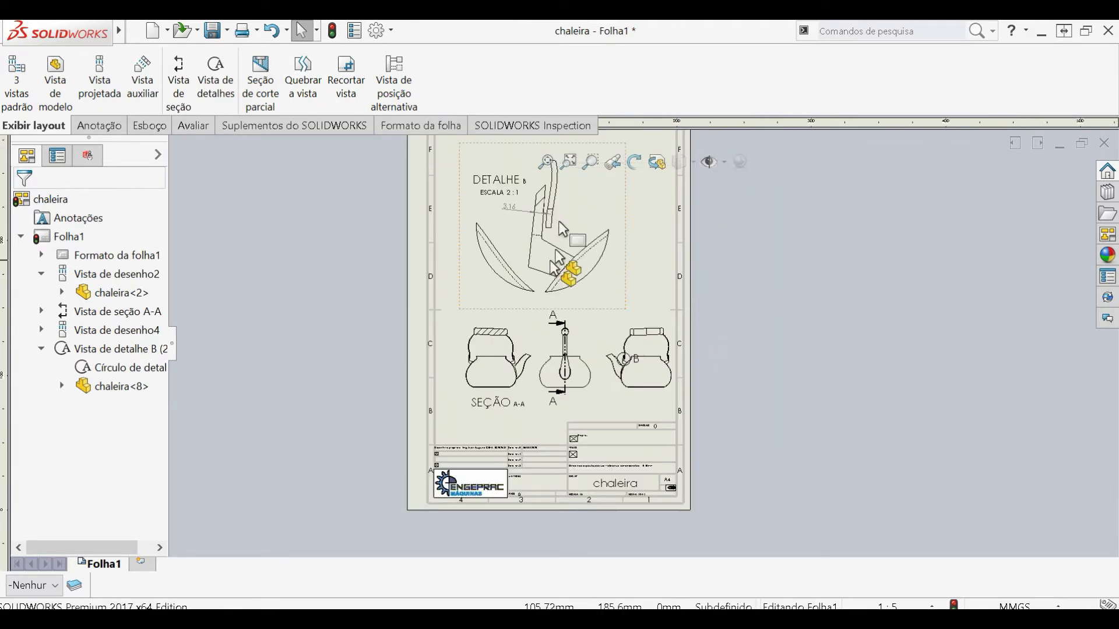
pyautogui.scroll(2, 638, 347)
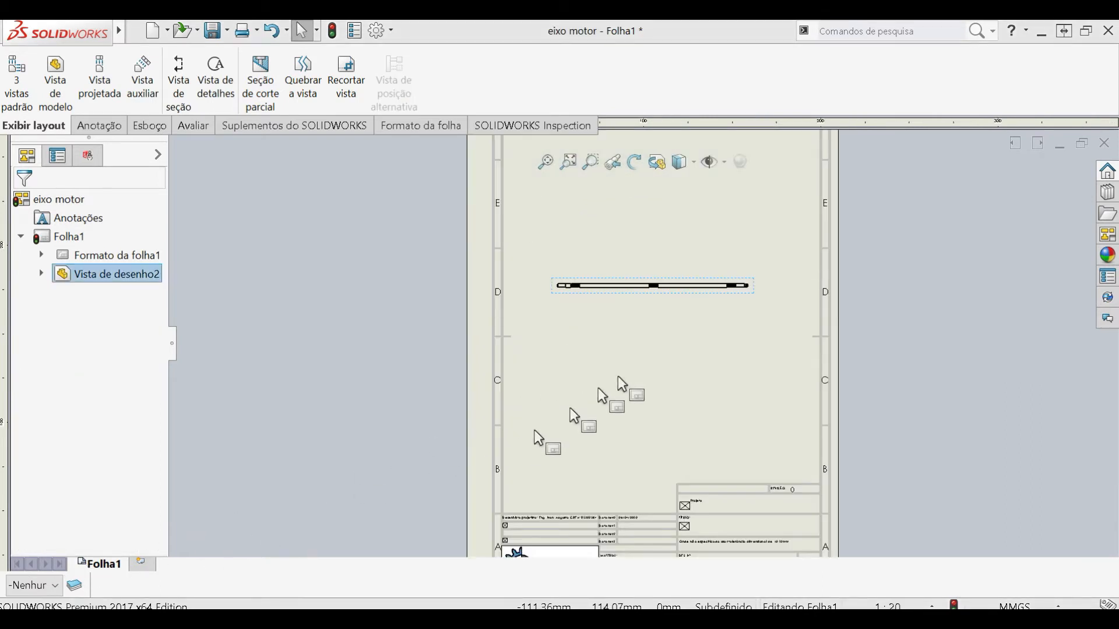
# - Examine the eixo motor drawing: the title block, the long shaft view on the A4 sheet and the keyway at mid-shaft
pyautogui.scroll(2, 702, 318)
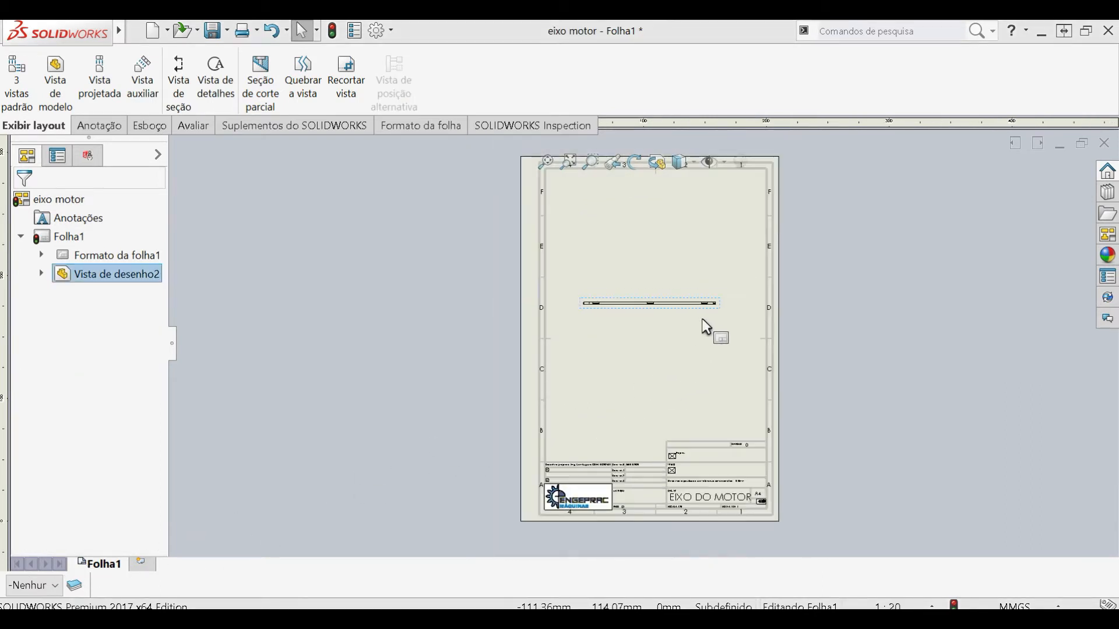
pyautogui.scroll(-3, 714, 528)
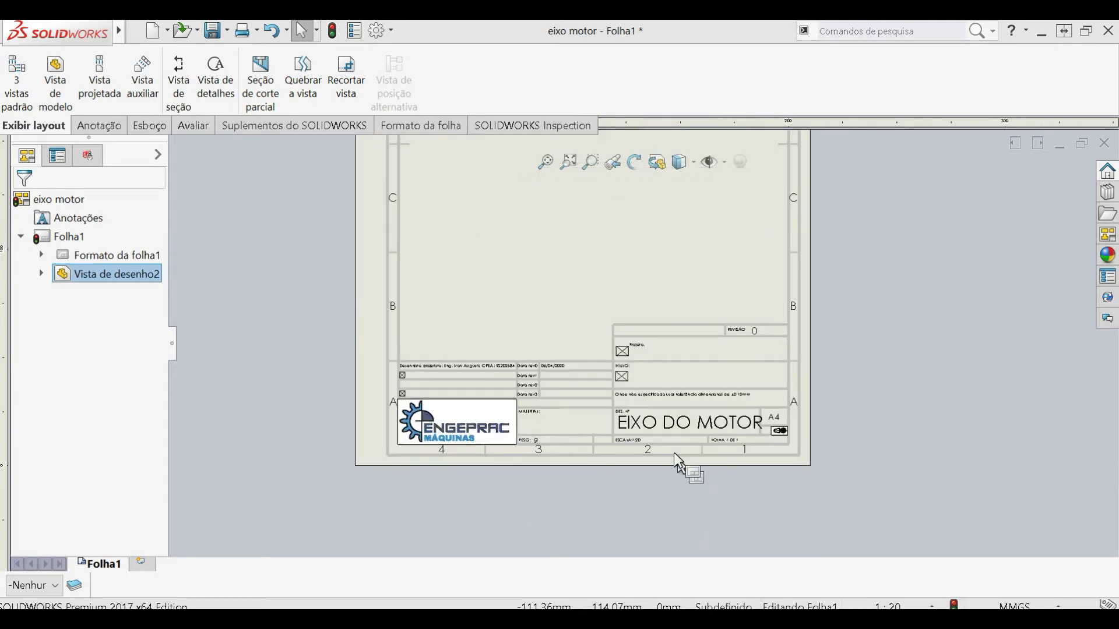
pyautogui.scroll(4, 769, 431)
pyautogui.scroll(-1, 638, 239)
pyautogui.scroll(2, 613, 233)
pyautogui.scroll(-2, 617, 250)
pyautogui.scroll(-2, 622, 336)
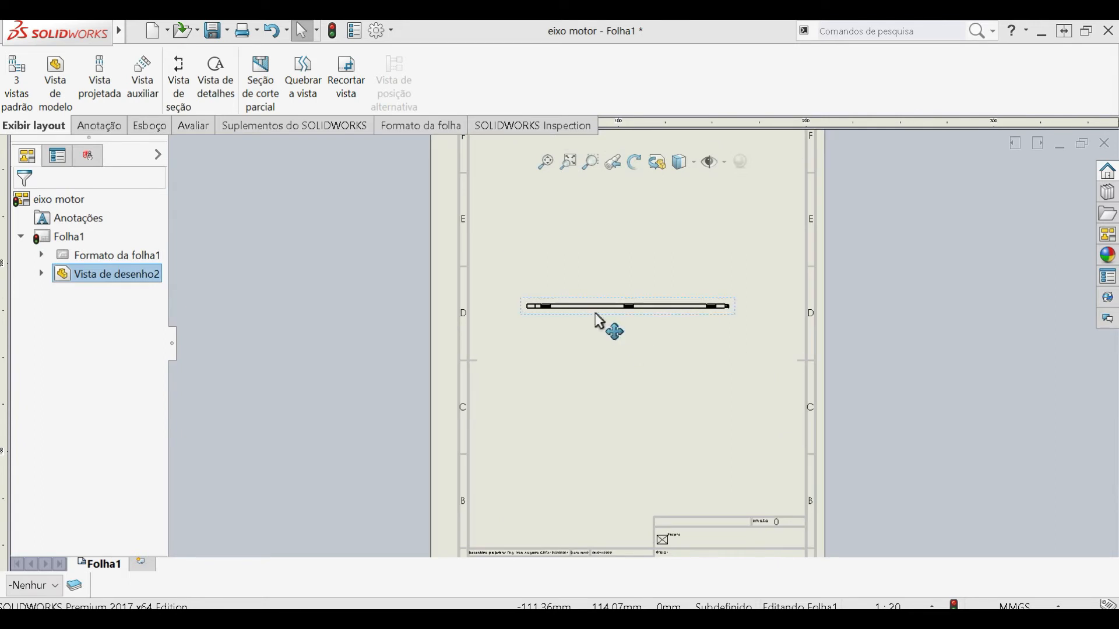
pyautogui.scroll(1, 625, 317)
pyautogui.scroll(-3, 622, 350)
pyautogui.scroll(-3, 623, 353)
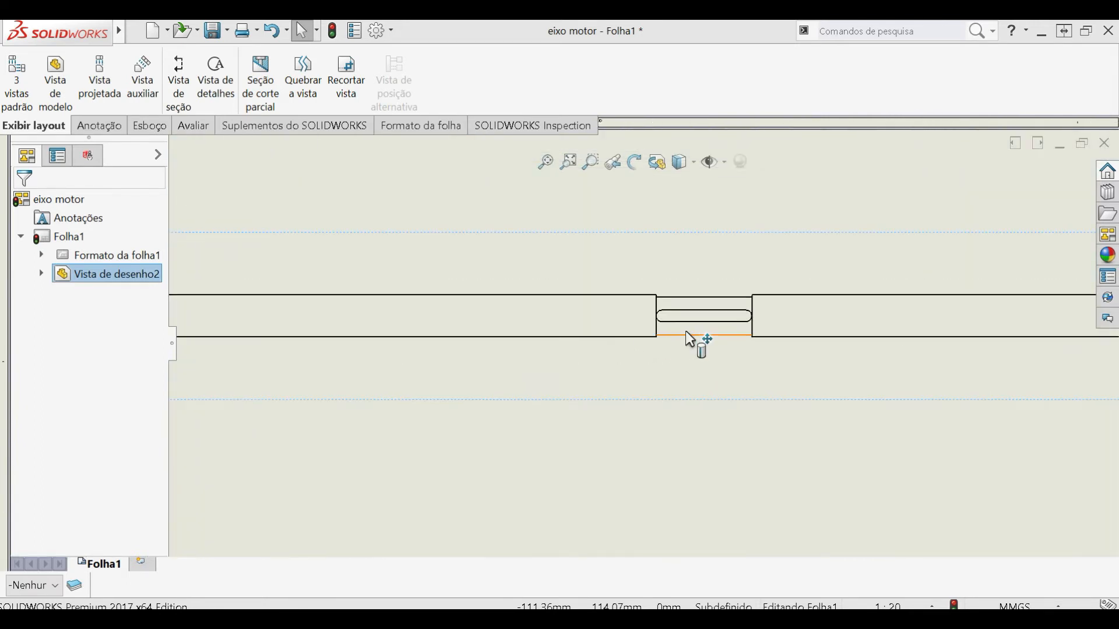
pyautogui.scroll(2, 686, 346)
pyautogui.scroll(6, 685, 347)
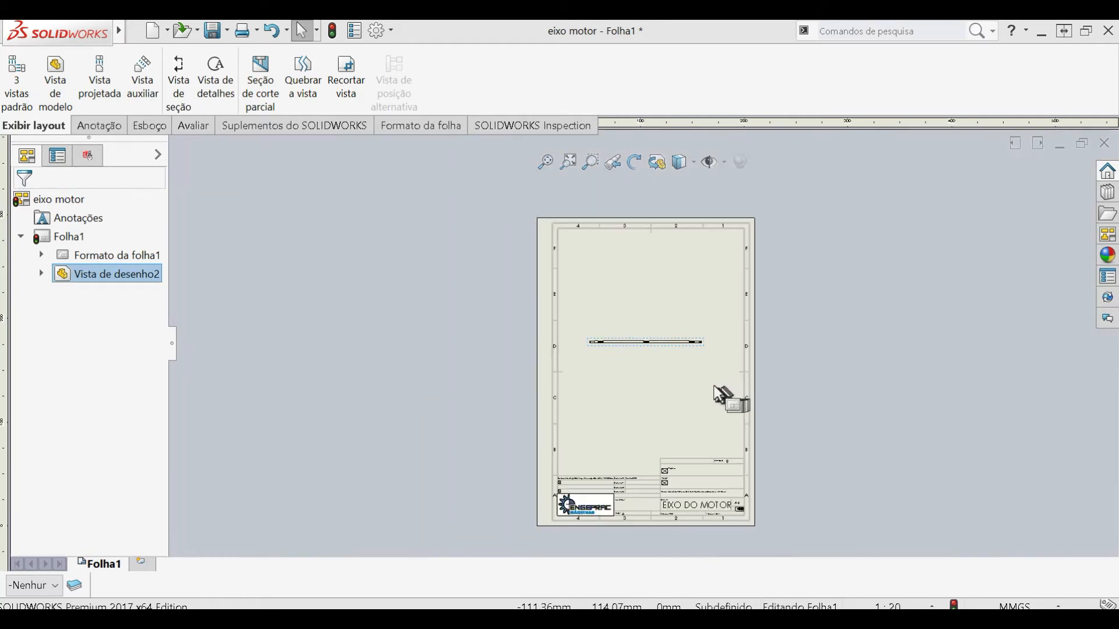
pyautogui.scroll(-1, 714, 385)
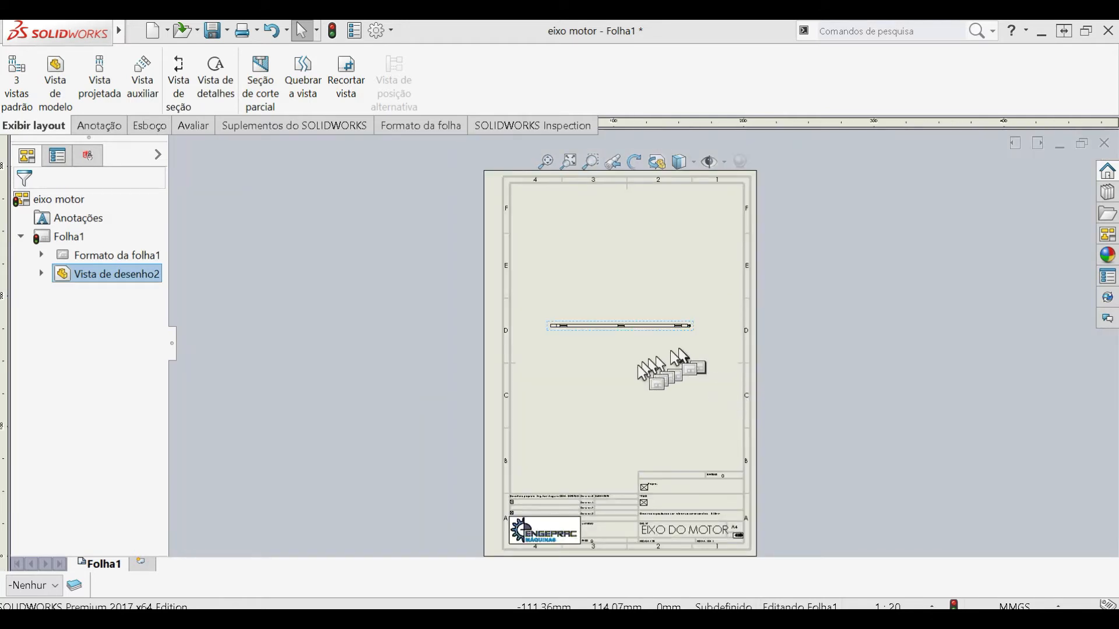
# - Rotate the eixo motor shaft view by 90° so it stands upright on the sheet
pyautogui.click(587, 326)
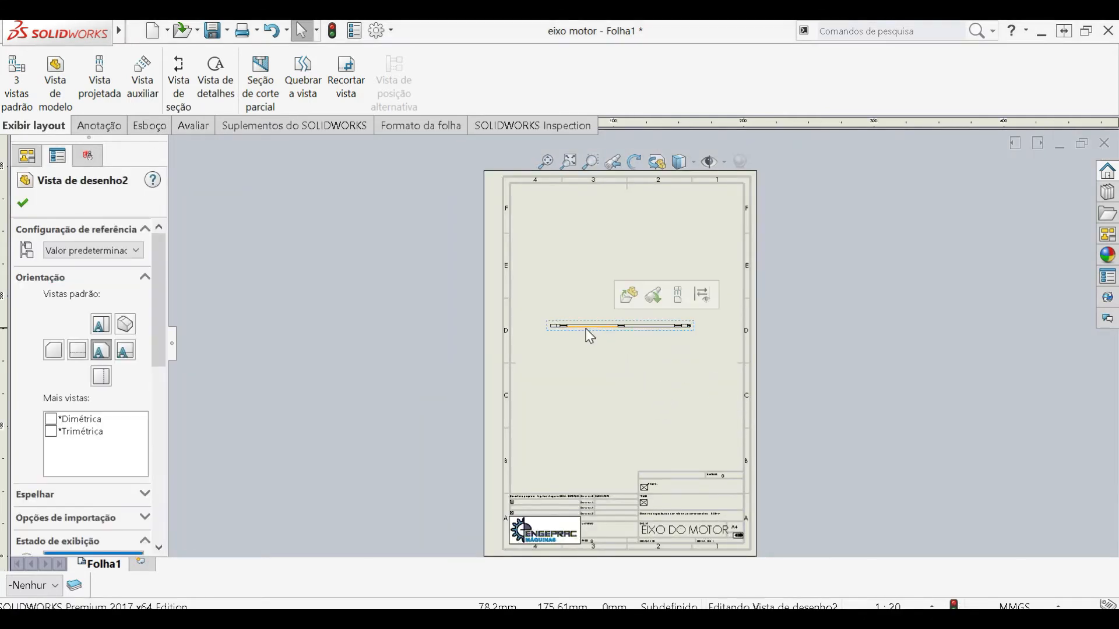
pyautogui.rightClick(589, 337)
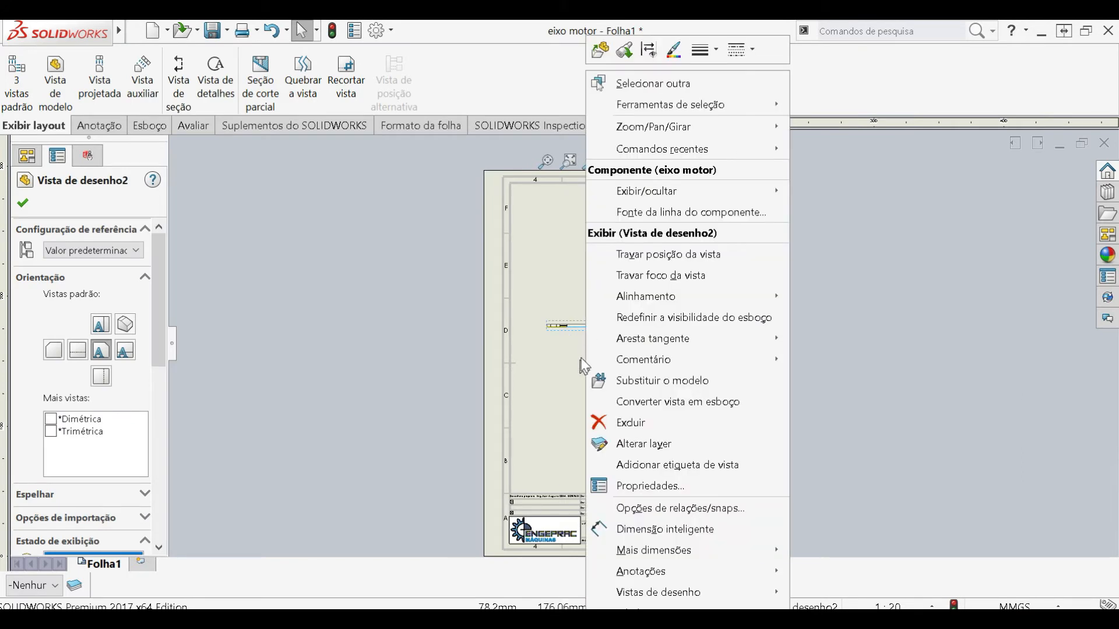
pyautogui.moveTo(639, 139)
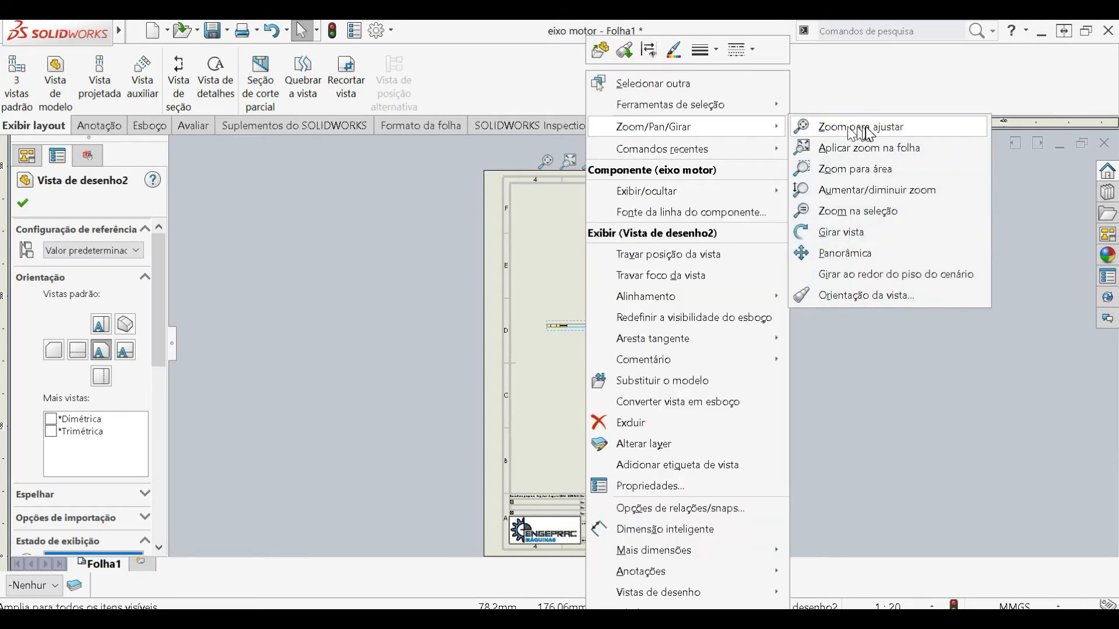
pyautogui.click(897, 233)
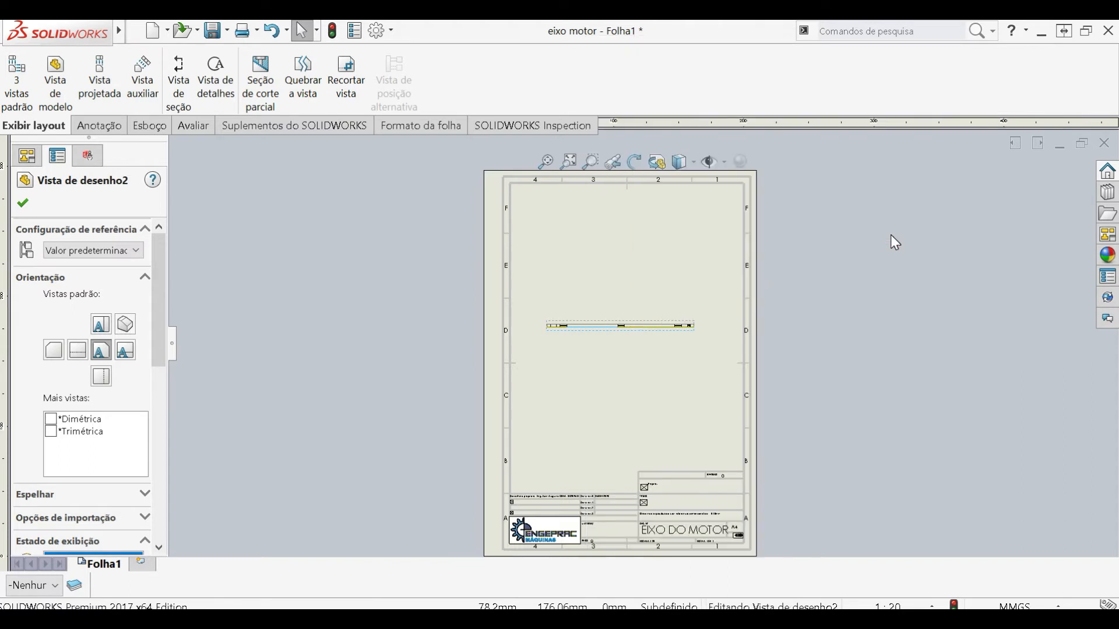
pyautogui.moveTo(2, 282); pyautogui.dragTo(493, 343)
pyautogui.click(431, 370)
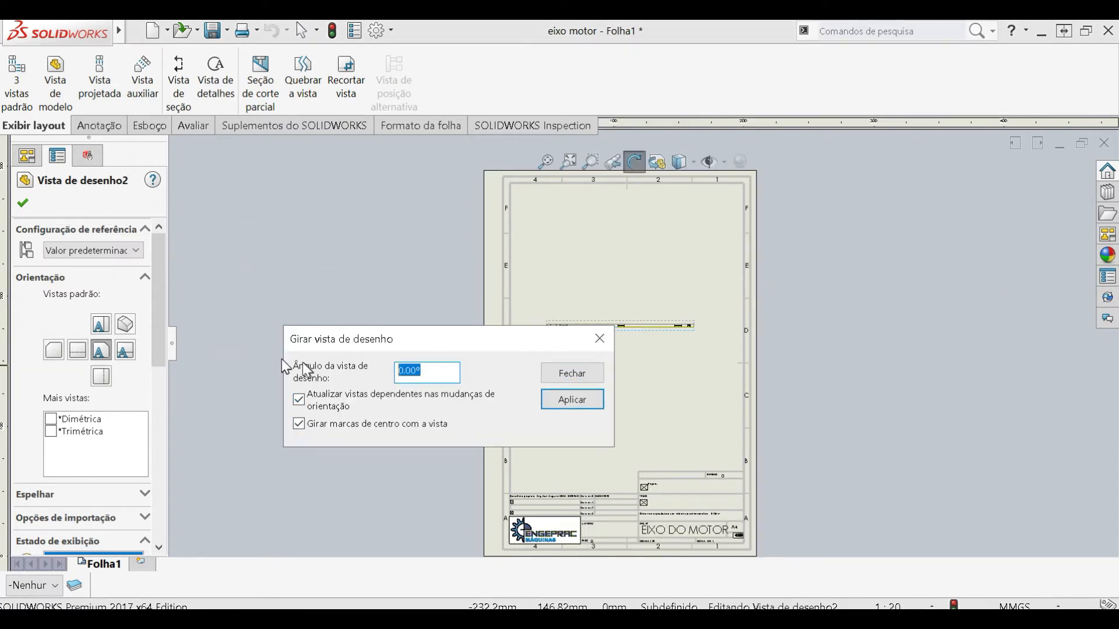
pyautogui.press('Return')
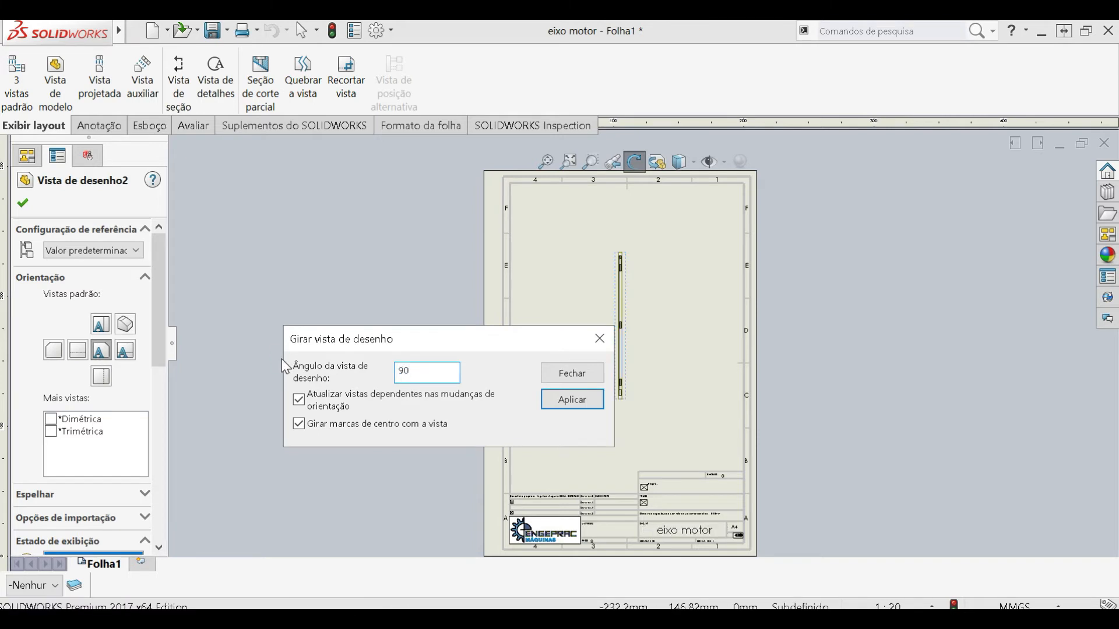
pyautogui.click(587, 376)
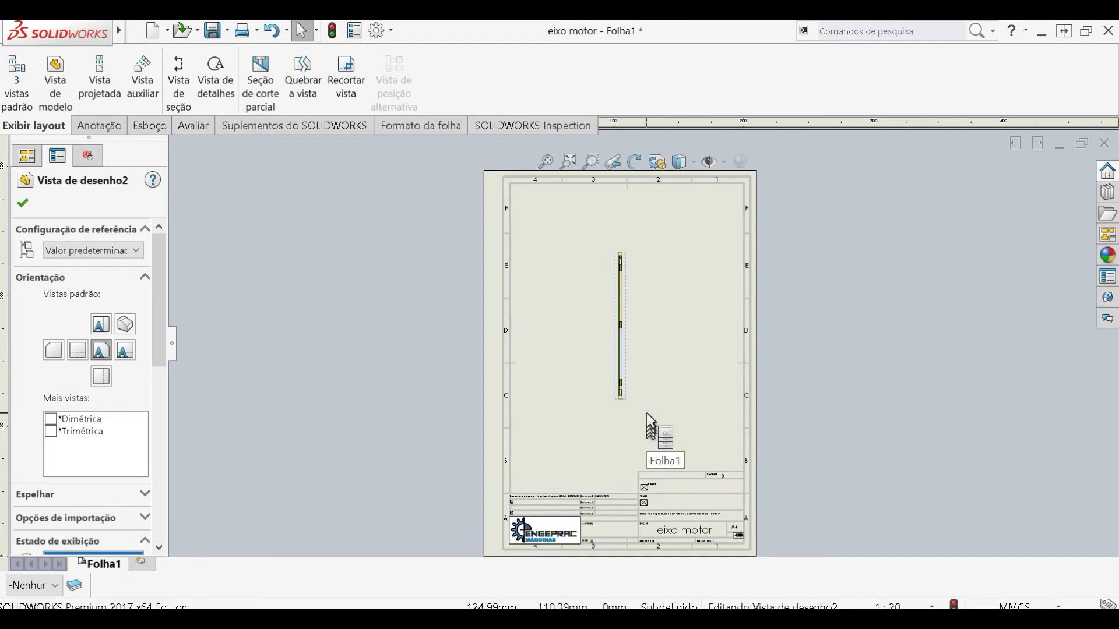
# - Set the eixo motor sheet scale to 1:5 in the properties of Folha1
pyautogui.scroll(2, 646, 413)
pyautogui.scroll(-2, 645, 405)
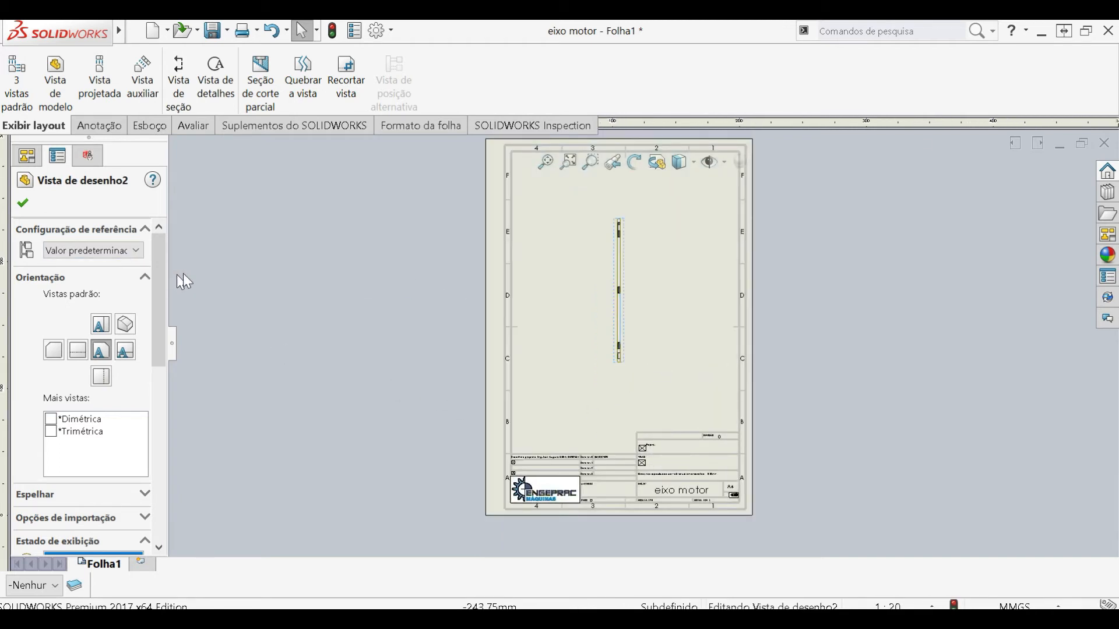
pyautogui.scroll(-10, 159, 318)
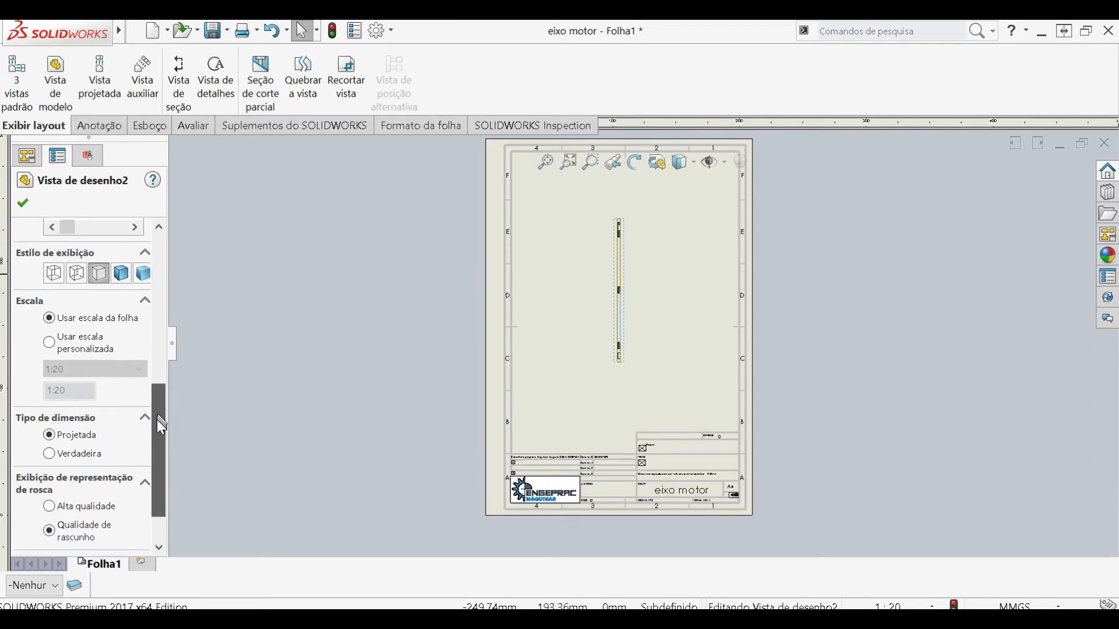
pyautogui.click(23, 204)
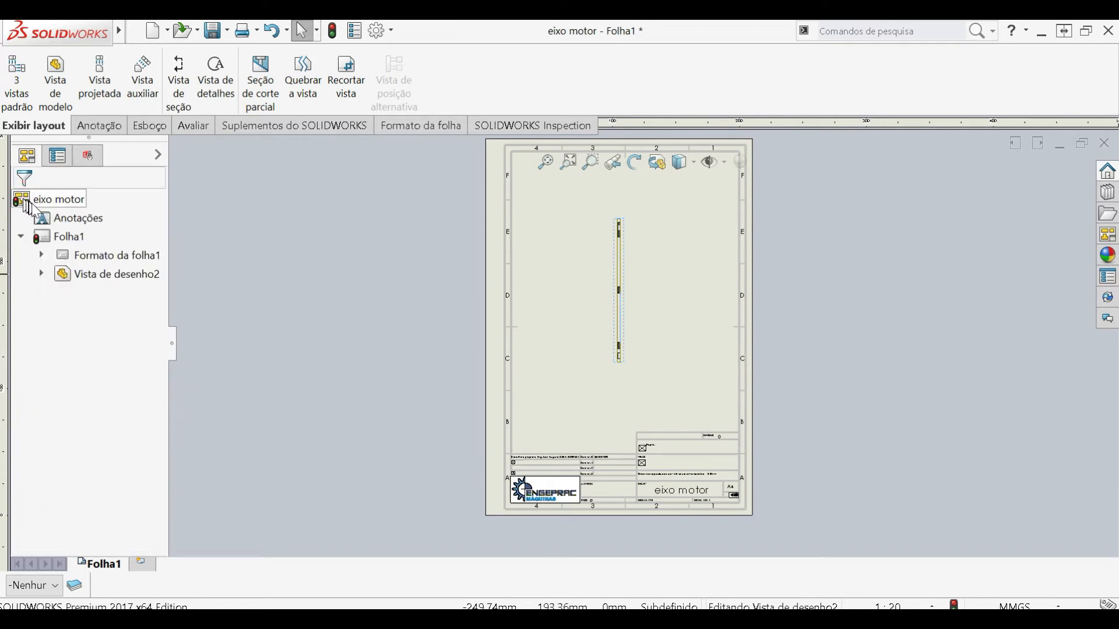
pyautogui.rightClick(59, 237)
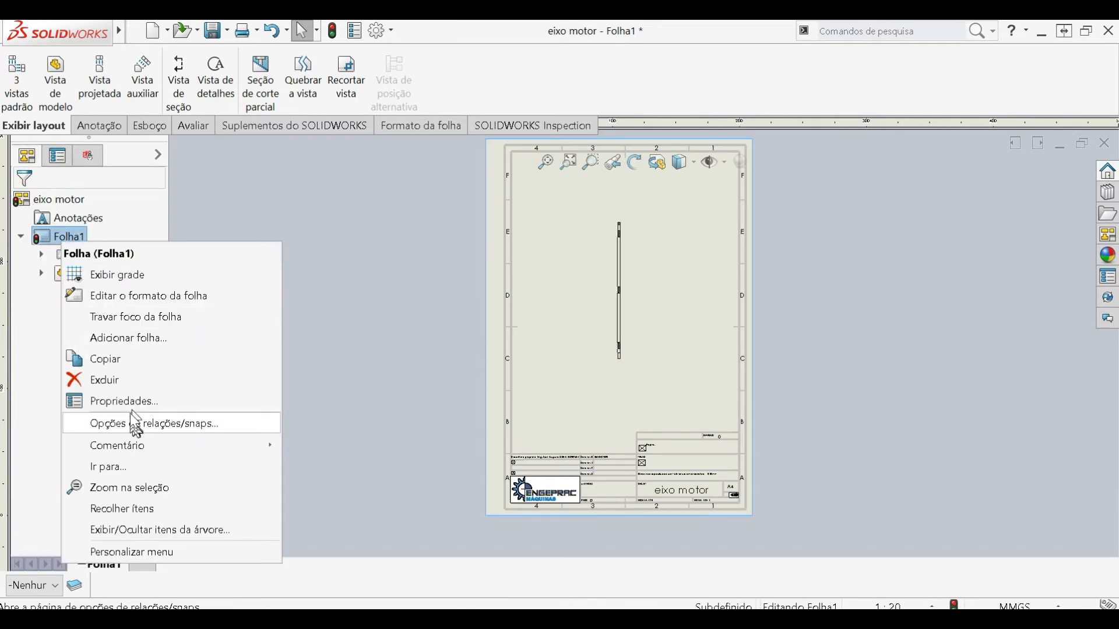
pyautogui.click(130, 402)
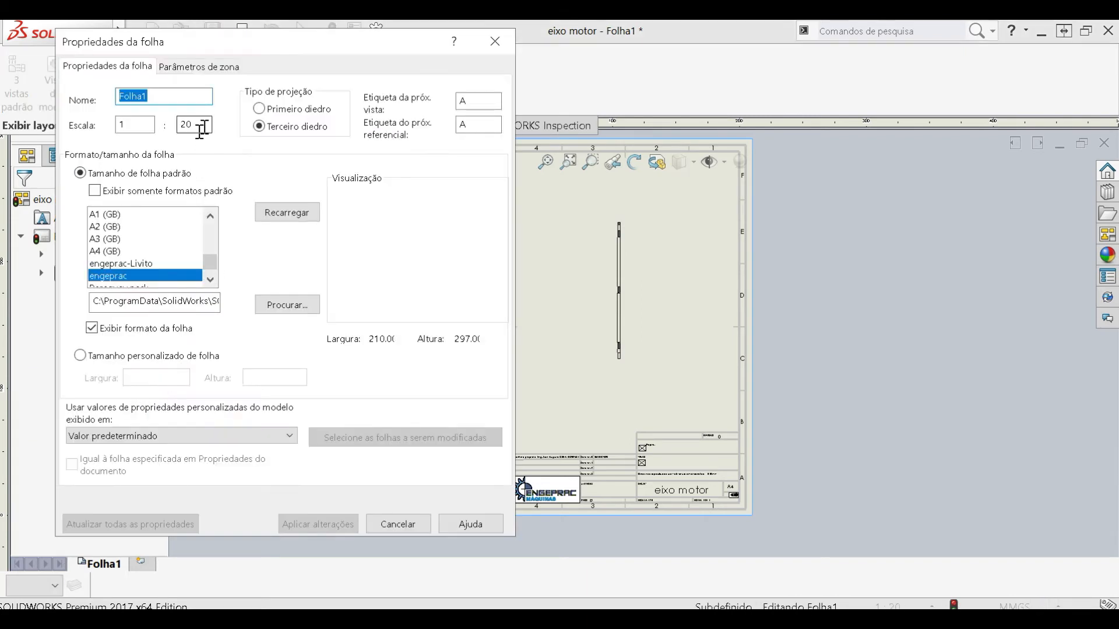
pyautogui.click(268, 110)
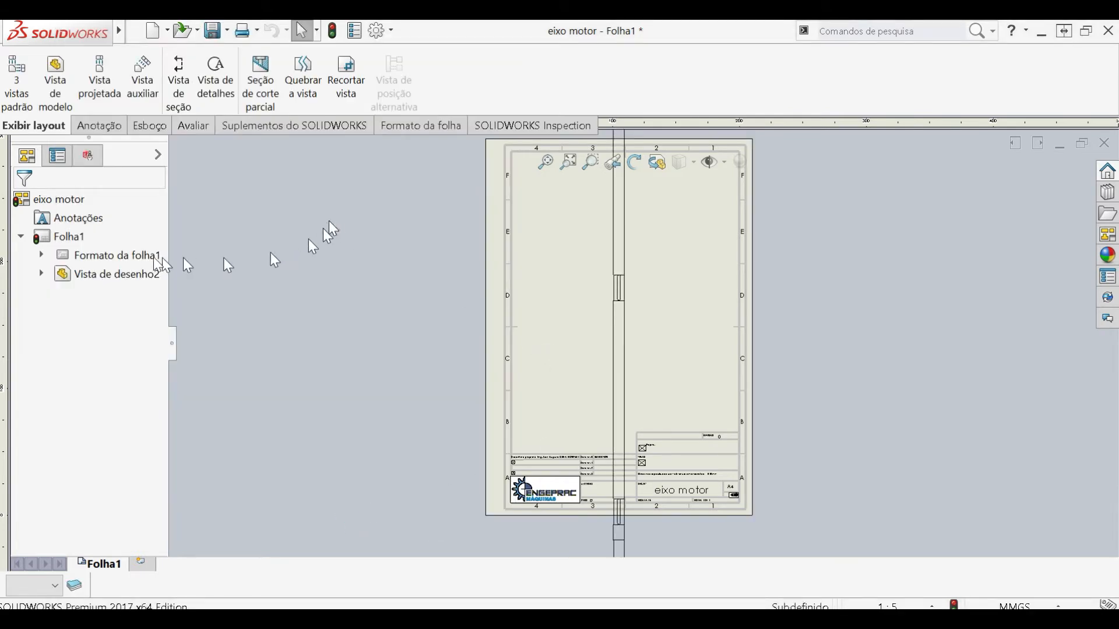
# - Set the sheet scale to 1:2 and move the shaft view toward the sheet's left edge
pyautogui.rightClick(64, 236)
pyautogui.click(146, 401)
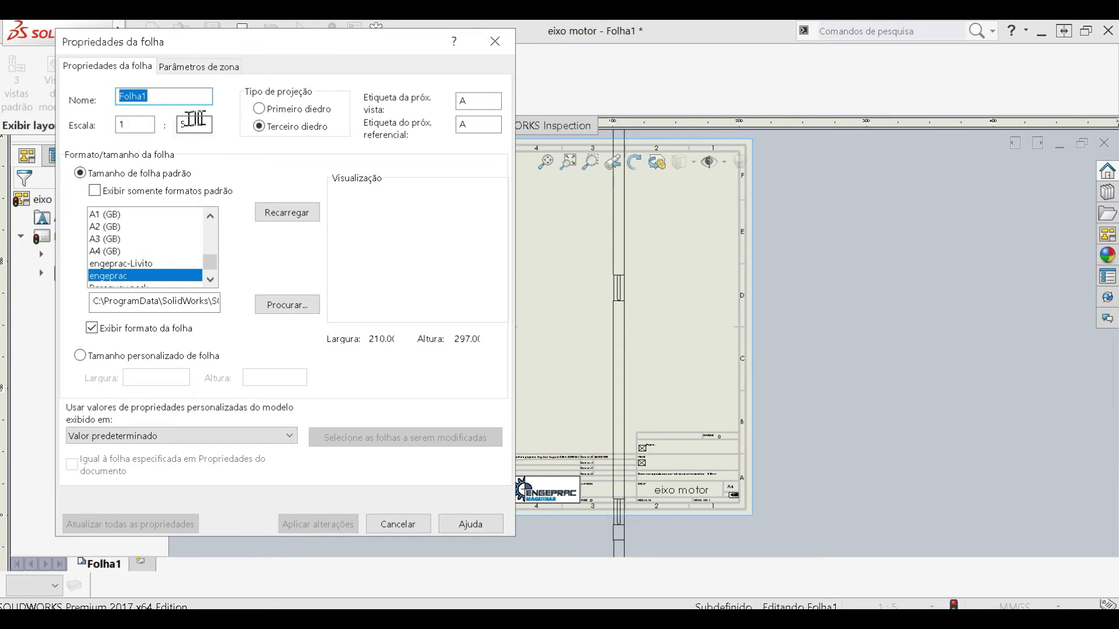
pyautogui.write('2')
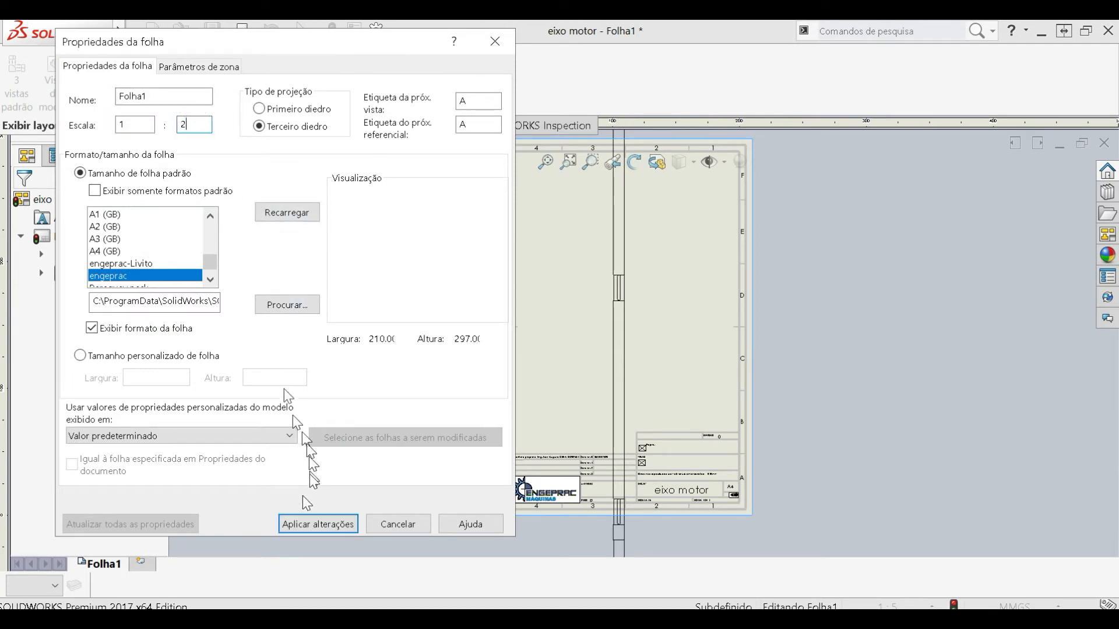
pyautogui.click(318, 524)
pyautogui.moveTo(637, 350)
pyautogui.mouseDown()
pyautogui.moveTo(599, 349)
pyautogui.moveTo(587, 373)
pyautogui.mouseUp()
pyautogui.click(589, 377)
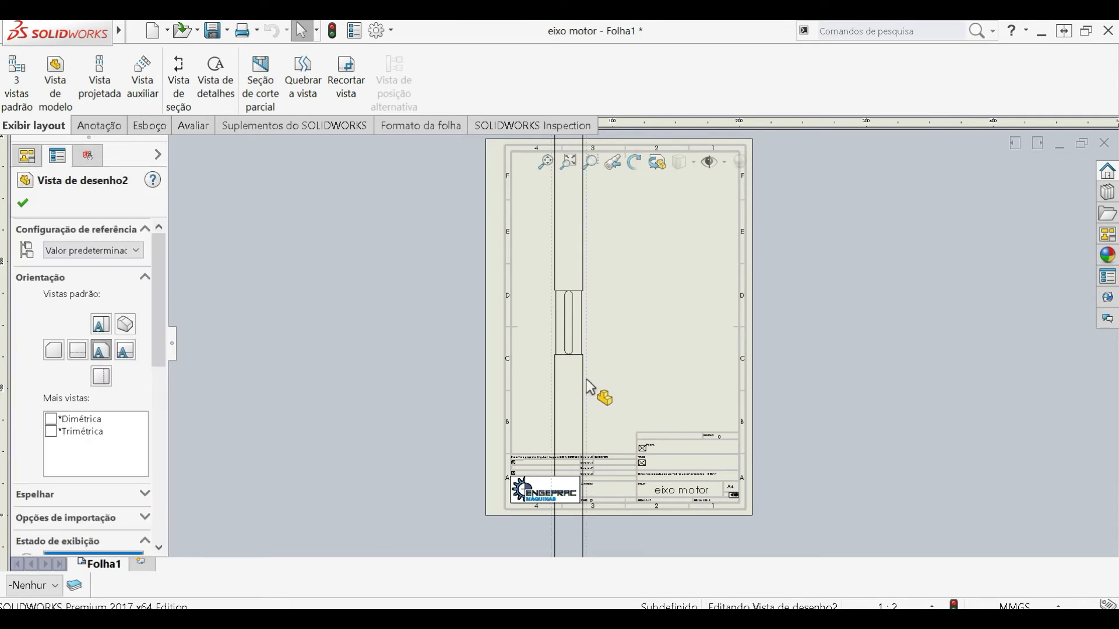
# - Break the upright shaft view with horizontal break lines and a 10 mm gap, between the mid-shaft keyway and the upper keyway
pyautogui.scroll(6, 593, 385)
pyautogui.scroll(-6, 647, 329)
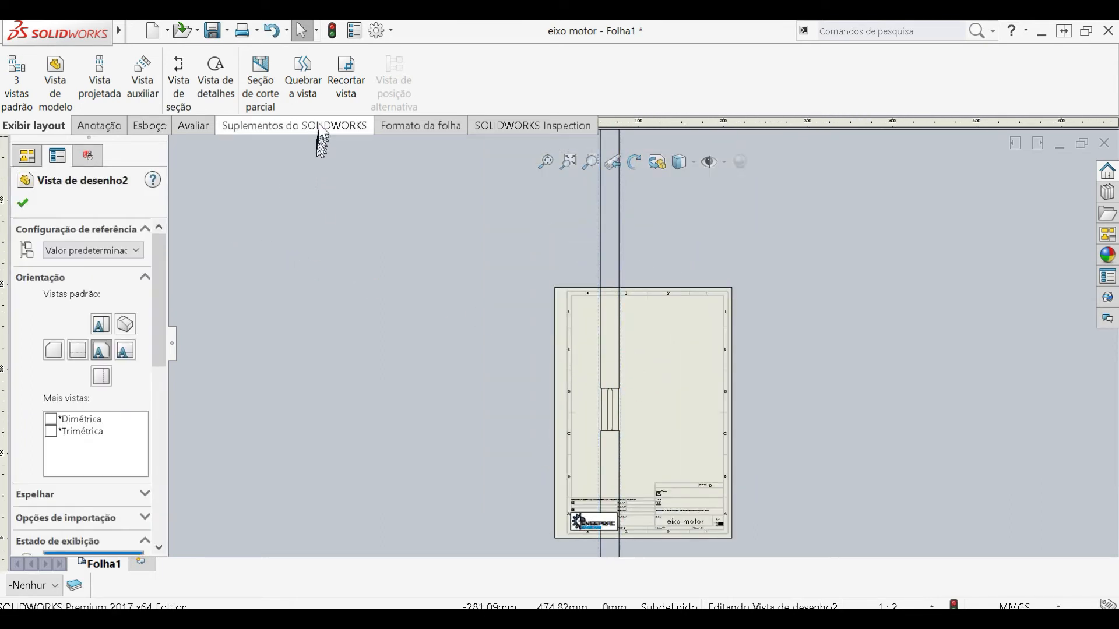
pyautogui.click(320, 95)
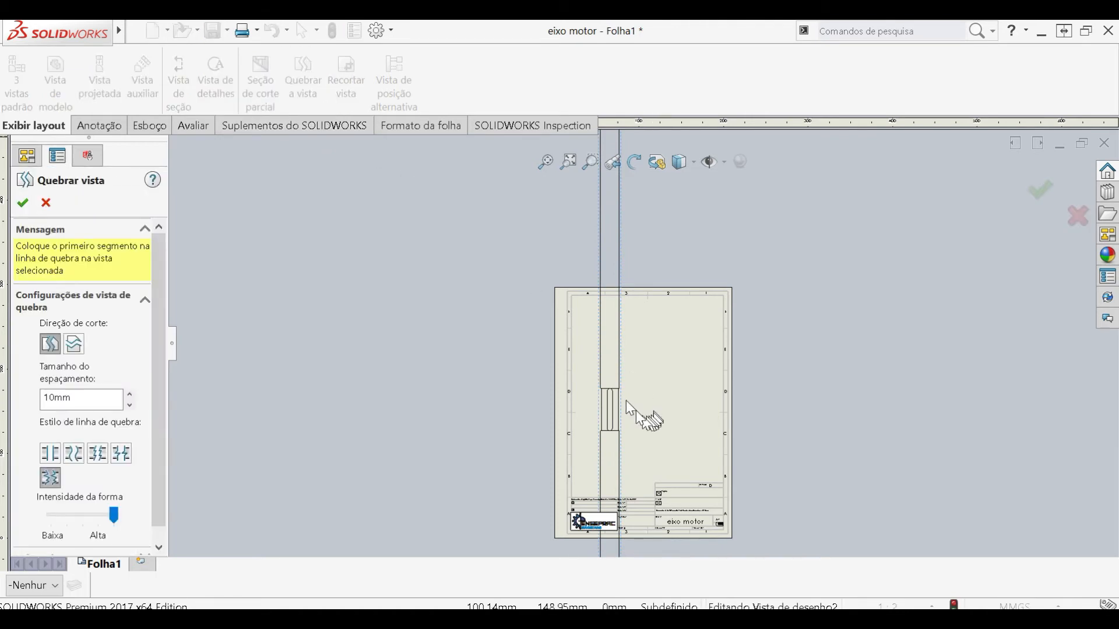
pyautogui.click(74, 344)
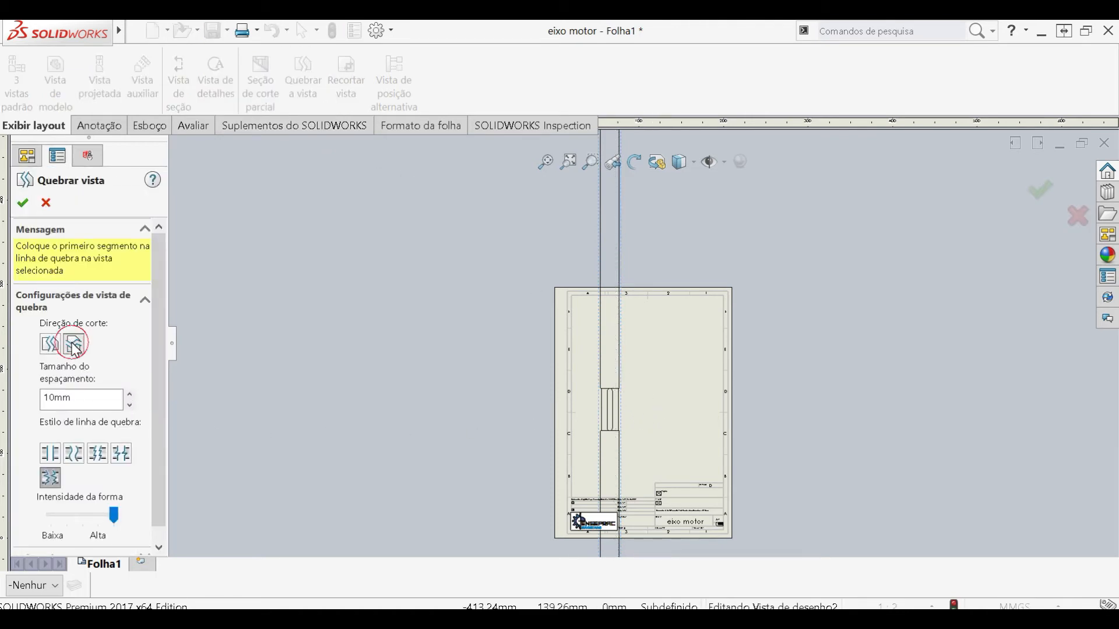
pyautogui.scroll(-4, 631, 396)
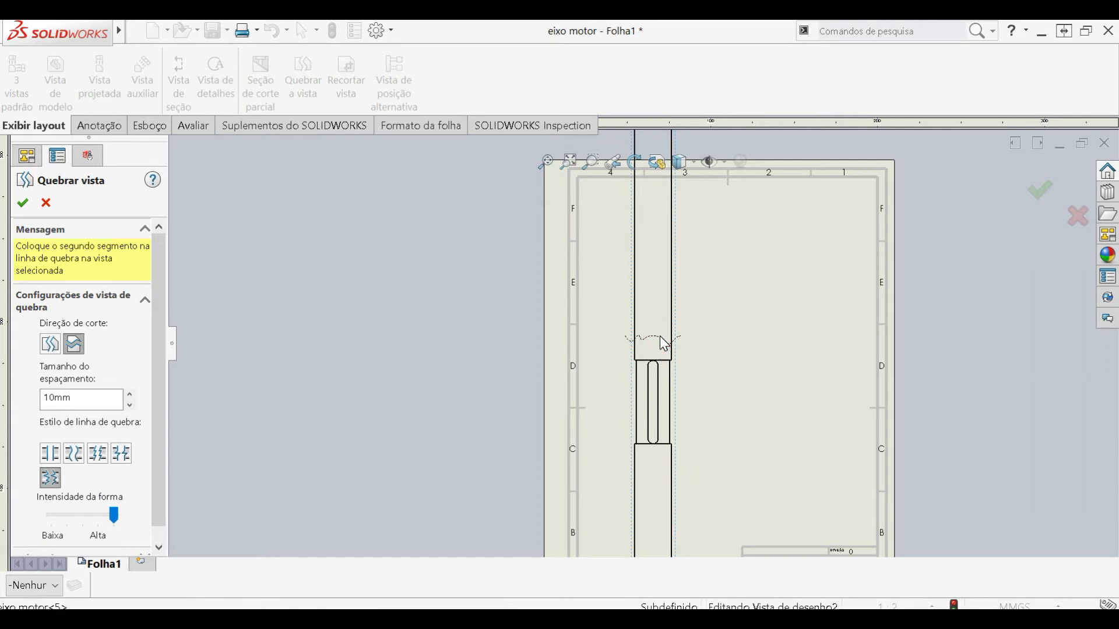
pyautogui.scroll(6, 663, 343)
pyautogui.scroll(-3, 655, 227)
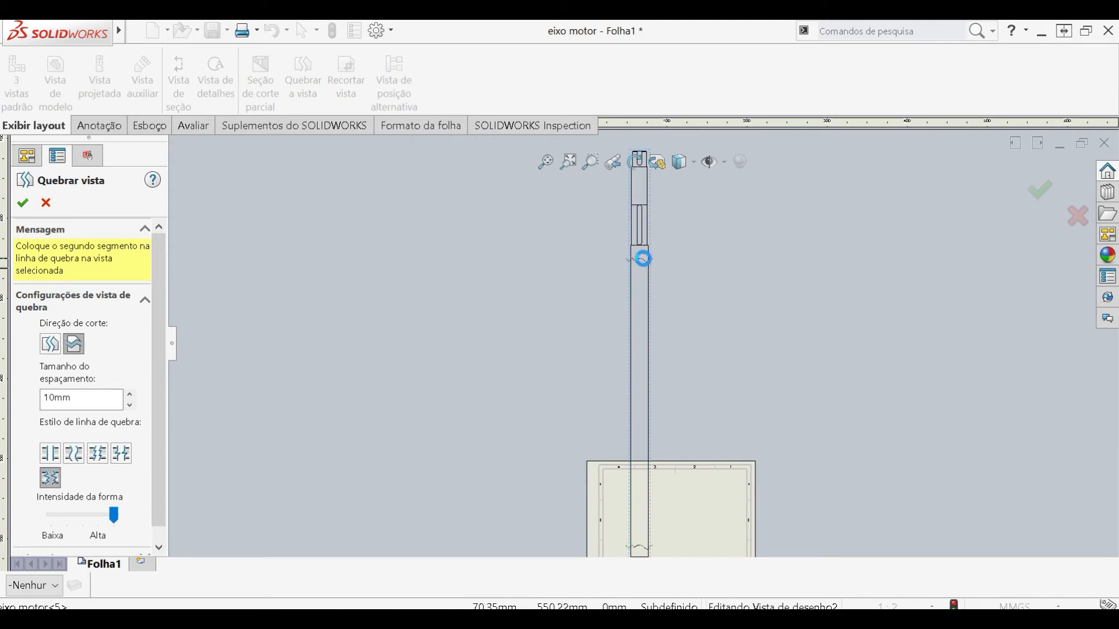
pyautogui.click(644, 259)
# - Add a second horizontal break to the shaft view, between the mid-shaft keyway and the lower keyway, and finish the Break View command
pyautogui.scroll(2, 630, 452)
pyautogui.scroll(-4, 631, 452)
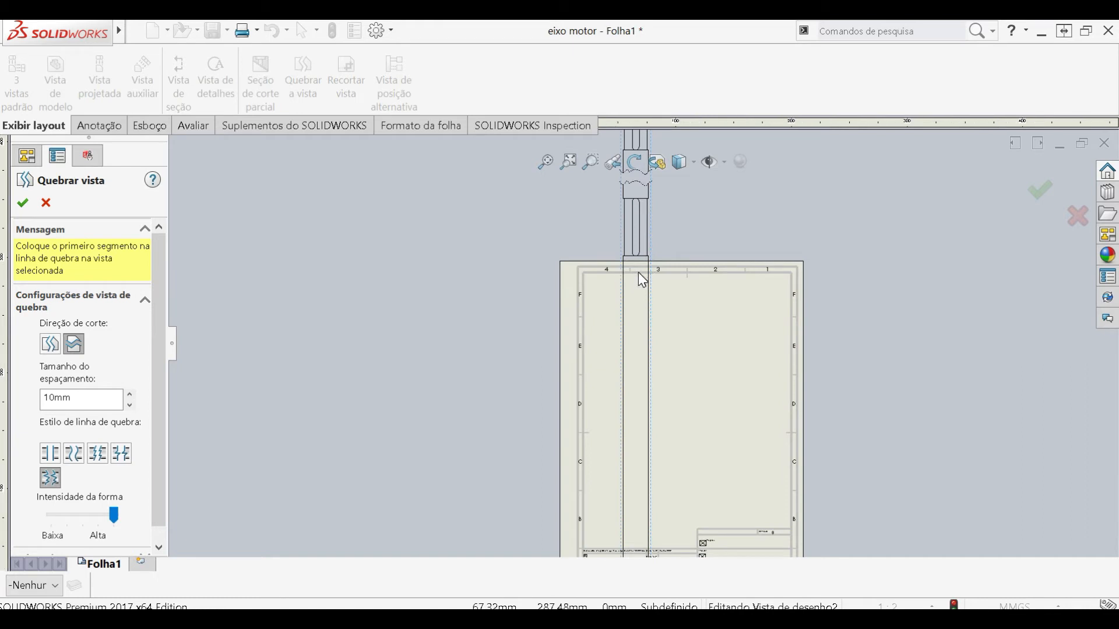
pyautogui.click(639, 269)
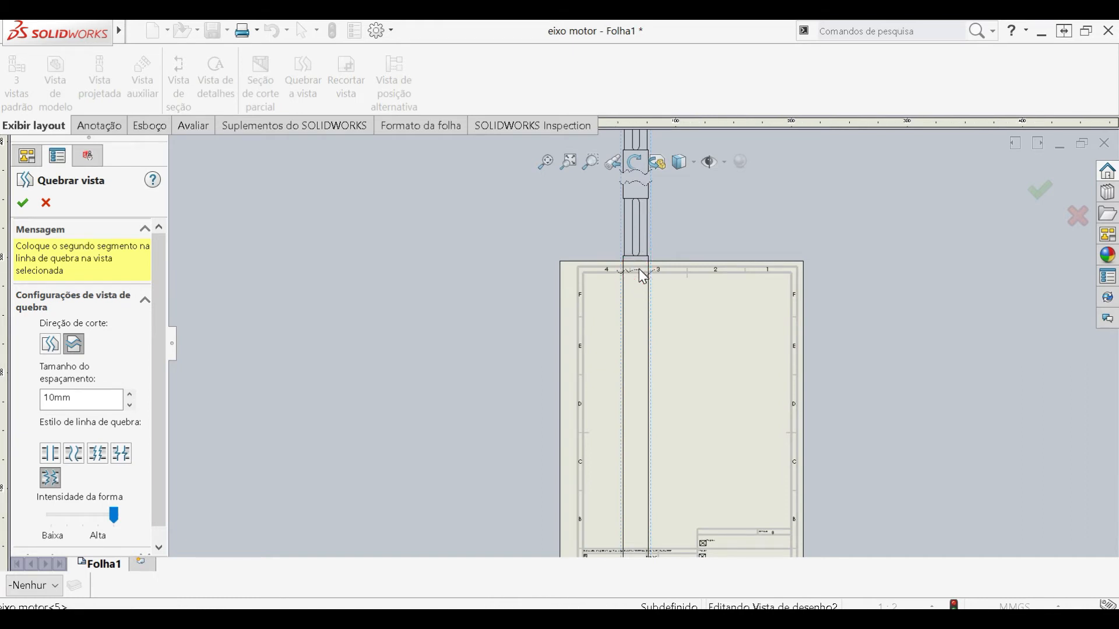
pyautogui.scroll(2, 647, 420)
pyautogui.scroll(-2, 641, 453)
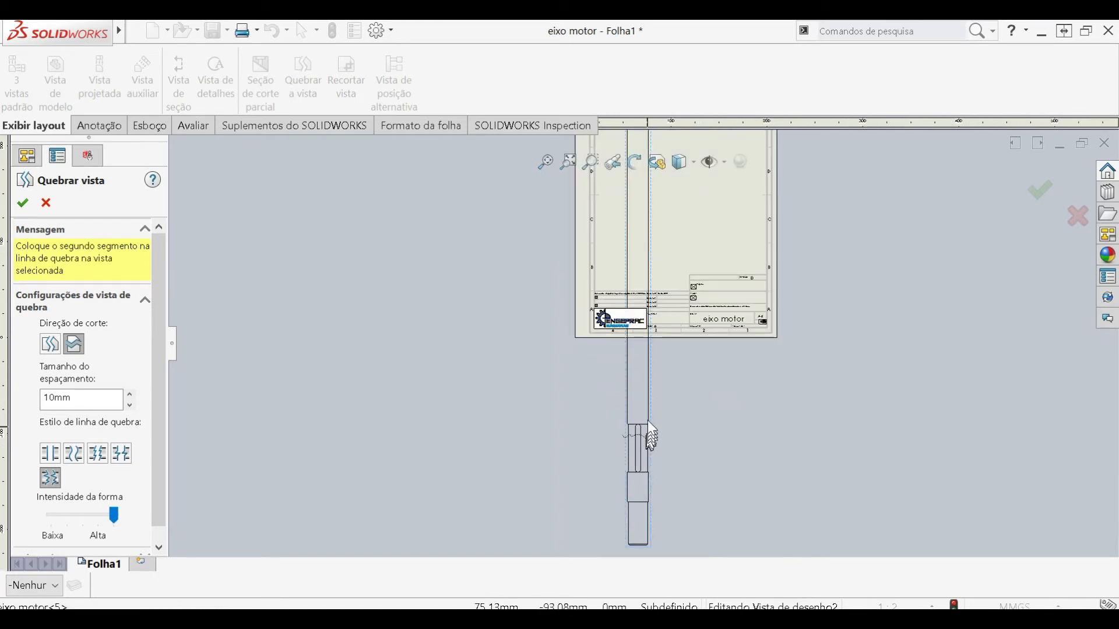
pyautogui.click(645, 406)
pyautogui.scroll(2, 643, 373)
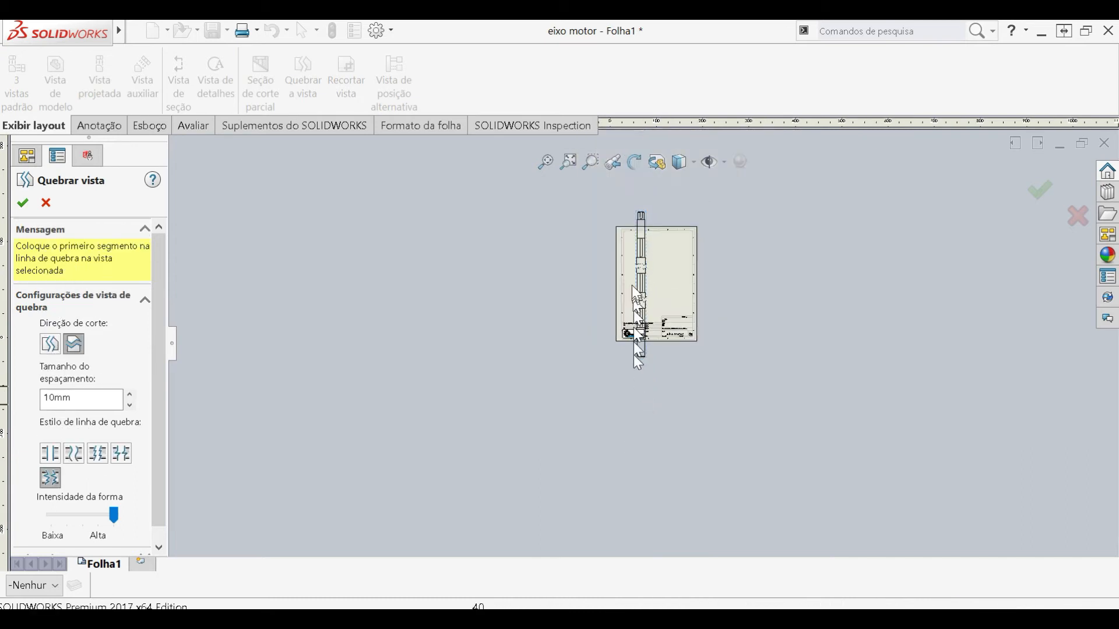
pyautogui.scroll(-3, 647, 276)
pyautogui.scroll(-1, 654, 287)
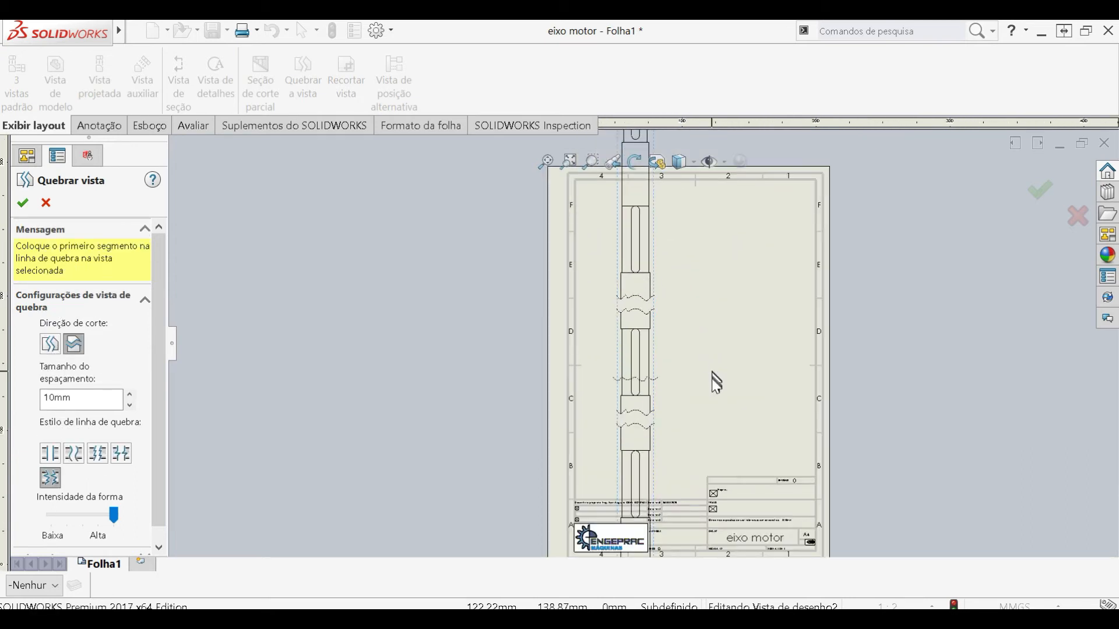
pyautogui.press('Escape')
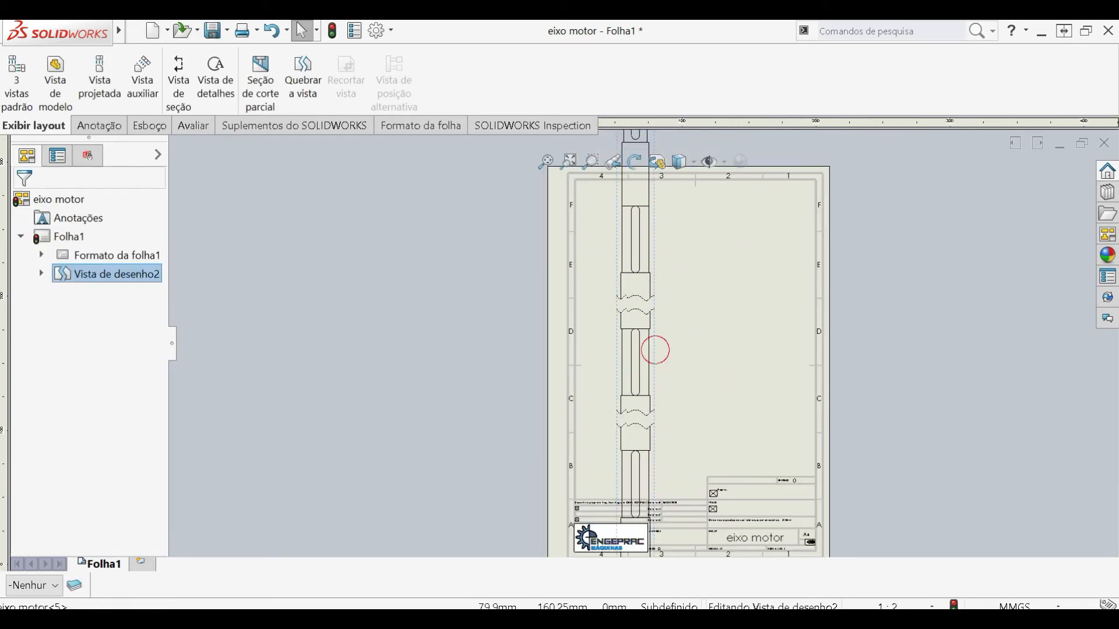
# - Set the sheet scale to 1:4 and position the broken shaft view near the sheet's left edge, above the title block
pyautogui.click(657, 356)
pyautogui.moveTo(161, 347); pyautogui.dragTo(133, 458)
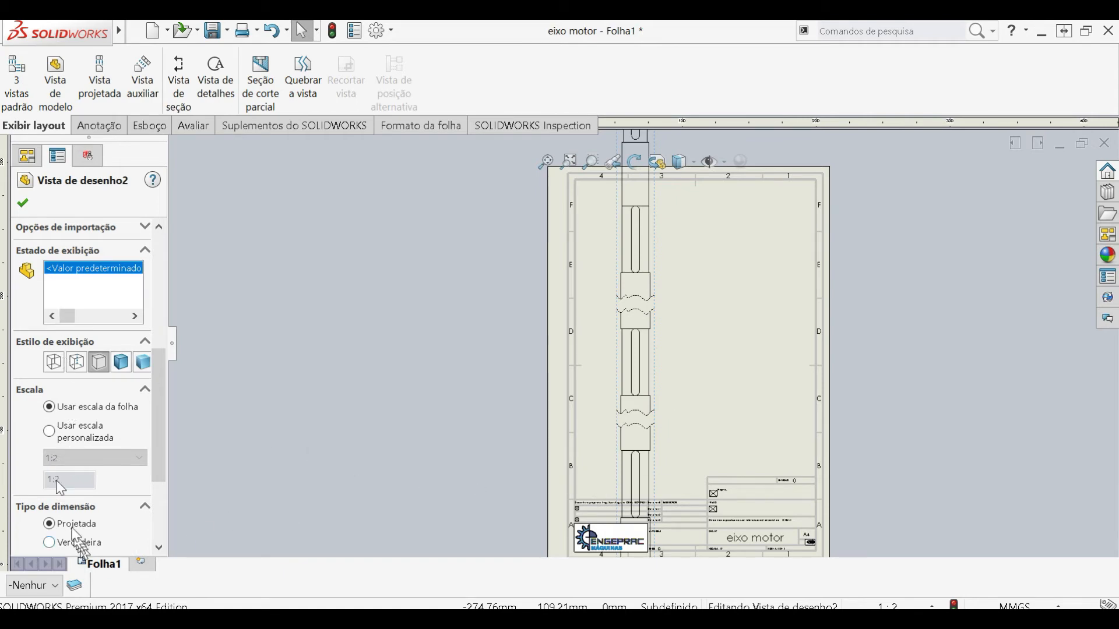
pyautogui.scroll(-8, 702, 483)
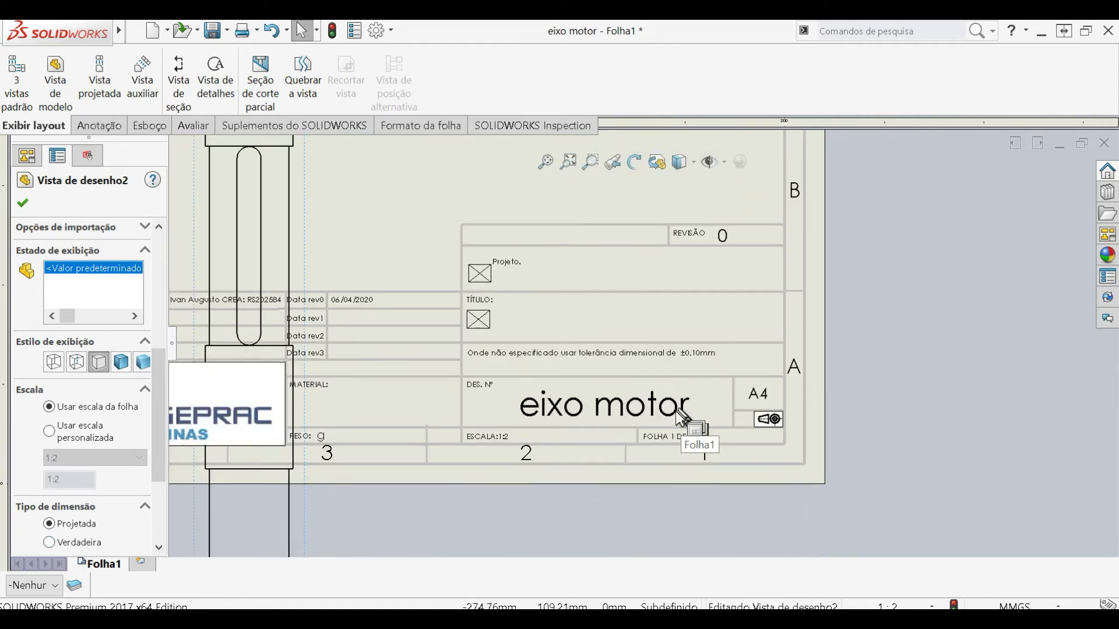
pyautogui.scroll(4, 291, 458)
pyautogui.scroll(-2, 282, 439)
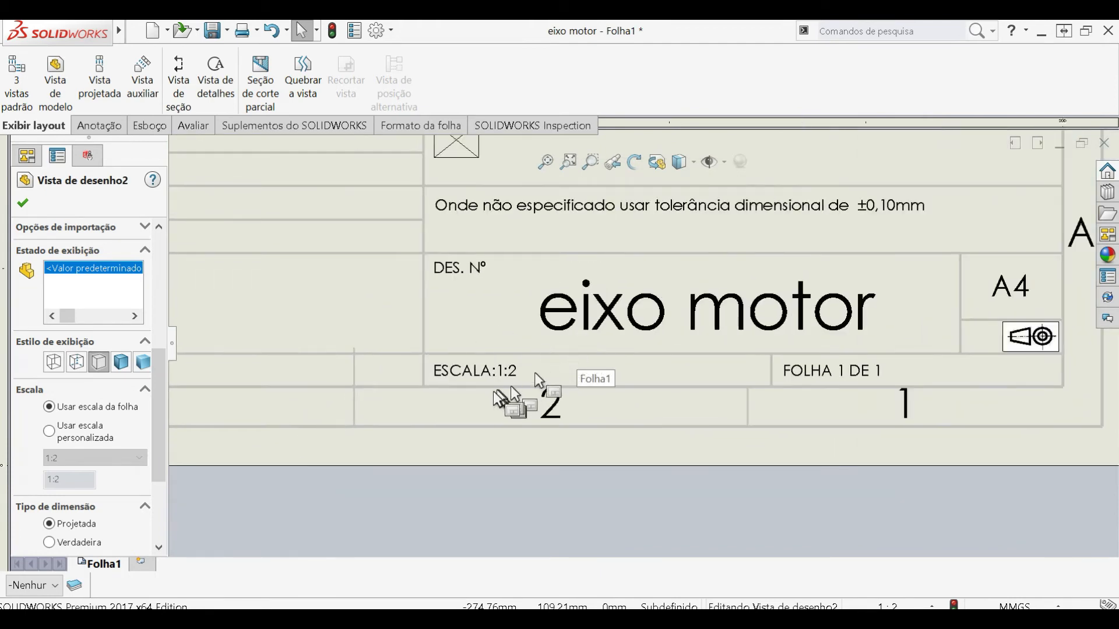
pyautogui.scroll(6, 481, 370)
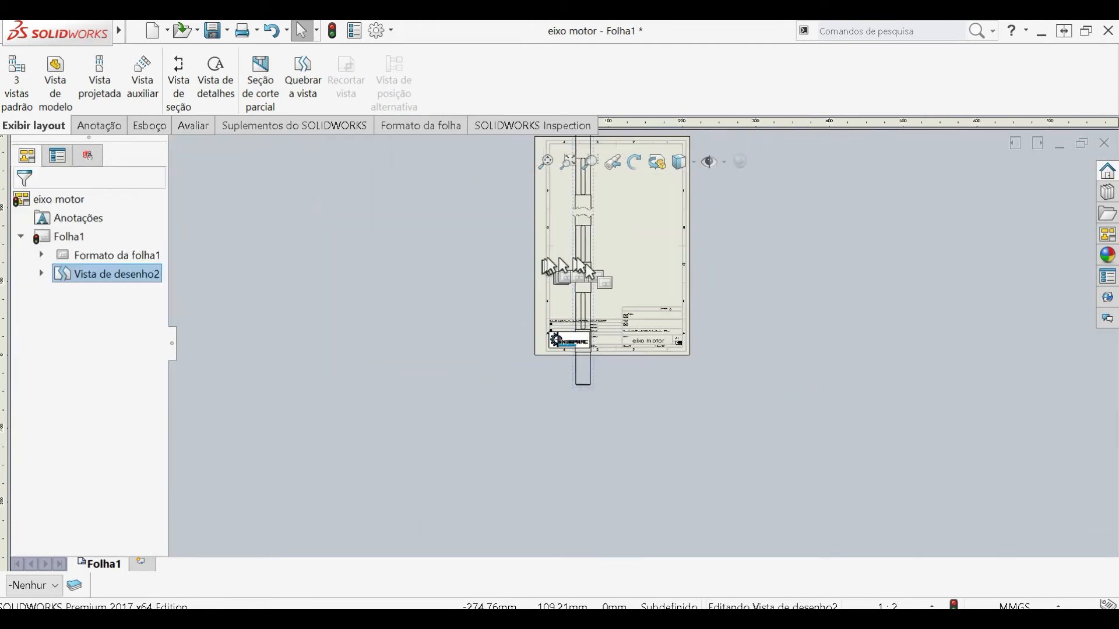
pyautogui.click(609, 367)
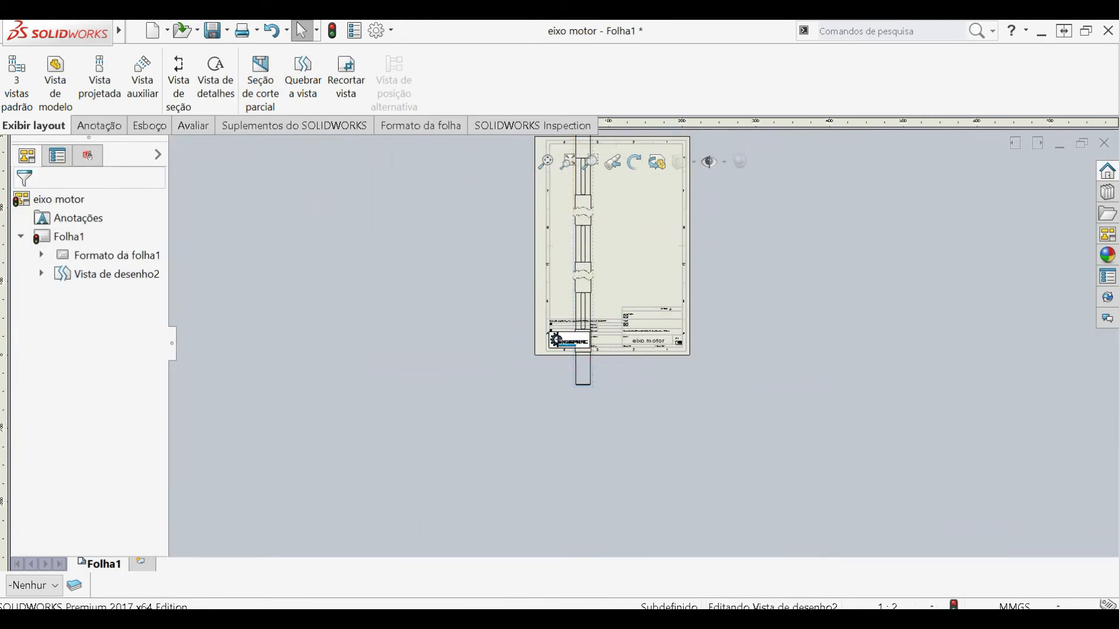
pyautogui.click(25, 204)
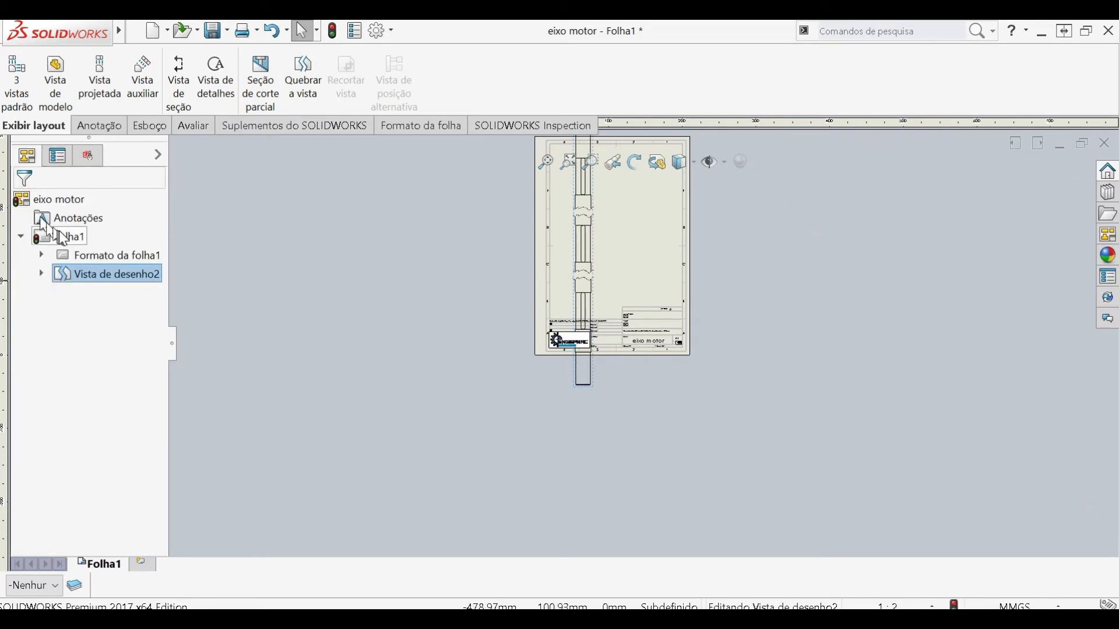
pyautogui.rightClick(58, 231)
pyautogui.click(157, 393)
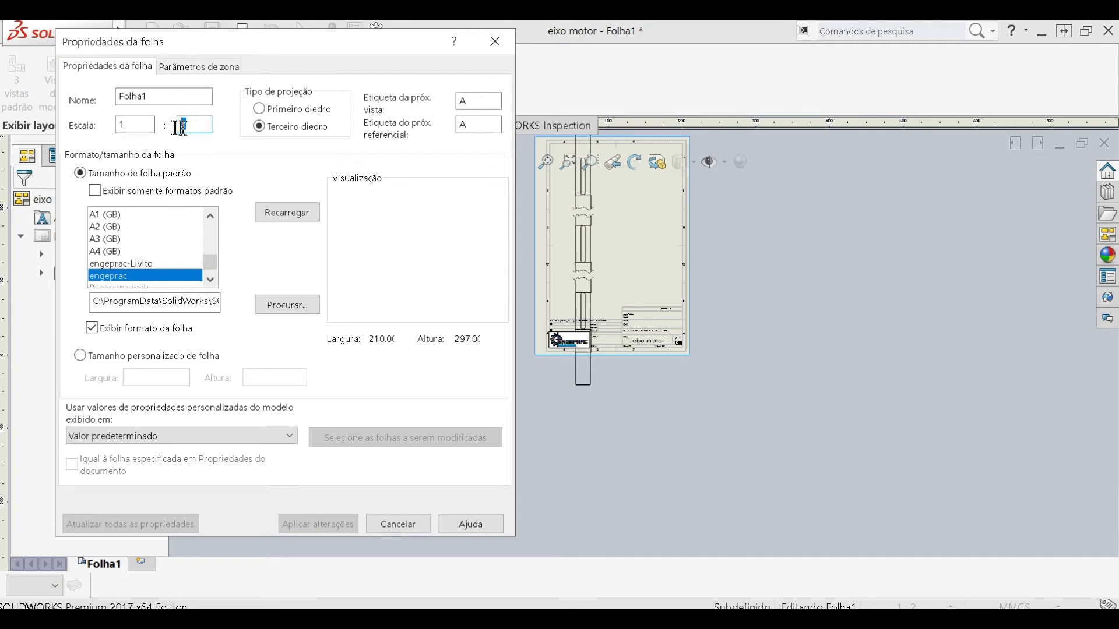
pyautogui.write('4')
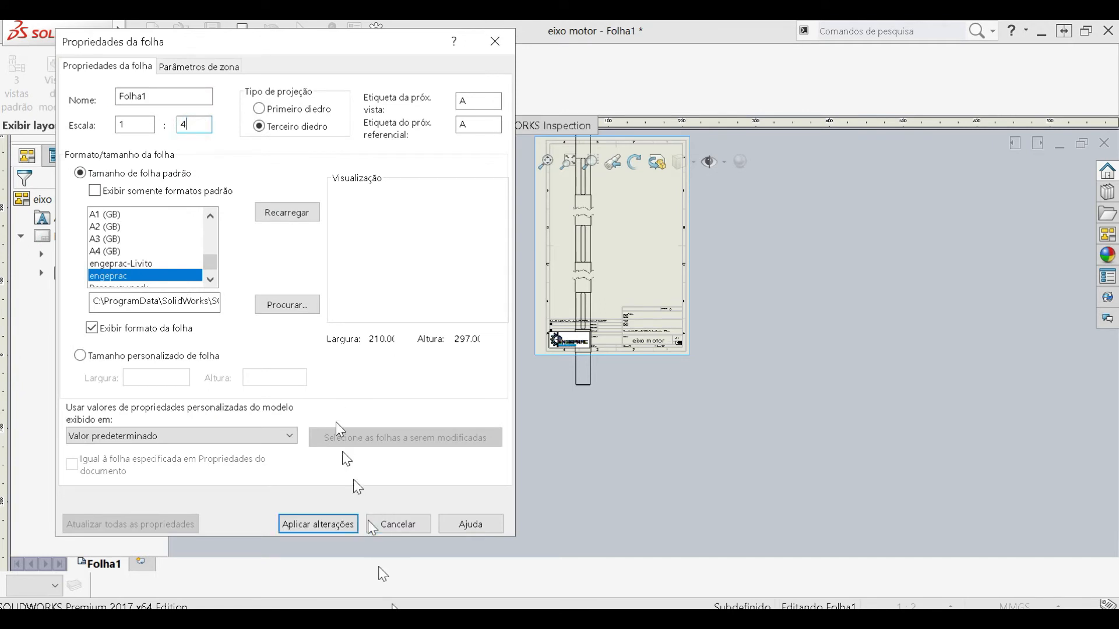
pyautogui.click(318, 524)
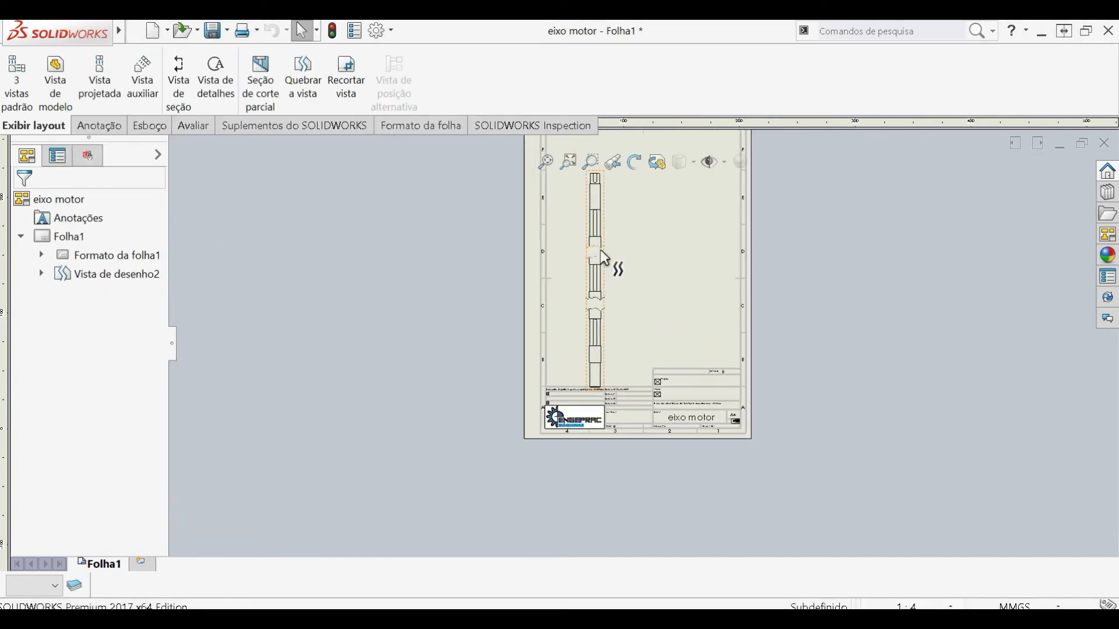
pyautogui.moveTo(645, 309); pyautogui.dragTo(626, 285)
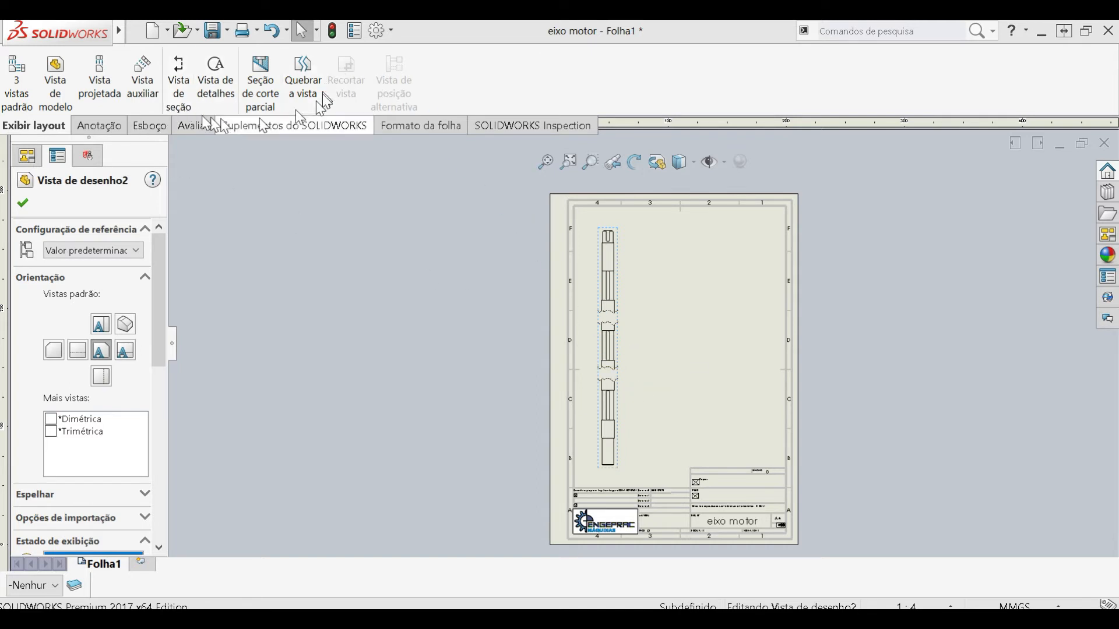
# - Dimension the shaft's overall length between its top and bottom end edges, placing the dimension to the right of the view
pyautogui.click(94, 127)
pyautogui.click(24, 73)
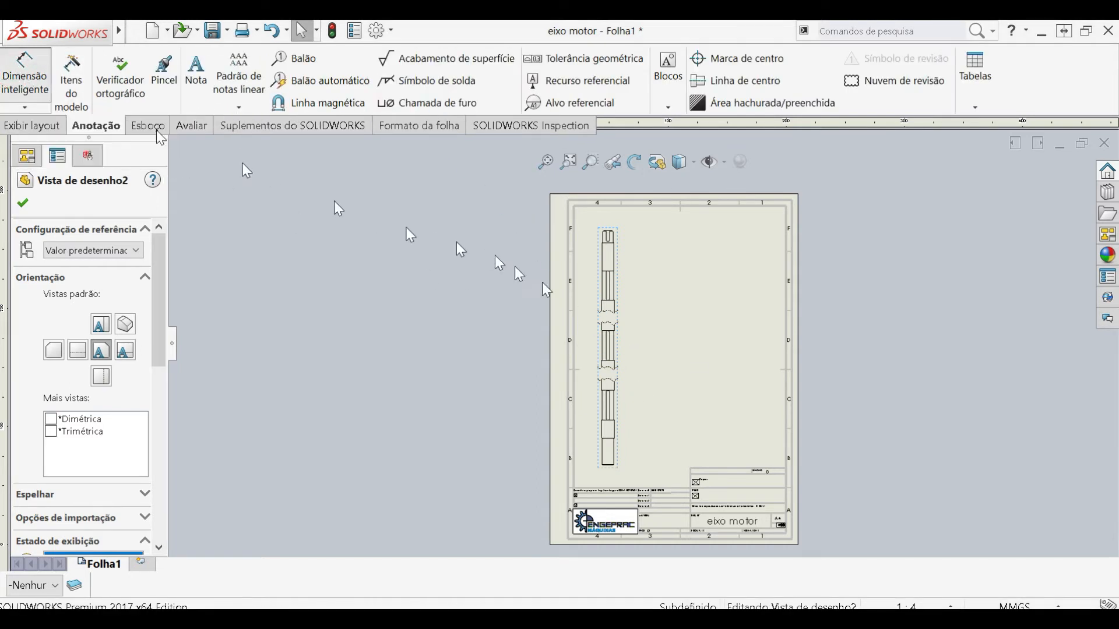
pyautogui.scroll(-3, 621, 274)
pyautogui.scroll(-4, 621, 273)
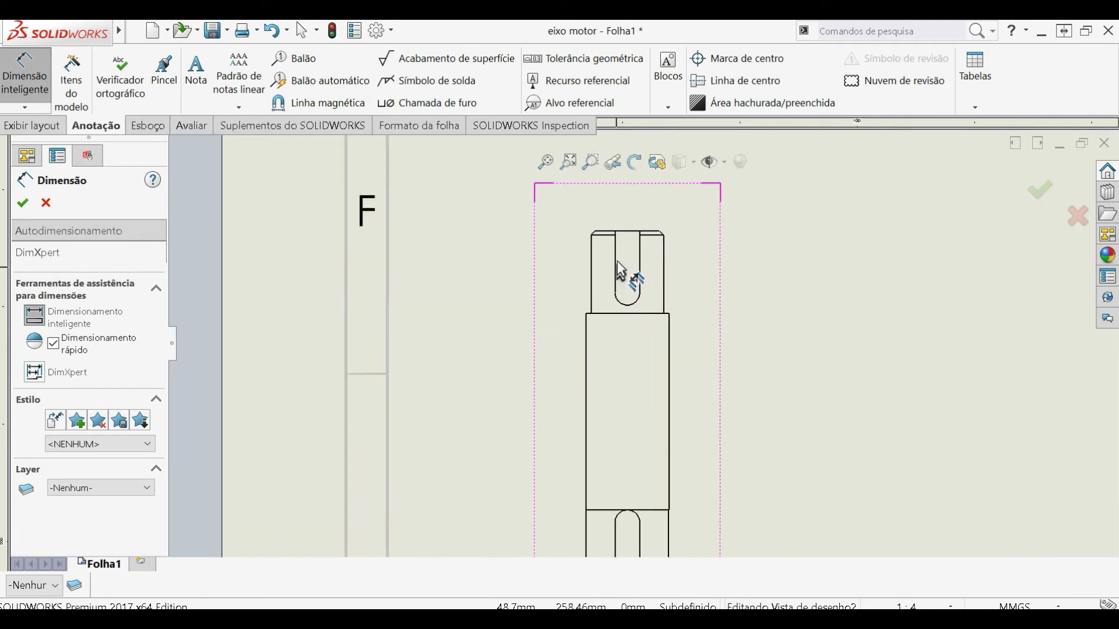
pyautogui.click(629, 233)
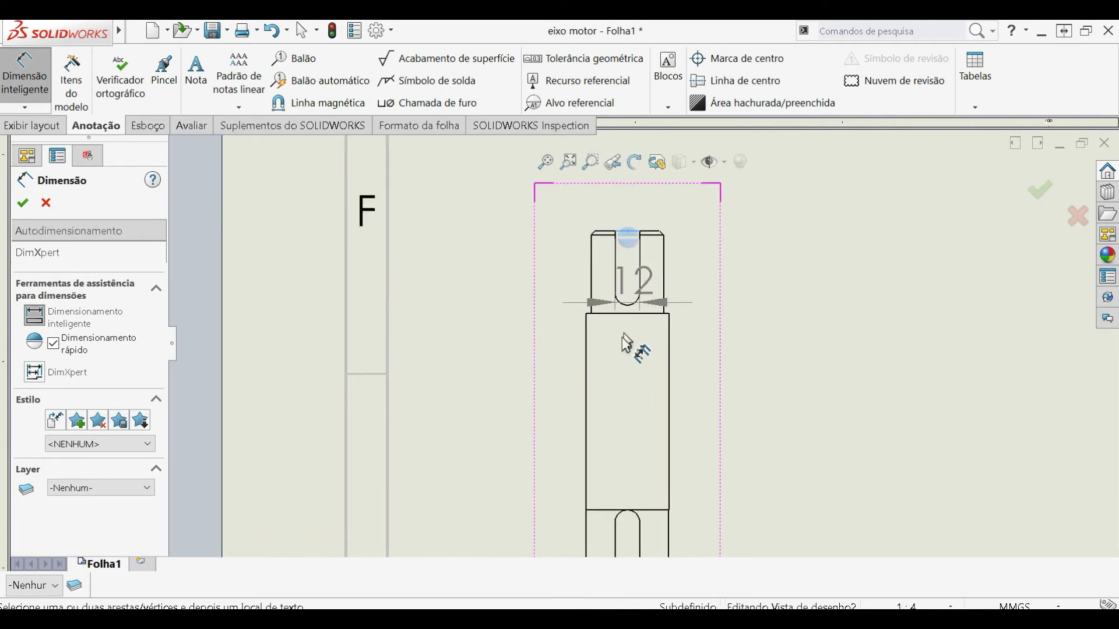
pyautogui.scroll(6, 641, 408)
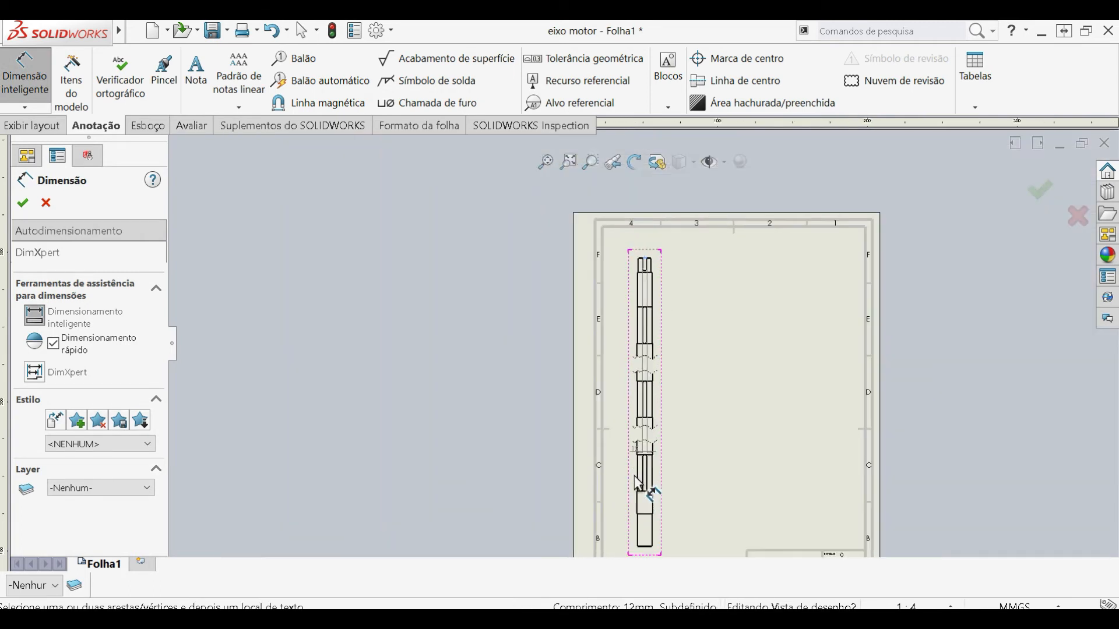
pyautogui.scroll(-8, 640, 469)
pyautogui.scroll(-3, 645, 493)
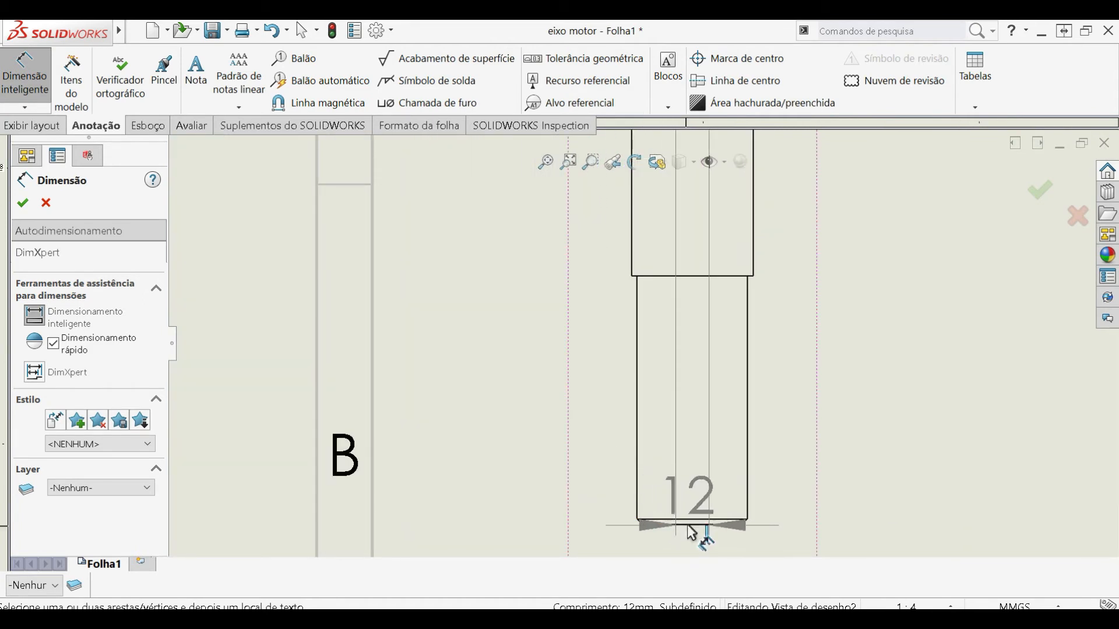
pyautogui.click(687, 524)
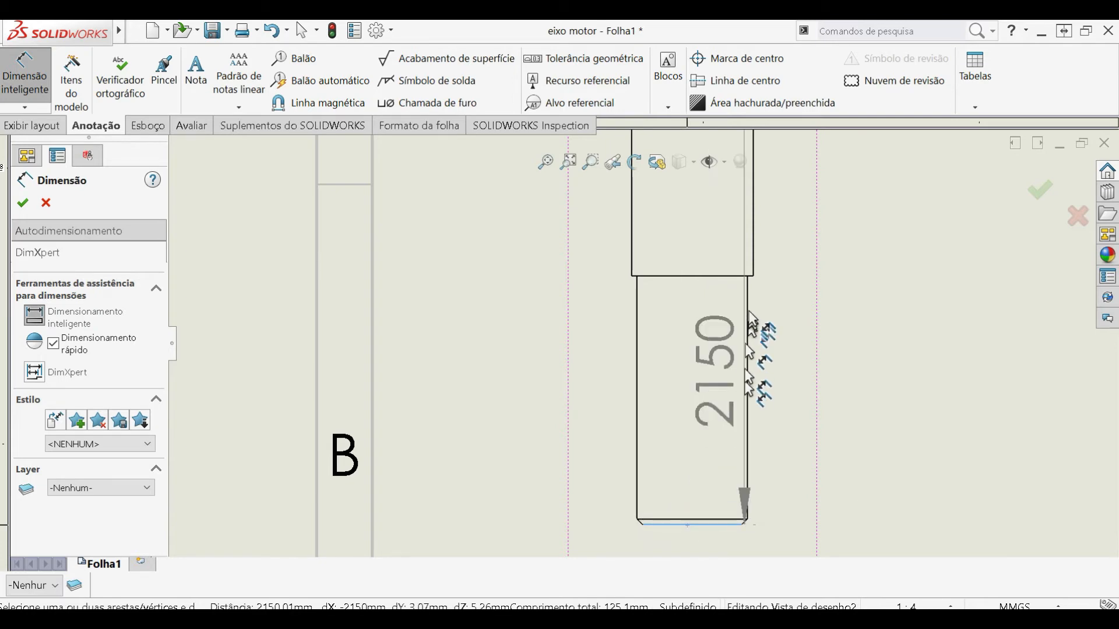
pyautogui.scroll(3, 747, 292)
pyautogui.scroll(5, 751, 303)
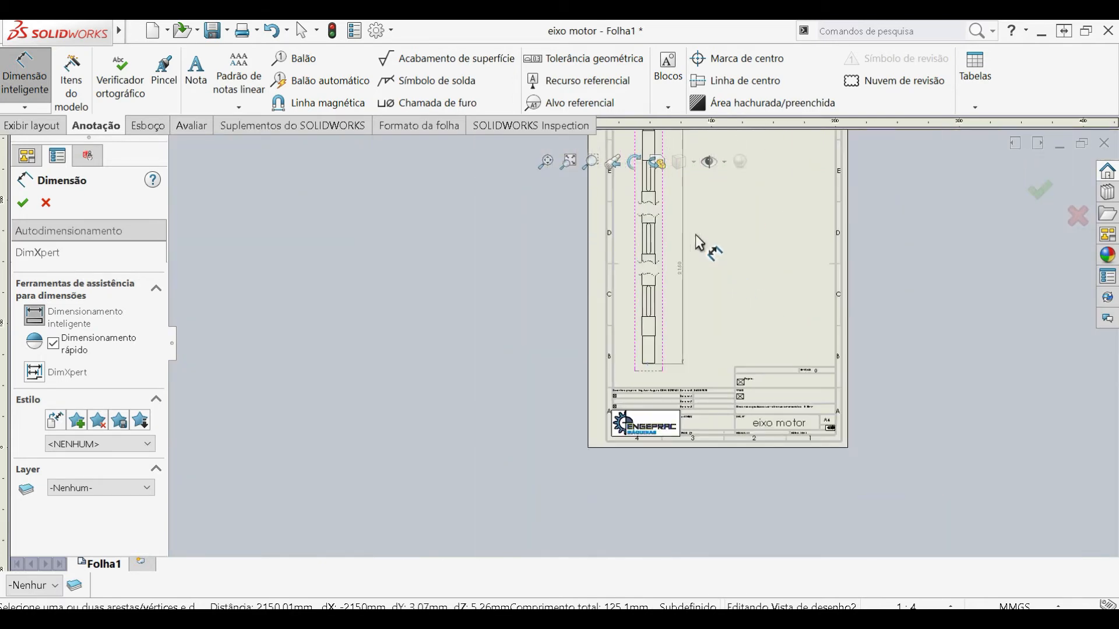
pyautogui.scroll(-5, 648, 263)
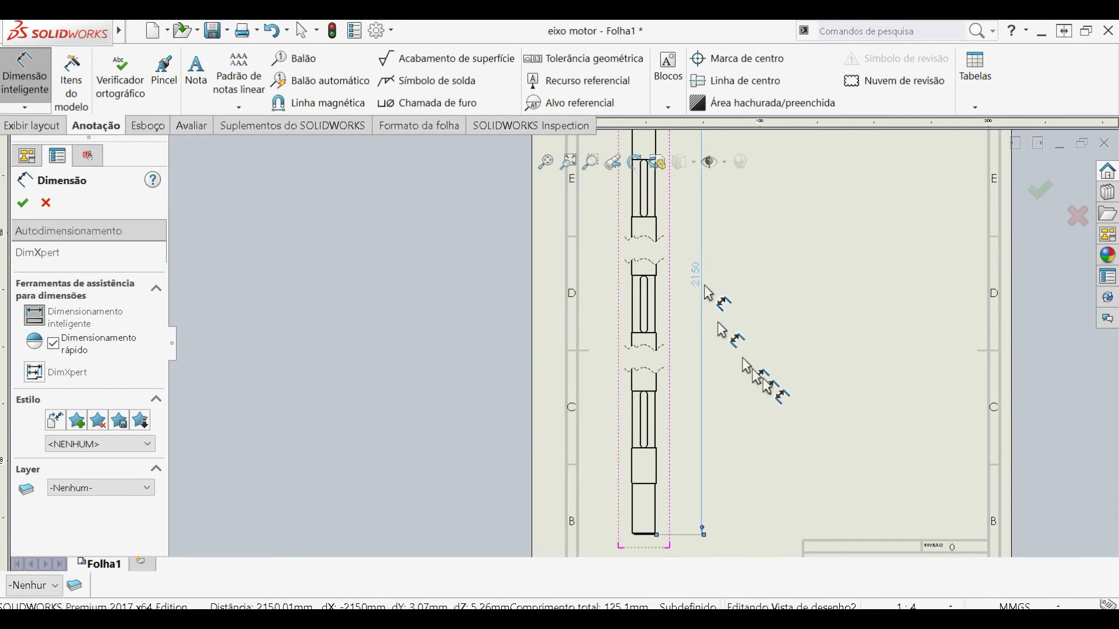
pyautogui.click(764, 380)
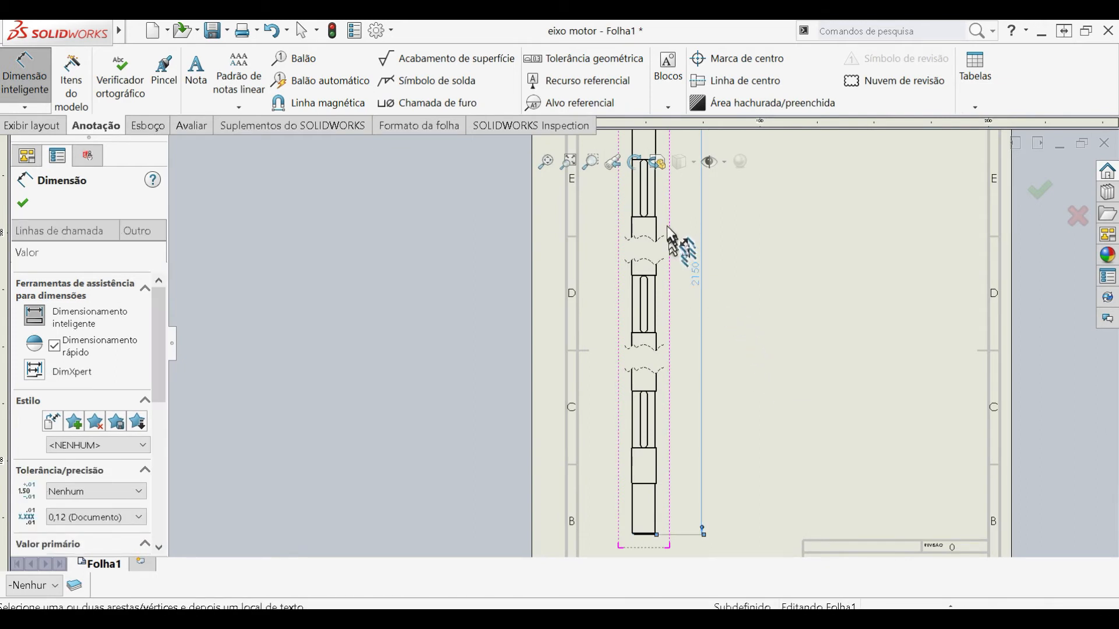
# - Add a center mark to the rounded end of the keyway at the top of the shaft
pyautogui.scroll(2, 670, 235)
pyautogui.scroll(-3, 671, 234)
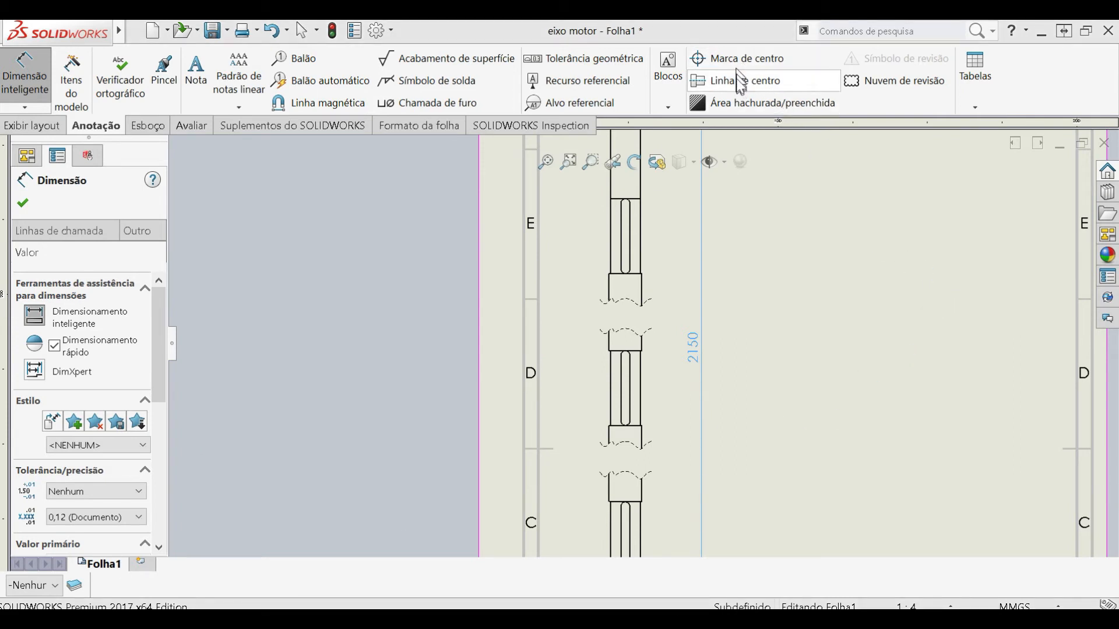
pyautogui.scroll(5, 742, 280)
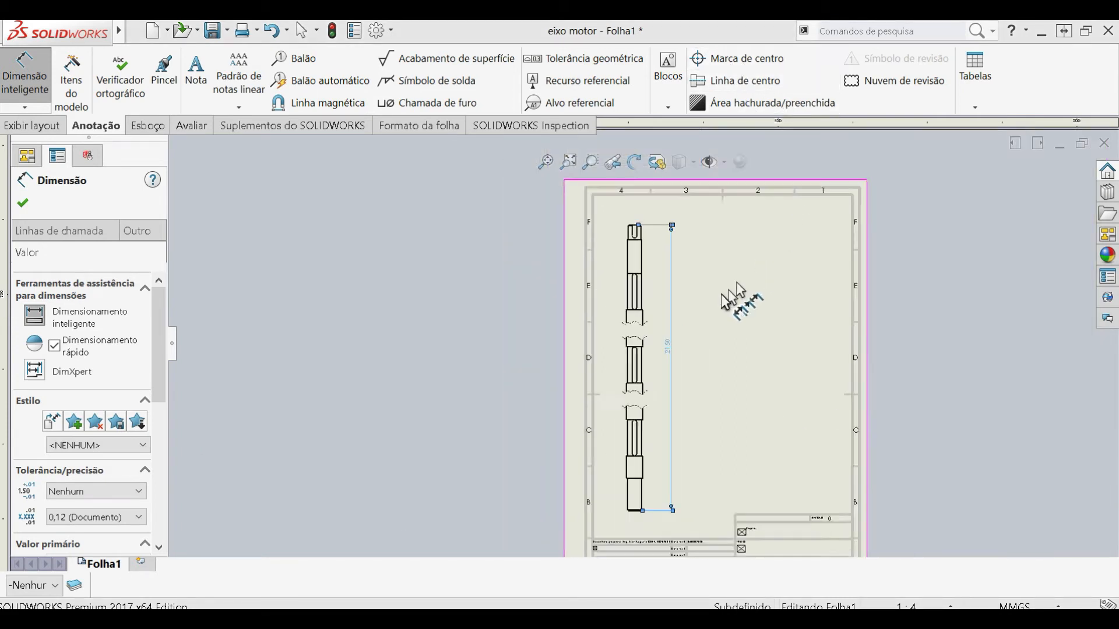
pyautogui.scroll(-5, 673, 245)
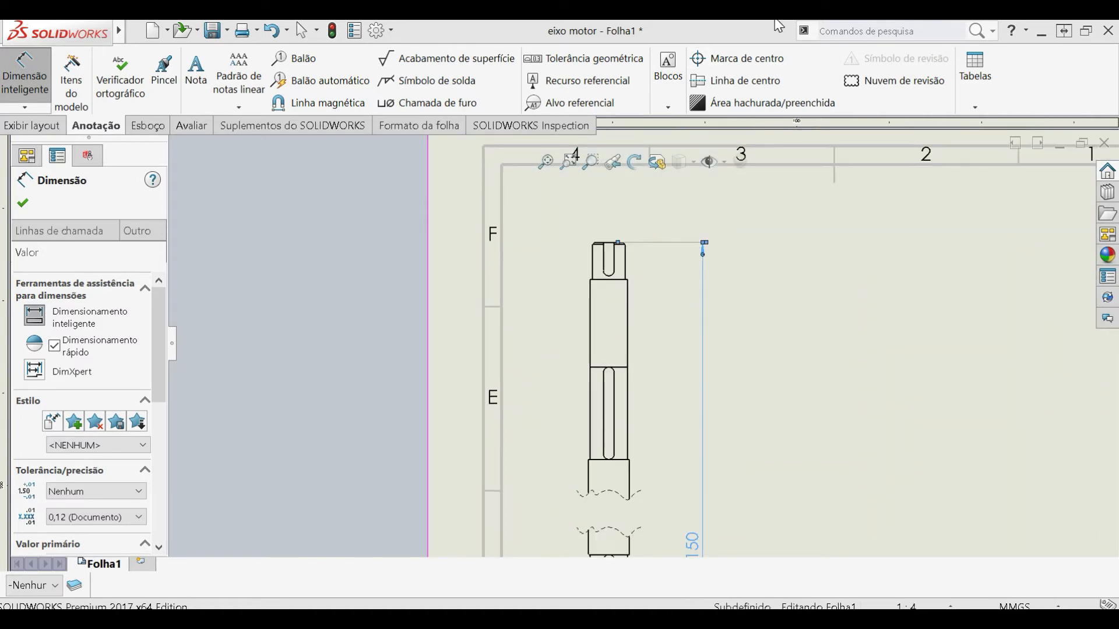
pyautogui.click(766, 58)
pyautogui.scroll(-5, 626, 315)
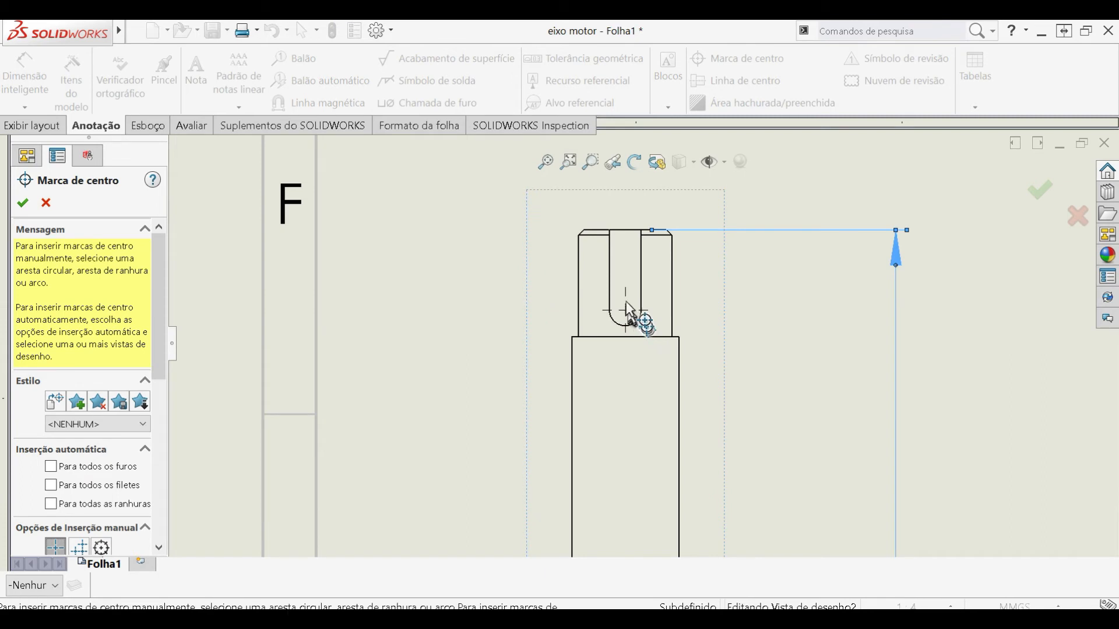
pyautogui.click(640, 319)
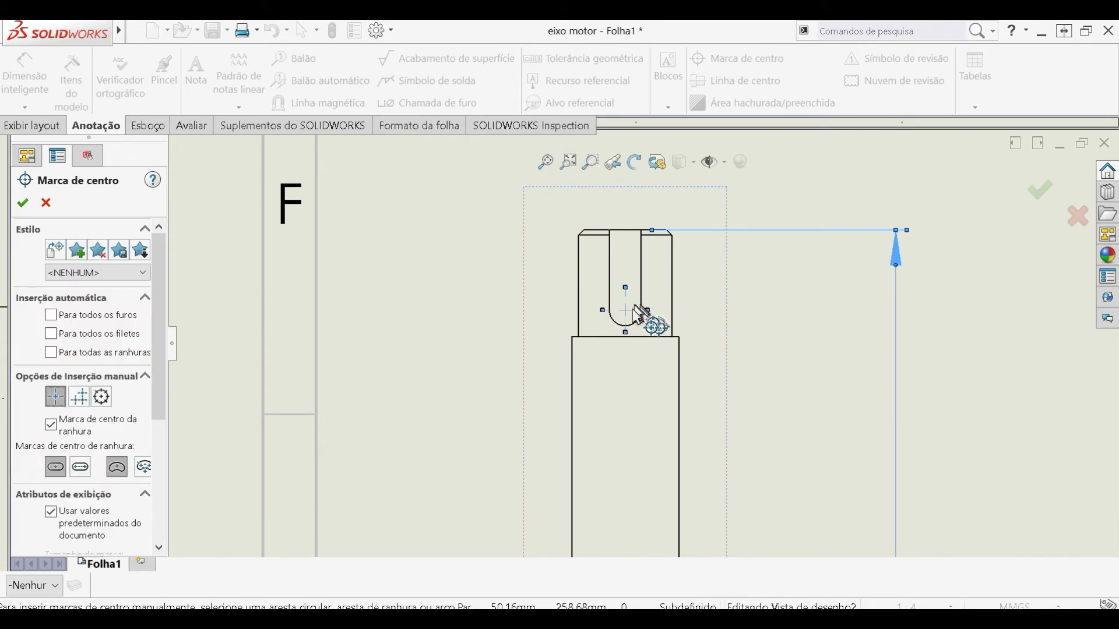
pyautogui.press('Escape')
# - Add a centerline between the two side edges of the plain shaft section just below the top end
pyautogui.scroll(3, 750, 312)
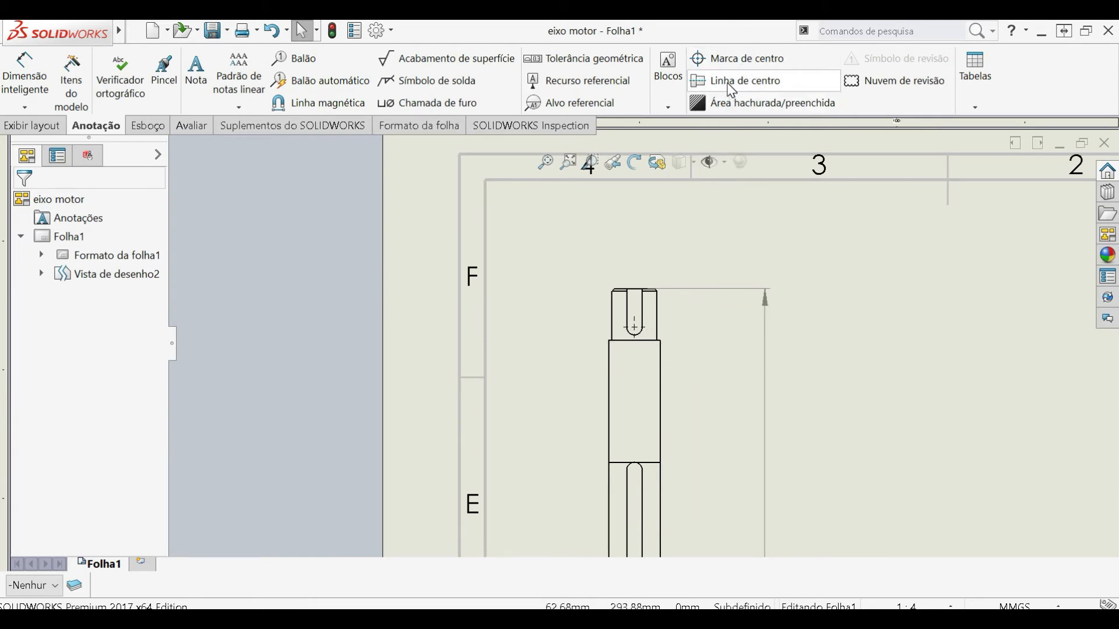
pyautogui.click(728, 89)
pyautogui.click(661, 369)
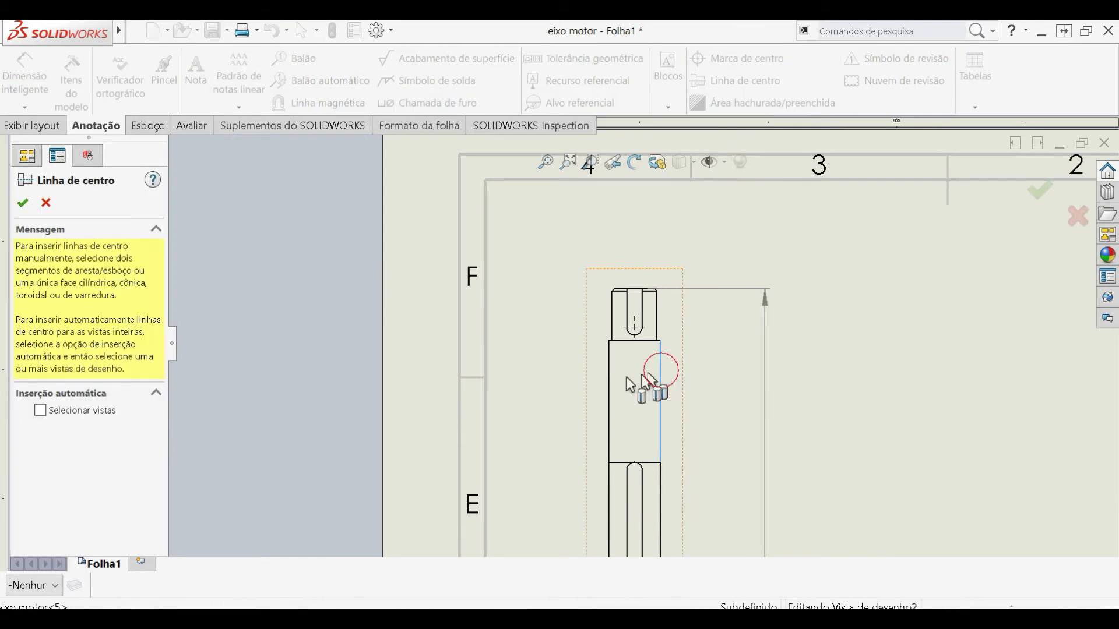
pyautogui.click(609, 382)
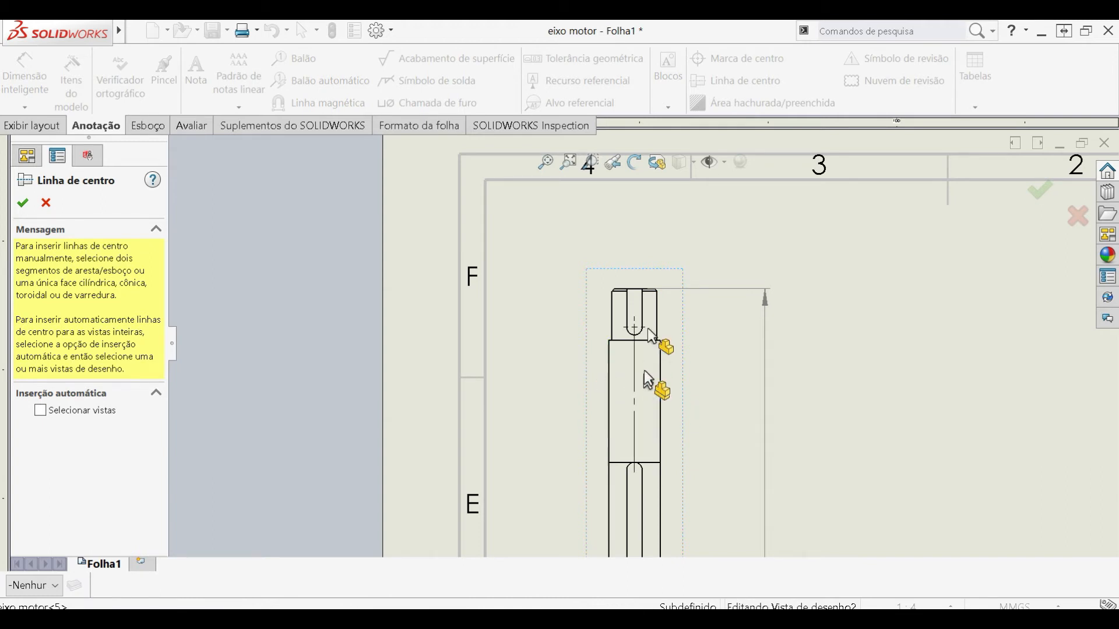
pyautogui.click(22, 203)
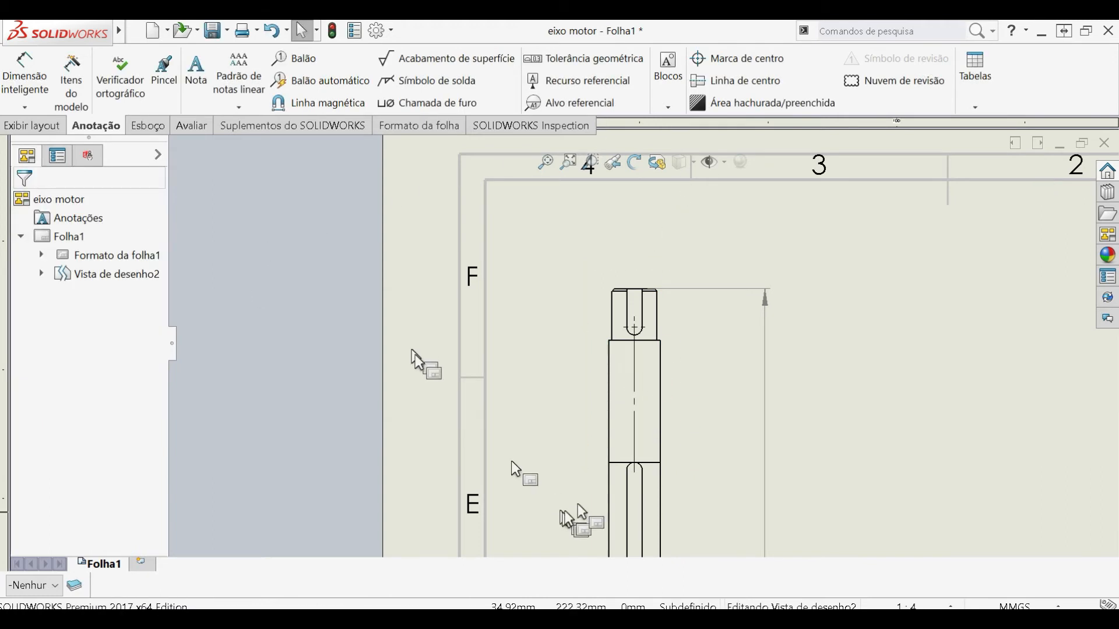
# - Place a wavy surface finish symbol on the left edge of the short collar below the lower keyway
pyautogui.scroll(4, 659, 492)
pyautogui.scroll(-4, 641, 273)
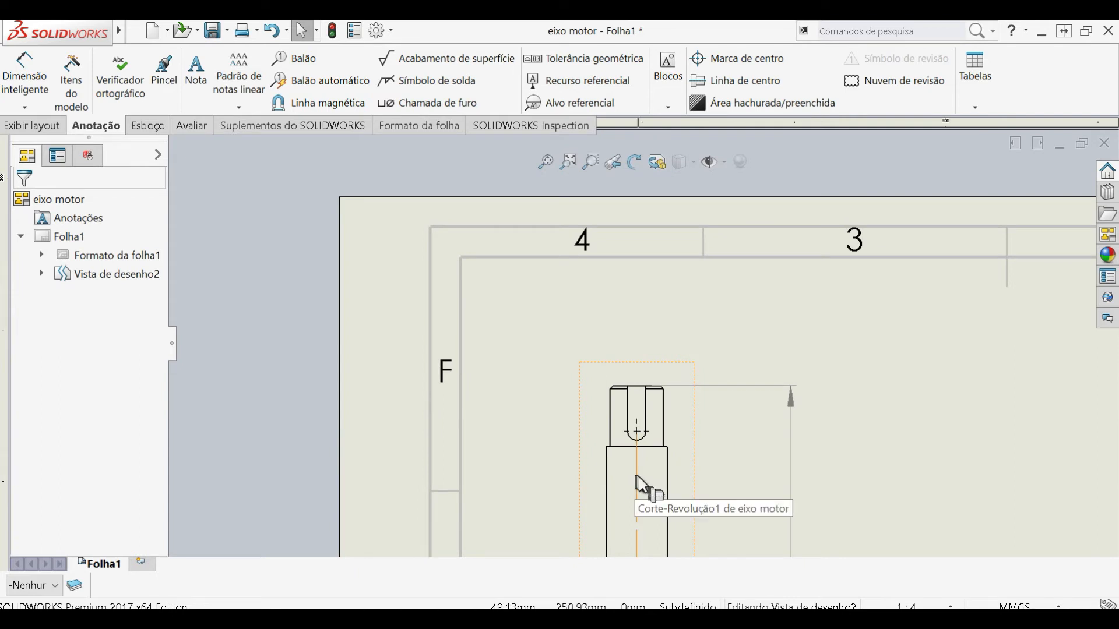
pyautogui.scroll(5, 639, 474)
pyautogui.scroll(3, 676, 428)
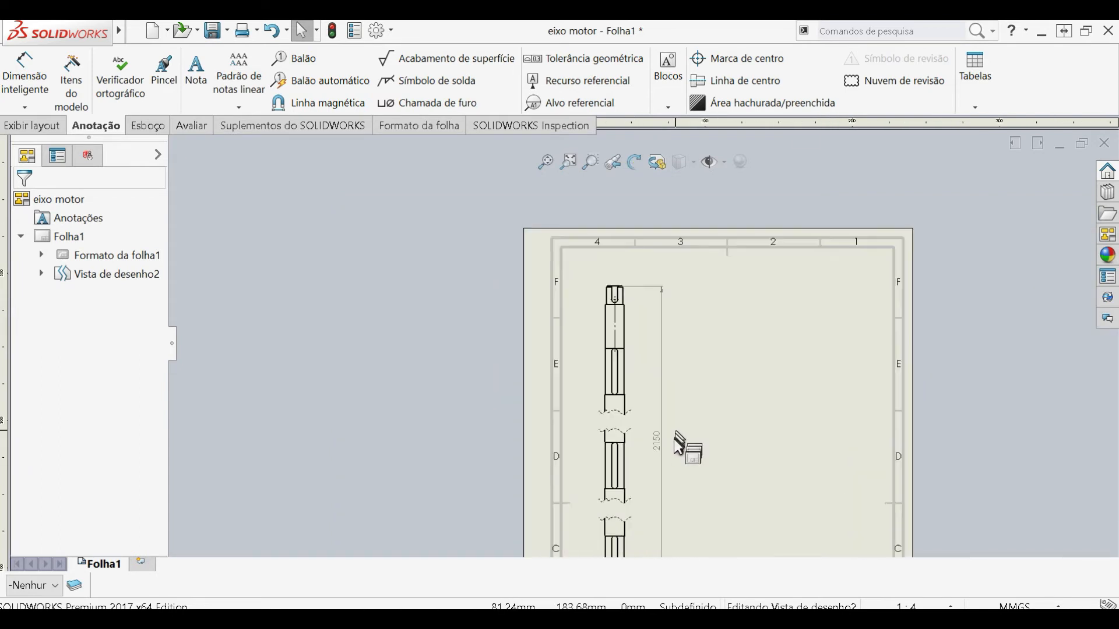
pyautogui.scroll(-1, 674, 450)
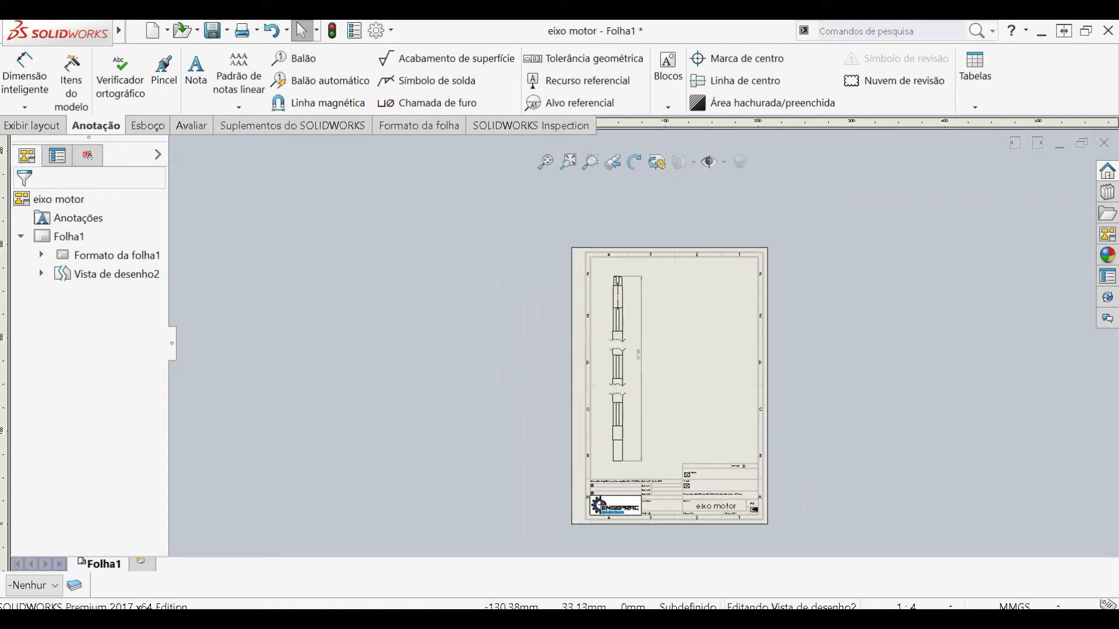
pyautogui.click(439, 64)
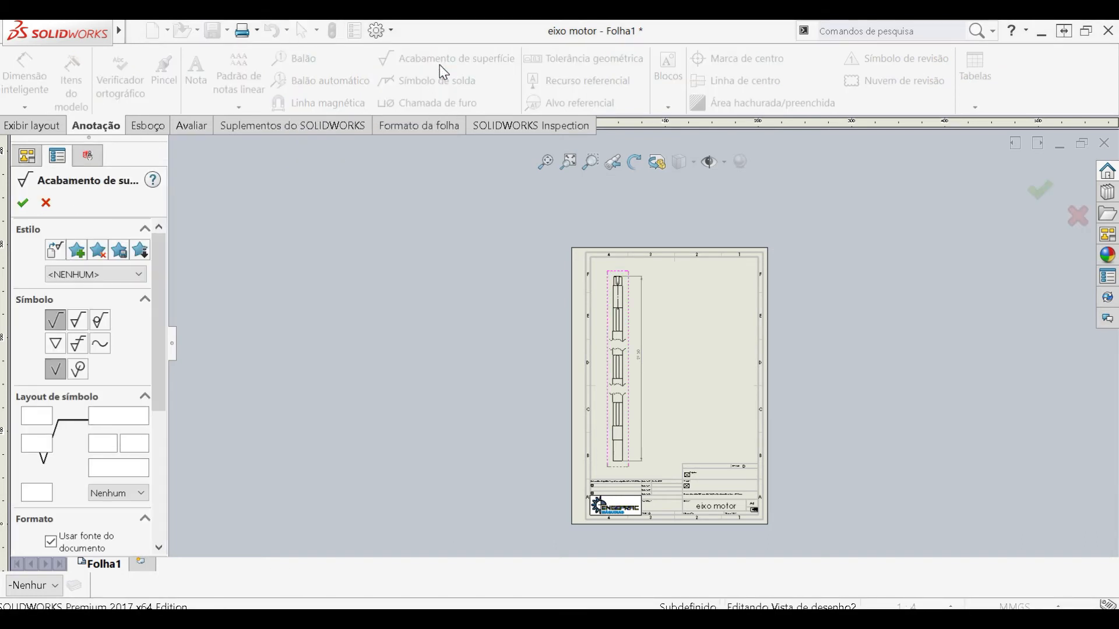
pyautogui.click(103, 350)
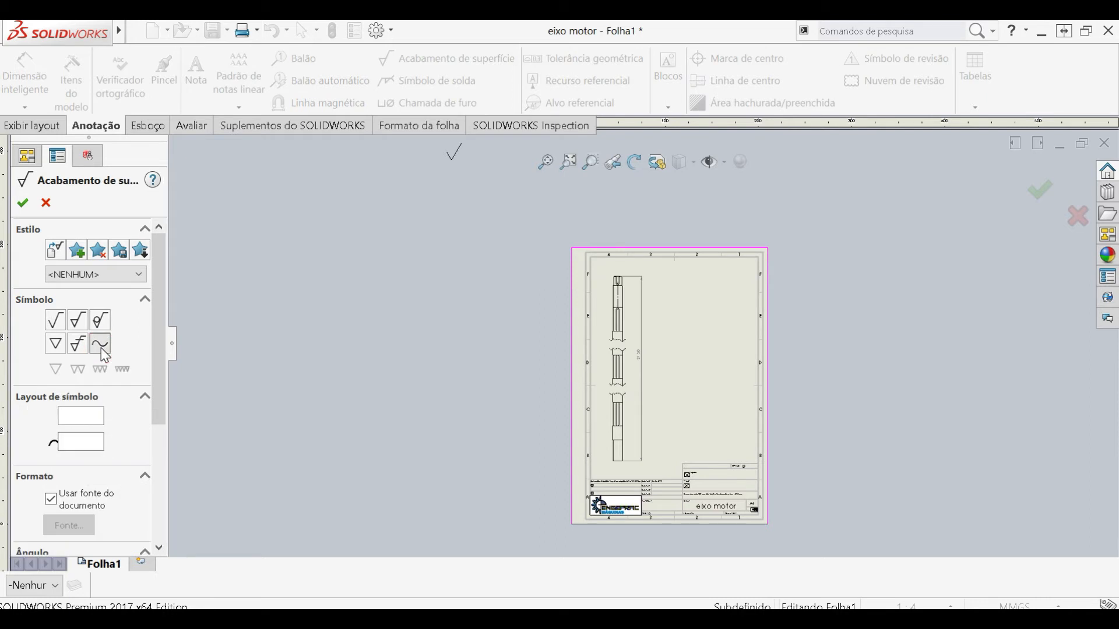
pyautogui.scroll(-5, 640, 349)
pyautogui.scroll(-2, 568, 274)
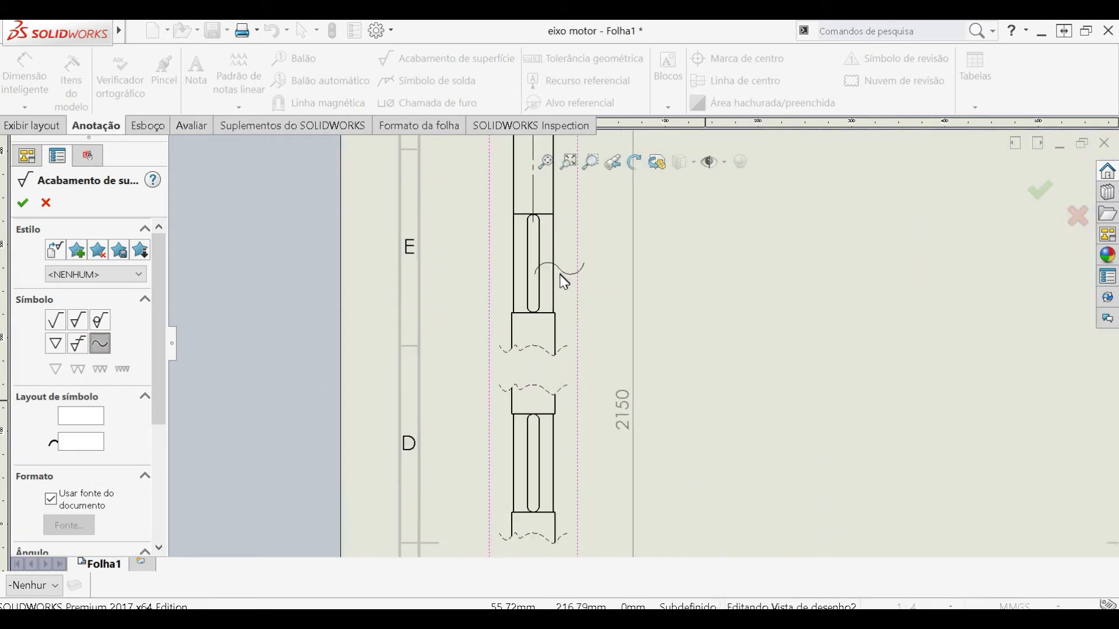
pyautogui.scroll(5, 551, 350)
pyautogui.scroll(-4, 587, 483)
pyautogui.scroll(-2, 587, 484)
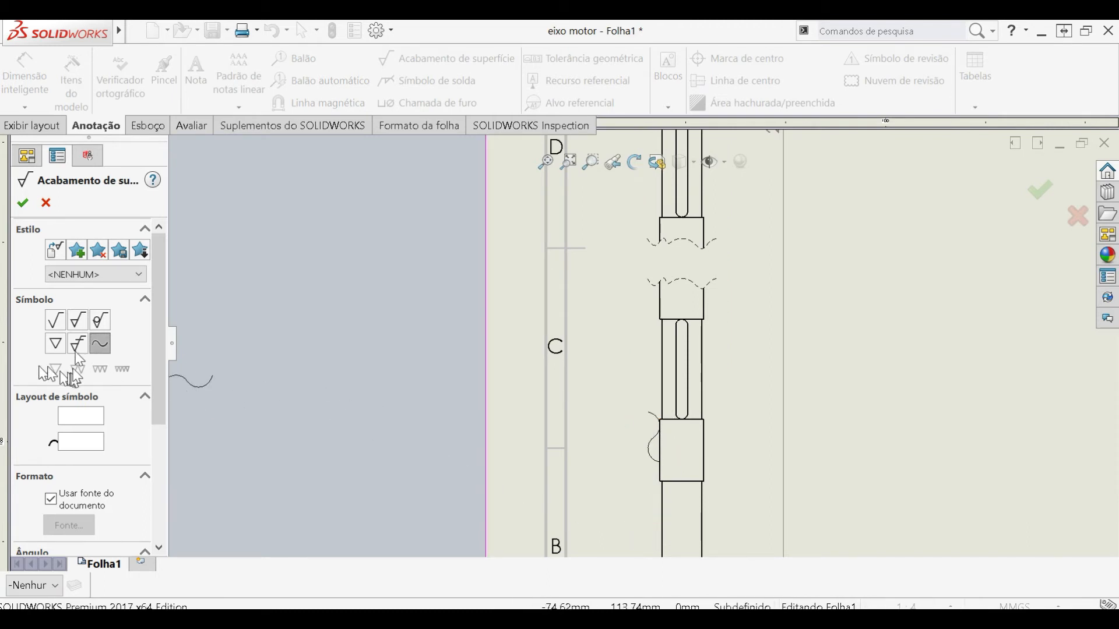
# - Place a three-triangle surface finish symbol on the right edge of the shaft's bottom section and finish the command
pyautogui.click(55, 344)
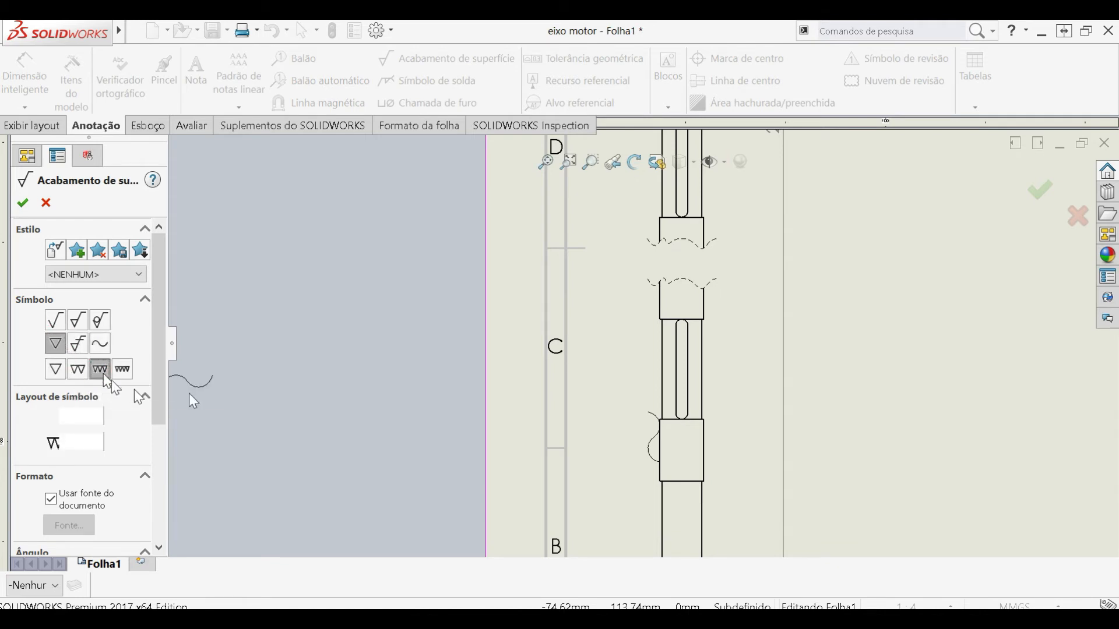
pyautogui.scroll(3, 666, 529)
pyautogui.scroll(-5, 673, 432)
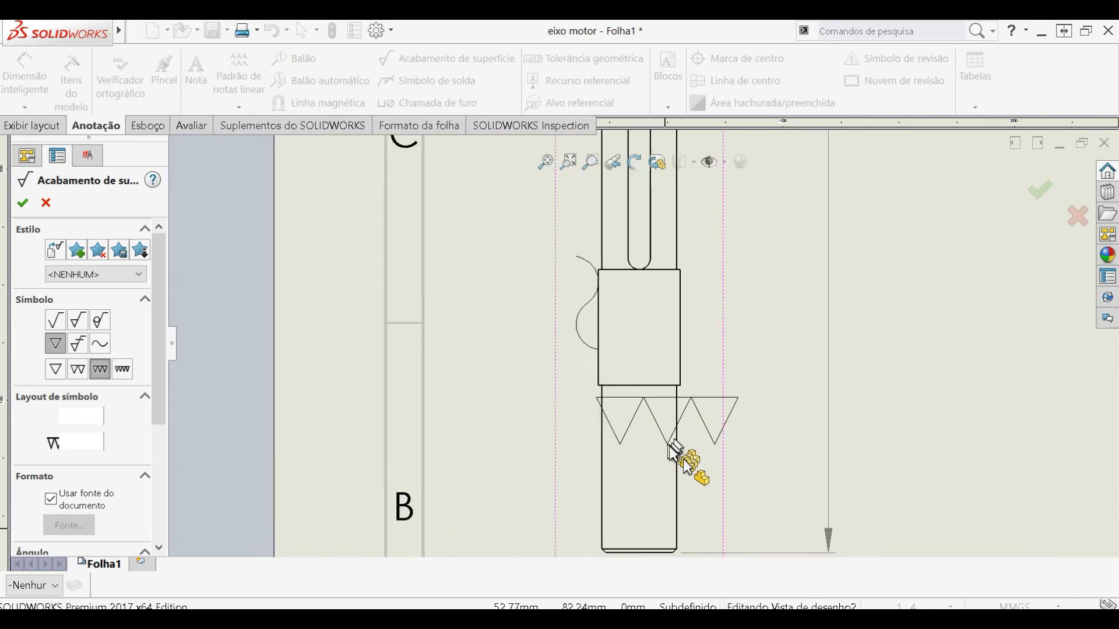
pyautogui.scroll(-1, 676, 452)
pyautogui.click(676, 467)
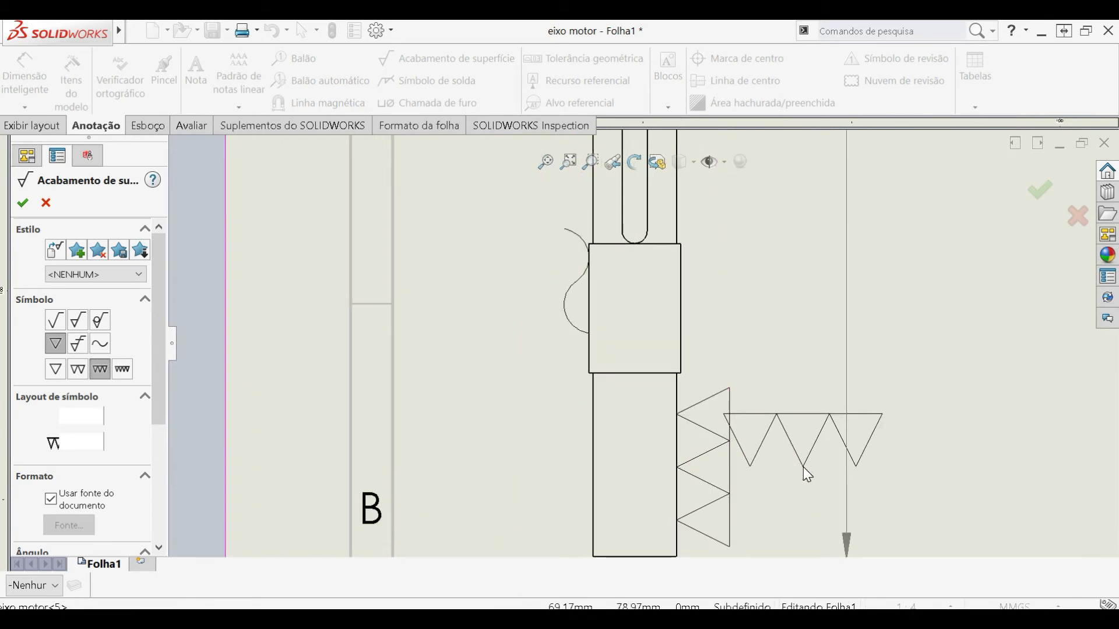
pyautogui.press('Escape')
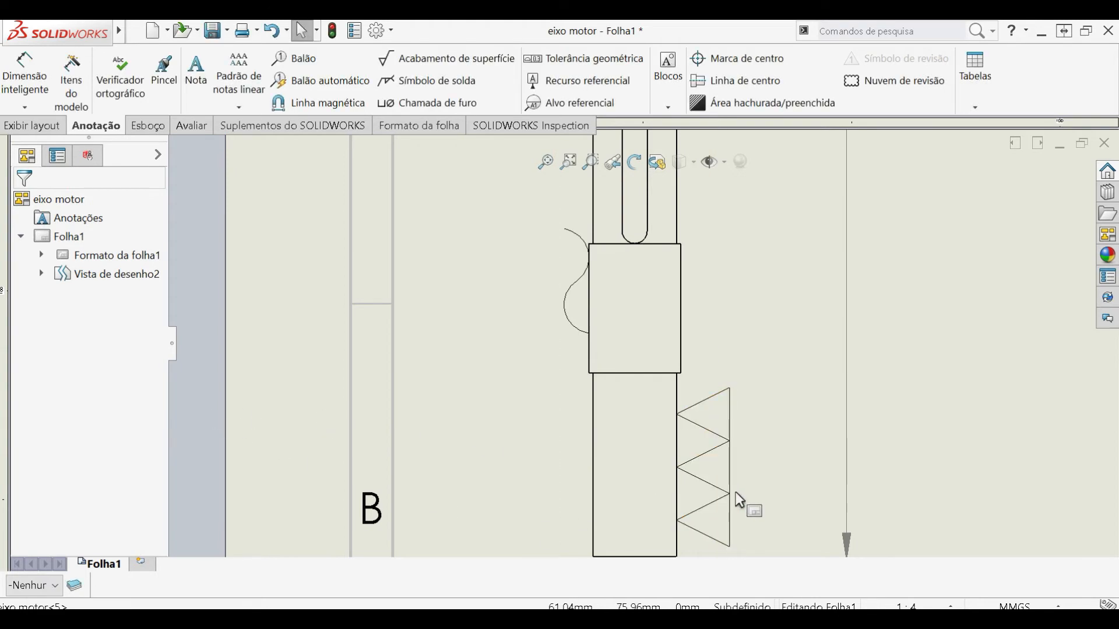
# - Change the surface finish symbol on the bottom section's right edge to the basic check-mark type
pyautogui.click(725, 493)
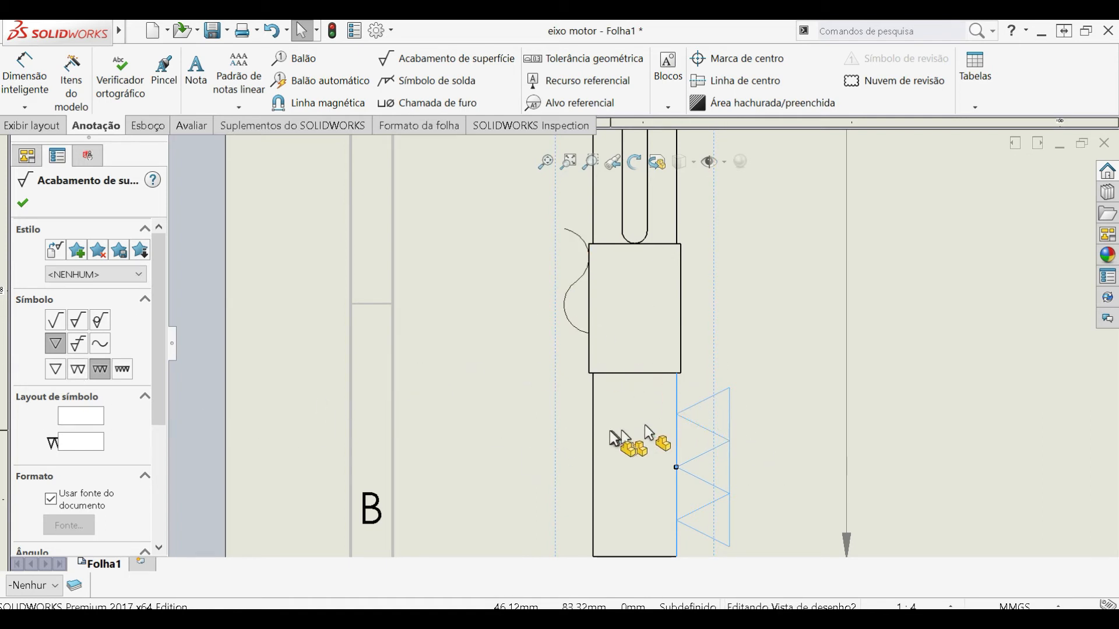
pyautogui.click(63, 319)
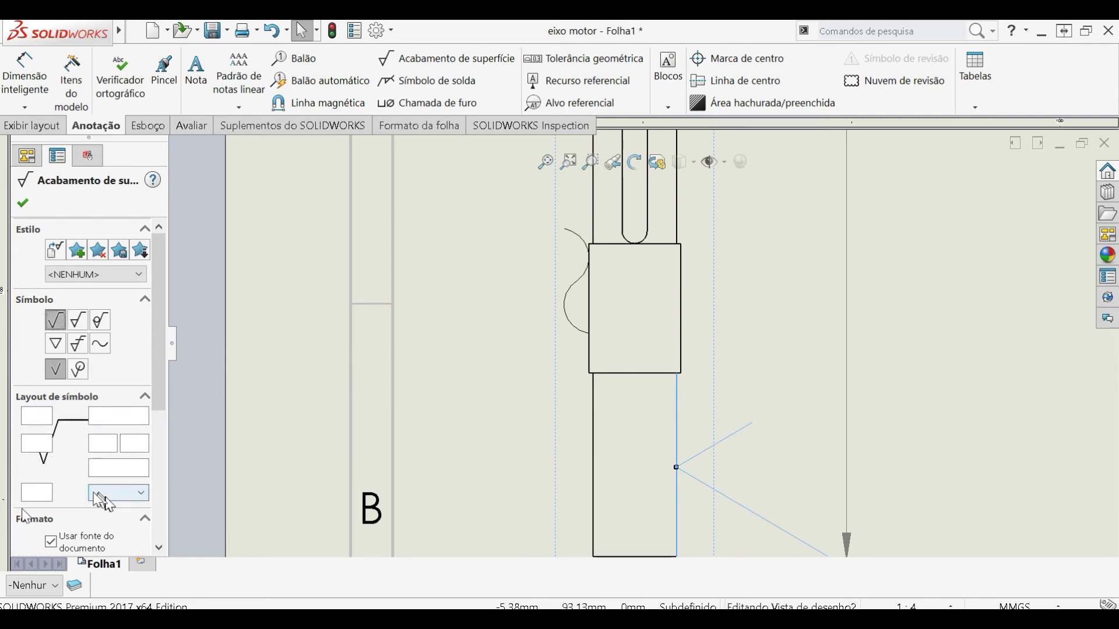
# - Switch to Adobe Acrobat Reader, consult the roughness symbol table on page 6 beside the drawing, and return to SOLIDWORKS
pyautogui.hotkey('alt', 'Tab')
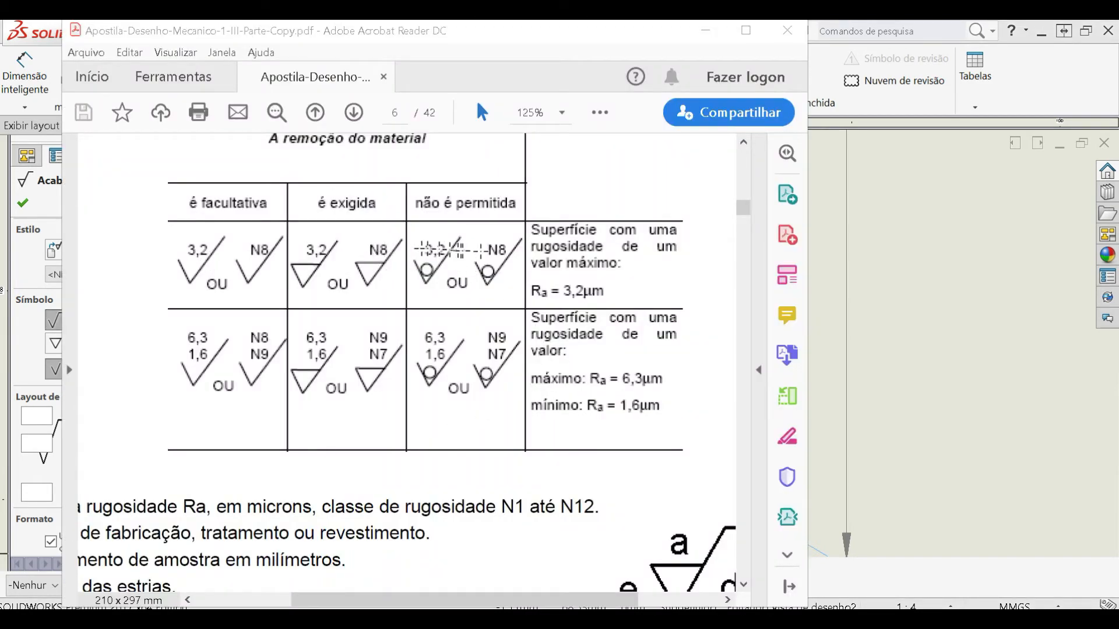
pyautogui.click(457, 46)
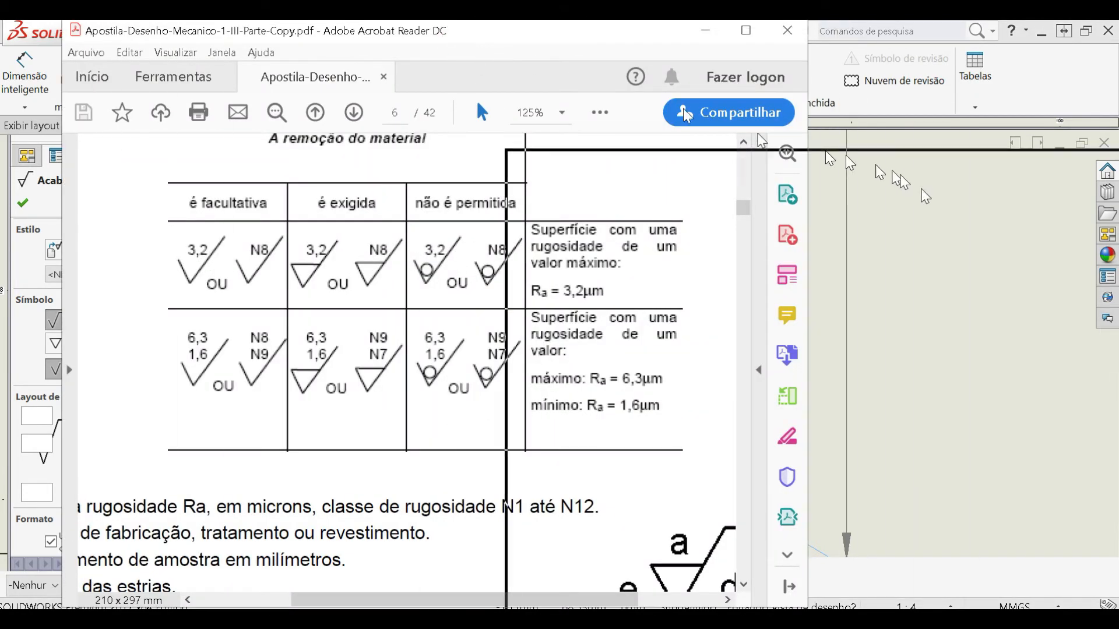
pyautogui.moveTo(457, 46); pyautogui.dragTo(1000, 238)
pyautogui.moveTo(230, 106)
pyautogui.mouseDown()
pyautogui.moveTo(218, 105)
pyautogui.moveTo(321, 72)
pyautogui.mouseUp()
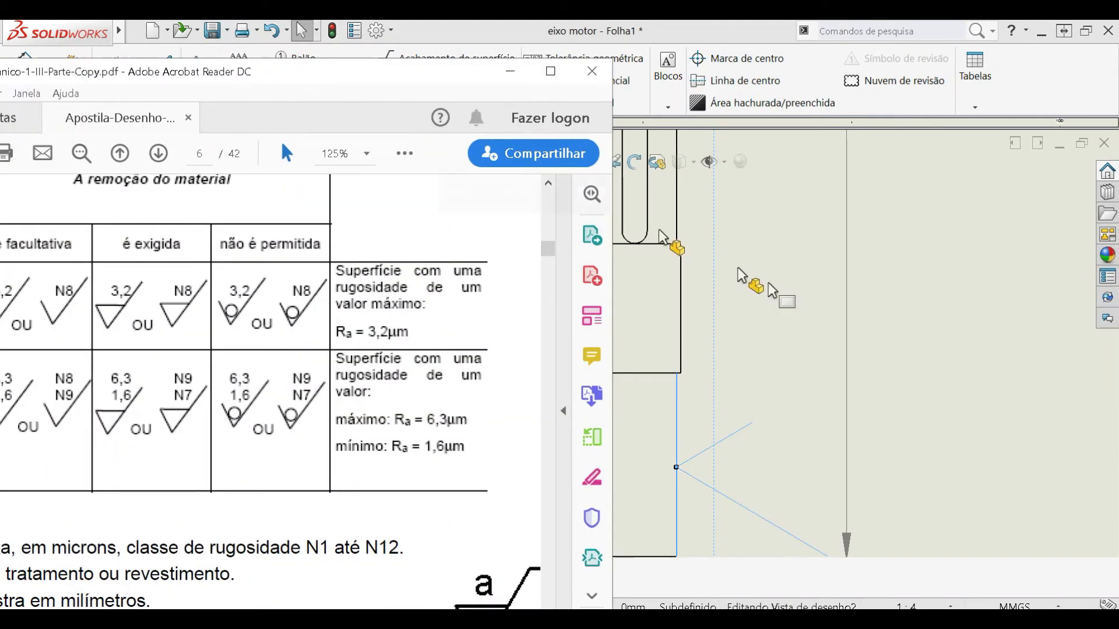
pyautogui.click(1031, 375)
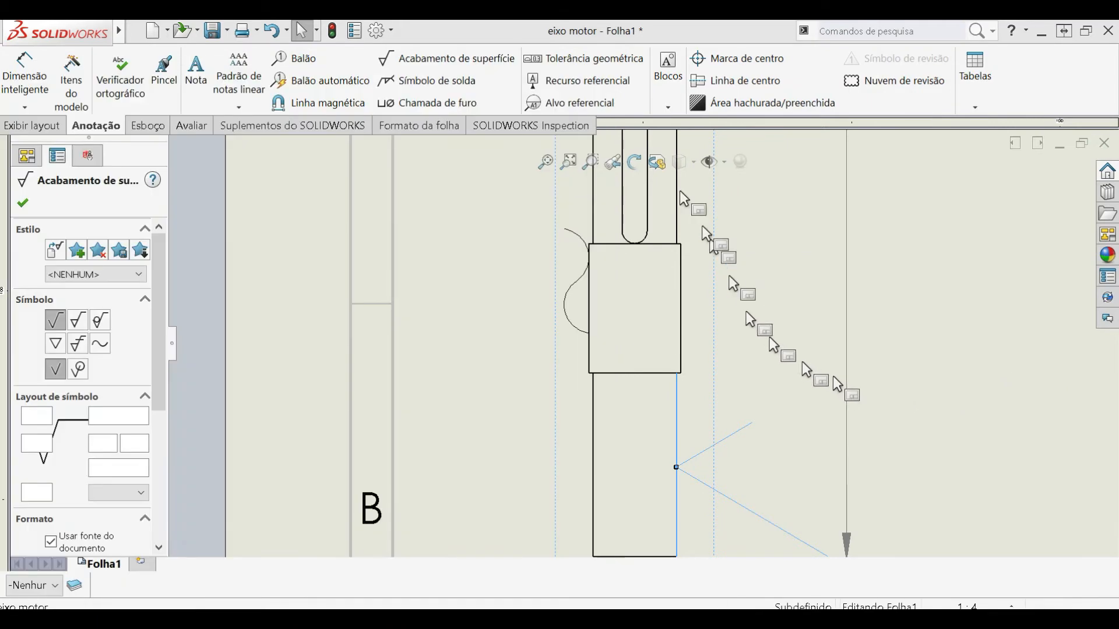
# - Finish the surface finish symbol edit, then browse the ISO weld symbols in the weld symbol properties and cancel without placing one
pyautogui.click(23, 200)
pyautogui.scroll(2, 798, 469)
pyautogui.scroll(2, 796, 470)
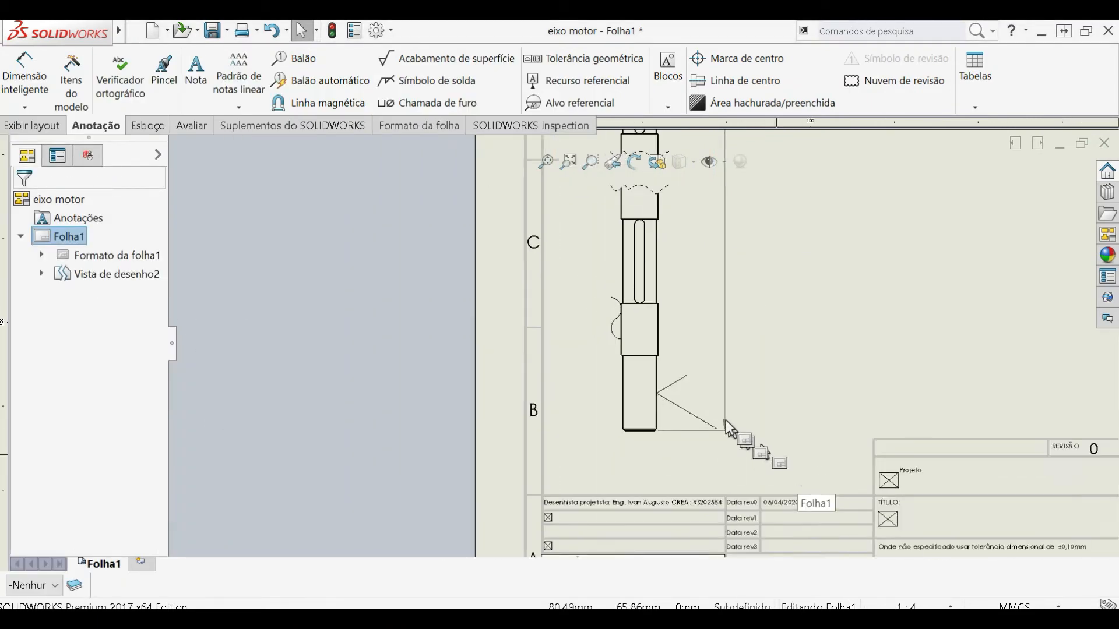
pyautogui.click(655, 392)
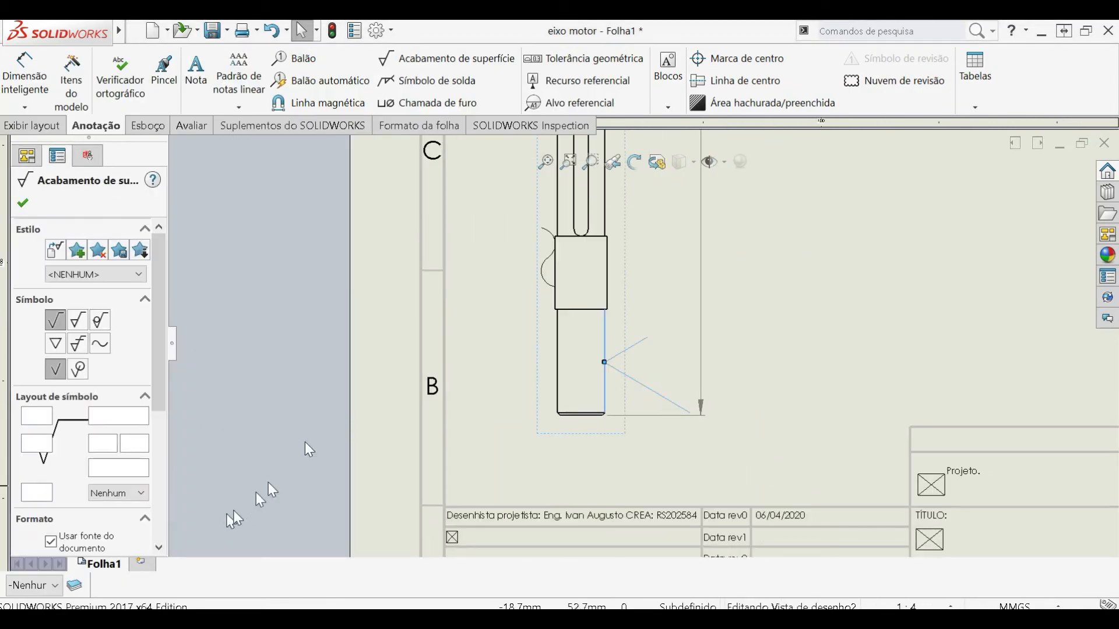
pyautogui.click(423, 84)
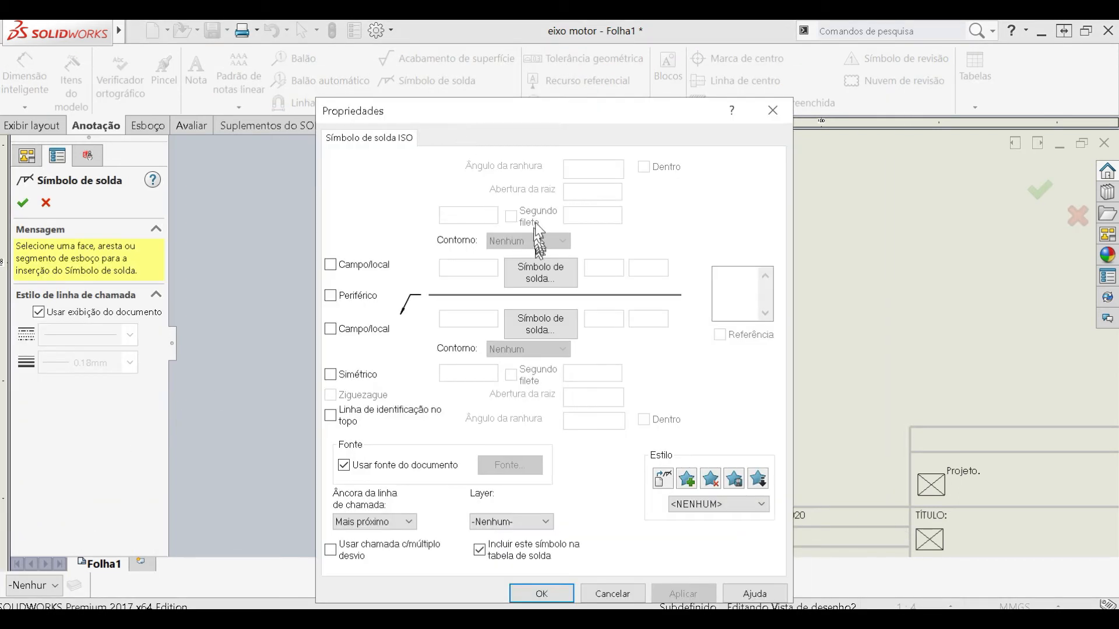
pyautogui.click(556, 269)
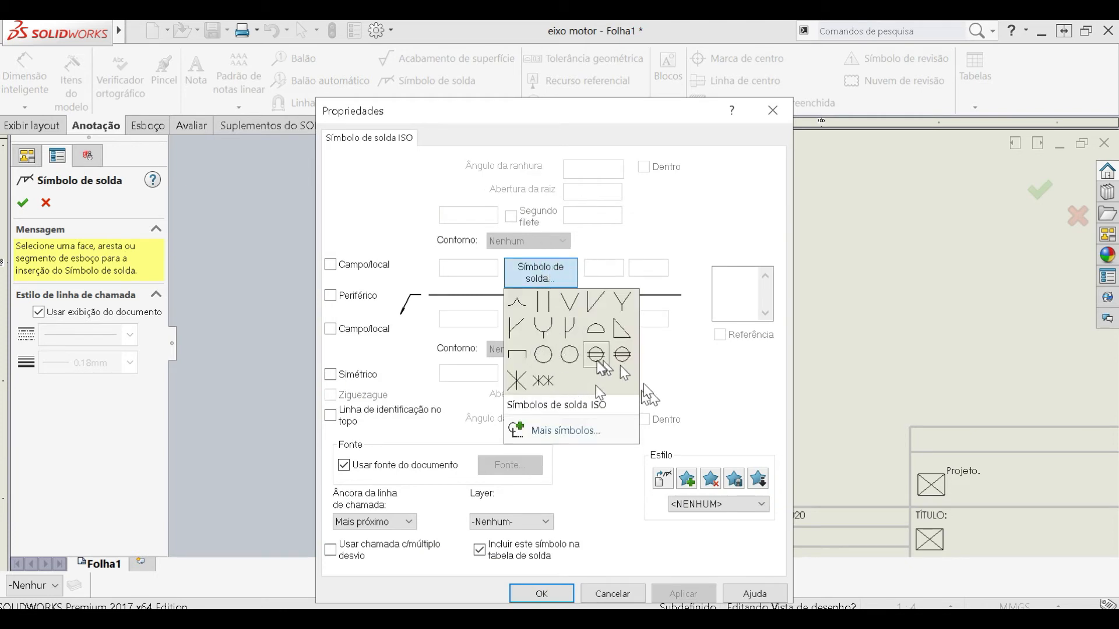
pyautogui.click(702, 390)
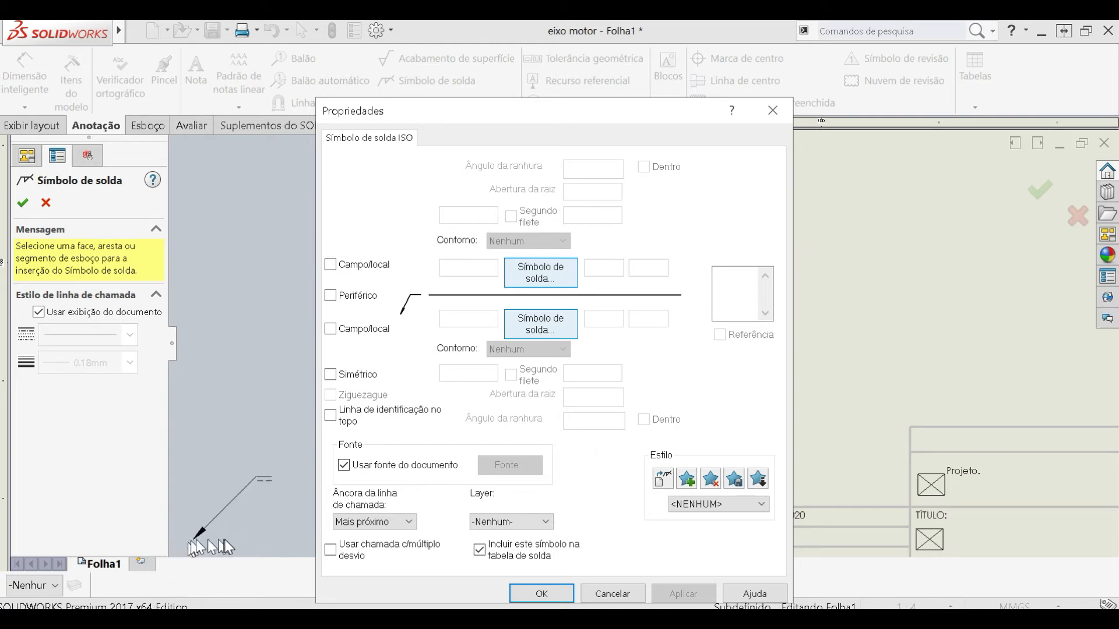
pyautogui.press('Escape')
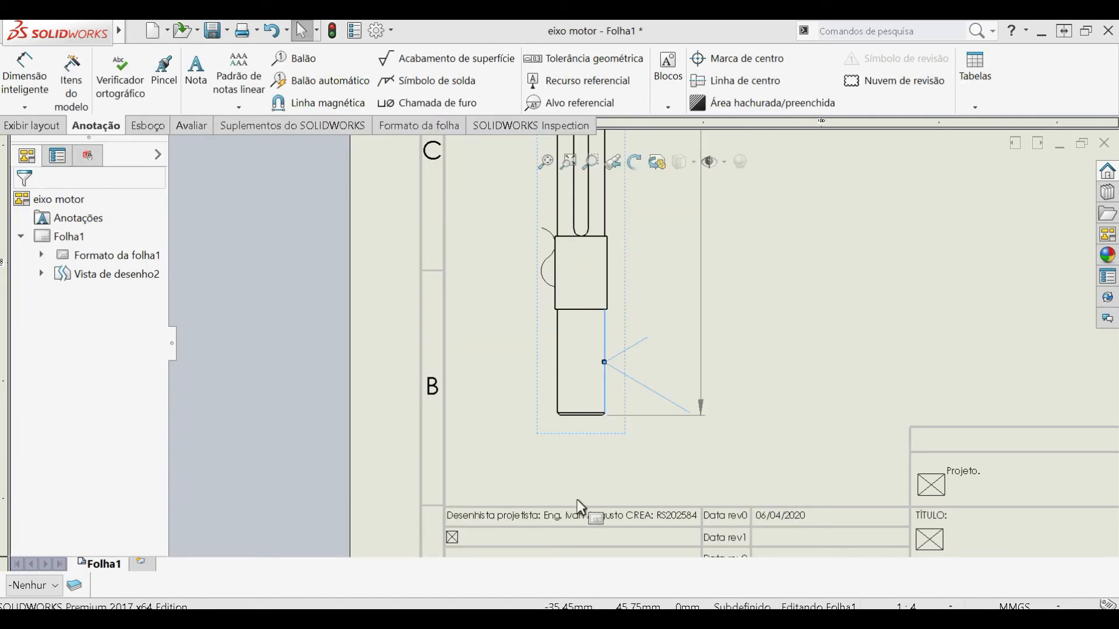
# - Look over the whole sheet, examining the shaft's broken view and the title block
pyautogui.scroll(5, 577, 498)
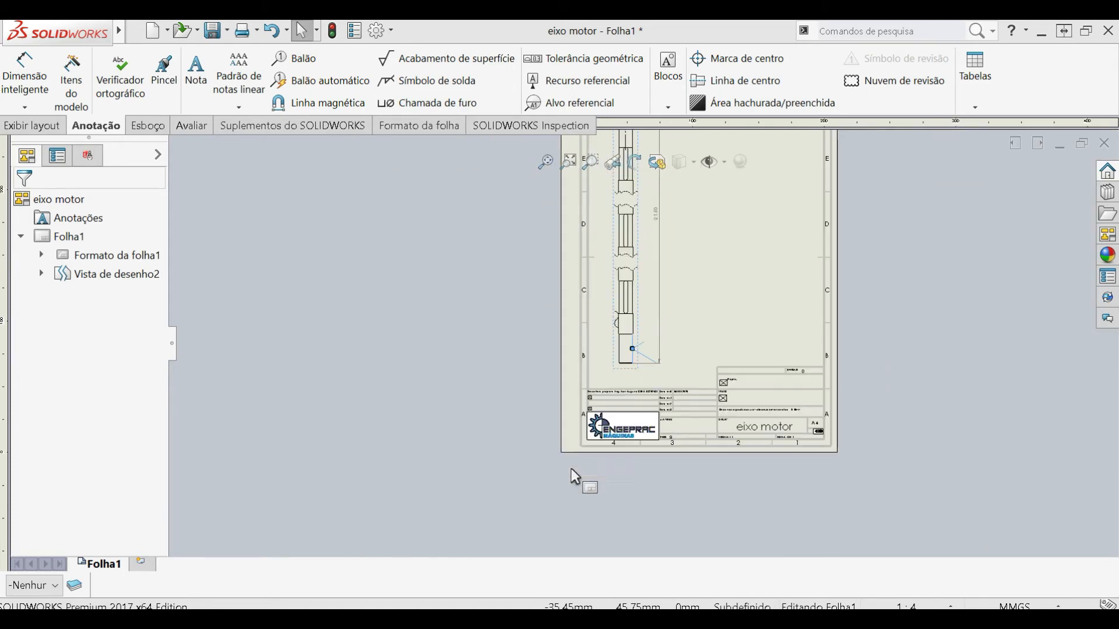
pyautogui.scroll(2, 623, 239)
pyautogui.scroll(-3, 679, 214)
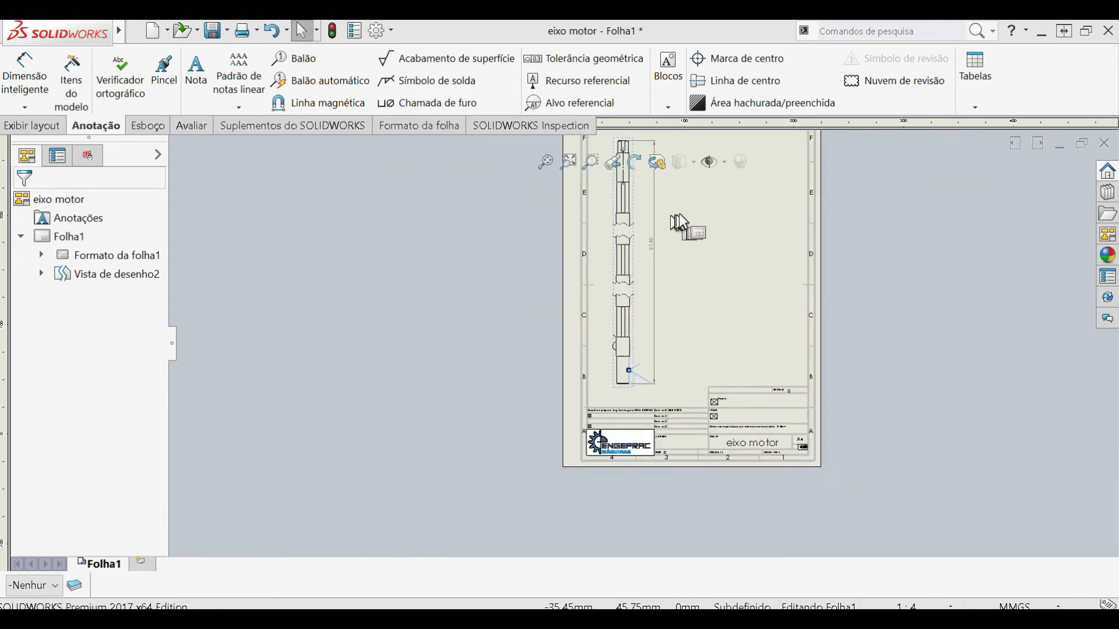
pyautogui.scroll(-2, 683, 212)
pyautogui.scroll(2, 768, 389)
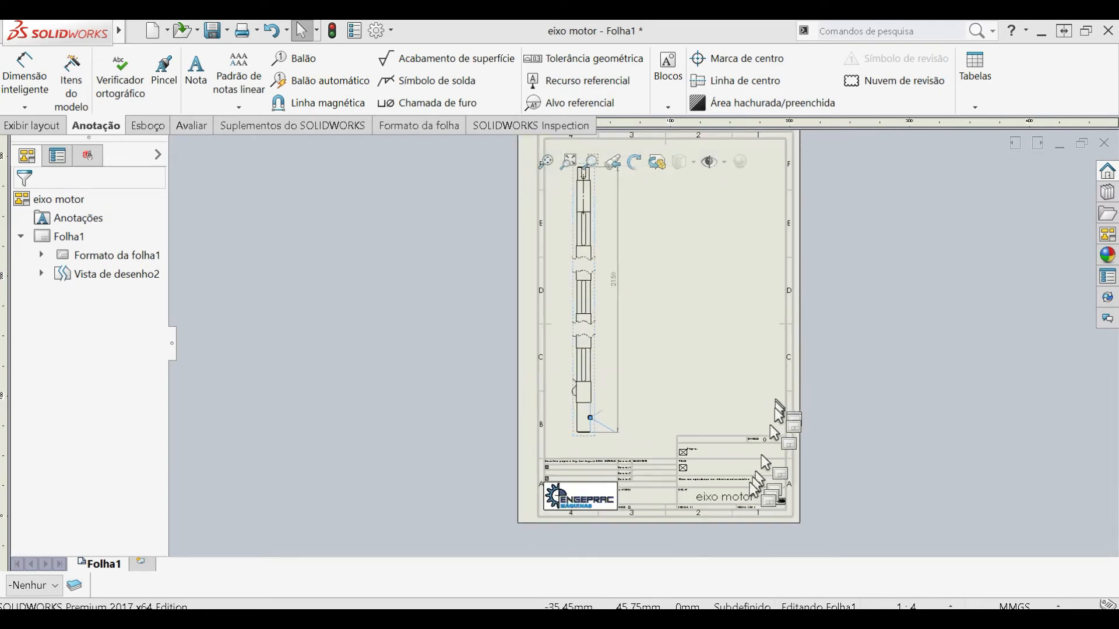
pyautogui.scroll(-4, 775, 407)
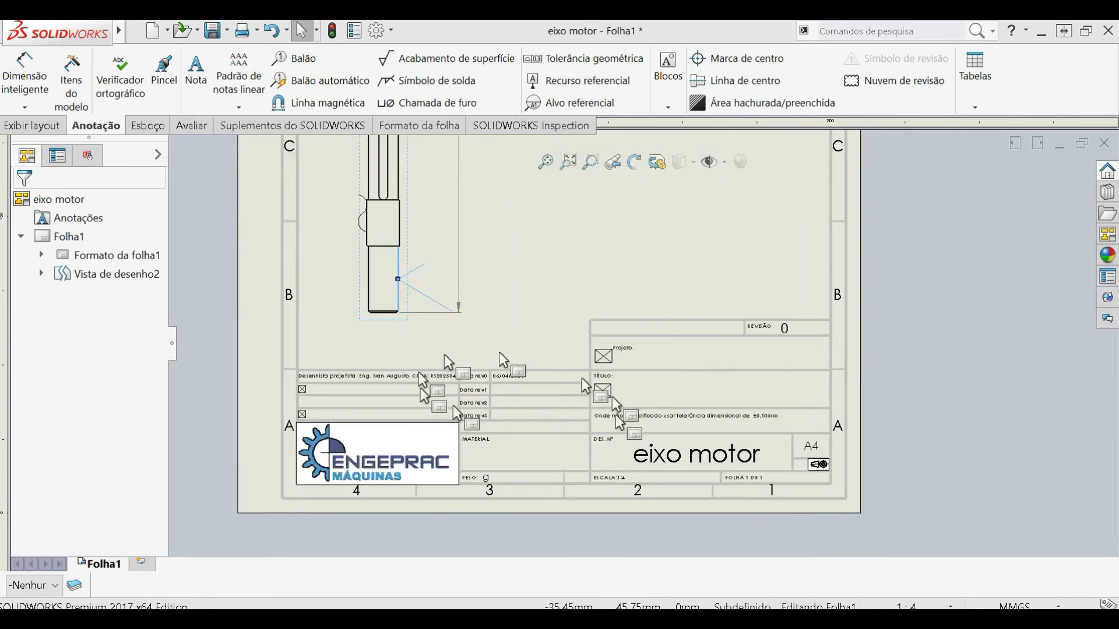
pyautogui.scroll(4, 612, 443)
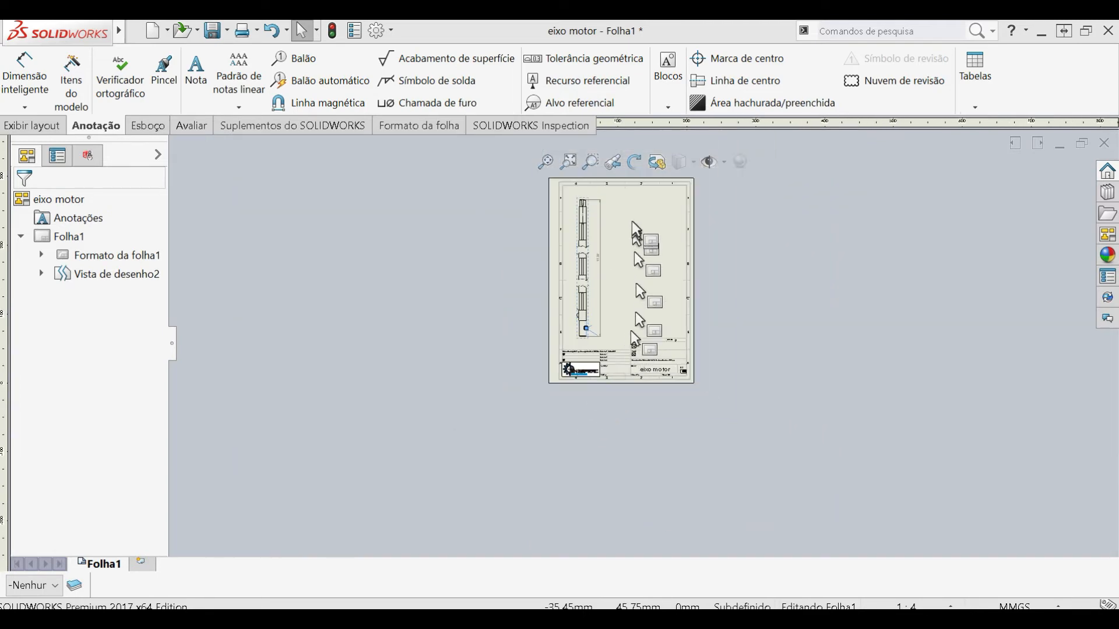
pyautogui.scroll(-5, 631, 330)
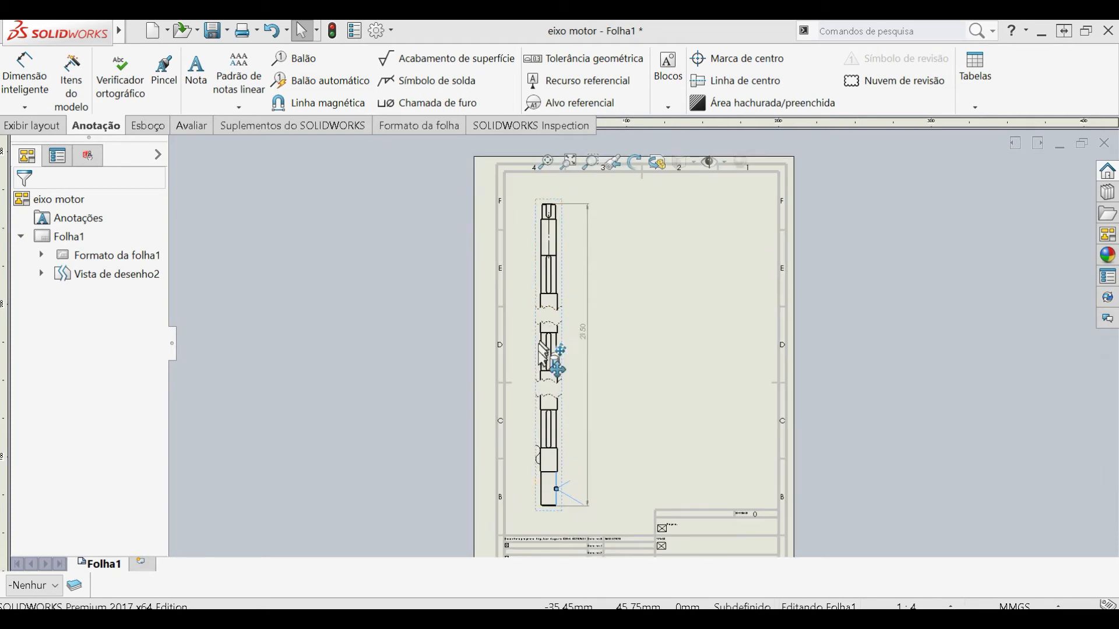
pyautogui.scroll(-1, 548, 429)
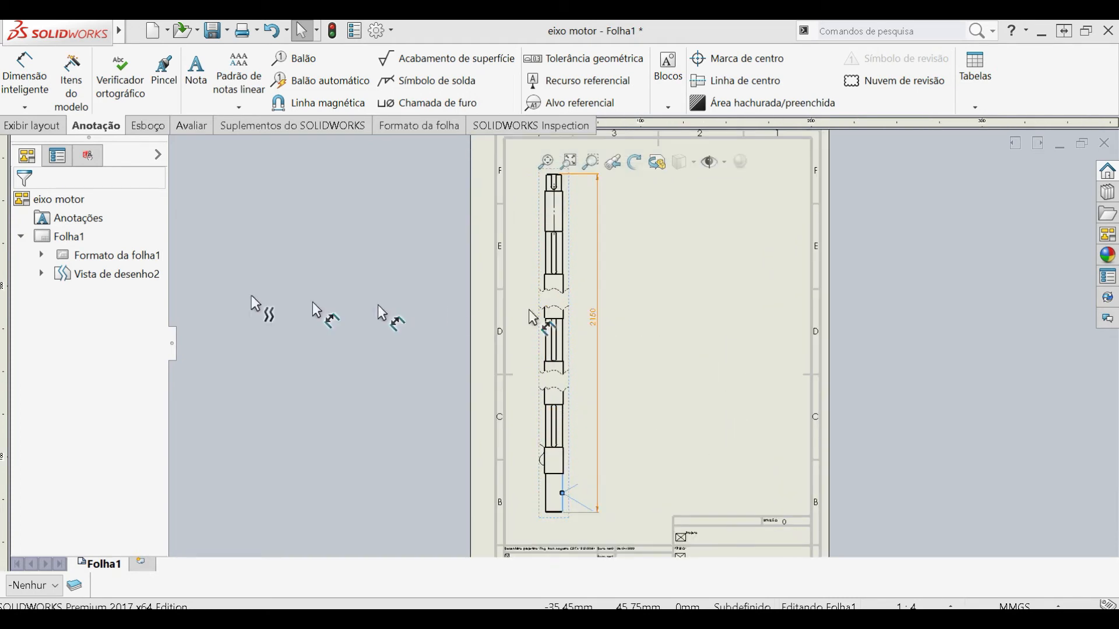
# - Create a broken-out section at the shaft's lower end, bounding the short collar and bottom section area with a closed freehand spline
pyautogui.click(42, 125)
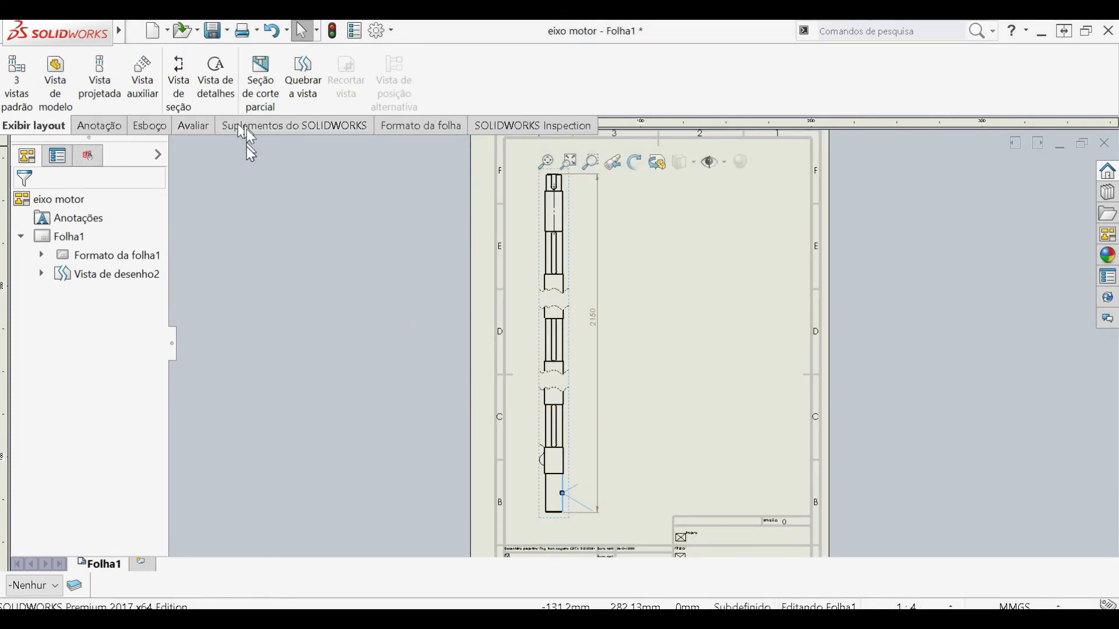
pyautogui.click(265, 102)
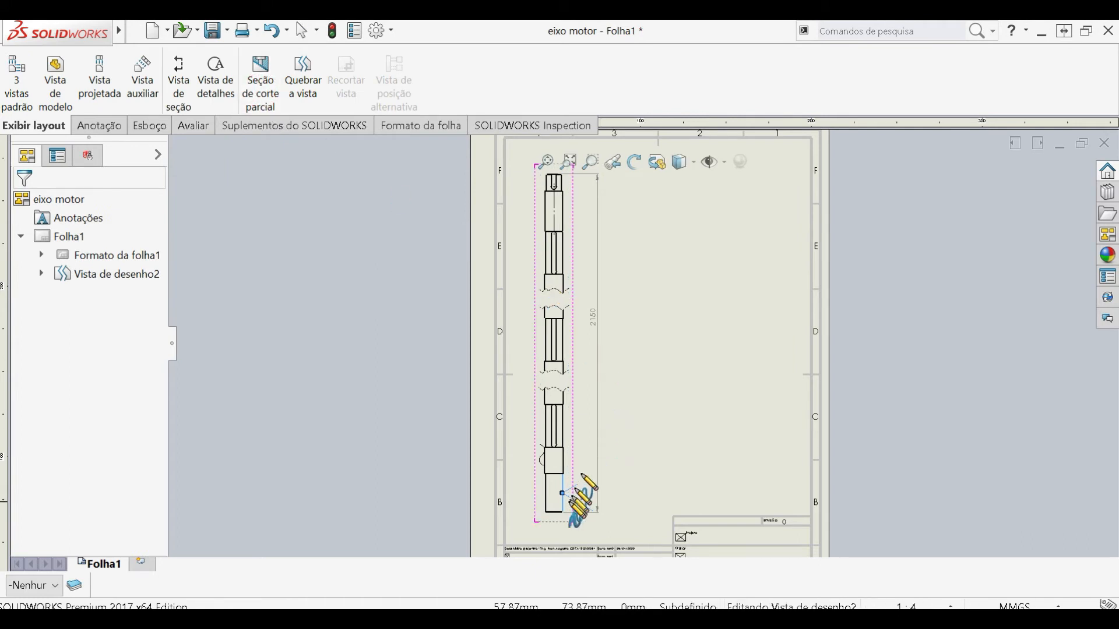
pyautogui.scroll(-2, 583, 479)
pyautogui.scroll(-2, 558, 498)
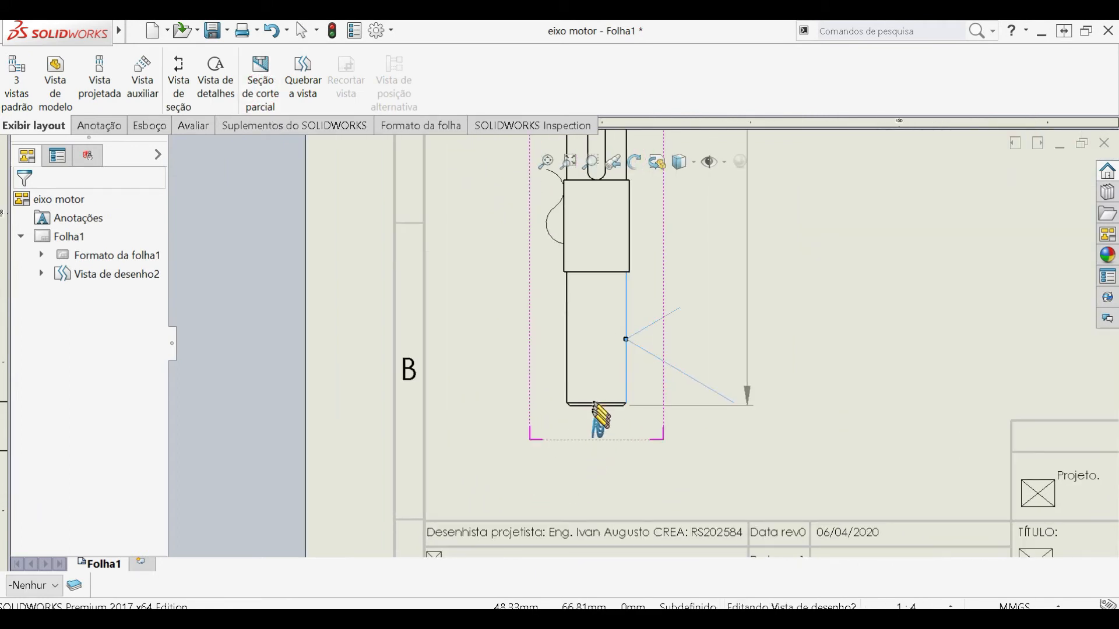
pyautogui.click(584, 416)
pyautogui.click(577, 349)
pyautogui.click(603, 290)
pyautogui.click(584, 234)
pyautogui.click(663, 187)
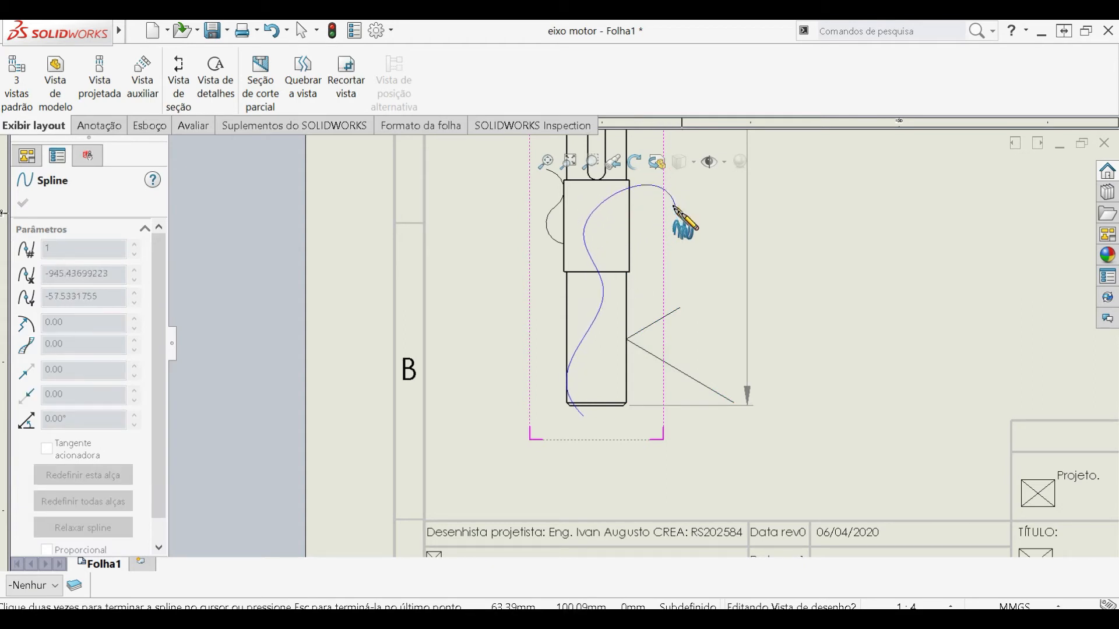
pyautogui.click(584, 417)
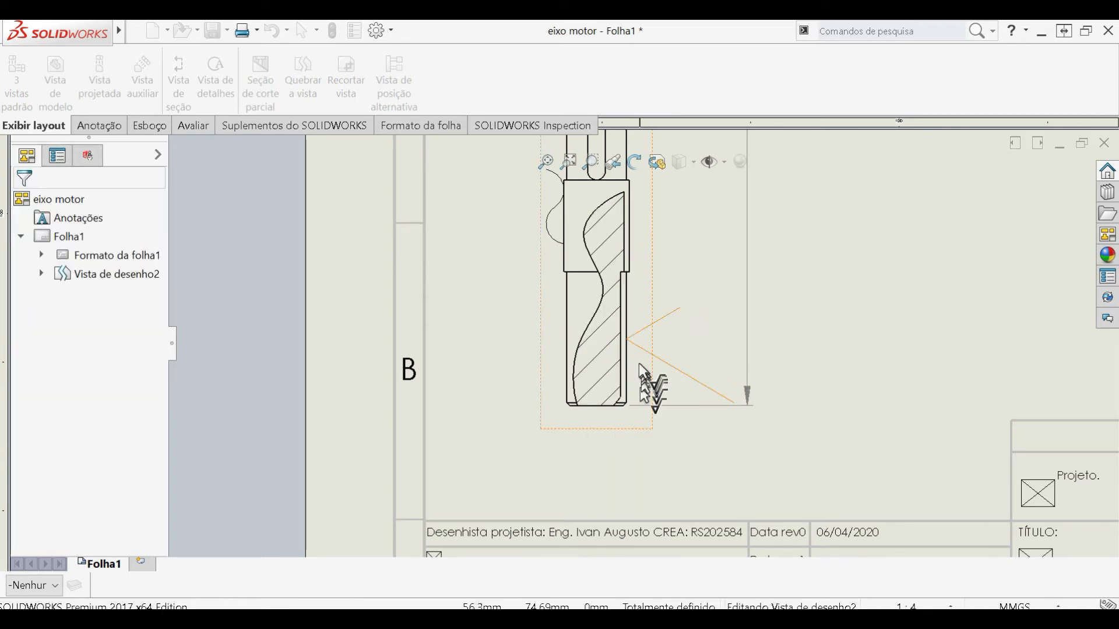
pyautogui.scroll(5, 638, 362)
pyautogui.scroll(5, 632, 220)
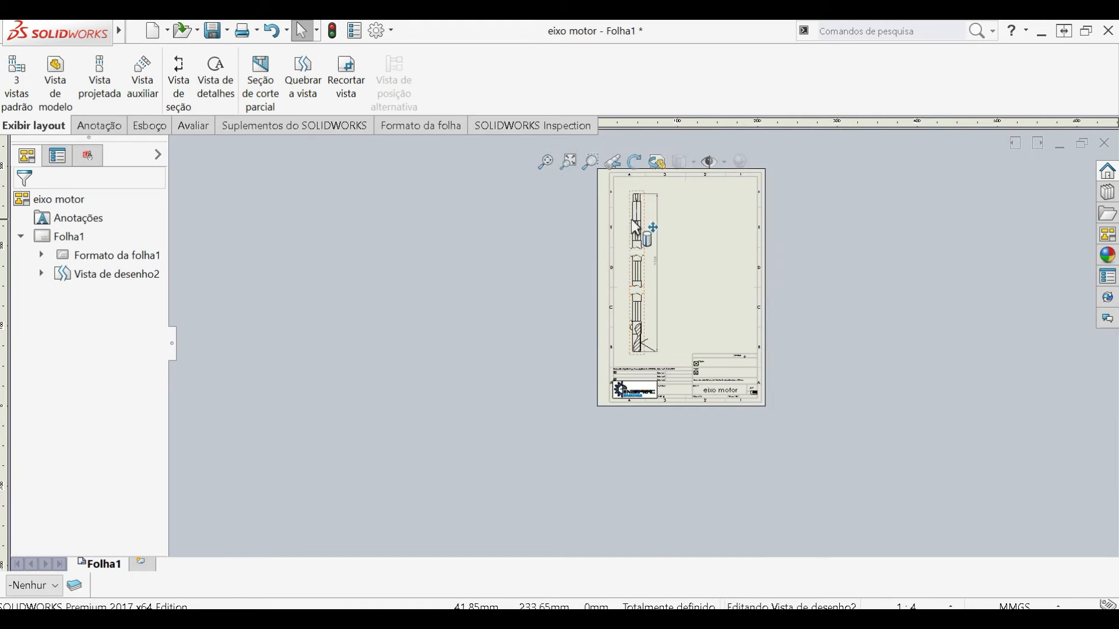
# - Move the overall length dimension slightly farther from the shaft and deselect it
pyautogui.scroll(-4, 646, 315)
pyautogui.click(81, 129)
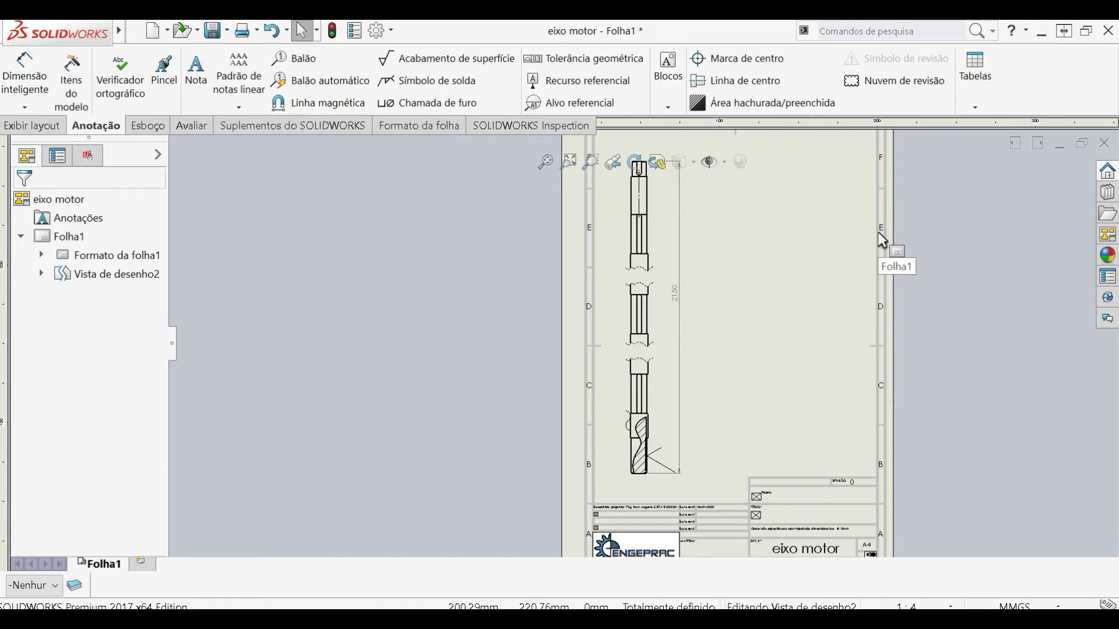
pyautogui.press('f')
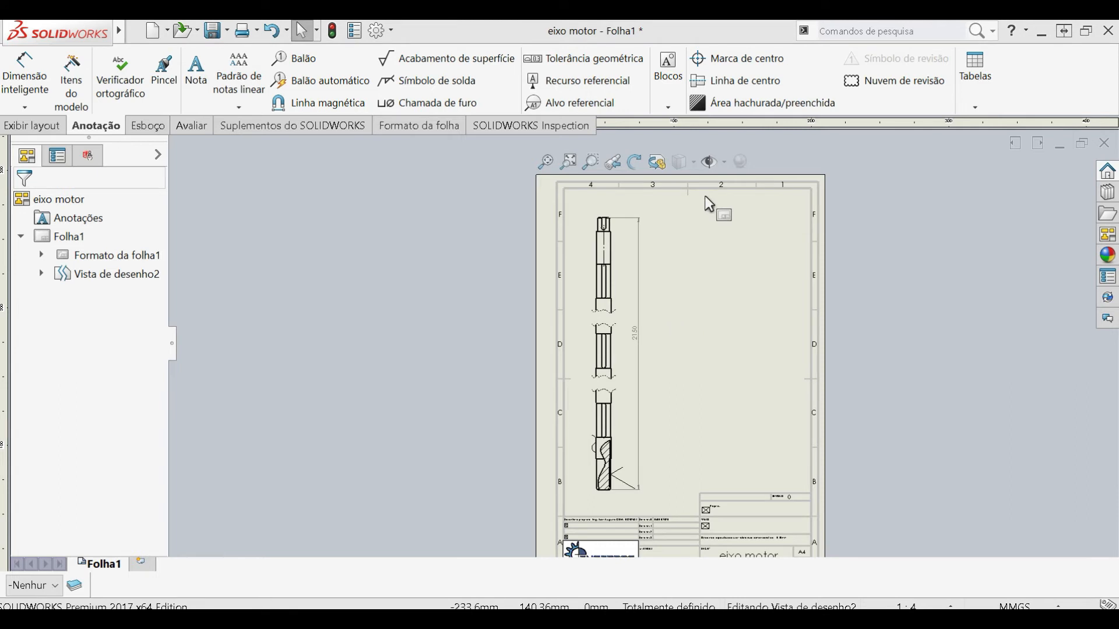
pyautogui.scroll(-3, 650, 315)
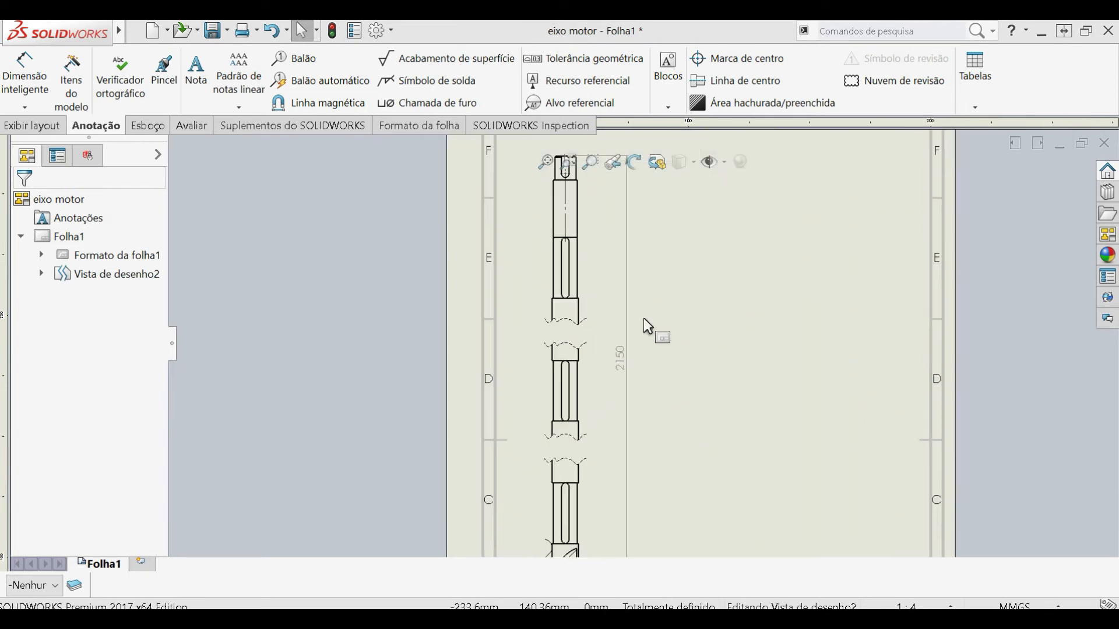
pyautogui.moveTo(620, 358)
pyautogui.mouseDown()
pyautogui.moveTo(637, 374)
pyautogui.moveTo(689, 374)
pyautogui.moveTo(654, 376)
pyautogui.moveTo(620, 359)
pyautogui.mouseUp()
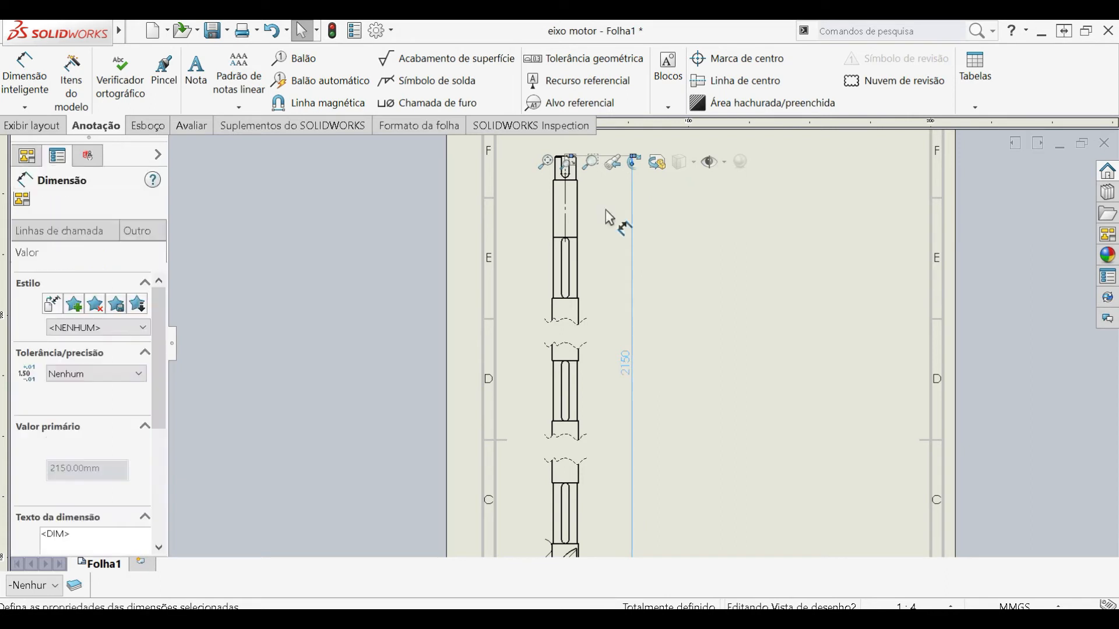
pyautogui.scroll(-2, 606, 209)
pyautogui.click(762, 256)
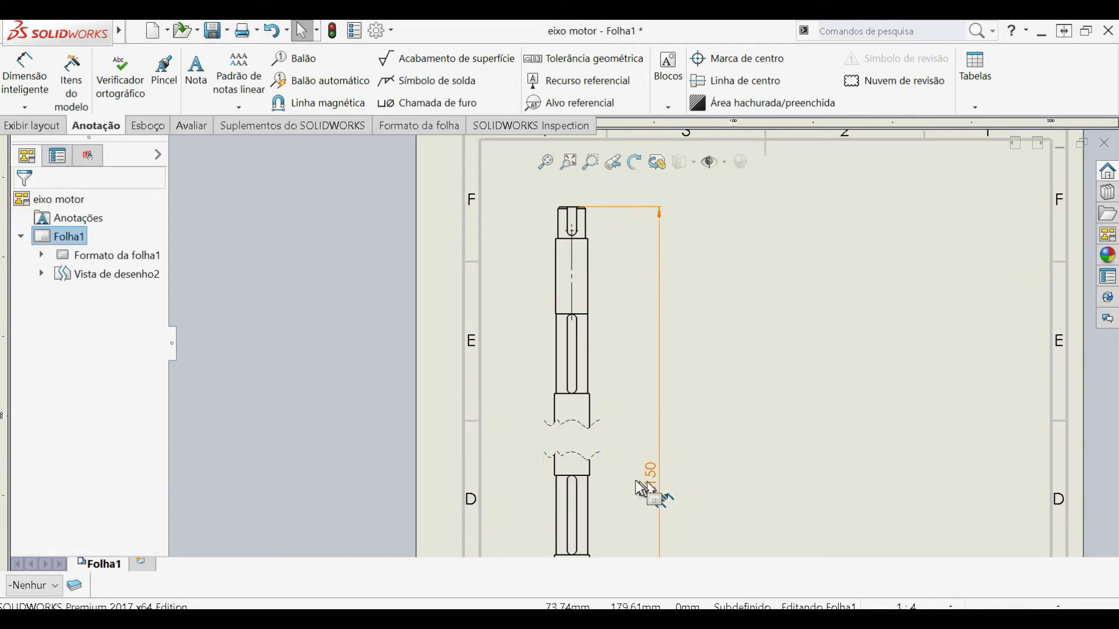
# - Dimension the length of the plain section just below the shaft's top end and the length of the segment spanning the upper break
pyautogui.click(24, 73)
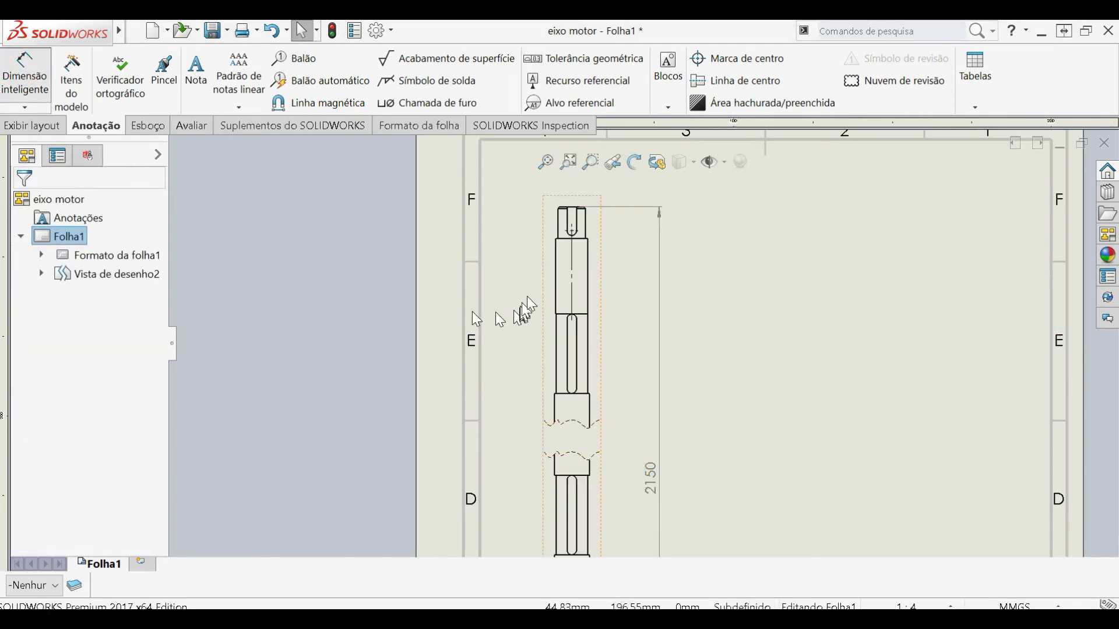
pyautogui.click(589, 282)
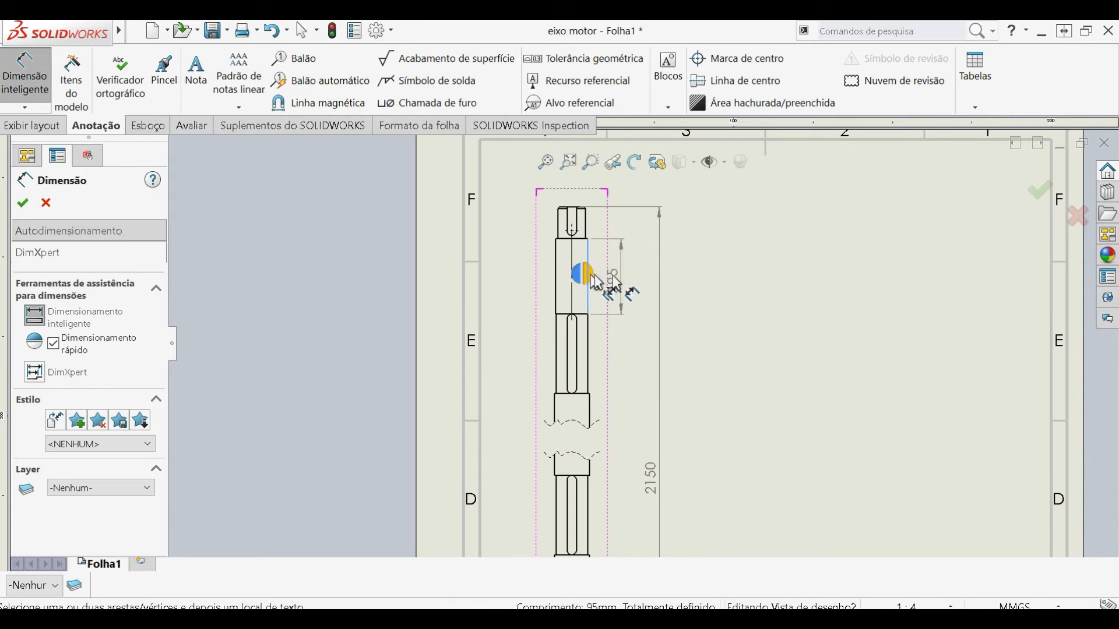
pyautogui.click(695, 282)
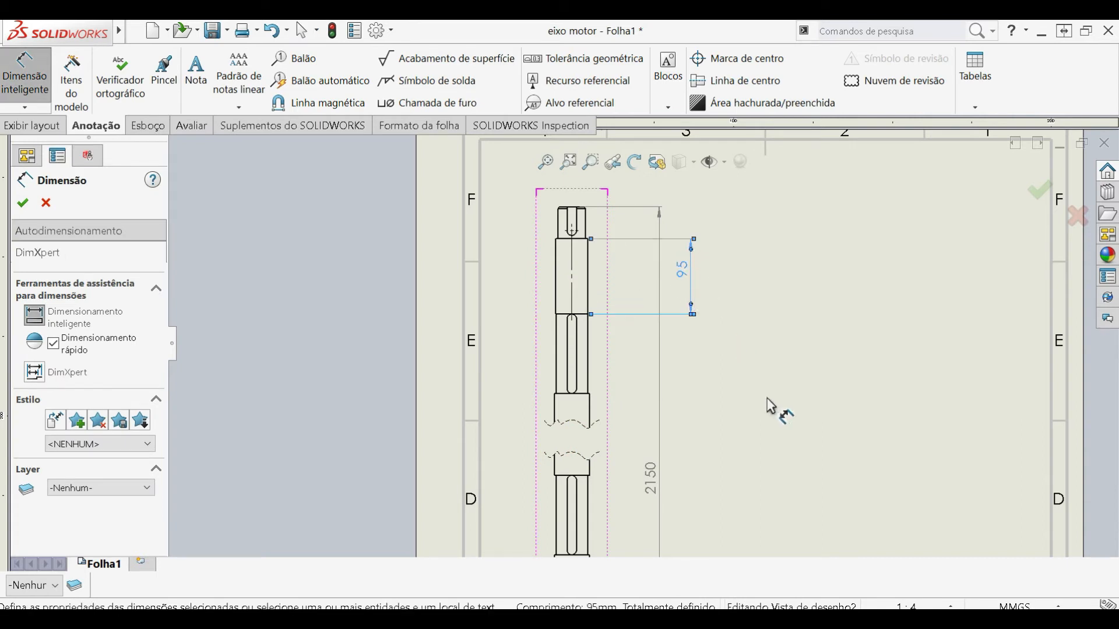
pyautogui.click(590, 405)
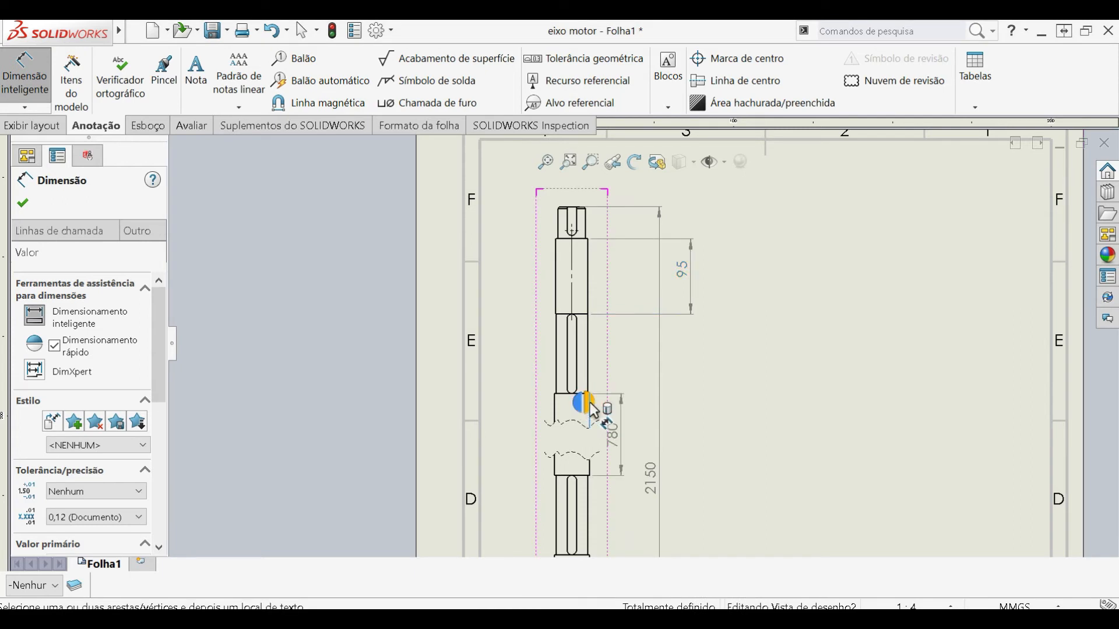
pyautogui.click(590, 403)
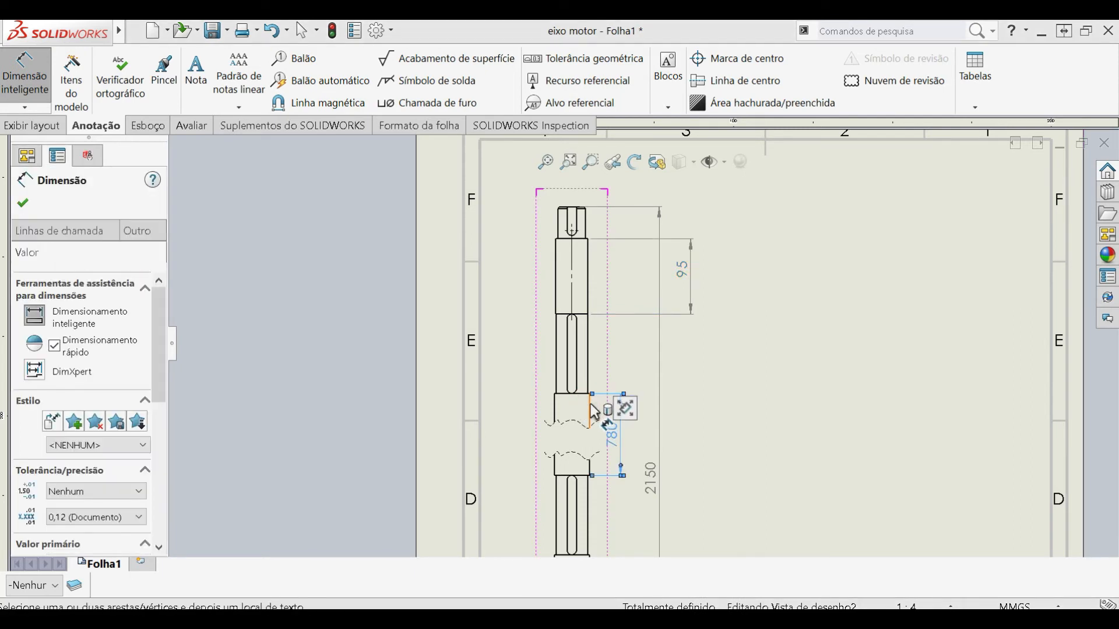
# - Dimension the middle keyway from the shoulder edge at its upper end to the centre of its lower arc
pyautogui.scroll(-3, 614, 480)
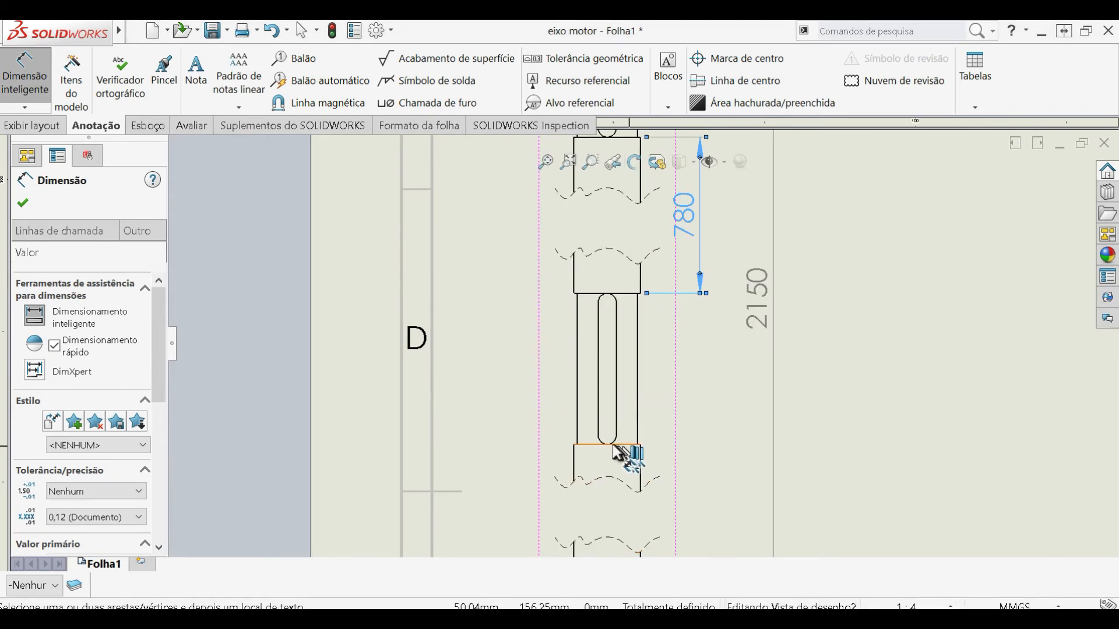
pyautogui.click(611, 445)
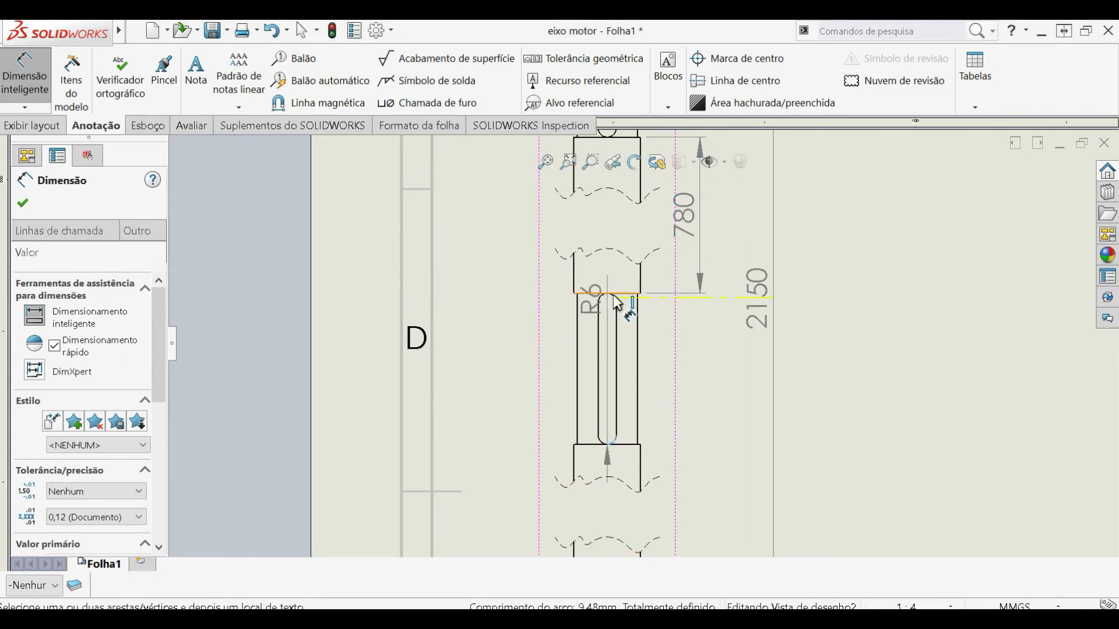
pyautogui.click(613, 295)
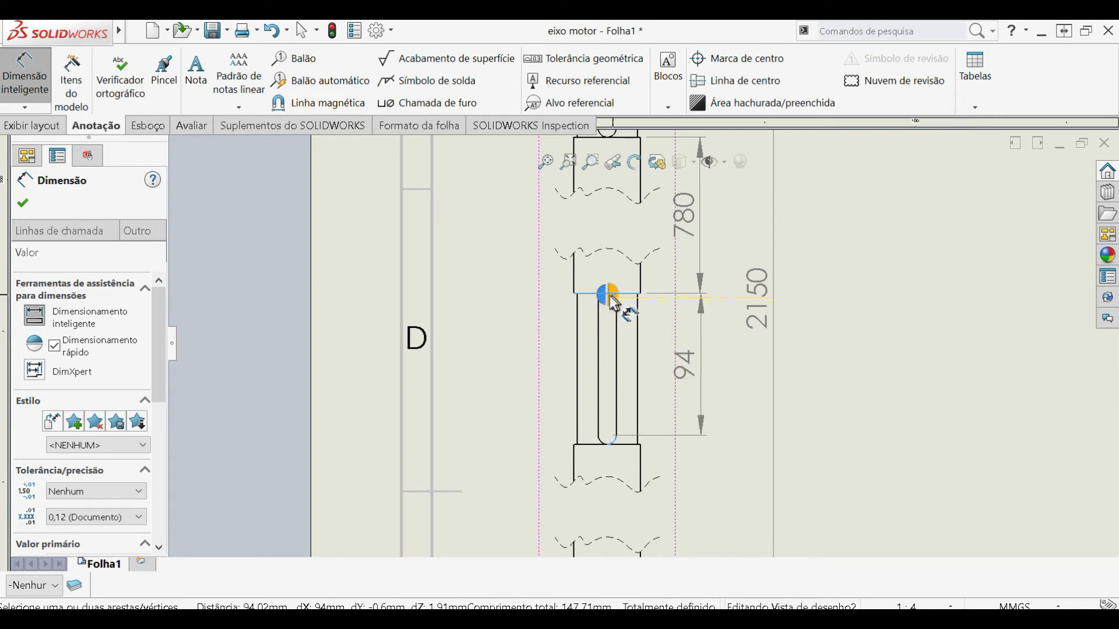
pyautogui.click(613, 298)
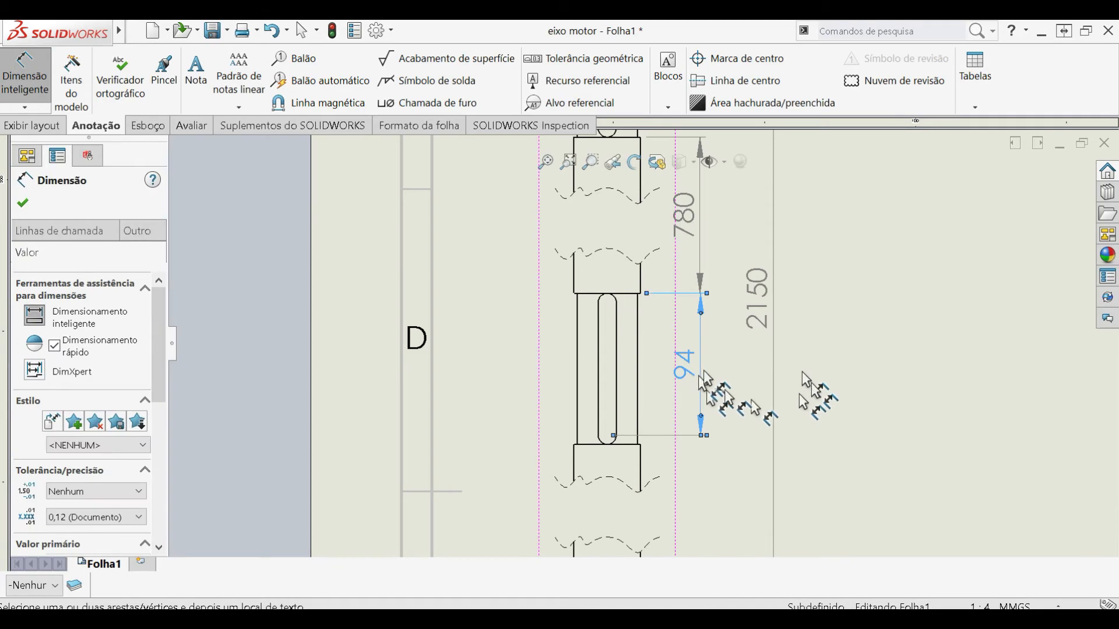
# - Switch to the prendedor drawing and examine how its views are dimensioned in different colours
pyautogui.scroll(3, 886, 448)
pyautogui.scroll(1, 815, 379)
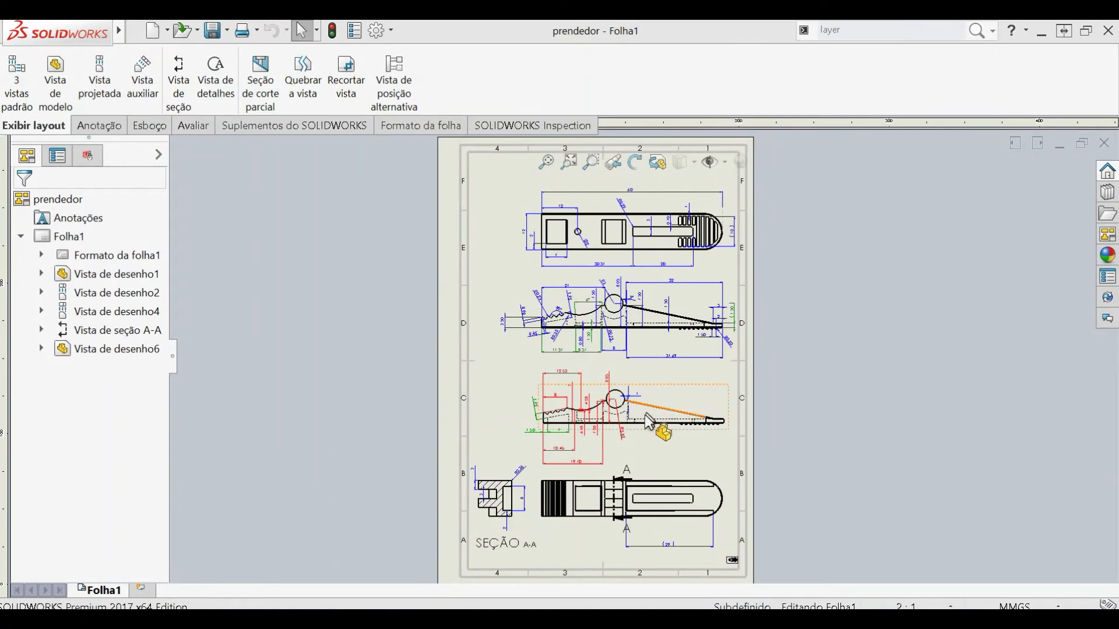
pyautogui.scroll(-1, 601, 352)
pyautogui.scroll(-2, 603, 351)
pyautogui.scroll(2, 862, 346)
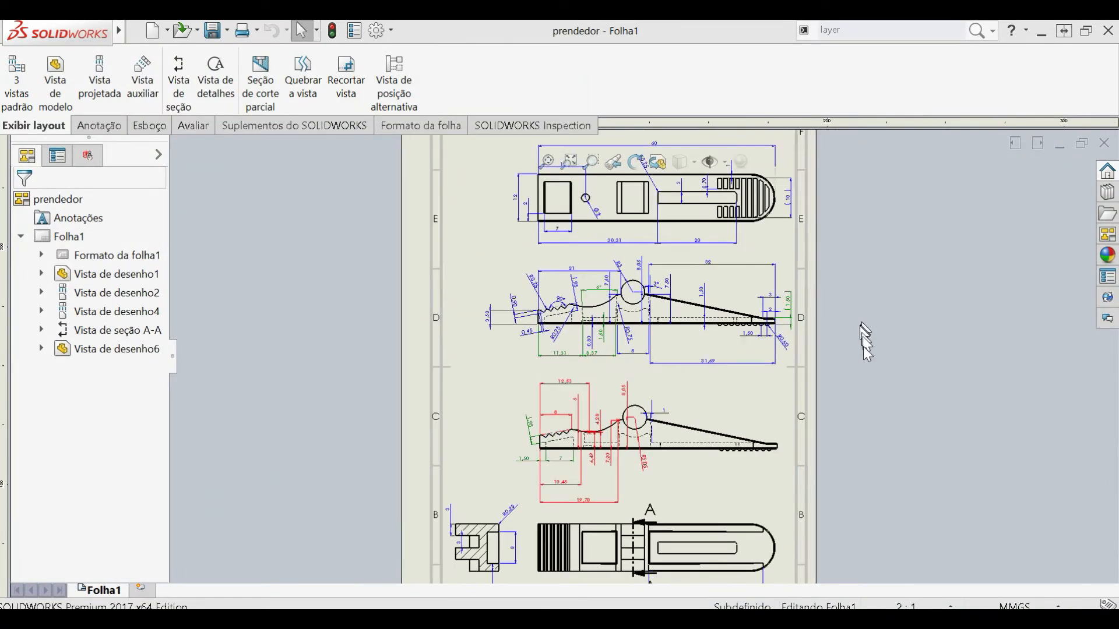
# - Examine the green and red length dimensions on the clip's two side views, then clear the selection
pyautogui.scroll(-2, 818, 420)
pyautogui.scroll(-1, 586, 335)
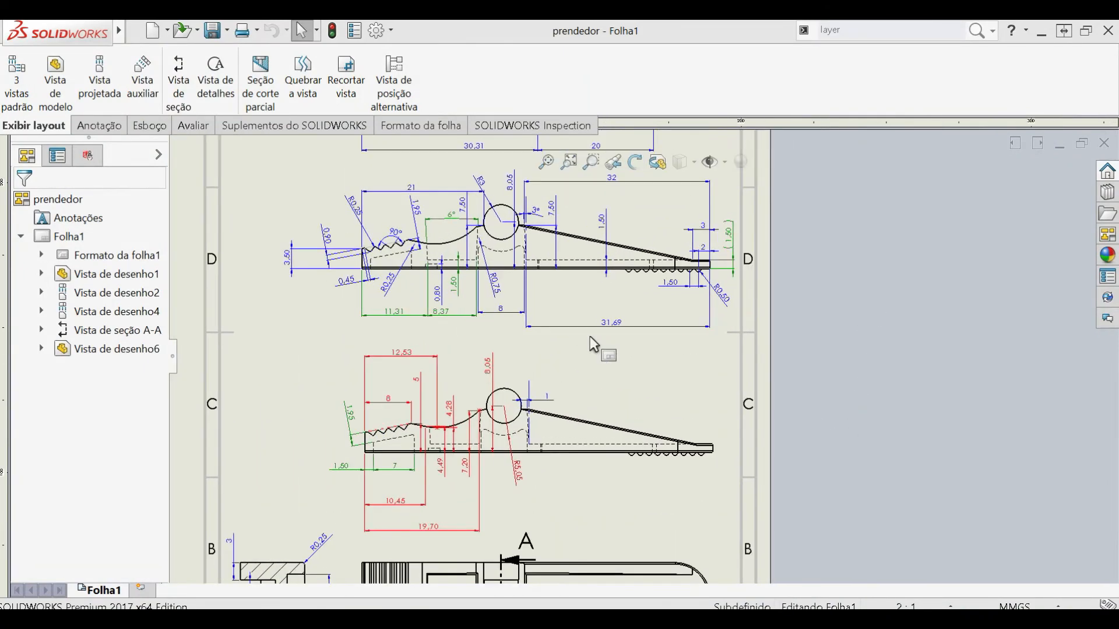
pyautogui.click(394, 311)
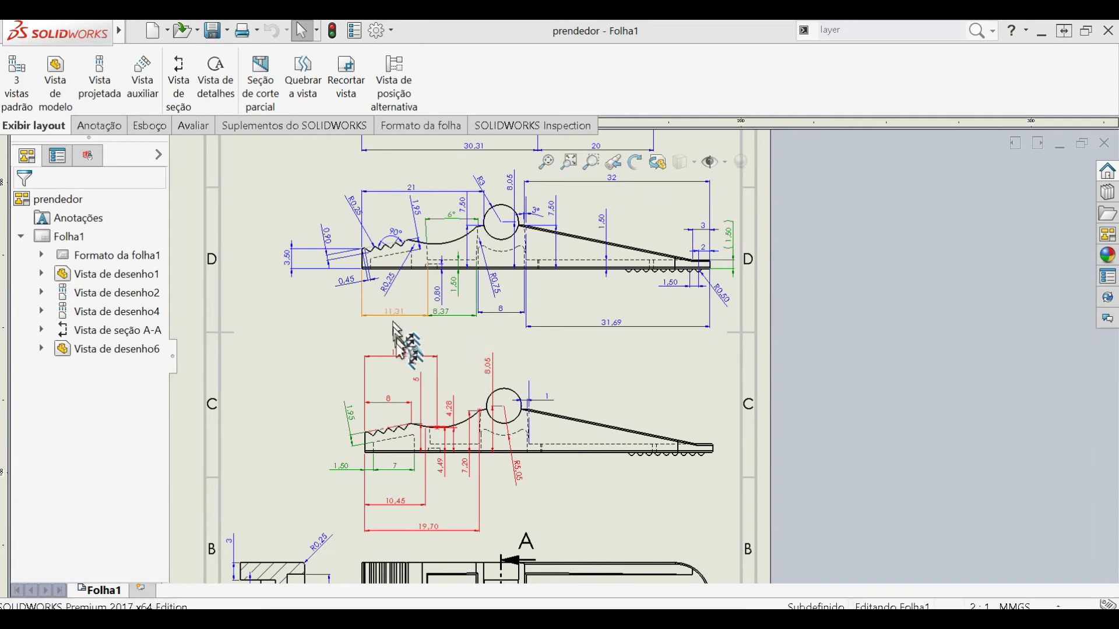
pyautogui.click(399, 354)
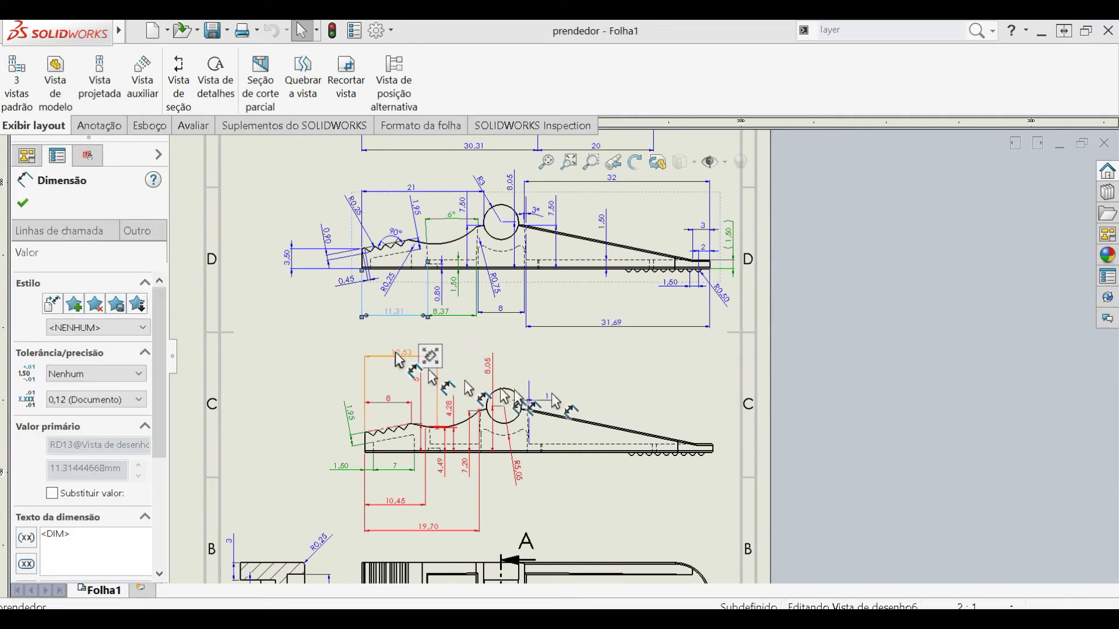
pyautogui.click(647, 376)
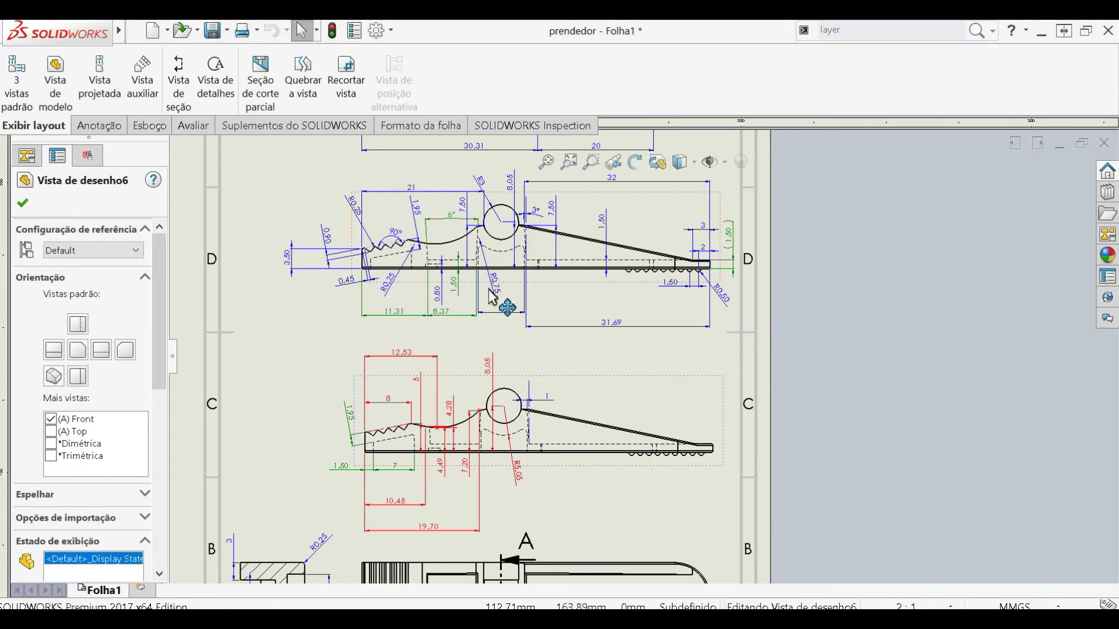
pyautogui.scroll(-3, 446, 288)
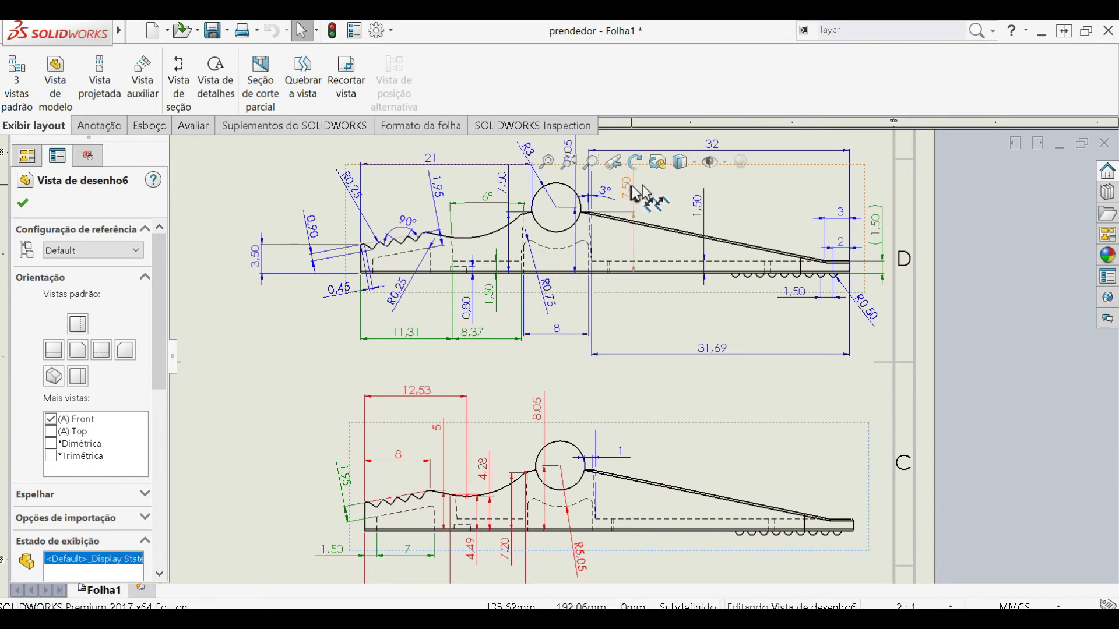
pyautogui.click(633, 137)
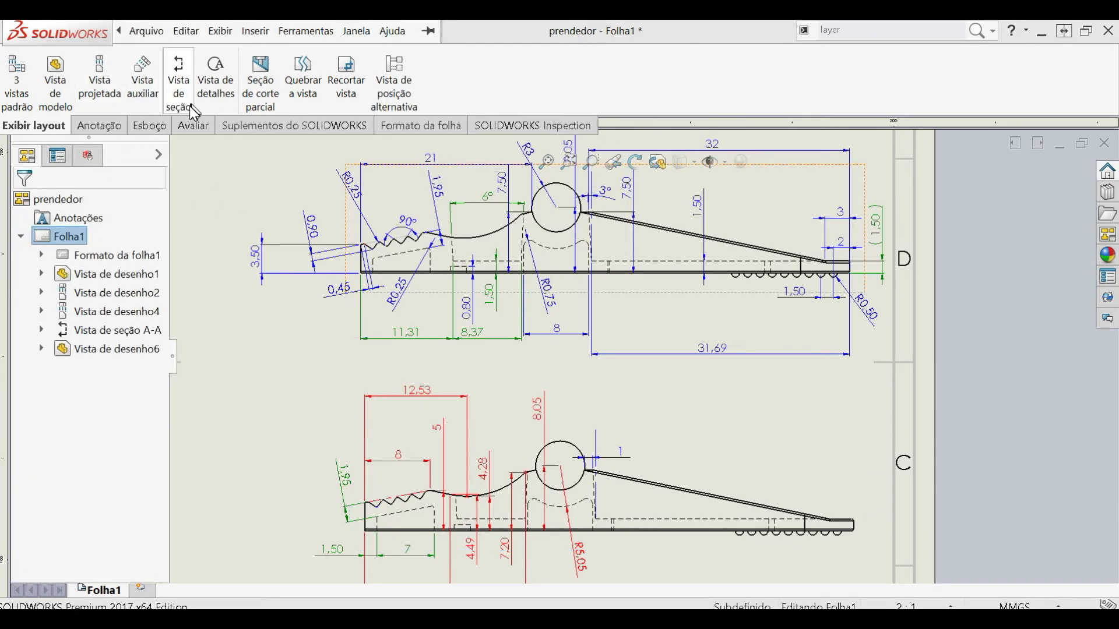
# - Show the Layer toolbar and dock it beneath the drawing area
pyautogui.click(221, 33)
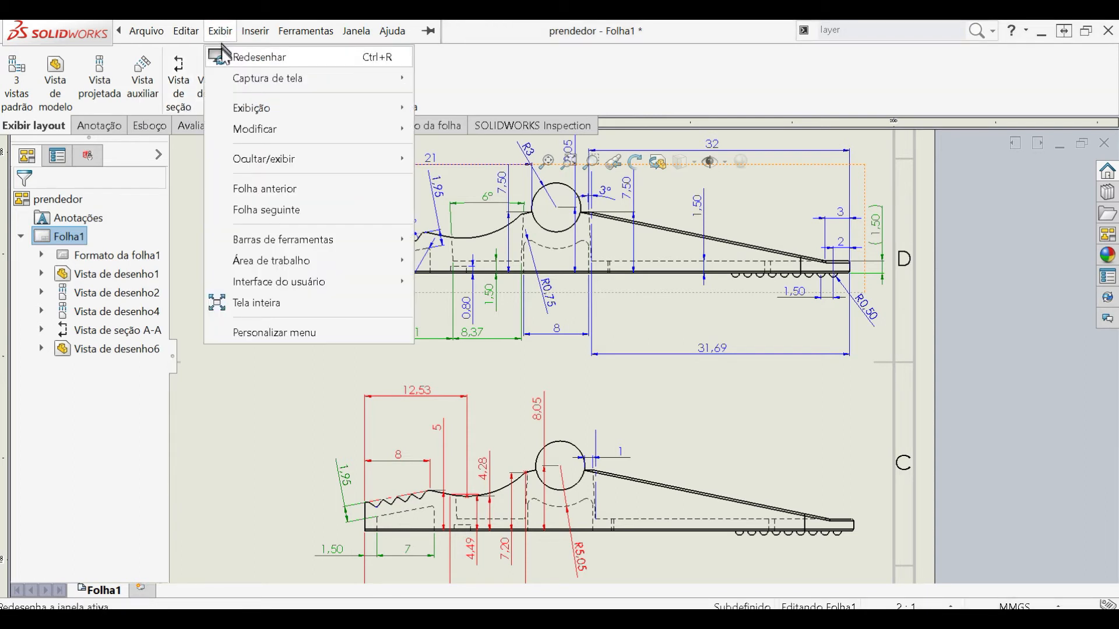
pyautogui.moveTo(331, 237)
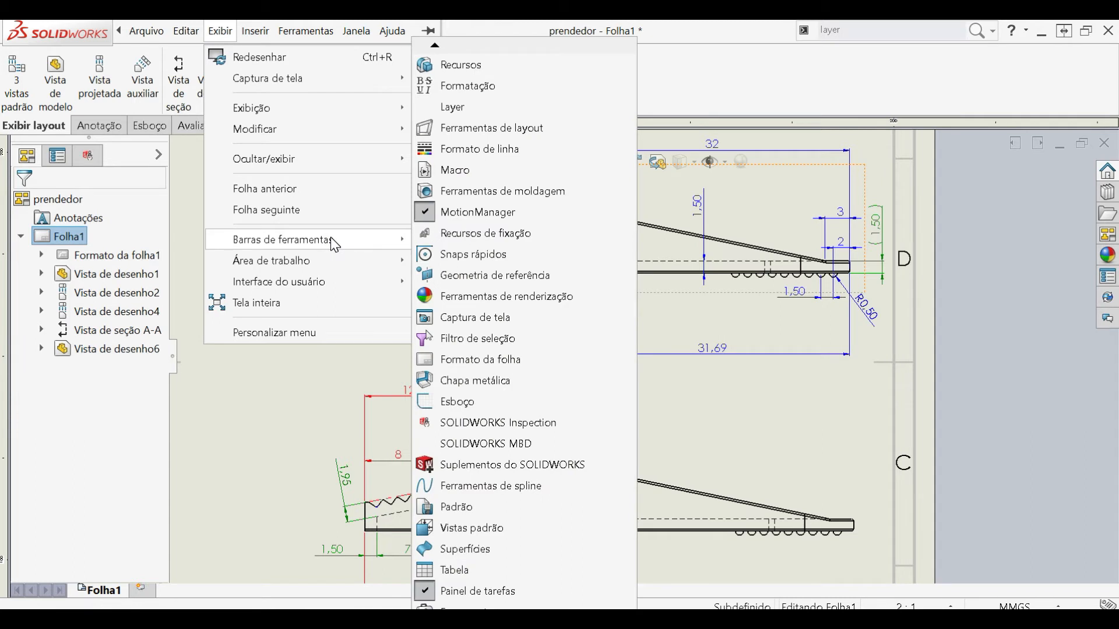
pyautogui.click(475, 110)
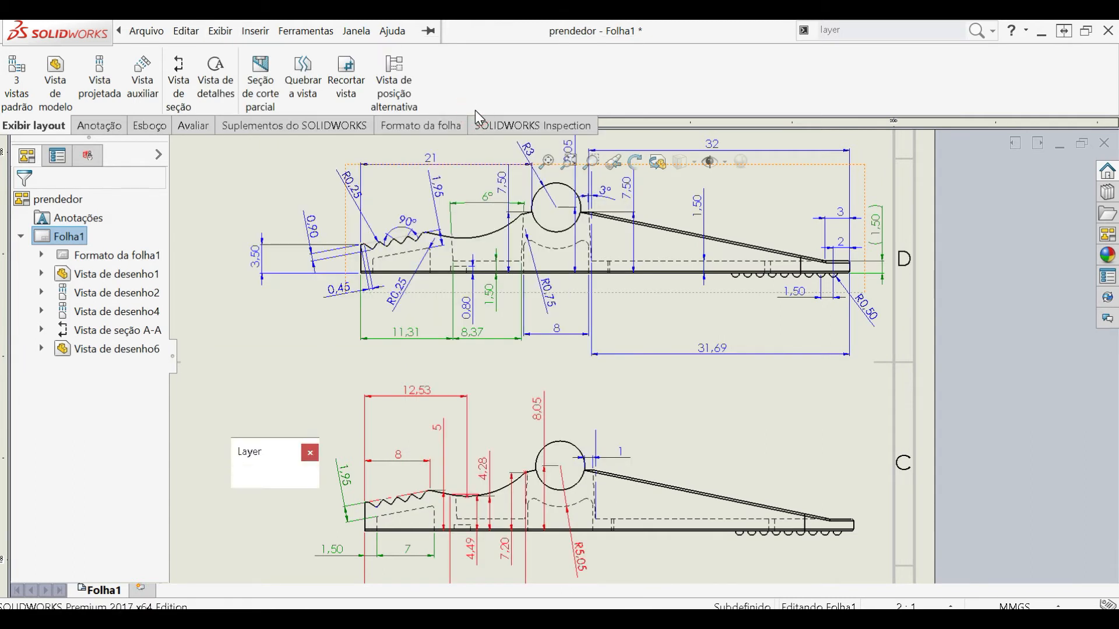
pyautogui.moveTo(257, 452)
pyautogui.mouseDown()
pyautogui.moveTo(412, 232)
pyautogui.moveTo(472, 64)
pyautogui.moveTo(474, 260)
pyautogui.moveTo(247, 529)
pyautogui.moveTo(159, 595)
pyautogui.moveTo(39, 596)
pyautogui.mouseUp()
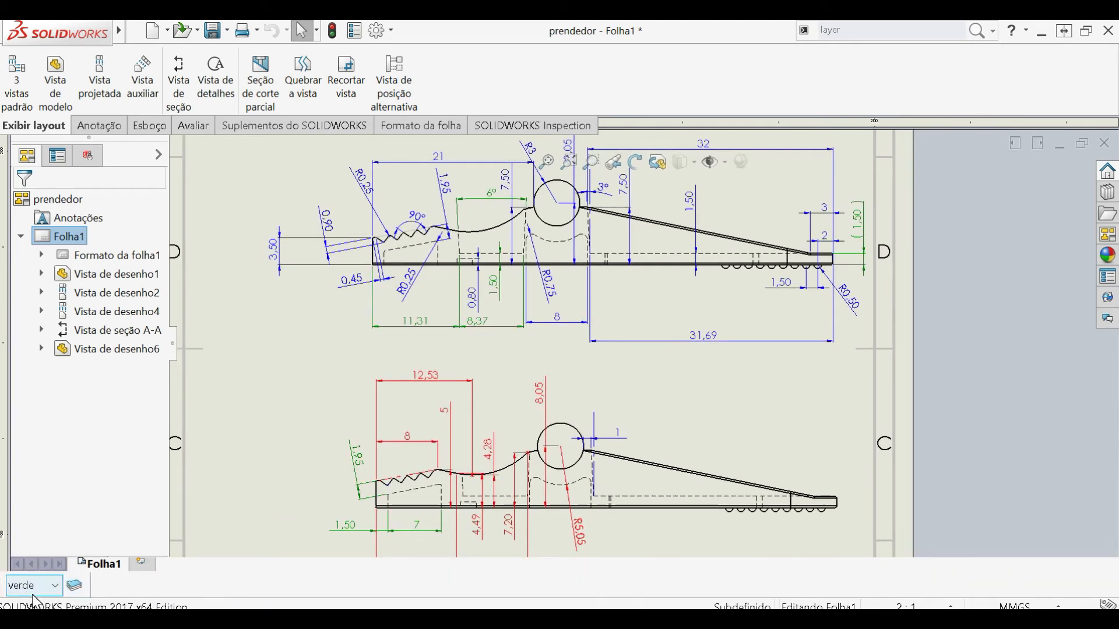
# - Open the layer properties of the drawing and add a new layer to the list
pyautogui.click(77, 589)
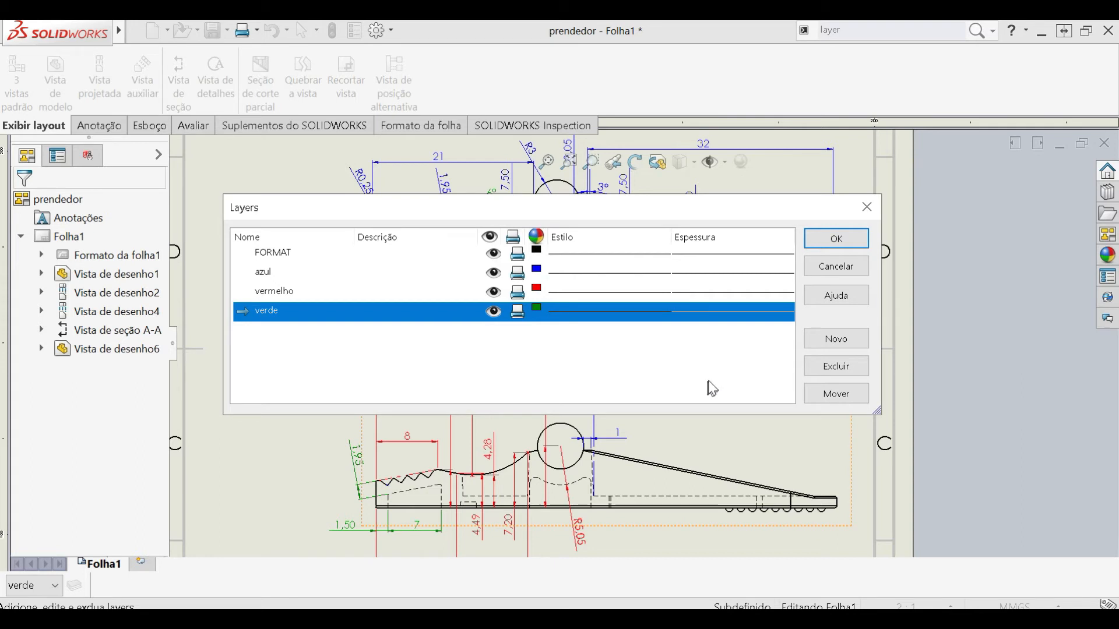
pyautogui.click(835, 339)
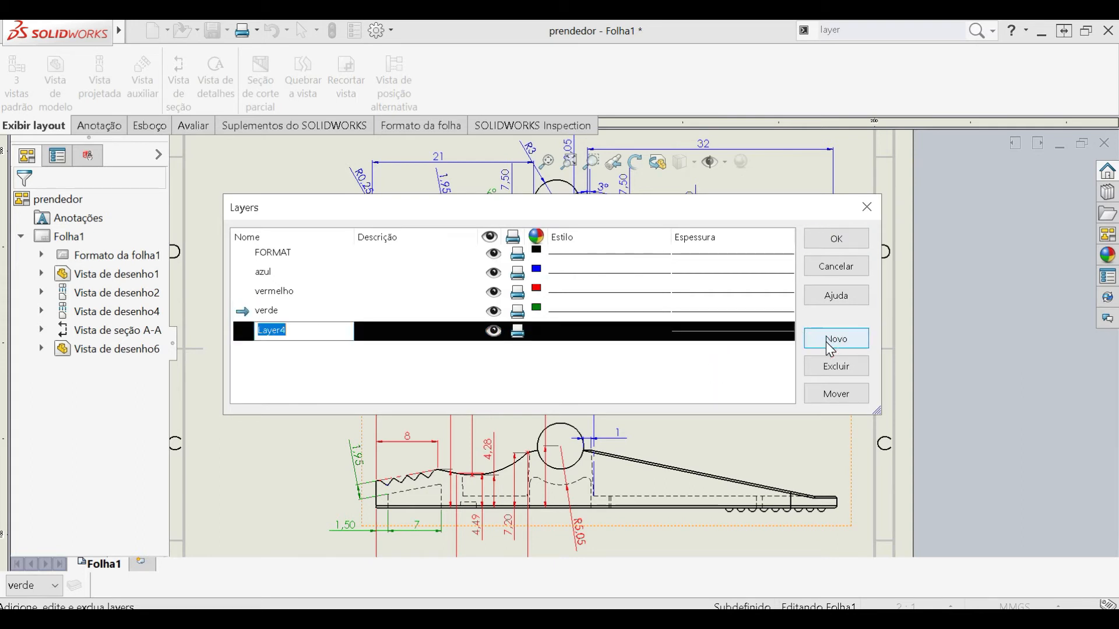
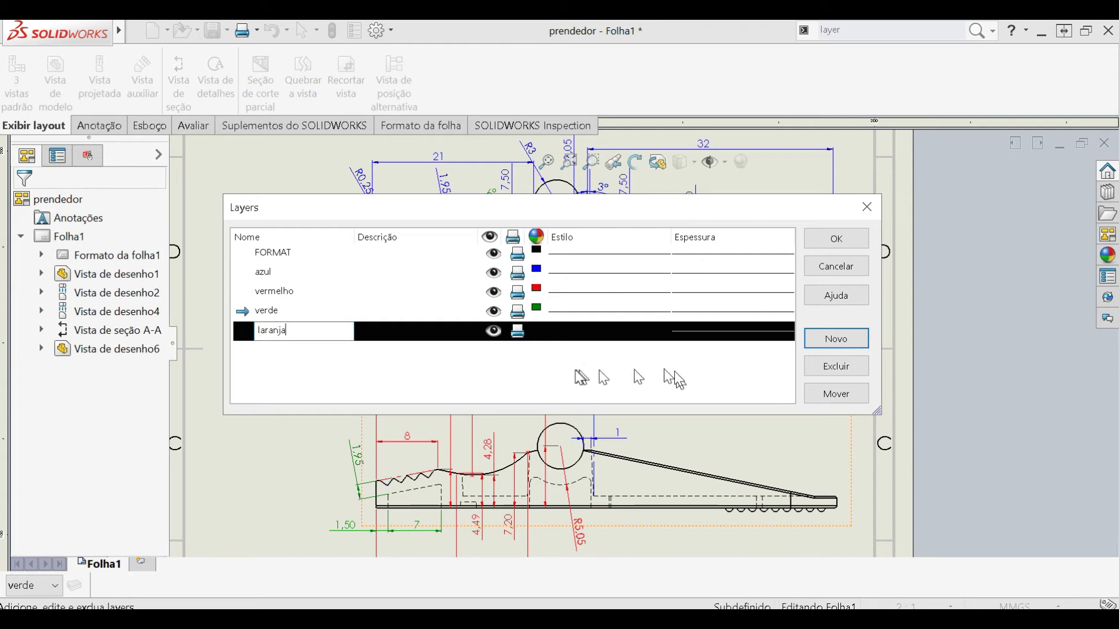
# - Name the new layer laranja, and turn the azul layer's visibility off and back on
pyautogui.click(663, 381)
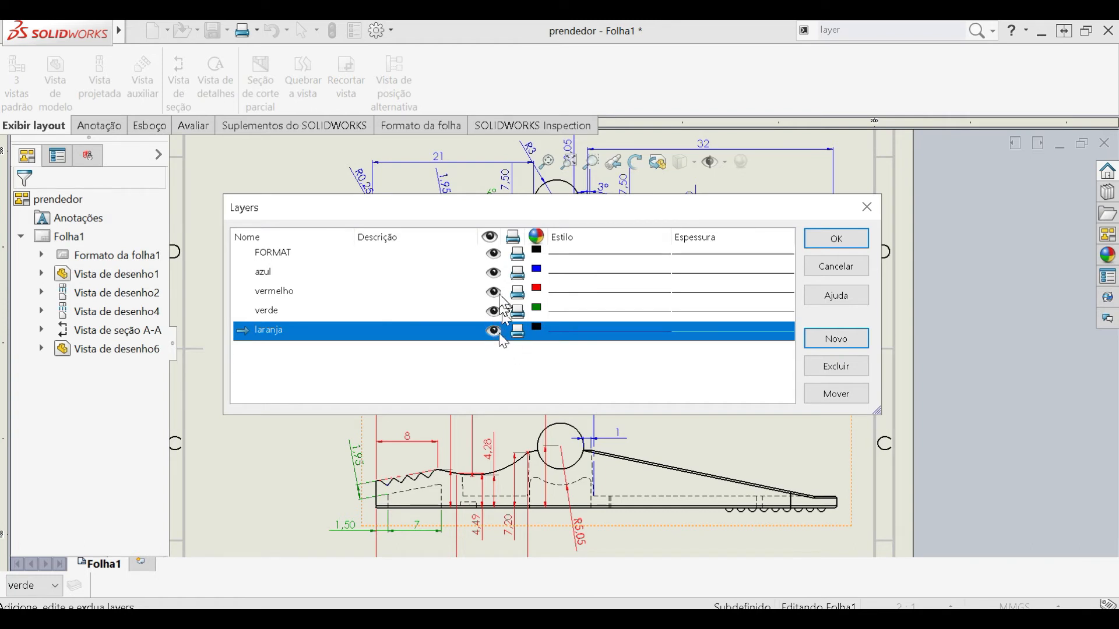
pyautogui.click(495, 274)
pyautogui.click(495, 274)
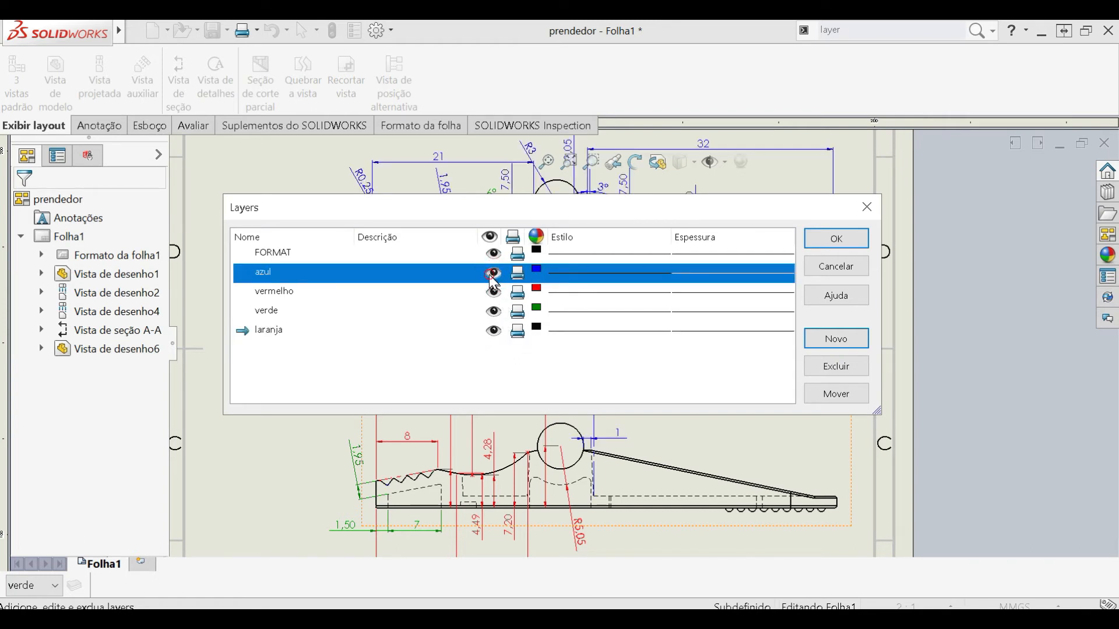
pyautogui.moveTo(490, 219); pyautogui.dragTo(581, 364)
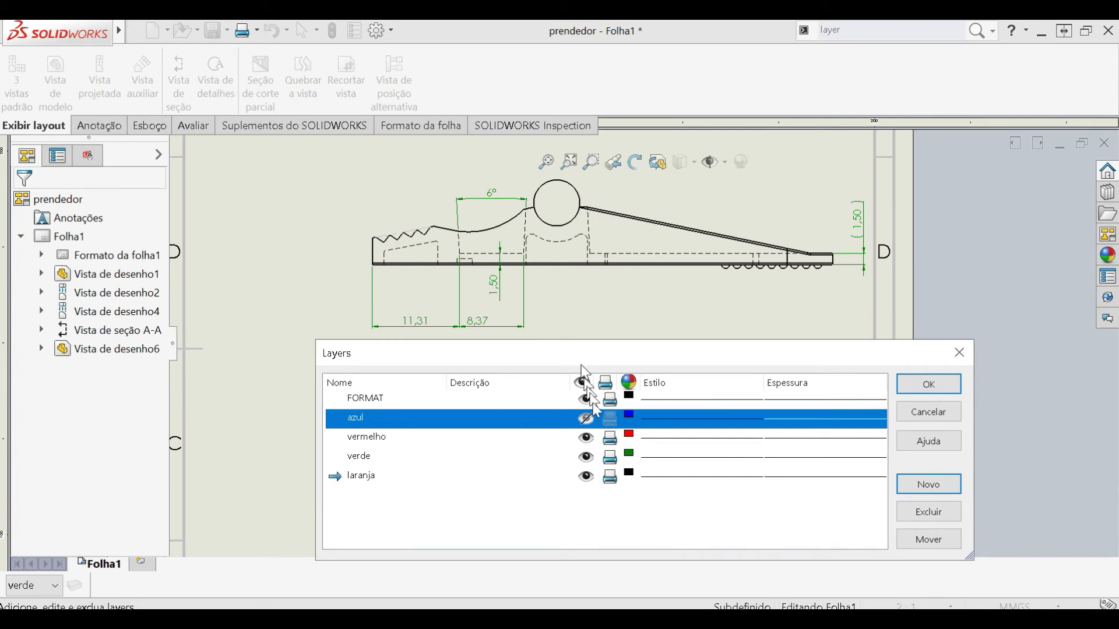
pyautogui.click(587, 419)
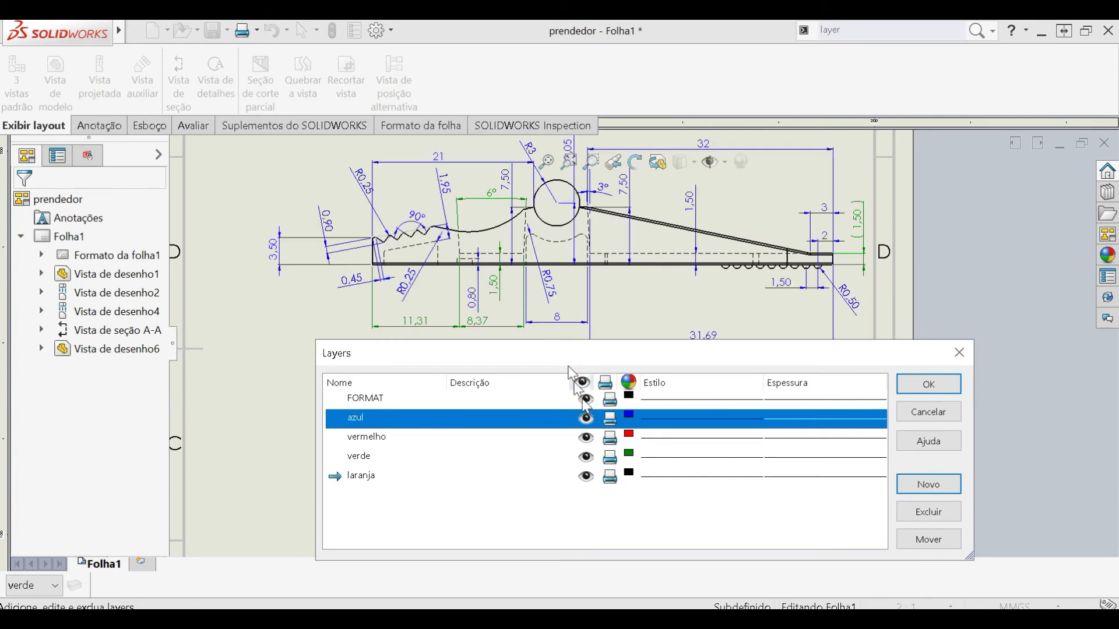
pyautogui.moveTo(568, 366); pyautogui.dragTo(574, 243)
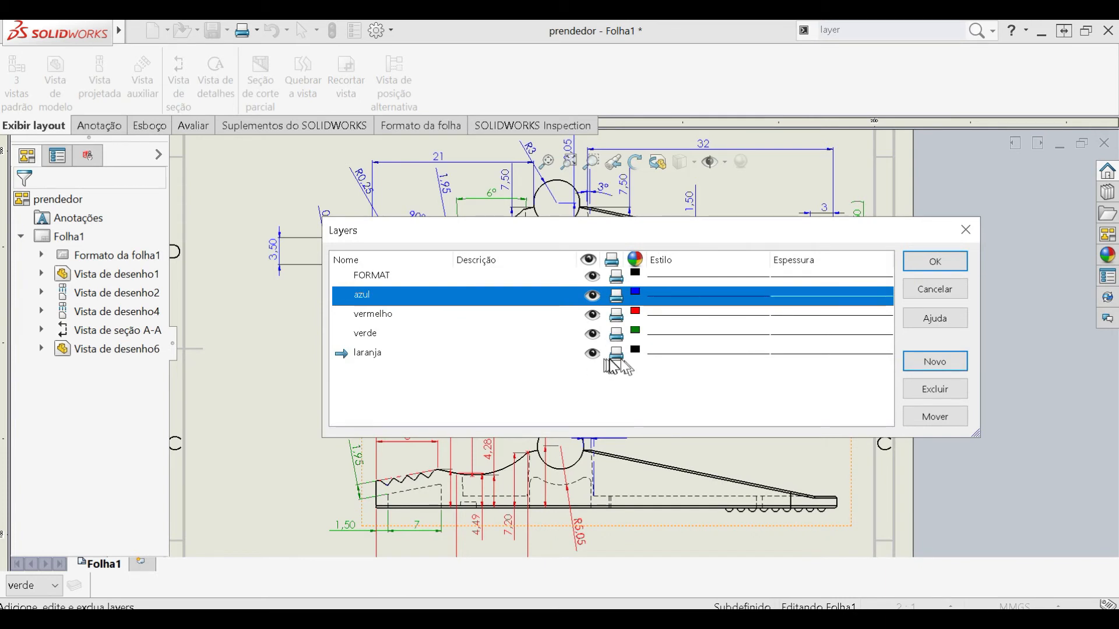
# - Set the laranja layer's colour to orange from the basic colours
pyautogui.click(635, 351)
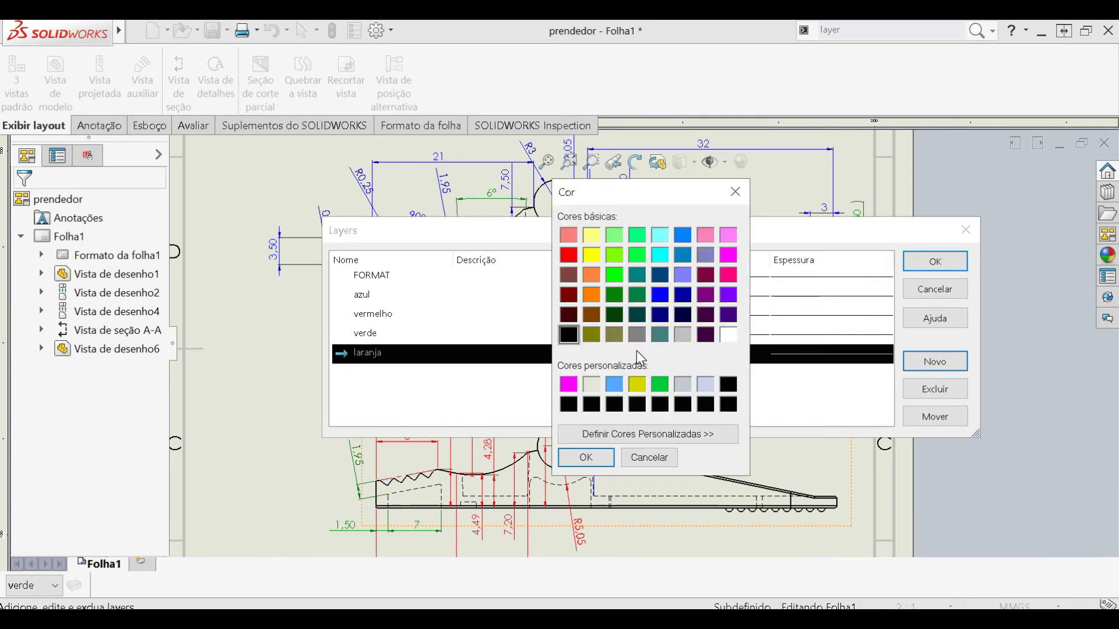
pyautogui.click(592, 296)
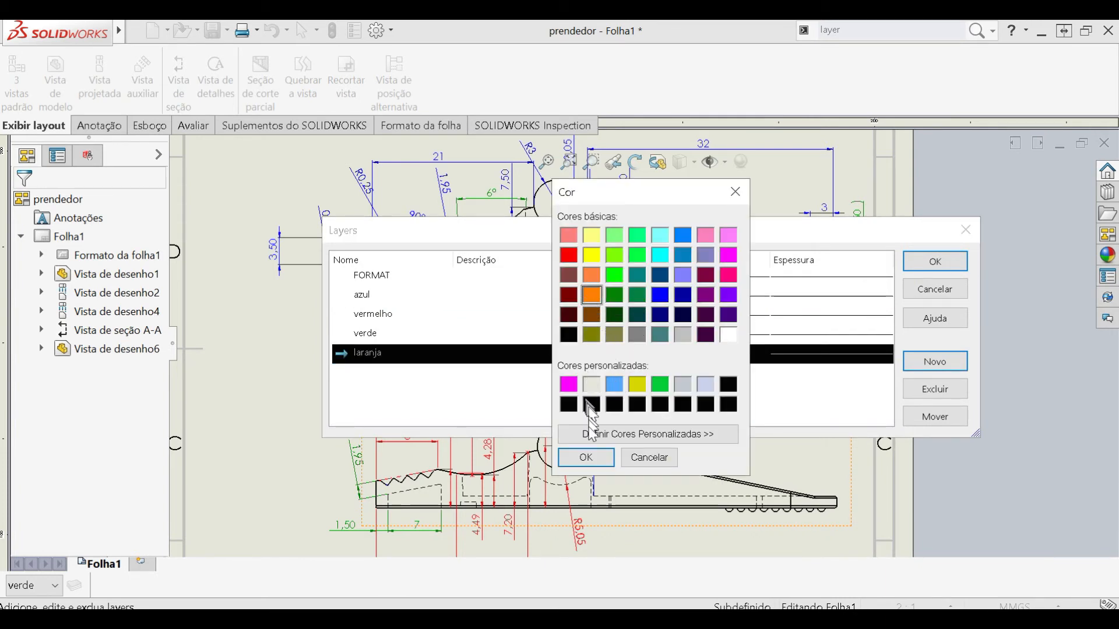
pyautogui.click(590, 434)
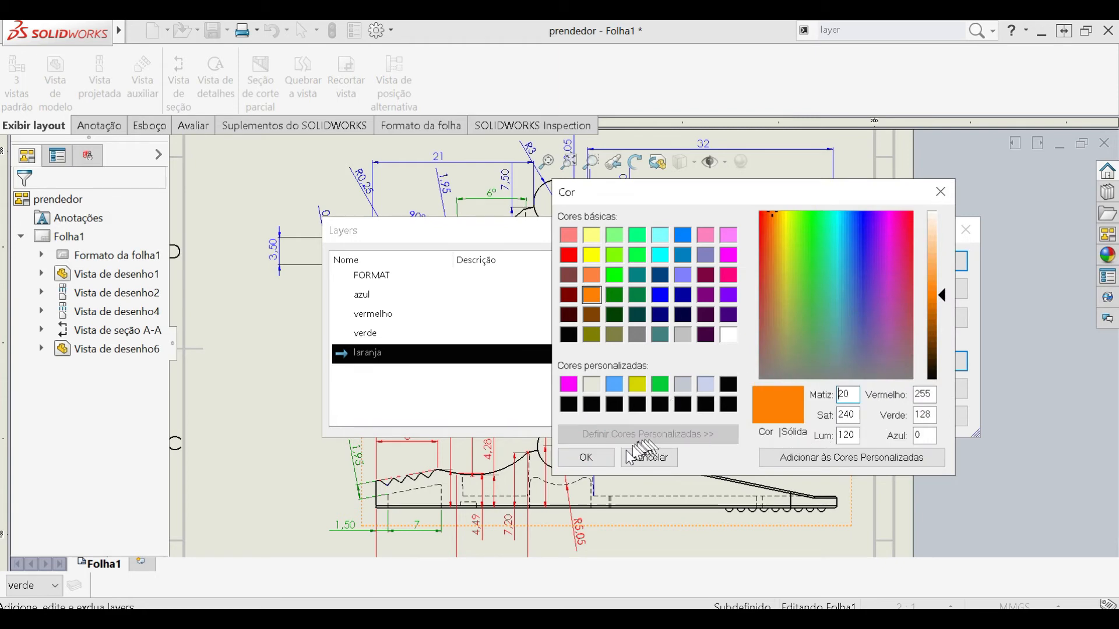
pyautogui.click(586, 458)
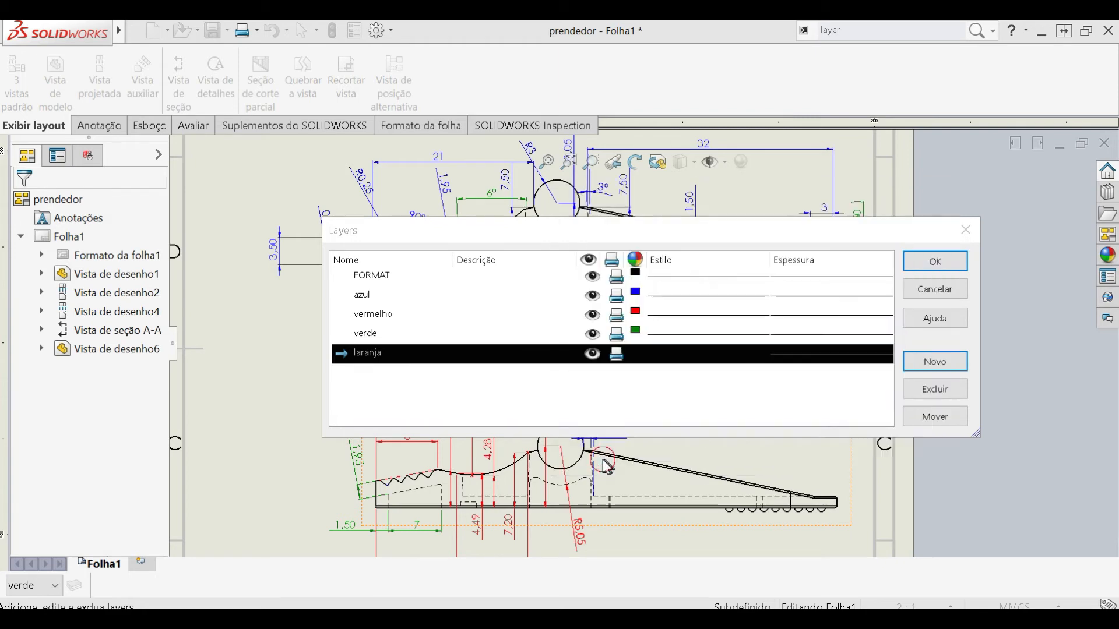
# - Review the thickness choices and try the Stitch line style for the laranja layer, then accept the layer properties
pyautogui.click(794, 354)
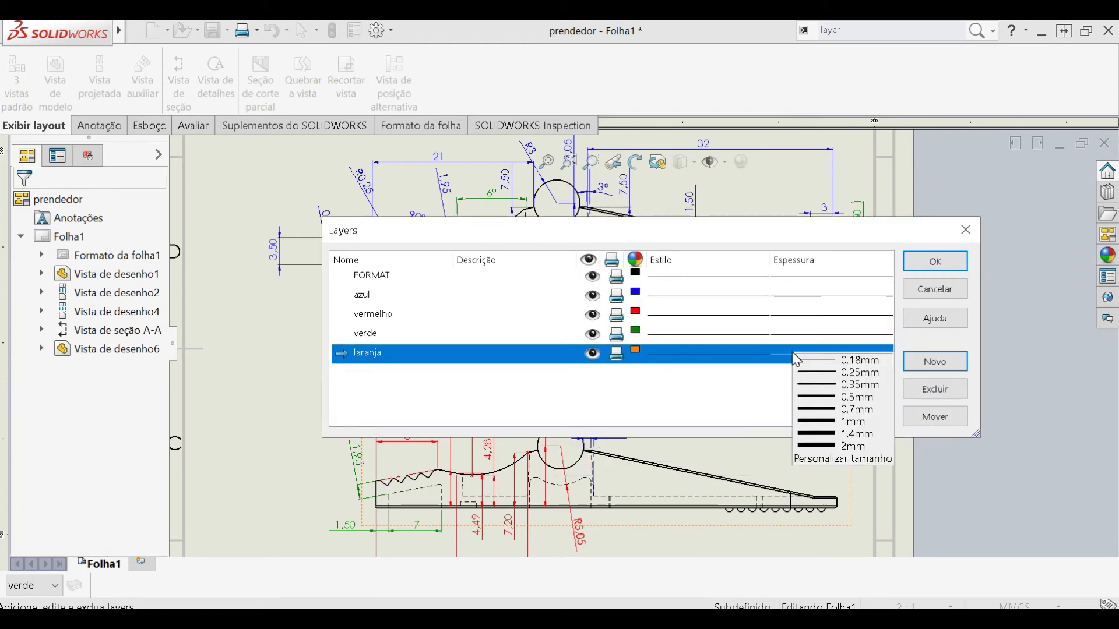
pyautogui.click(794, 440)
pyautogui.click(717, 354)
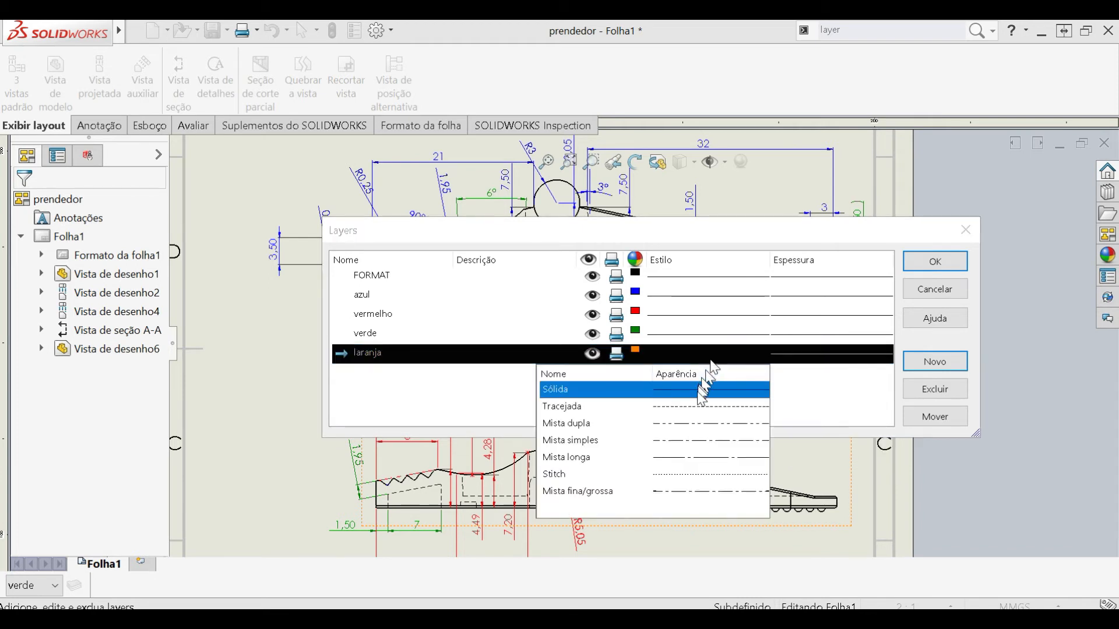
pyautogui.click(717, 477)
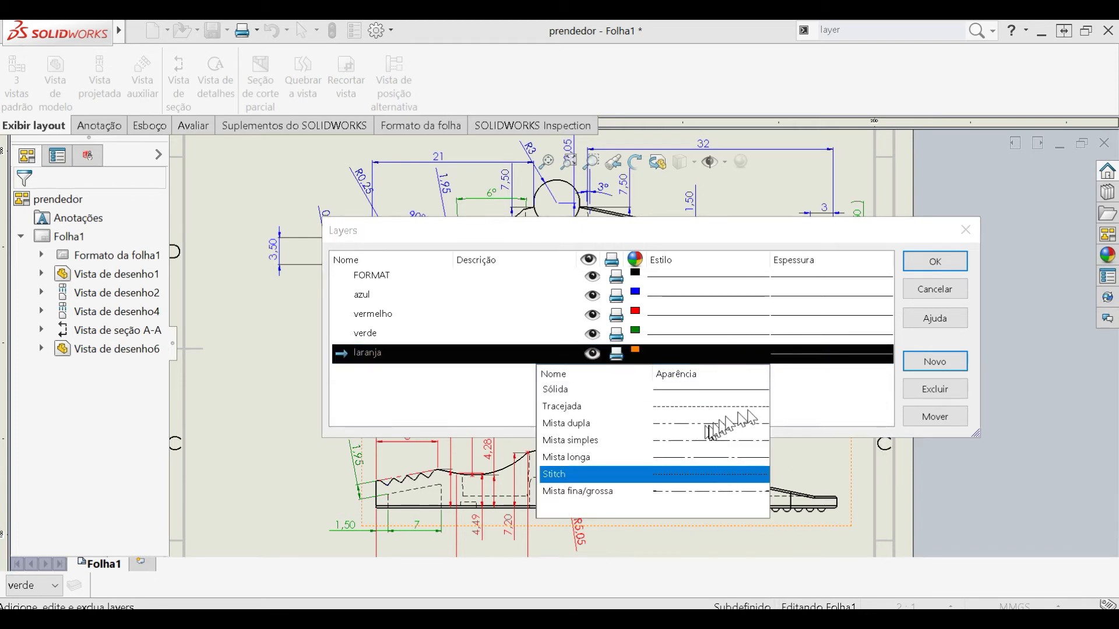
pyautogui.click(743, 475)
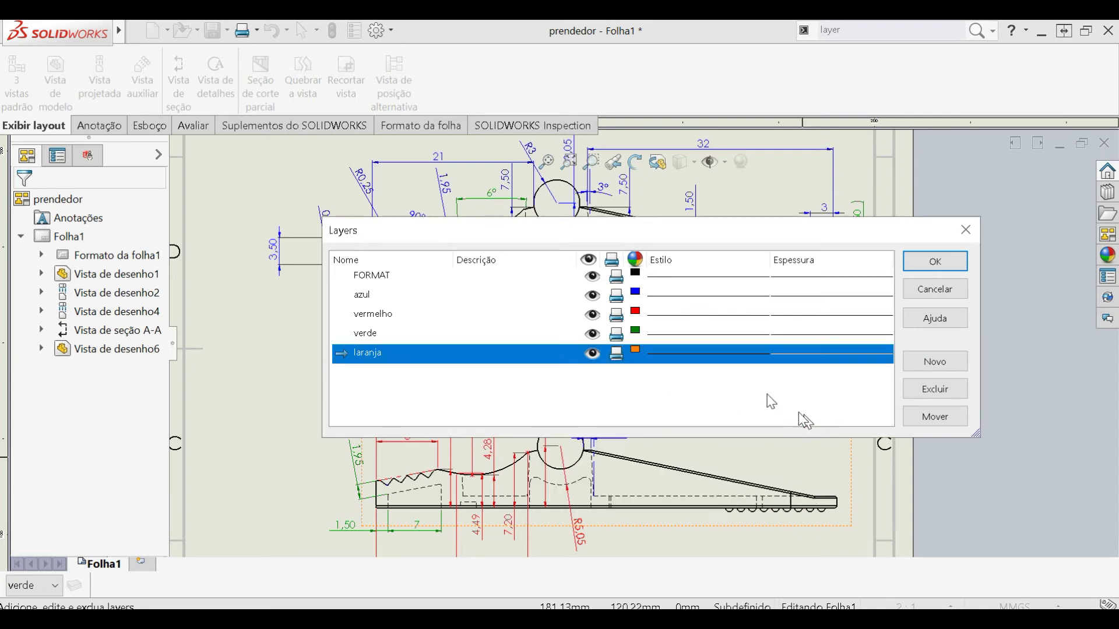
pyautogui.click(925, 263)
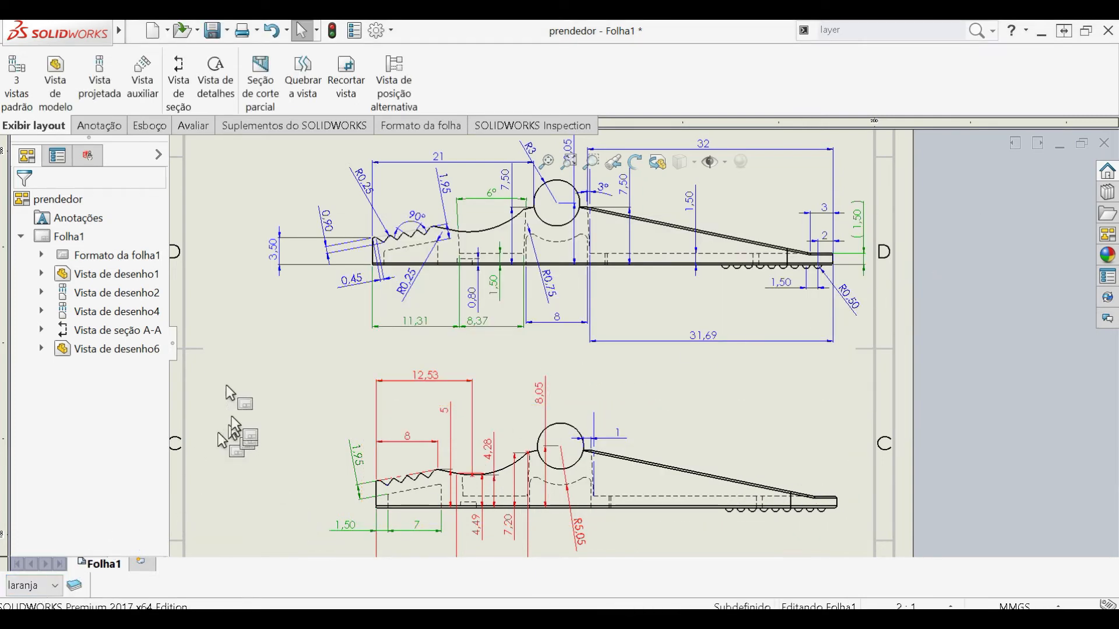
# - Try a Smart Dimension on the bottom edge of the upper side view using the laranja layer
pyautogui.click(96, 125)
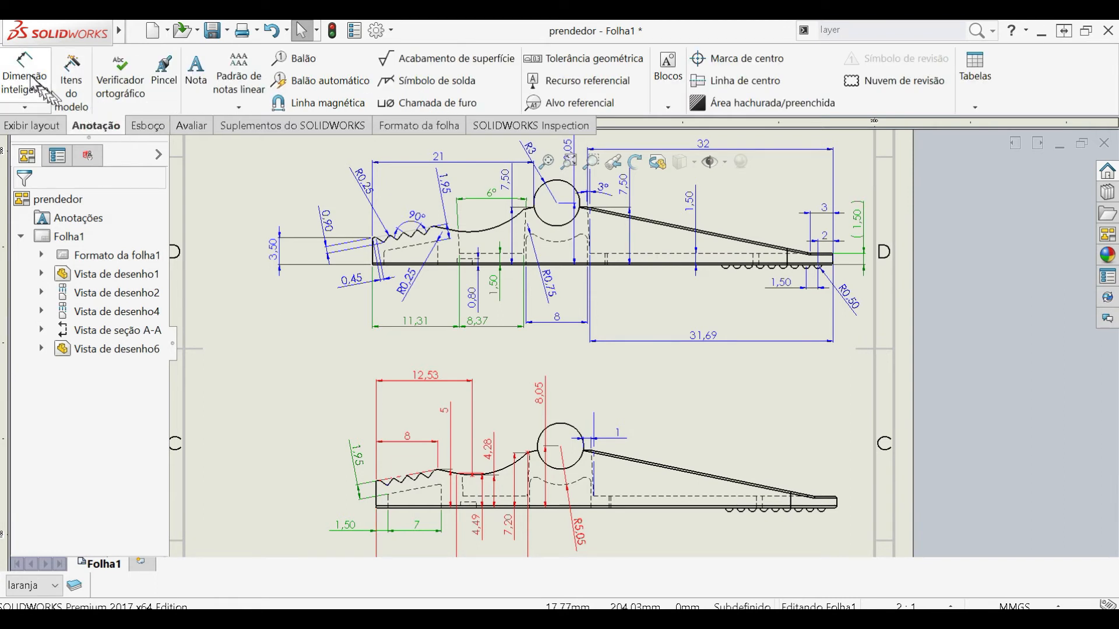
pyautogui.click(31, 81)
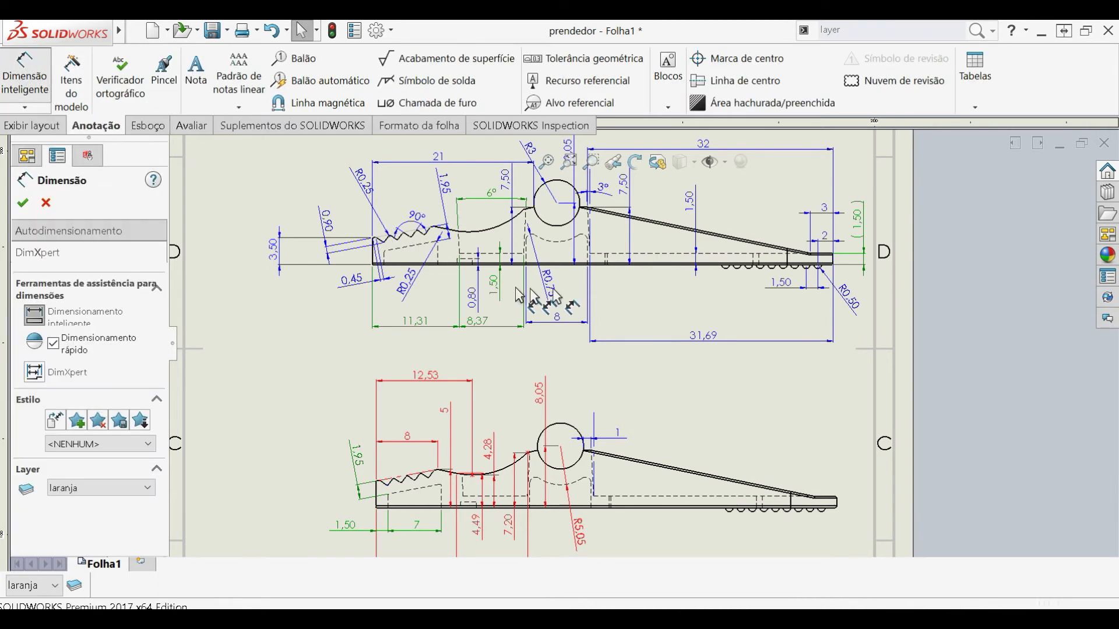
pyautogui.click(662, 266)
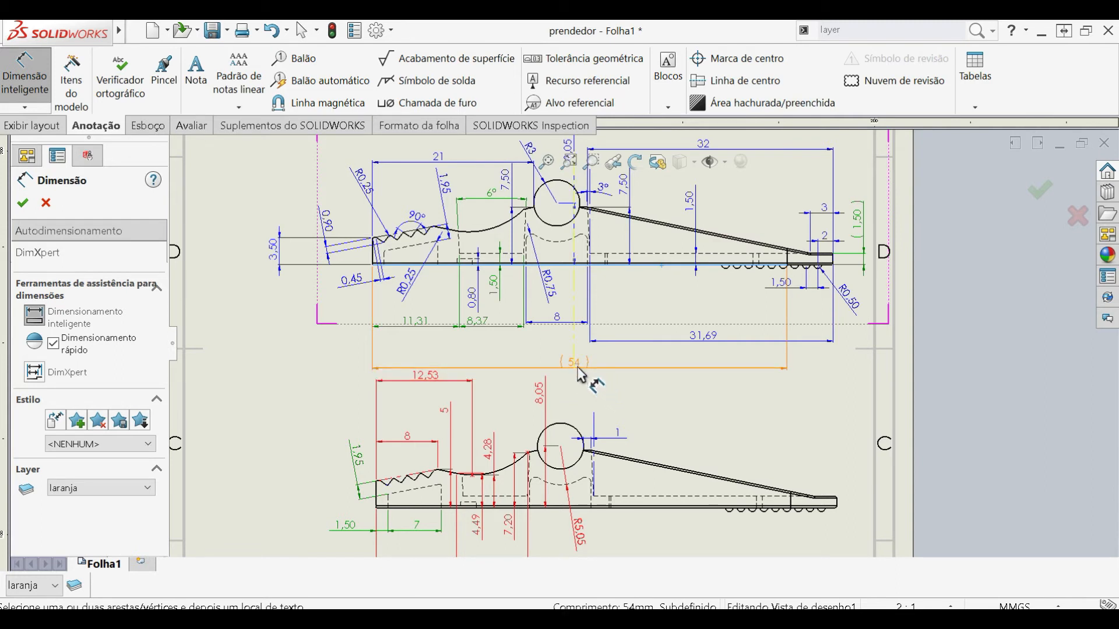
pyautogui.press('Escape')
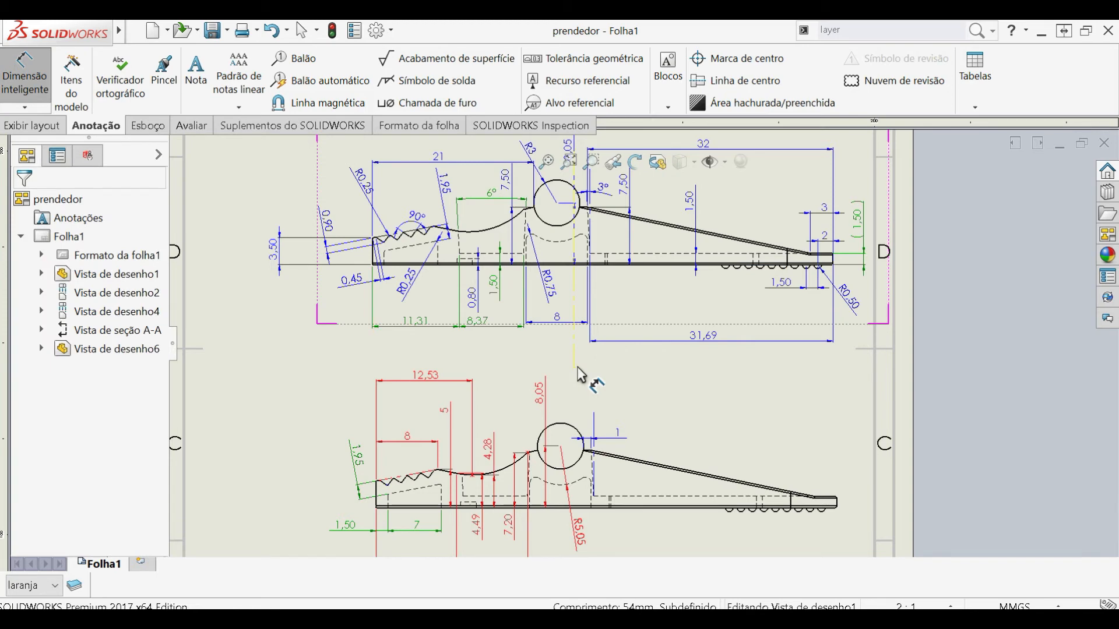
pyautogui.scroll(5, 582, 376)
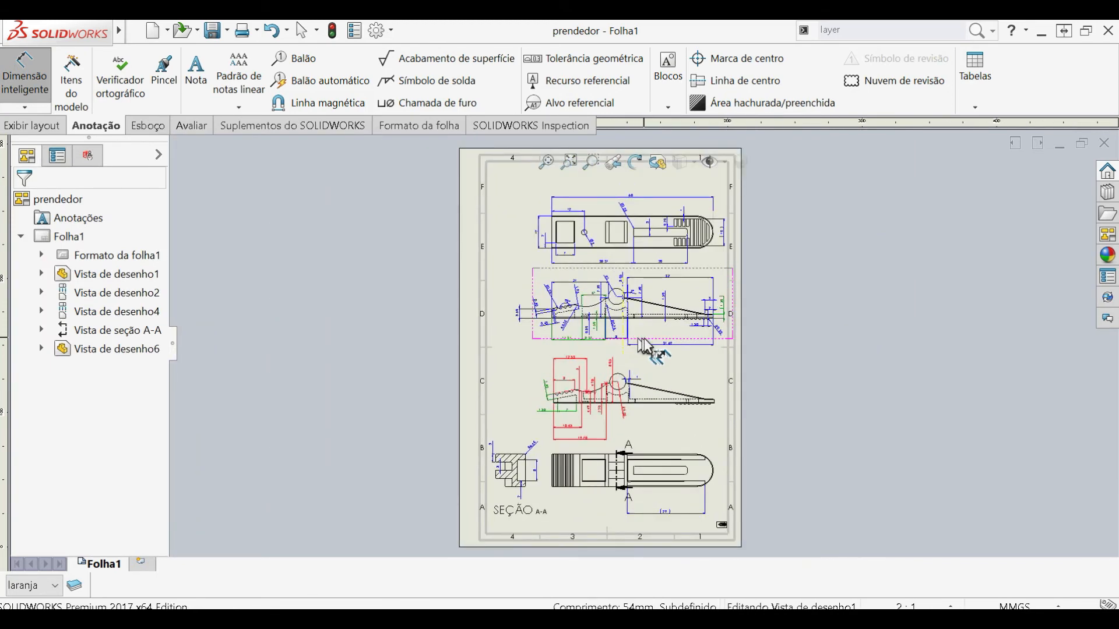
pyautogui.scroll(-3, 641, 345)
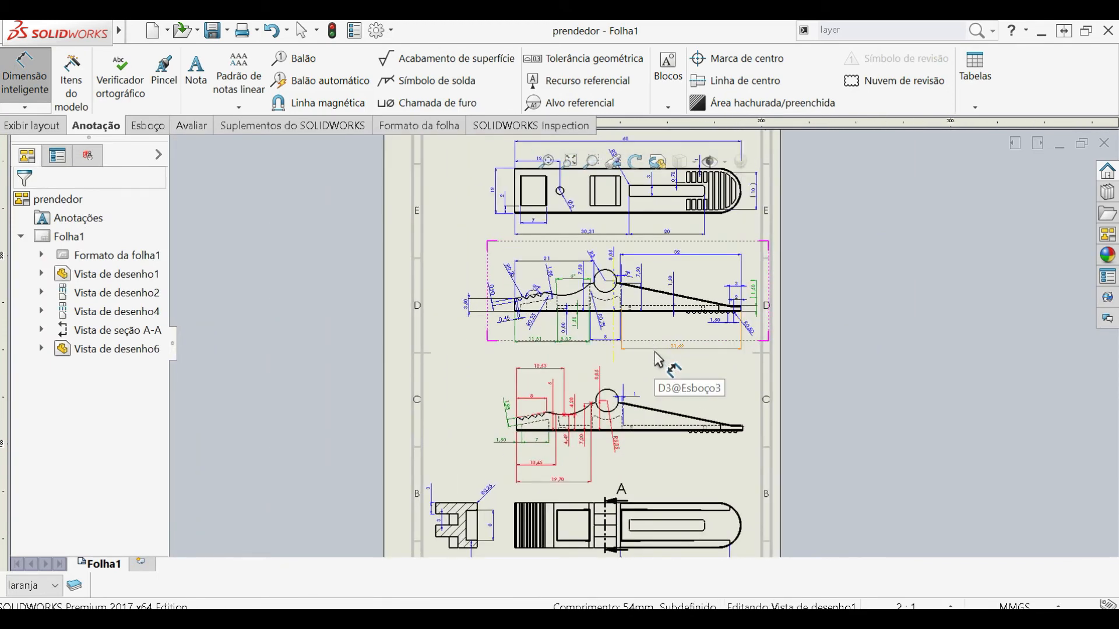
pyautogui.click(655, 352)
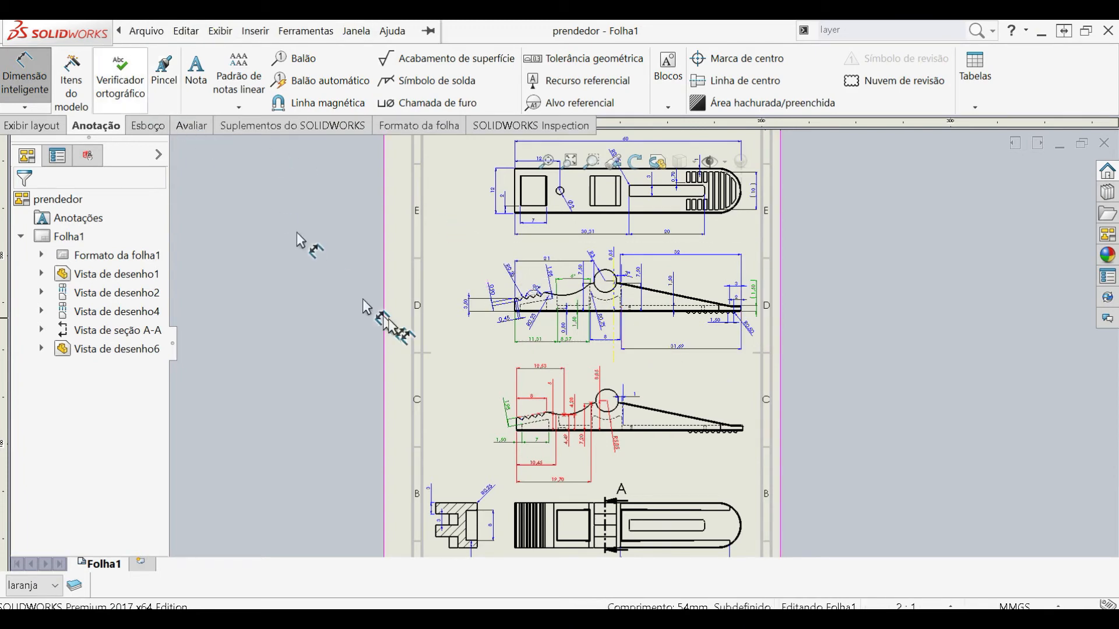
pyautogui.click(136, 31)
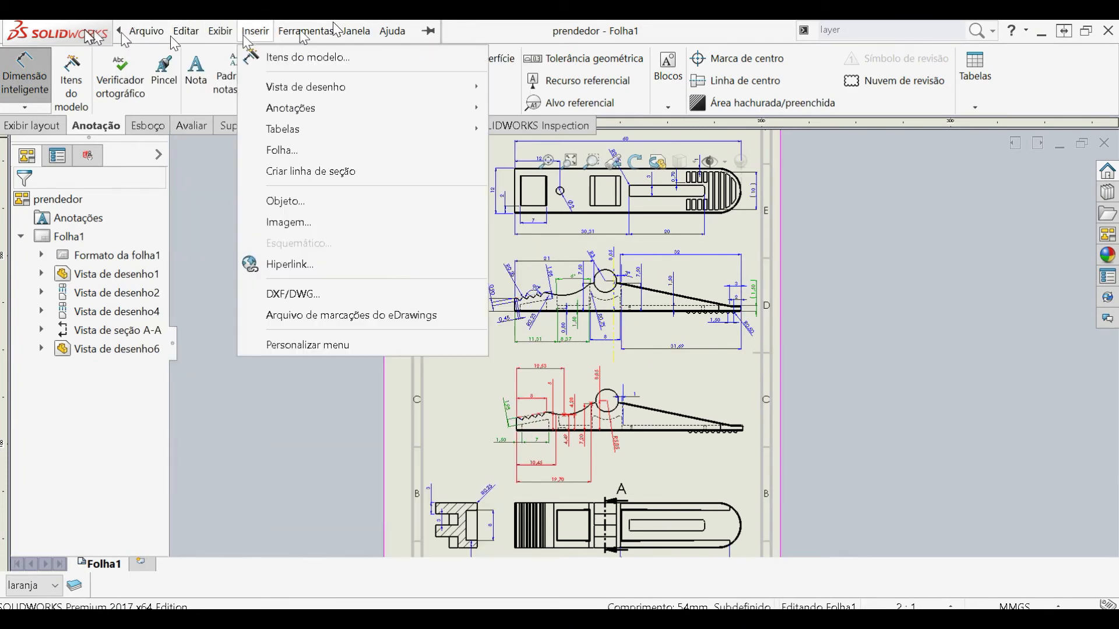
pyautogui.click(331, 414)
pyautogui.press('f')
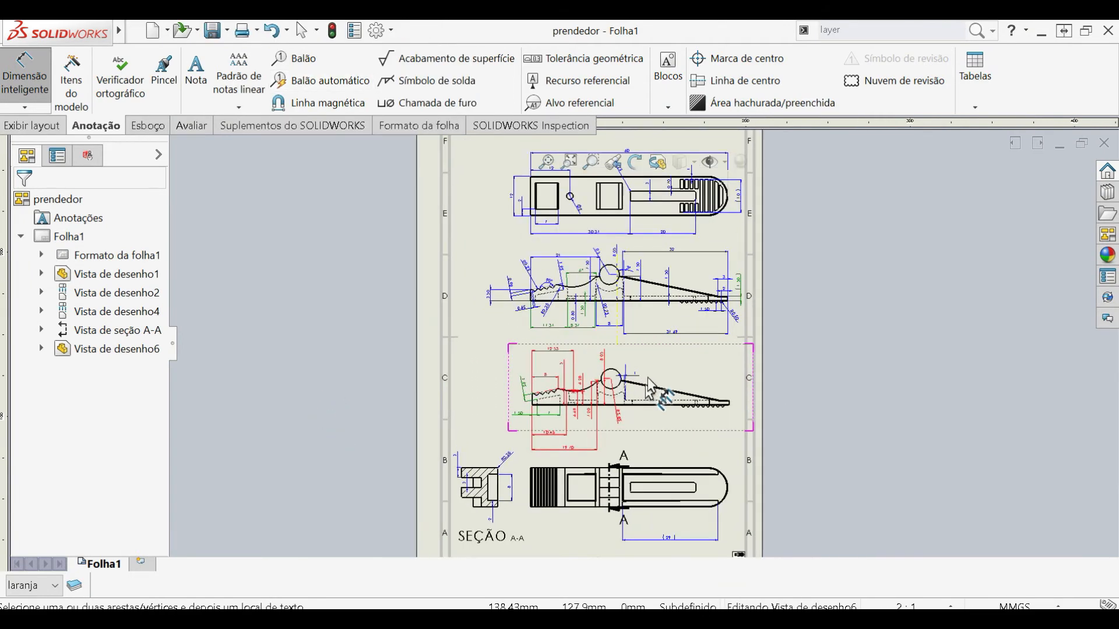
pyautogui.click(146, 31)
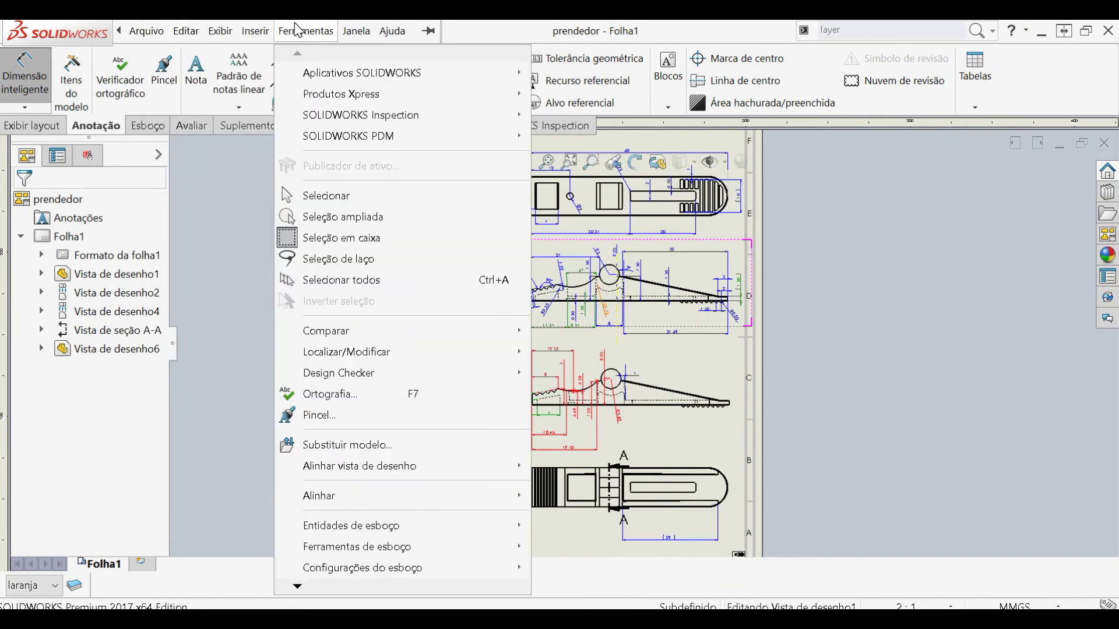
pyautogui.click(513, 28)
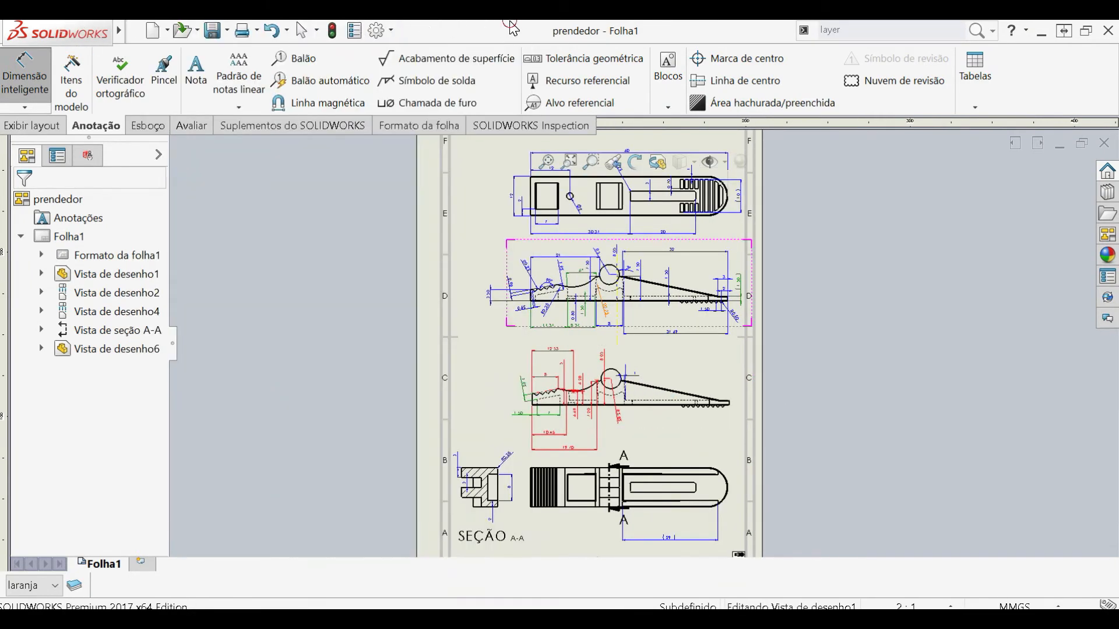
# - Examine the dimension arrow sizes in the prendedor drawing's document properties, then close the options
pyautogui.click(380, 32)
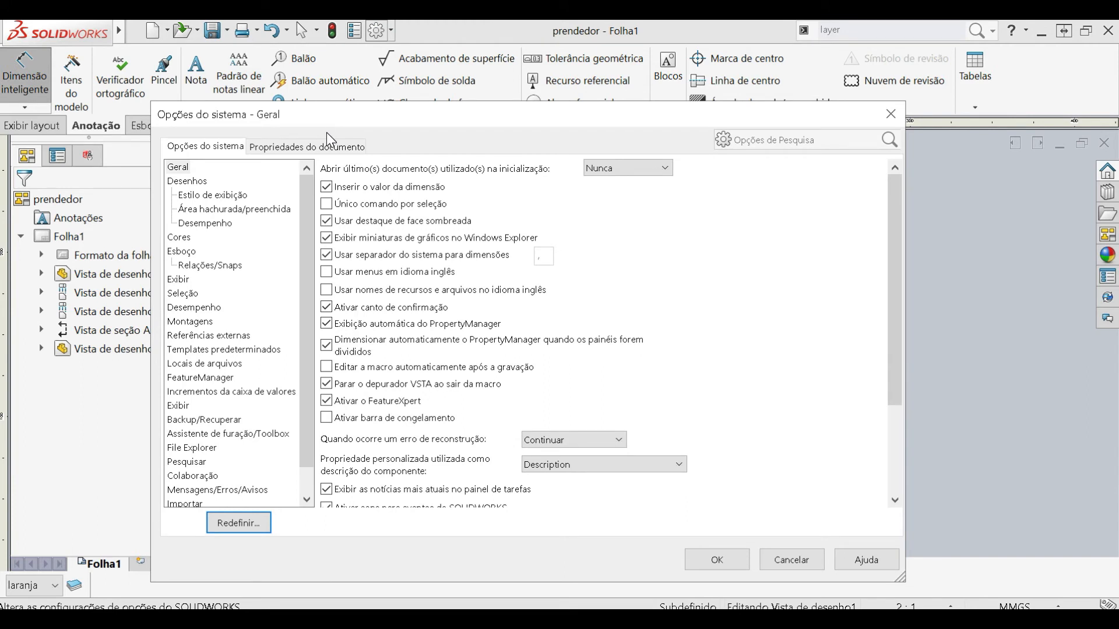
pyautogui.click(315, 152)
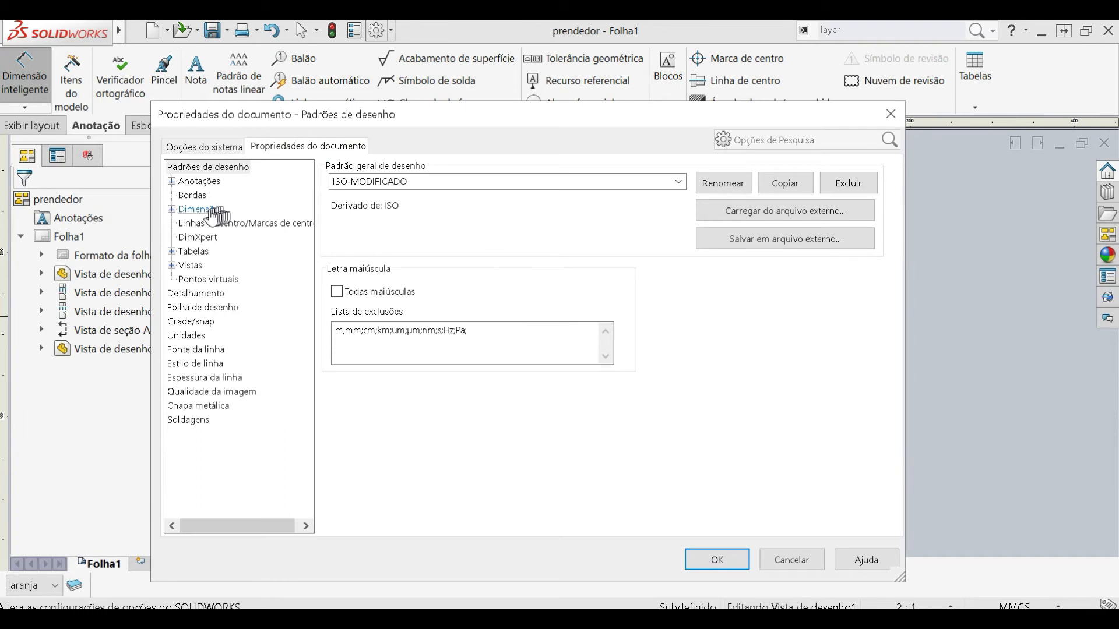
pyautogui.click(205, 211)
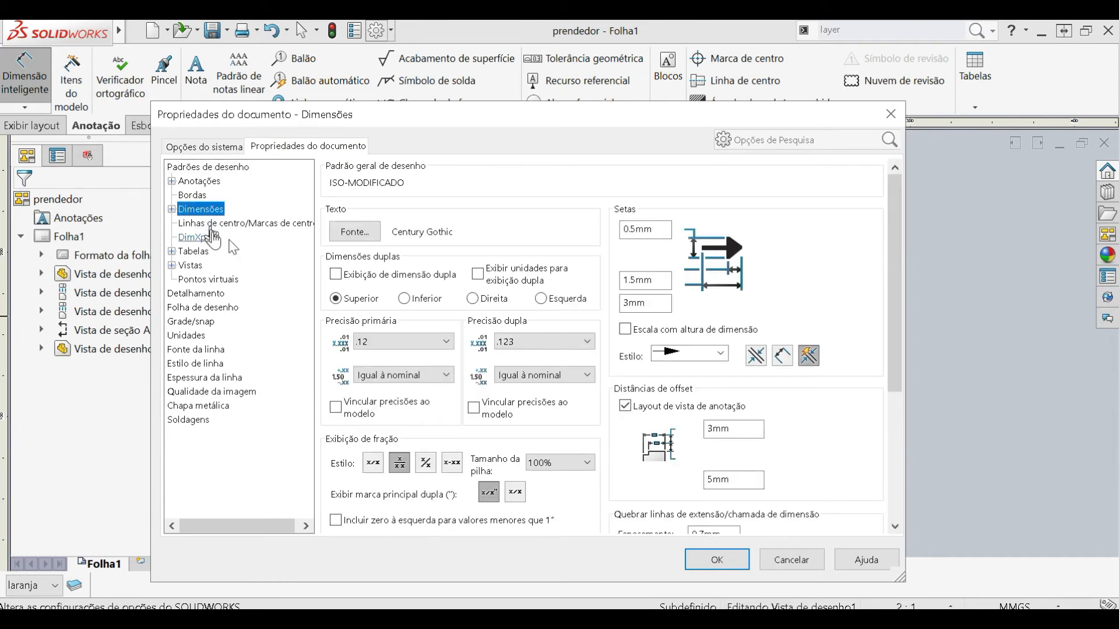
pyautogui.doubleClick(657, 230)
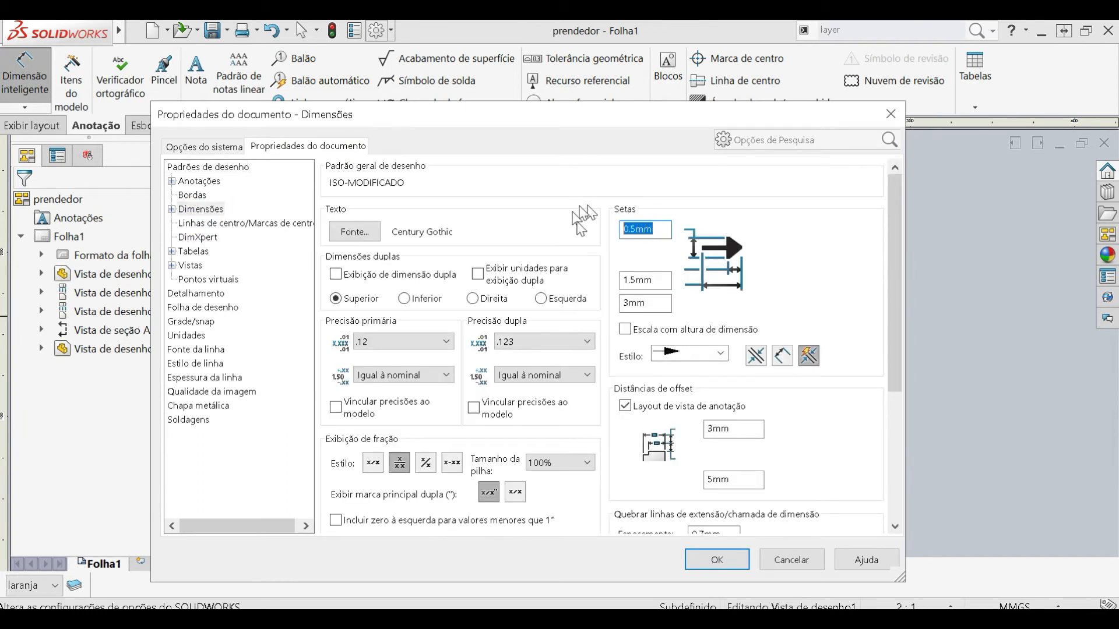
pyautogui.doubleClick(640, 302)
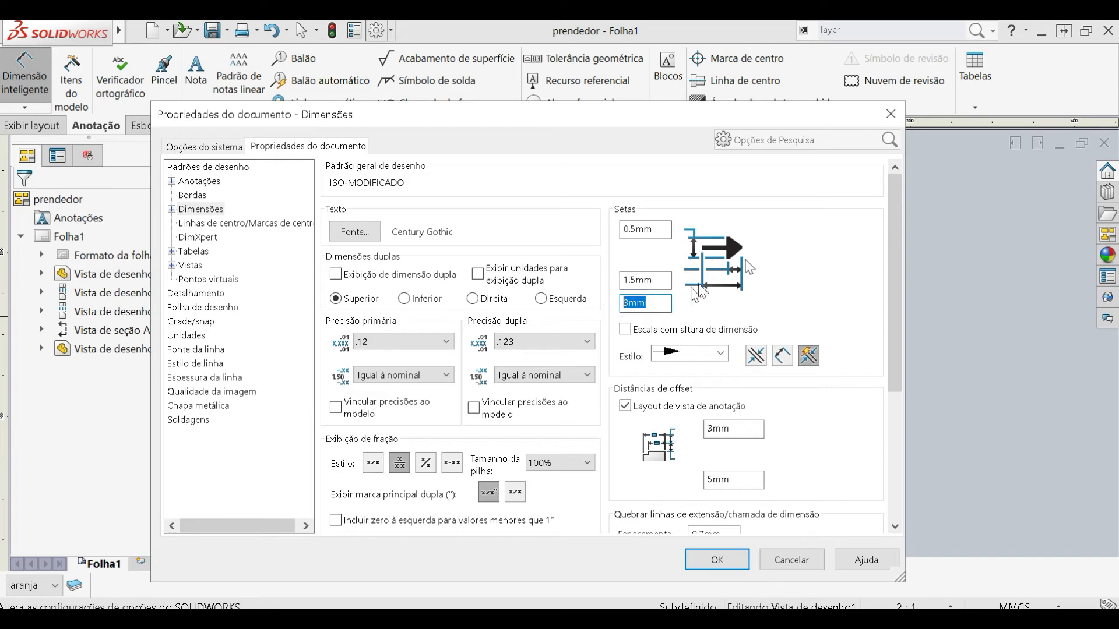
pyautogui.click(717, 560)
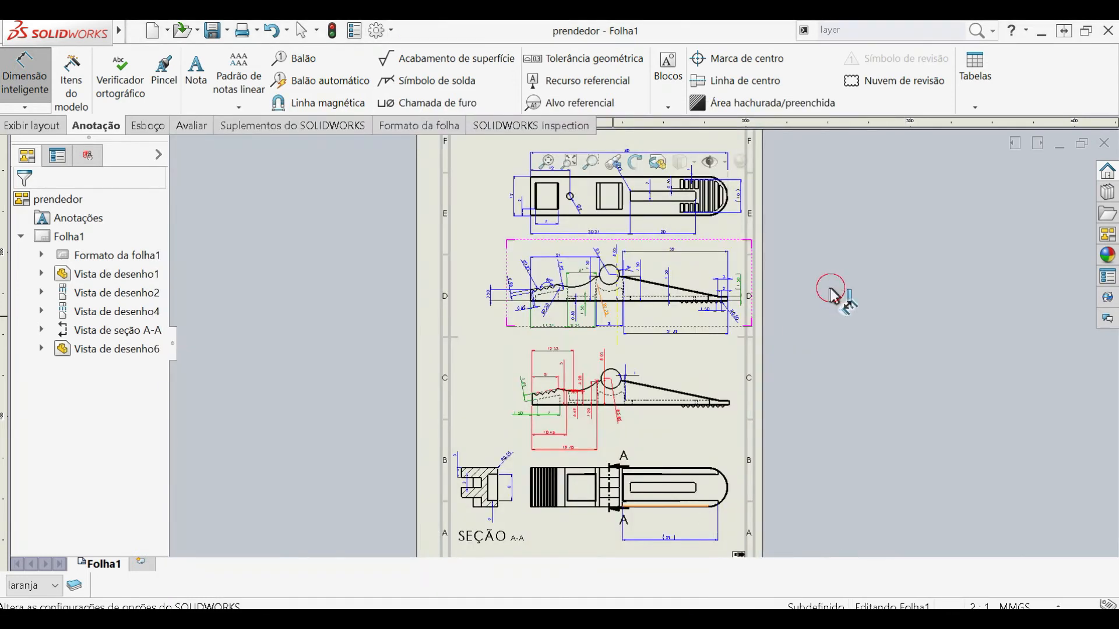
# - Close the prendedor drawing and return to the eixo motor drawing
pyautogui.click(1105, 144)
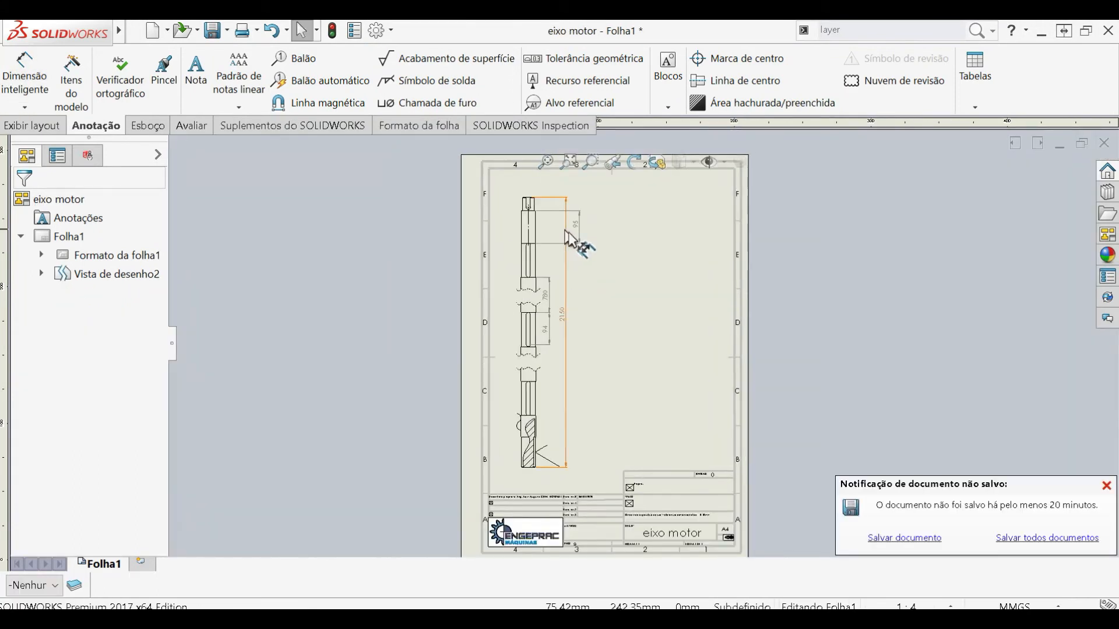
pyautogui.click(180, 30)
pyautogui.click(470, 29)
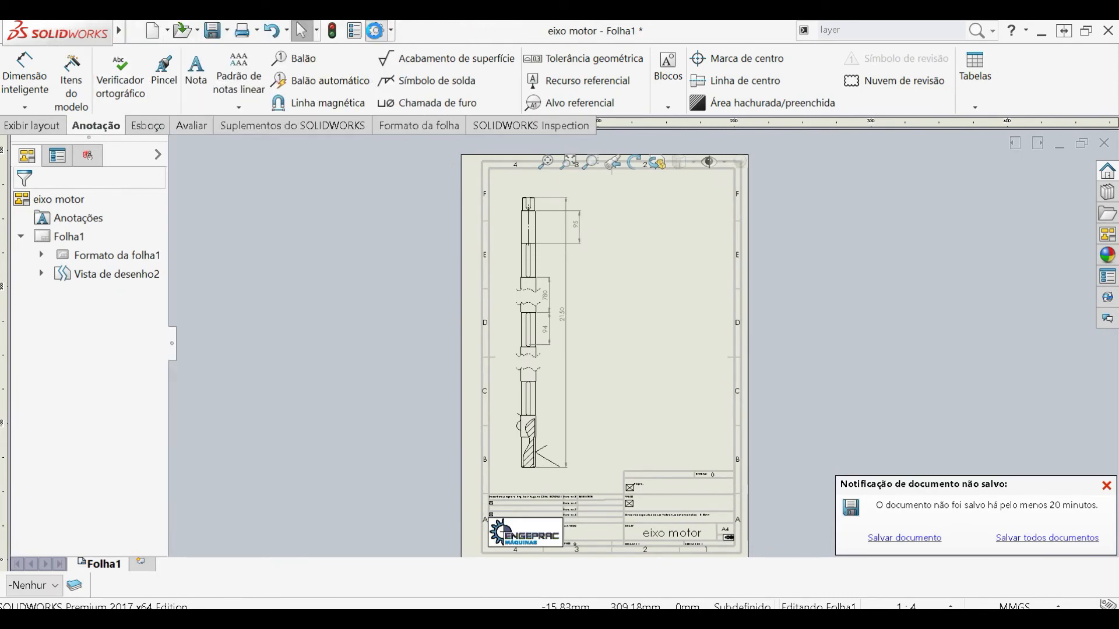
# - In the document's dimension properties, set the arrow sizes to 0.5 mm, 1.5 mm and 3 mm
pyautogui.click(376, 30)
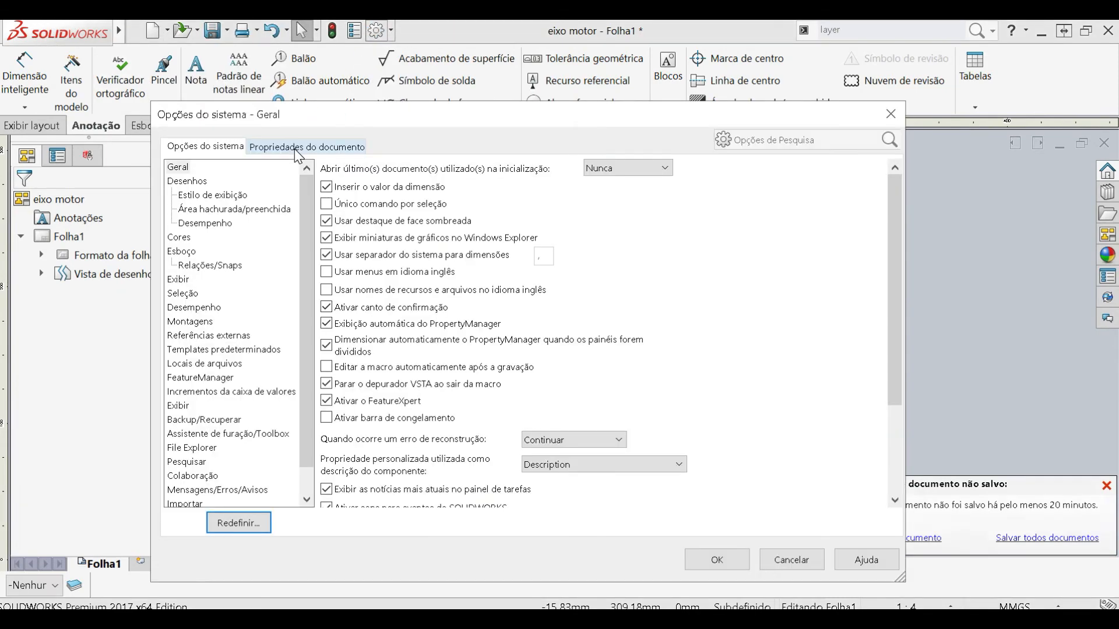
pyautogui.click(305, 146)
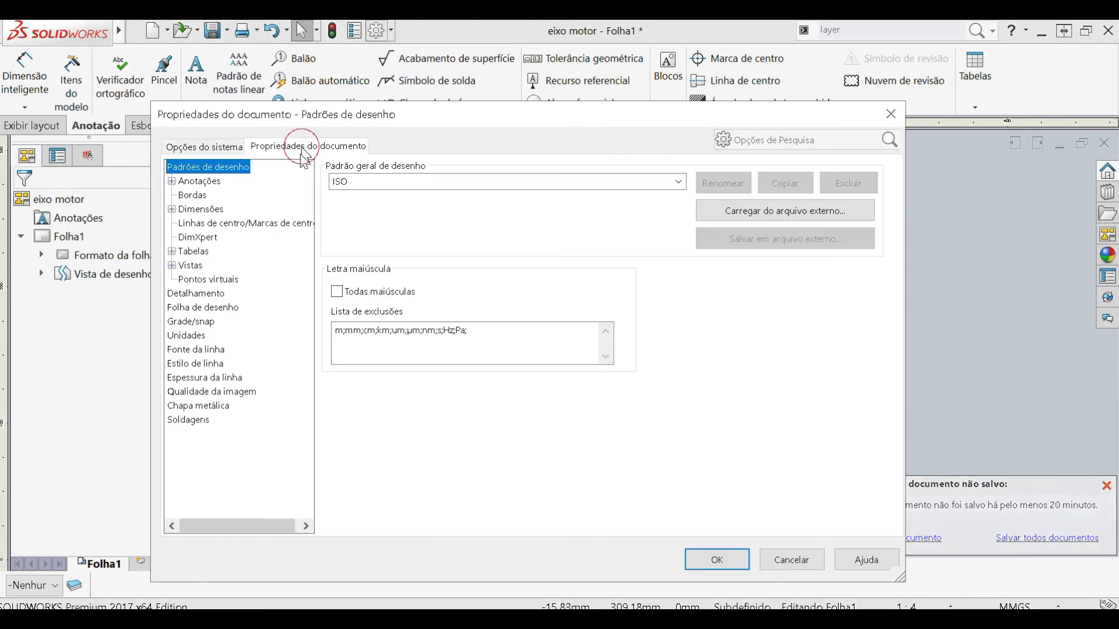
pyautogui.click(199, 223)
pyautogui.click(200, 209)
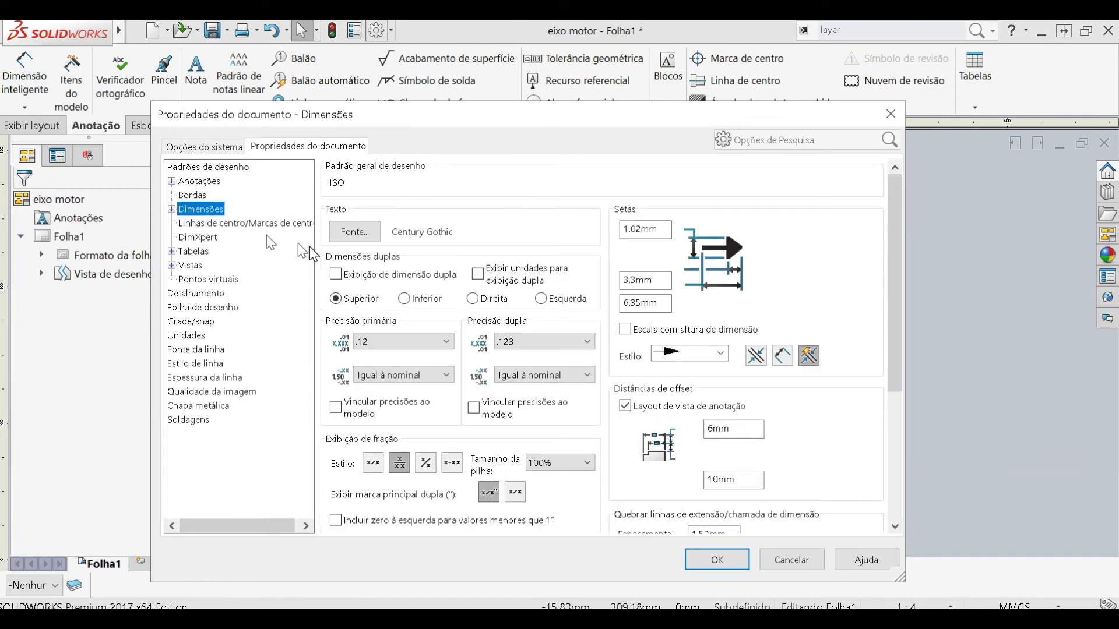
pyautogui.moveTo(661, 231); pyautogui.dragTo(592, 215)
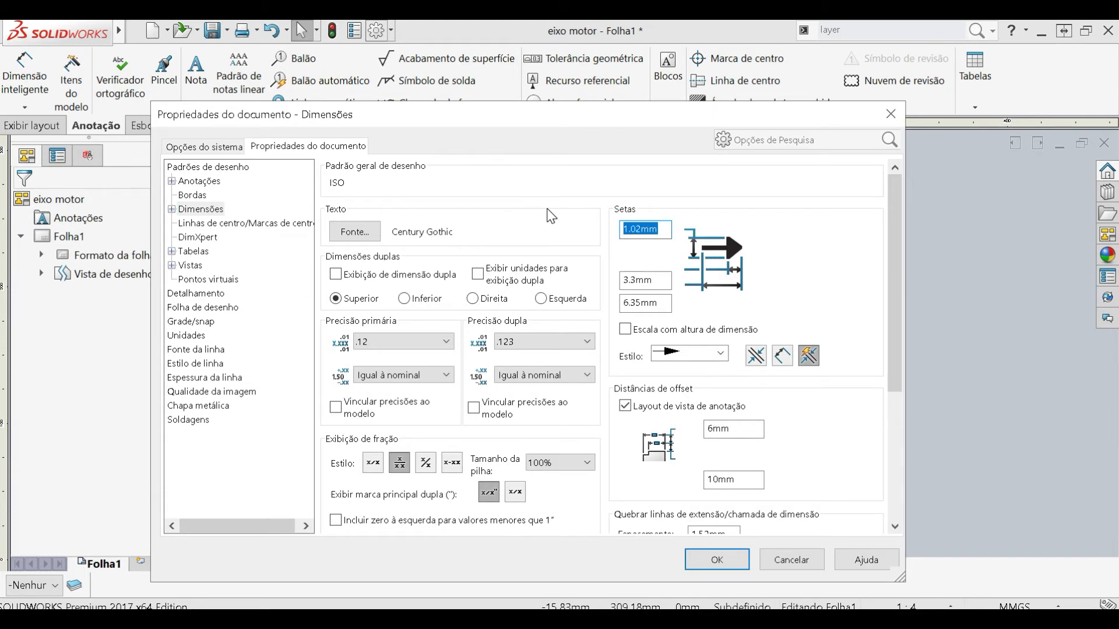
pyautogui.write('.5')
pyautogui.click(641, 280)
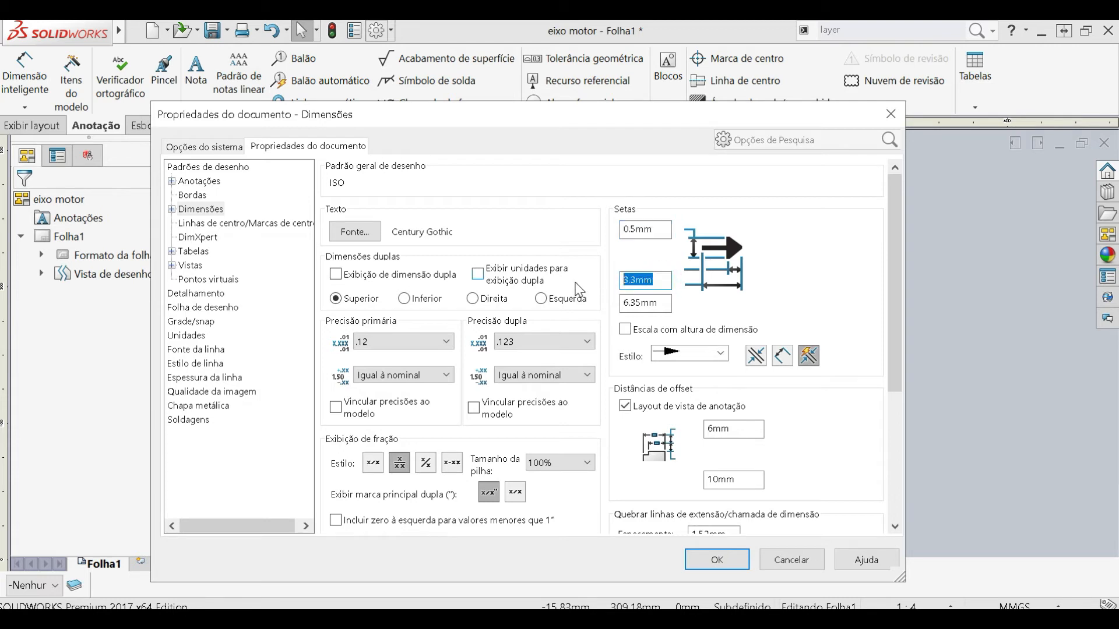
pyautogui.click(650, 303)
pyautogui.write('3')
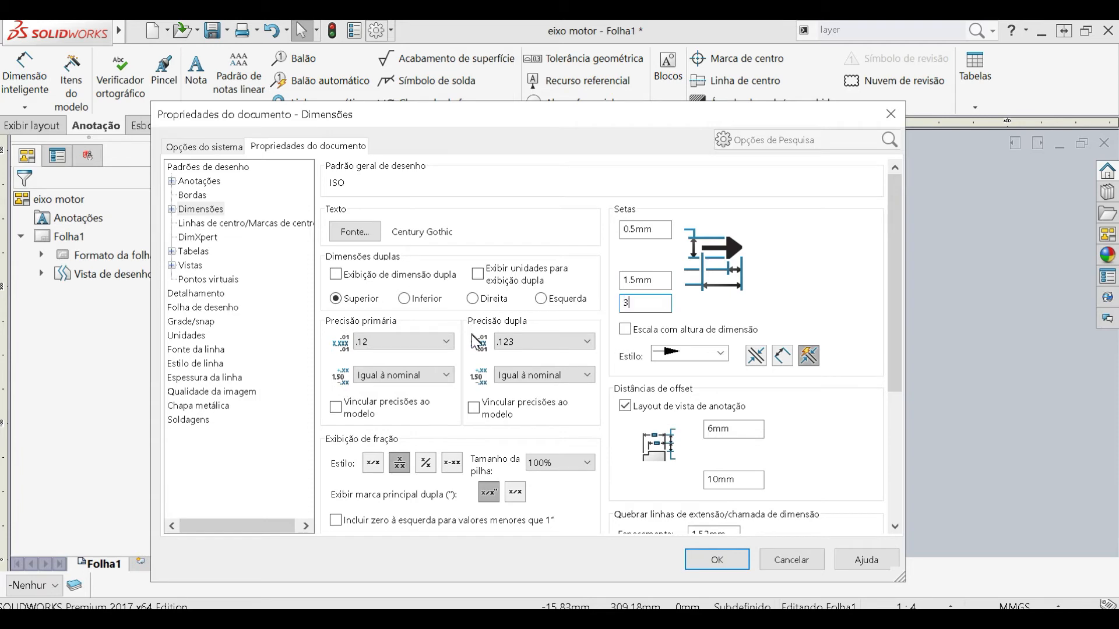
# - Set the dimension offset distances to 3 mm and 5 mm
pyautogui.scroll(-2, 415, 332)
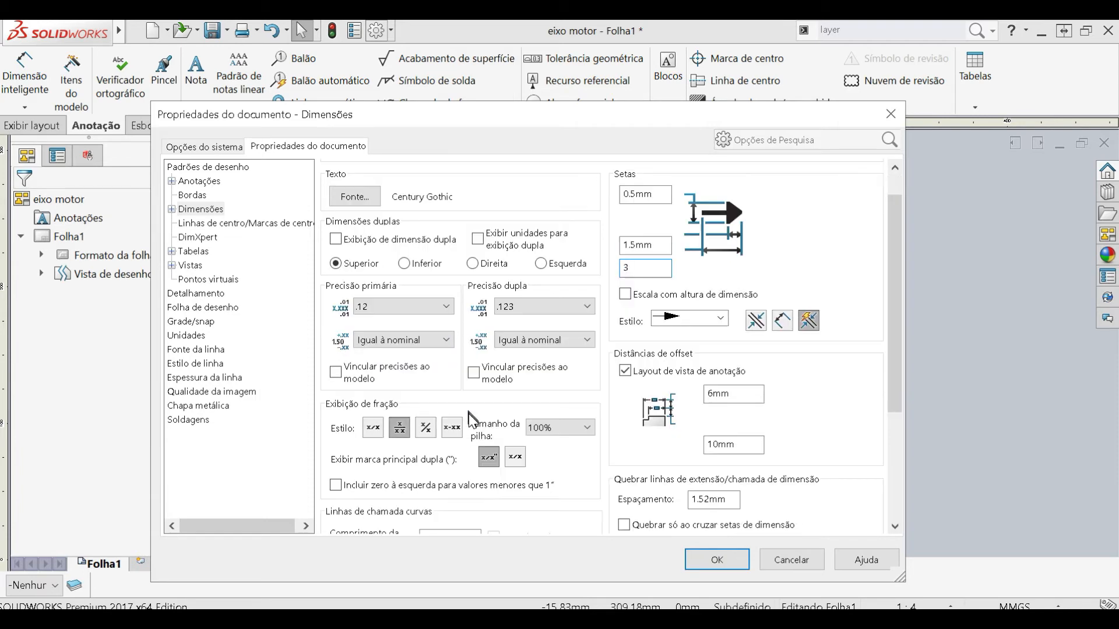
pyautogui.click(756, 352)
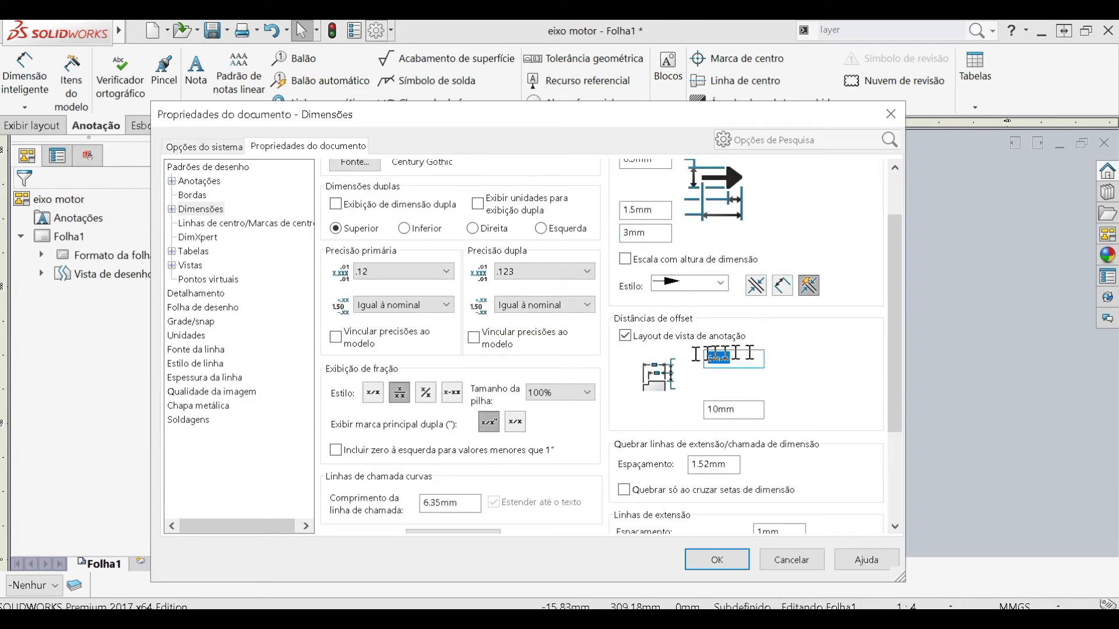
pyautogui.write('3')
pyautogui.press('Tab')
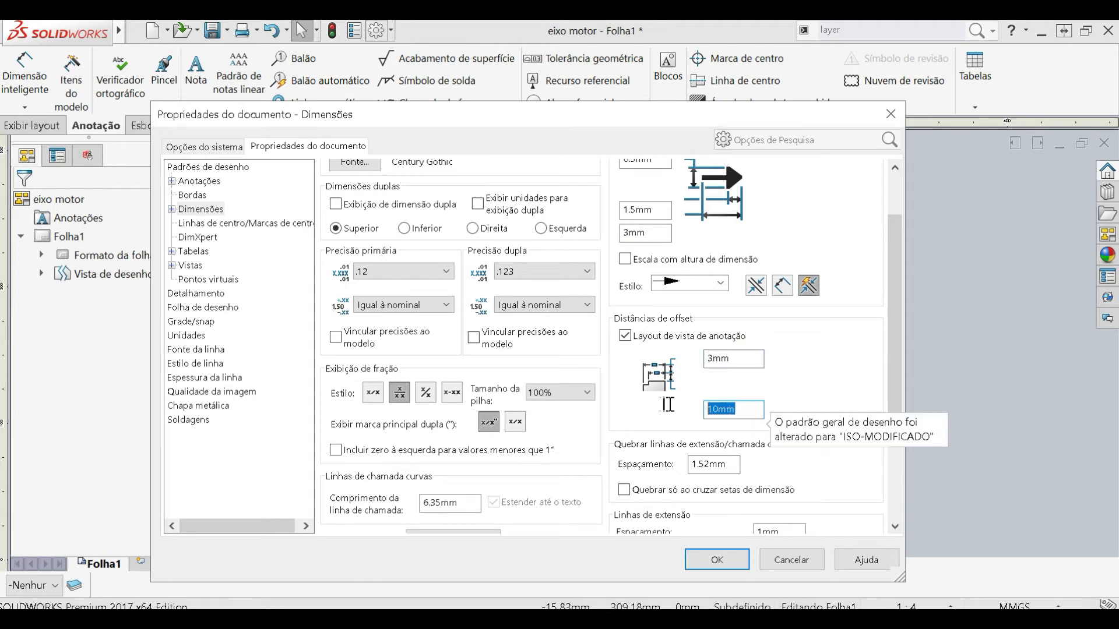
pyautogui.write('4')
# - Set the dimension break gap to 0.7 mm and both extension line values to 0.5 mm, then accept the properties
pyautogui.press('Tab')
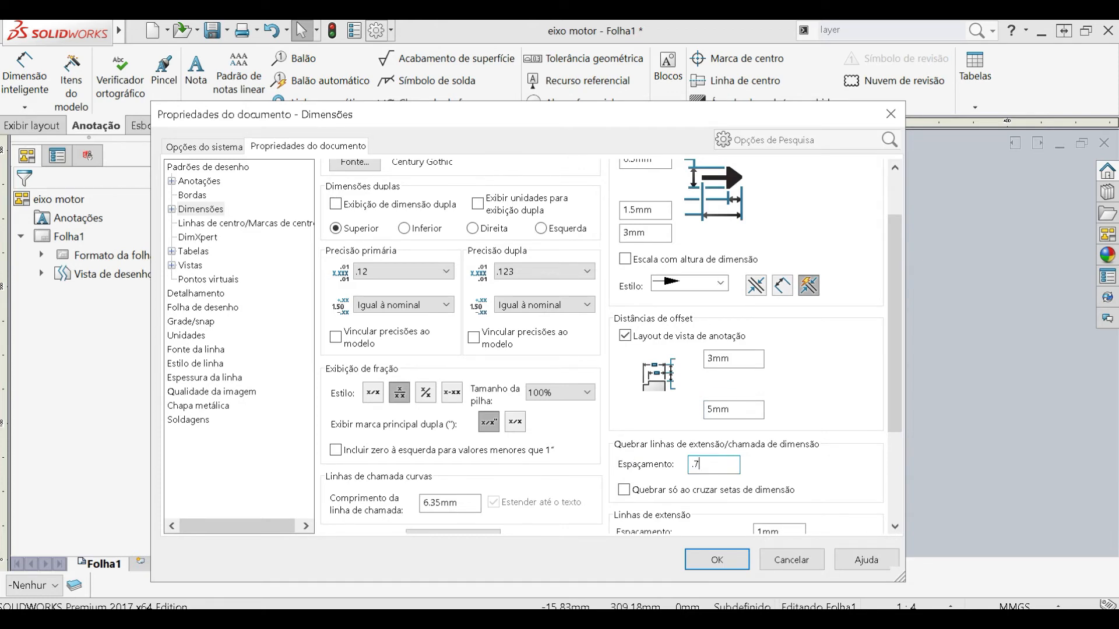
pyautogui.scroll(-4, 690, 429)
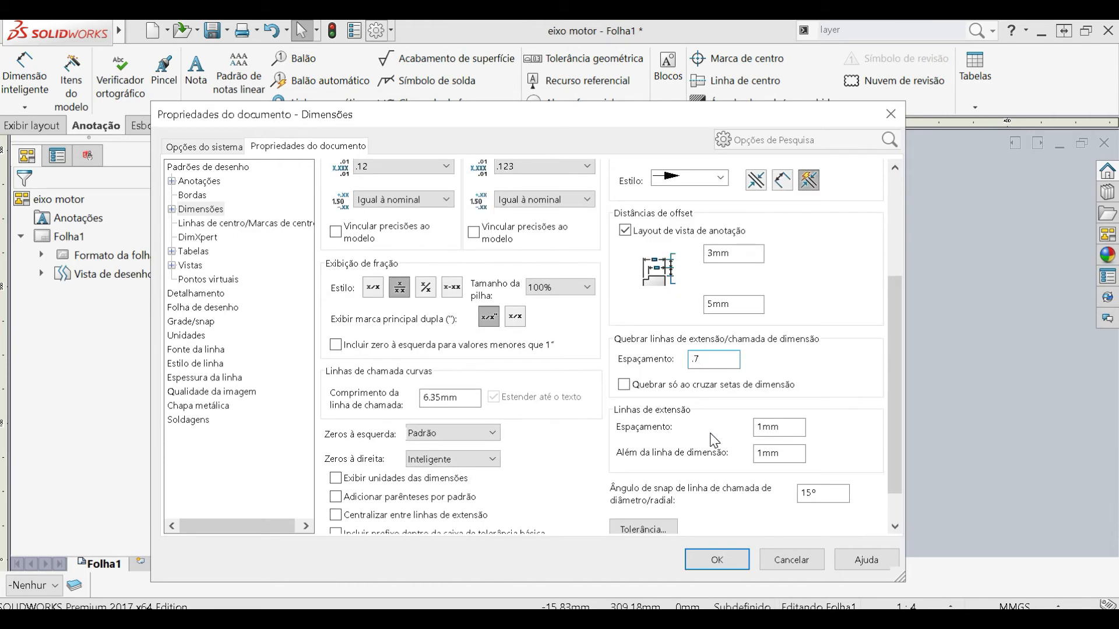
pyautogui.doubleClick(783, 391)
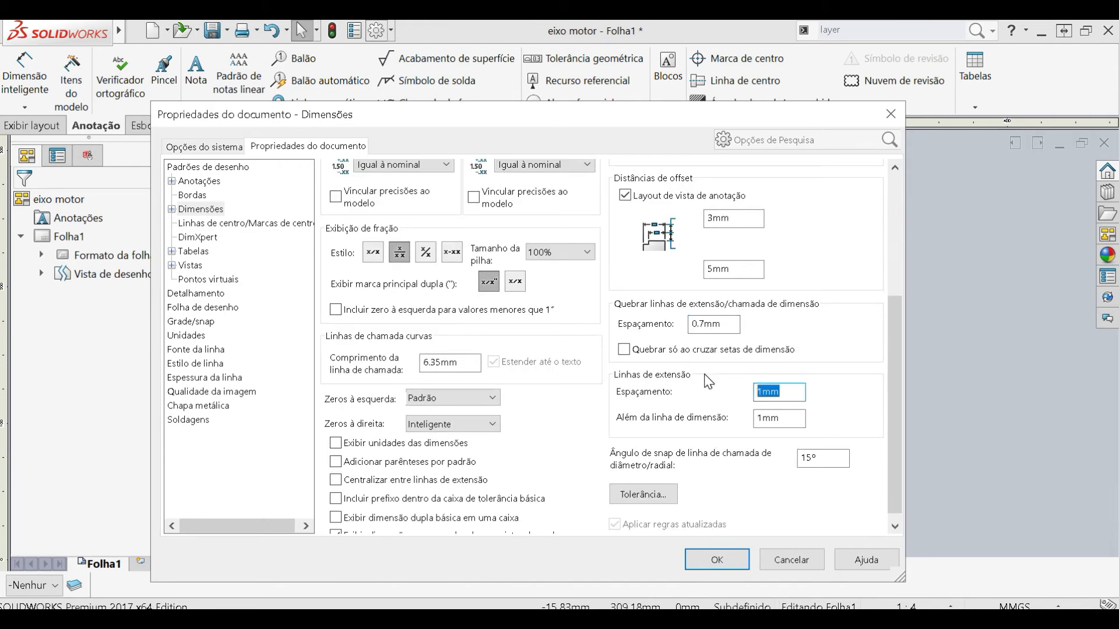
pyautogui.press('Tab')
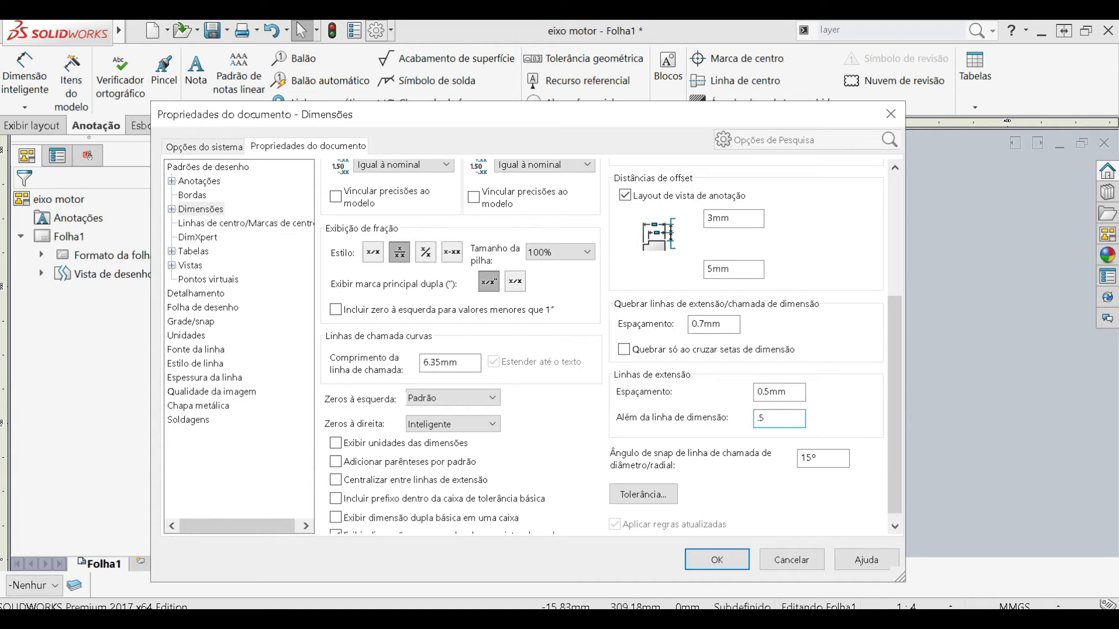
pyautogui.scroll(-1, 594, 371)
pyautogui.moveTo(471, 359); pyautogui.dragTo(403, 348)
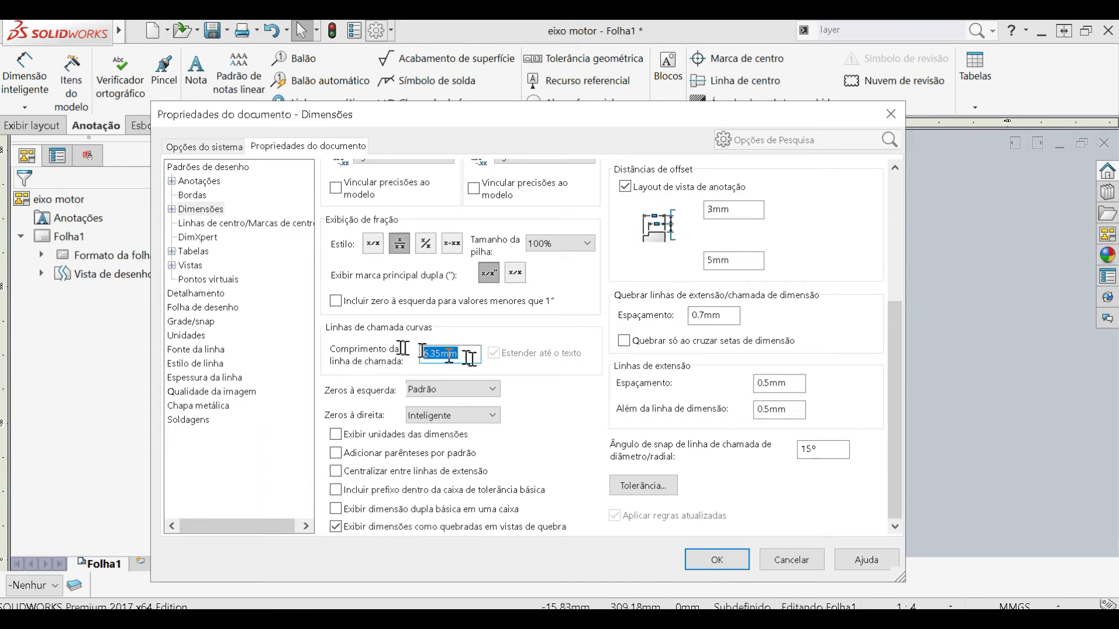
pyautogui.click(716, 559)
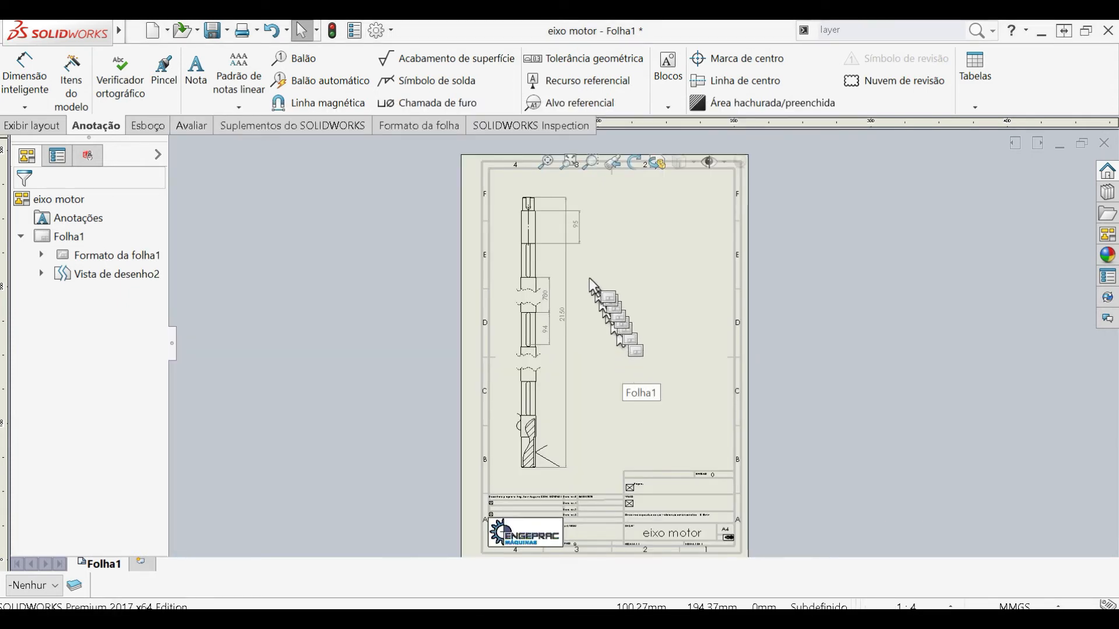
# - Set the document's dimension font height to 8 points and accept the properties
pyautogui.scroll(-5, 590, 279)
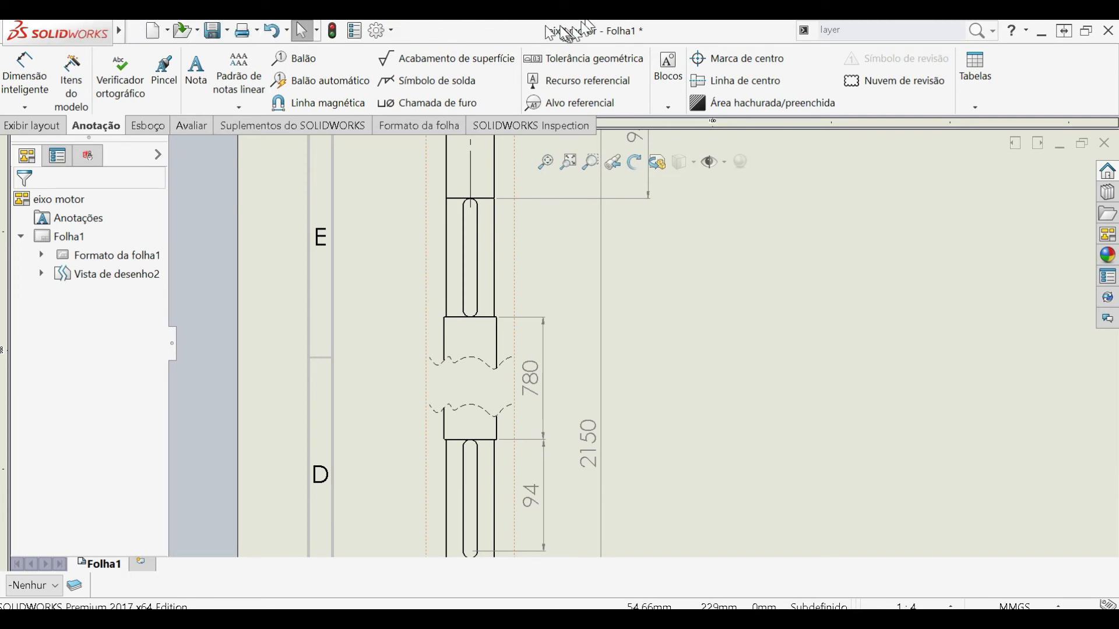
pyautogui.click(376, 30)
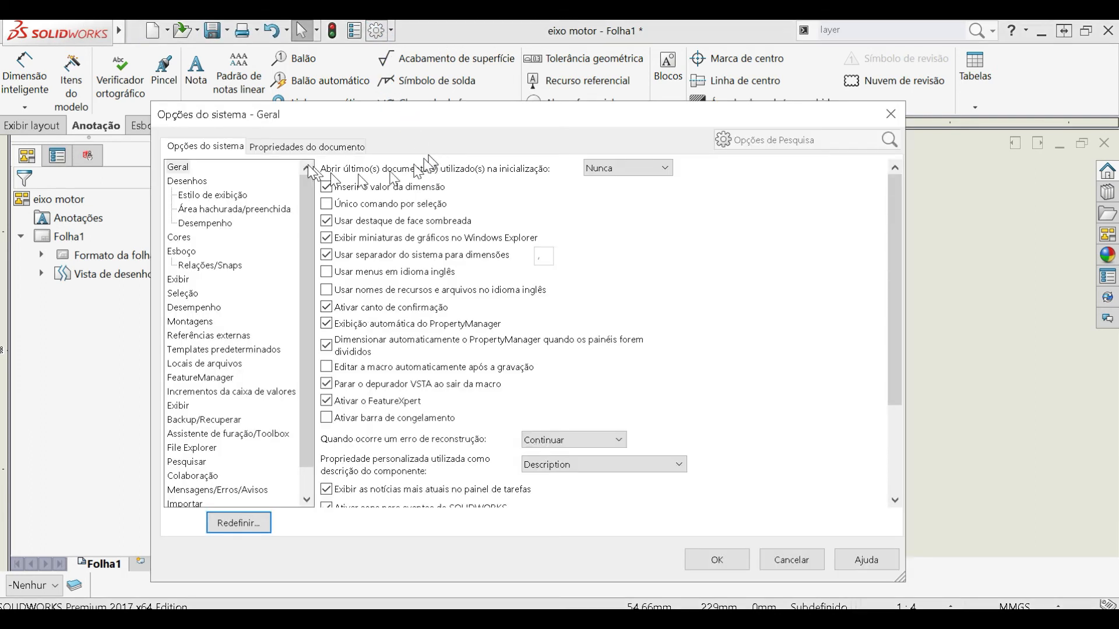
pyautogui.click(298, 146)
pyautogui.click(198, 208)
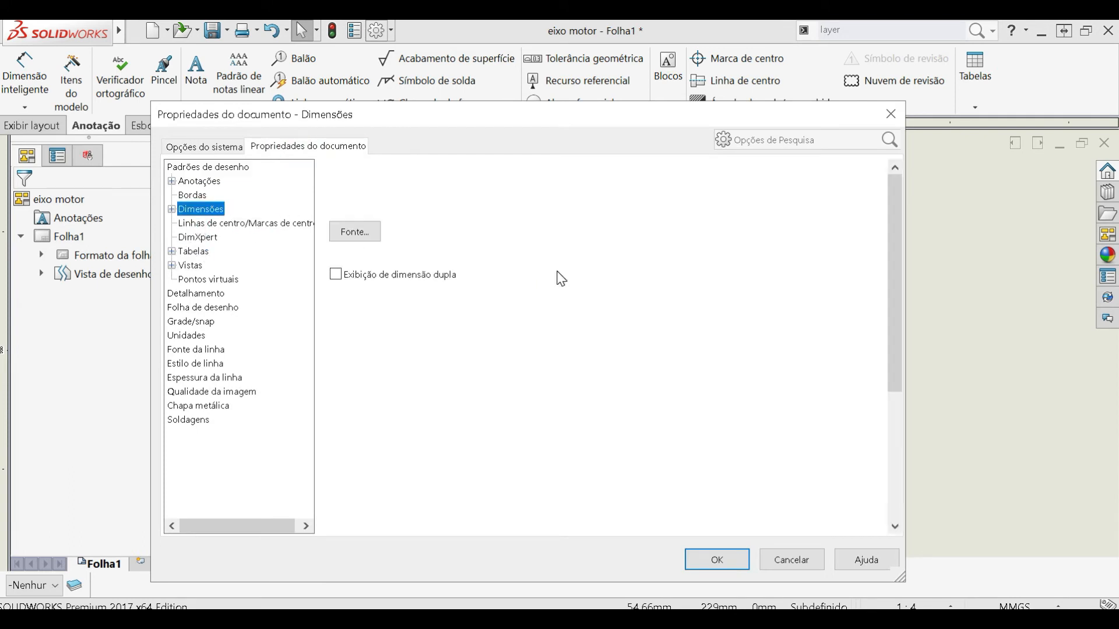
pyautogui.click(354, 231)
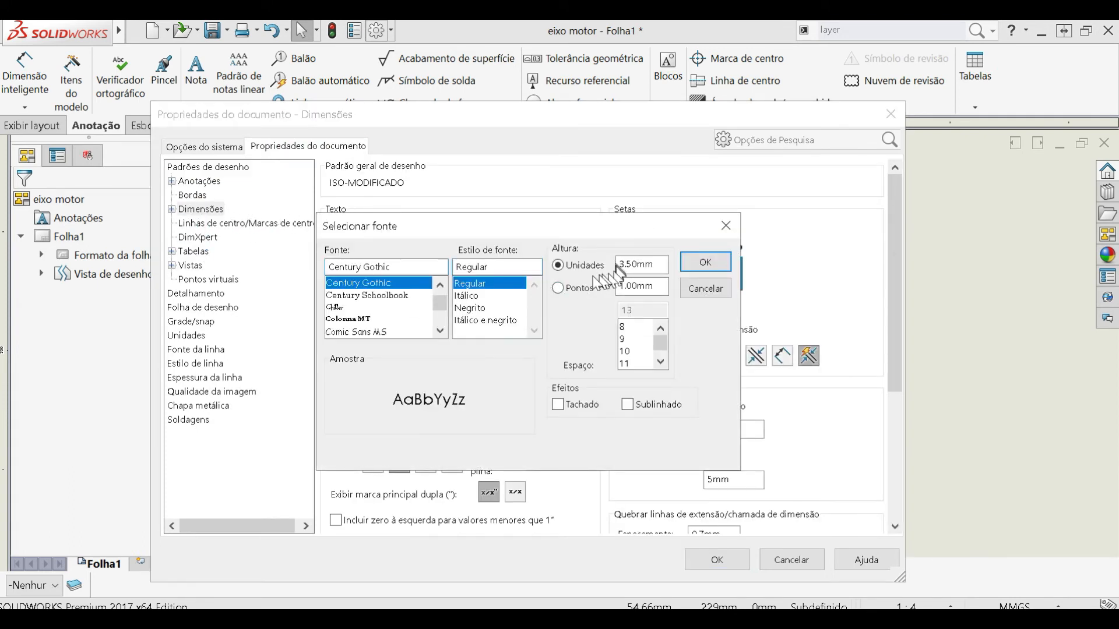
pyautogui.click(577, 288)
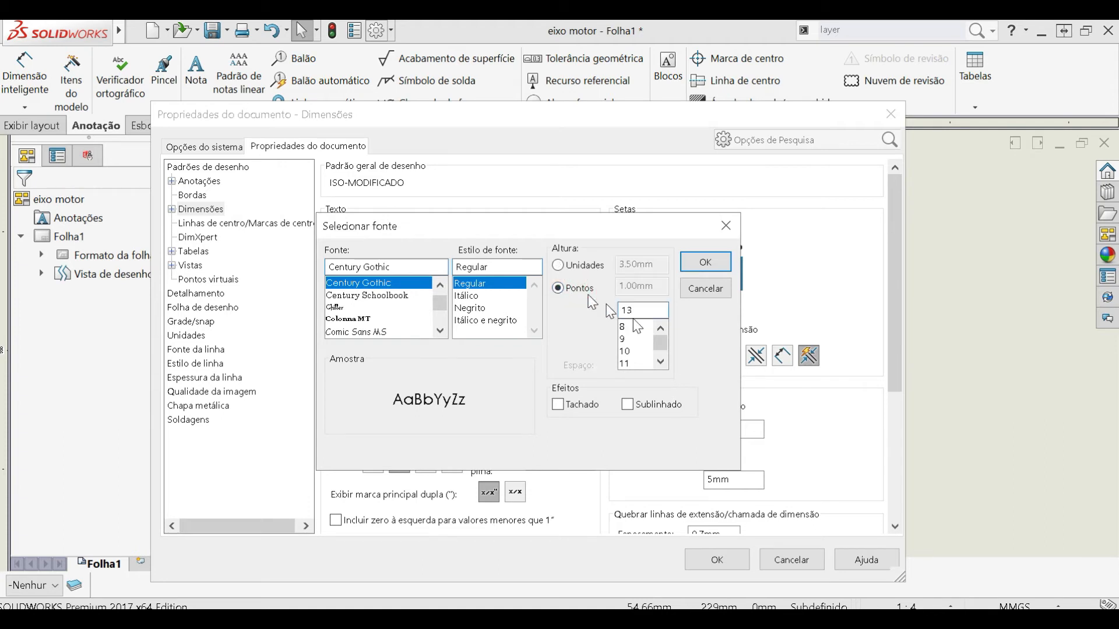
pyautogui.click(632, 326)
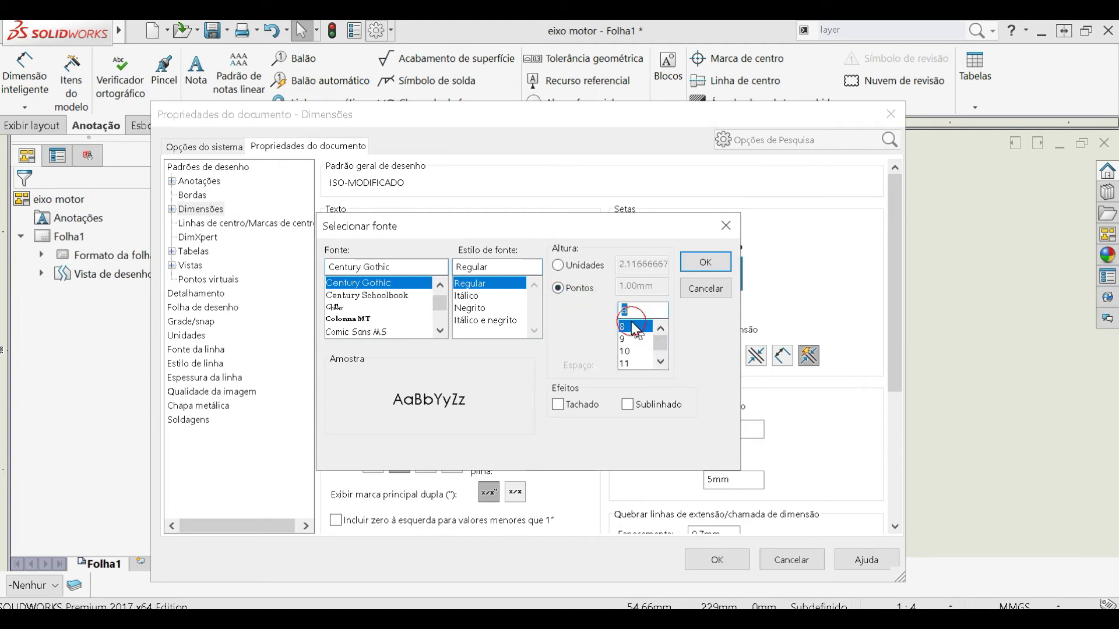
pyautogui.click(697, 263)
pyautogui.click(730, 561)
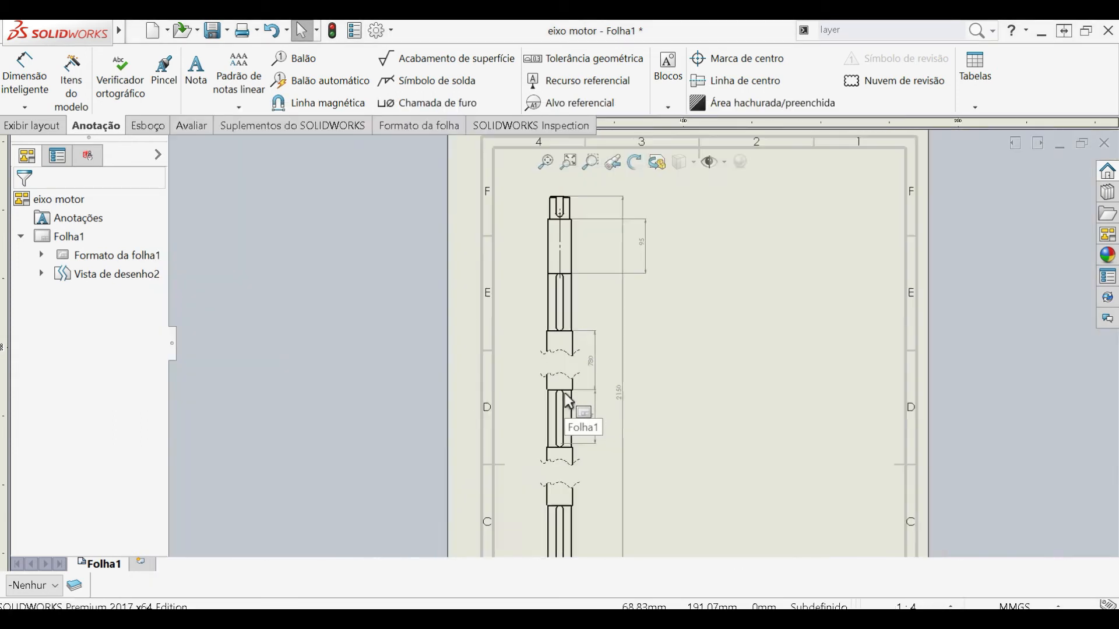
# - Select the 780 dimension and create a red layer named vermelho
pyautogui.scroll(-5, 574, 379)
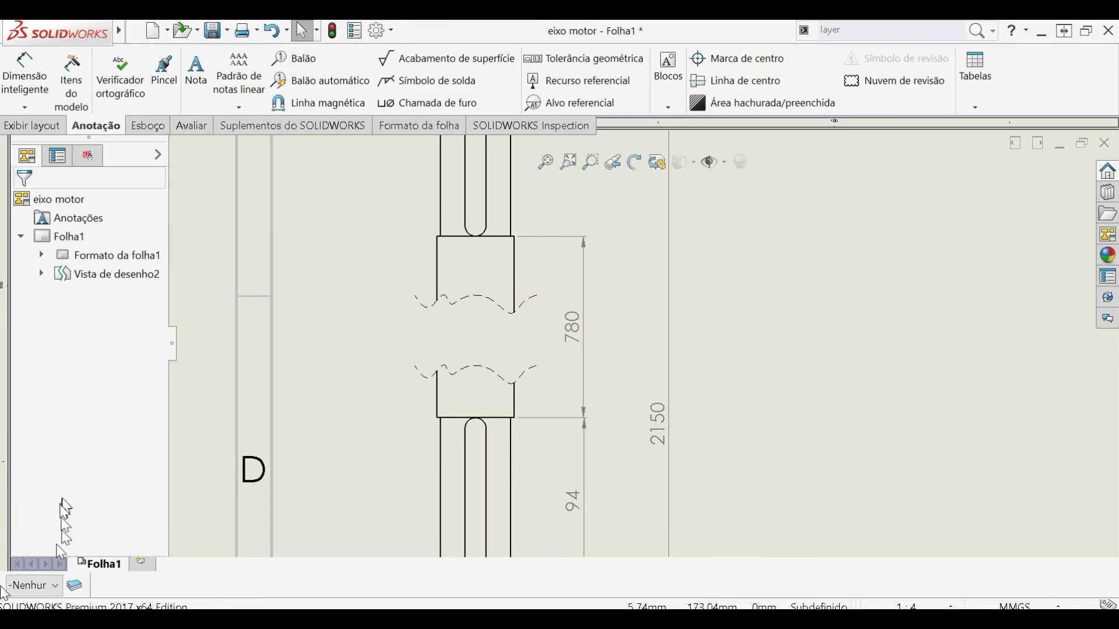
pyautogui.click(575, 329)
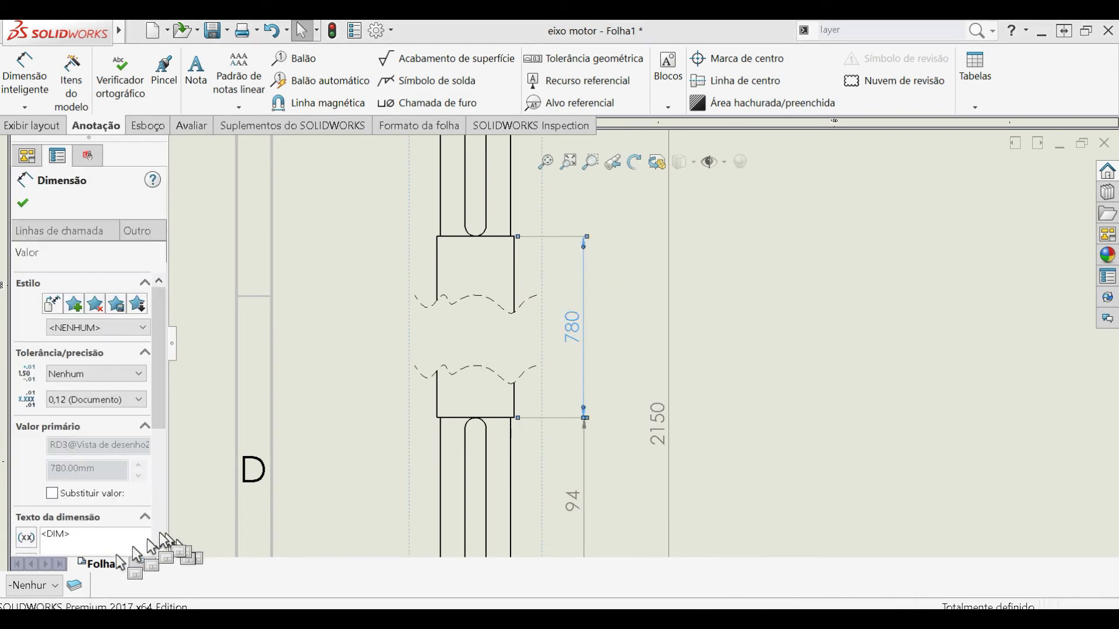
pyautogui.click(80, 585)
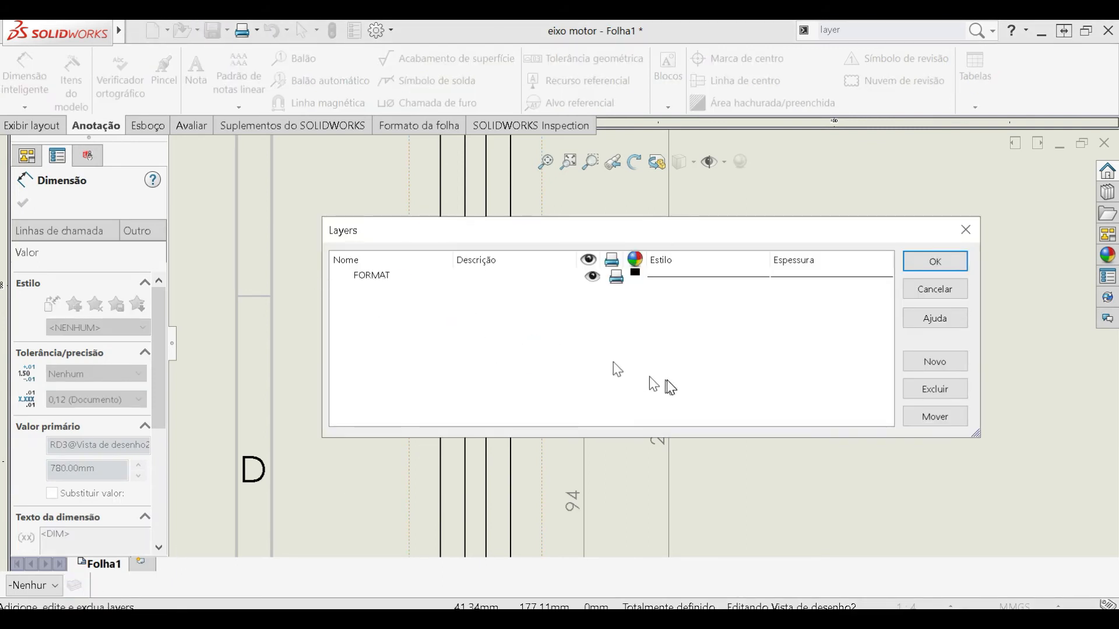
pyautogui.click(915, 367)
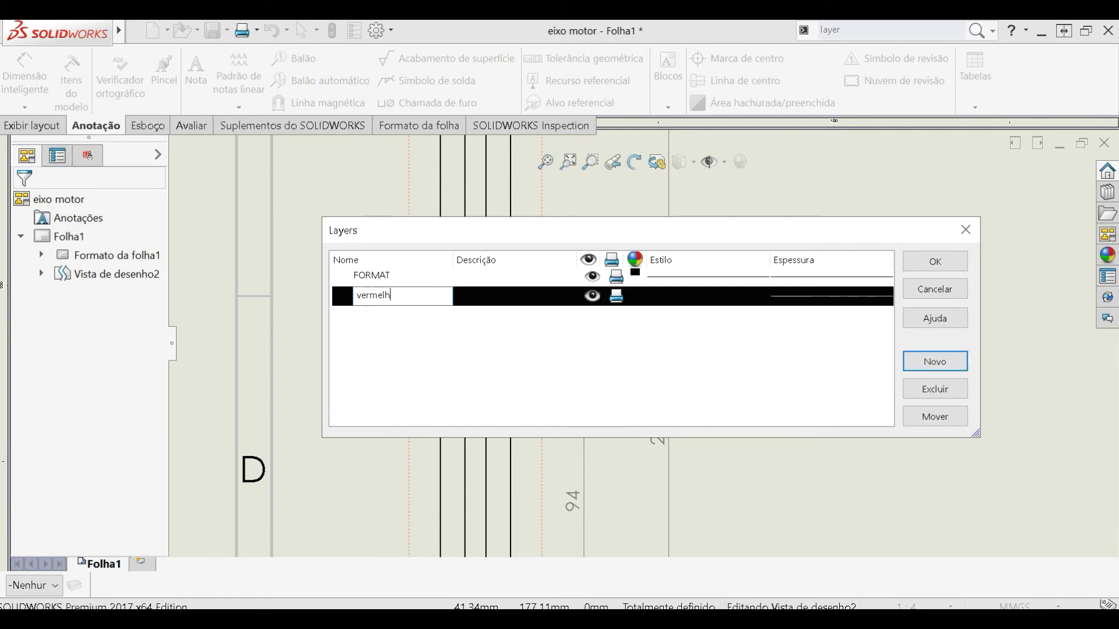
pyautogui.click(635, 298)
pyautogui.click(568, 255)
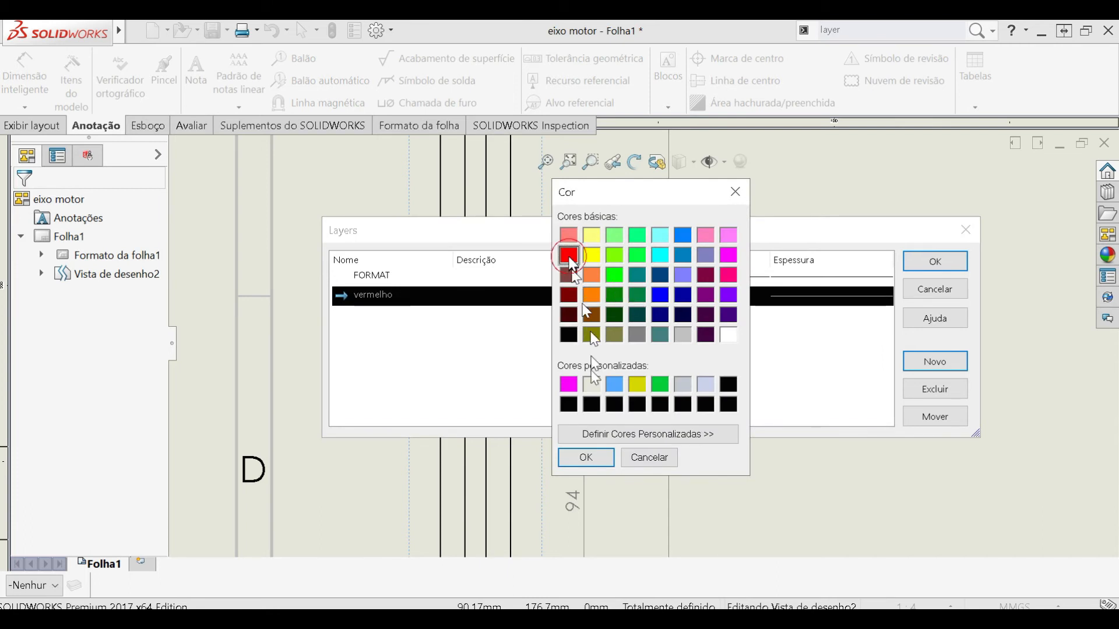
pyautogui.click(587, 457)
pyautogui.click(935, 262)
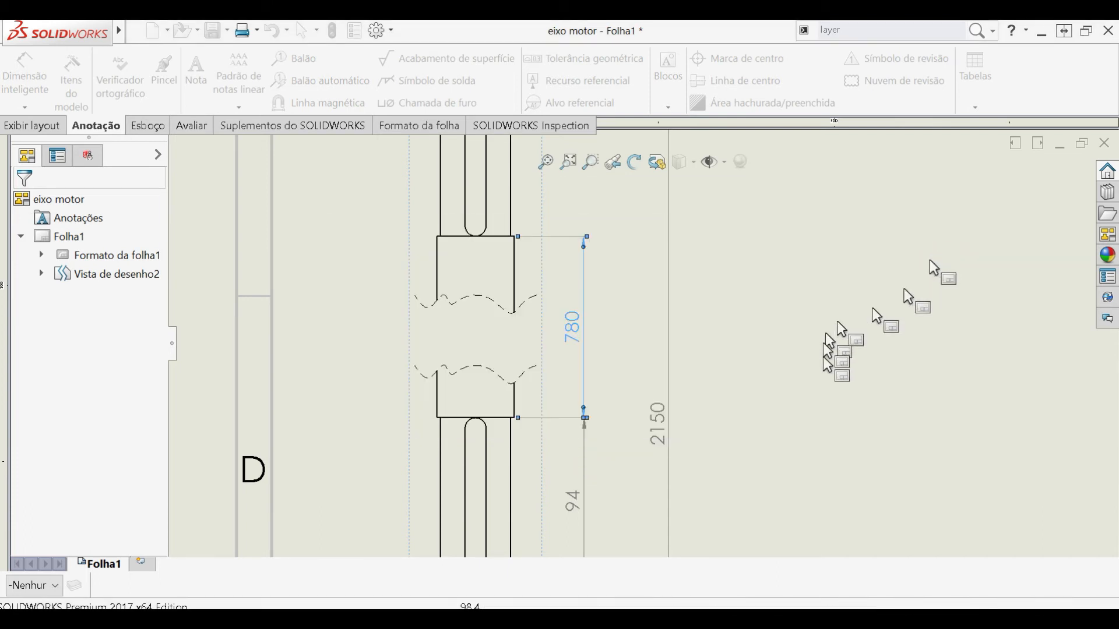
# - Assign the selected 780 dimension to the vermelho layer and deselect it
pyautogui.click(54, 586)
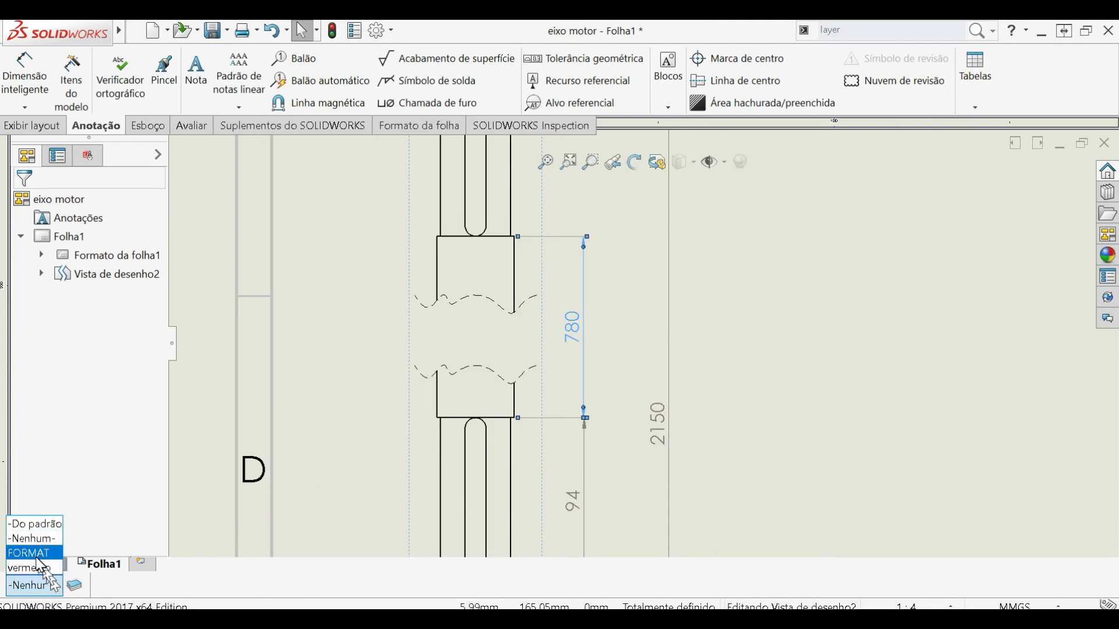
pyautogui.click(43, 568)
pyautogui.click(724, 380)
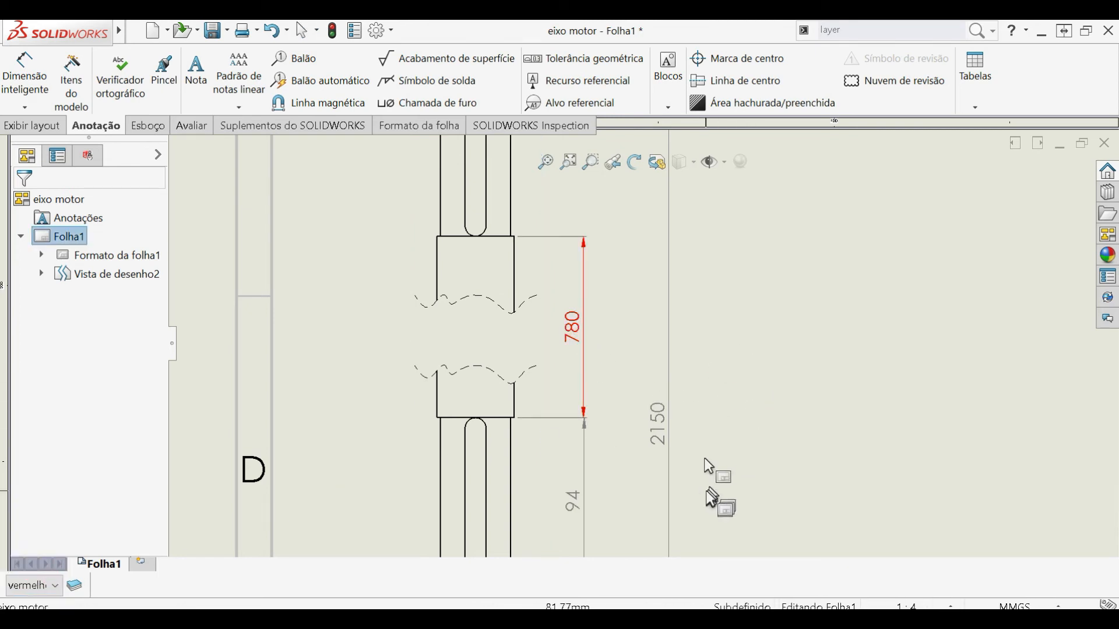
pyautogui.scroll(4, 705, 452)
pyautogui.scroll(3, 705, 452)
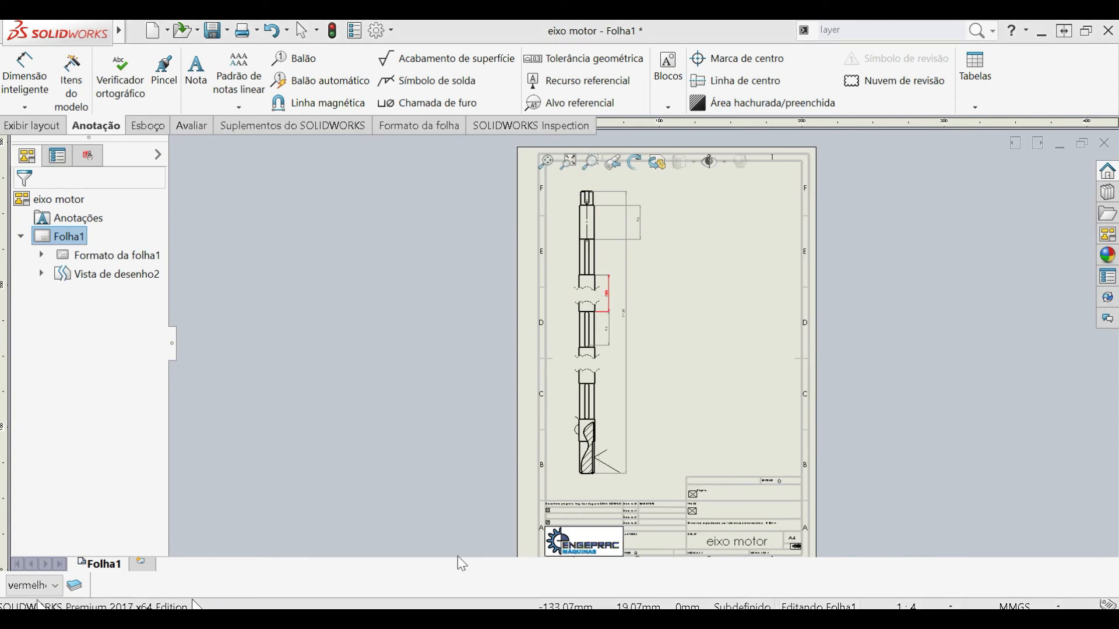
# - Set the tolerance type of the 780 dimension to Bilateral
pyautogui.scroll(-5, 649, 310)
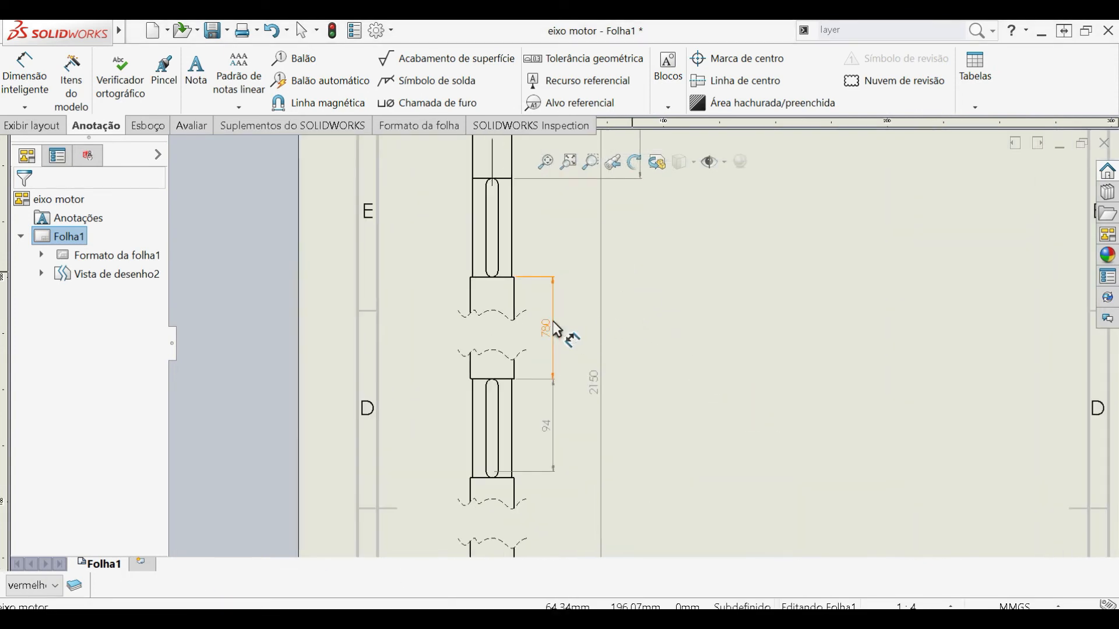
pyautogui.click(557, 329)
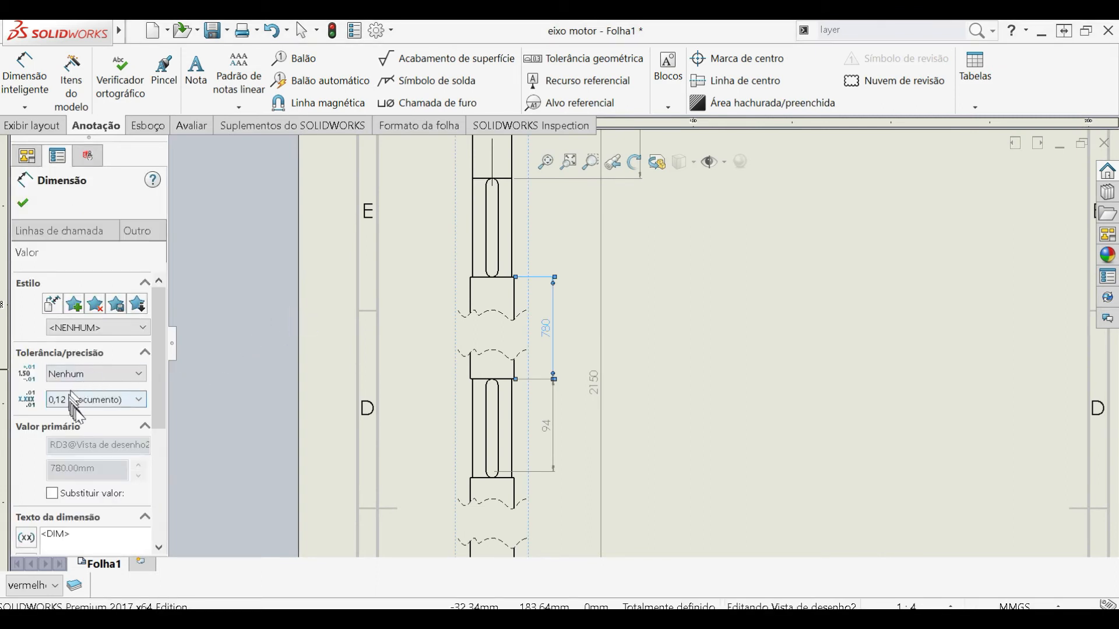
pyautogui.click(105, 375)
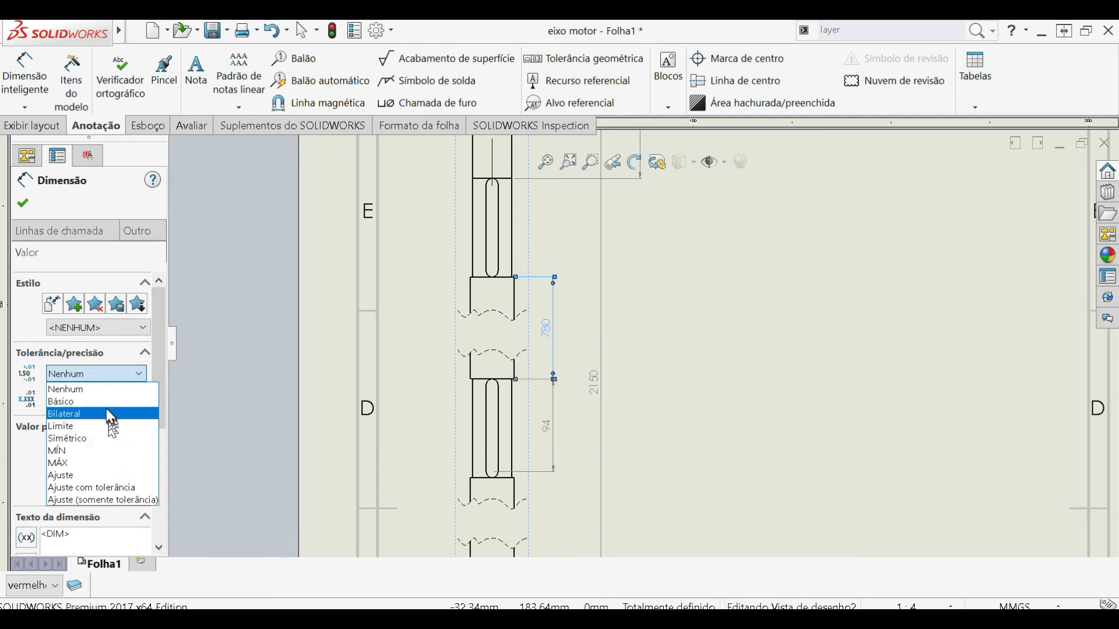
pyautogui.click(103, 414)
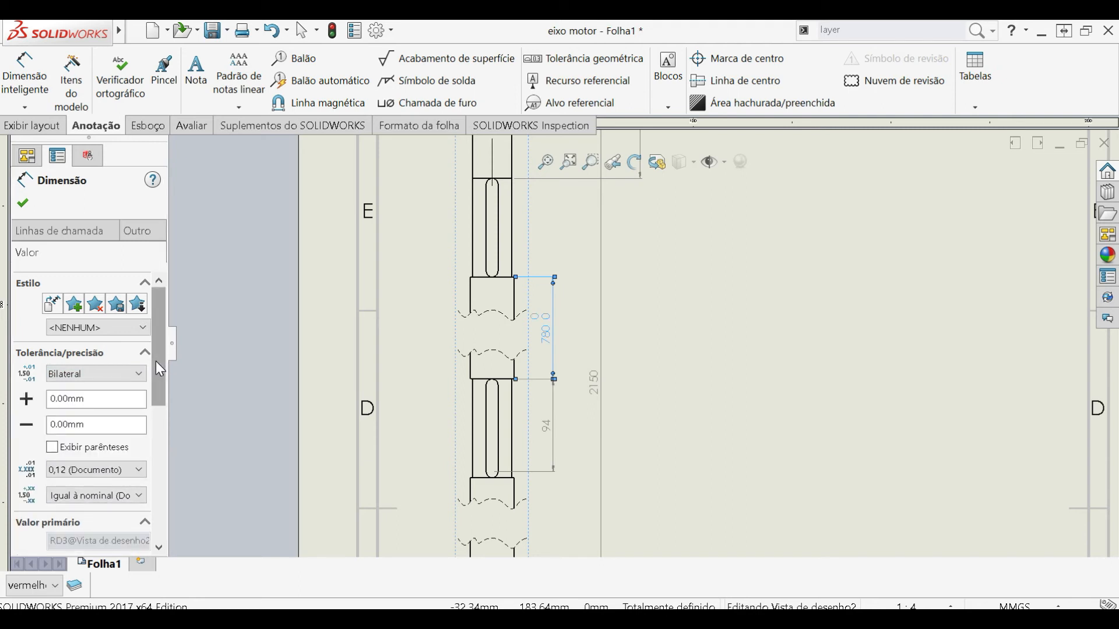
# - Set the 780 dimension's bilateral tolerance deviations to +0.10 mm and -0.05 mm
pyautogui.scroll(-1, 156, 362)
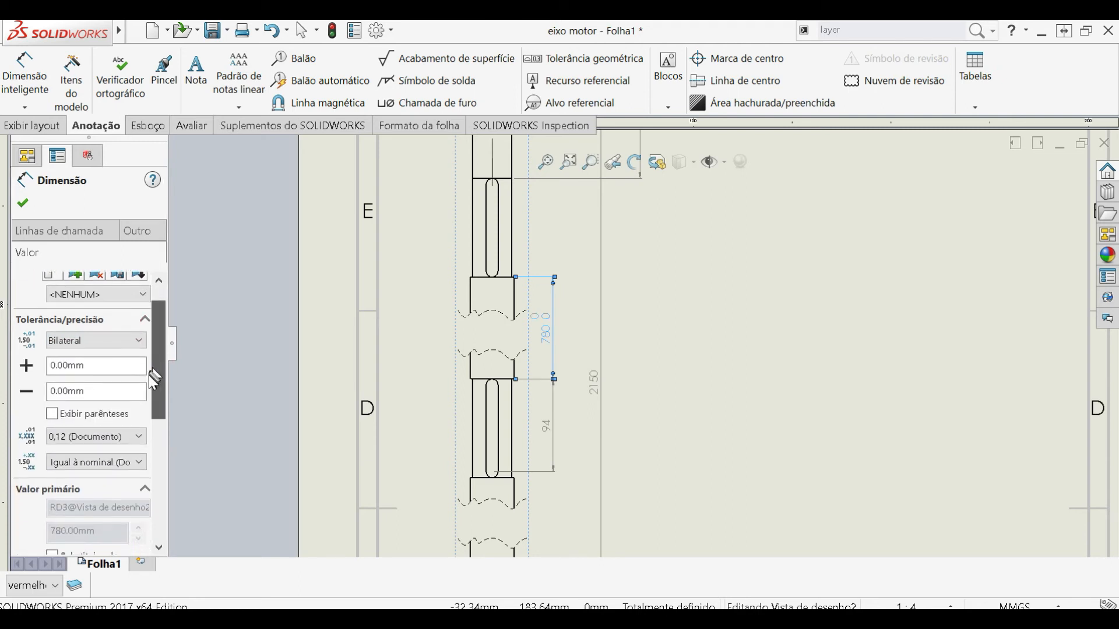
pyautogui.click(101, 365)
pyautogui.click(107, 390)
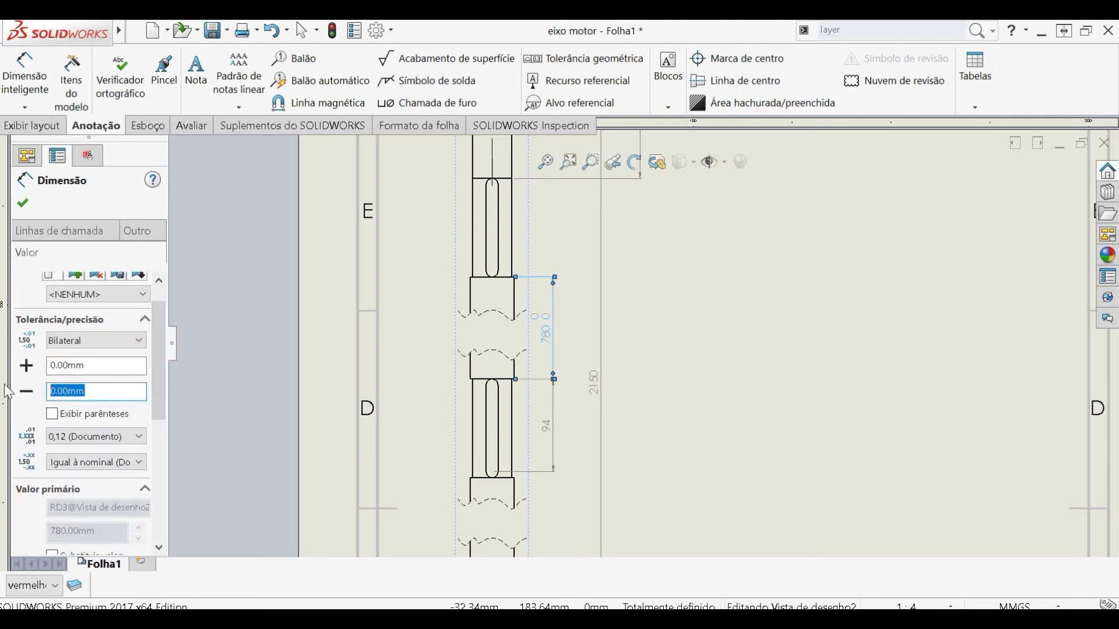
pyautogui.click(71, 365)
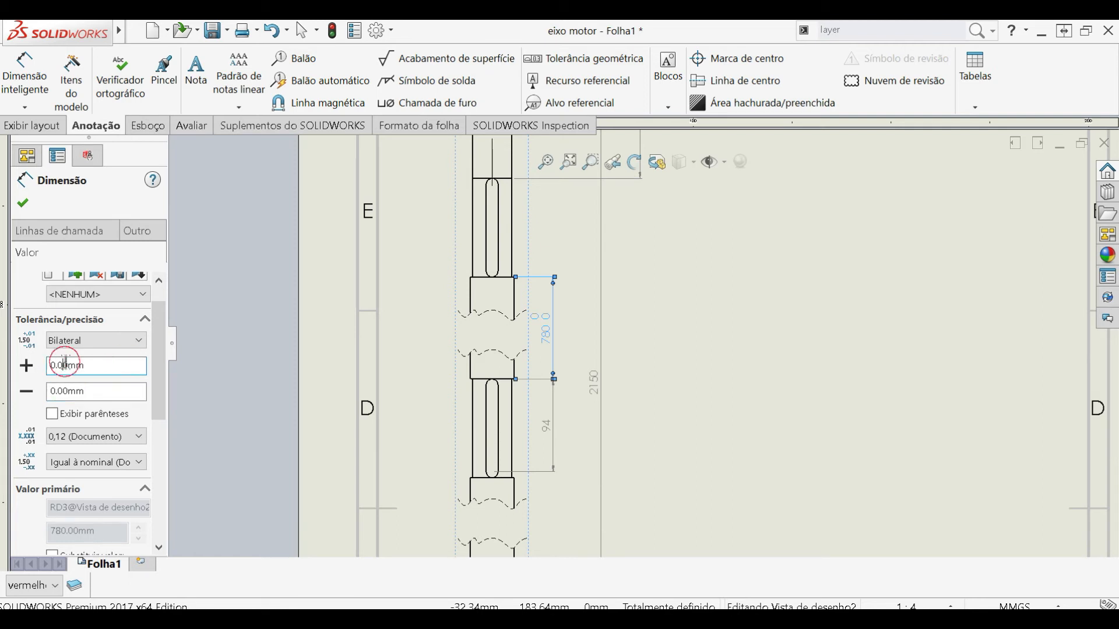
pyautogui.write('1')
pyautogui.click(67, 393)
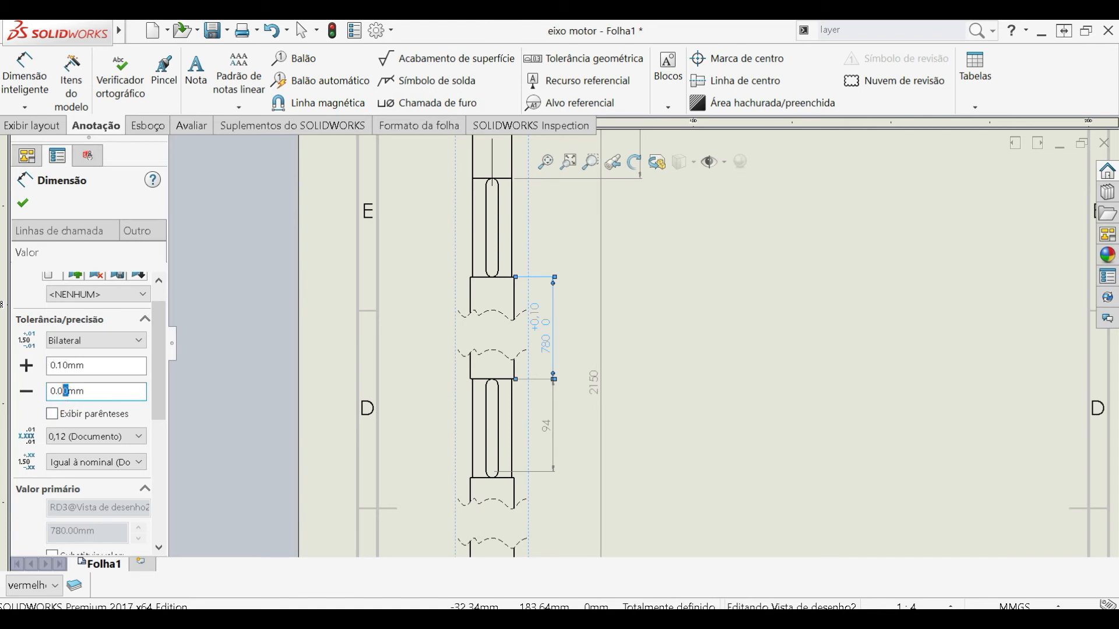
pyautogui.write('5')
pyautogui.click(105, 366)
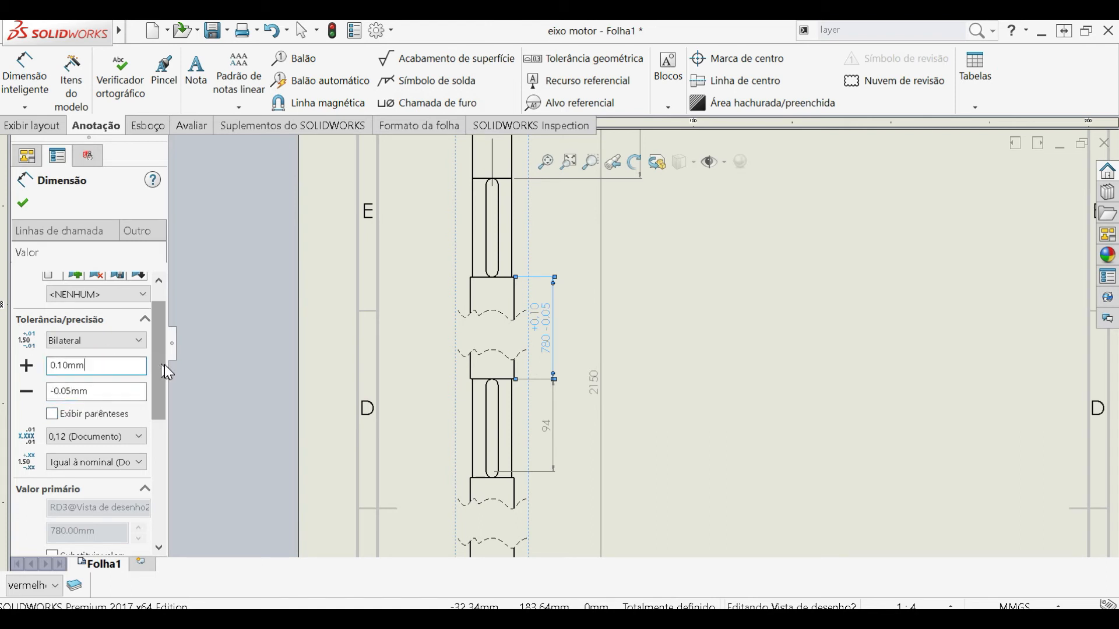
# - Try the Limite tolerance type on the 780 dimension and inspect its text up close
pyautogui.click(143, 341)
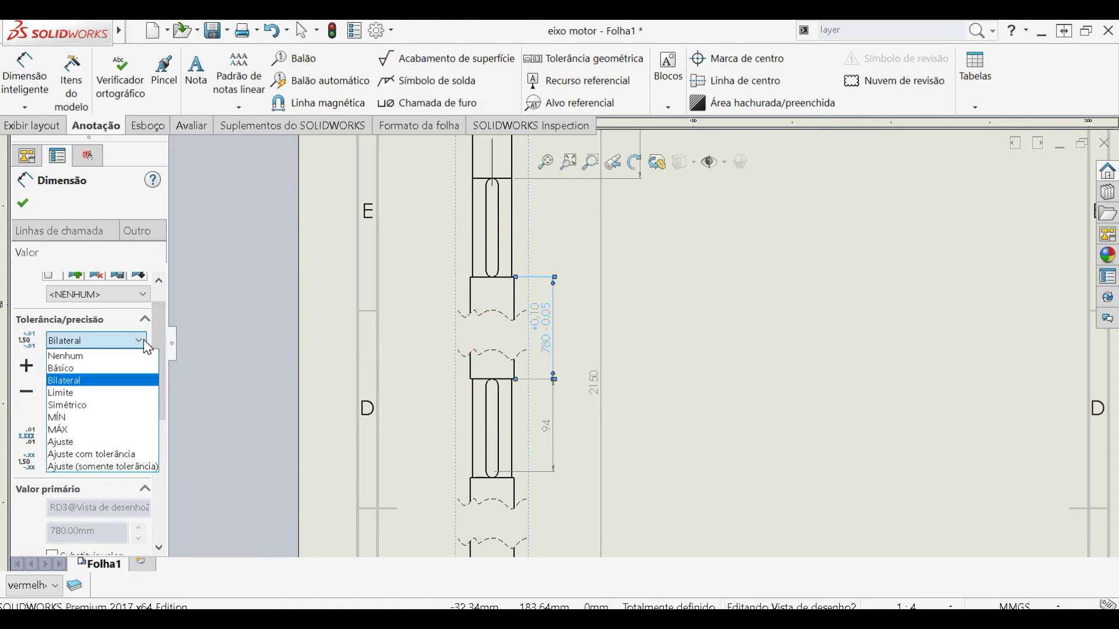
pyautogui.click(95, 393)
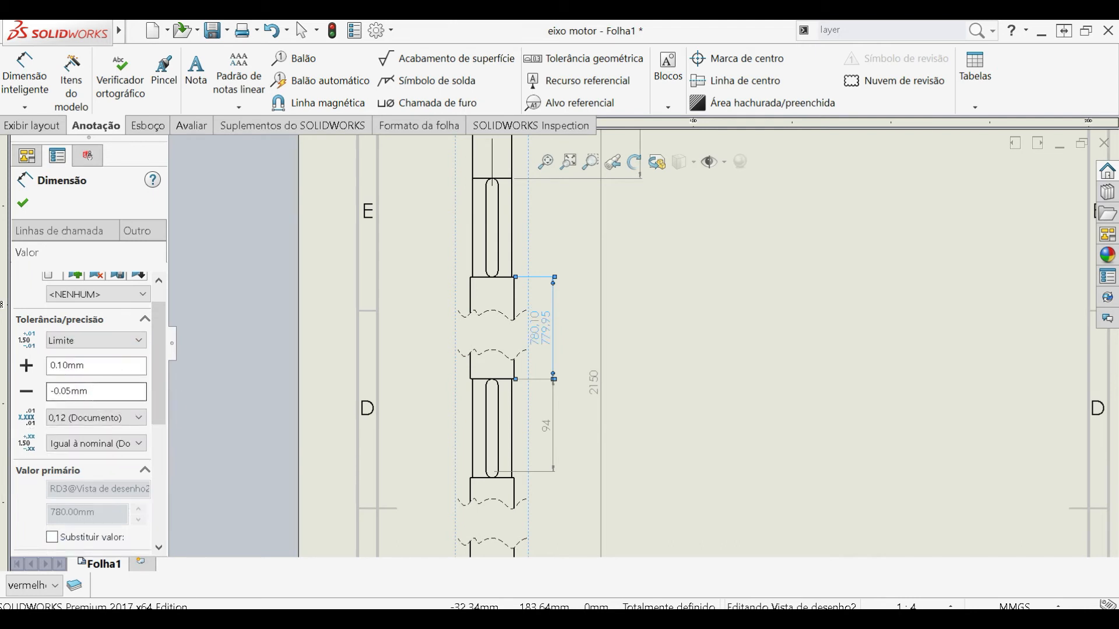
pyautogui.scroll(-1, 549, 348)
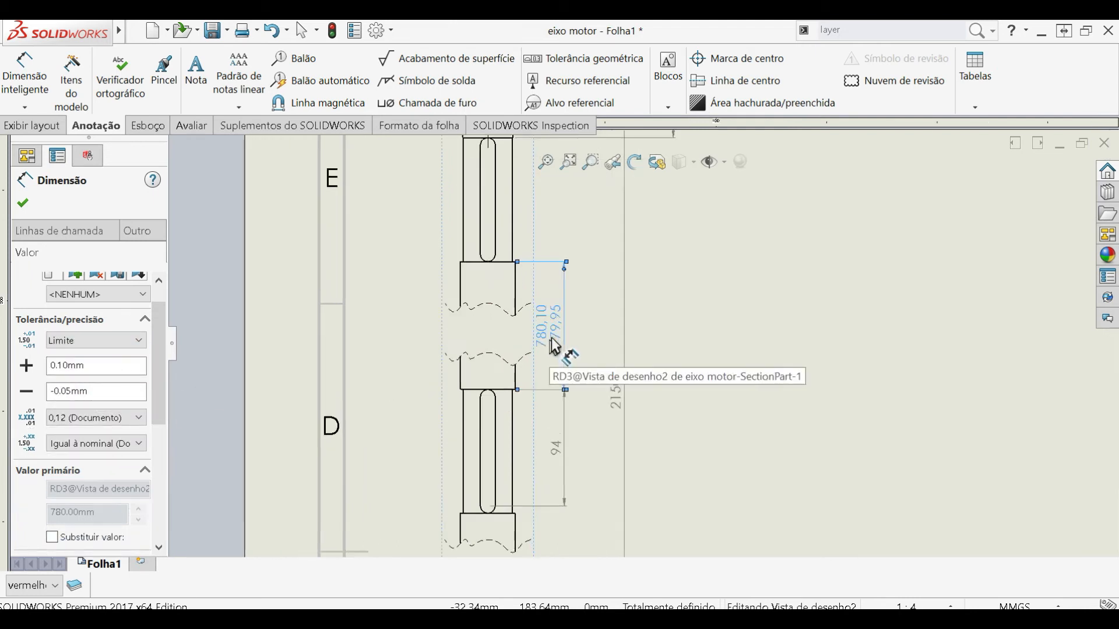
pyautogui.scroll(-2, 554, 347)
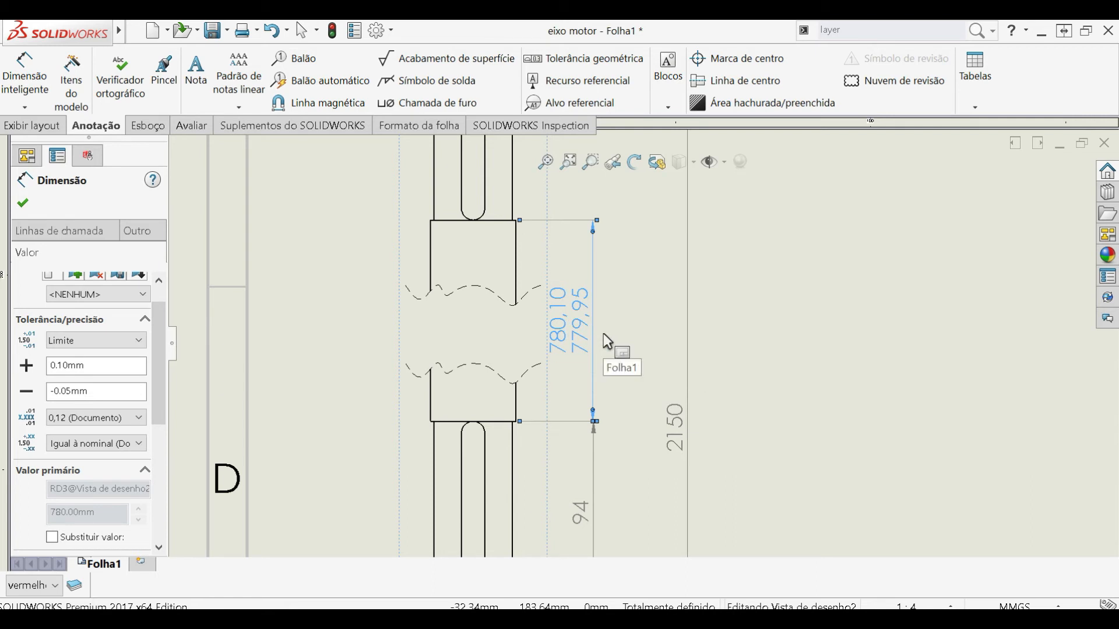
# - Try the Simétrico and MÍN tolerance types on the 780 dimension
pyautogui.click(119, 344)
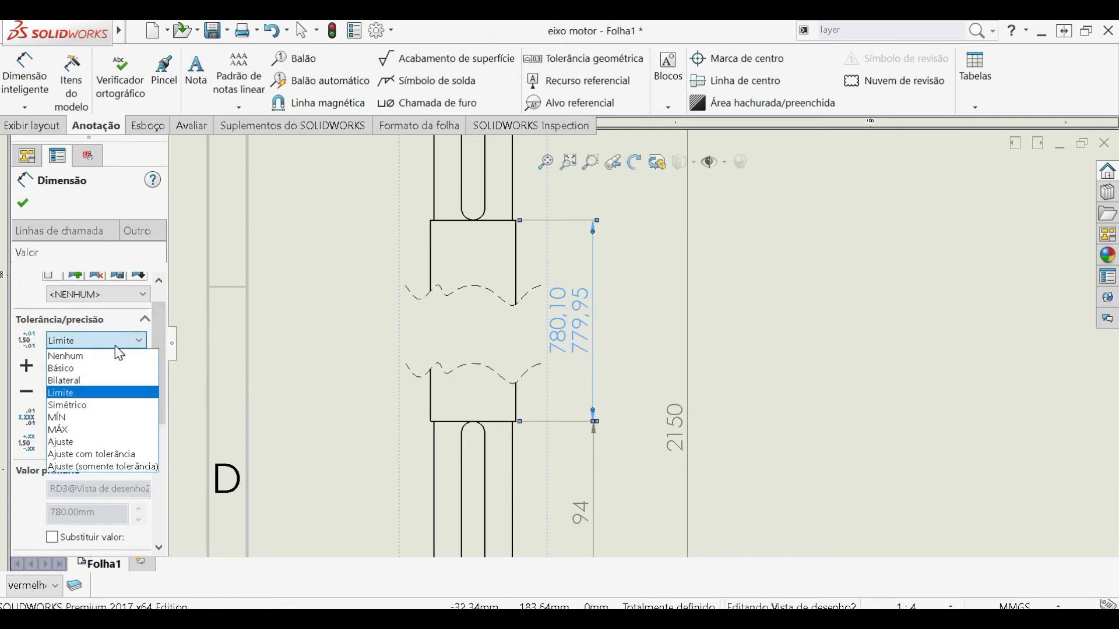
pyautogui.click(117, 405)
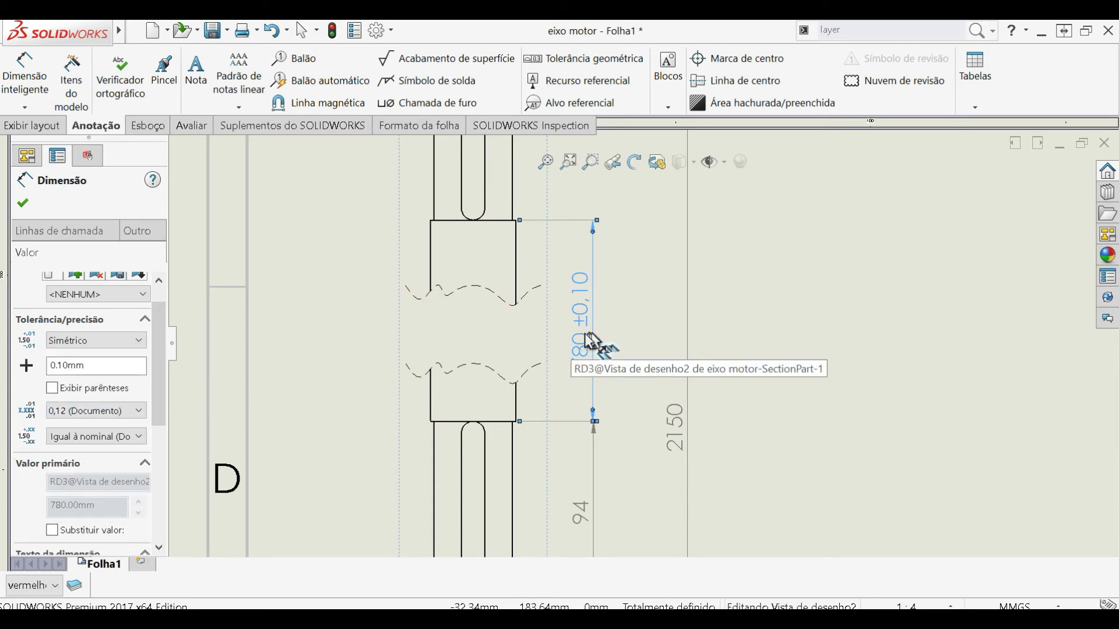
pyautogui.click(125, 347)
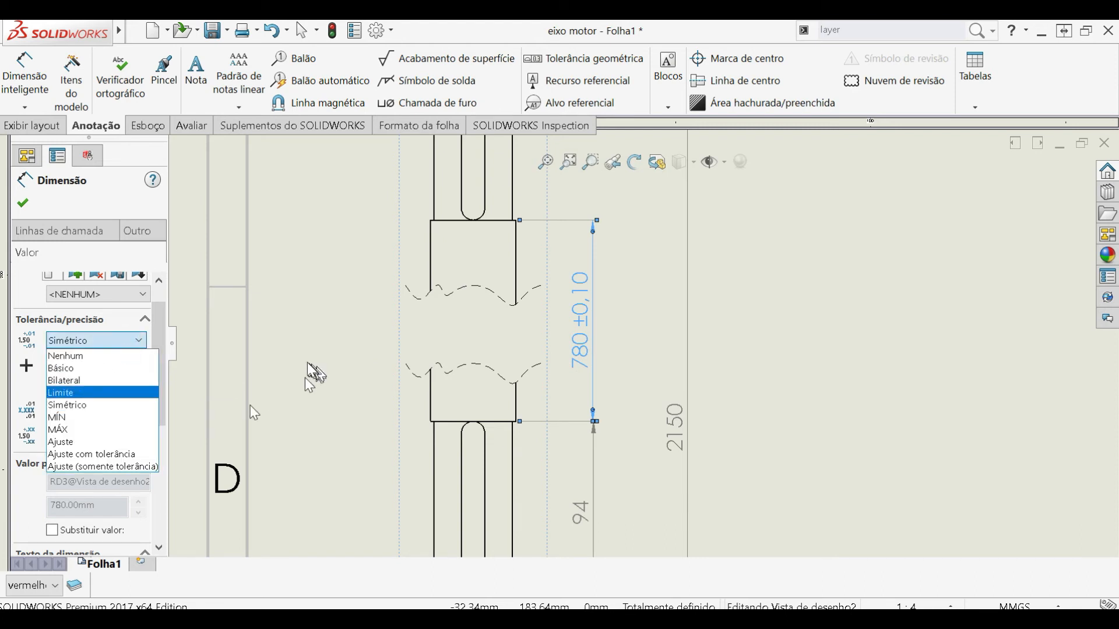
pyautogui.click(107, 416)
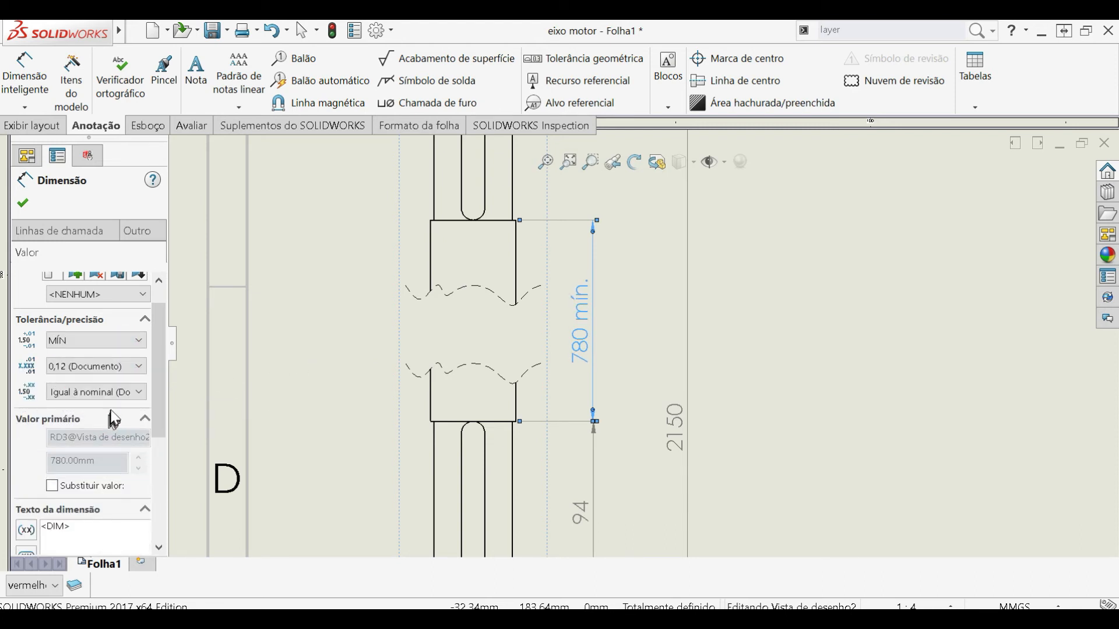
# - Try the Ajuste tolerance type on the 780 dimension and check its hole and shaft fit options
pyautogui.click(106, 342)
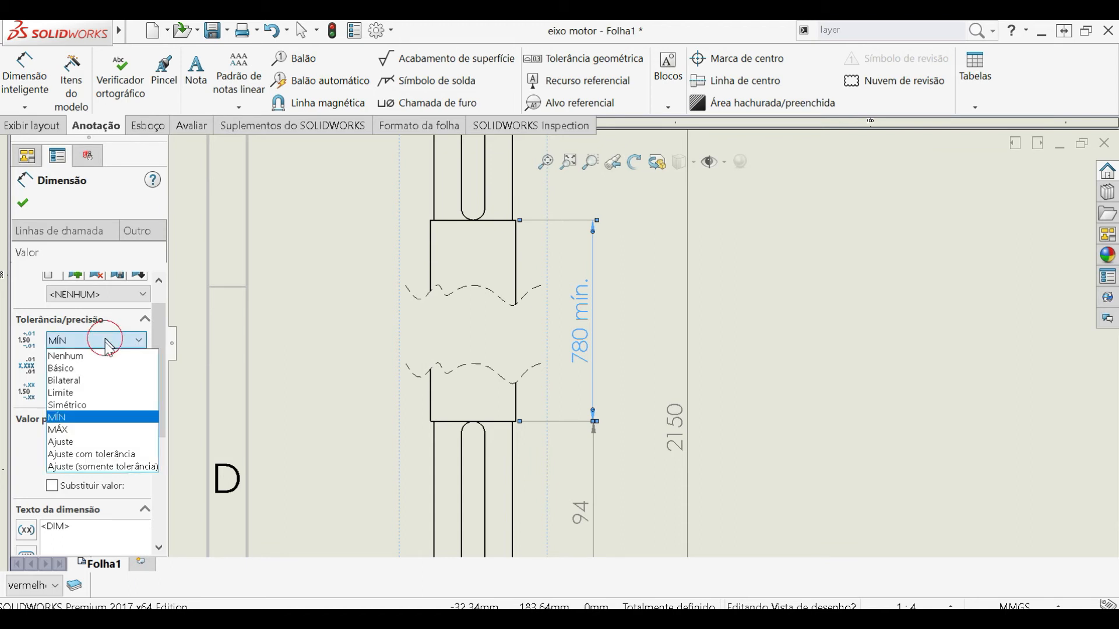
pyautogui.click(92, 441)
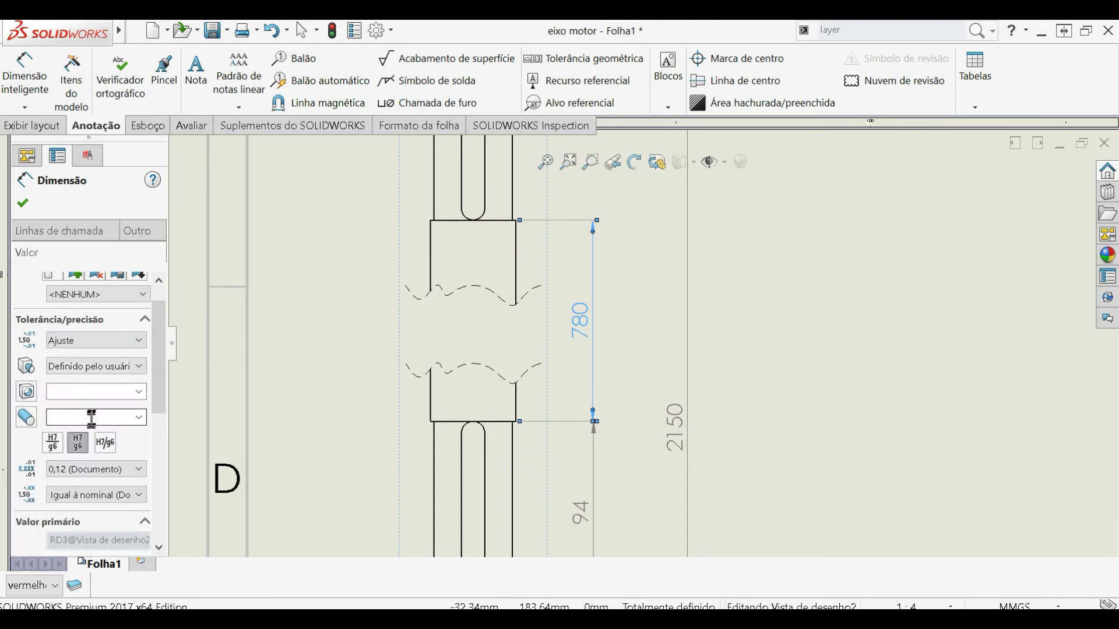
pyautogui.click(122, 392)
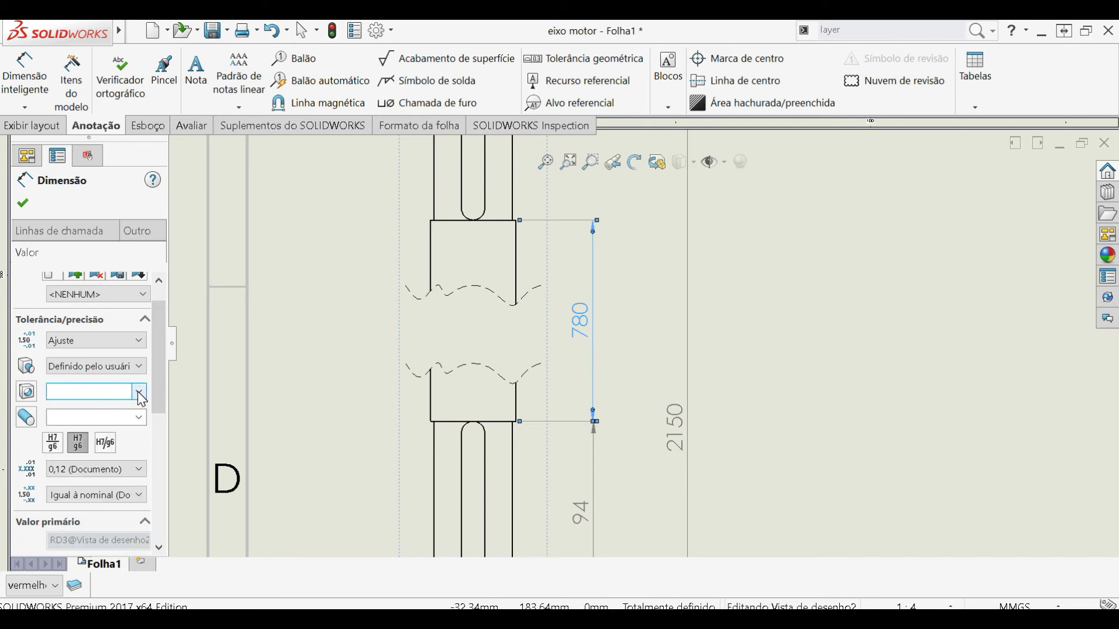
pyautogui.click(135, 394)
pyautogui.moveTo(139, 418)
pyautogui.mouseDown()
pyautogui.moveTo(132, 517)
pyautogui.moveTo(135, 406)
pyautogui.mouseUp()
pyautogui.click(136, 386)
pyautogui.click(112, 367)
pyautogui.click(117, 366)
# - Return the 780 dimension to a Bilateral tolerance with deviations of +0.025 mm and -0.025 mm
pyautogui.click(114, 345)
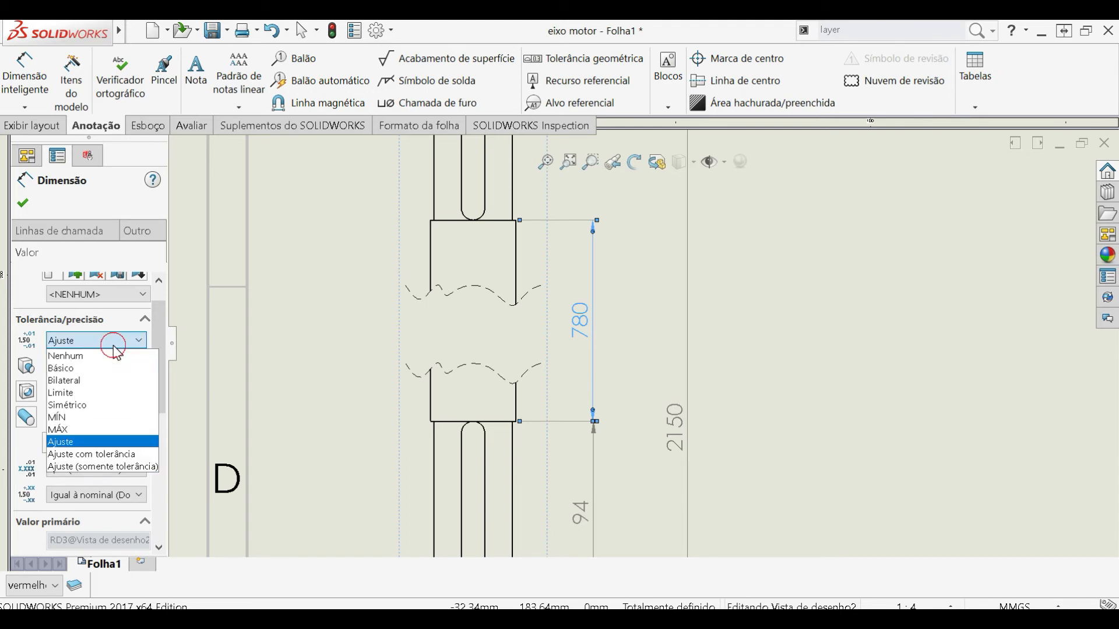
pyautogui.click(115, 405)
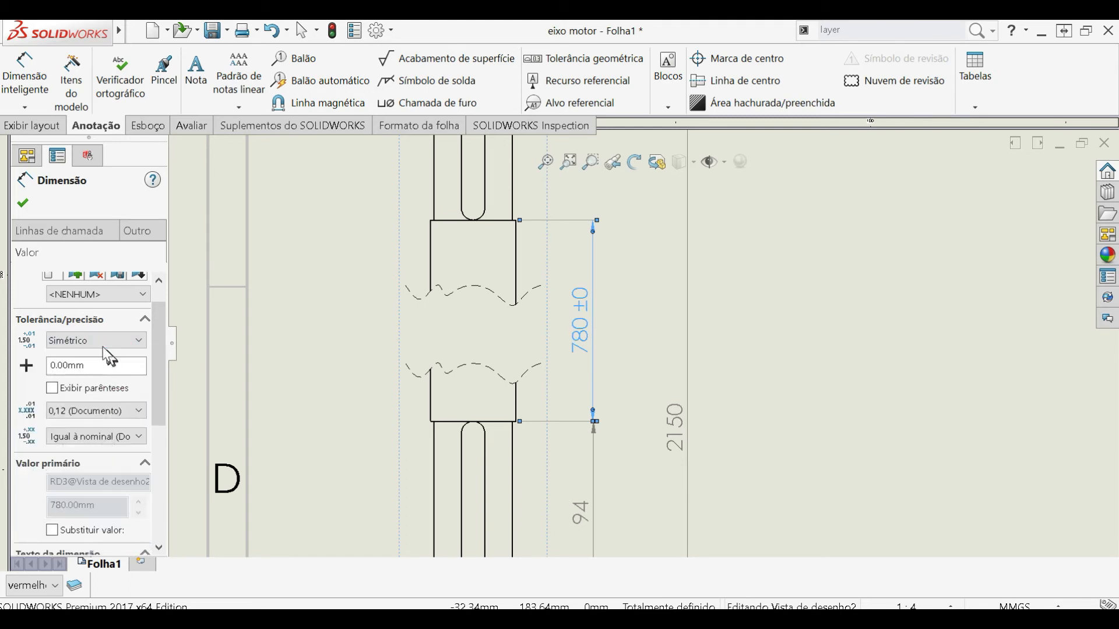
pyautogui.click(95, 340)
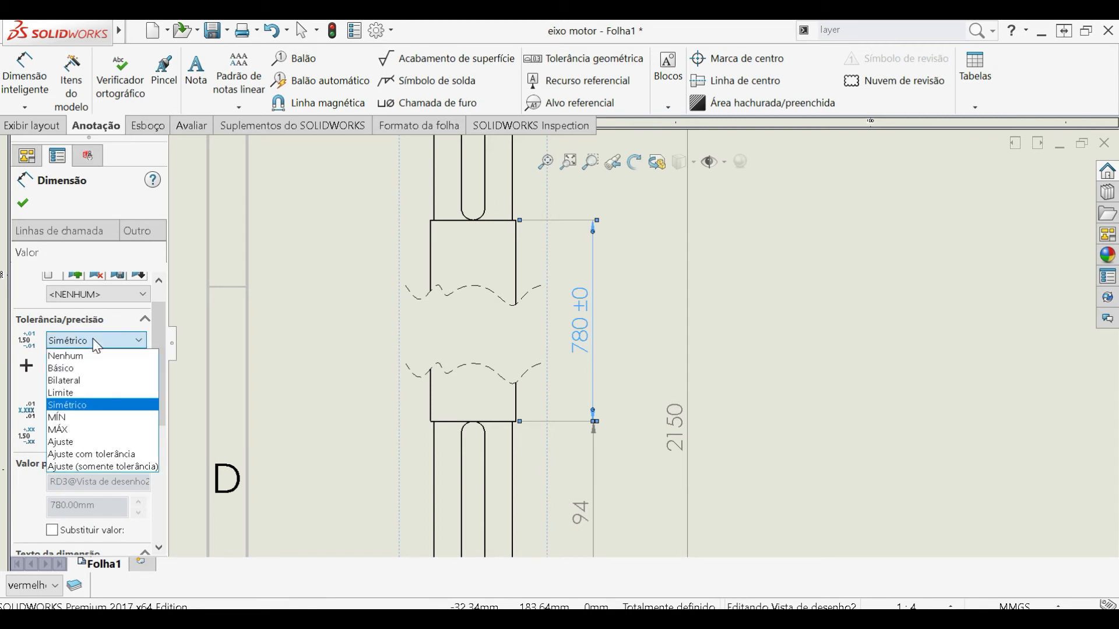
pyautogui.click(95, 380)
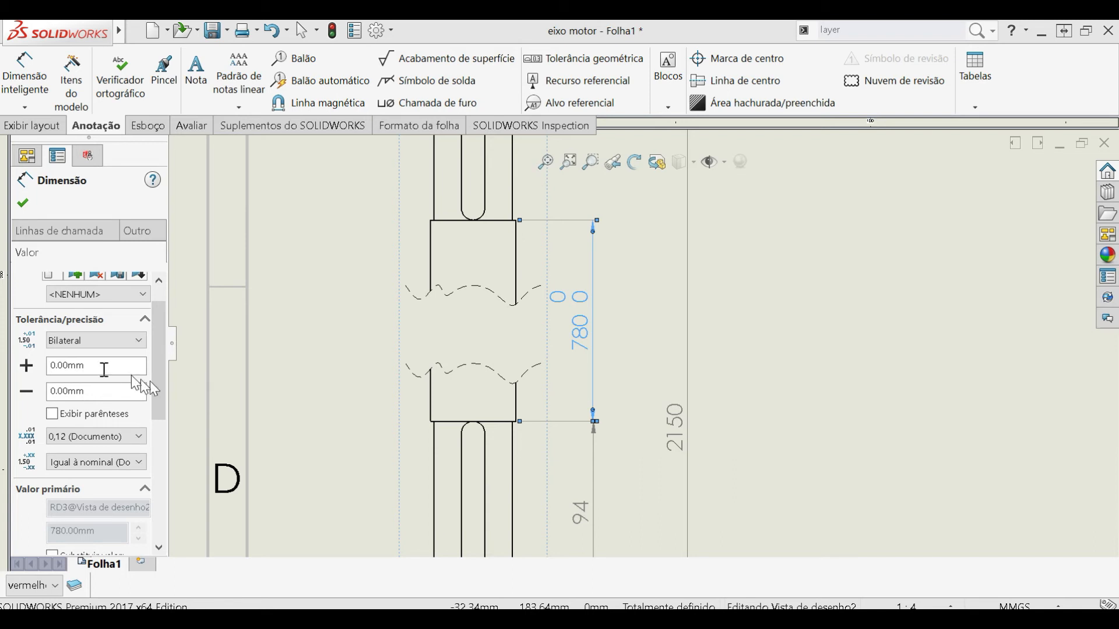
pyautogui.moveTo(111, 365); pyautogui.dragTo(32, 365)
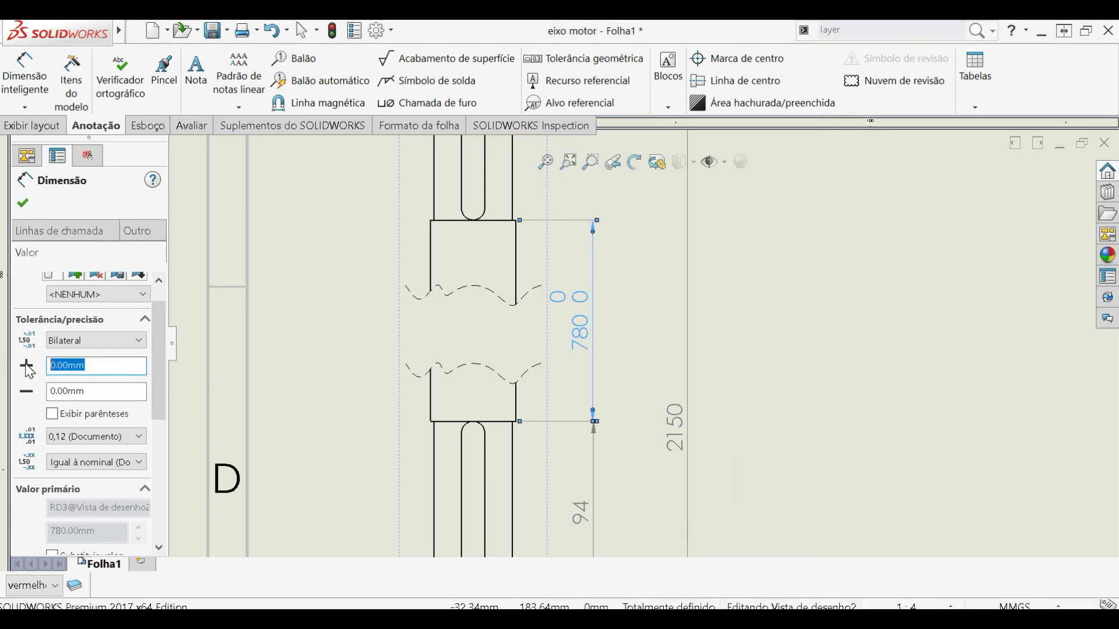
pyautogui.moveTo(94, 390); pyautogui.dragTo(27, 401)
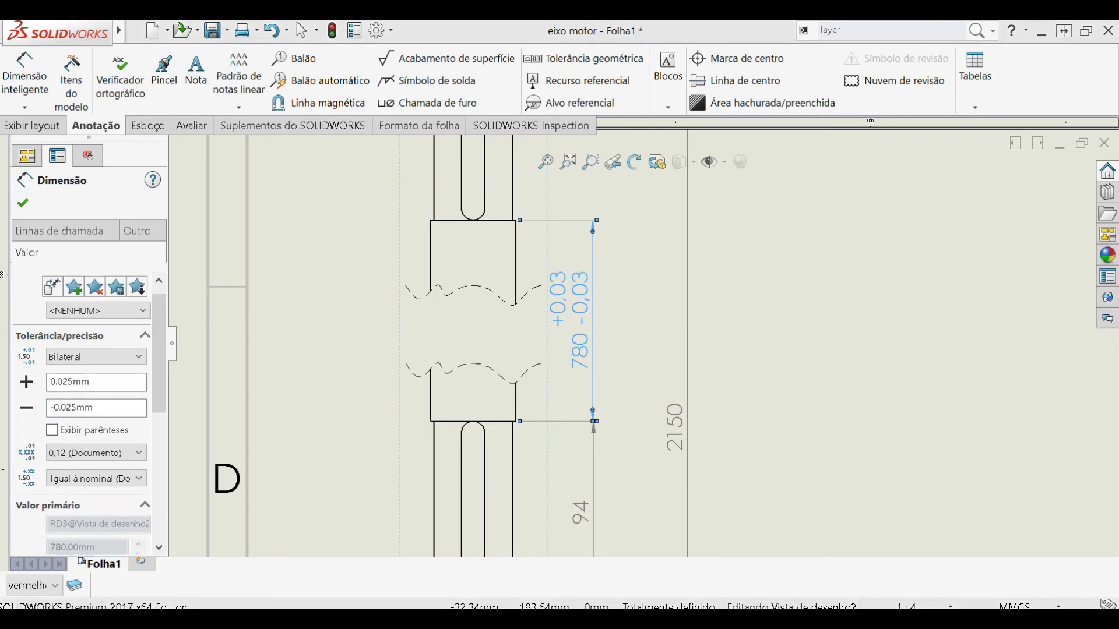
# - Override the 780 dimension's displayed primary value with 780.01
pyautogui.scroll(-2, 110, 380)
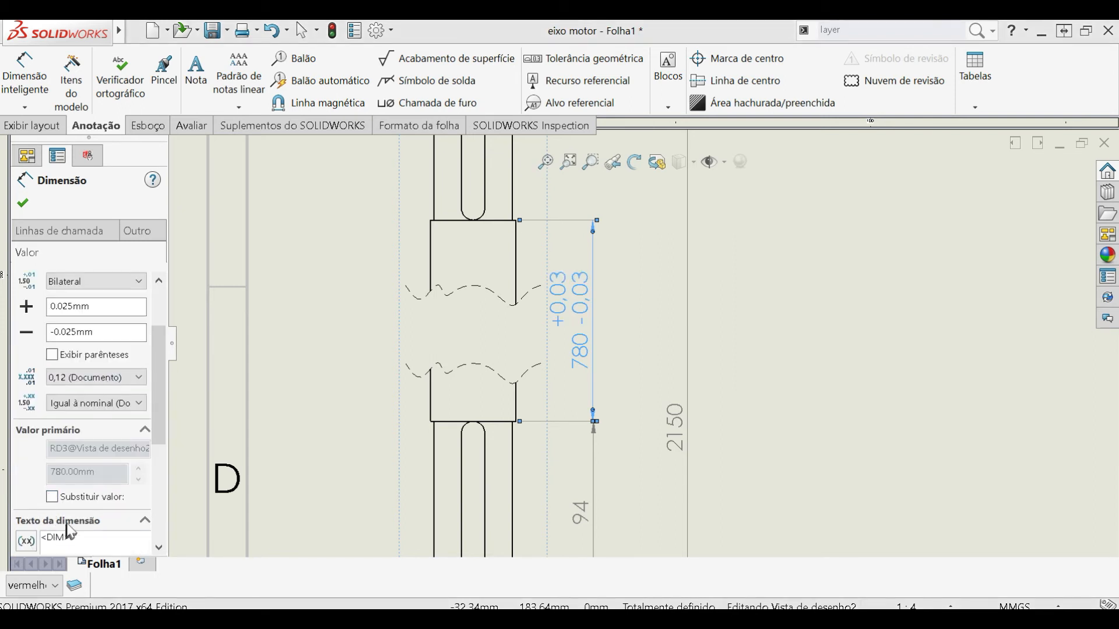
pyautogui.click(52, 497)
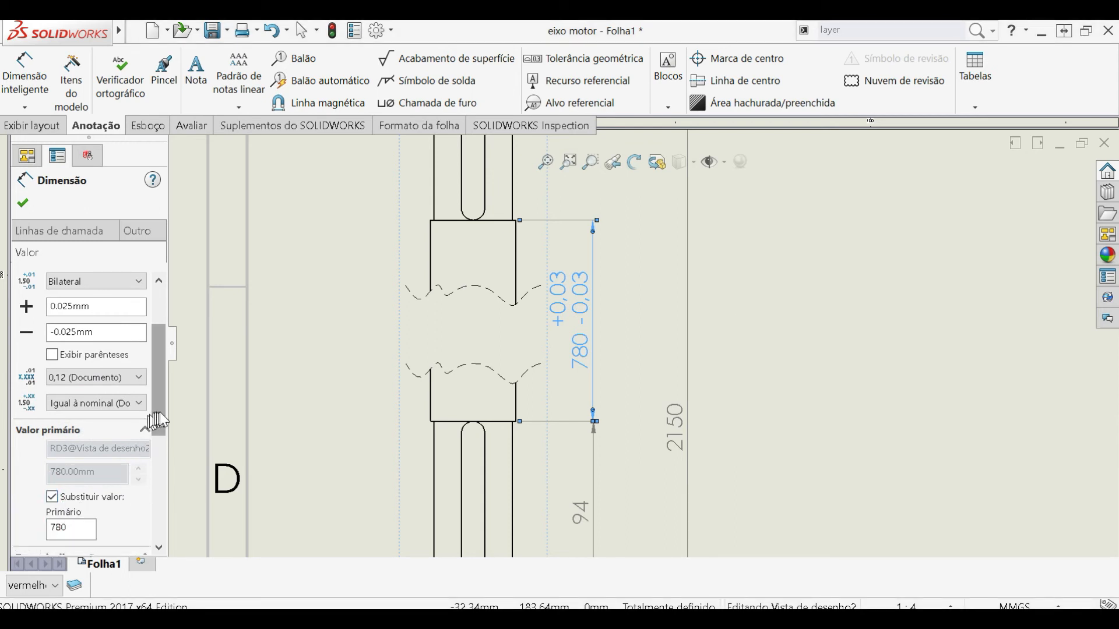
pyautogui.scroll(-4, 154, 423)
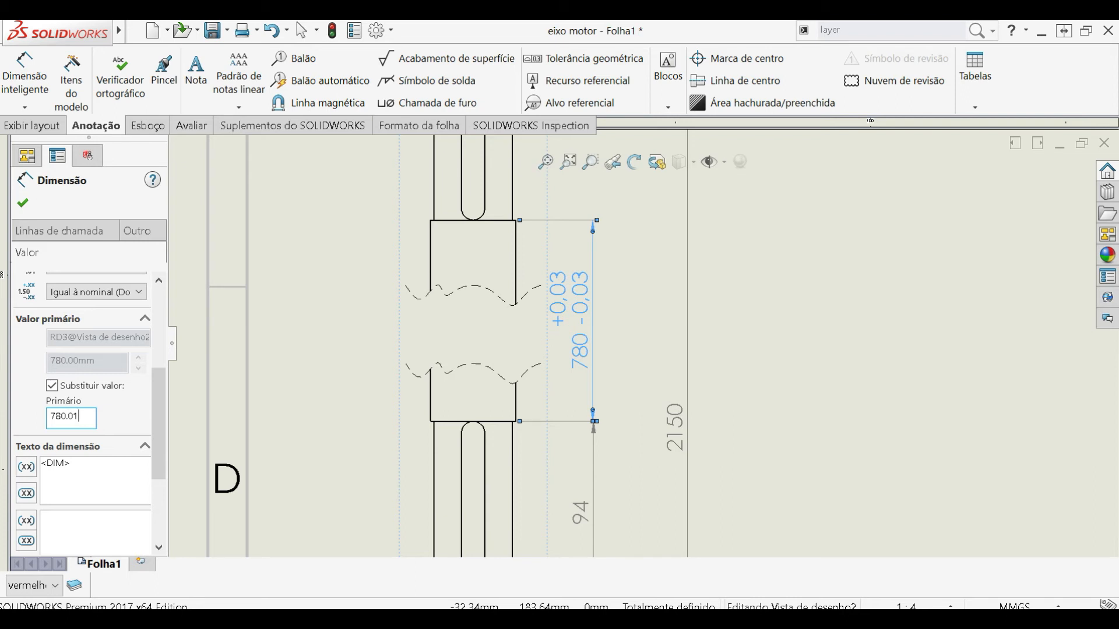
pyautogui.moveTo(155, 417); pyautogui.dragTo(158, 358)
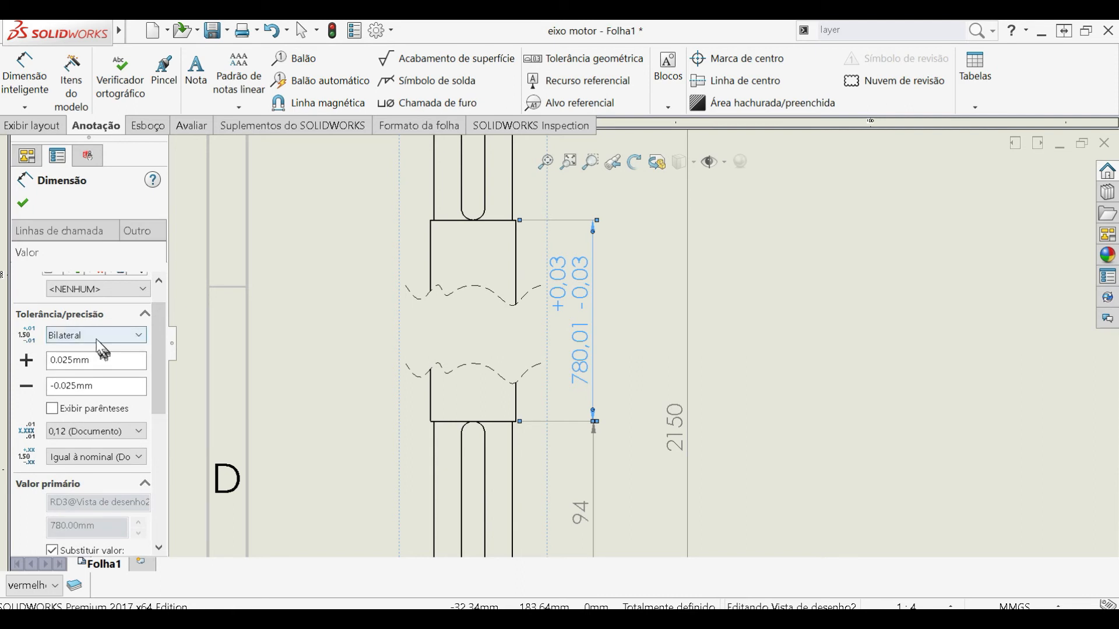
# - Give the 780.01 dimension a Simétrico tolerance of 0.08 mm and accept the dimension properties
pyautogui.click(96, 337)
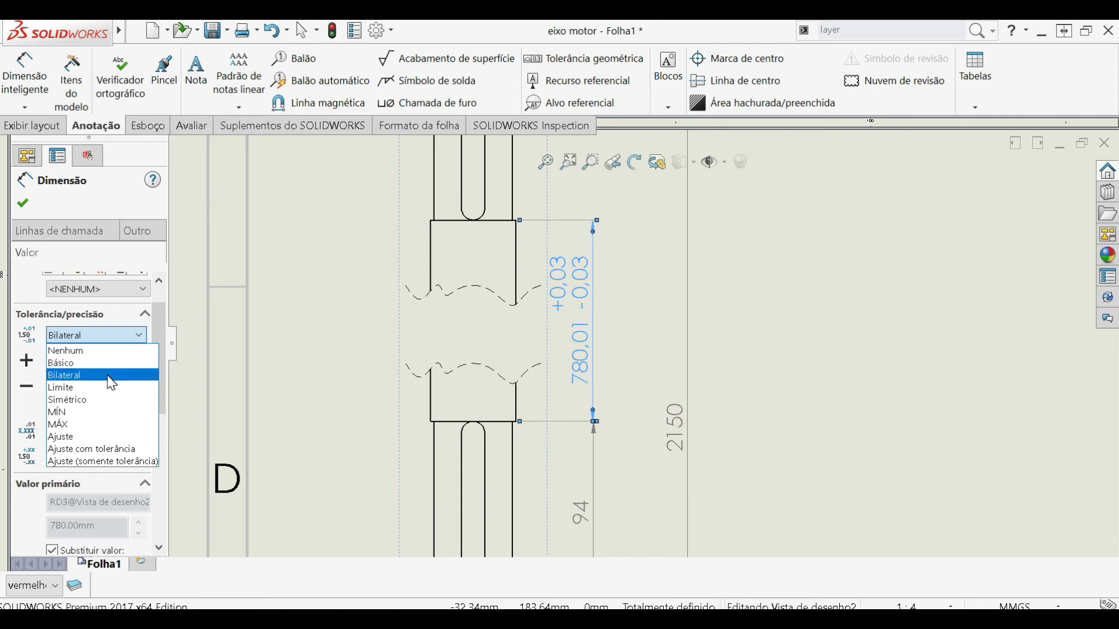
pyautogui.click(110, 399)
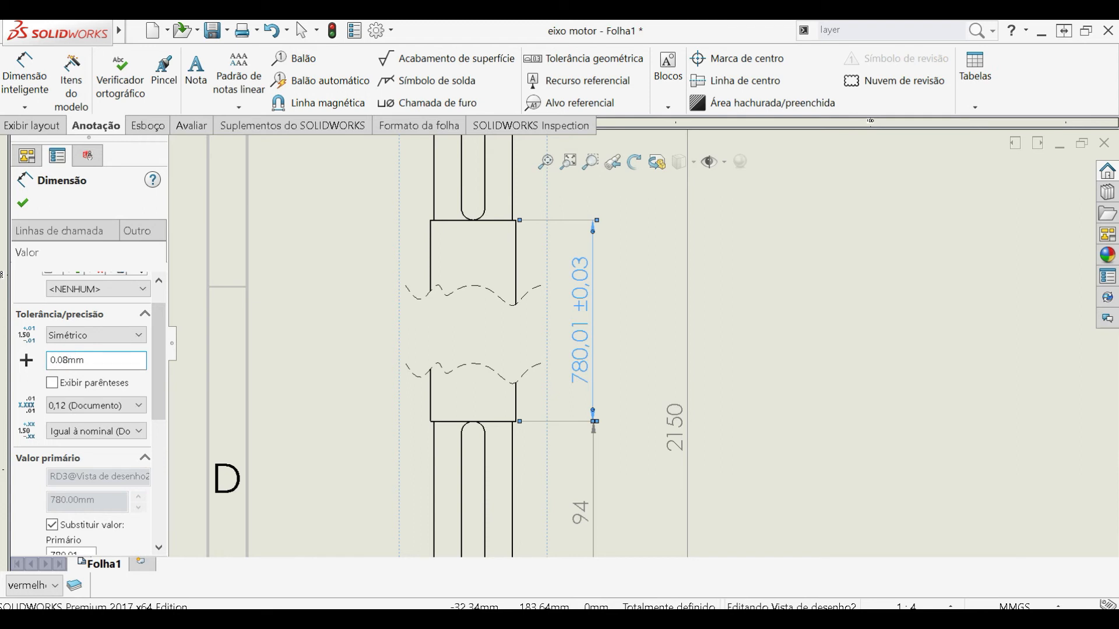
pyautogui.click(24, 204)
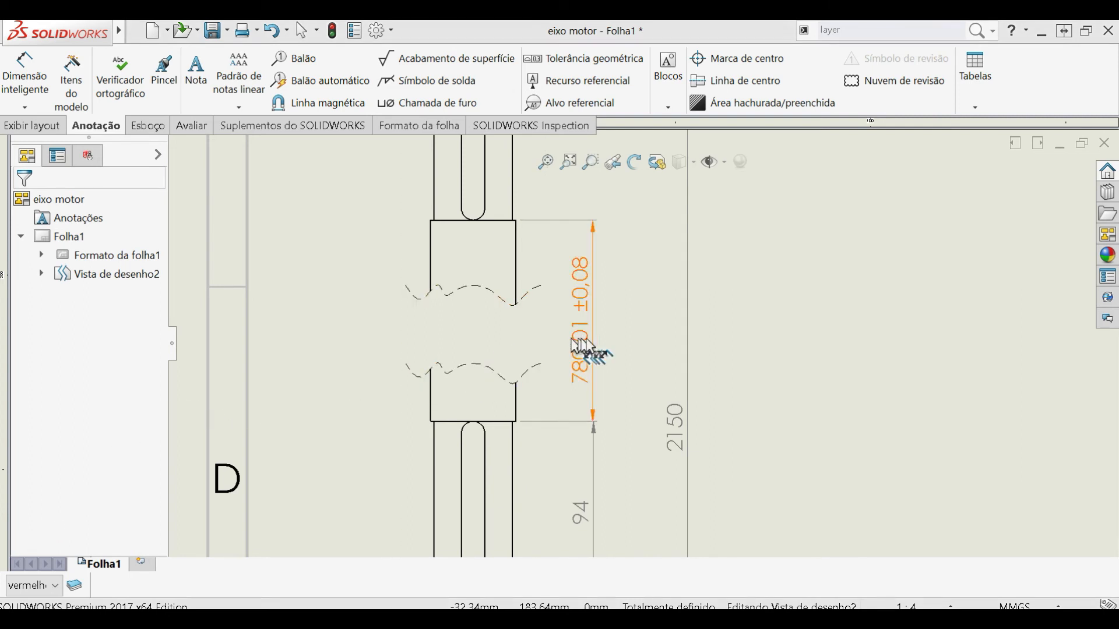
# - Reselect the 780.01 dimension and set its unit precision to 0,123, after trying 0,12345
pyautogui.click(590, 347)
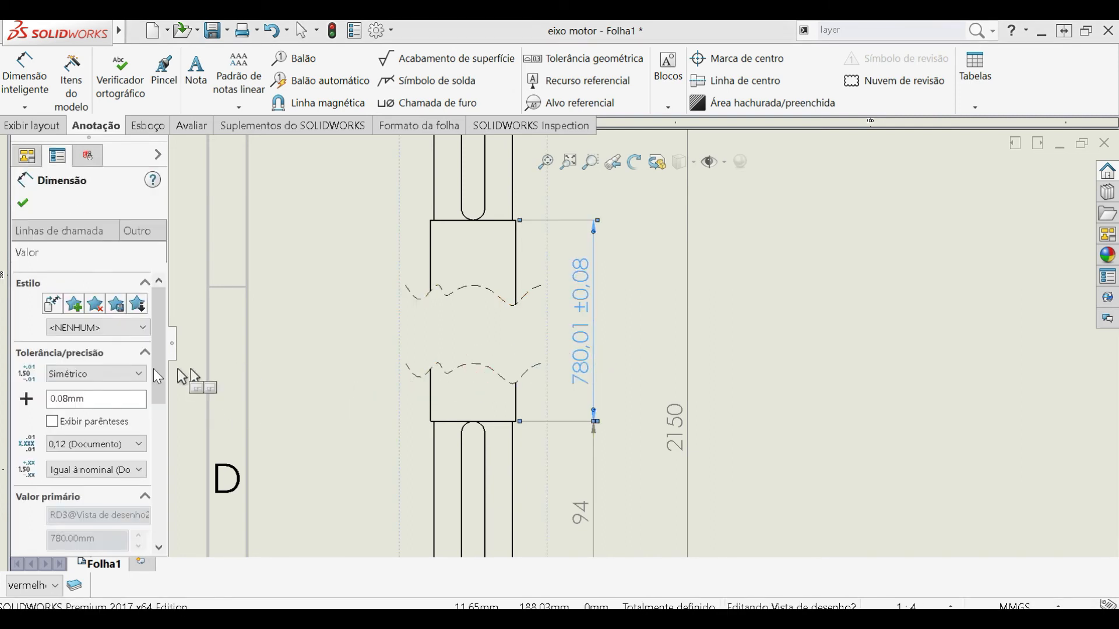
pyautogui.scroll(-3, 157, 398)
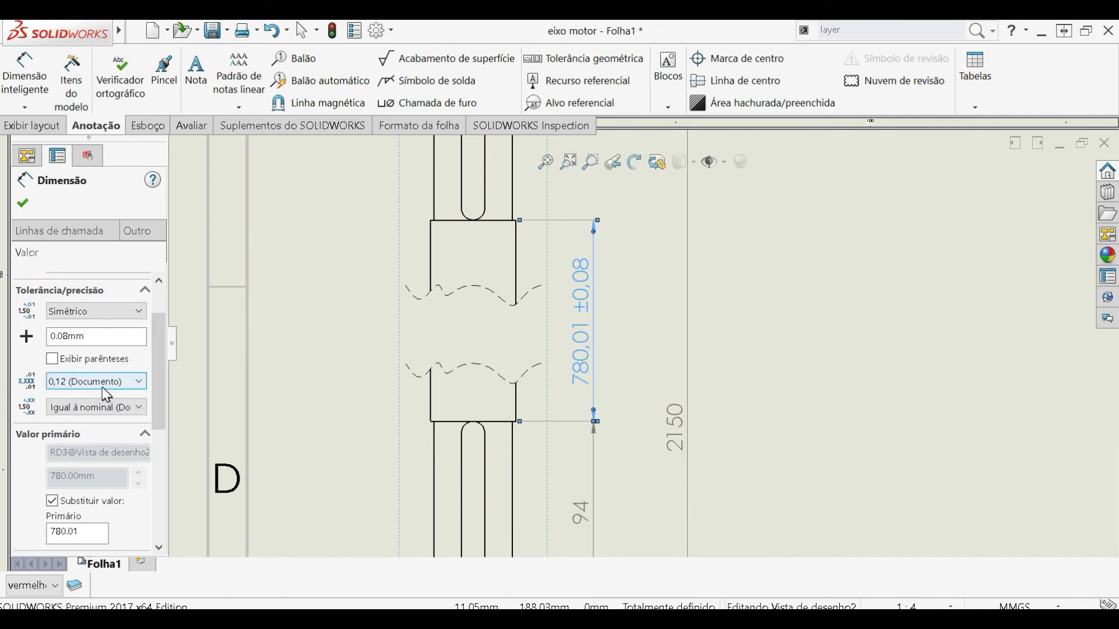
pyautogui.click(101, 386)
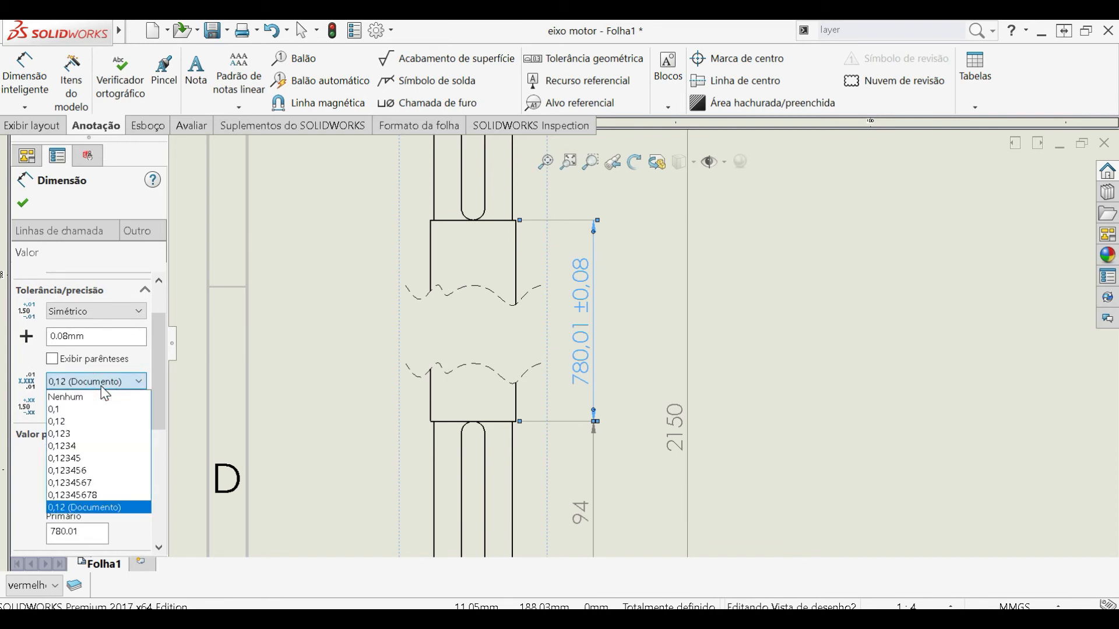
pyautogui.click(85, 459)
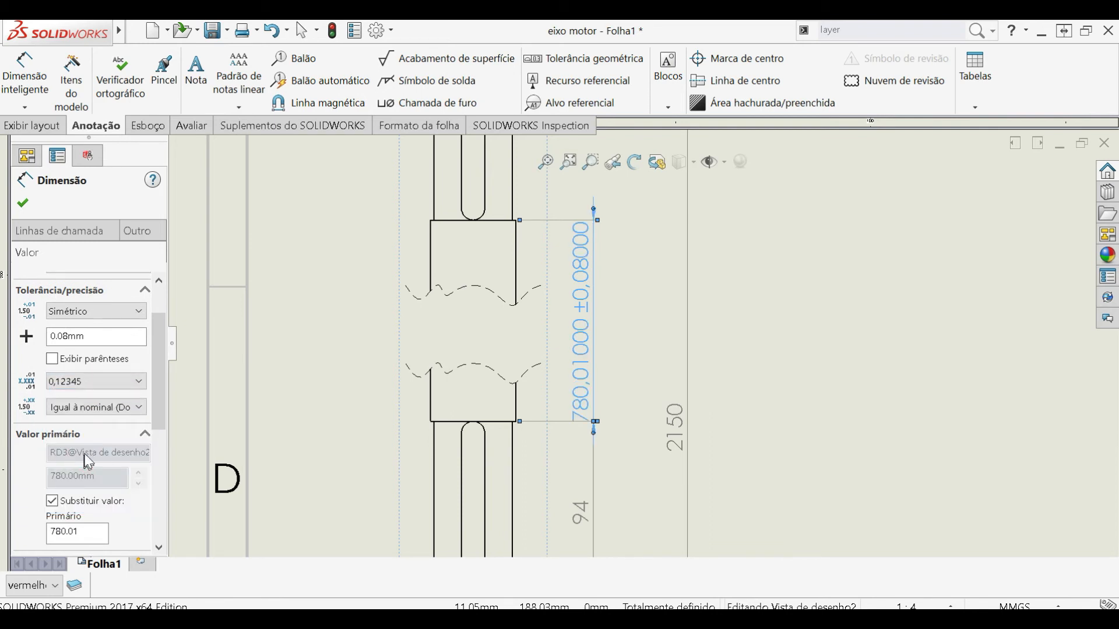
pyautogui.click(127, 382)
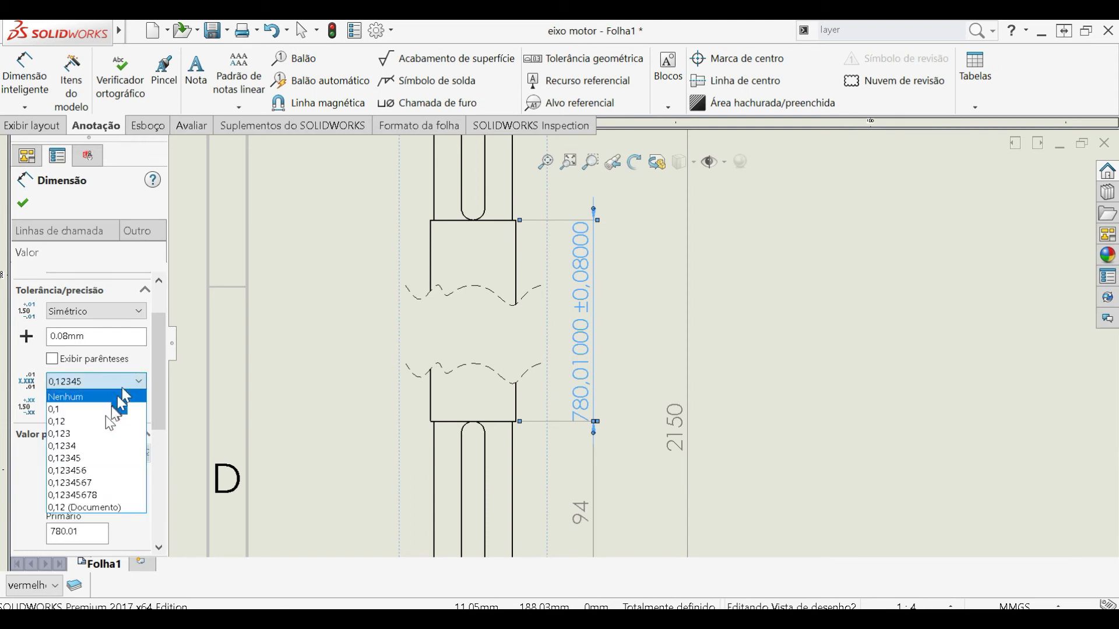
pyautogui.click(97, 434)
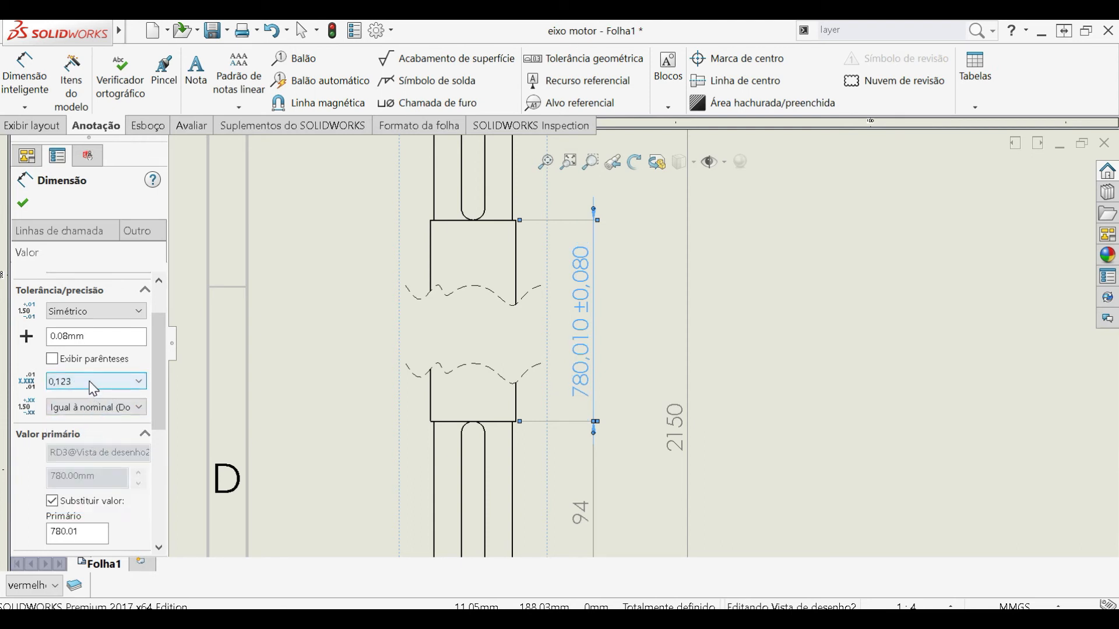
# - Set the 780.01 dimension's tolerance precision to 0,12
pyautogui.click(93, 407)
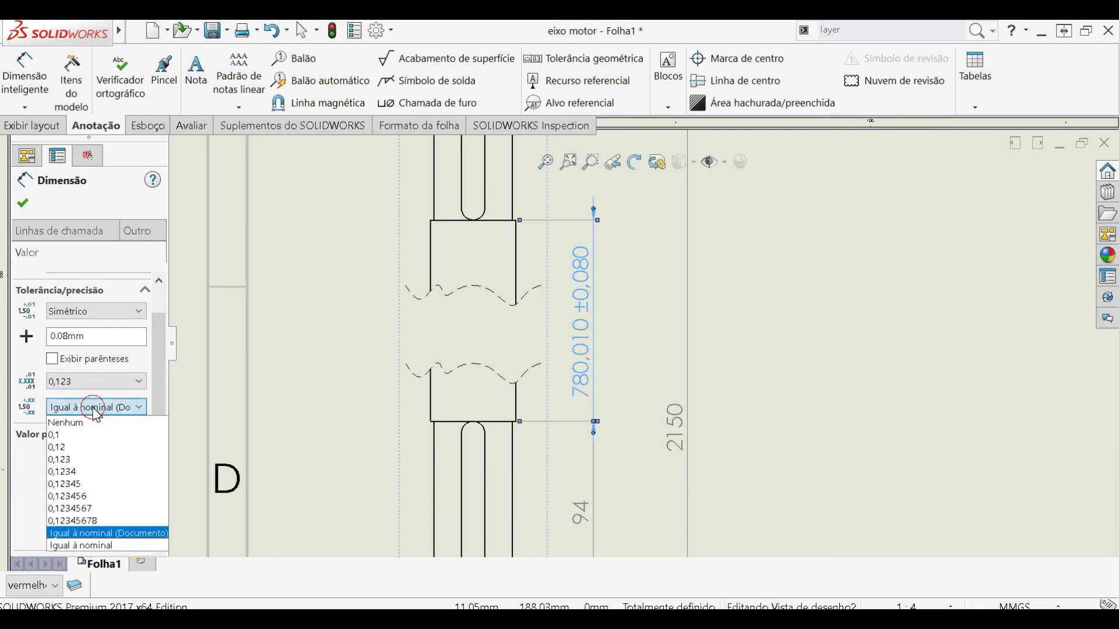
pyautogui.click(96, 448)
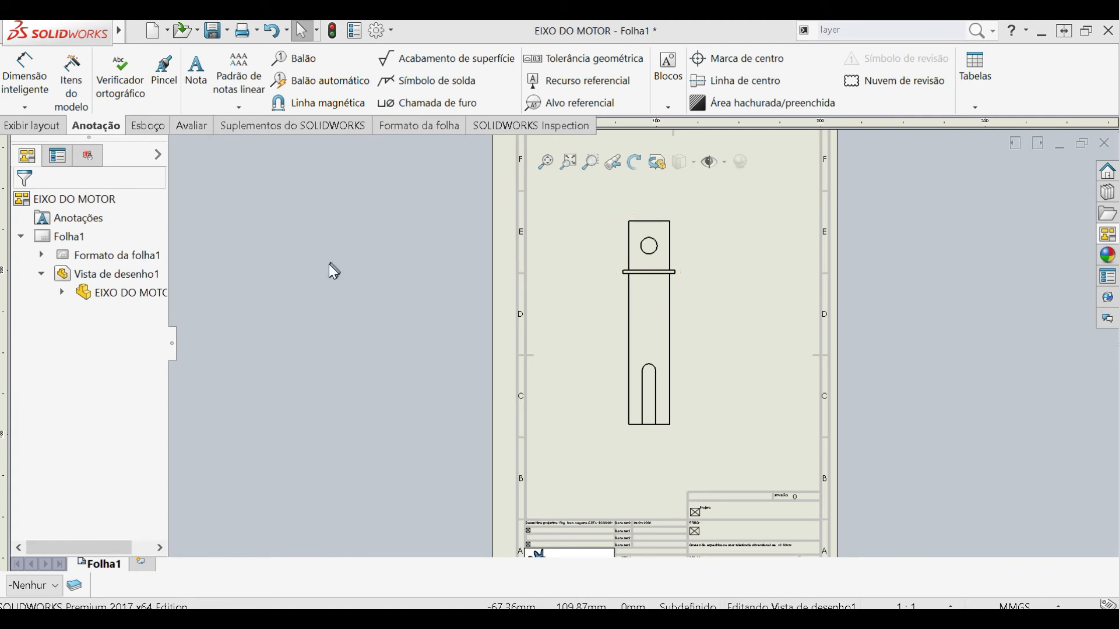
# - Set the EIXO DO MOTOR drawing view's display style to show hidden lines
pyautogui.click(35, 127)
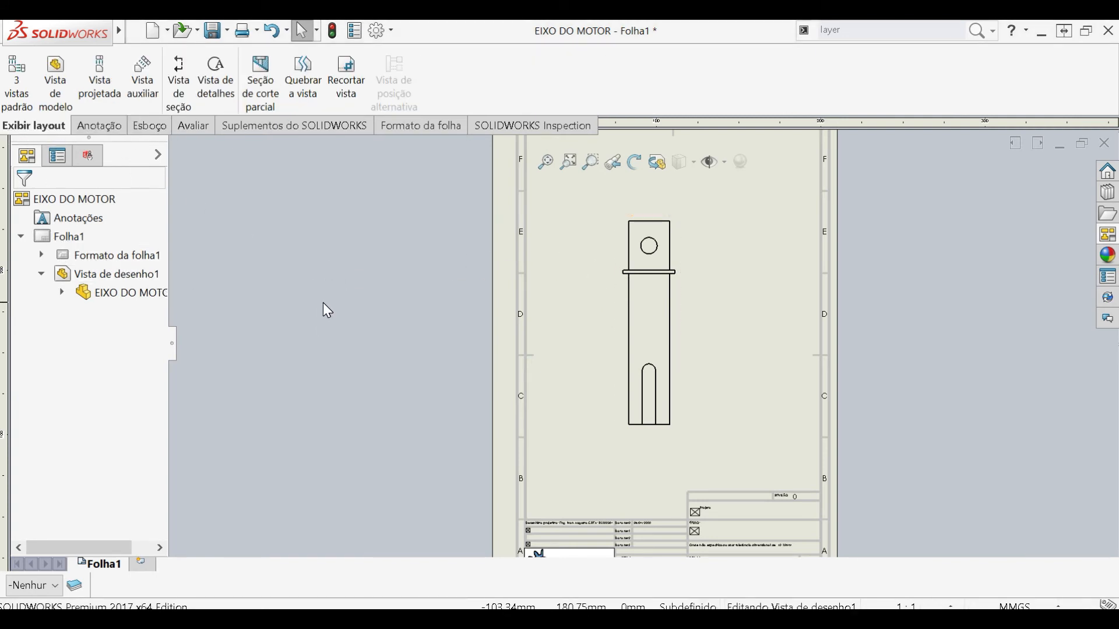
pyautogui.click(271, 72)
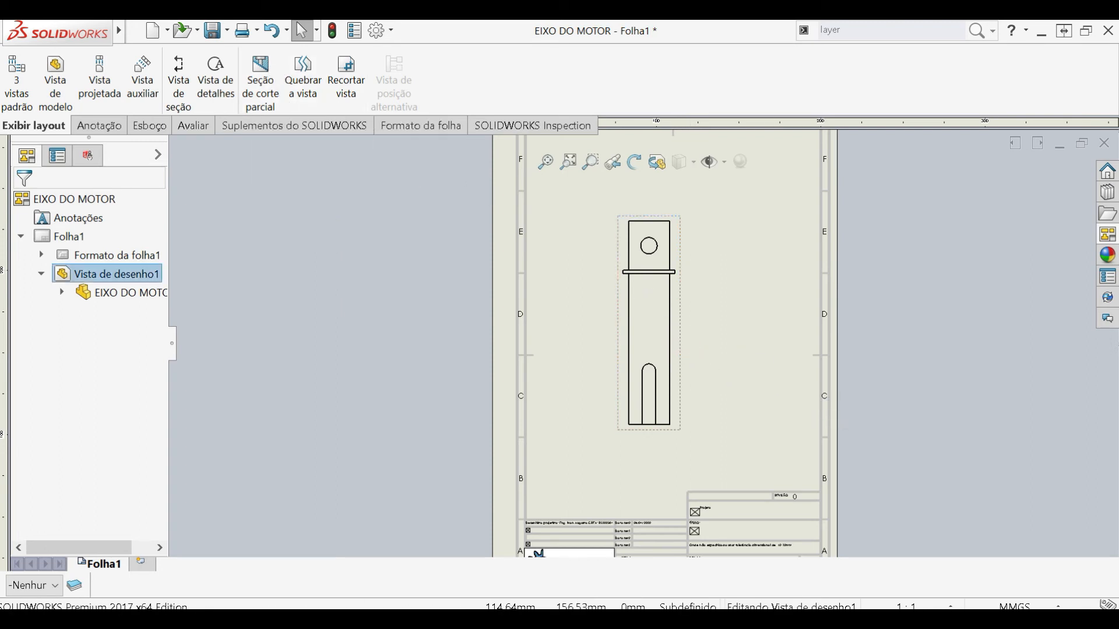
pyautogui.click(680, 342)
pyautogui.moveTo(166, 314); pyautogui.dragTo(161, 396)
pyautogui.click(77, 467)
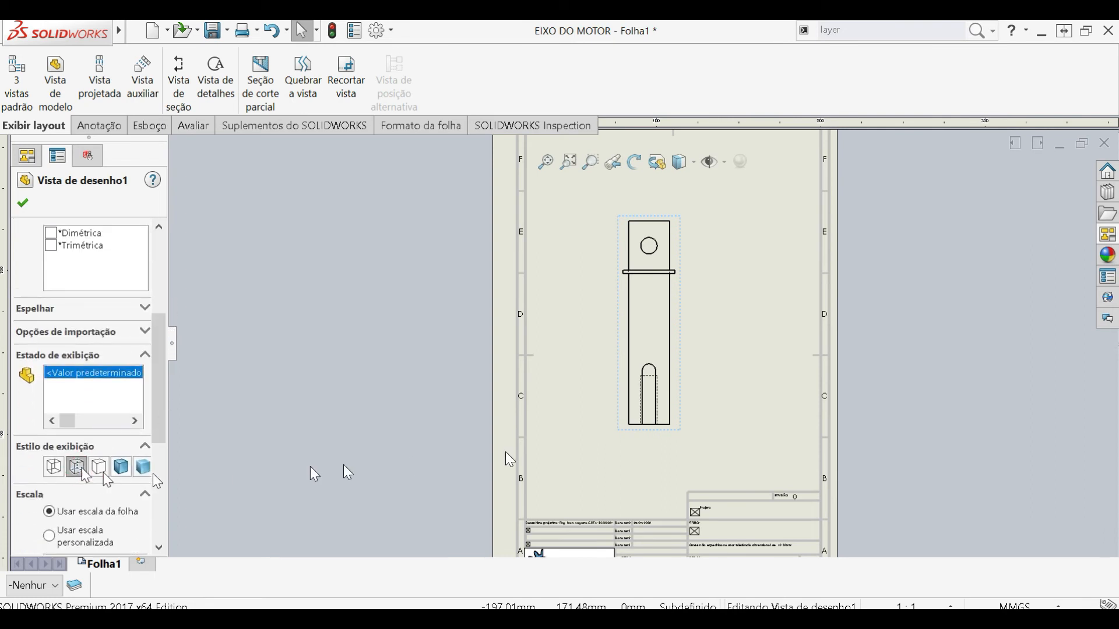
pyautogui.scroll(-3, 670, 379)
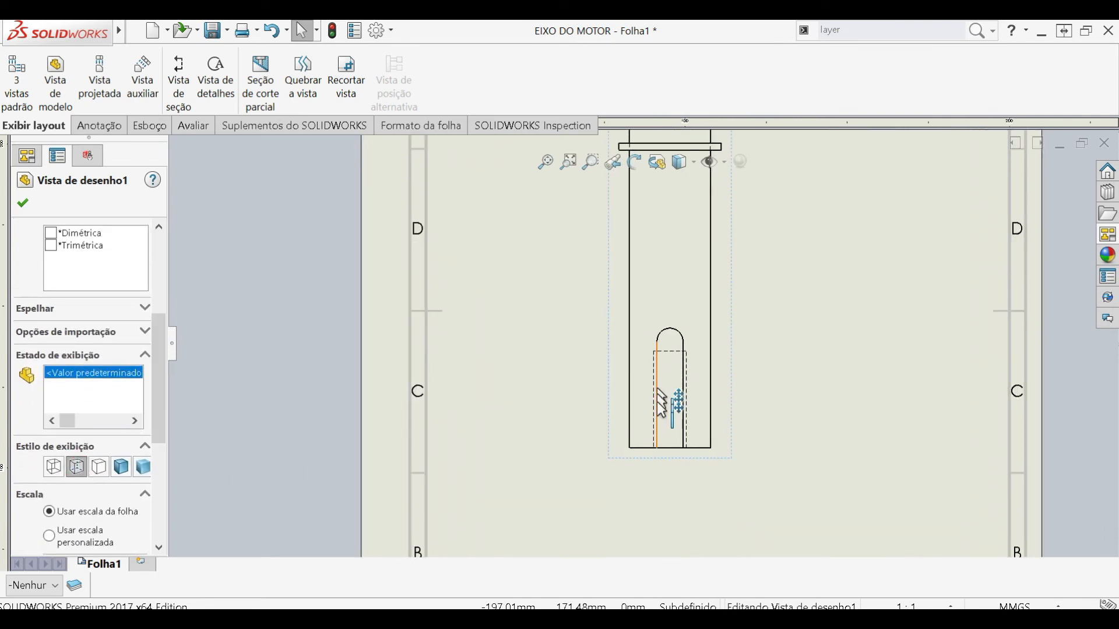
pyautogui.scroll(4, 654, 408)
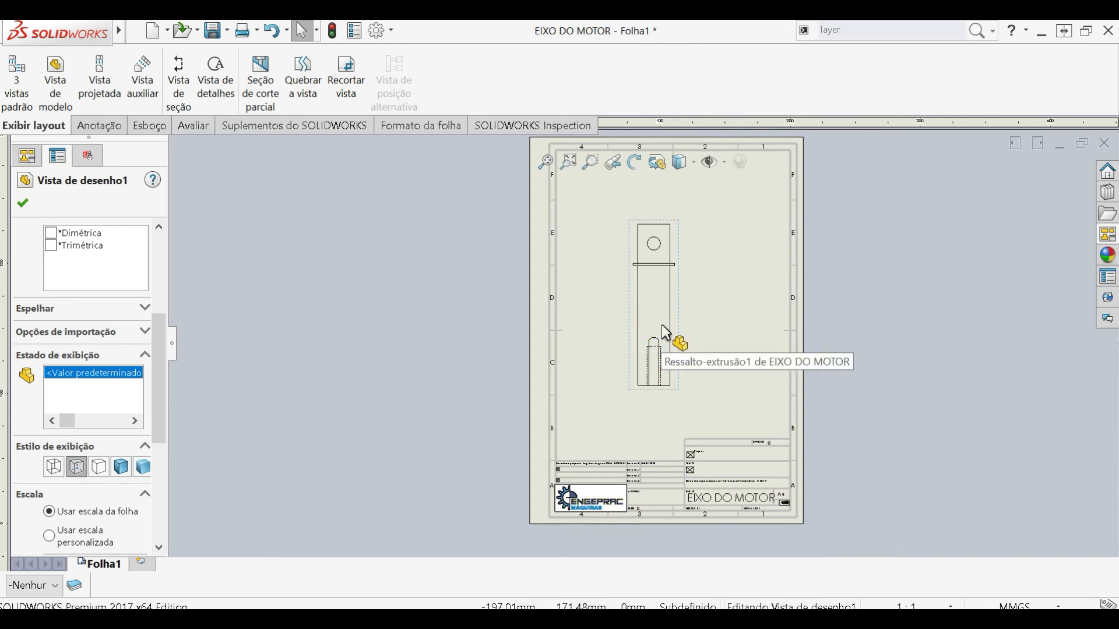
pyautogui.press('Escape')
# - Place a projected side view of the shaft next to the existing view and set its display style to hidden lines removed
pyautogui.scroll(-1, 662, 324)
pyautogui.click(676, 315)
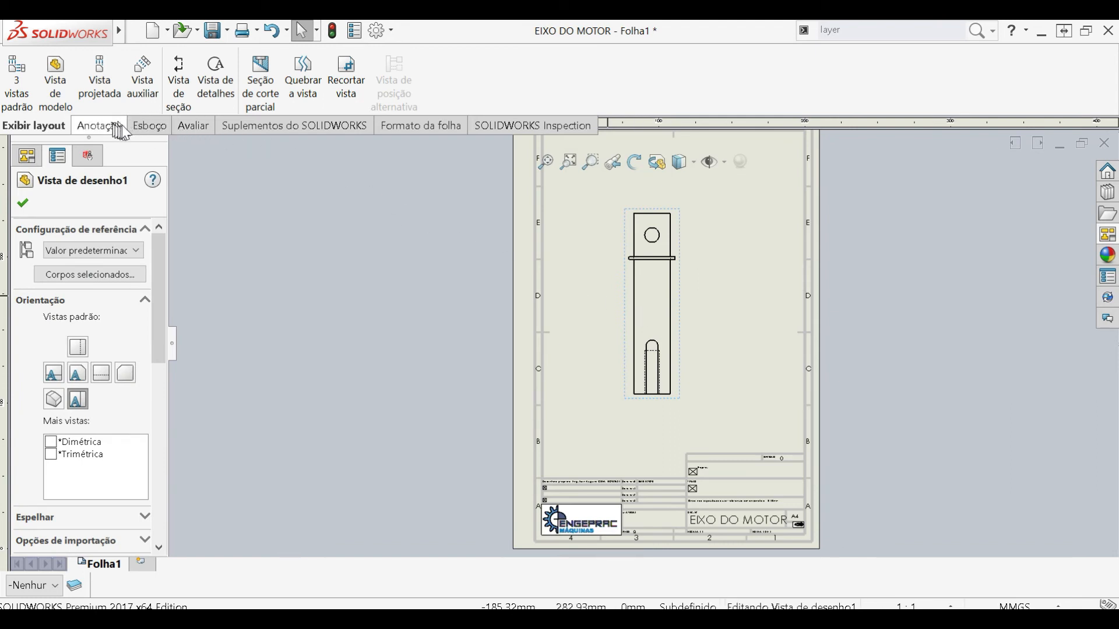
pyautogui.click(100, 82)
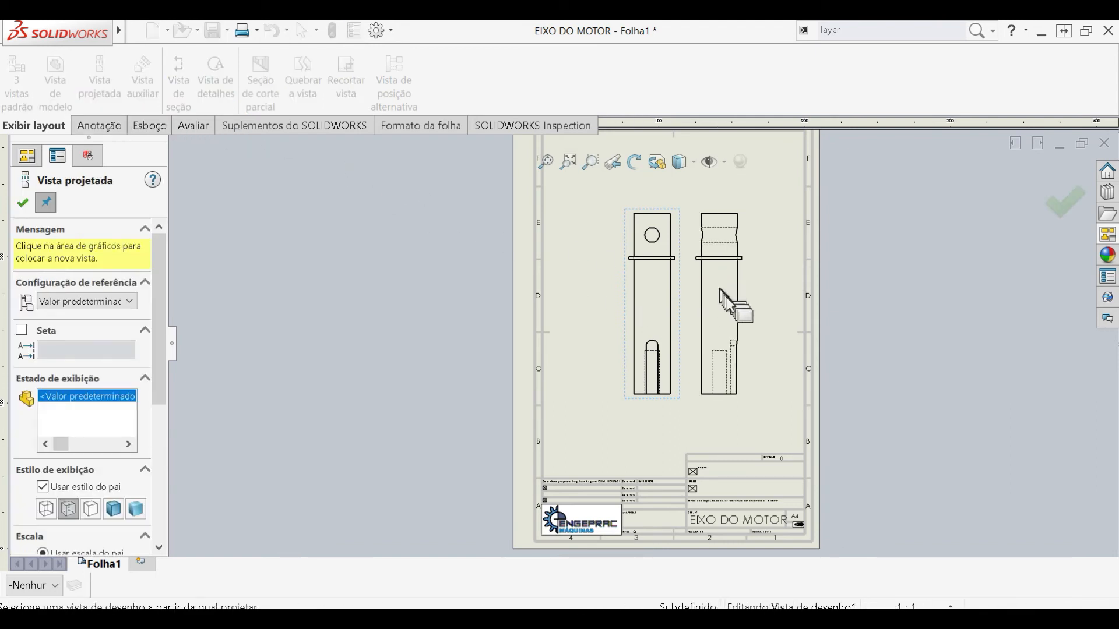
pyautogui.click(727, 314)
pyautogui.click(728, 317)
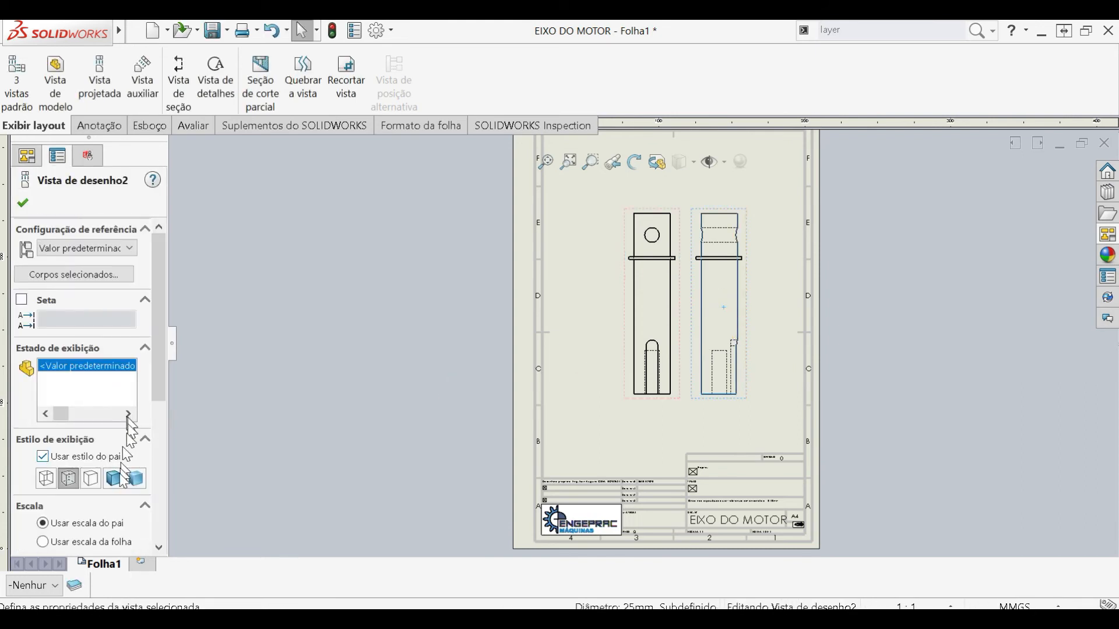
pyautogui.click(89, 480)
pyautogui.click(791, 330)
# - Move the original shaft view farther away from the projected view to widen the gap between them
pyautogui.scroll(-1, 790, 333)
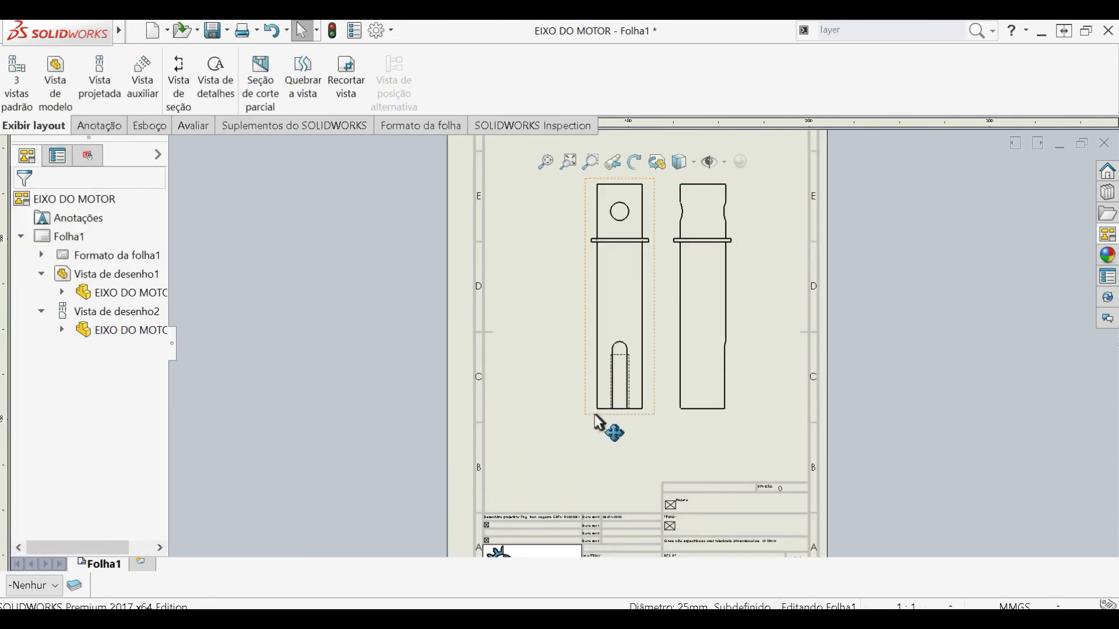
pyautogui.moveTo(577, 428); pyautogui.dragTo(529, 418)
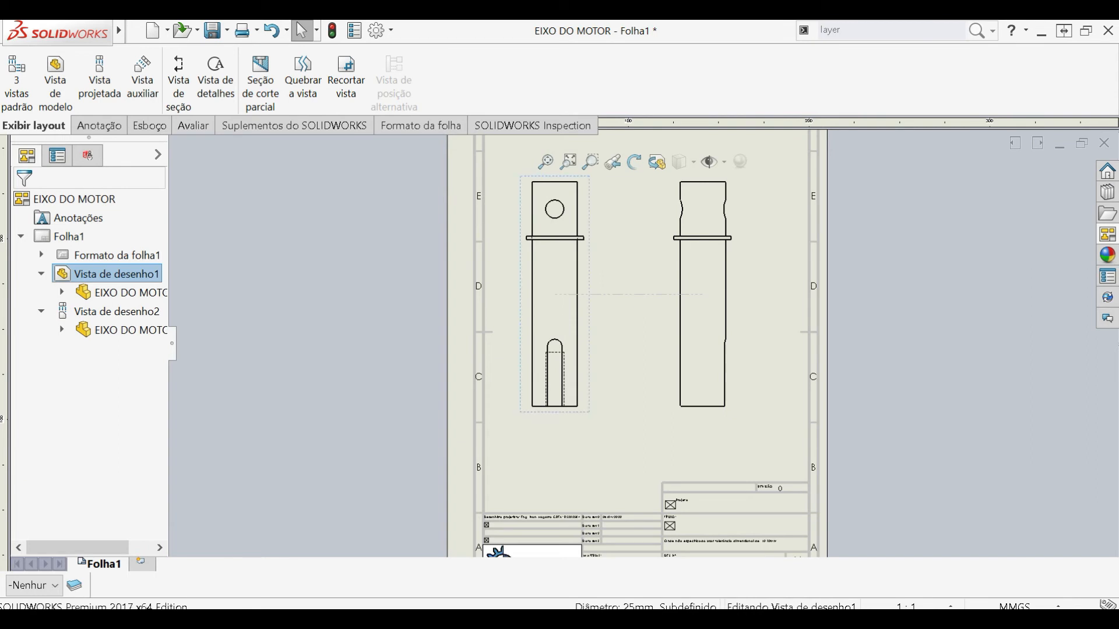
pyautogui.scroll(-1, 813, 331)
pyautogui.click(726, 375)
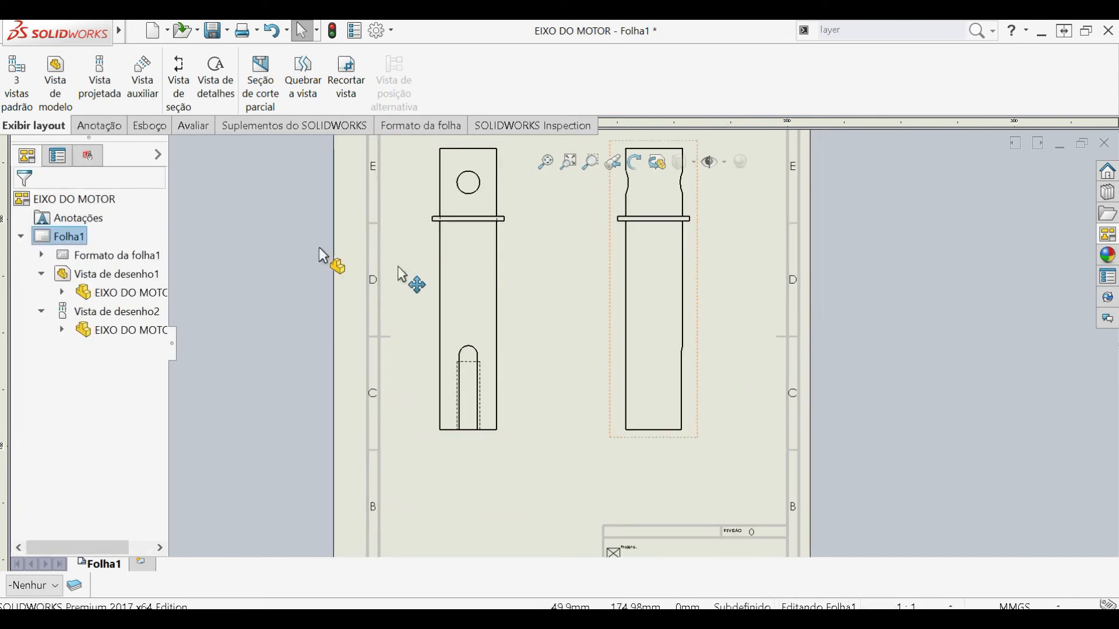
# - Dimension the collar's diameter on the projected view with Smart Dimension
pyautogui.click(99, 126)
pyautogui.click(24, 76)
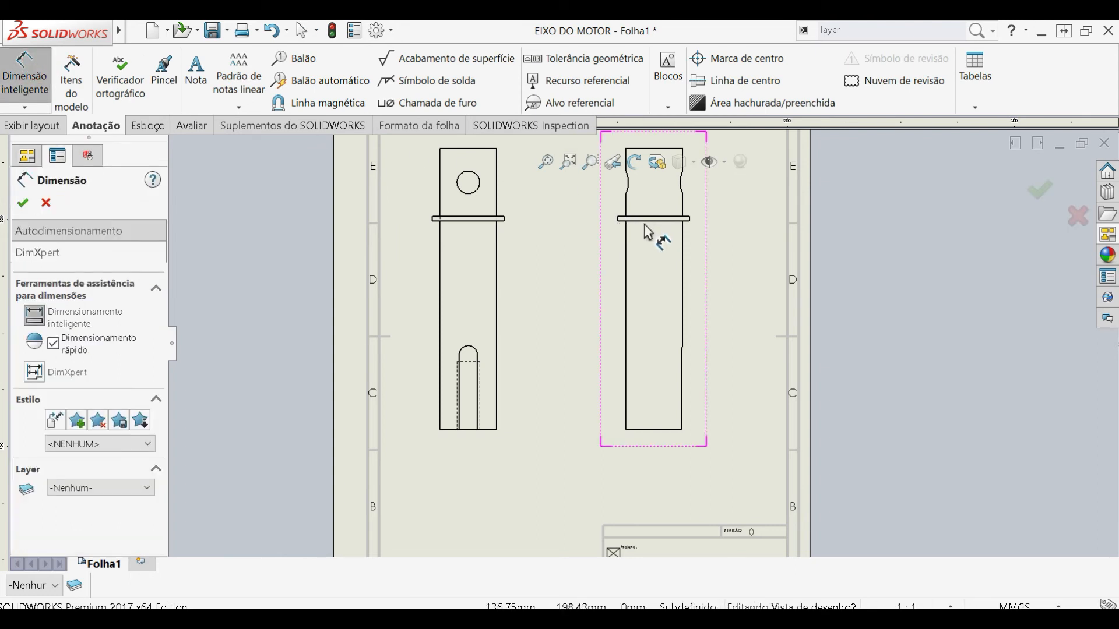
pyautogui.click(647, 221)
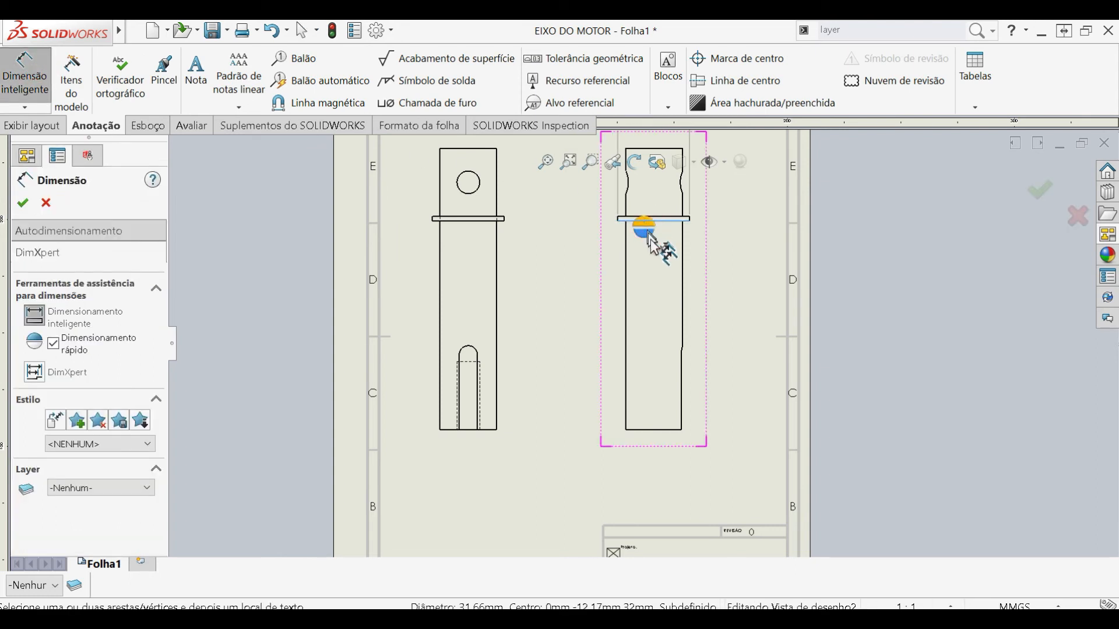
pyautogui.click(584, 257)
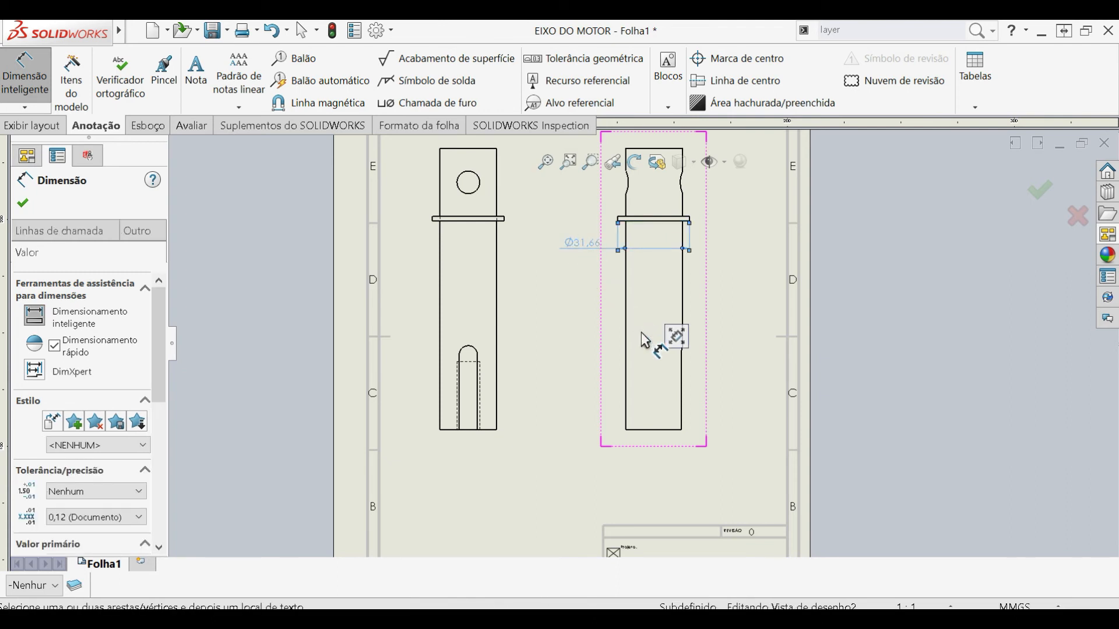
pyautogui.press('Escape')
# - Sketch a closed wavy broken-out section spline around the keyway side of the shaft's lower end in the projected view
pyautogui.scroll(-1, 708, 400)
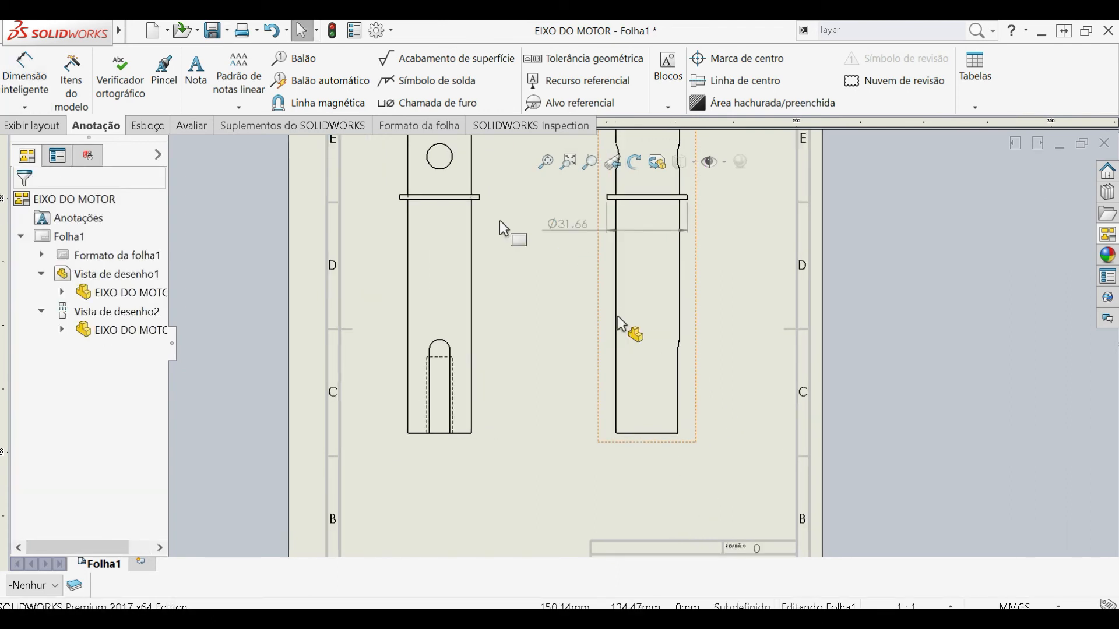
pyautogui.click(35, 127)
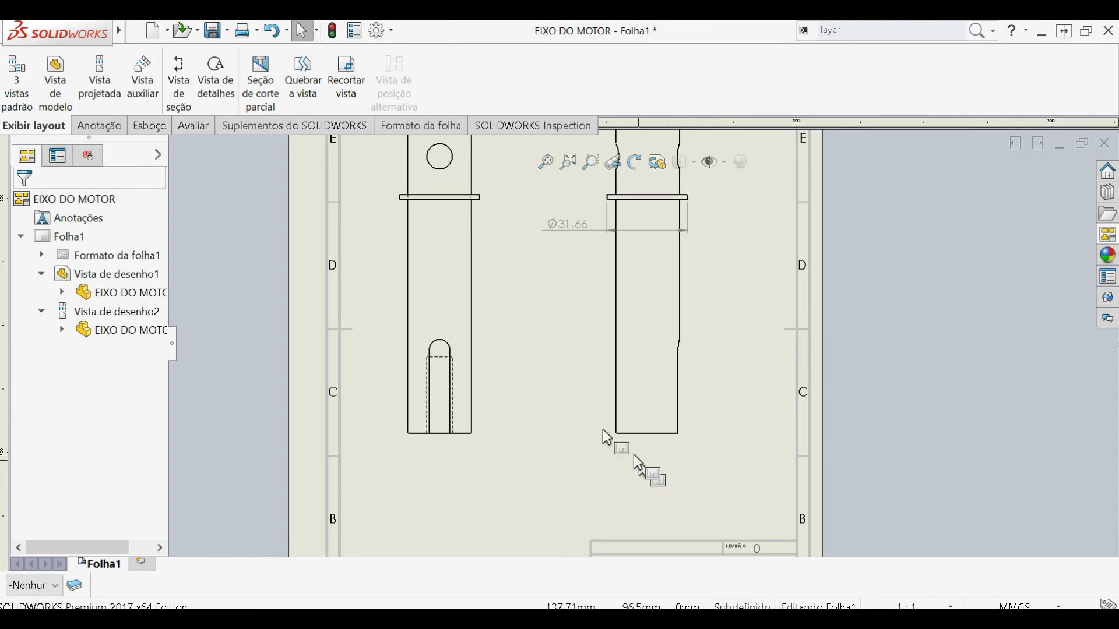
pyautogui.click(261, 87)
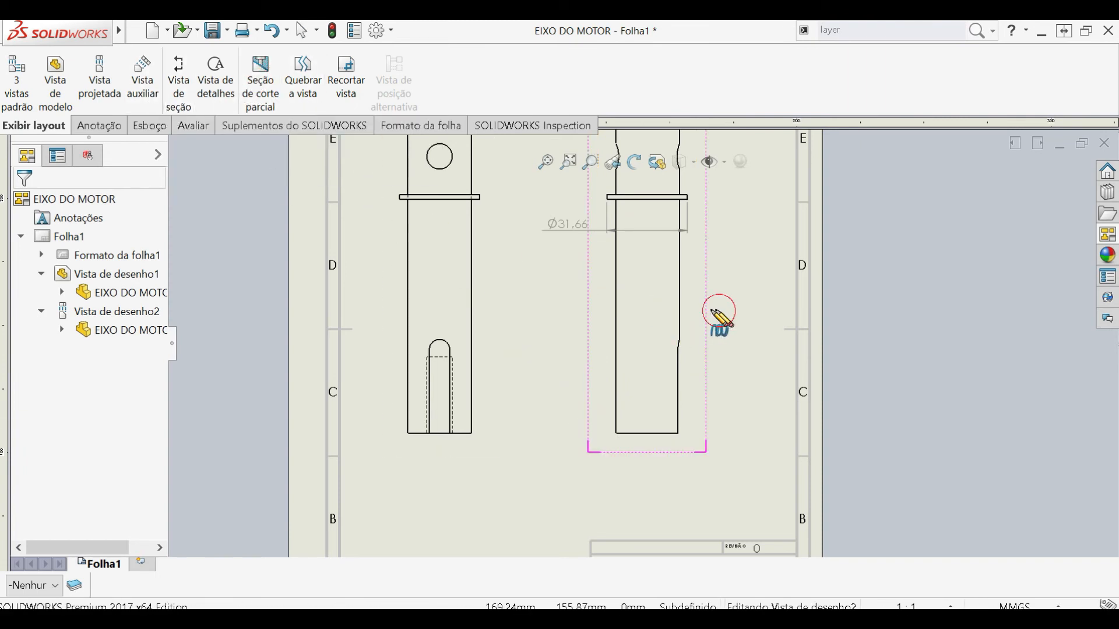
pyautogui.click(674, 300)
pyautogui.click(669, 321)
pyautogui.click(639, 324)
pyautogui.click(649, 355)
pyautogui.click(635, 367)
pyautogui.click(649, 390)
pyautogui.click(639, 414)
pyautogui.click(651, 426)
pyautogui.click(636, 450)
pyautogui.click(675, 468)
pyautogui.click(720, 313)
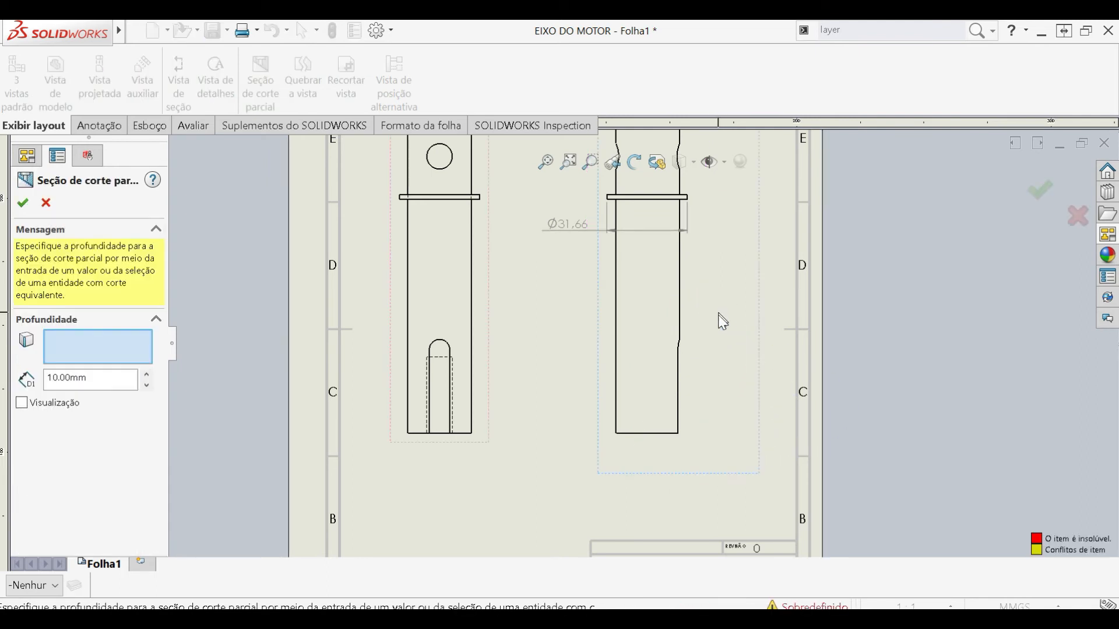
# - Set the broken-out section's depth to 15.83 mm and create the section
pyautogui.doubleClick(102, 382)
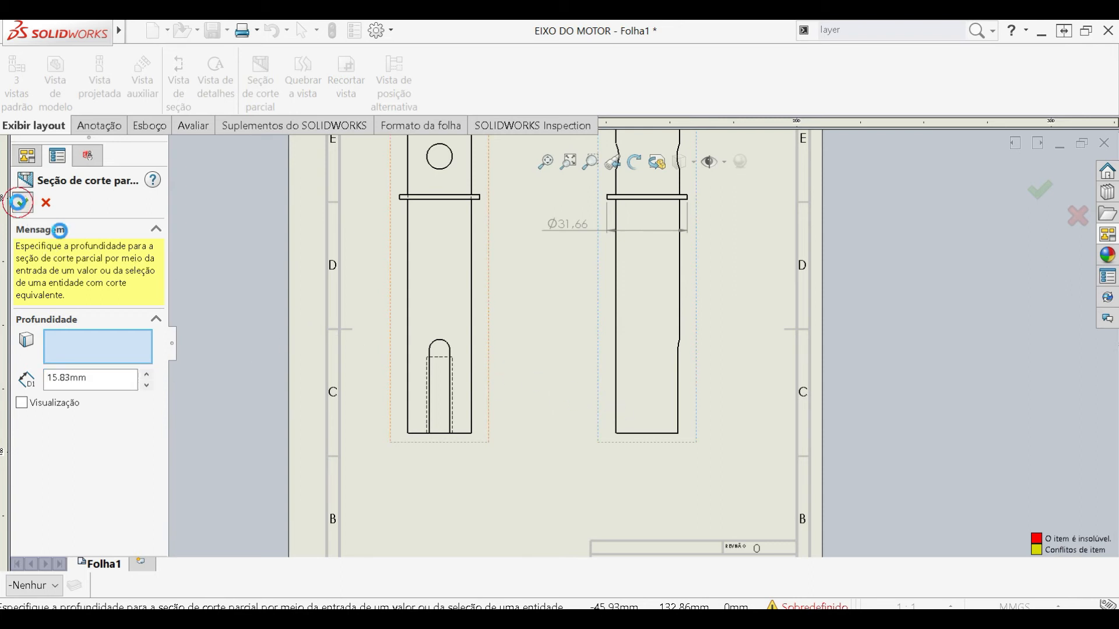
pyautogui.click(23, 203)
pyautogui.scroll(-3, 676, 396)
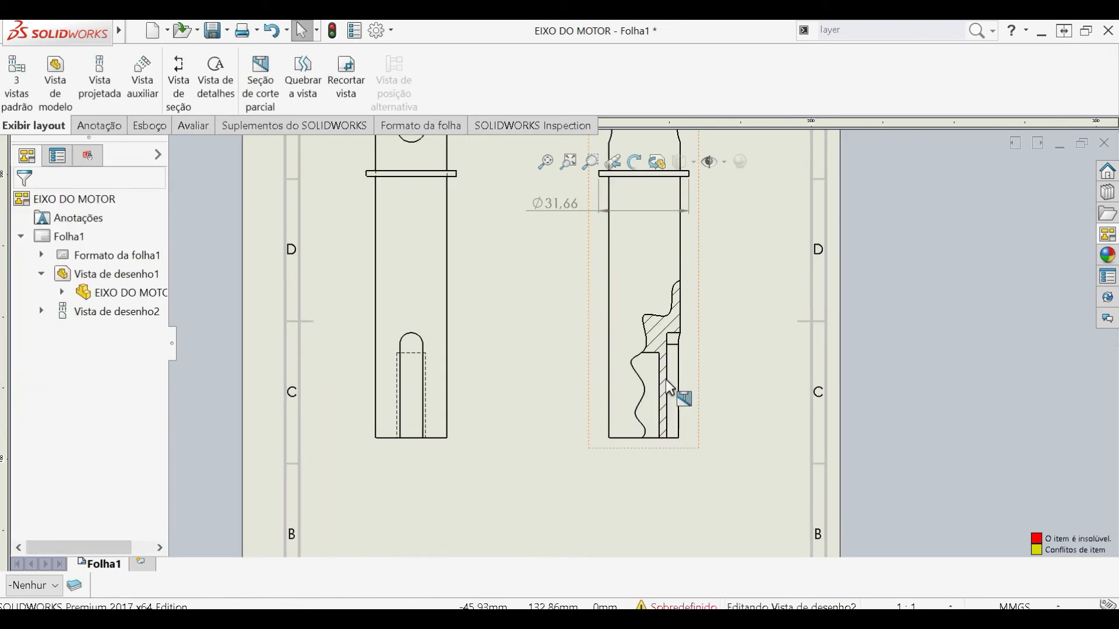
pyautogui.scroll(-2, 670, 389)
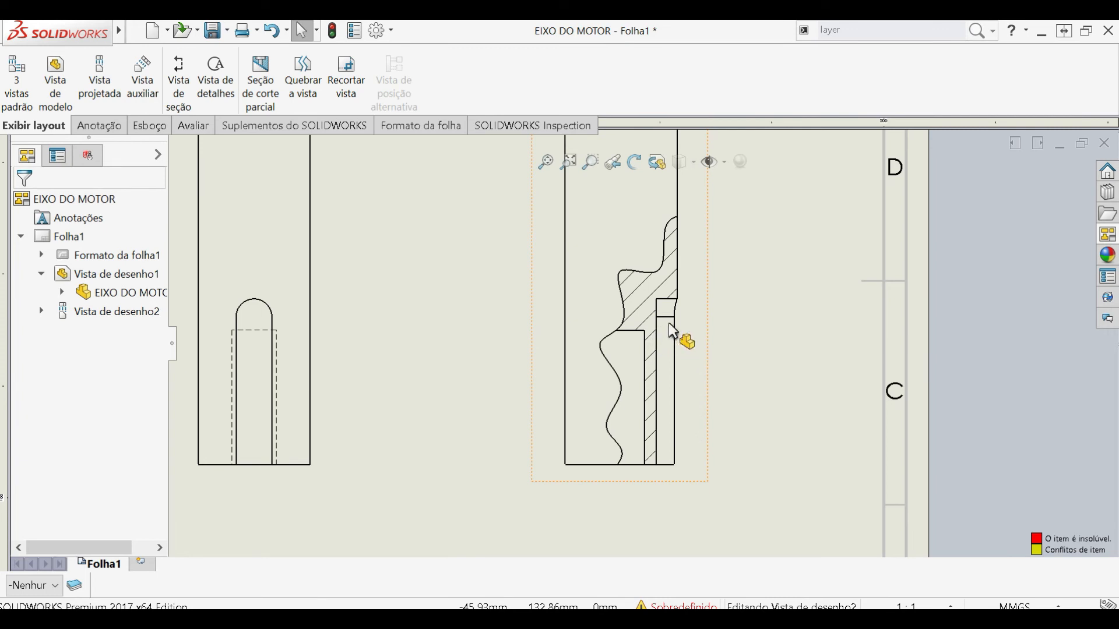
# - Undo the broken-out section and delete its spline boundary
pyautogui.hotkey('ctrl', 'z')
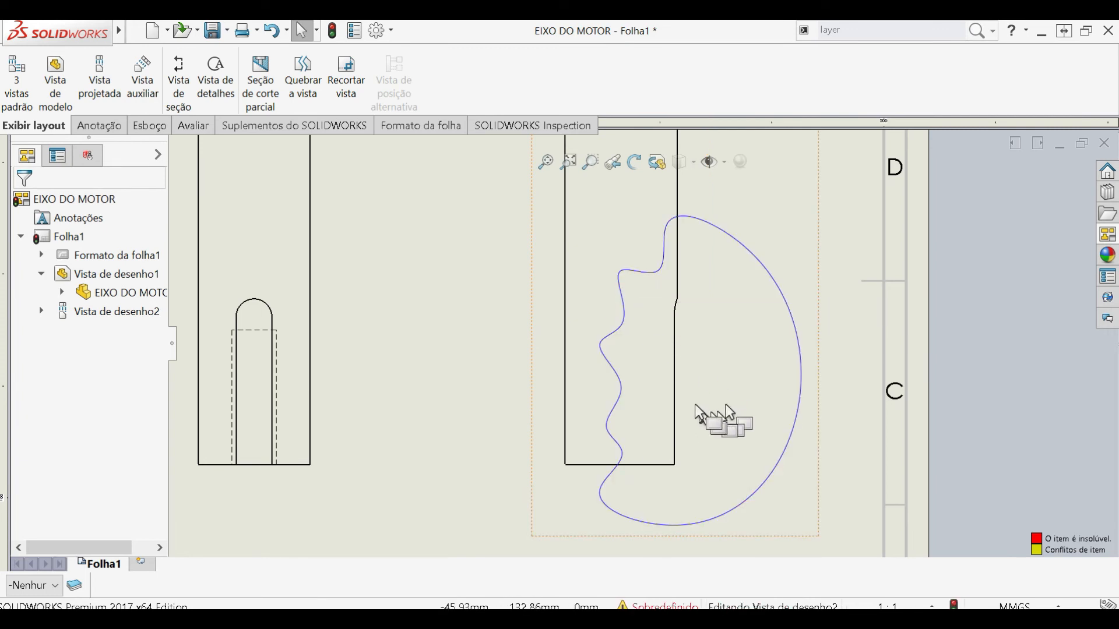
pyautogui.click(614, 443)
pyautogui.press('Delete')
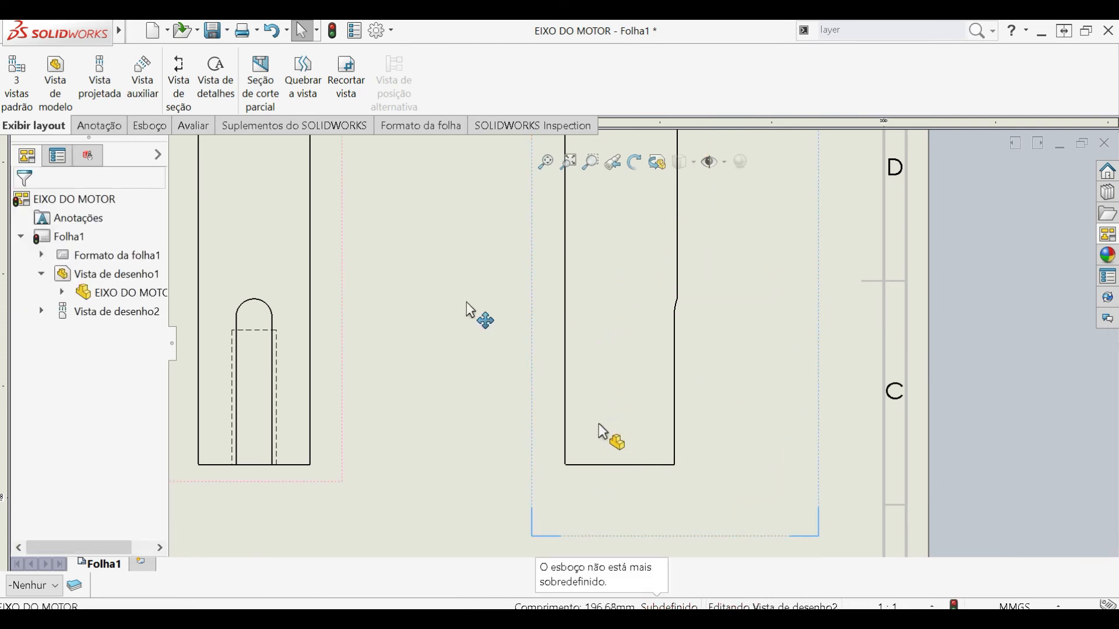
# - Start a new broken-out section with a closed spline enclosing the full width of the projected shaft's lower end
pyautogui.click(261, 75)
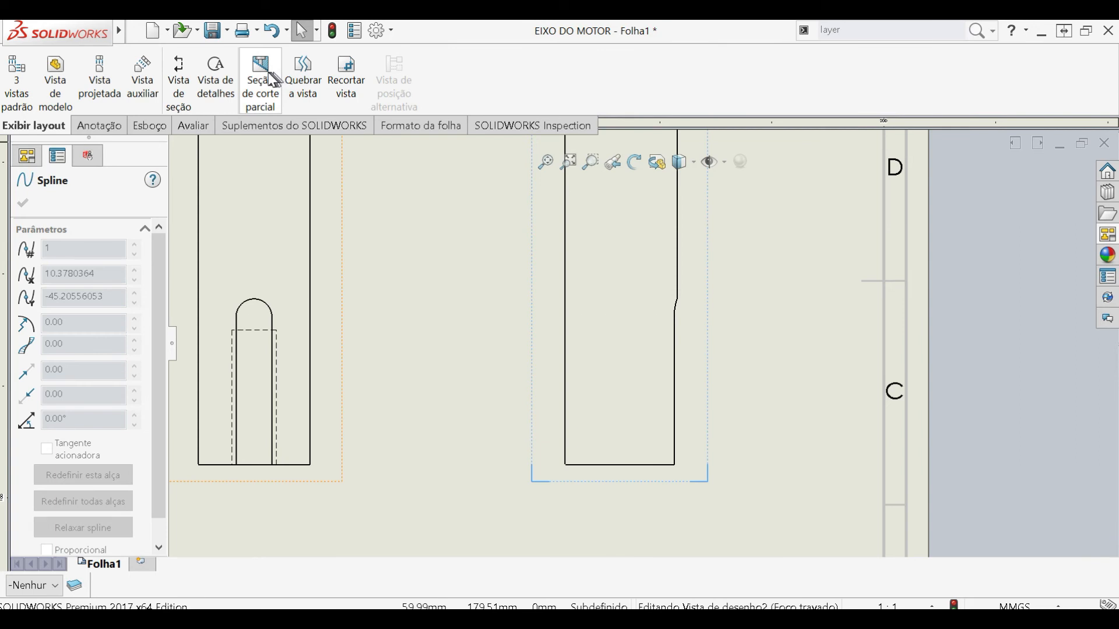
pyautogui.click(719, 256)
pyautogui.click(621, 257)
pyautogui.click(592, 253)
pyautogui.click(535, 287)
pyautogui.click(487, 429)
pyautogui.click(751, 466)
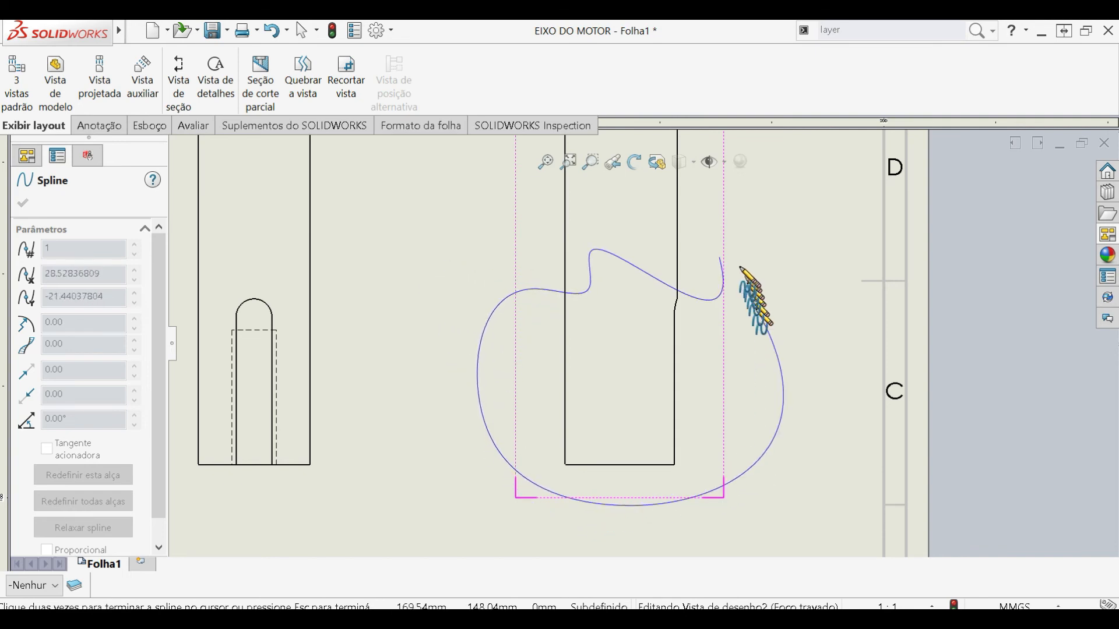
pyautogui.click(721, 257)
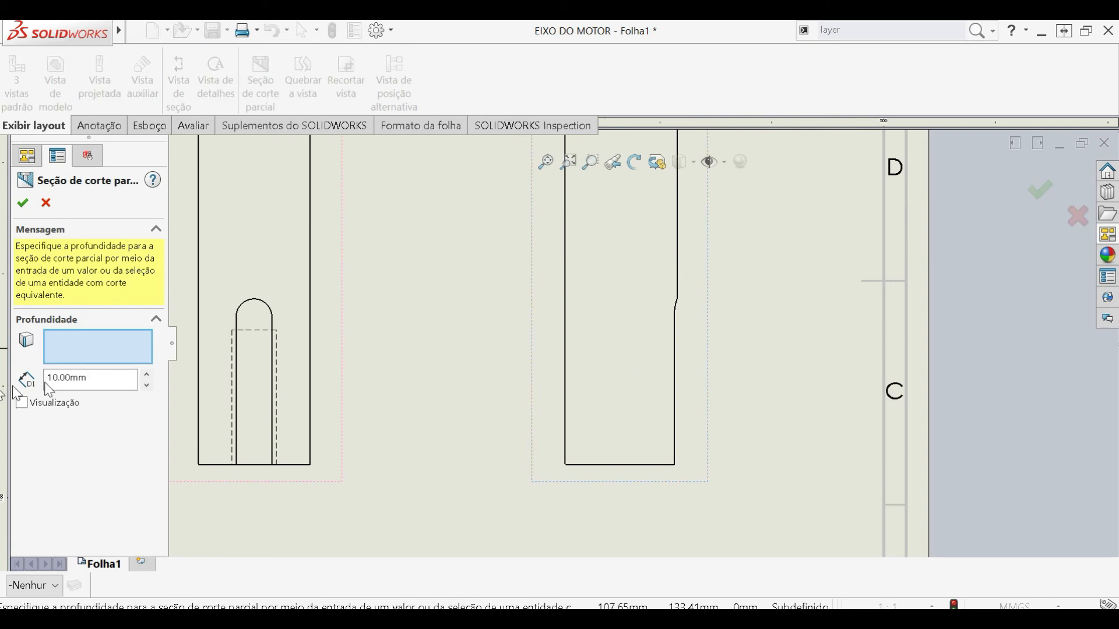
# - Set the broken-out section's depth to 15.83 mm and create the full-width section
pyautogui.doubleClick(110, 377)
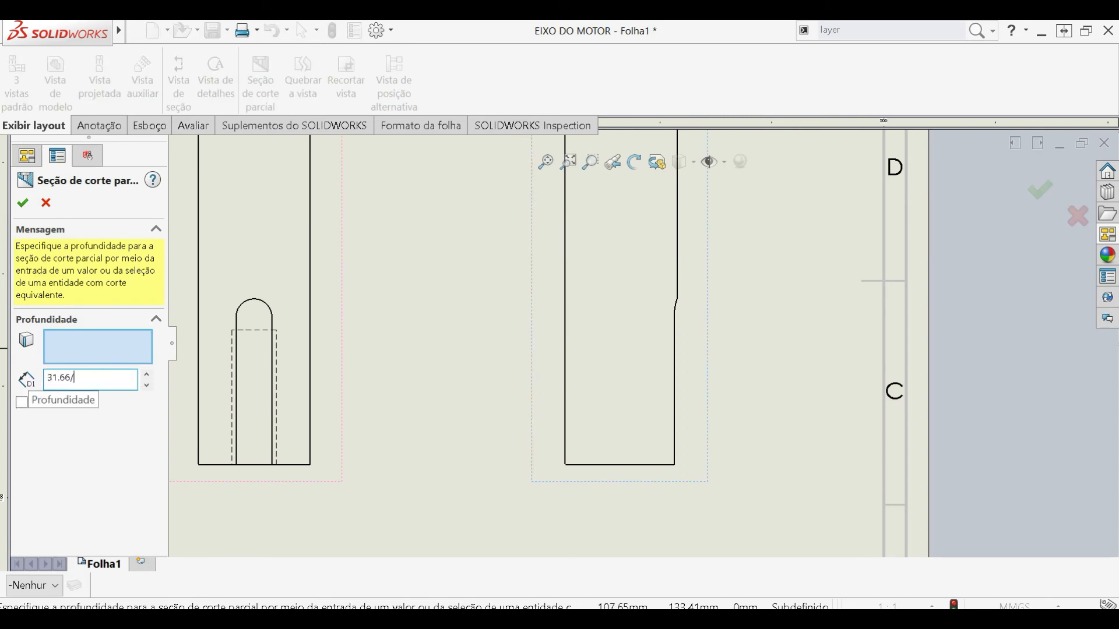
pyautogui.click(22, 203)
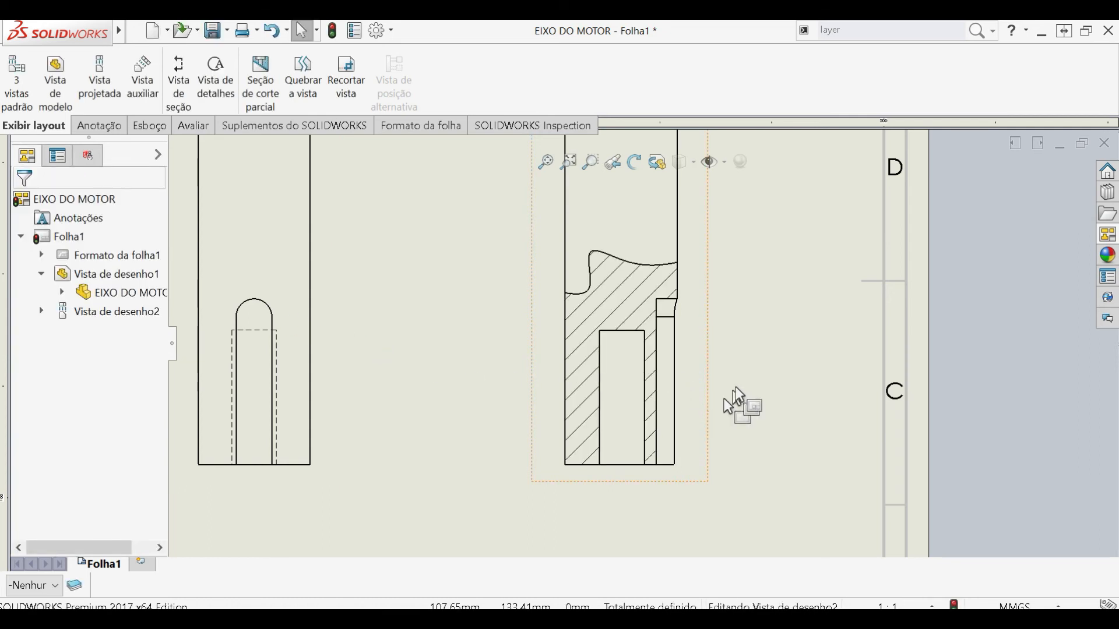
pyautogui.scroll(4, 733, 385)
pyautogui.scroll(2, 662, 292)
pyautogui.scroll(-6, 649, 292)
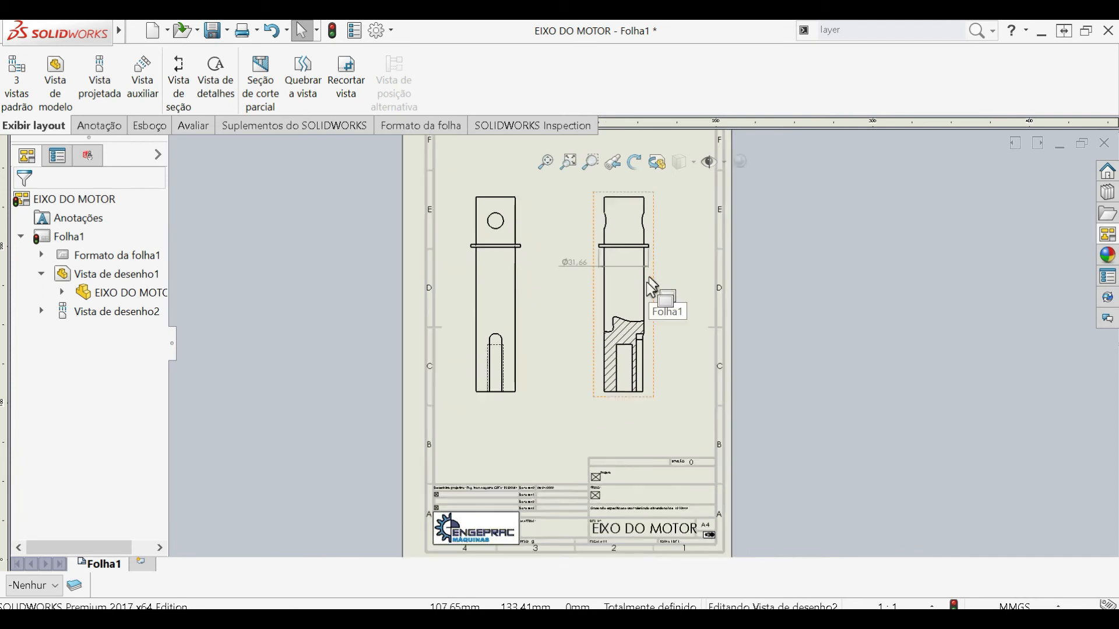
# - Dimension the inner bore's length and the keyway's depth in the sectioned end of the projected view
pyautogui.scroll(-1, 596, 322)
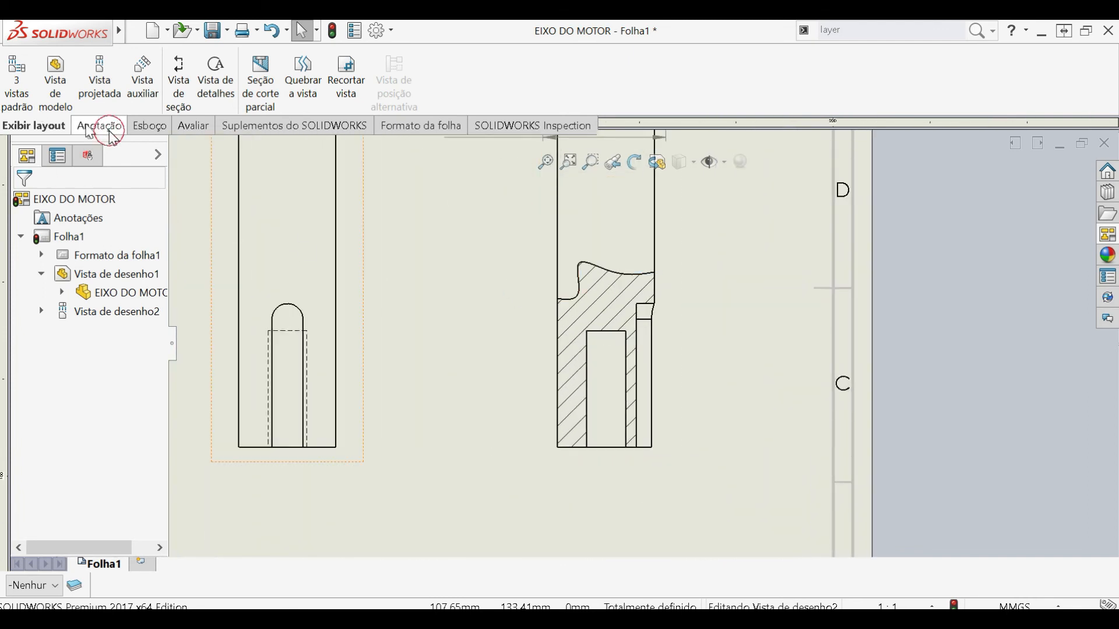
pyautogui.click(99, 125)
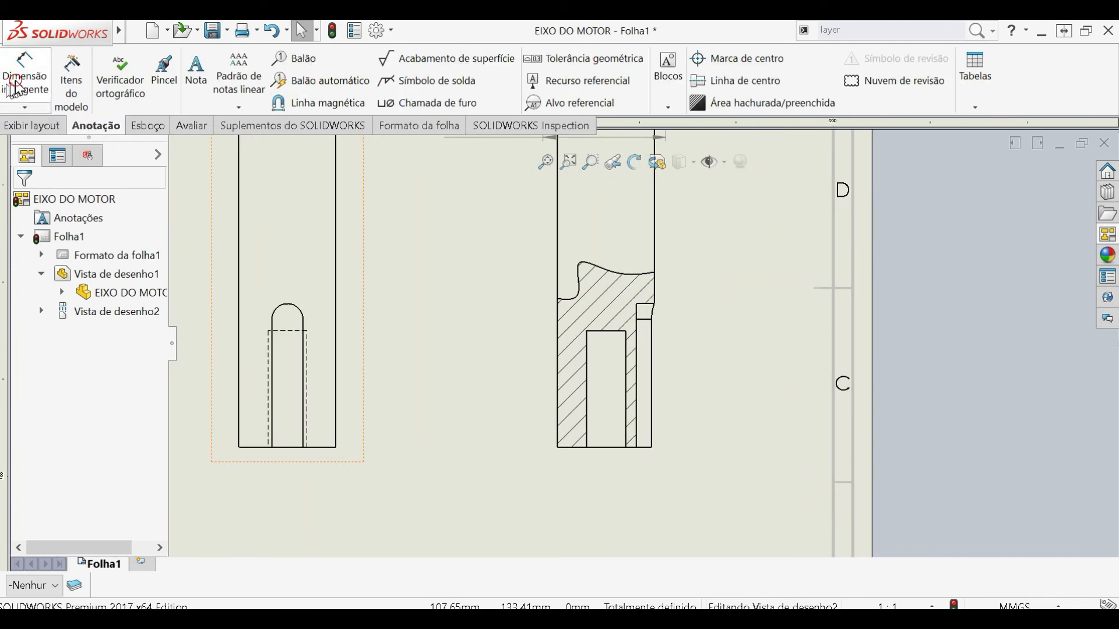
pyautogui.click(586, 375)
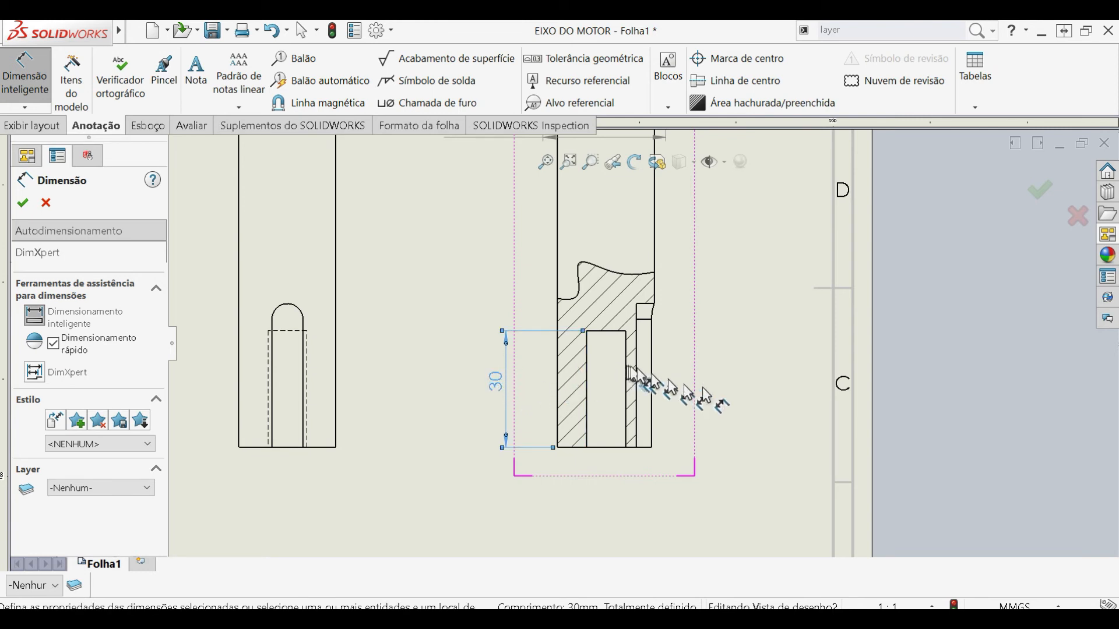
pyautogui.click(645, 305)
pyautogui.click(718, 284)
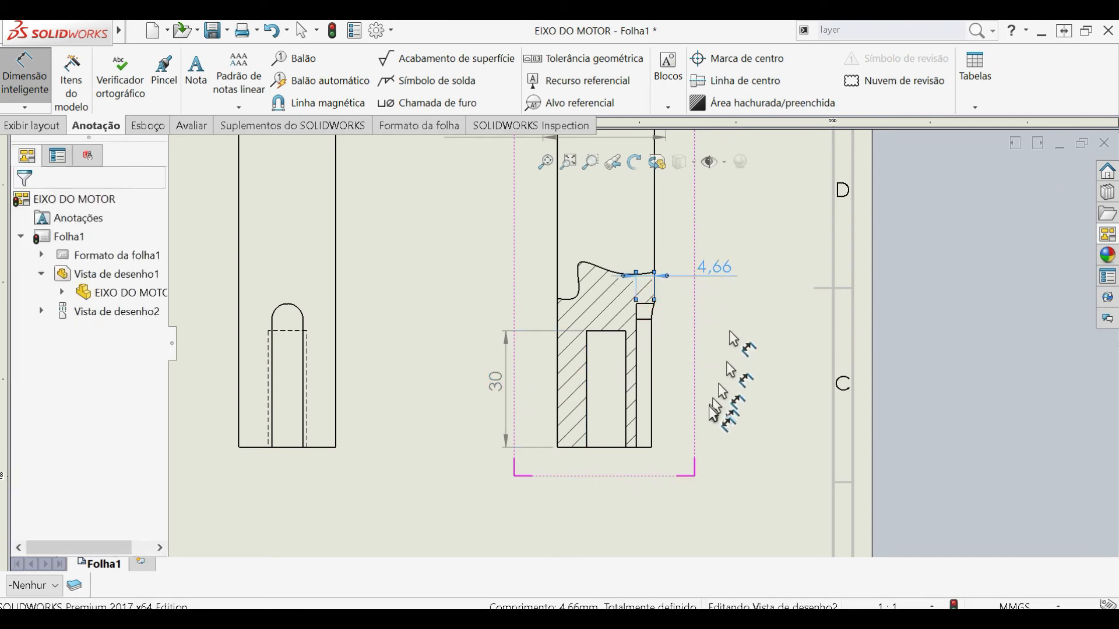
# - Start a section view with a vertical cutting line through the centre of the shaft's original front view
pyautogui.click(742, 404)
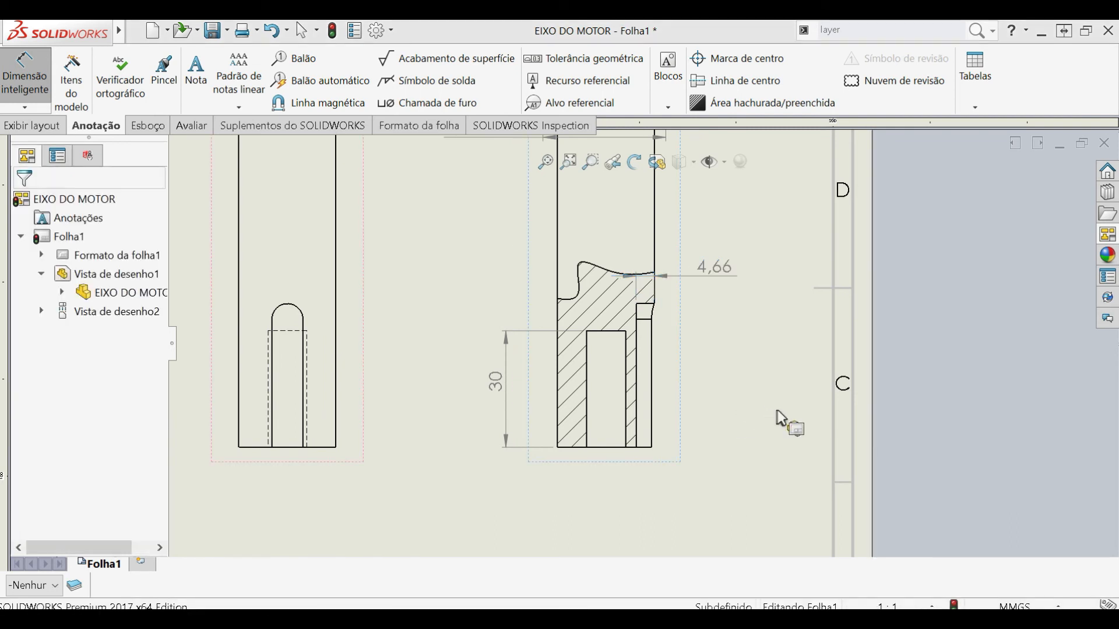
pyautogui.scroll(4, 729, 378)
pyautogui.click(36, 87)
pyautogui.click(35, 125)
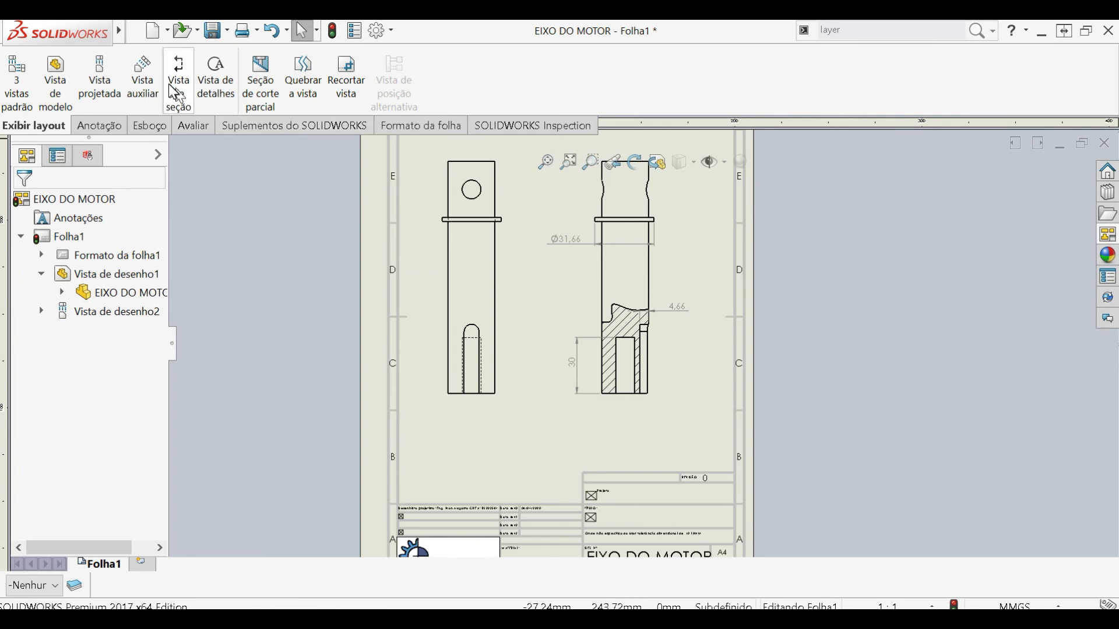
pyautogui.click(178, 96)
pyautogui.click(102, 477)
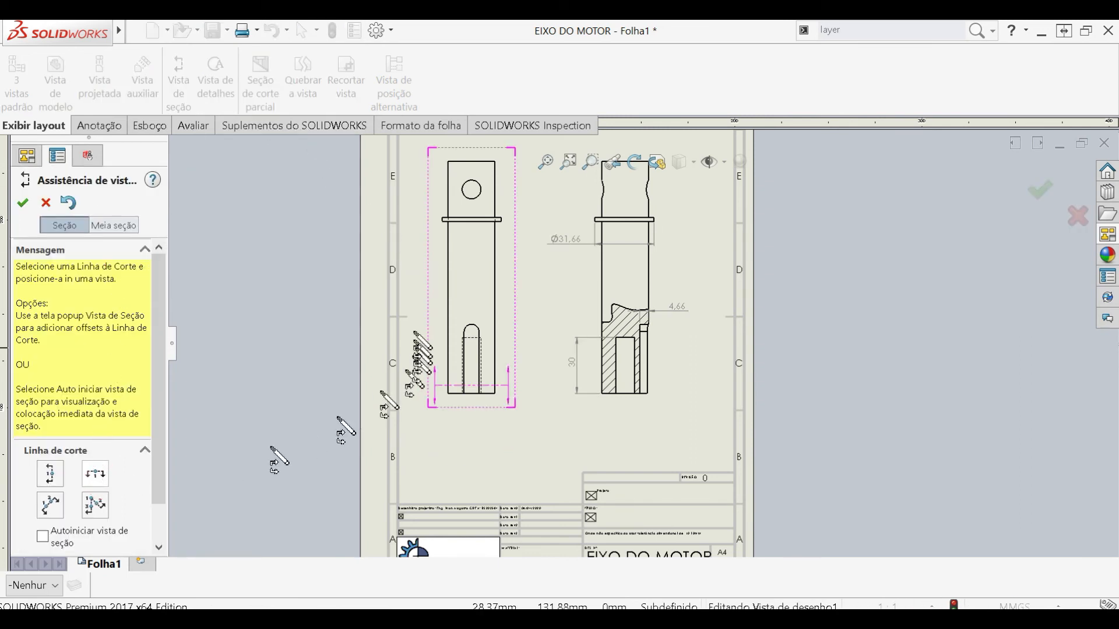
pyautogui.click(46, 479)
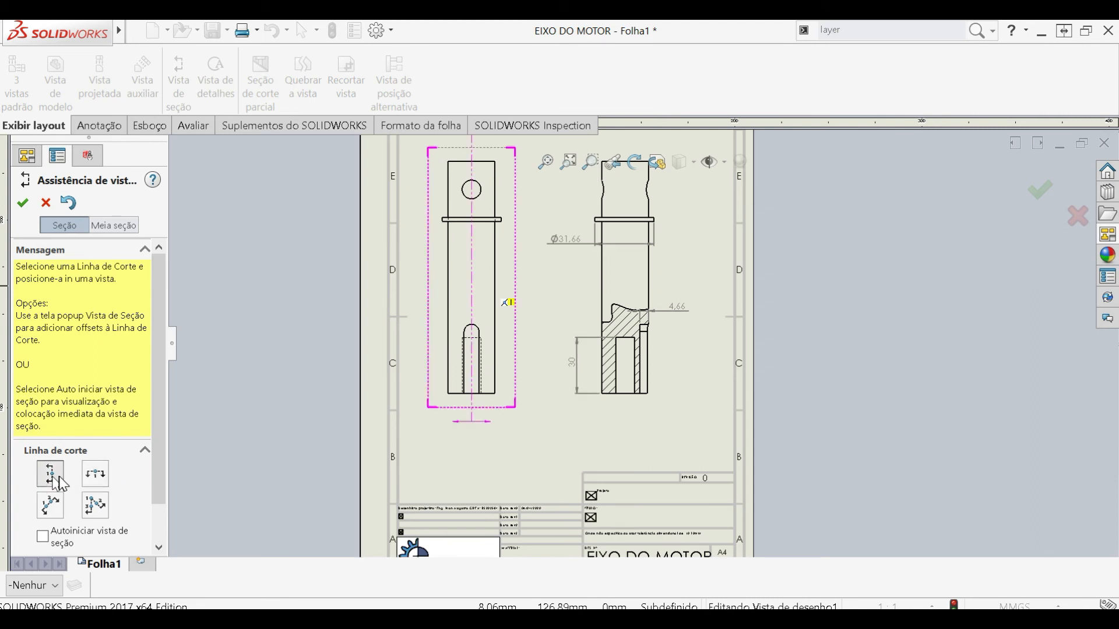
pyautogui.click(472, 266)
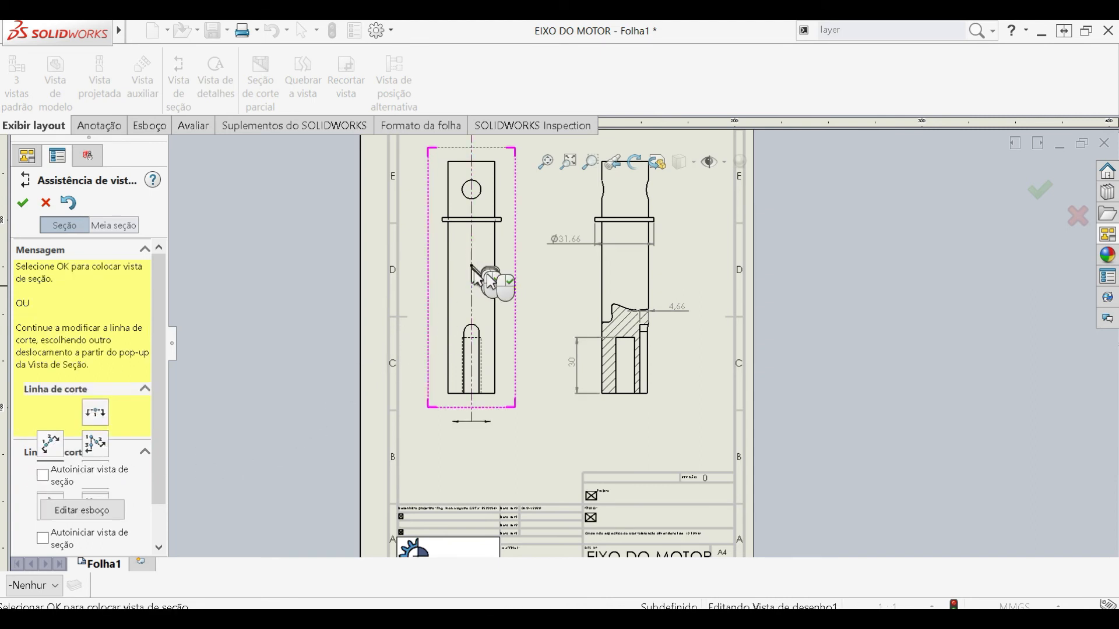
# - Place section view A-A of the shaft to the right of the projected view
pyautogui.click(621, 257)
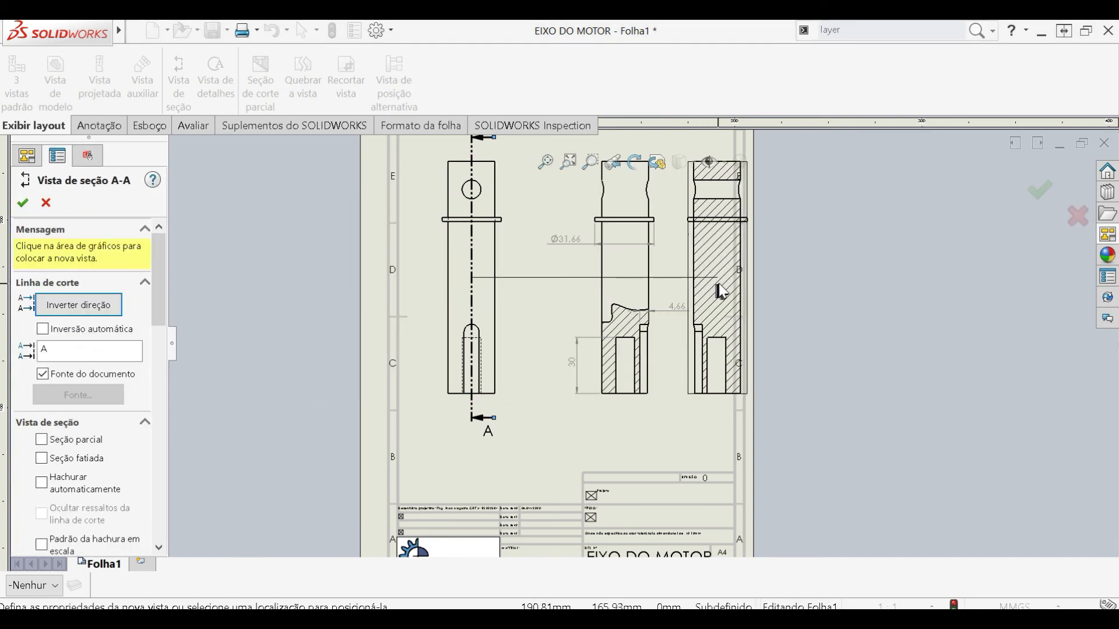
pyautogui.click(723, 290)
pyautogui.scroll(-2, 717, 350)
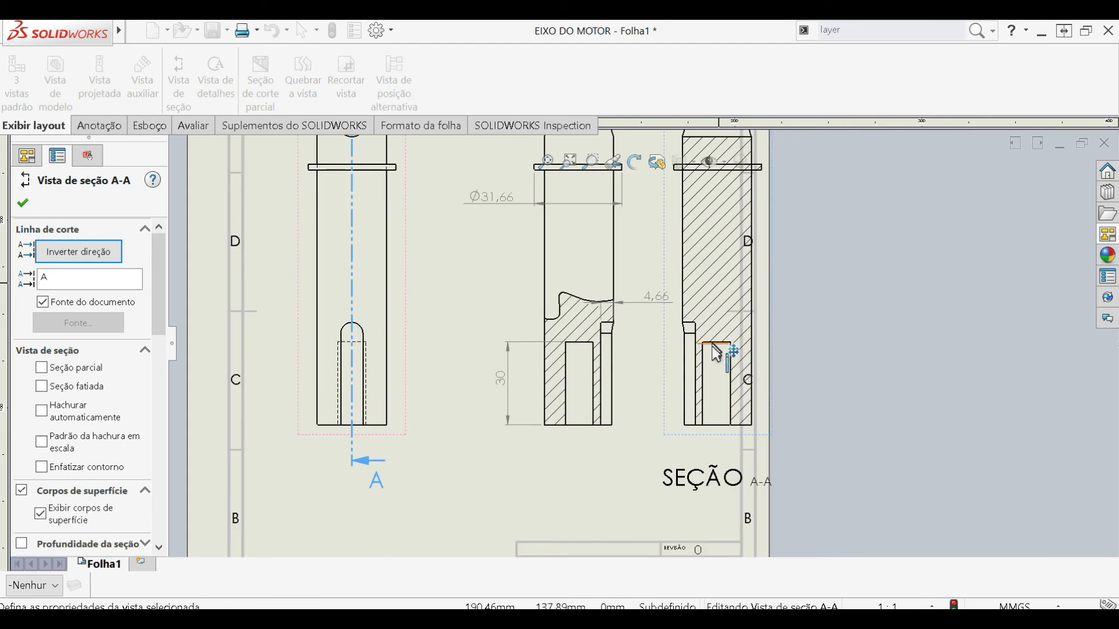
pyautogui.scroll(-2, 724, 397)
pyautogui.press('Escape')
pyautogui.scroll(2, 720, 373)
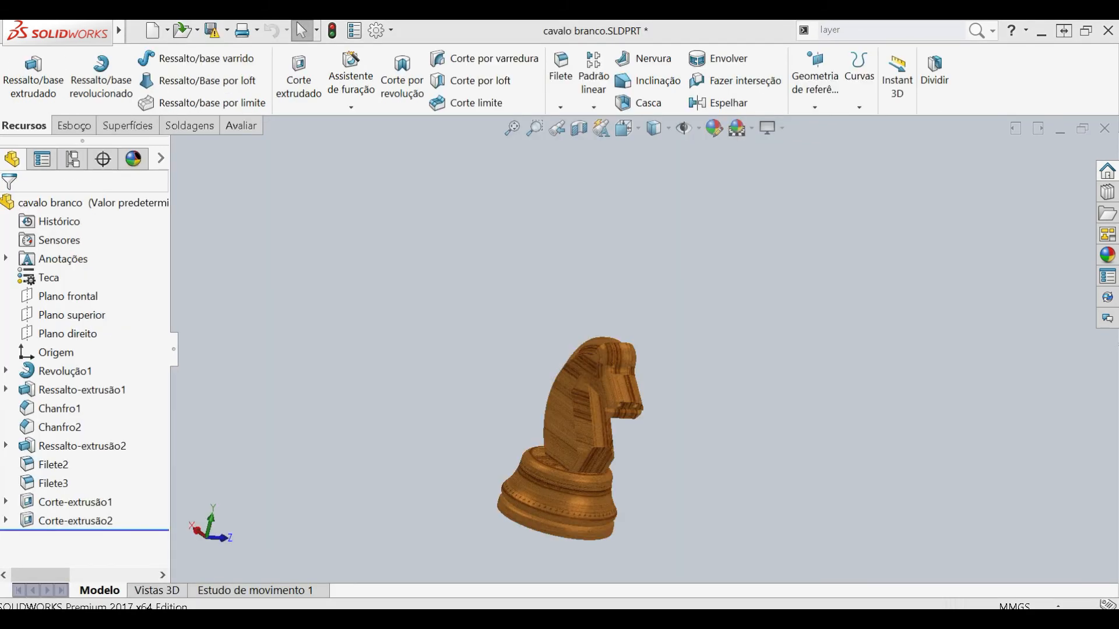
# - Switch to the cavalo branco part and create a drawing from it with the engeprac sheet format
pyautogui.scroll(-3, 587, 386)
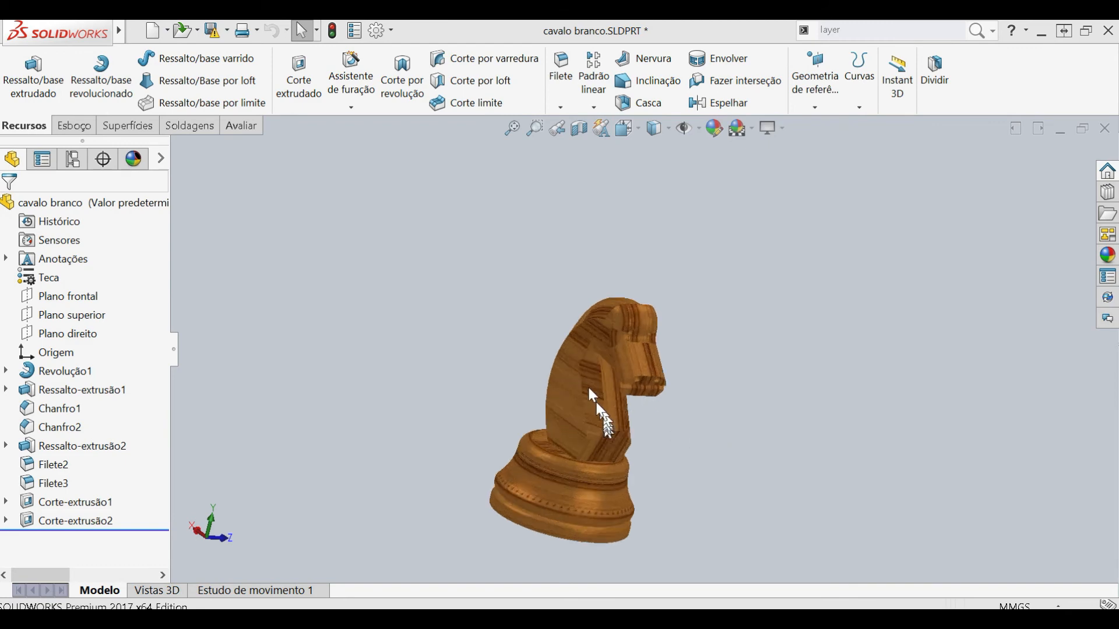
pyautogui.scroll(3, 665, 408)
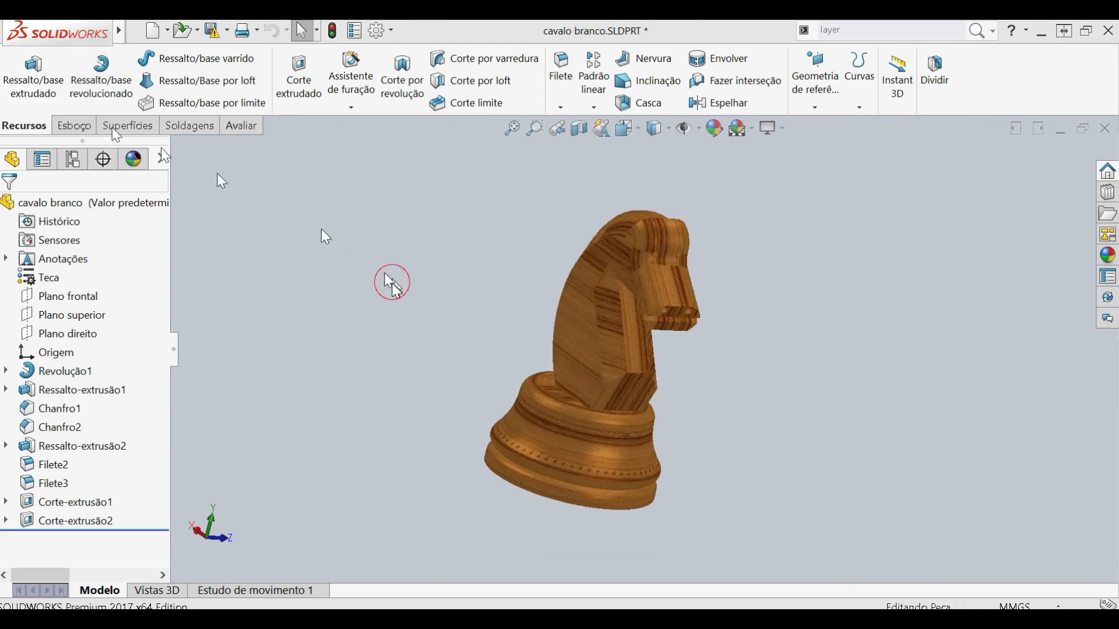
pyautogui.click(146, 31)
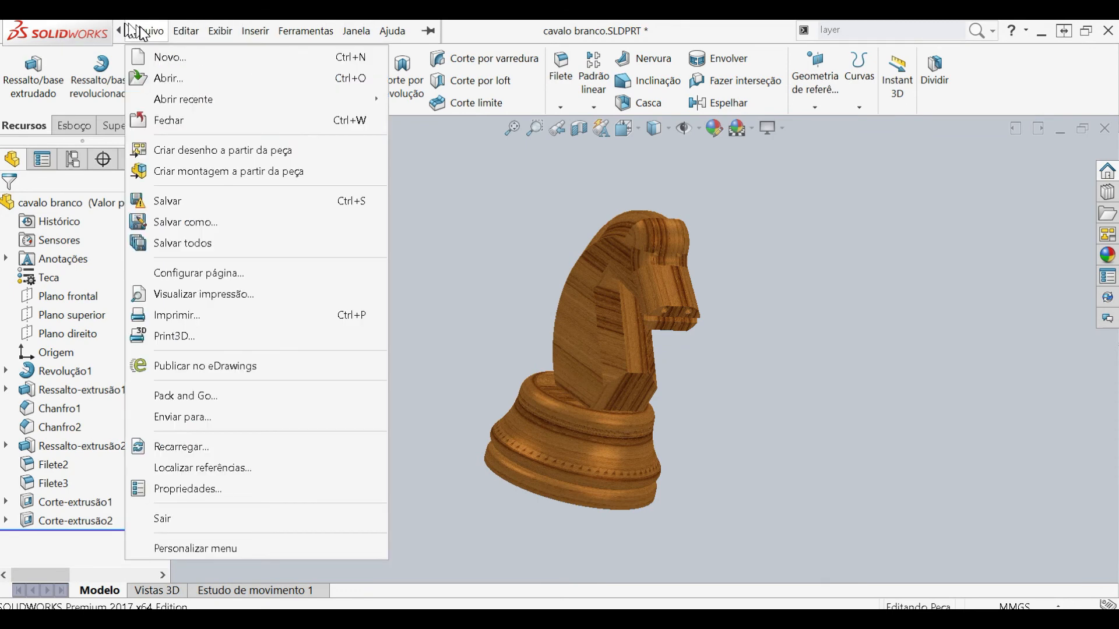
pyautogui.click(194, 150)
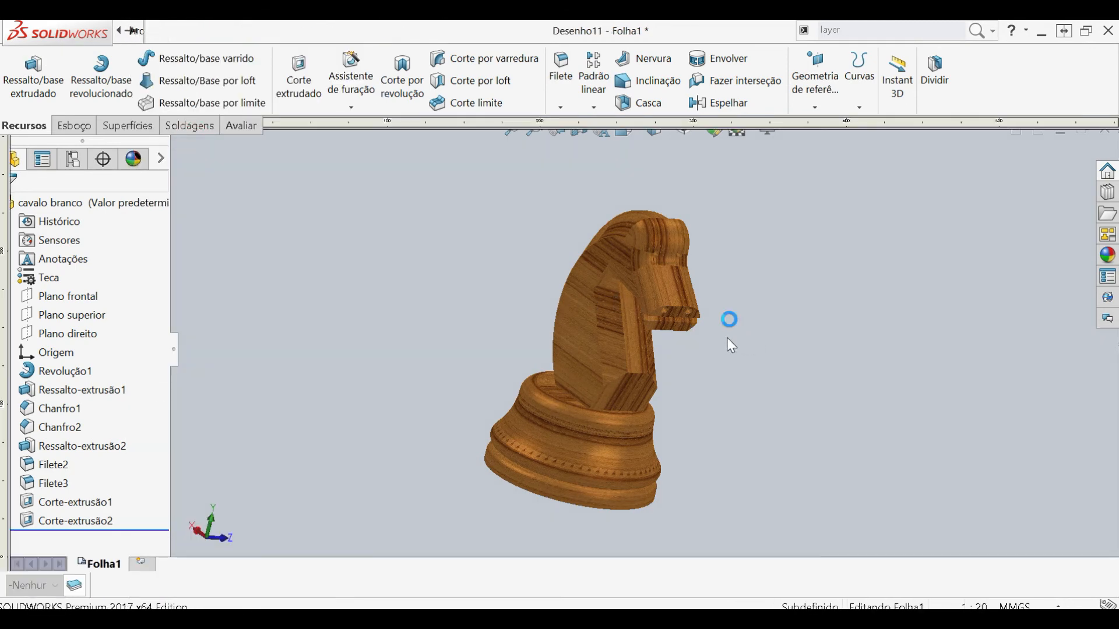
pyautogui.scroll(-1, 487, 315)
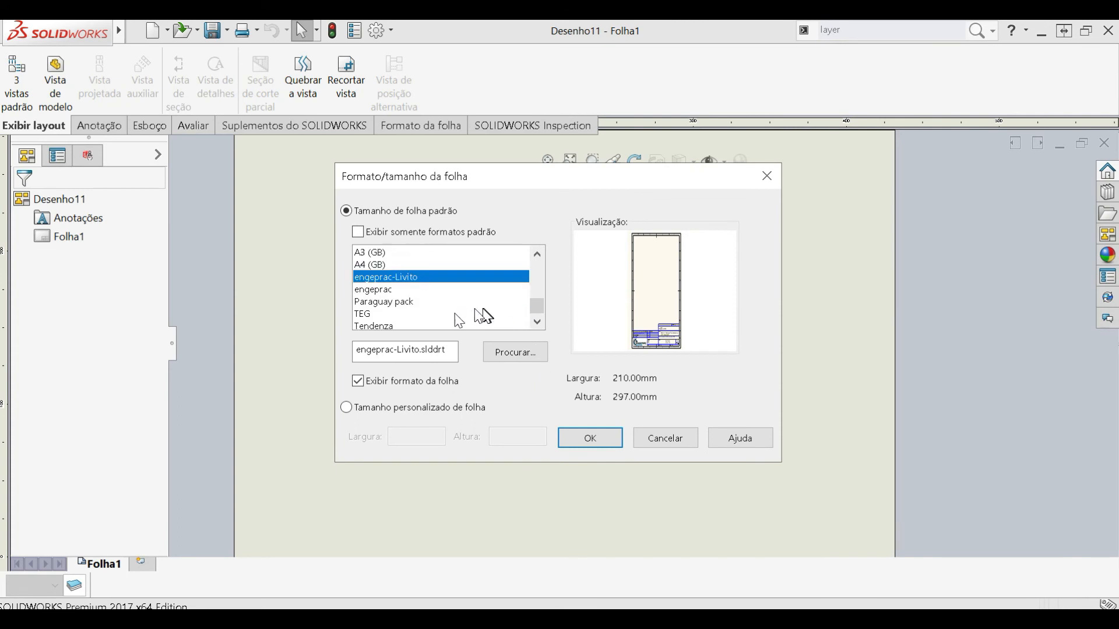
pyautogui.click(394, 291)
pyautogui.click(598, 450)
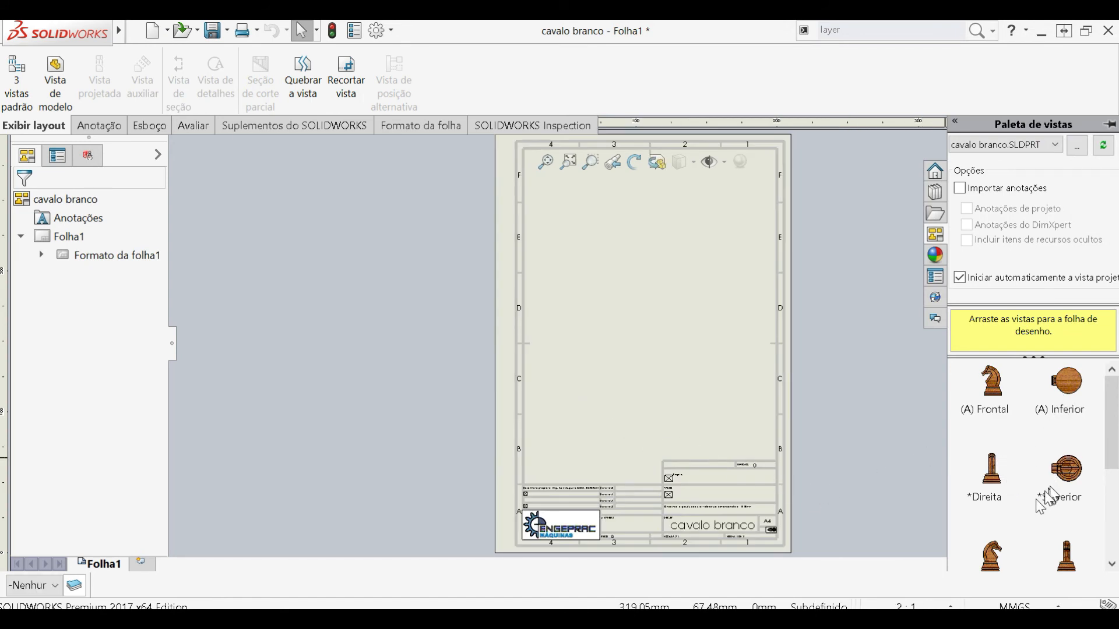
# - Insert the Esquerda view of the chess knight near the middle of the sheet, without any projected views
pyautogui.scroll(-3, 1049, 498)
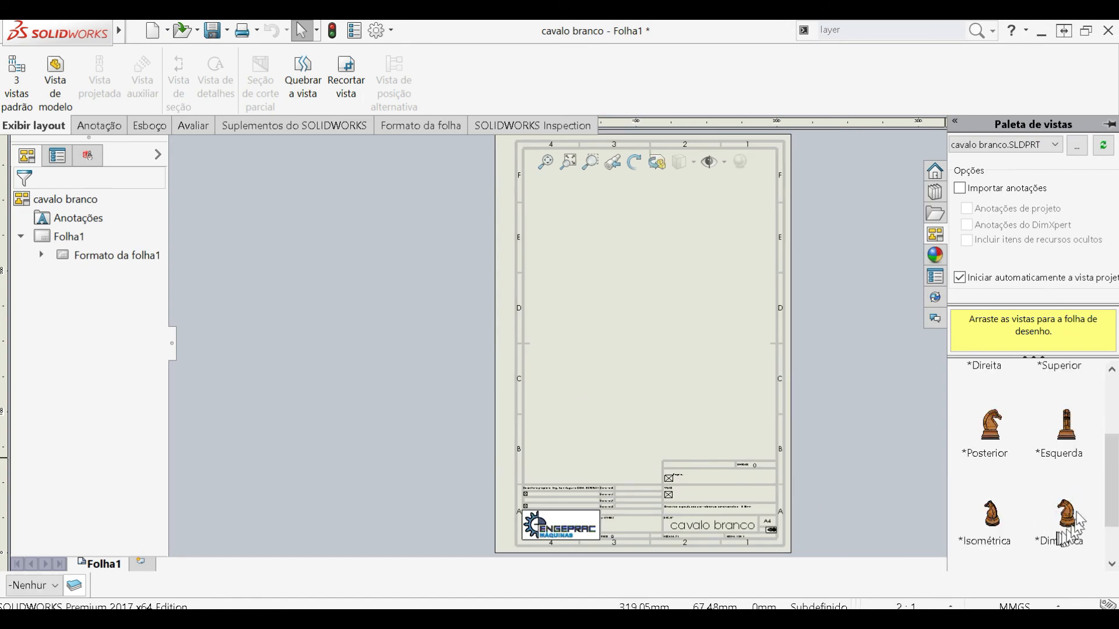
pyautogui.scroll(3, 1080, 519)
pyautogui.scroll(-3, 1085, 510)
pyautogui.scroll(3, 1084, 489)
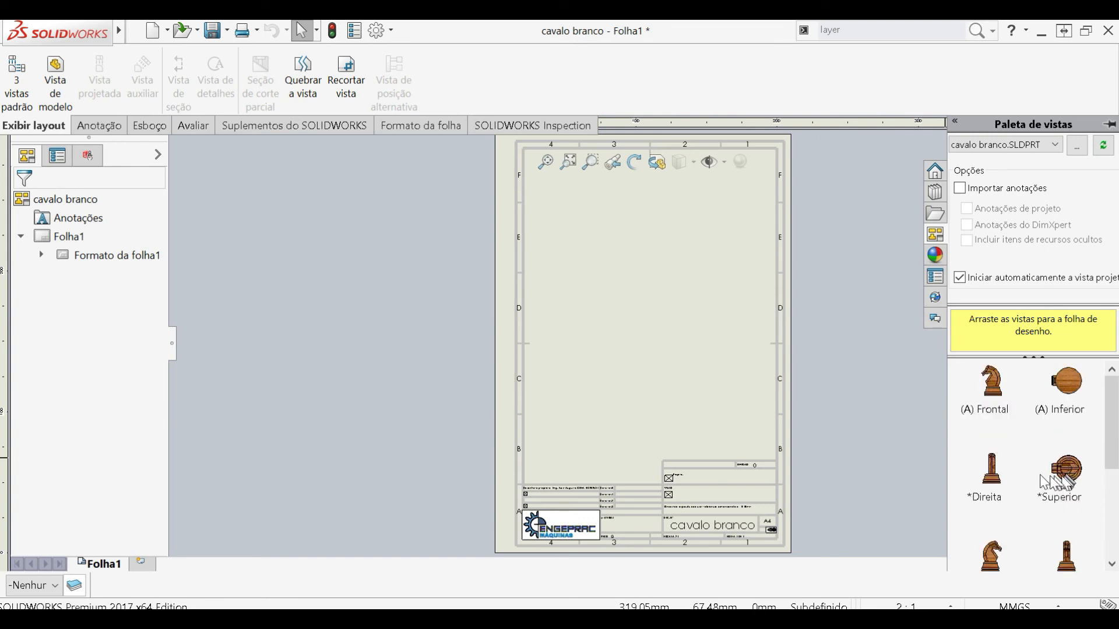
pyautogui.moveTo(1061, 545); pyautogui.dragTo(636, 310)
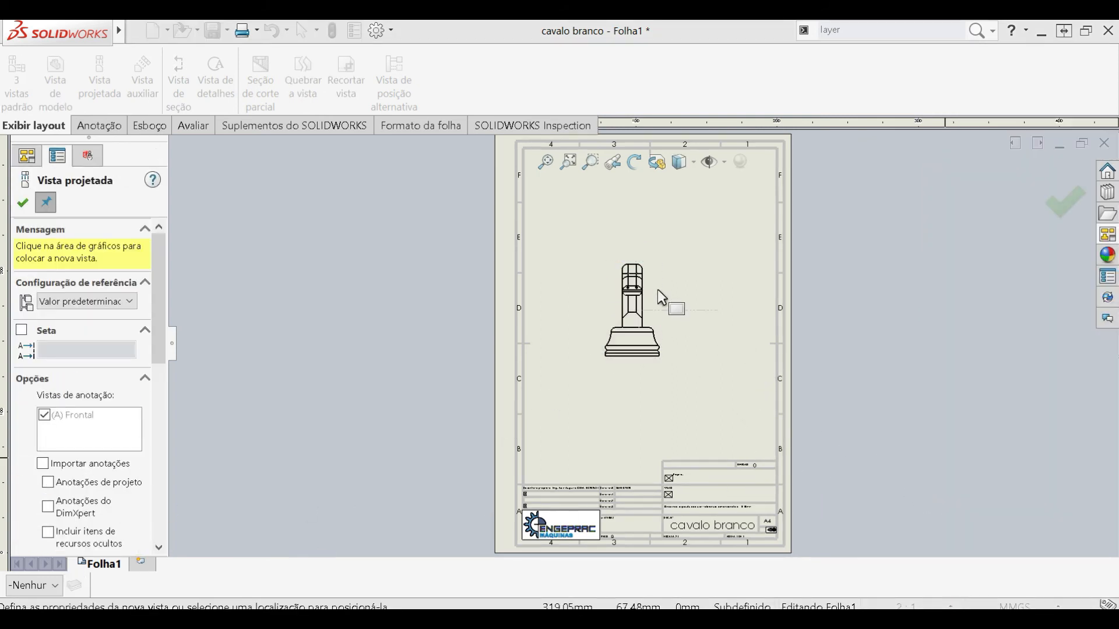
pyautogui.scroll(-5, 657, 289)
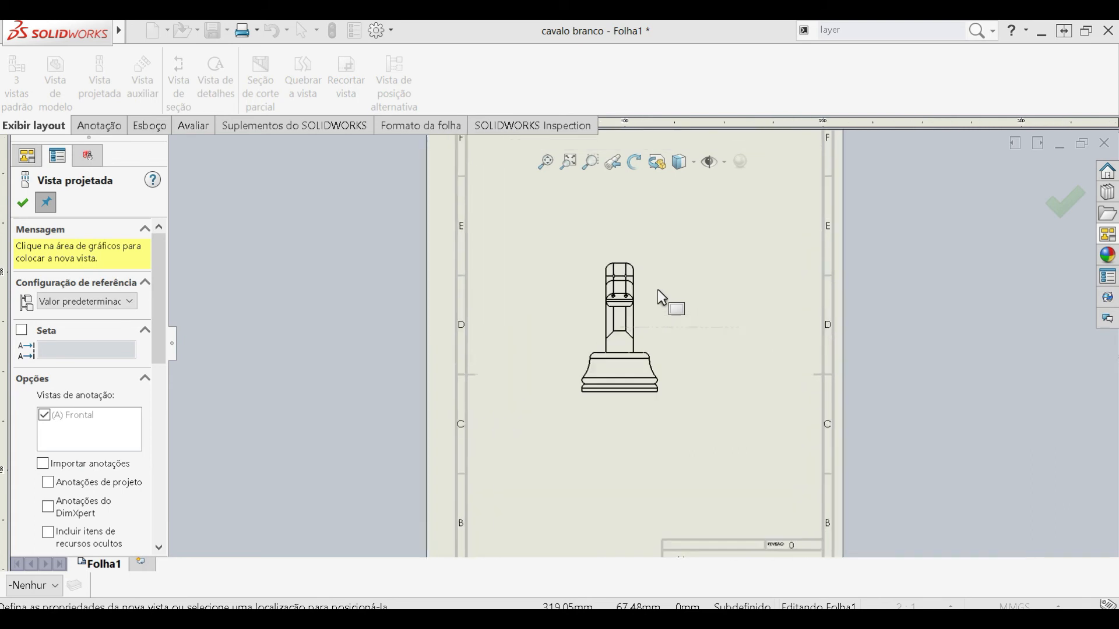
pyautogui.scroll(5, 714, 371)
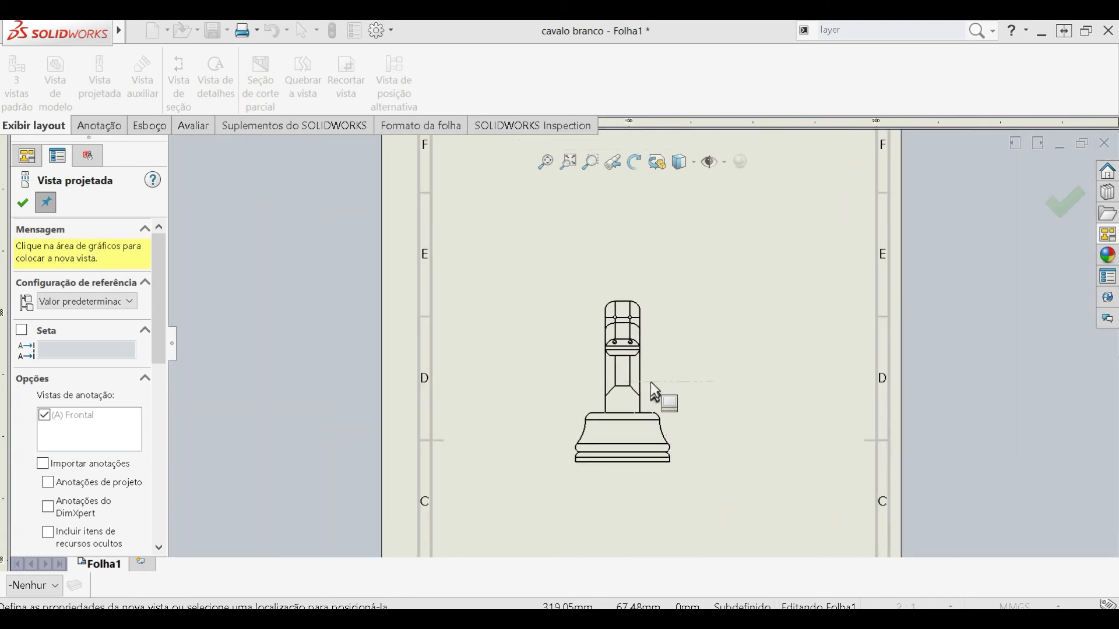
pyautogui.scroll(-3, 643, 367)
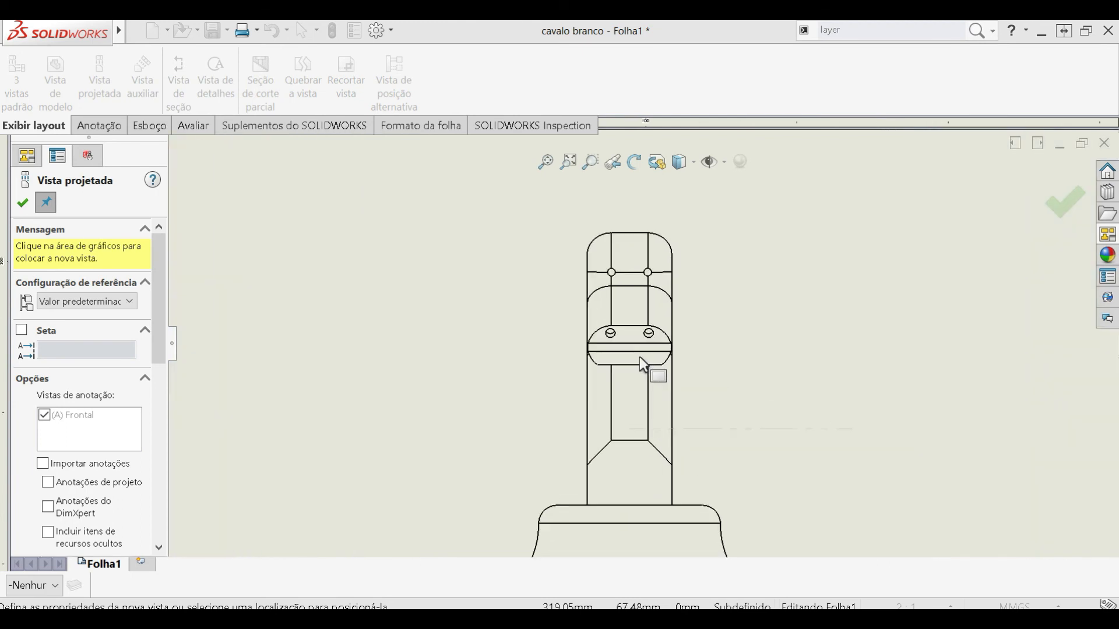
pyautogui.scroll(-1, 650, 379)
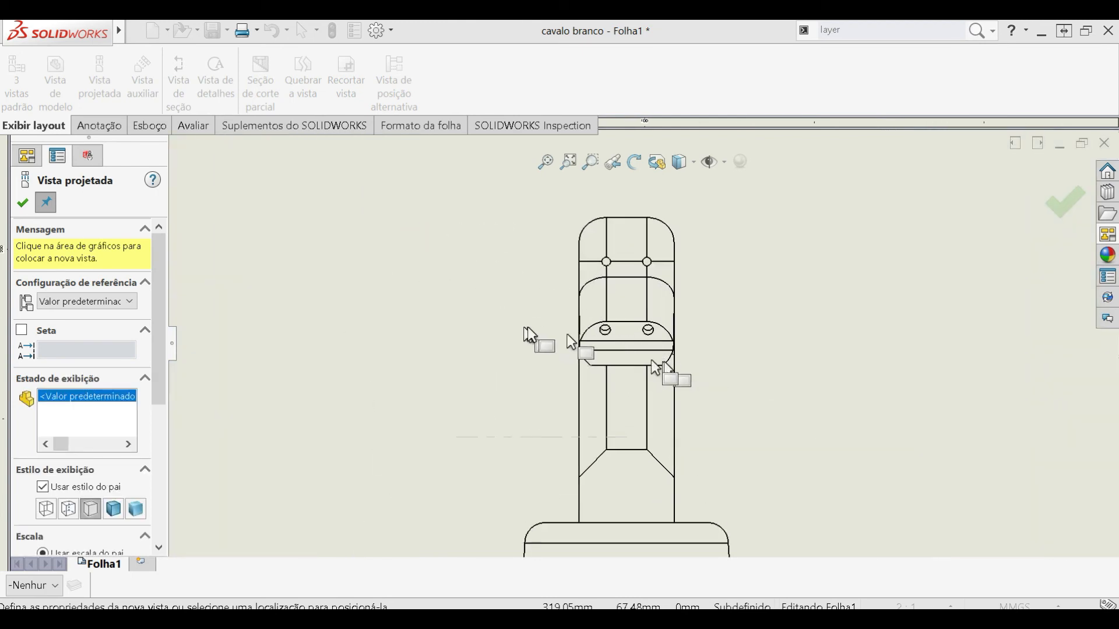
pyautogui.click(24, 203)
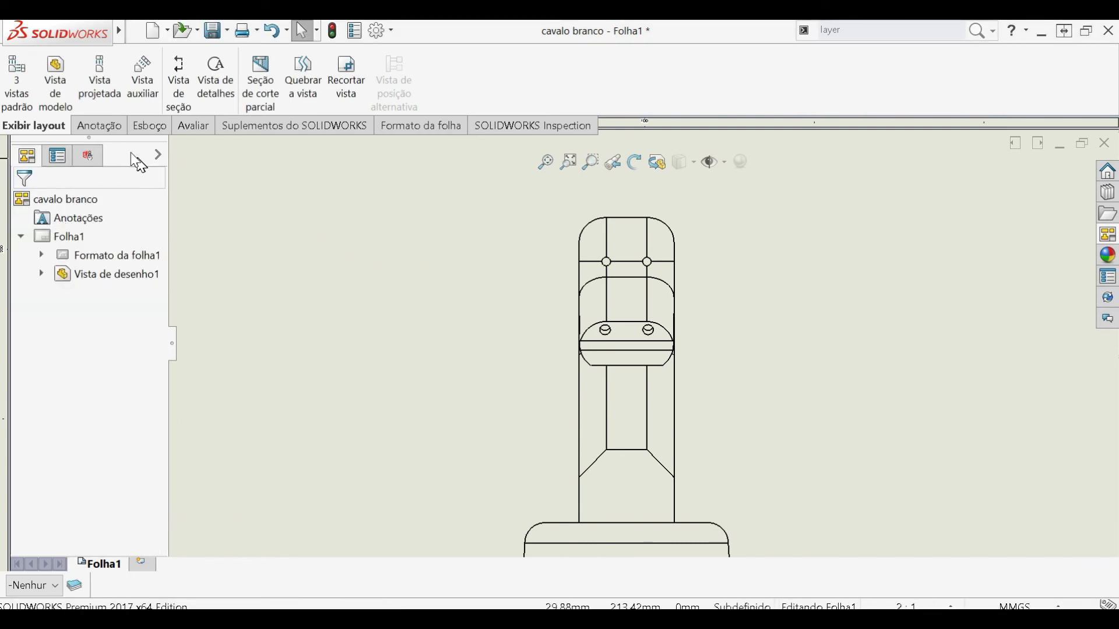
# - Add a hole callout to the left nostril hole in the knight's muzzle, with its text left of the head
pyautogui.click(99, 126)
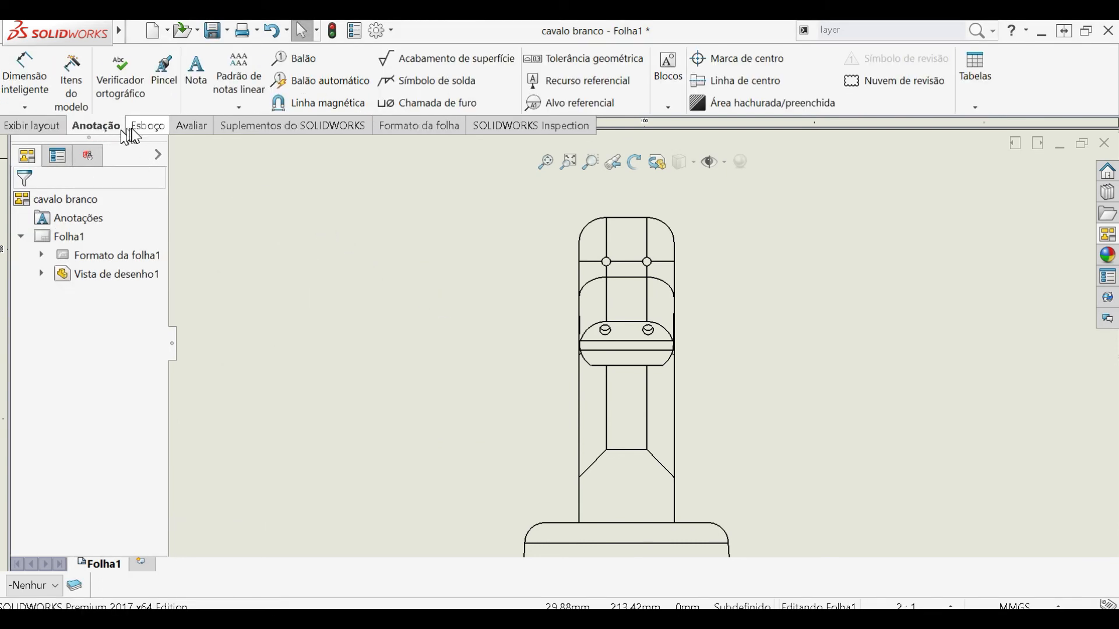
pyautogui.click(140, 127)
pyautogui.click(94, 131)
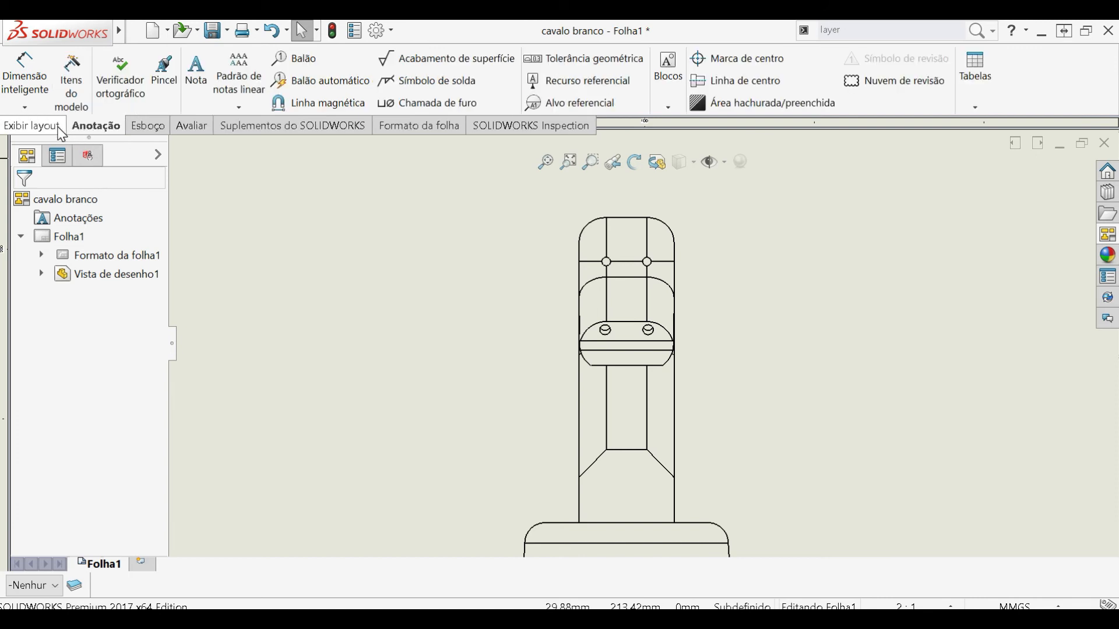
pyautogui.click(418, 108)
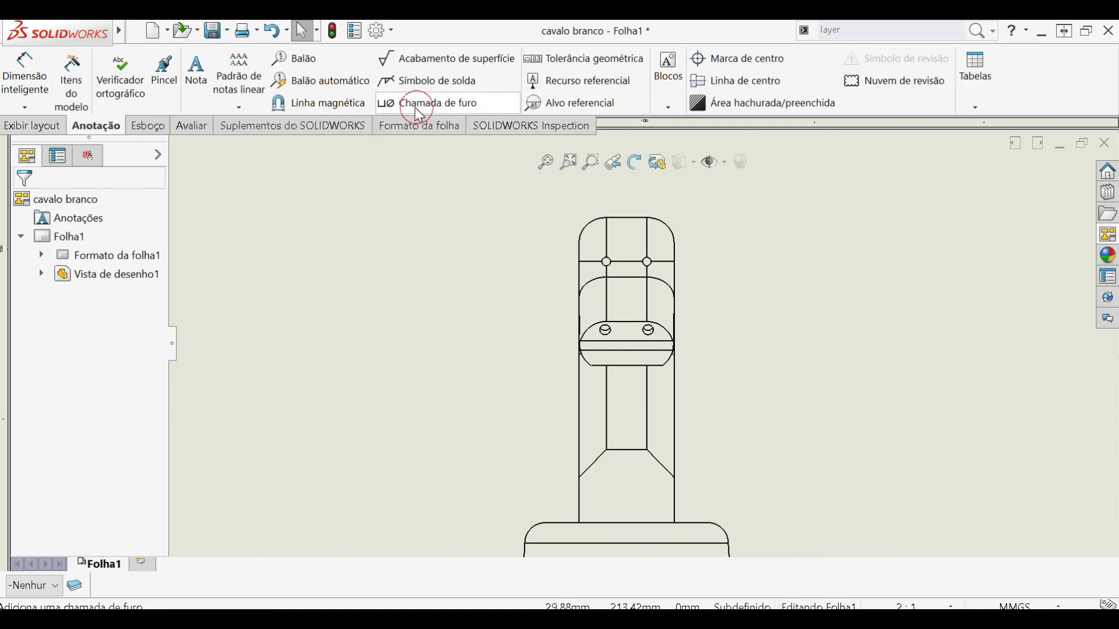
pyautogui.click(610, 330)
pyautogui.click(457, 278)
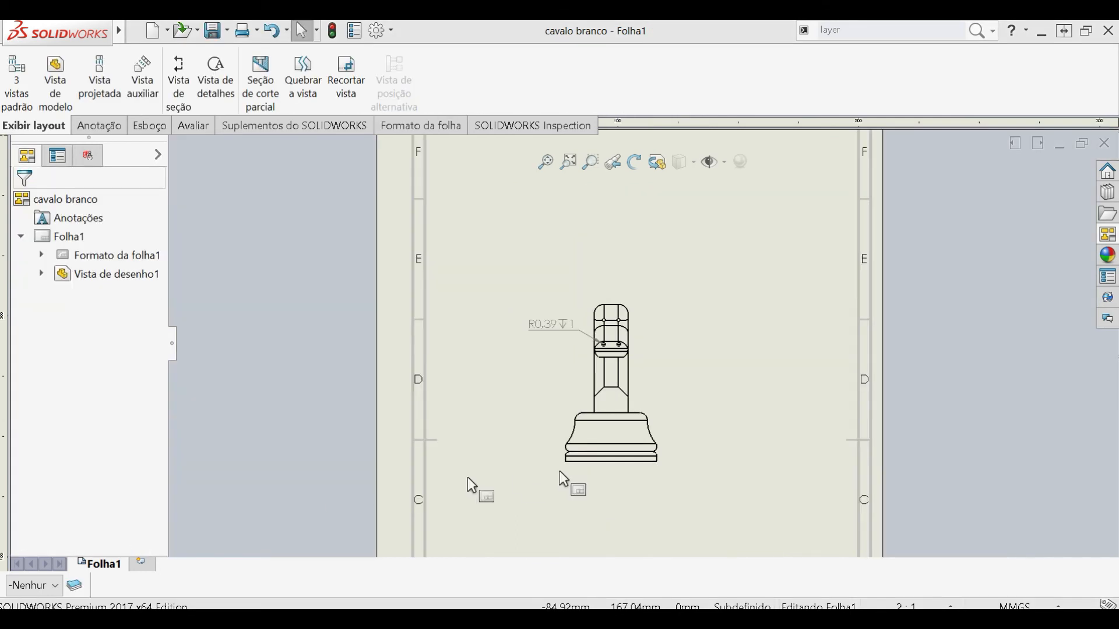
# - Create a projected side view of the knight to the right of the existing view
pyautogui.scroll(-3, 660, 402)
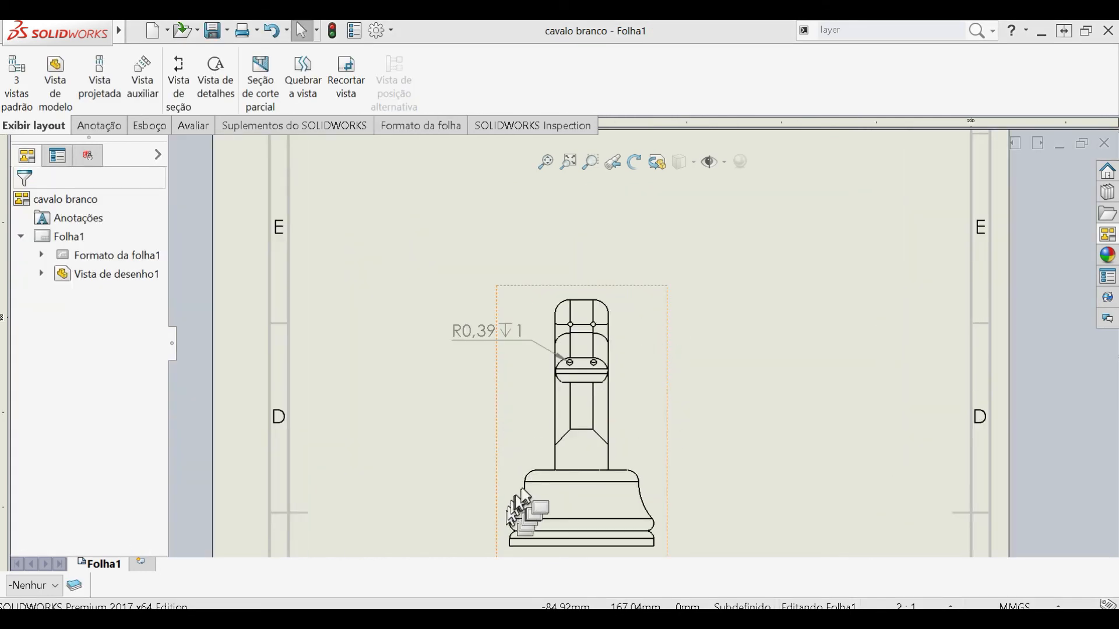
pyautogui.click(112, 127)
pyautogui.click(46, 126)
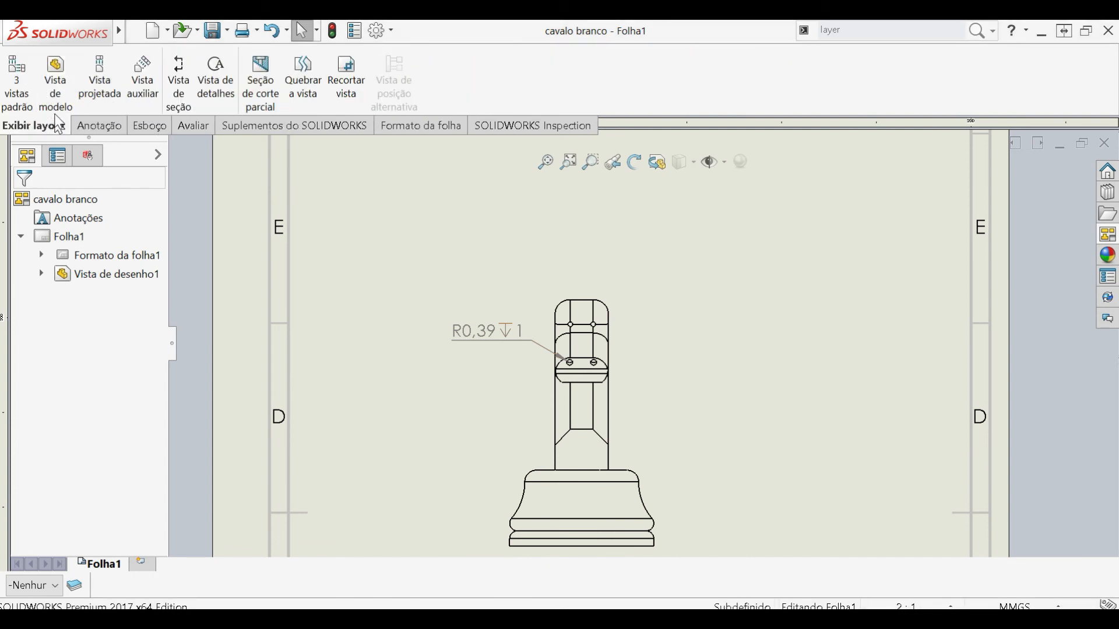
pyautogui.click(98, 98)
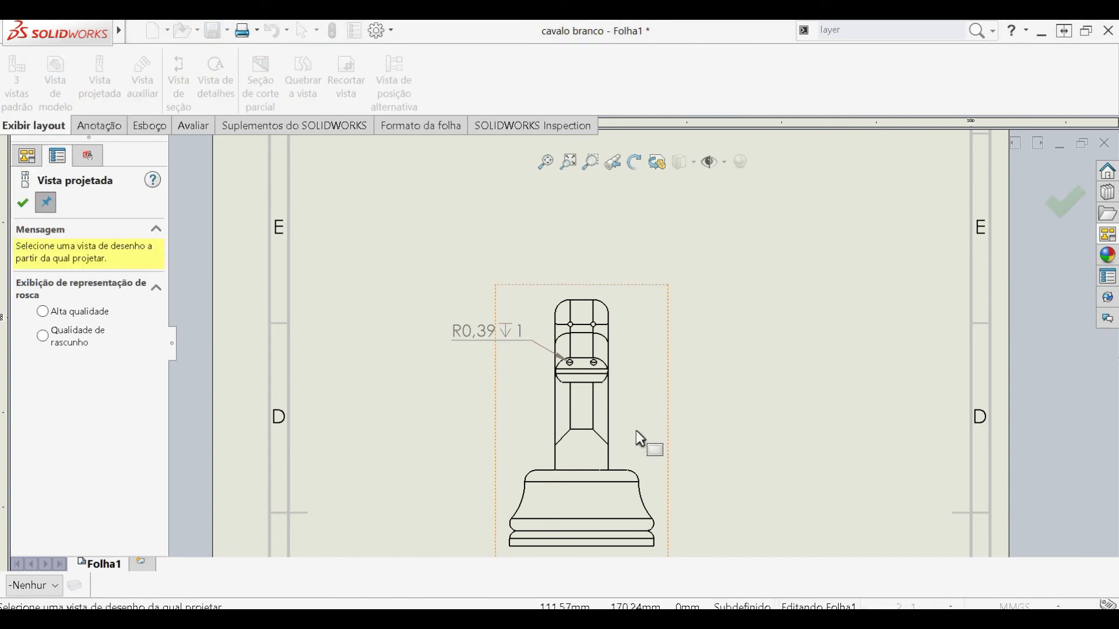
pyautogui.click(606, 434)
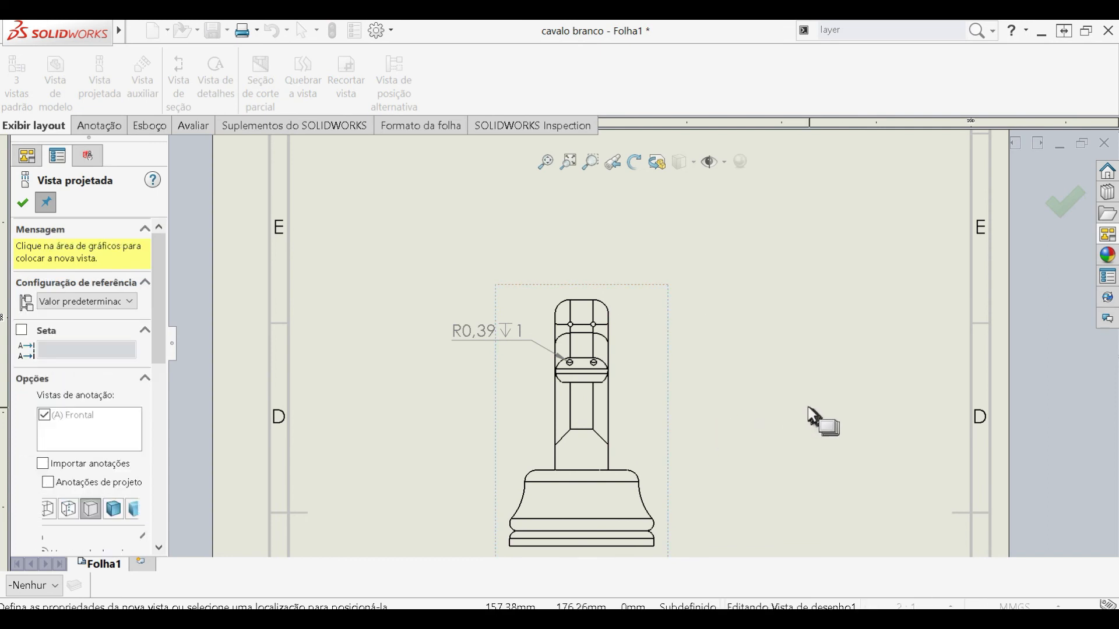
pyautogui.click(777, 407)
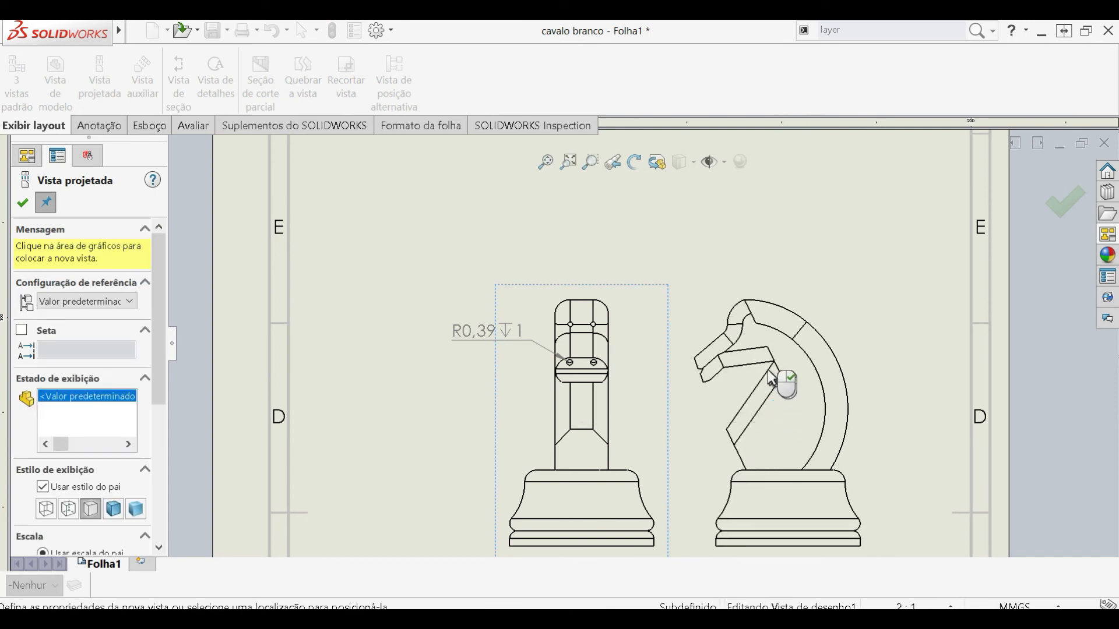
pyautogui.press('Escape')
# - Create an auxiliary view from the inclined front edge of the knight's muzzle, placing it lower left of the first view
pyautogui.scroll(-7, 723, 377)
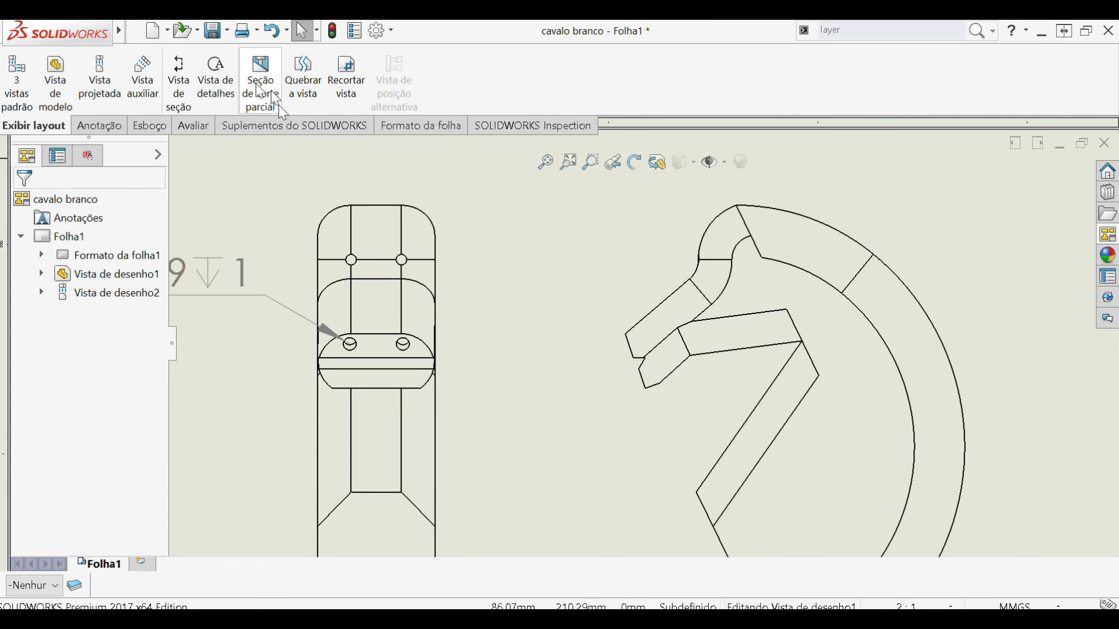
pyautogui.click(155, 78)
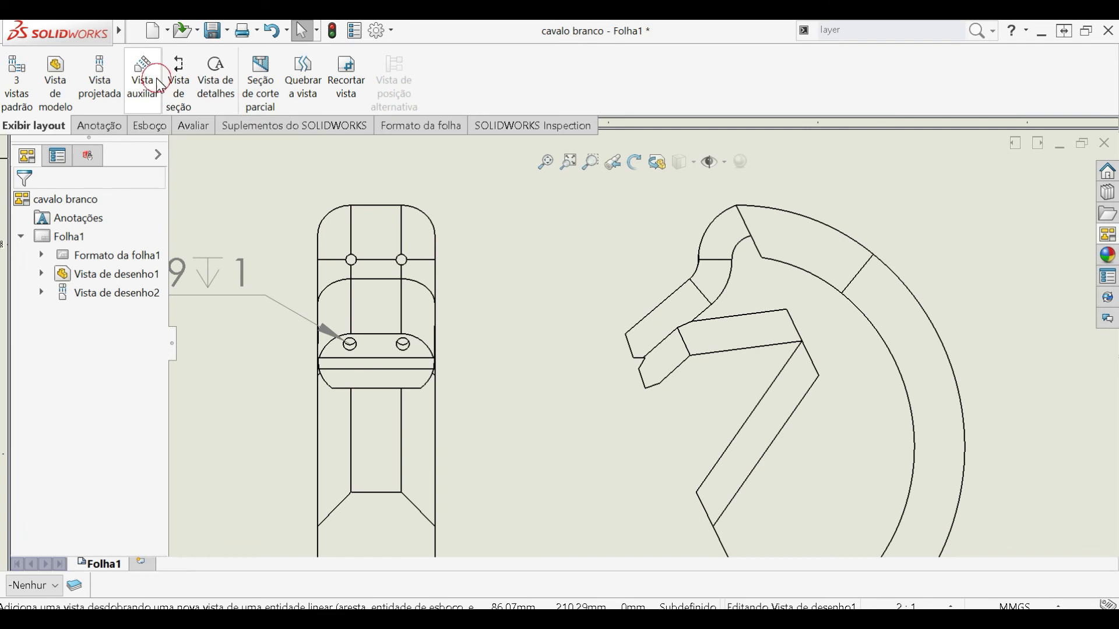
pyautogui.click(633, 352)
pyautogui.scroll(4, 403, 463)
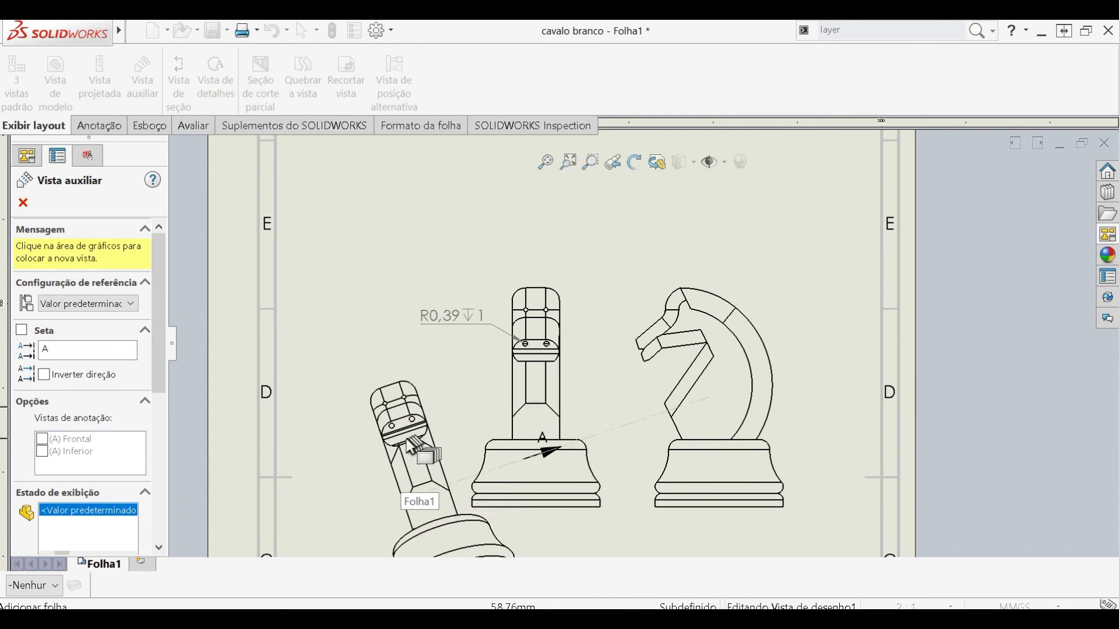
pyautogui.click(407, 438)
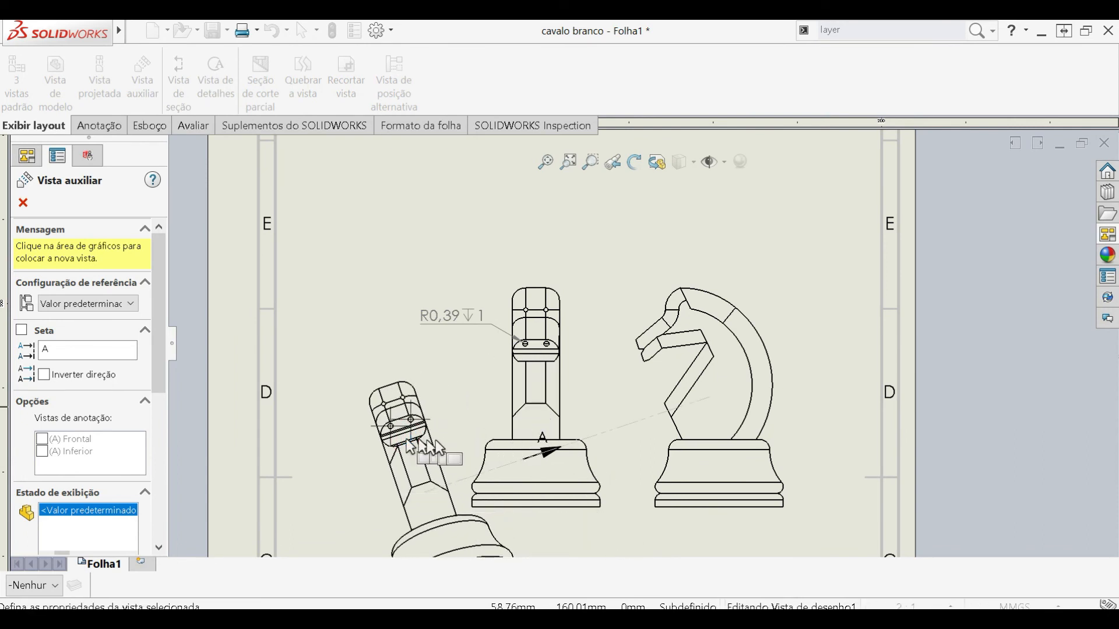
# - Move the knight's side view left to the middle of the sheet and the view with the hole callout to its right
pyautogui.scroll(-1, 410, 444)
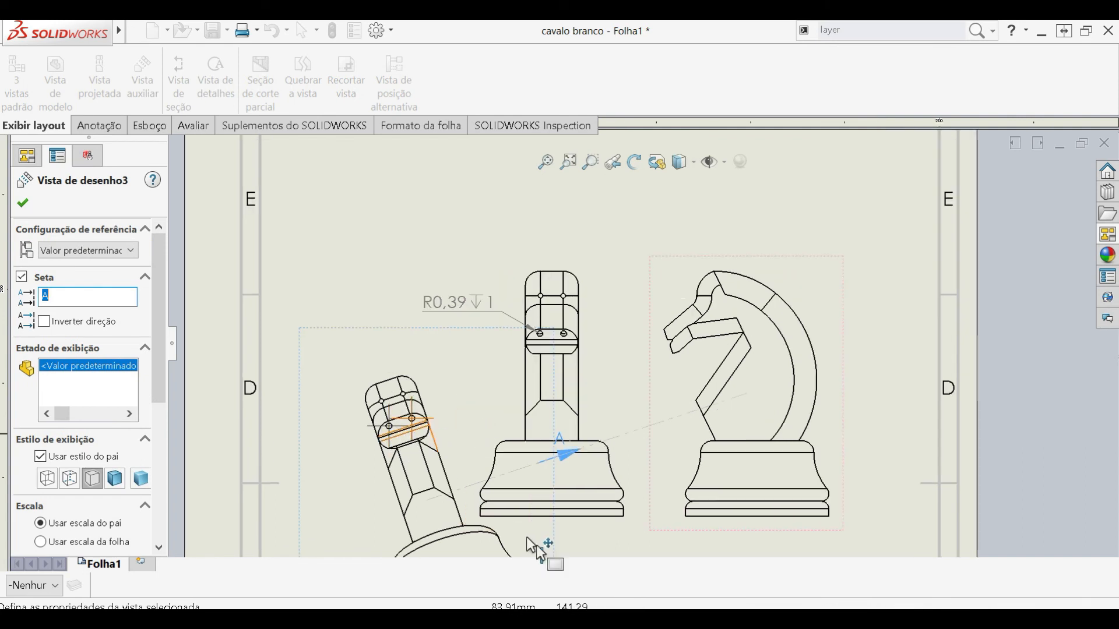
pyautogui.click(576, 528)
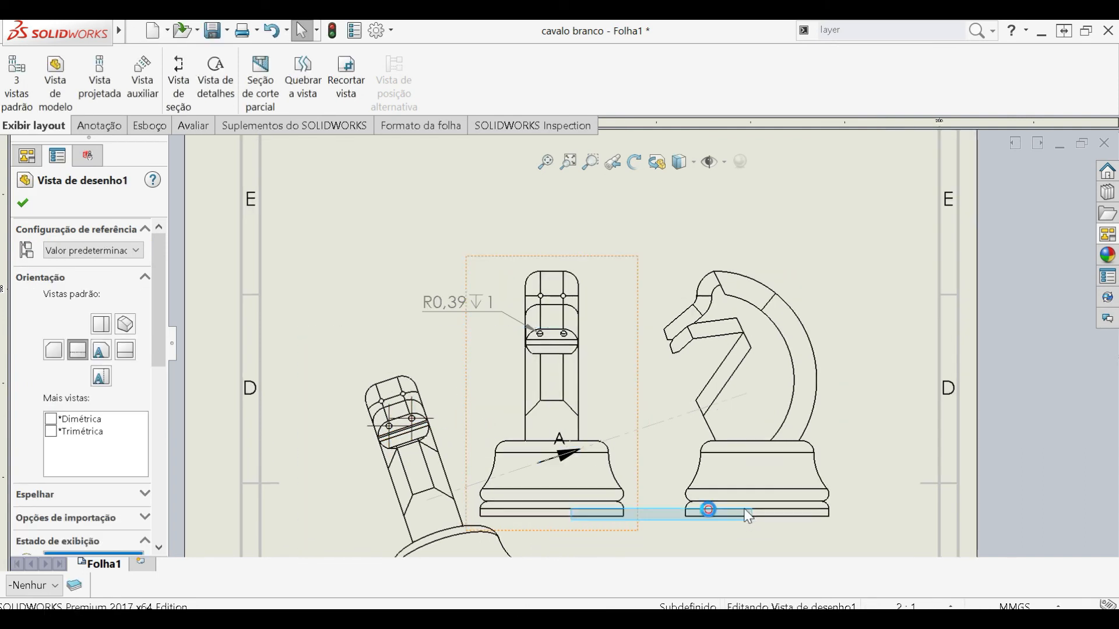
pyautogui.click(617, 537)
pyautogui.moveTo(615, 535); pyautogui.dragTo(1031, 534)
pyautogui.moveTo(789, 535); pyautogui.dragTo(704, 534)
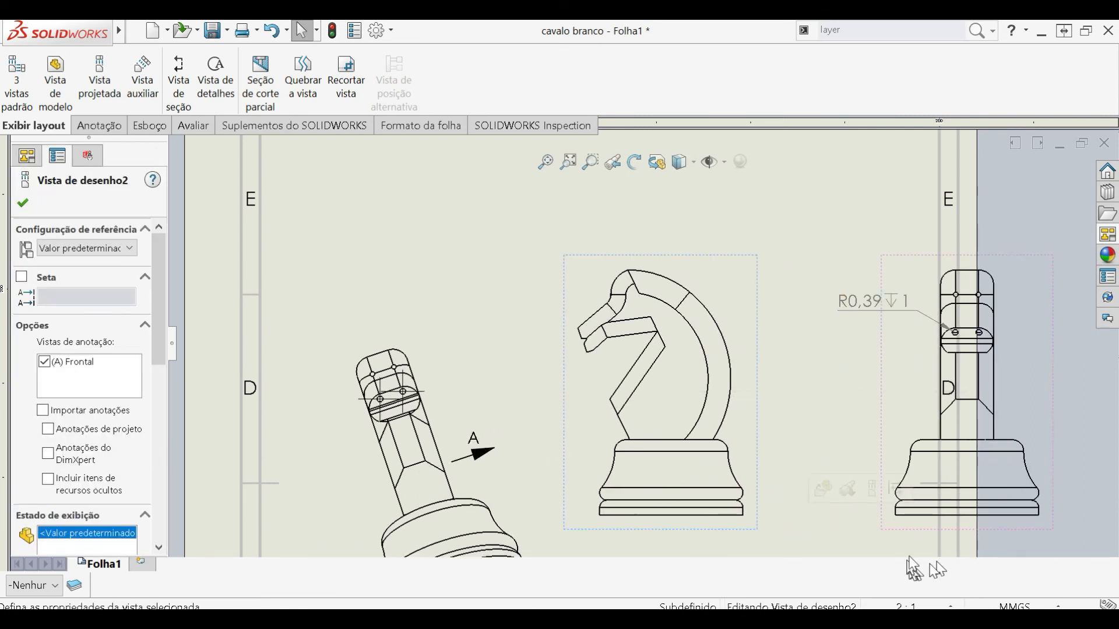
pyautogui.moveTo(919, 539); pyautogui.dragTo(812, 530)
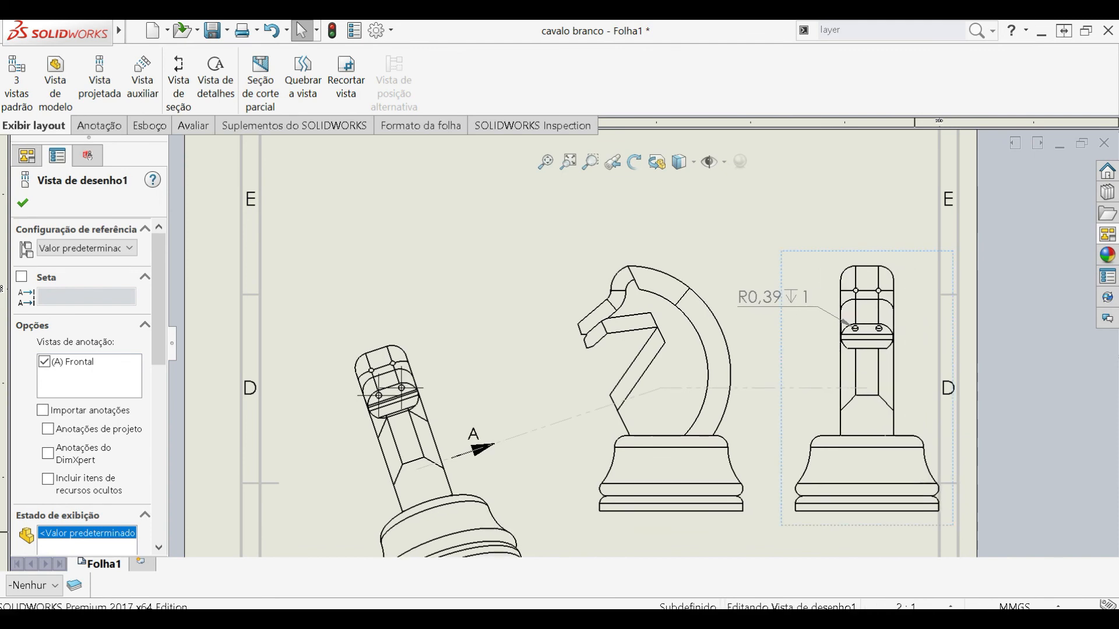
# - Dimension the diameter of the left nostril hole in the auxiliary view, placing the text left of the head
pyautogui.scroll(-10, 408, 402)
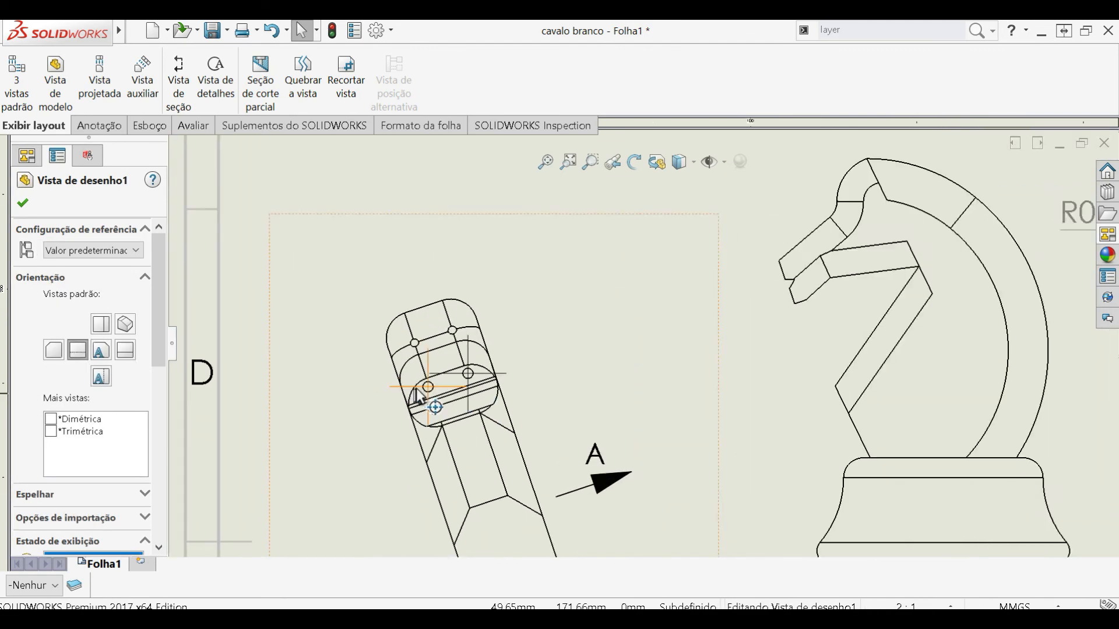
pyautogui.click(98, 125)
pyautogui.click(32, 84)
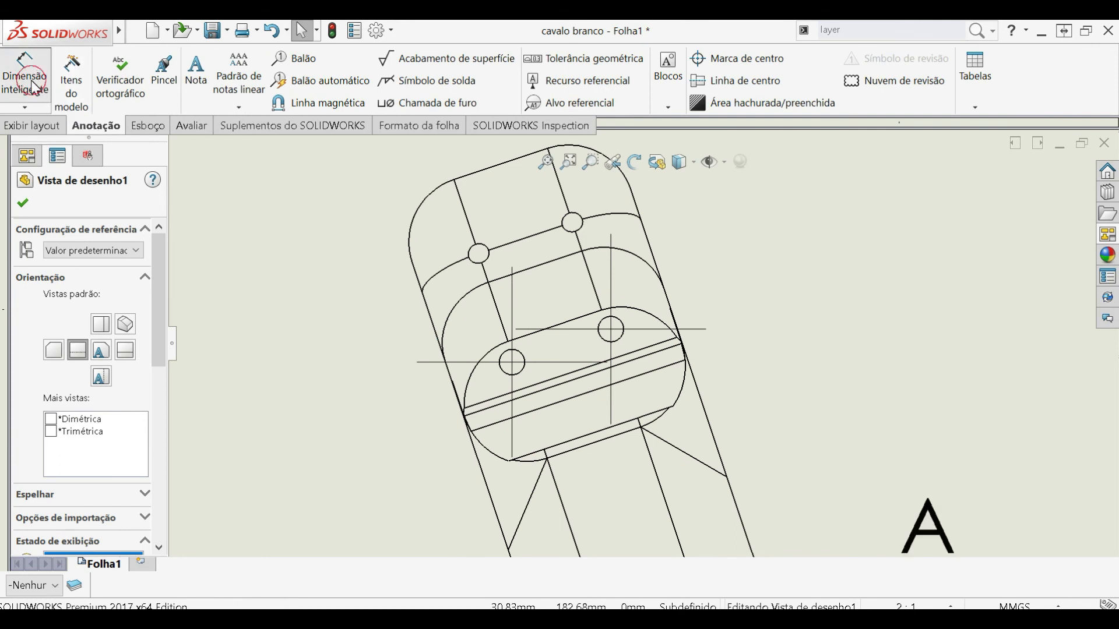
pyautogui.click(522, 370)
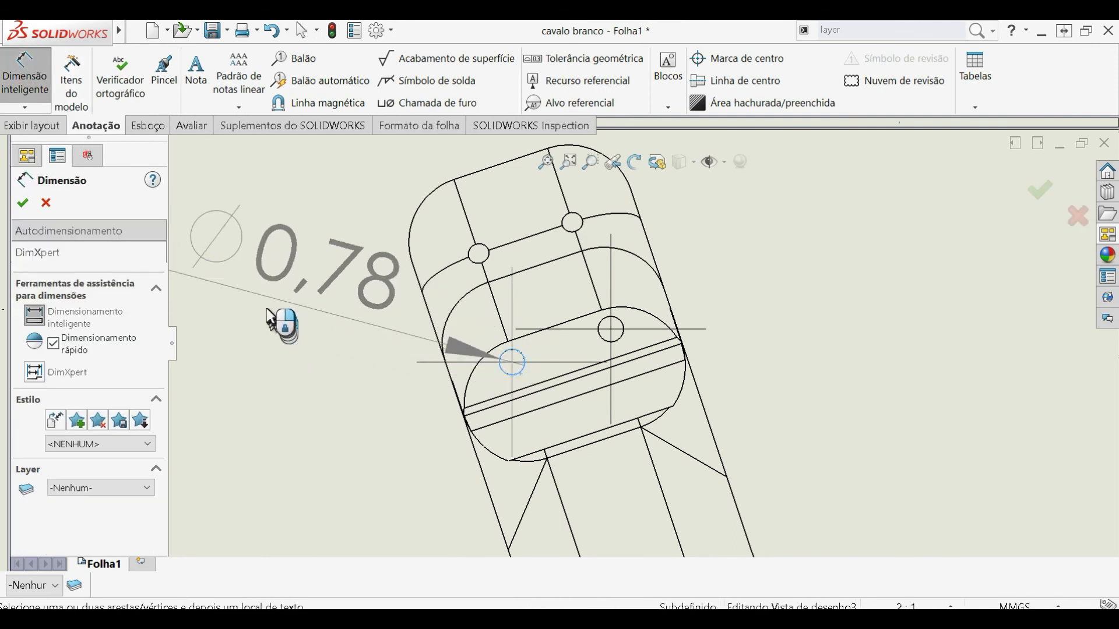
pyautogui.click(283, 318)
pyautogui.press('Escape')
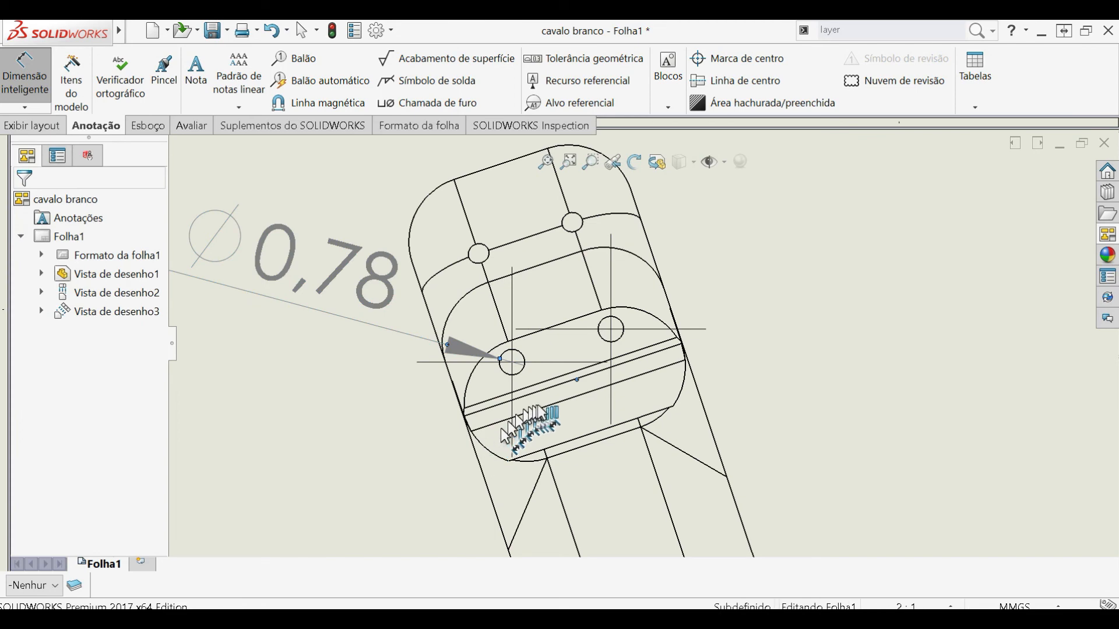
# - Delete the center marks from both nostril holes in the auxiliary view
pyautogui.scroll(6, 641, 387)
pyautogui.click(611, 364)
pyautogui.press('Delete')
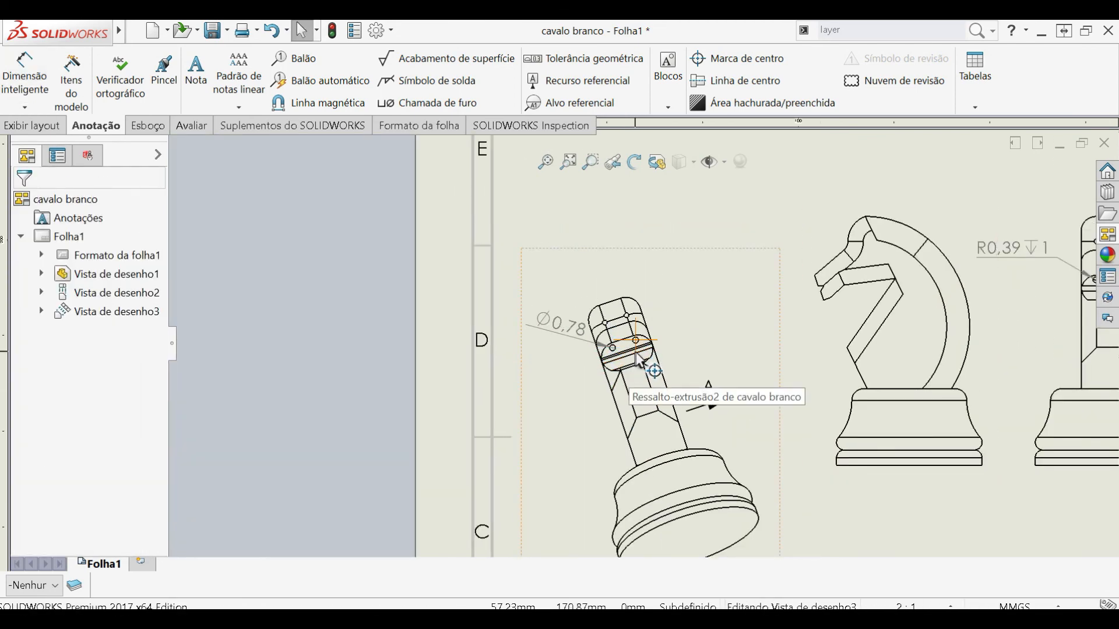
pyautogui.click(636, 343)
pyautogui.press('Delete')
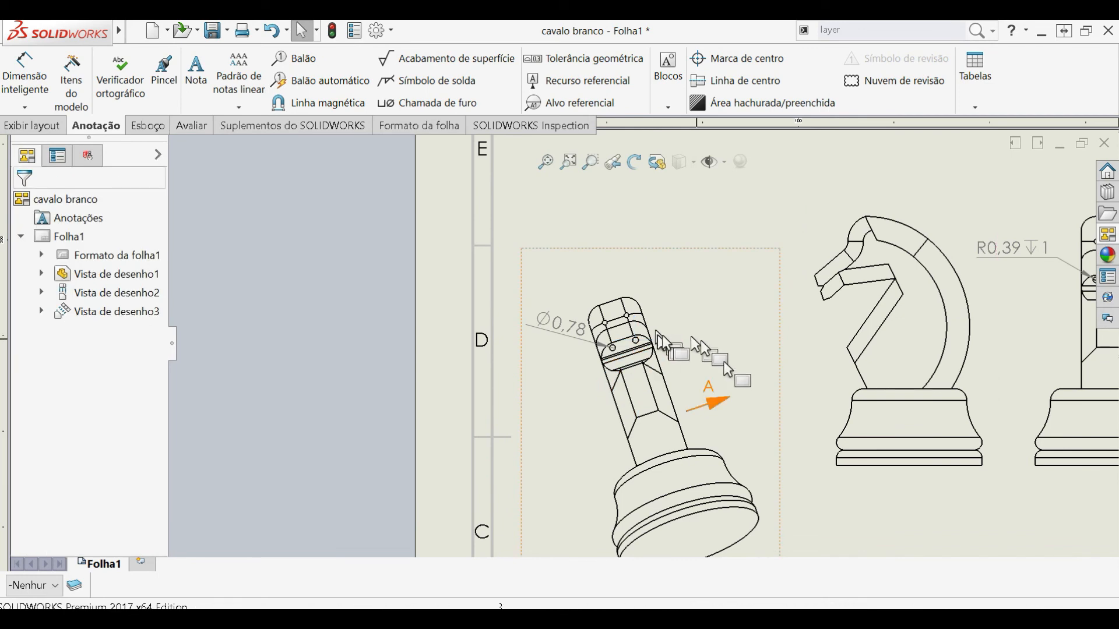
# - Insert a front model view of cavalo branco in the upper part of the sheet, without any projected views
pyautogui.scroll(5, 727, 368)
pyautogui.scroll(-8, 664, 373)
pyautogui.scroll(4, 659, 375)
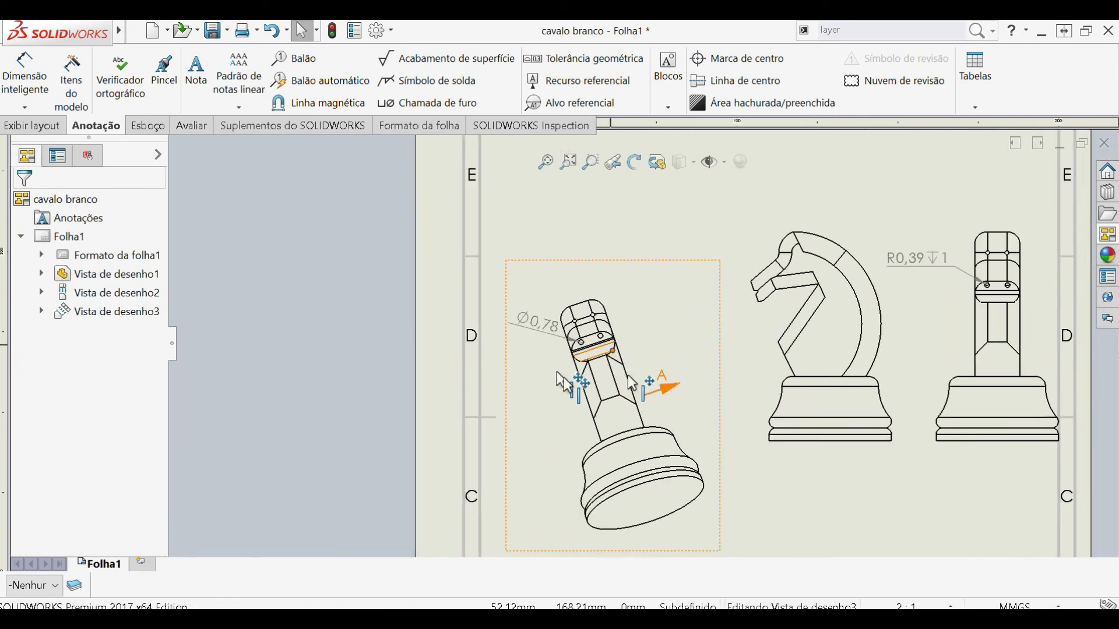
pyautogui.scroll(3, 804, 358)
pyautogui.scroll(-2, 670, 384)
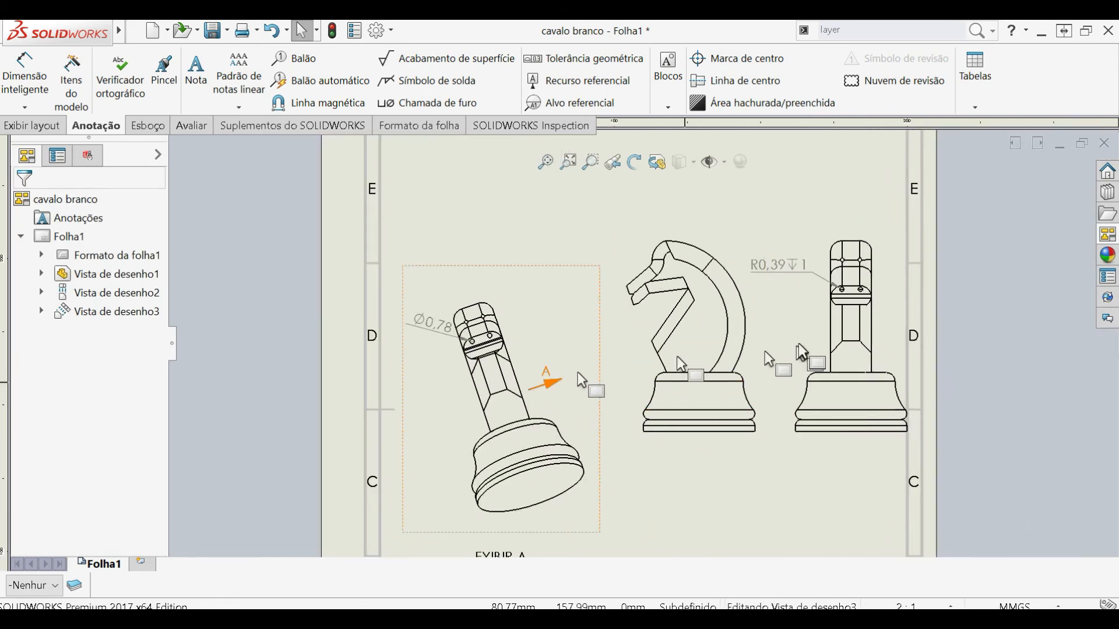
pyautogui.scroll(4, 764, 350)
pyautogui.scroll(-2, 670, 315)
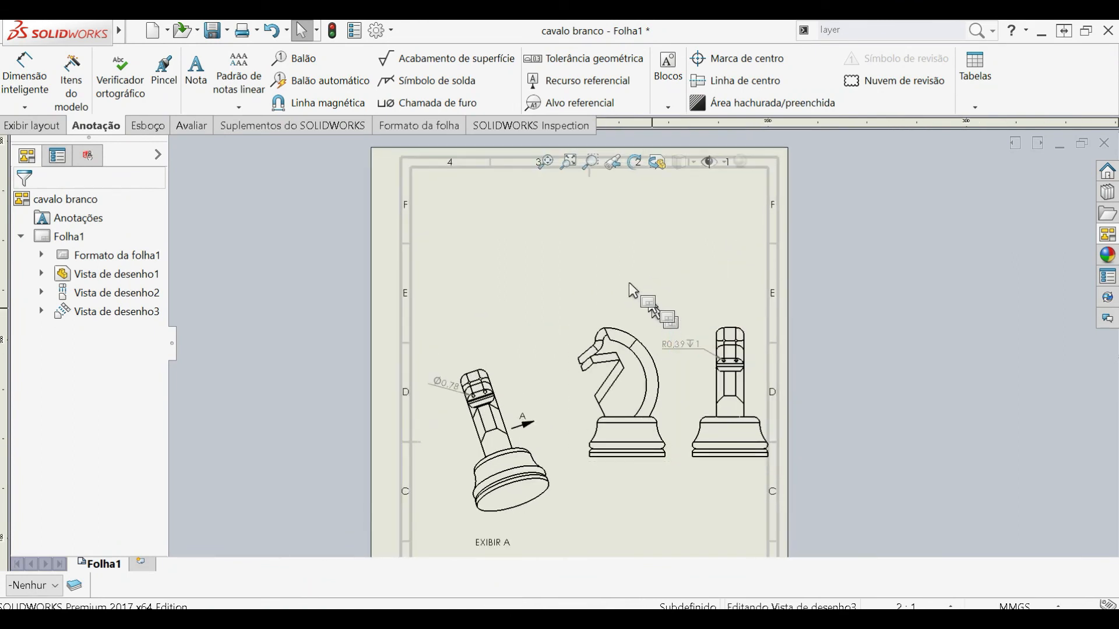
pyautogui.click(33, 126)
pyautogui.click(55, 78)
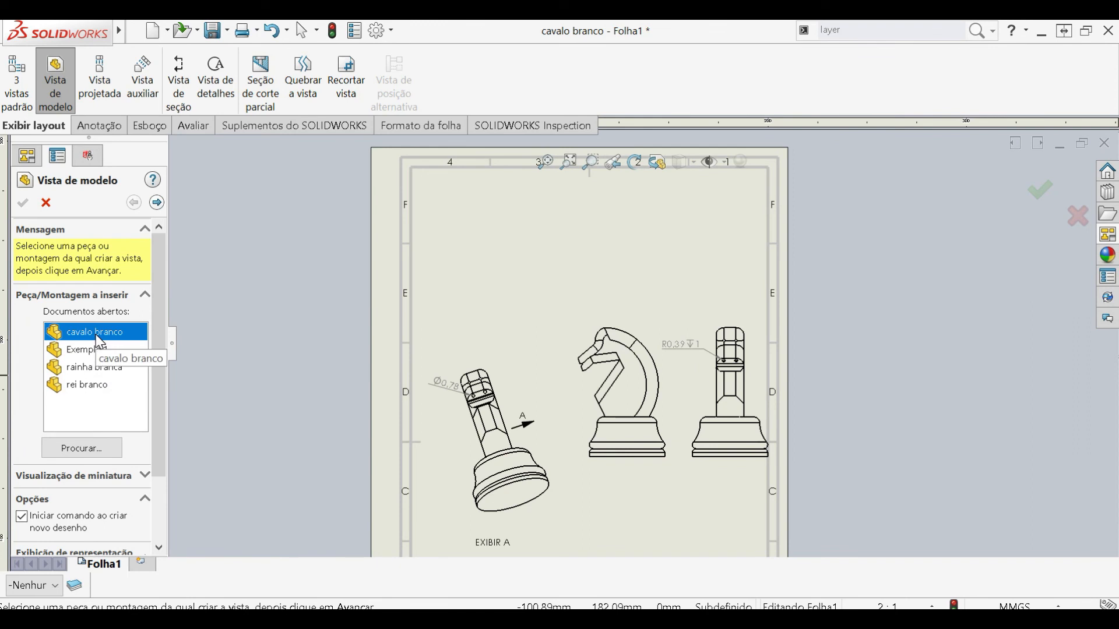
pyautogui.doubleClick(100, 342)
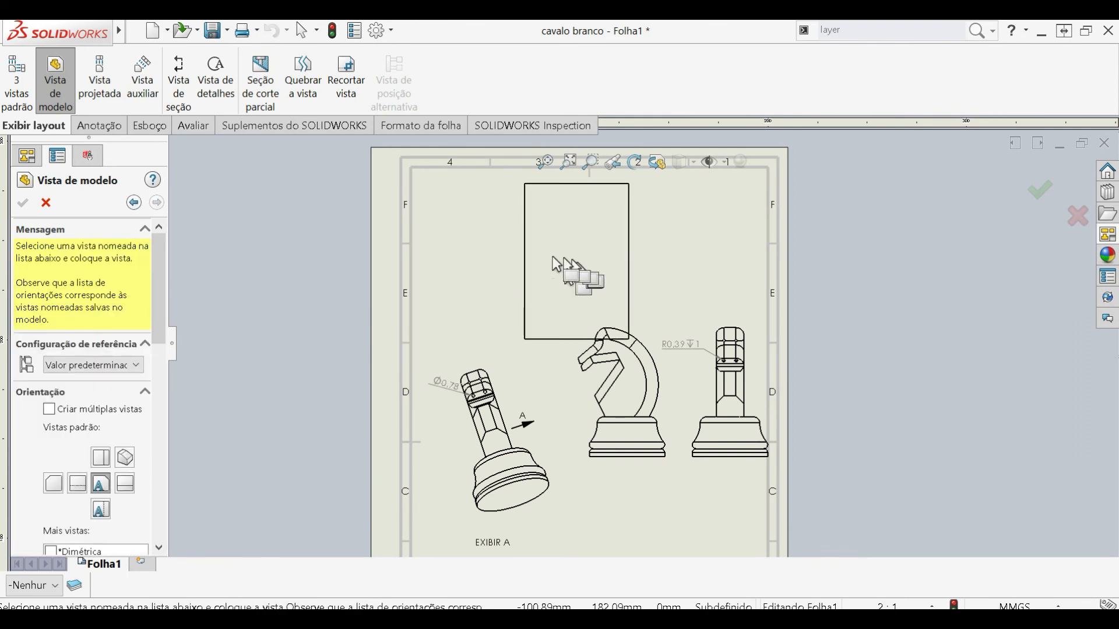
pyautogui.click(517, 254)
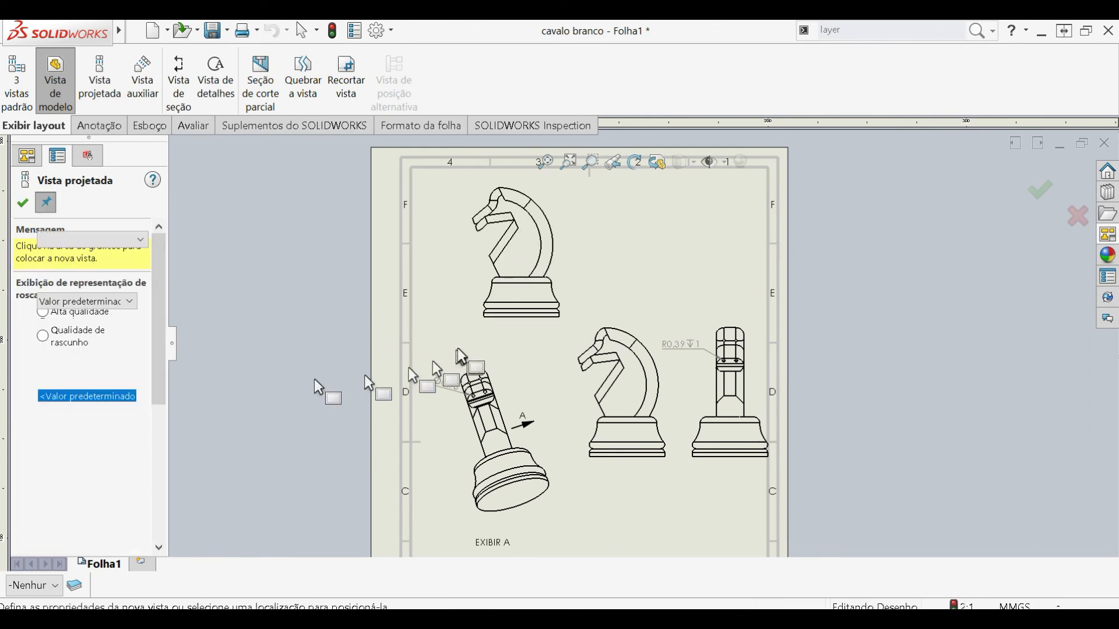
pyautogui.press('Escape')
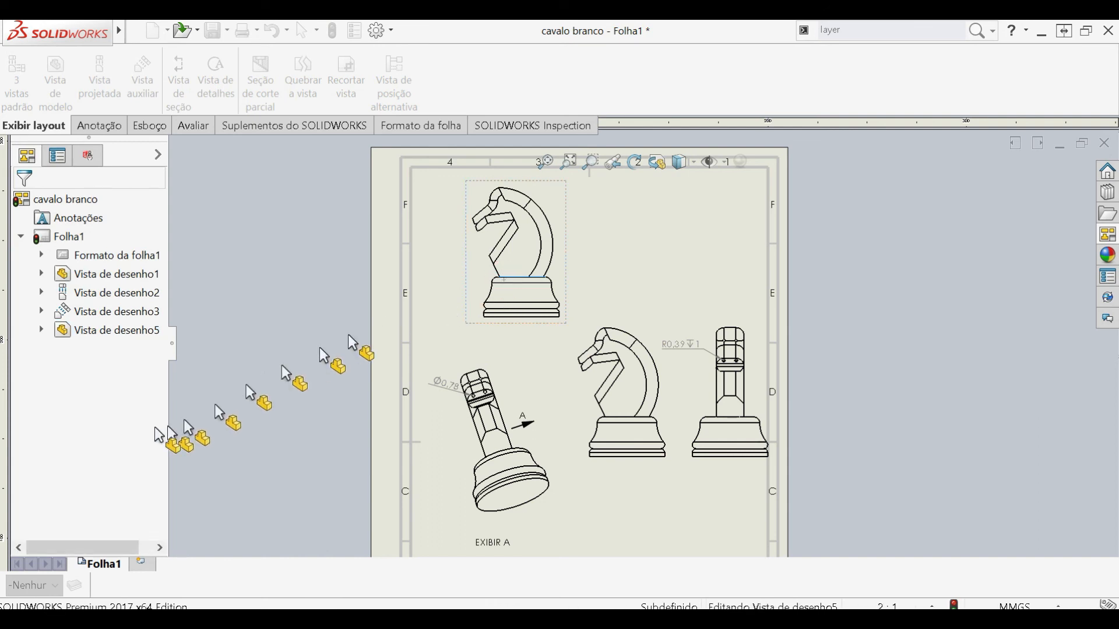
# - Set the new upper knight view to isometric orientation and shaded-with-edges display
pyautogui.click(447, 275)
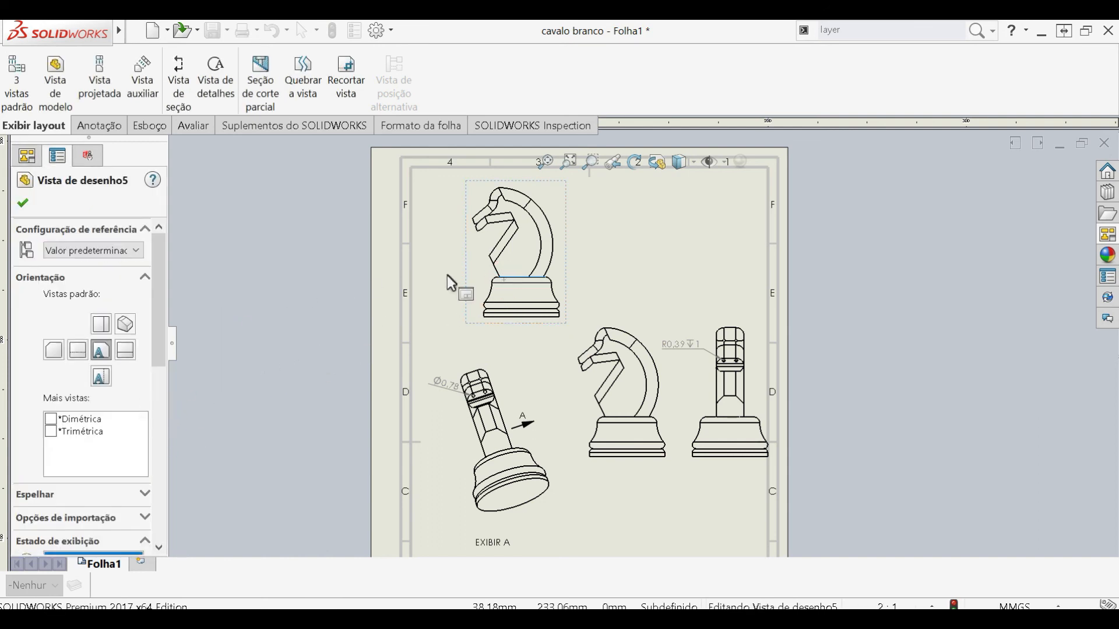
pyautogui.click(124, 325)
pyautogui.moveTo(155, 335); pyautogui.dragTo(151, 411)
pyautogui.click(120, 419)
pyautogui.click(635, 277)
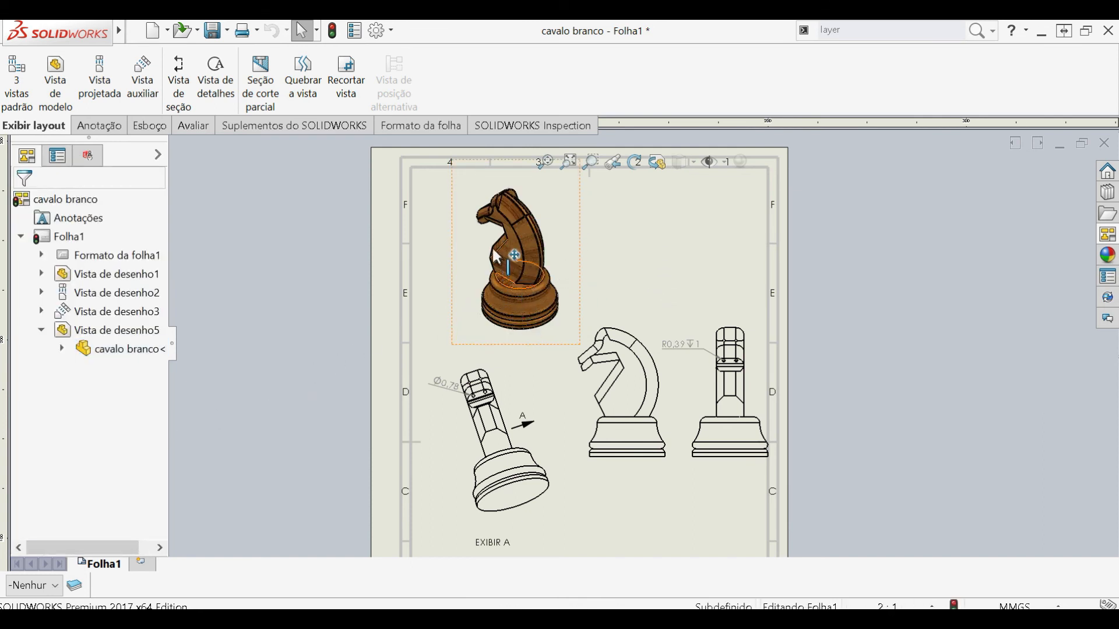
# - Return the shaded knight view to the front orientation and project an isometric view from it at the sheet's upper-left corner
pyautogui.click(511, 346)
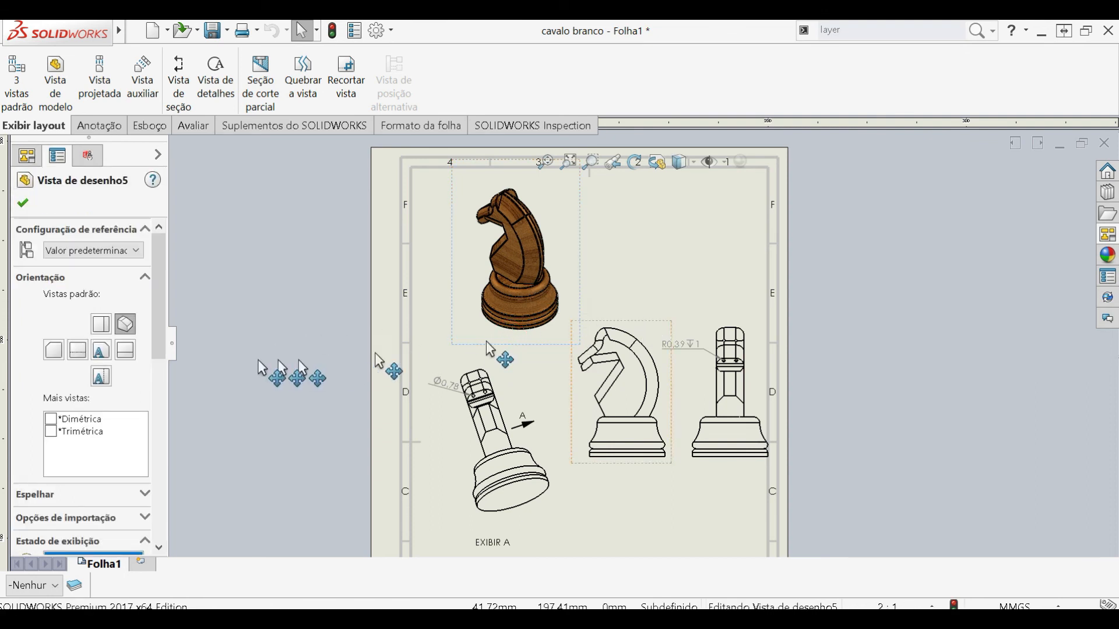
pyautogui.click(100, 350)
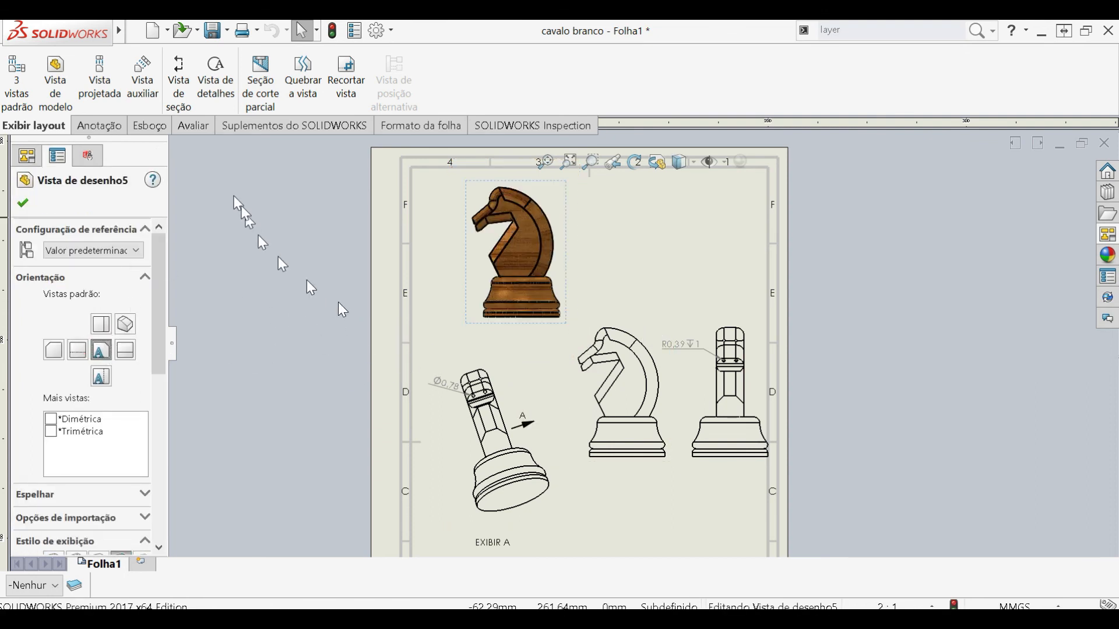
pyautogui.click(100, 88)
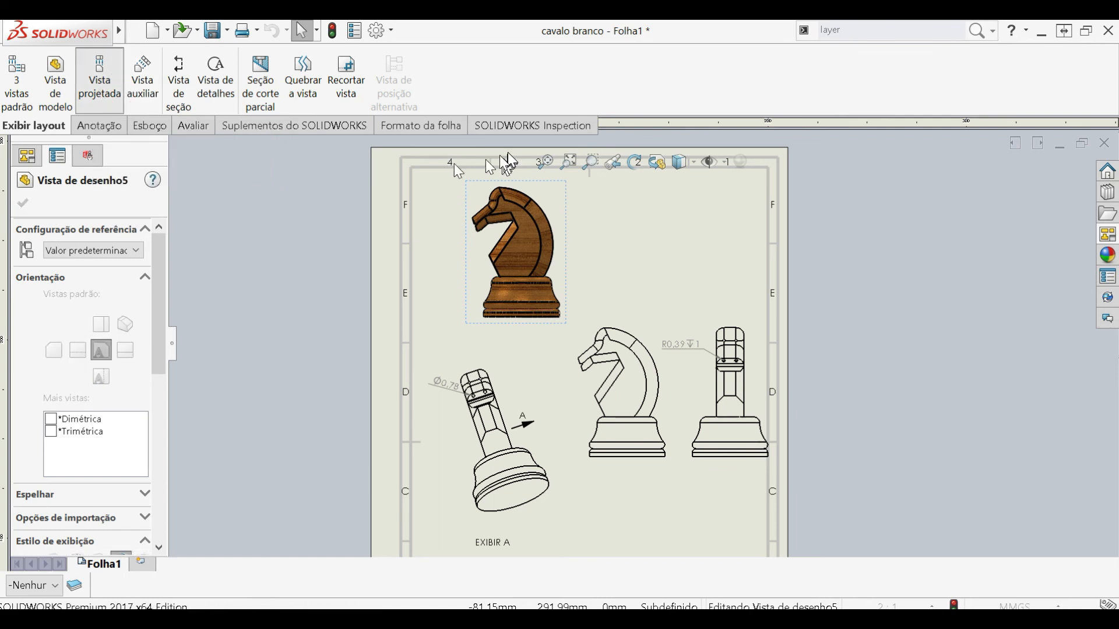
pyautogui.scroll(2, 430, 163)
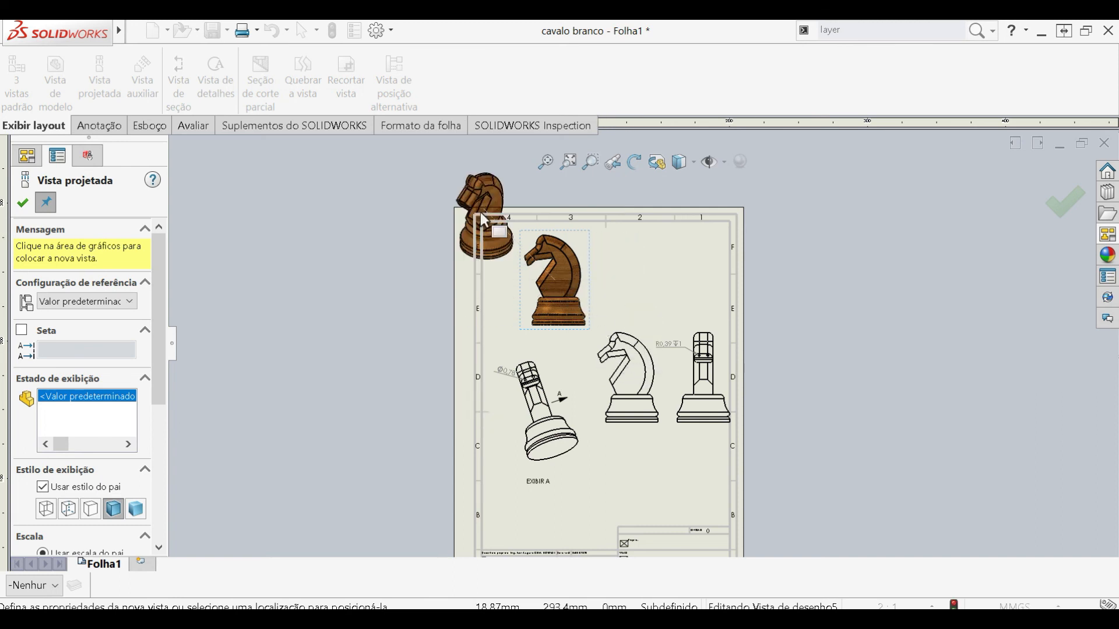
pyautogui.click(484, 221)
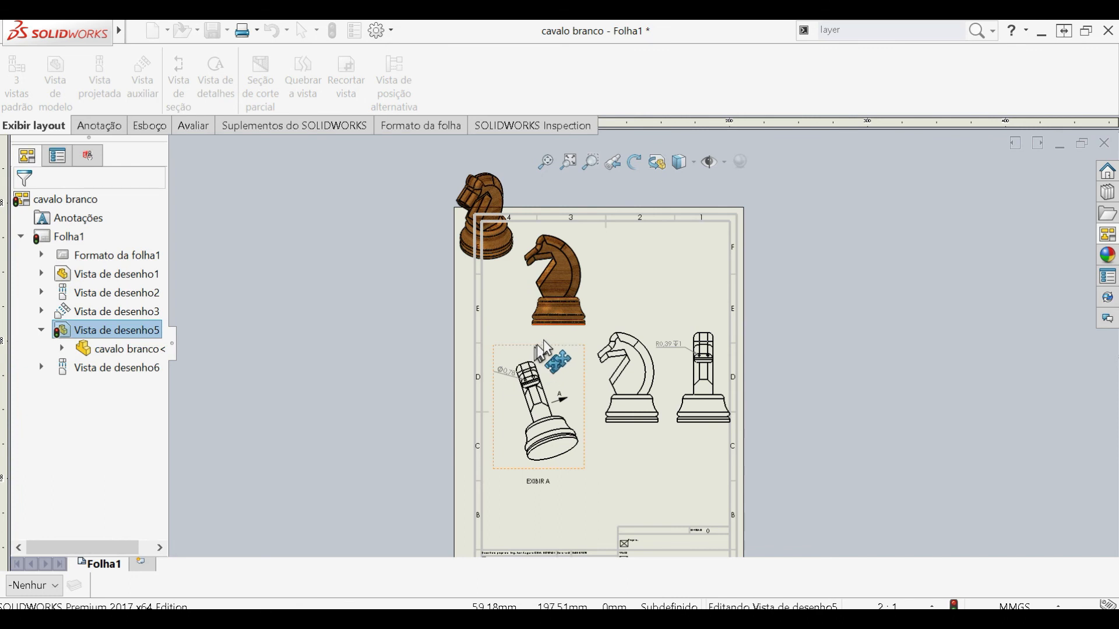
# - Delete the shaded front view and move the shaded isometric view to the sheet's upper-right corner
pyautogui.press('Delete')
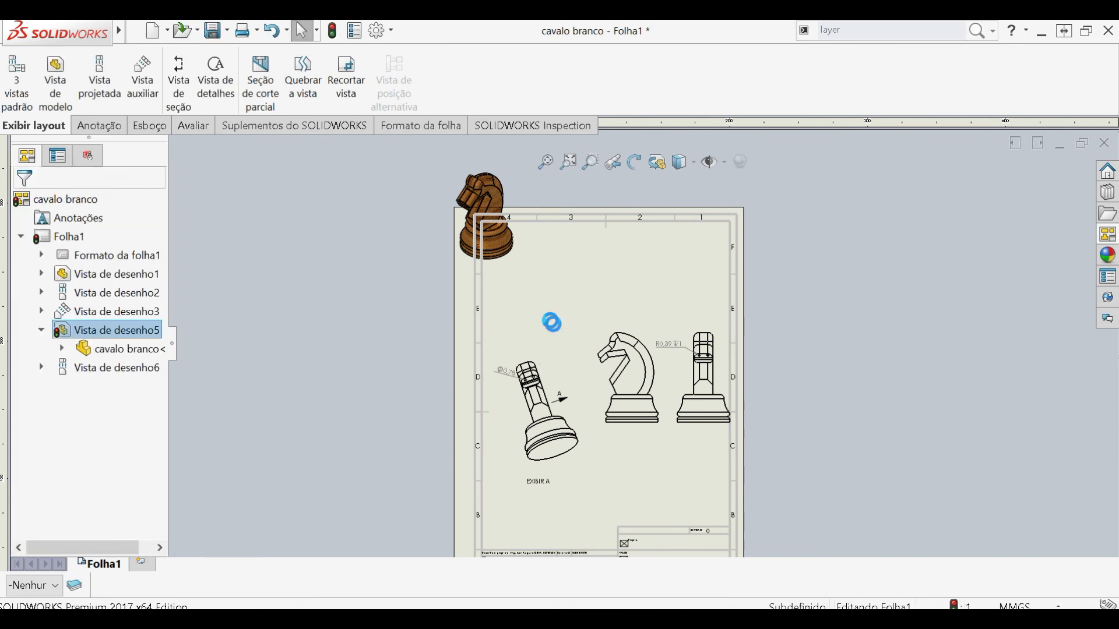
pyautogui.moveTo(510, 259); pyautogui.dragTo(659, 332)
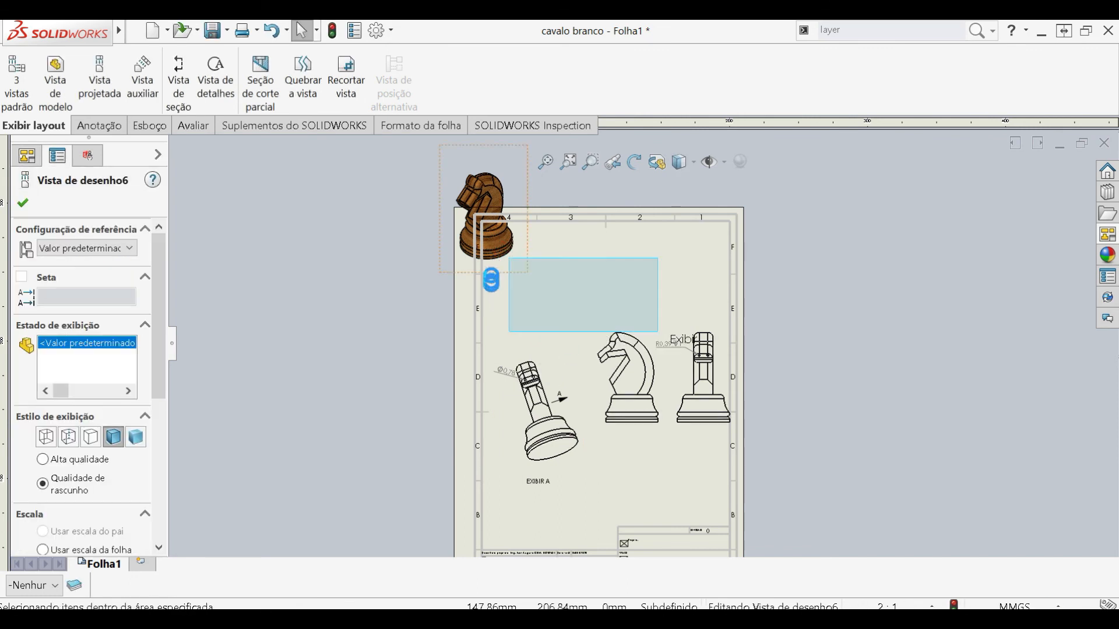
pyautogui.moveTo(488, 270)
pyautogui.mouseDown()
pyautogui.moveTo(607, 320)
pyautogui.moveTo(719, 336)
pyautogui.moveTo(693, 331)
pyautogui.mouseUp()
pyautogui.scroll(3, 693, 330)
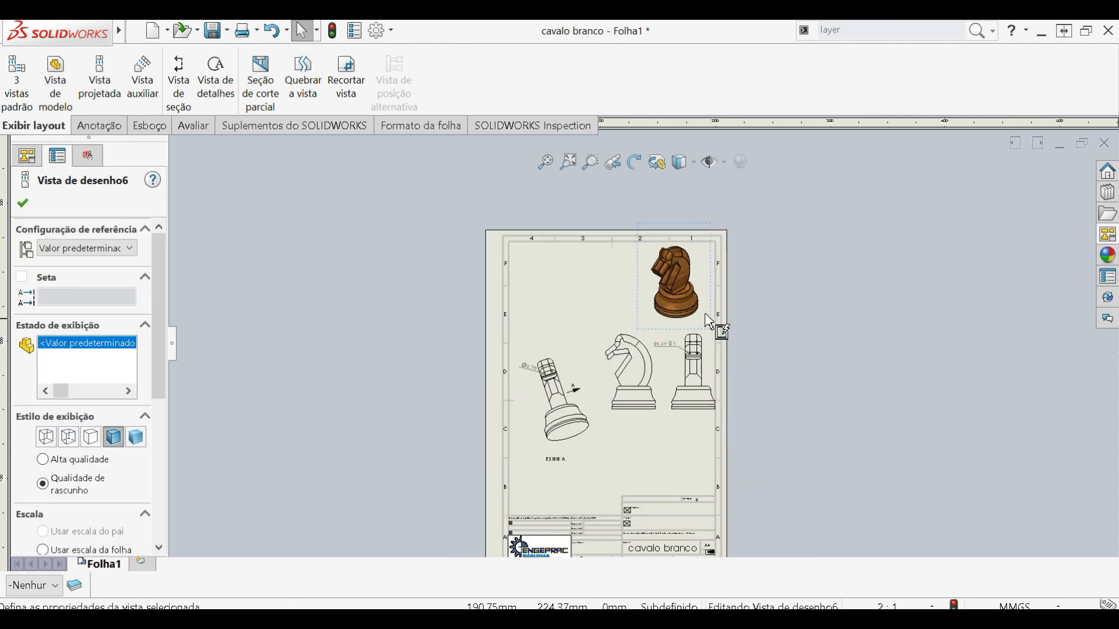
pyautogui.scroll(-3, 704, 324)
pyautogui.scroll(-4, 697, 317)
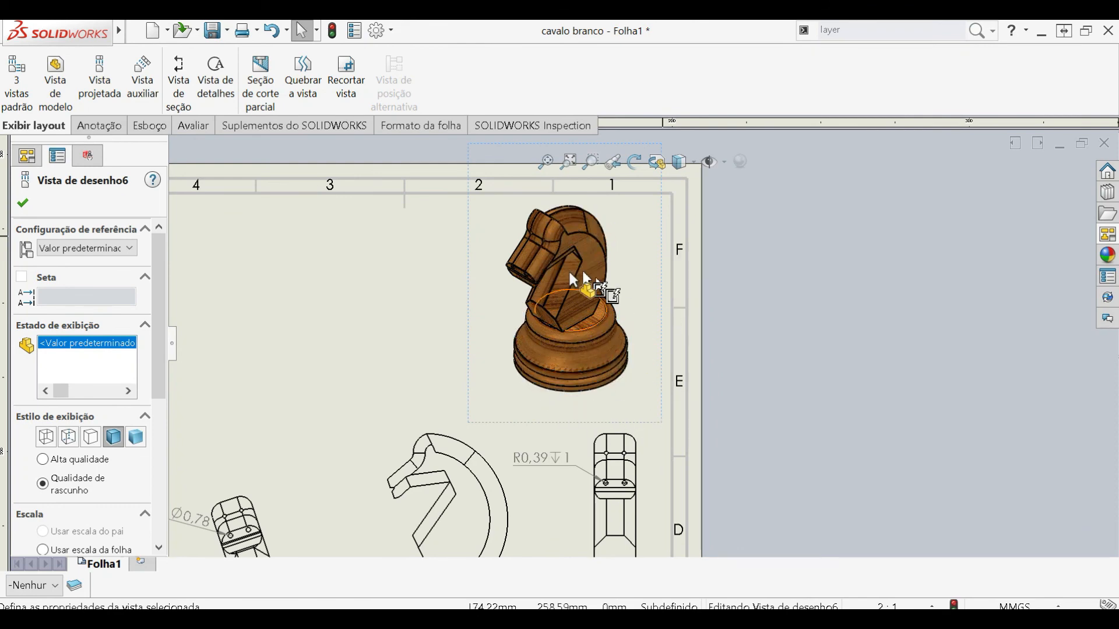
pyautogui.scroll(6, 572, 338)
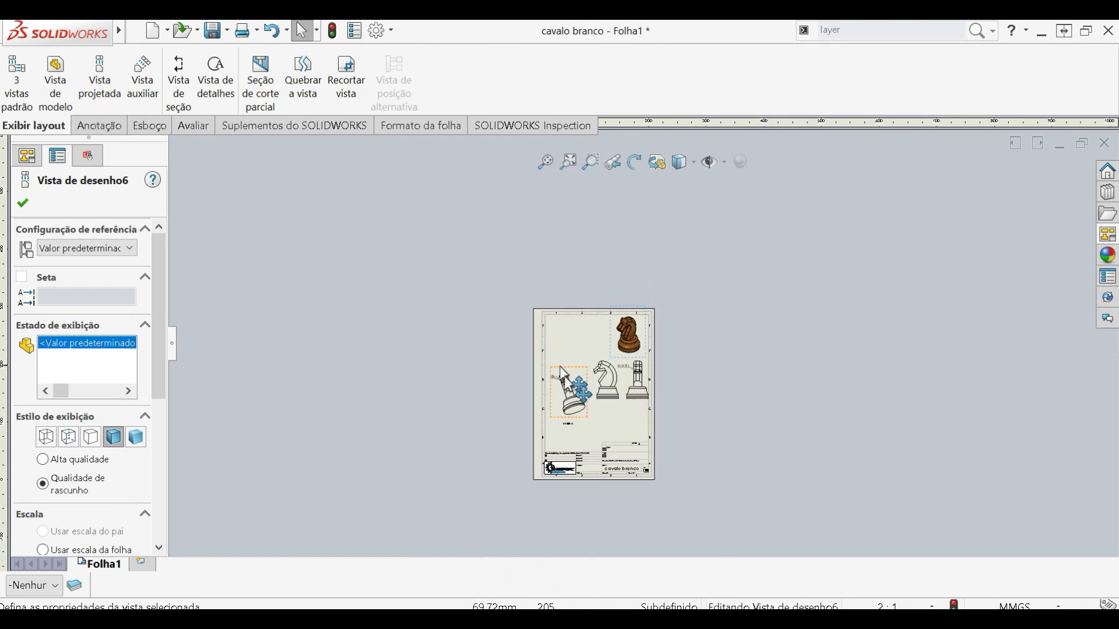
# - Sketch a circle around the knight's head in the auxiliary view and crop the view to that circle
pyautogui.scroll(-3, 641, 373)
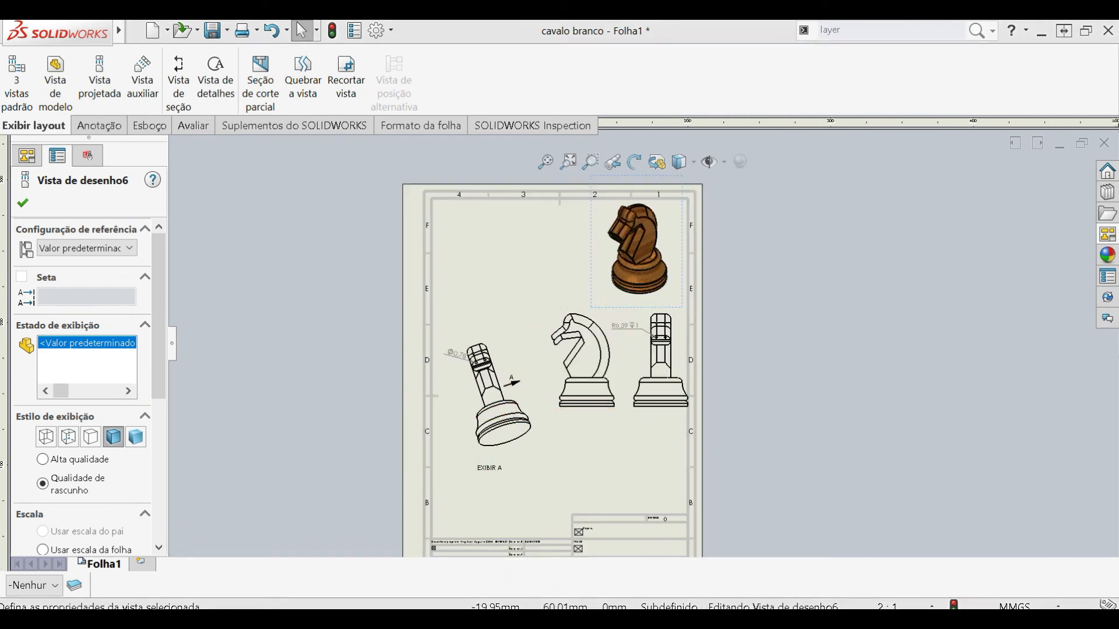
pyautogui.click(346, 75)
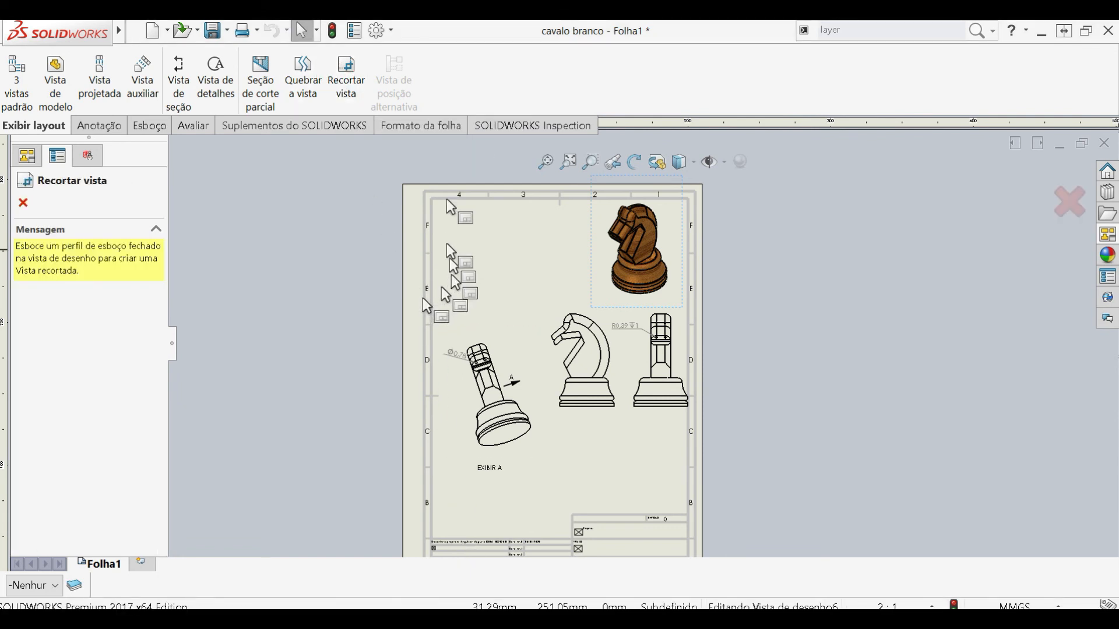
pyautogui.scroll(-4, 440, 346)
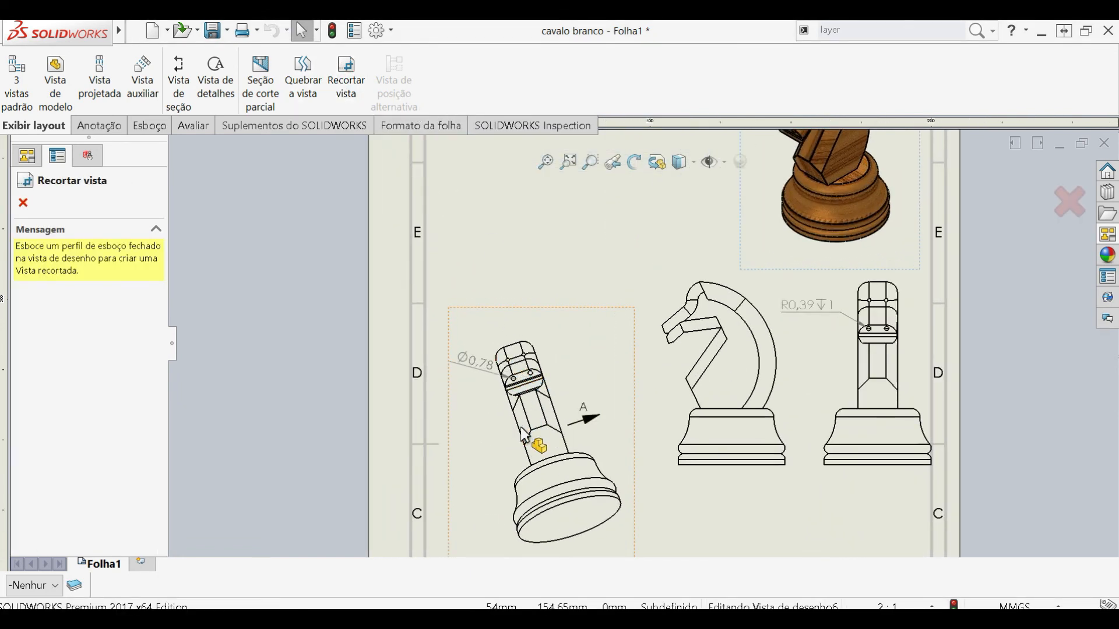
pyautogui.click(515, 399)
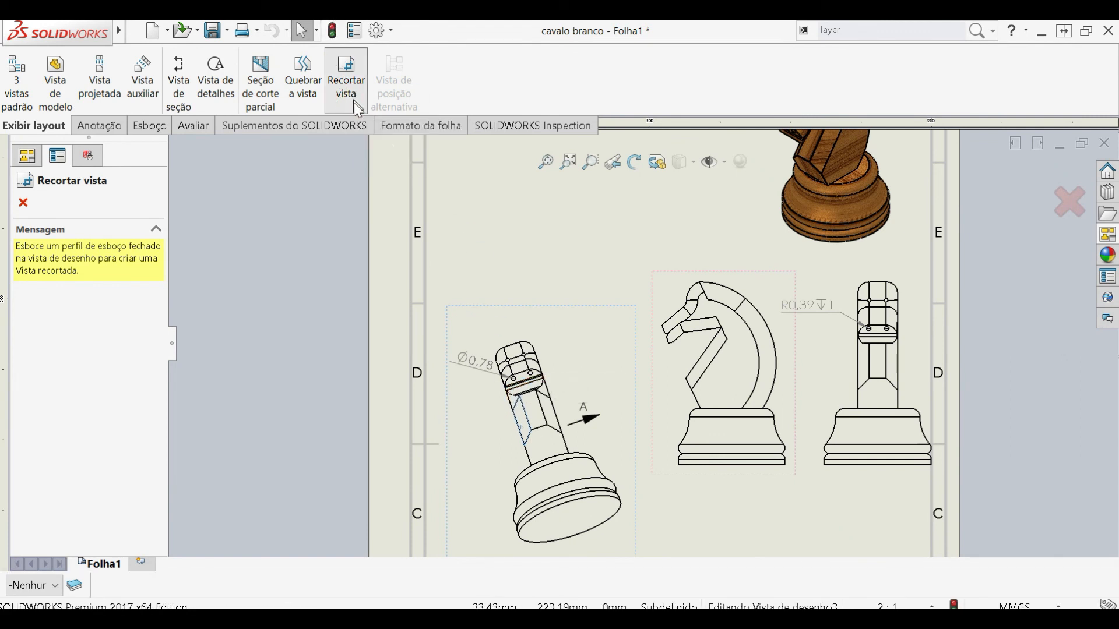
pyautogui.click(499, 440)
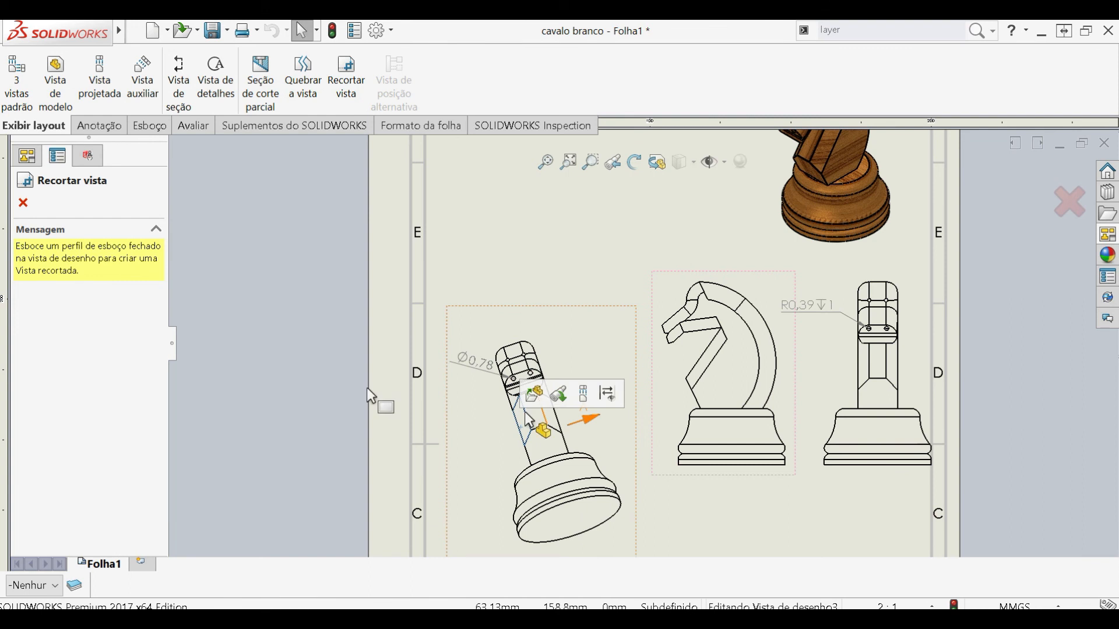
pyautogui.click(102, 125)
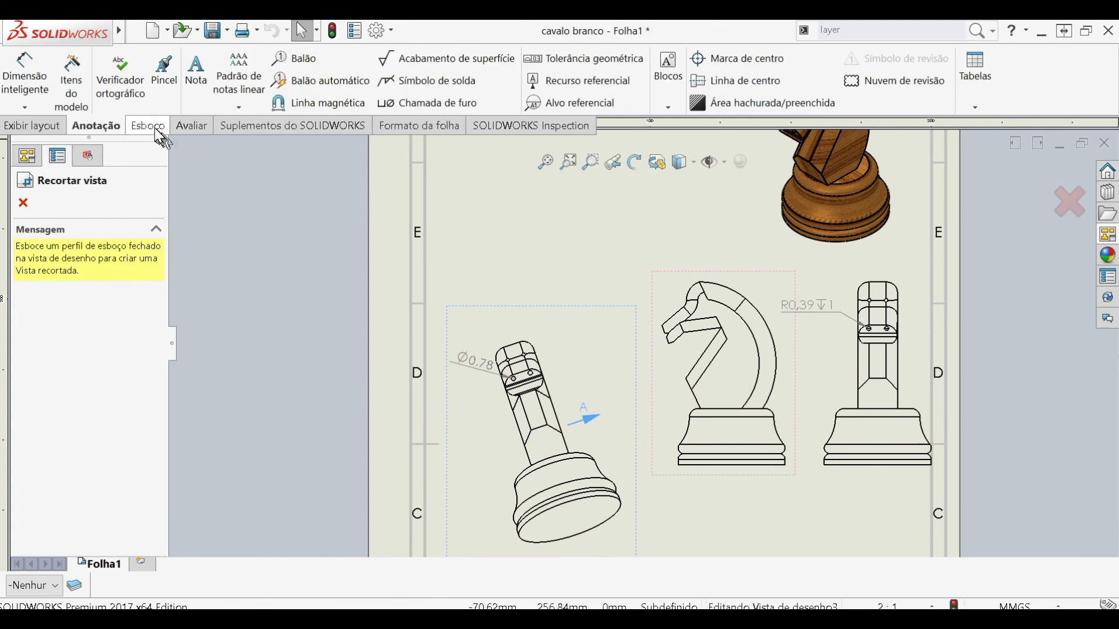
pyautogui.click(146, 126)
pyautogui.click(93, 60)
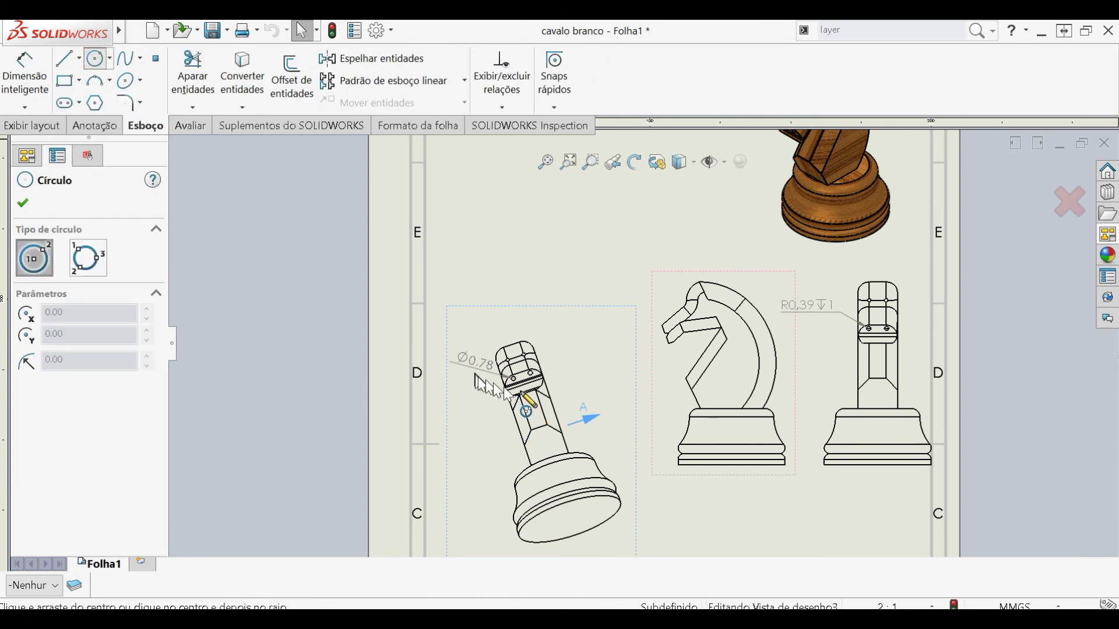
pyautogui.click(527, 435)
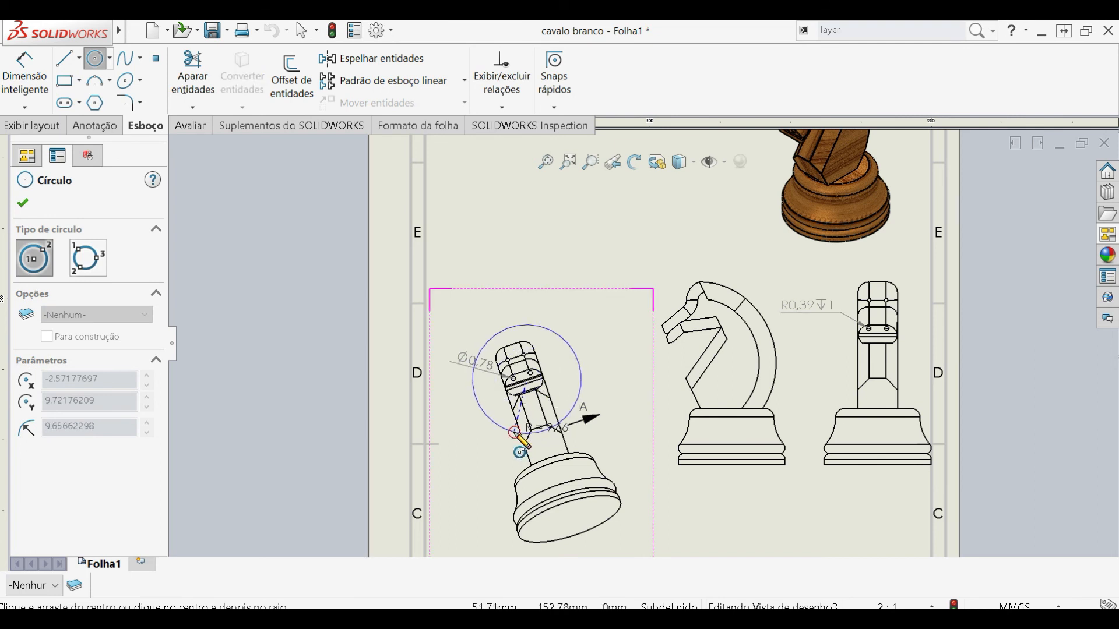
pyautogui.click(22, 203)
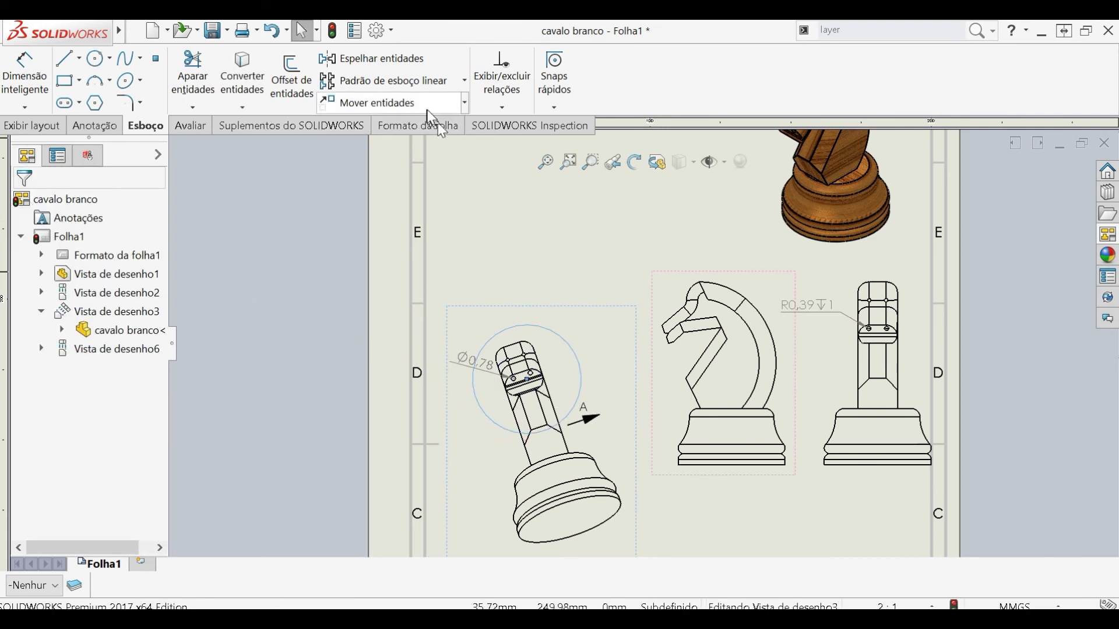
pyautogui.click(33, 126)
pyautogui.click(347, 99)
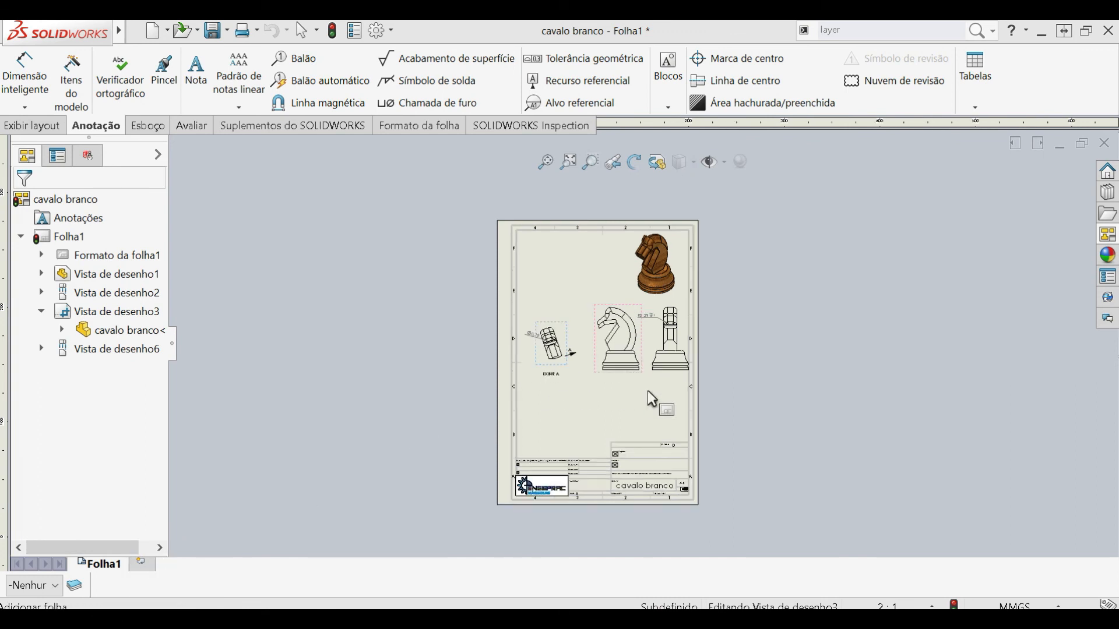
# - Shift the knight's side and front views slightly left and down, clear of the sheet's right border
pyautogui.scroll(-1, 668, 396)
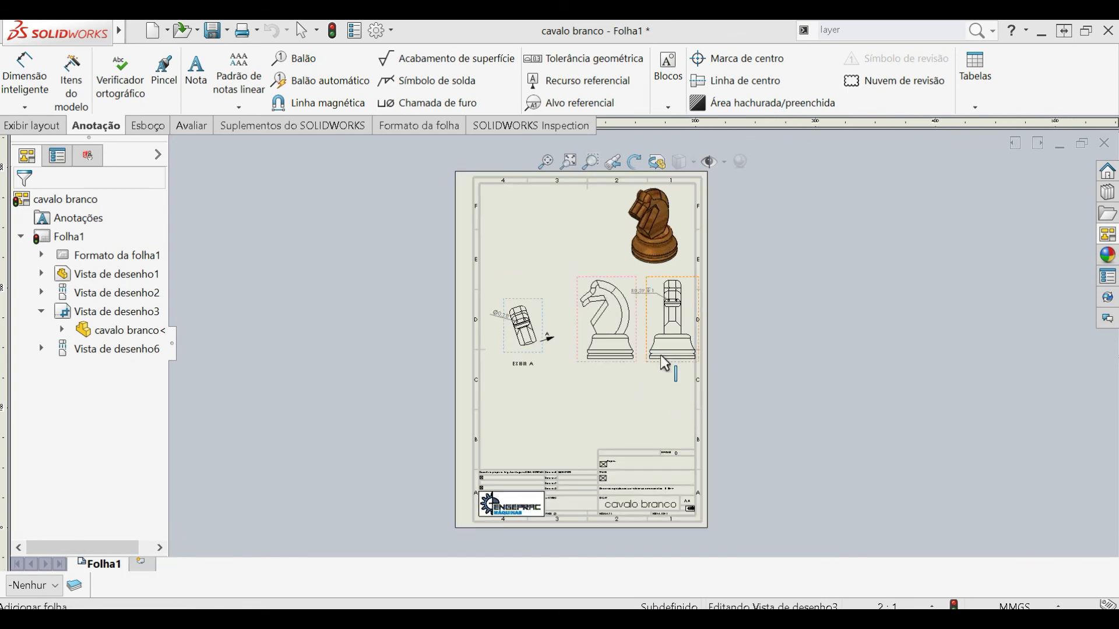
pyautogui.click(608, 373)
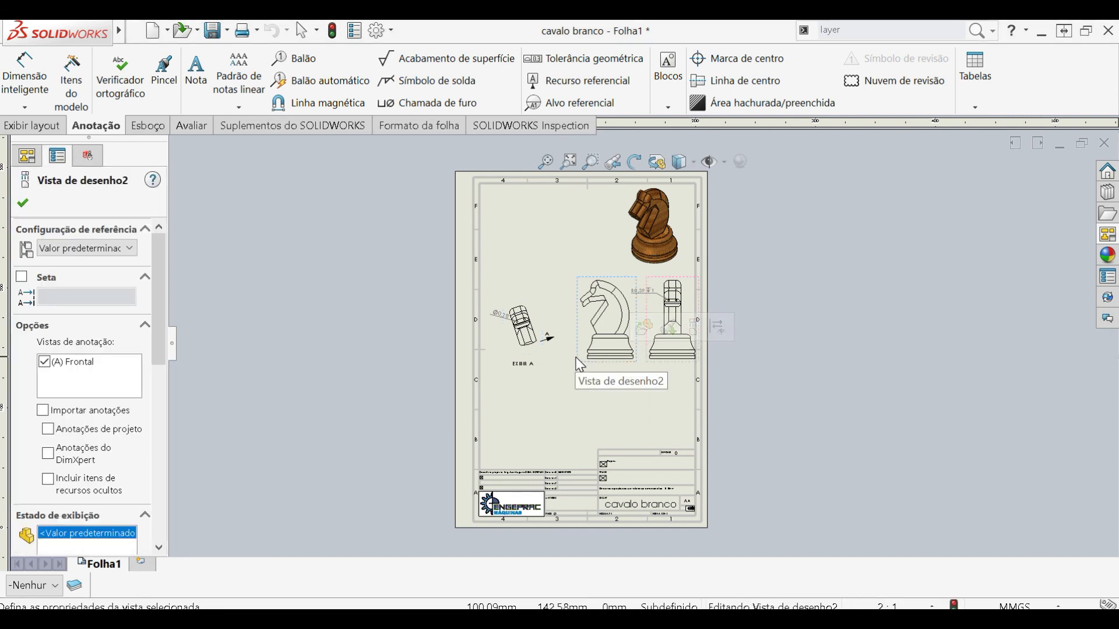
pyautogui.moveTo(580, 364); pyautogui.dragTo(551, 357)
pyautogui.moveTo(646, 364); pyautogui.dragTo(628, 373)
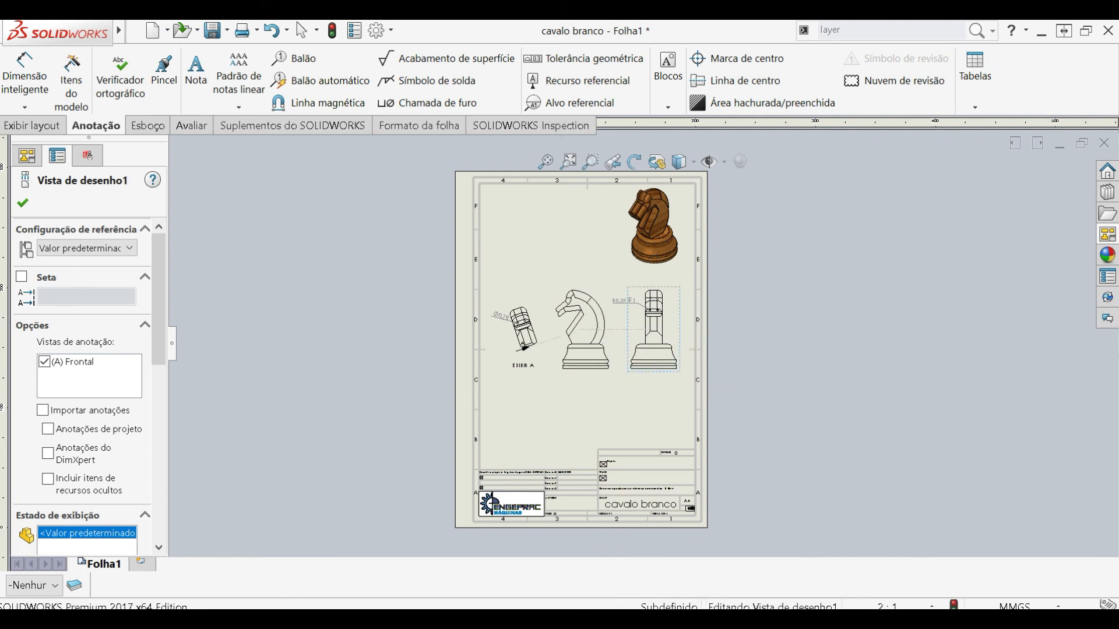
# - Add a second sheet to the drawing and examine its title block
pyautogui.click(142, 564)
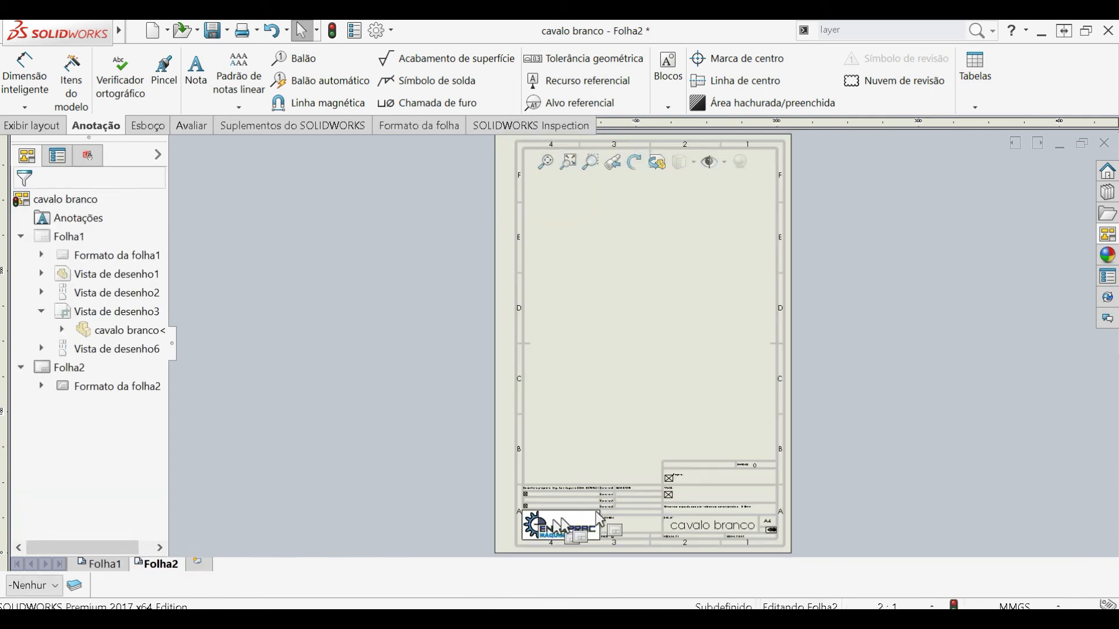
pyautogui.scroll(-5, 761, 504)
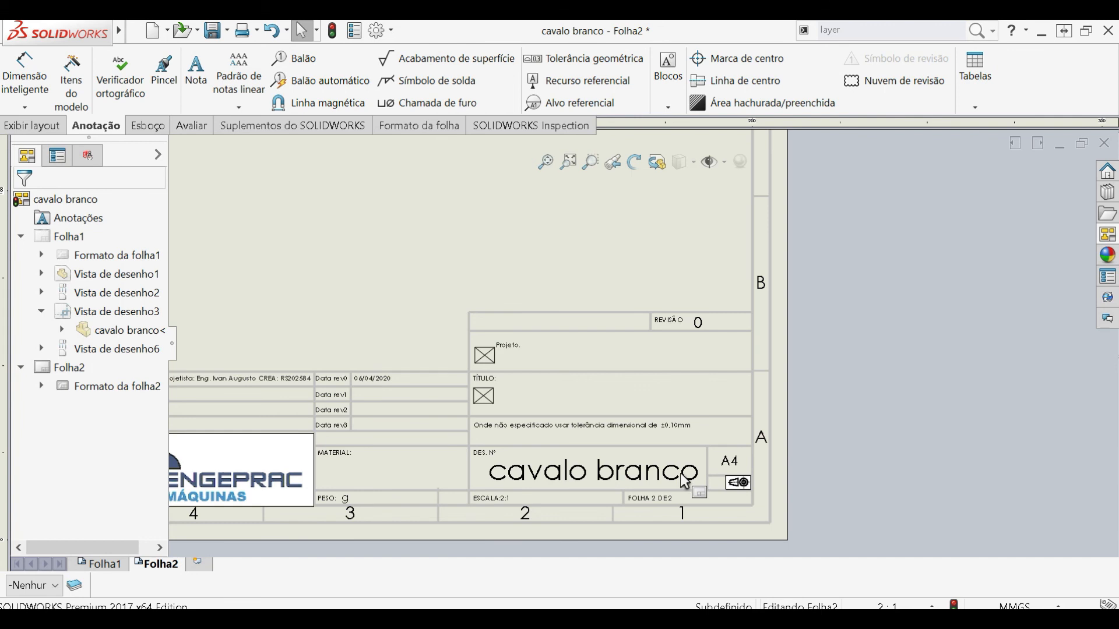
pyautogui.press('f')
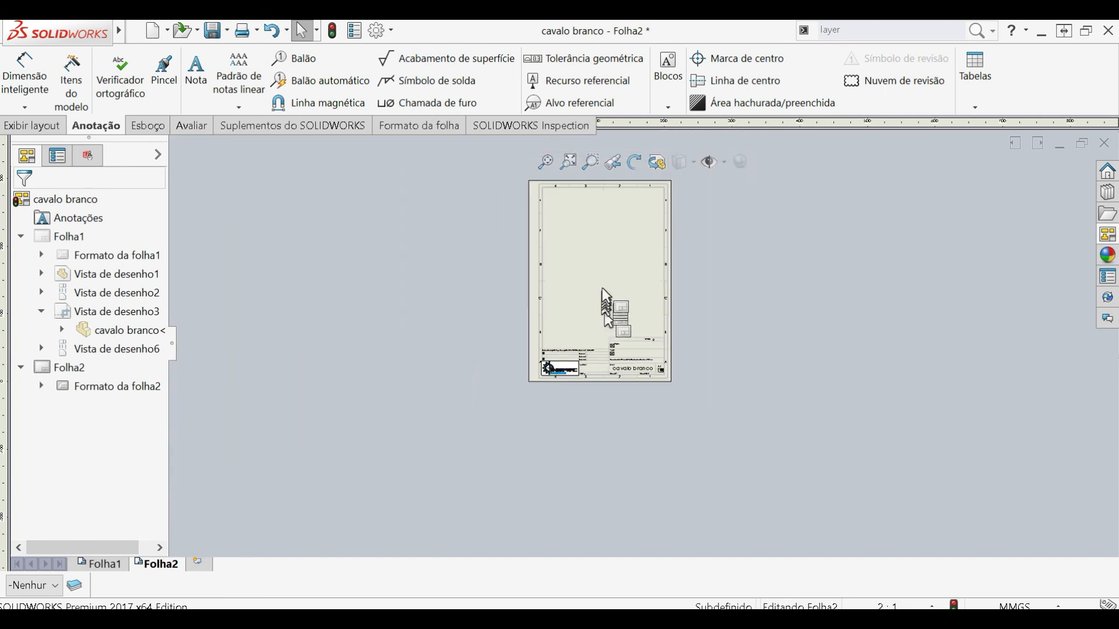
pyautogui.scroll(-1, 604, 264)
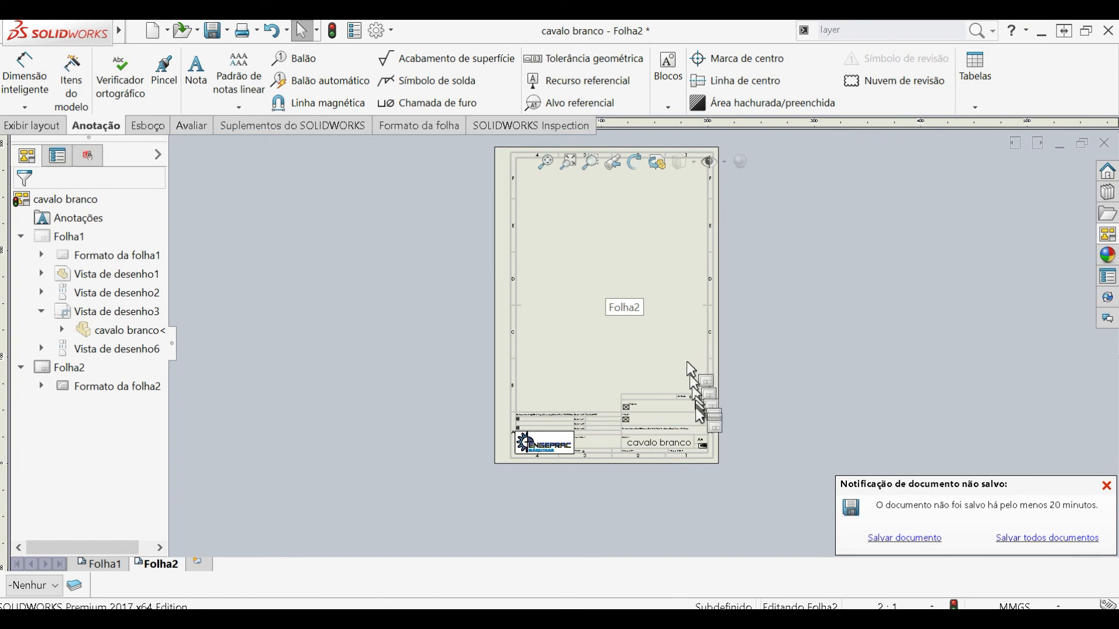
pyautogui.scroll(-2, 648, 274)
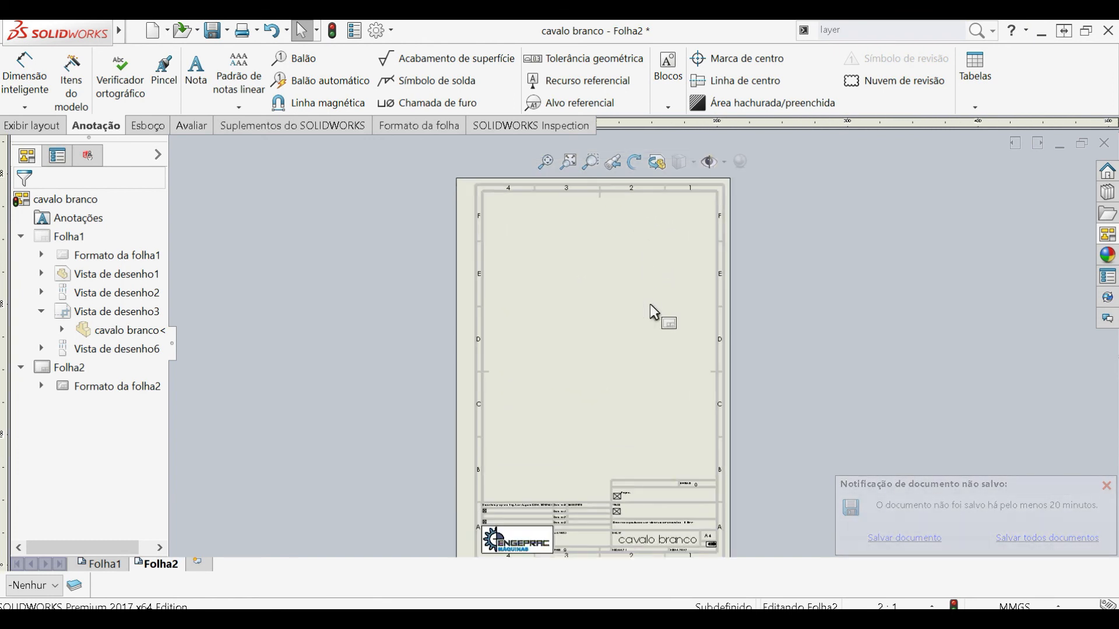
pyautogui.scroll(2, 666, 378)
pyautogui.moveTo(87, 32)
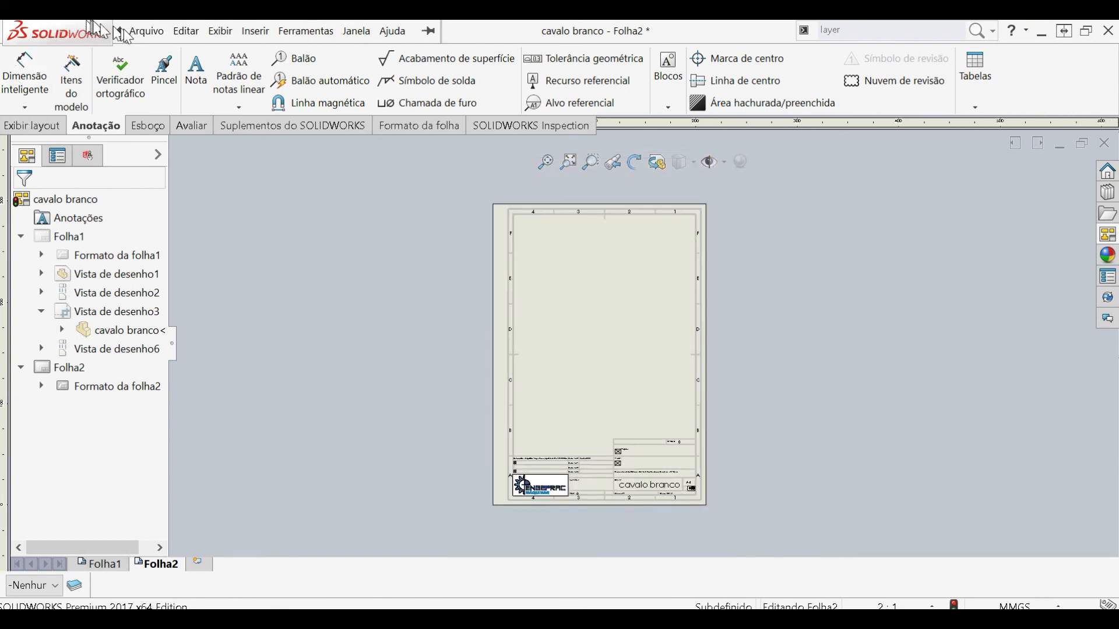
pyautogui.click(146, 31)
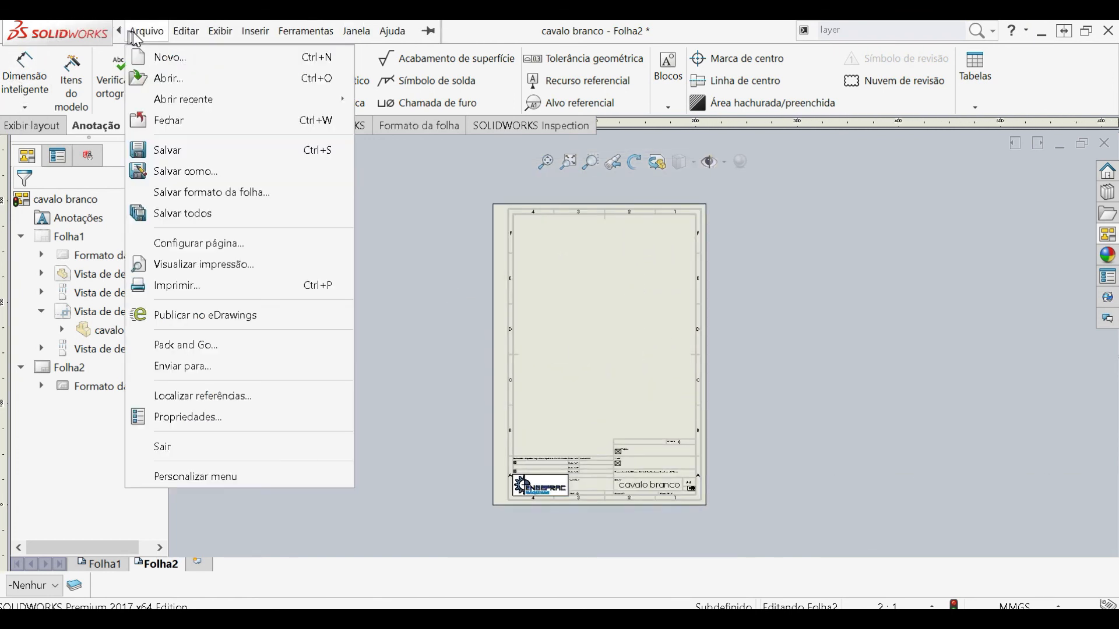
pyautogui.click(187, 57)
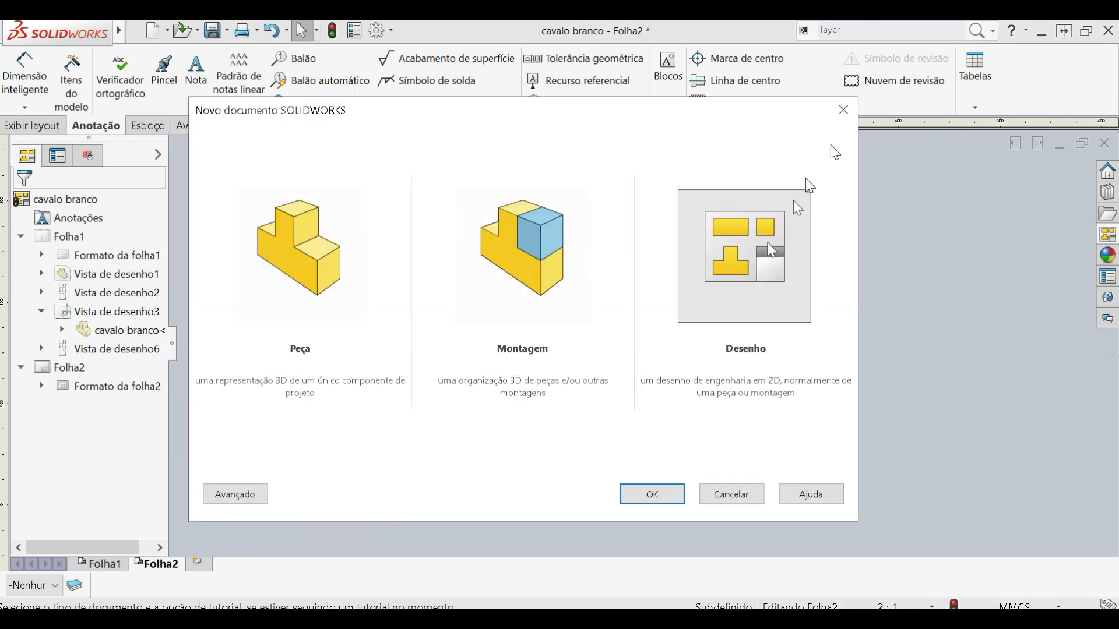
pyautogui.click(842, 120)
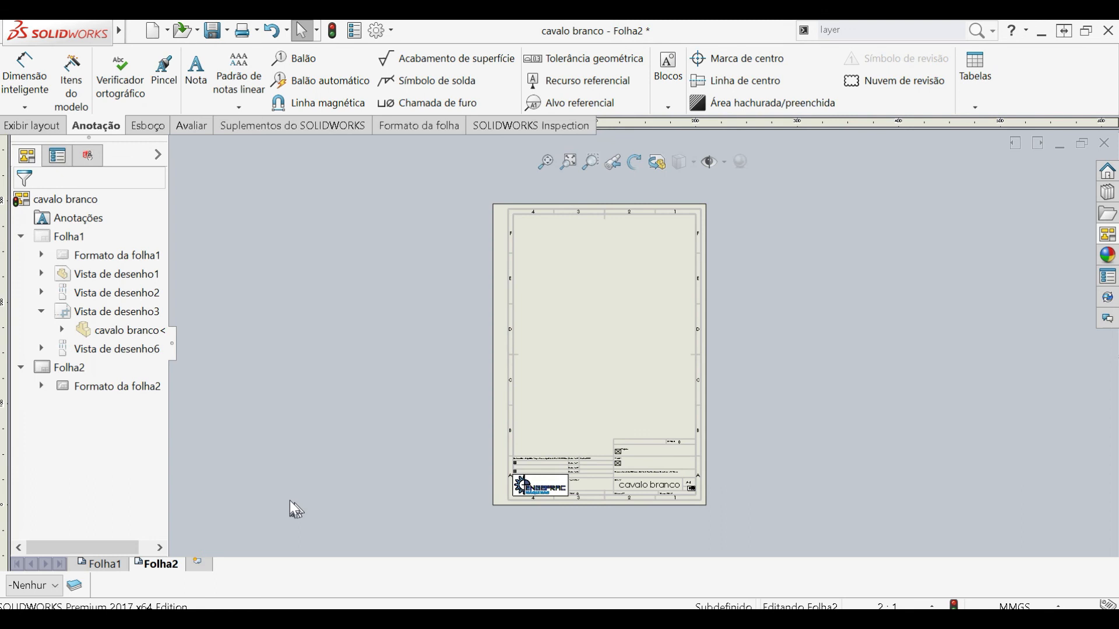
# - Return to Folha1 and move the shaded isometric knight view left to the upper middle of the sheet
pyautogui.click(116, 565)
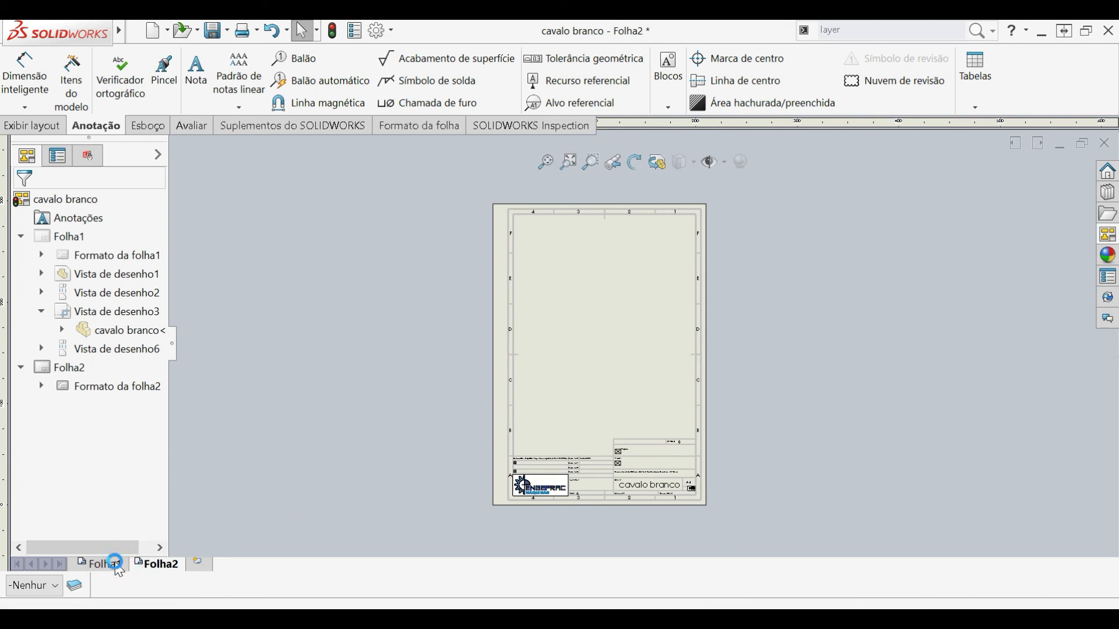
pyautogui.moveTo(634, 257); pyautogui.dragTo(523, 258)
pyautogui.click(544, 425)
# - Insert a front model view of rainha branca without projected views and move it to the sheet's upper-right corner
pyautogui.click(13, 130)
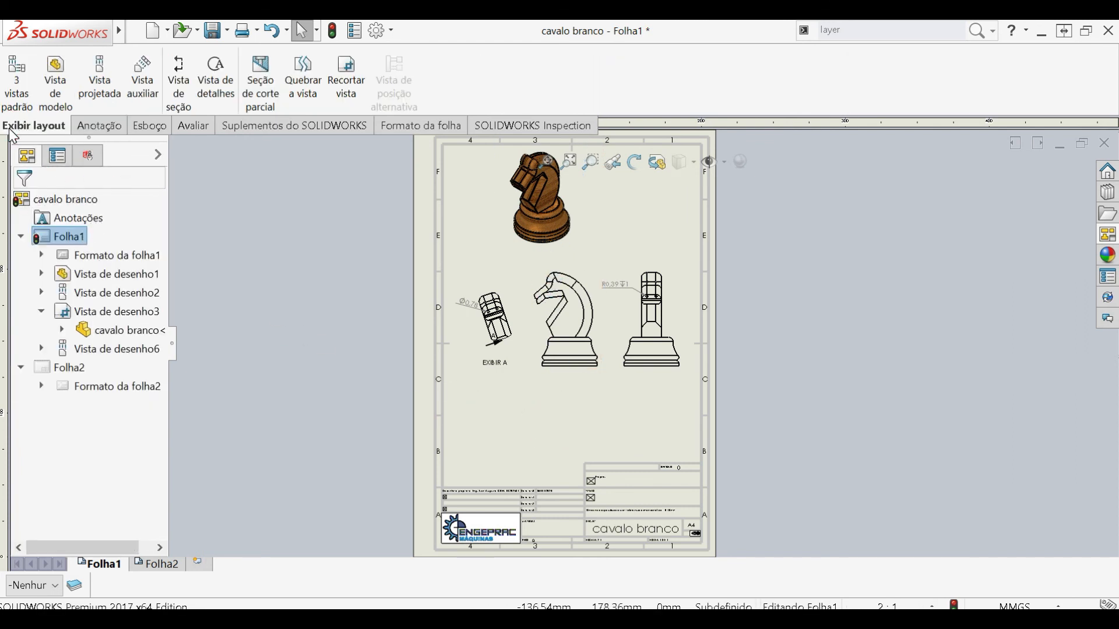
pyautogui.click(52, 99)
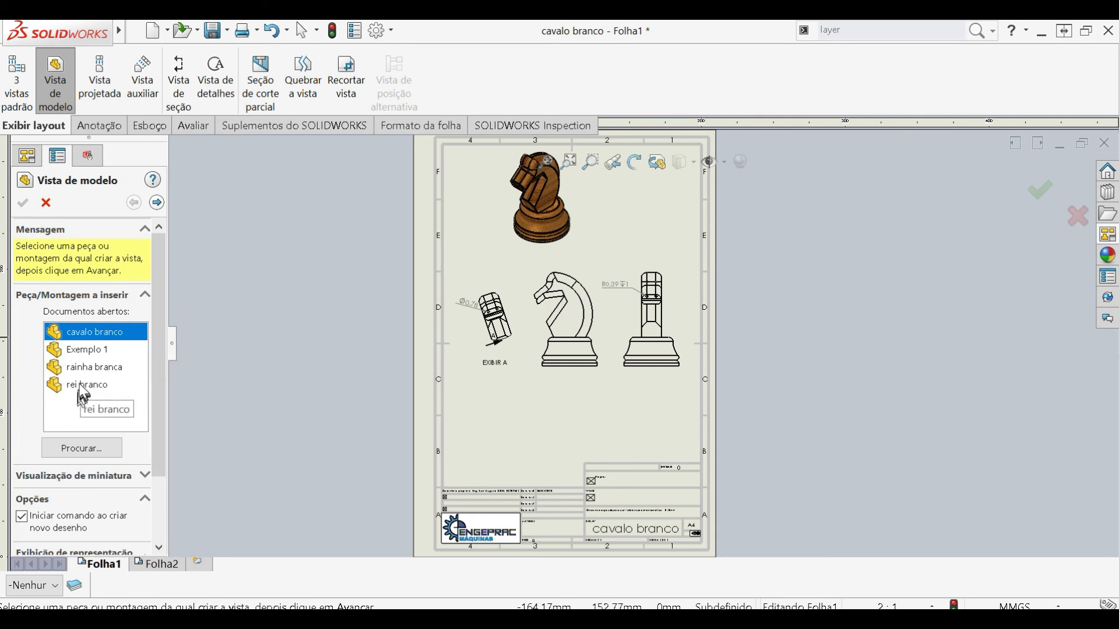
pyautogui.click(80, 369)
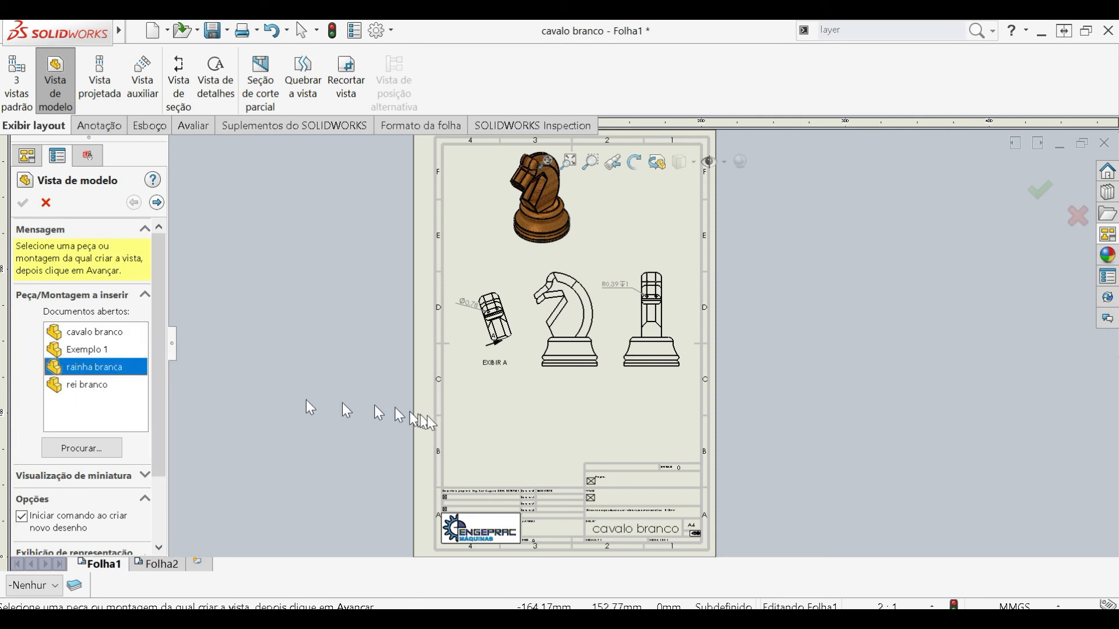
pyautogui.doubleClick(84, 366)
pyautogui.click(520, 418)
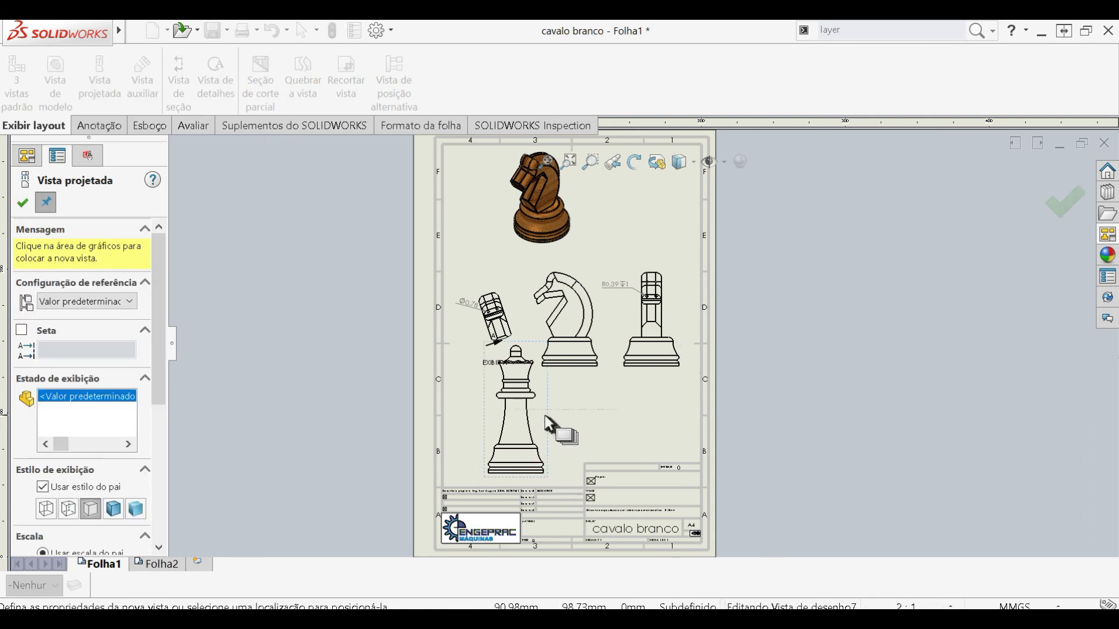
pyautogui.press('Escape')
pyautogui.moveTo(547, 435)
pyautogui.mouseDown()
pyautogui.moveTo(582, 446)
pyautogui.moveTo(676, 219)
pyautogui.mouseUp()
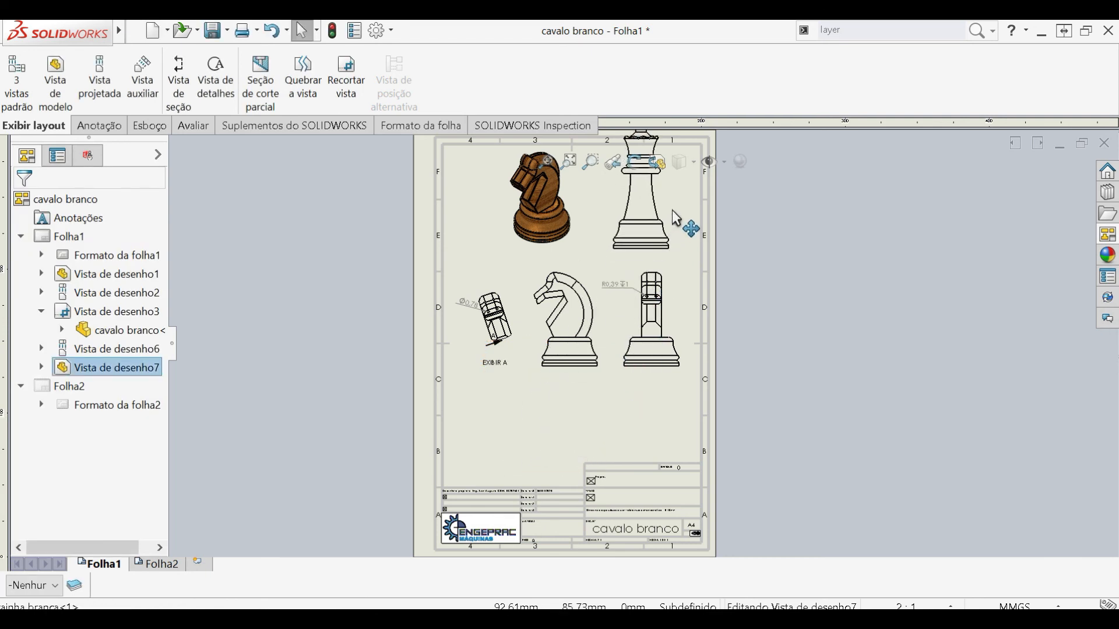
# - Examine Folha1's title block, including the drawing name and sheet number, and the layout of its views
pyautogui.scroll(3, 667, 269)
pyautogui.scroll(-2, 660, 309)
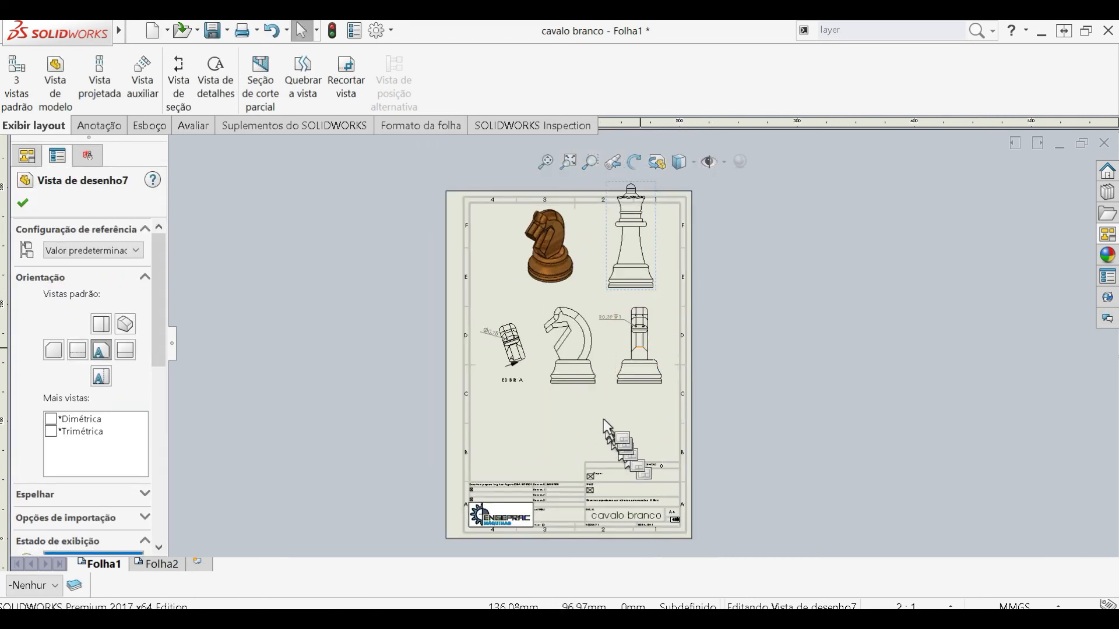
pyautogui.moveTo(567, 381); pyautogui.dragTo(569, 420)
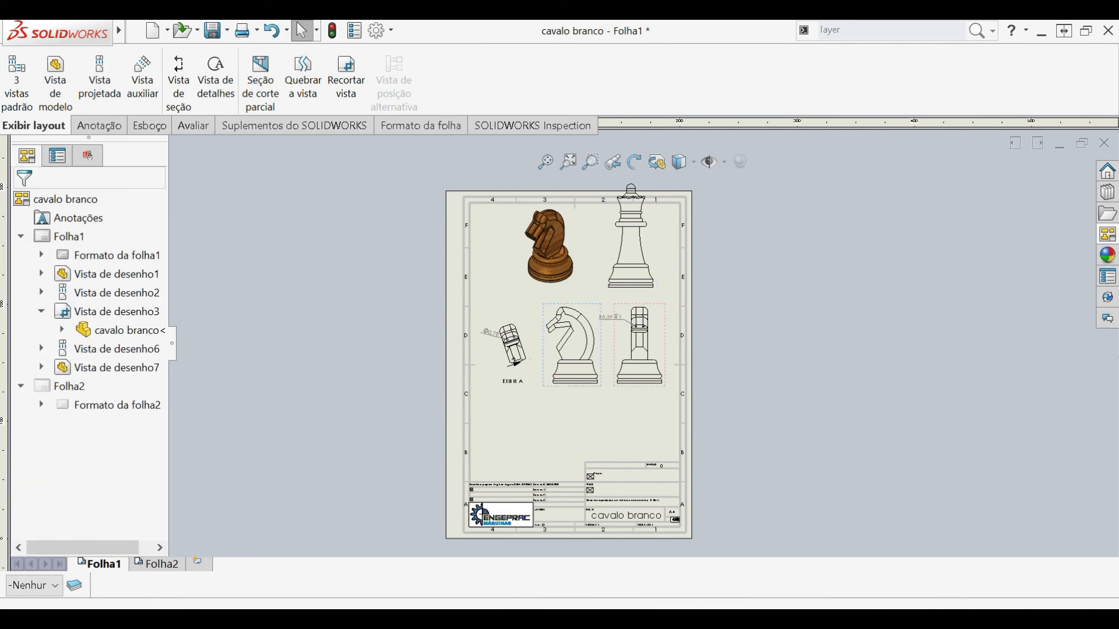
pyautogui.scroll(-5, 582, 542)
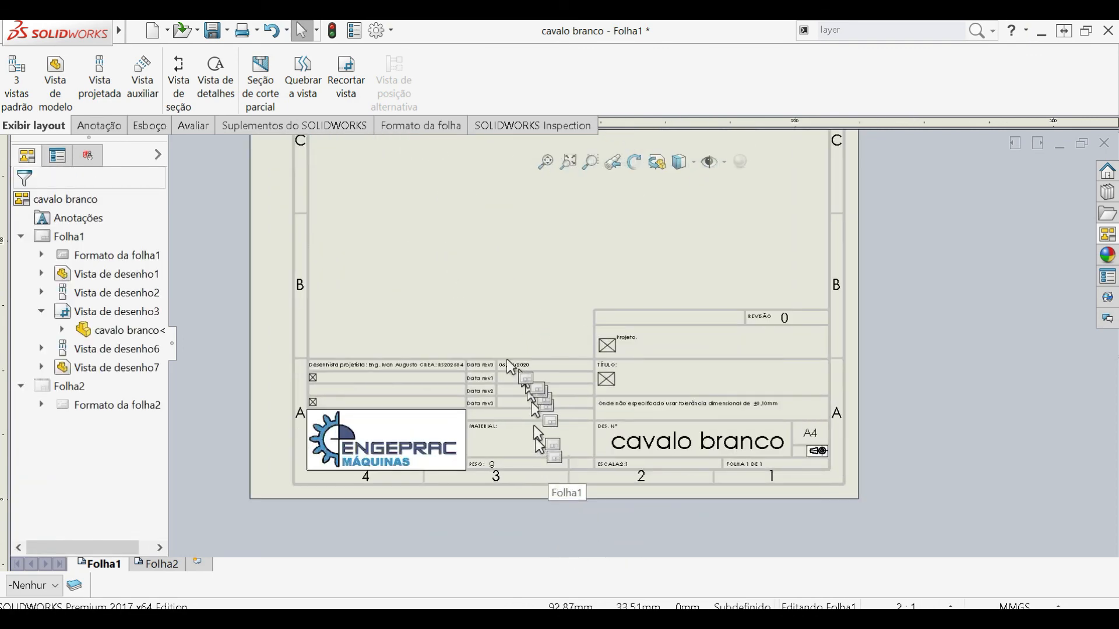
pyautogui.scroll(-2, 504, 502)
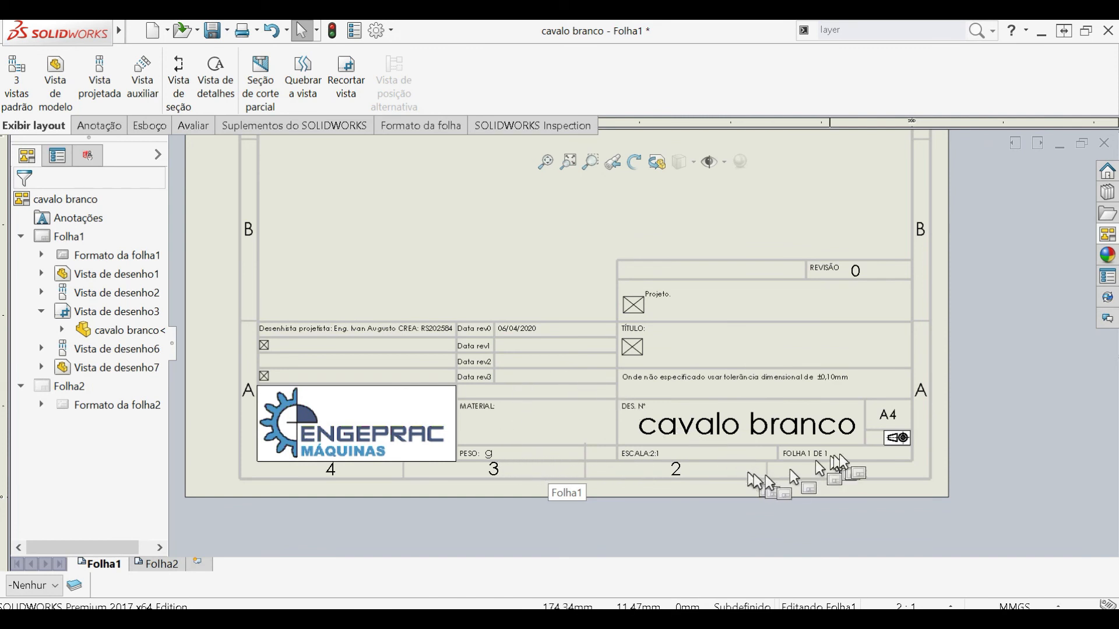
pyautogui.scroll(5, 792, 390)
pyautogui.scroll(4, 778, 384)
pyautogui.scroll(-3, 652, 265)
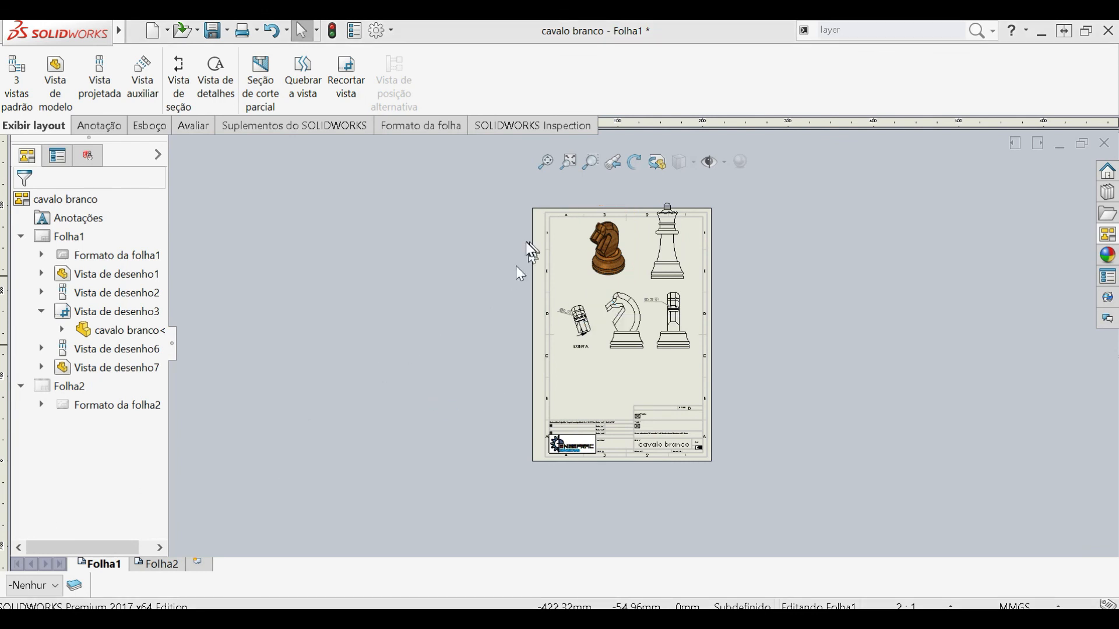
pyautogui.scroll(-3, 672, 345)
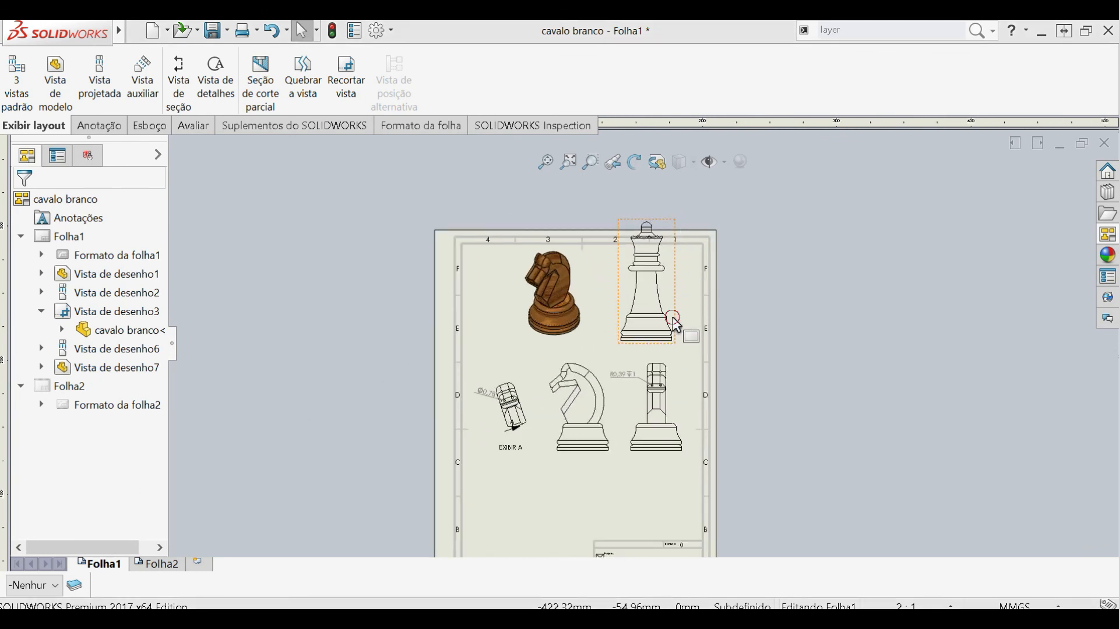
# - Delete the rainha branca view from Folha1
pyautogui.click(672, 316)
pyautogui.moveTo(672, 317); pyautogui.dragTo(561, 329)
pyautogui.press('Delete')
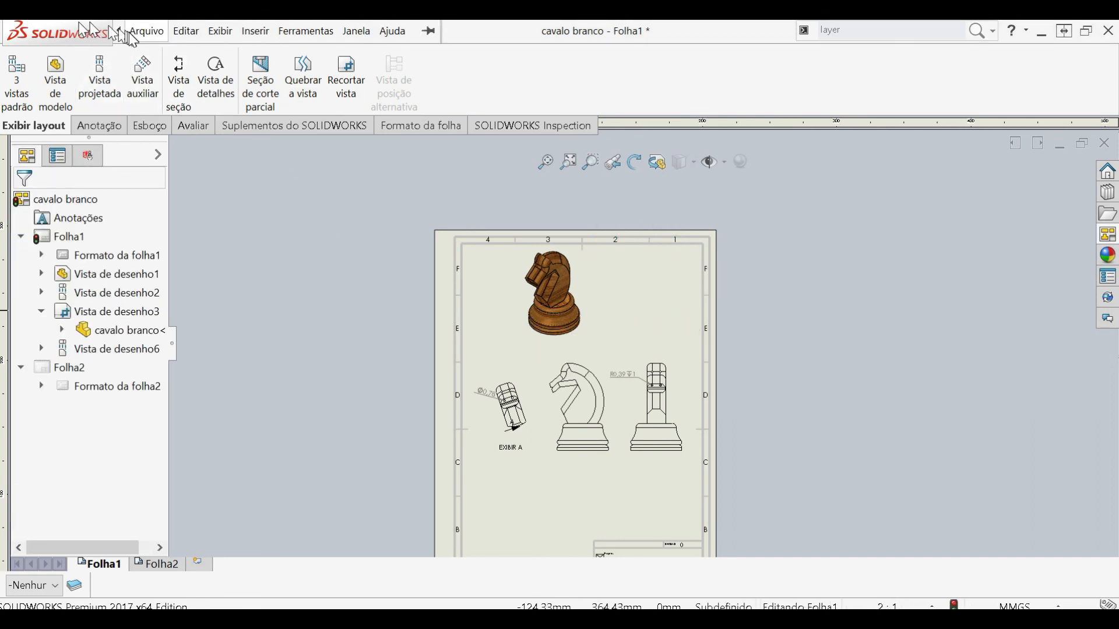
# - Save the drawing as cavalo branco.SLDDRW in the xadres folder, together with its modified part
pyautogui.click(140, 32)
pyautogui.click(194, 158)
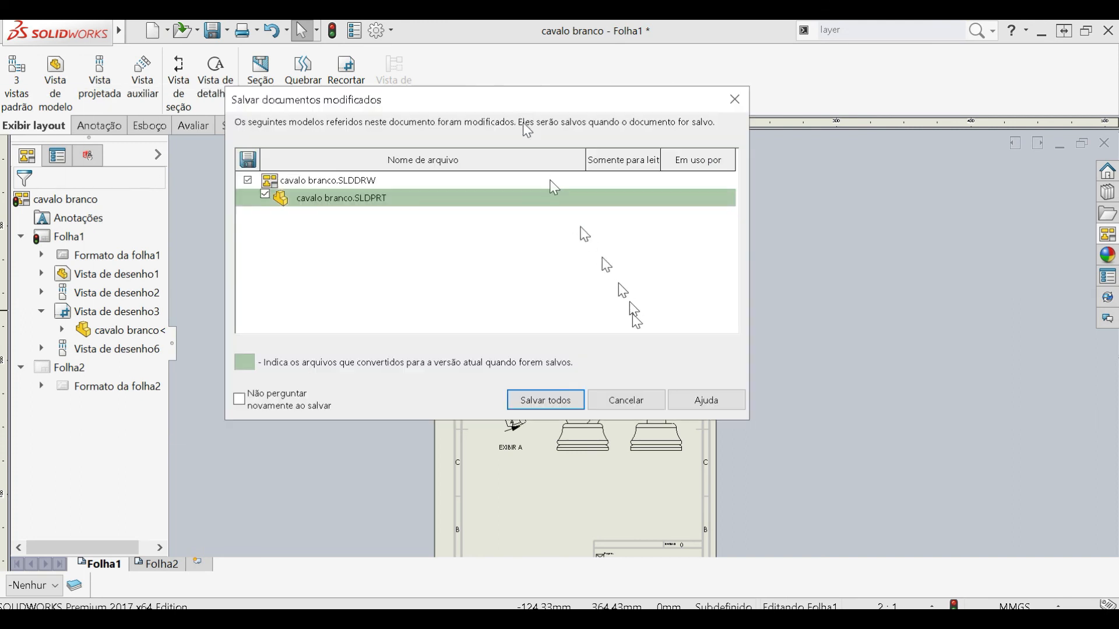
pyautogui.click(543, 401)
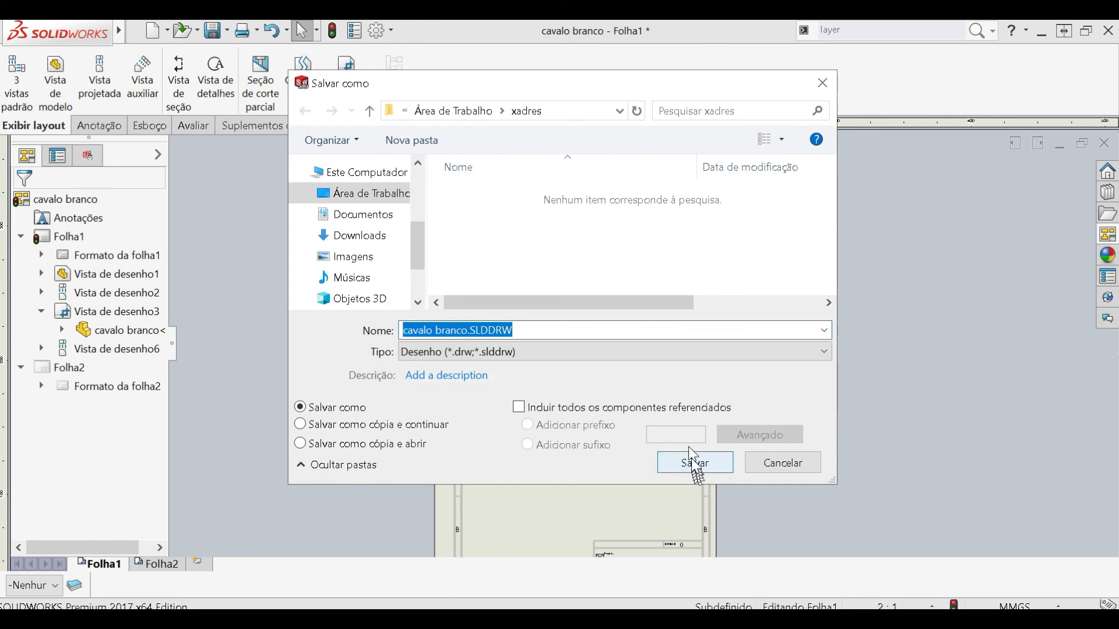
pyautogui.click(693, 461)
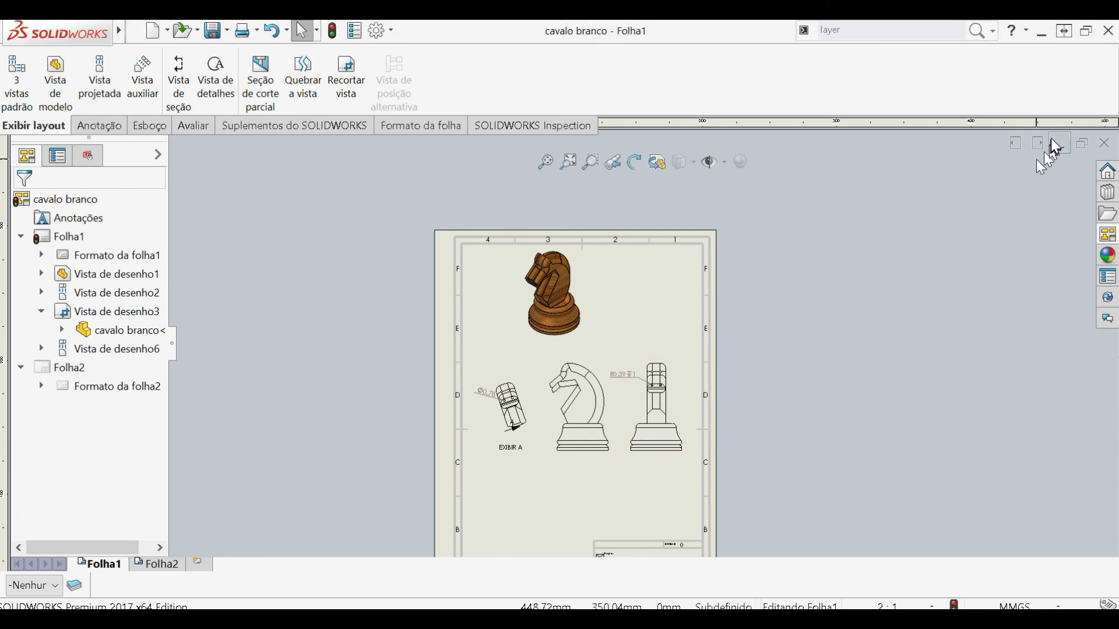
# - Close the cavalo branco drawing and look over the knight part model from several angles
pyautogui.click(1097, 143)
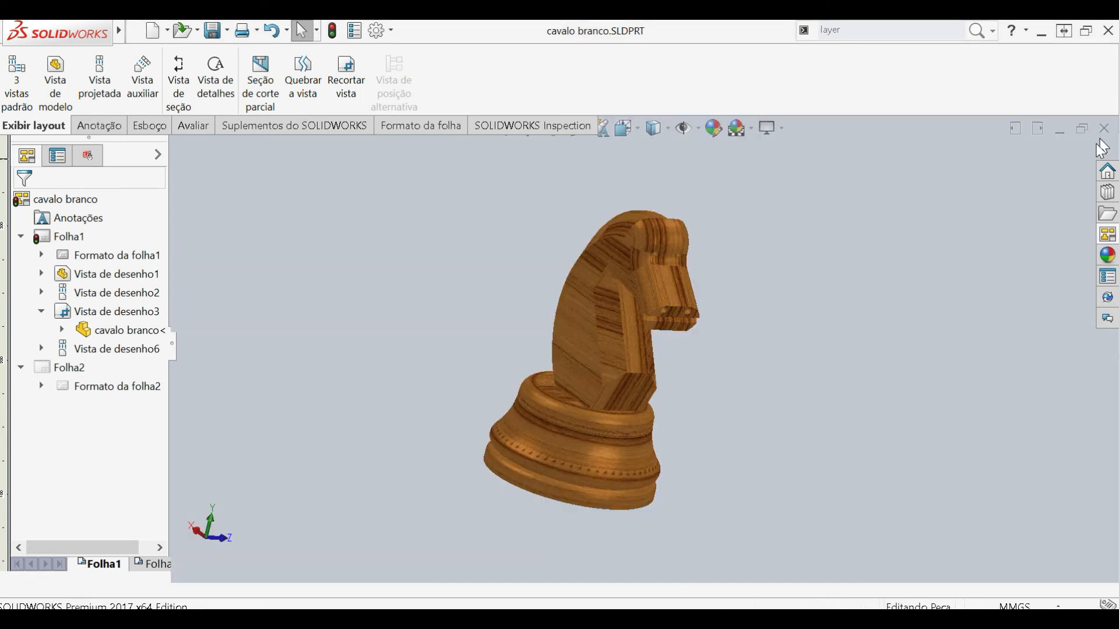
pyautogui.moveTo(778, 358)
pyautogui.mouseDown(button='middle')
pyautogui.moveTo(758, 376)
pyautogui.moveTo(499, 310)
pyautogui.moveTo(670, 300)
pyautogui.moveTo(767, 314)
pyautogui.mouseUp(button='middle')
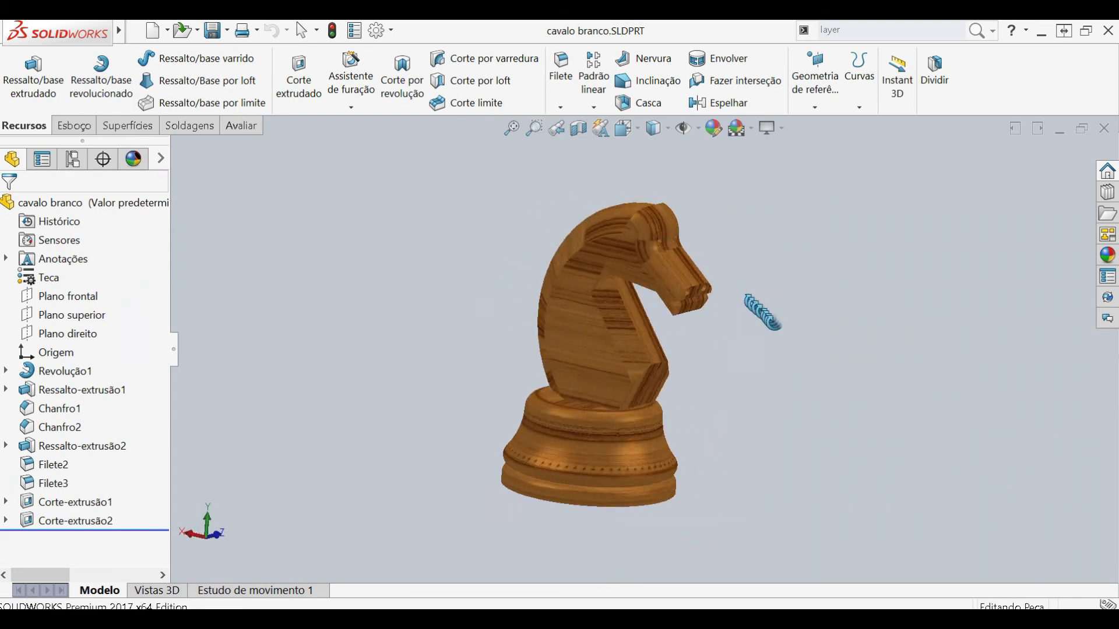
pyautogui.moveTo(637, 529); pyautogui.dragTo(602, 517, button='middle')
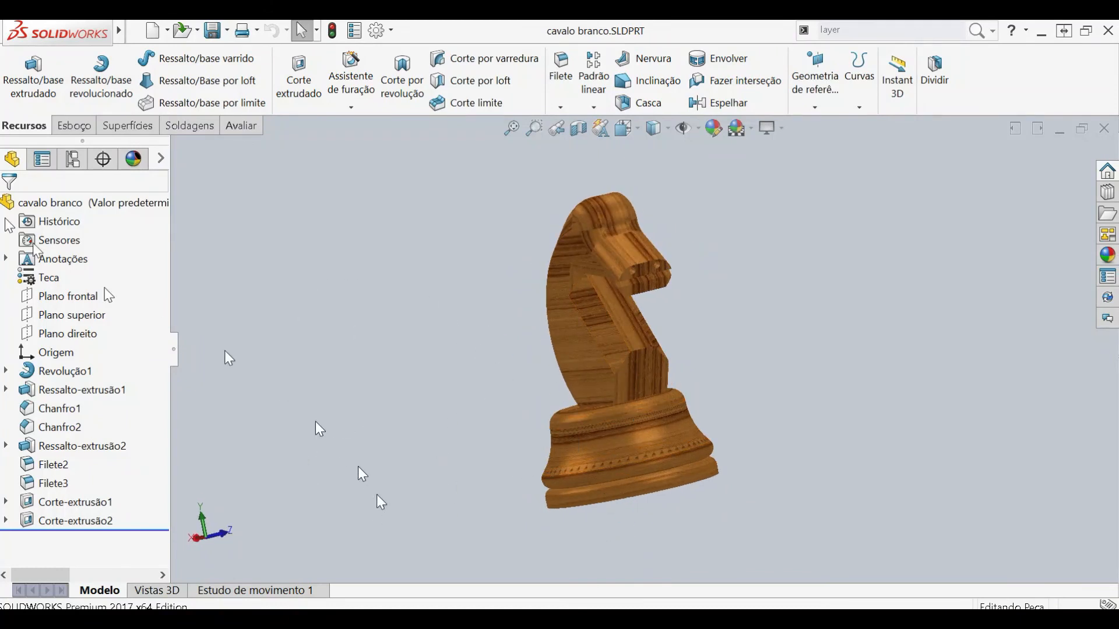
# - Start a drawing from the knight part and accept opening the existing drawing file with the same name
pyautogui.moveTo(5, 36)
pyautogui.click(137, 31)
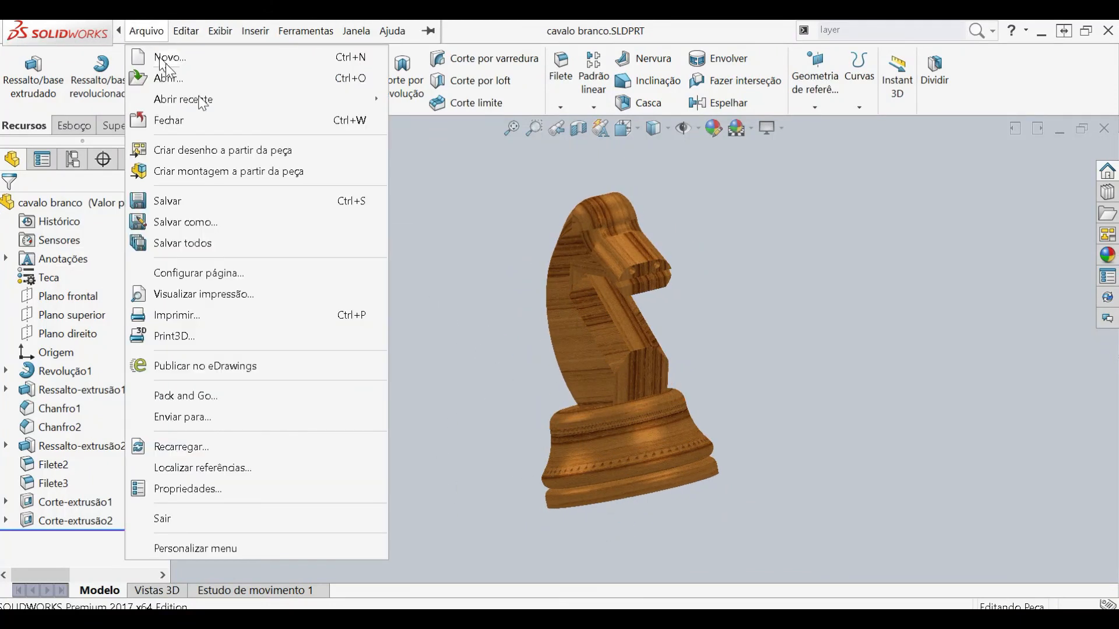
pyautogui.click(244, 149)
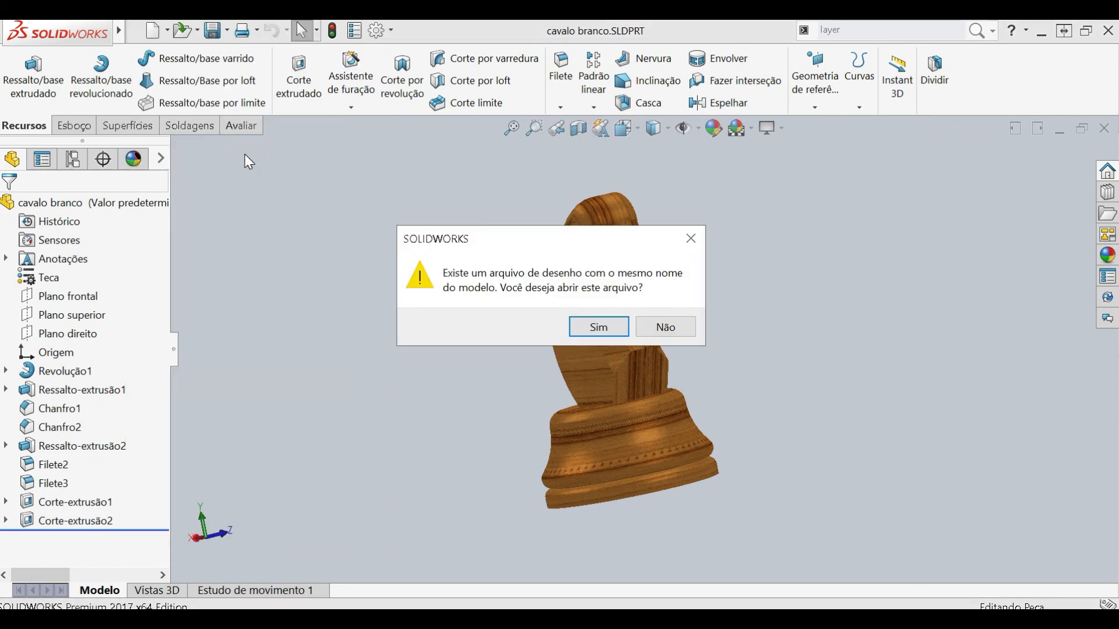
pyautogui.moveTo(460, 334); pyautogui.dragTo(358, 278)
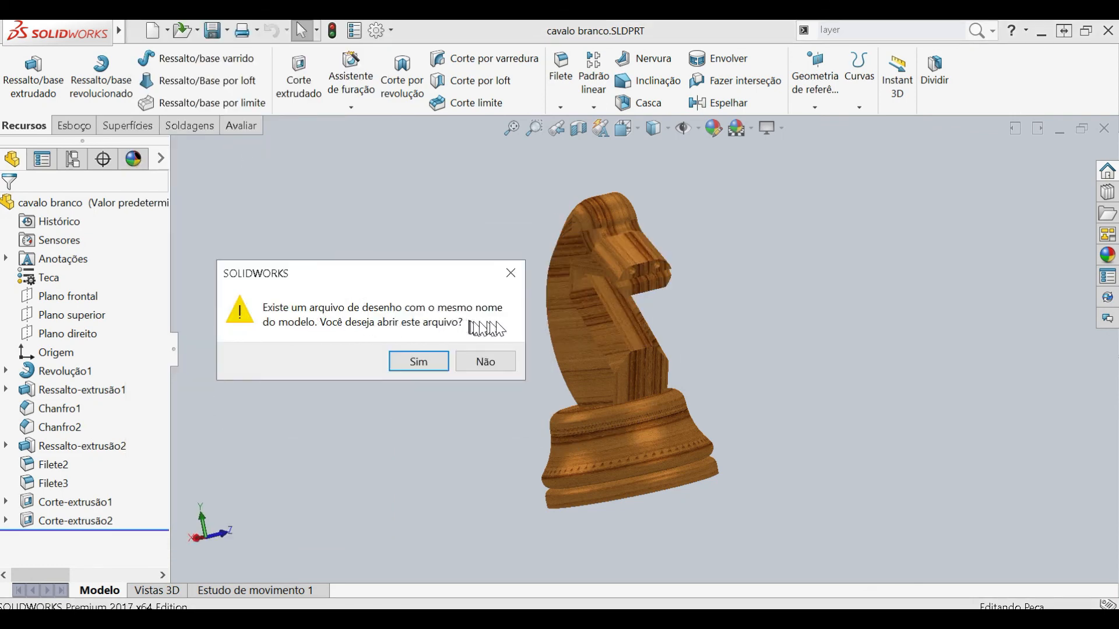
pyautogui.click(428, 362)
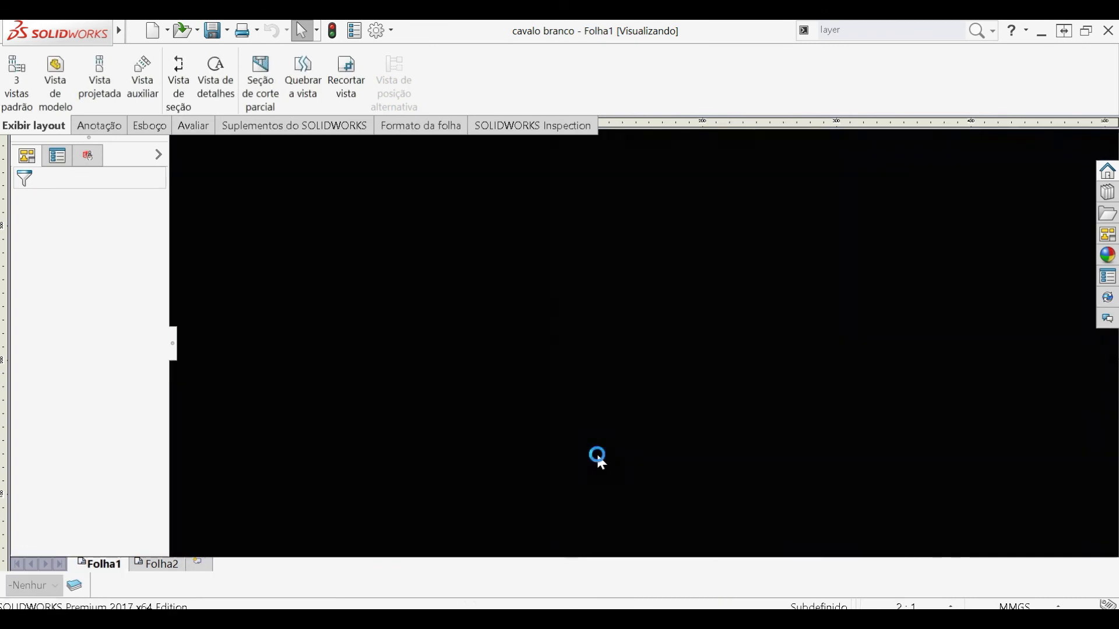
# - Examine the contents of the reopened drawing's two sheets, Folha1 and Folha2
pyautogui.scroll(2, 598, 456)
pyautogui.scroll(-1, 597, 456)
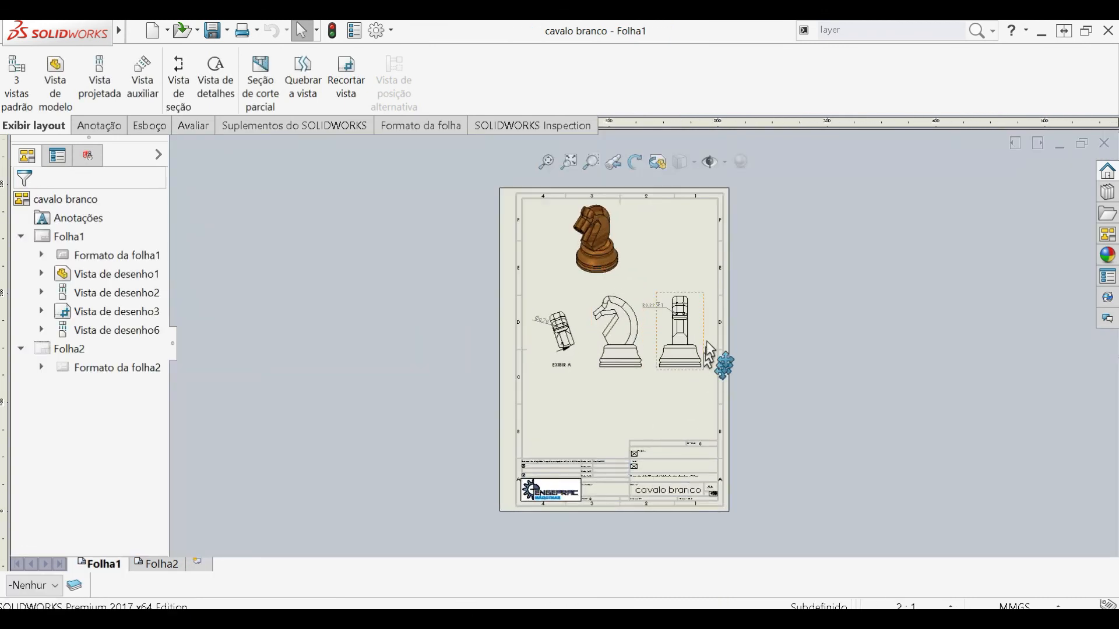
pyautogui.scroll(-2, 704, 285)
pyautogui.scroll(2, 698, 408)
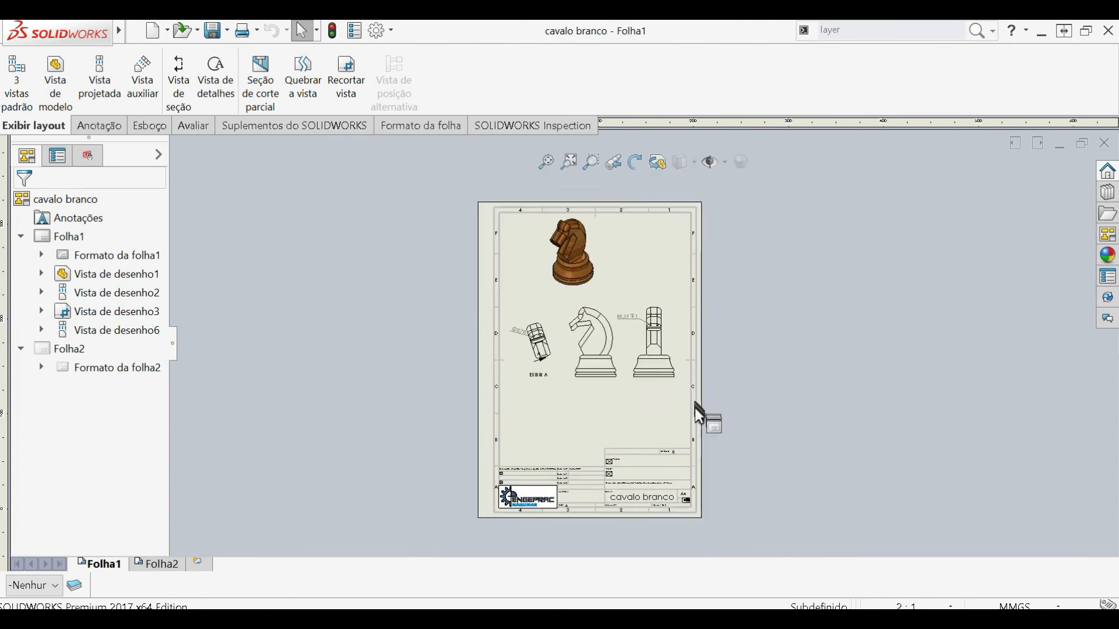
pyautogui.scroll(-1, 699, 418)
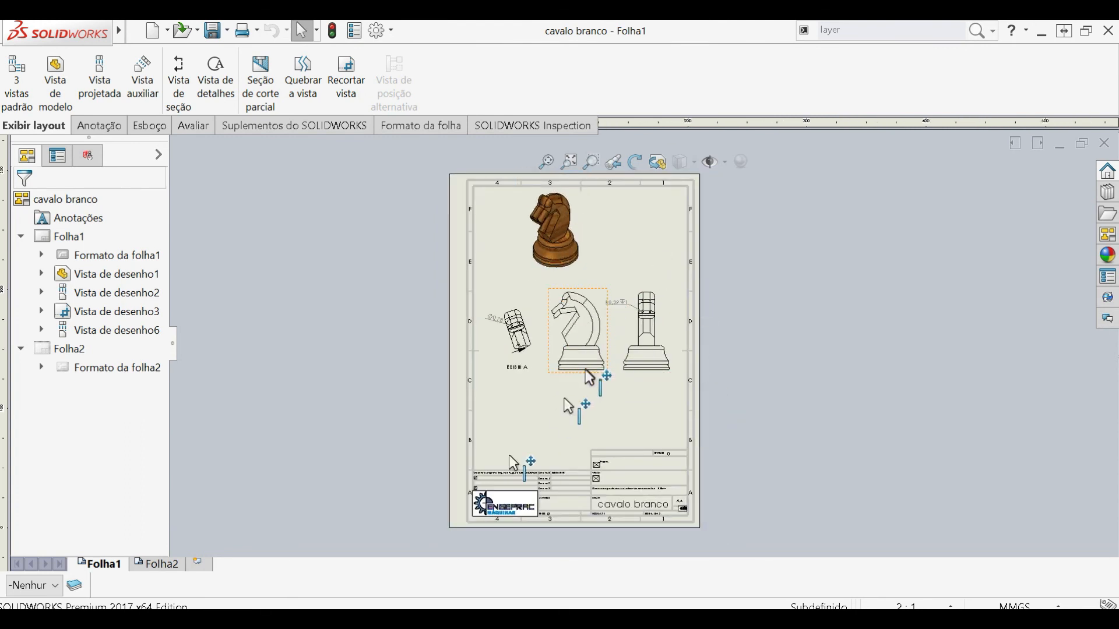
pyautogui.click(155, 564)
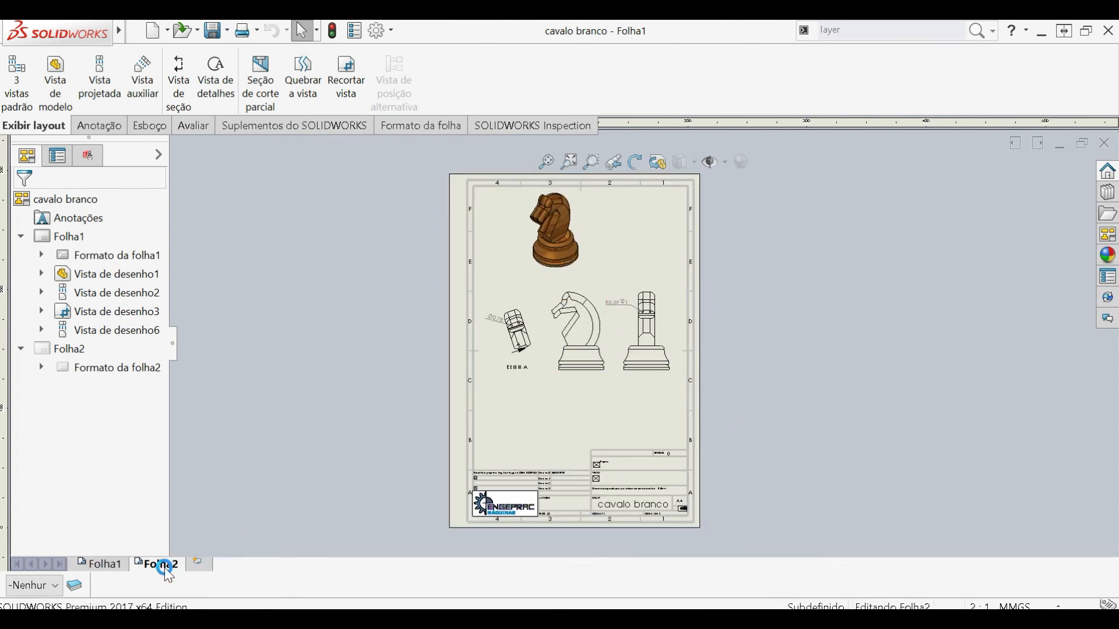
pyautogui.click(98, 565)
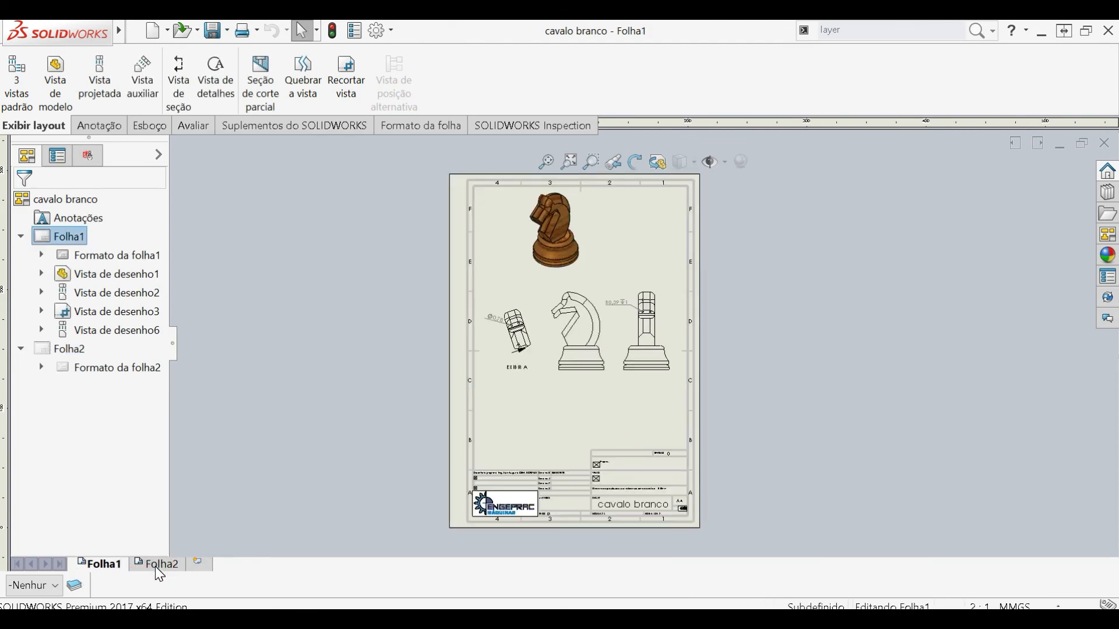
pyautogui.click(156, 564)
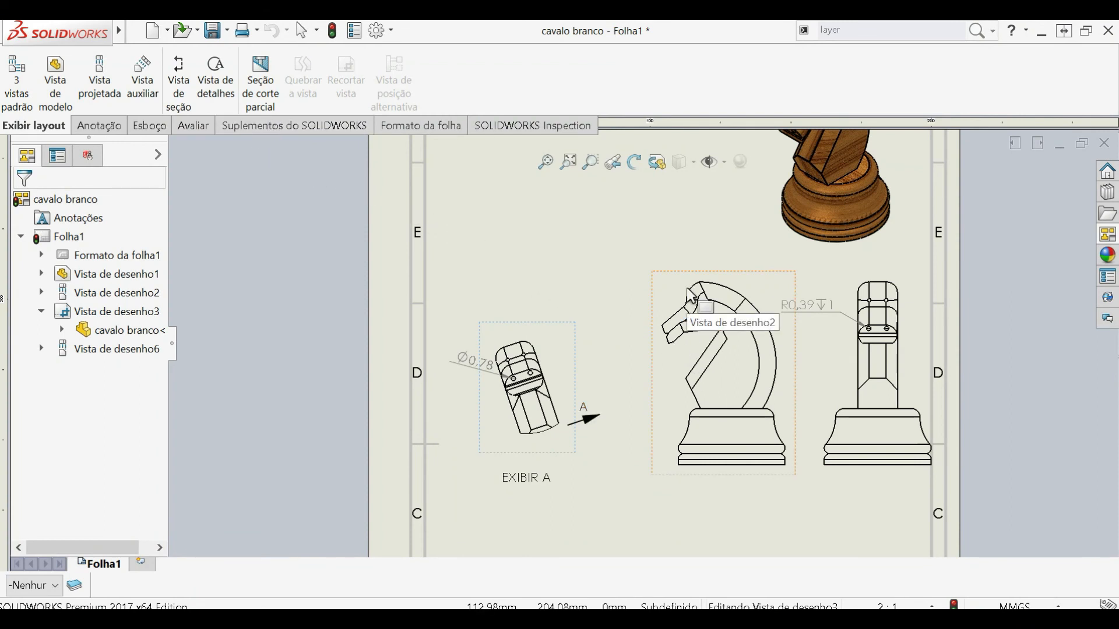
# - Examine the layout of the knight views on Folha1 and the available annotation tools
pyautogui.scroll(4, 687, 288)
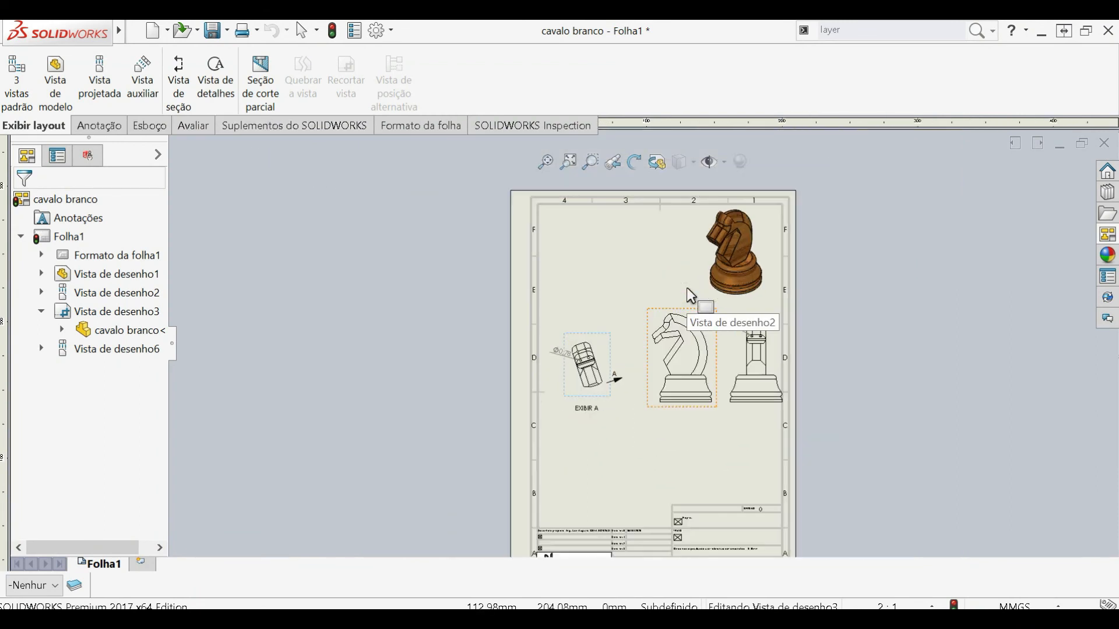
pyautogui.scroll(1, 722, 373)
pyautogui.scroll(-1, 722, 373)
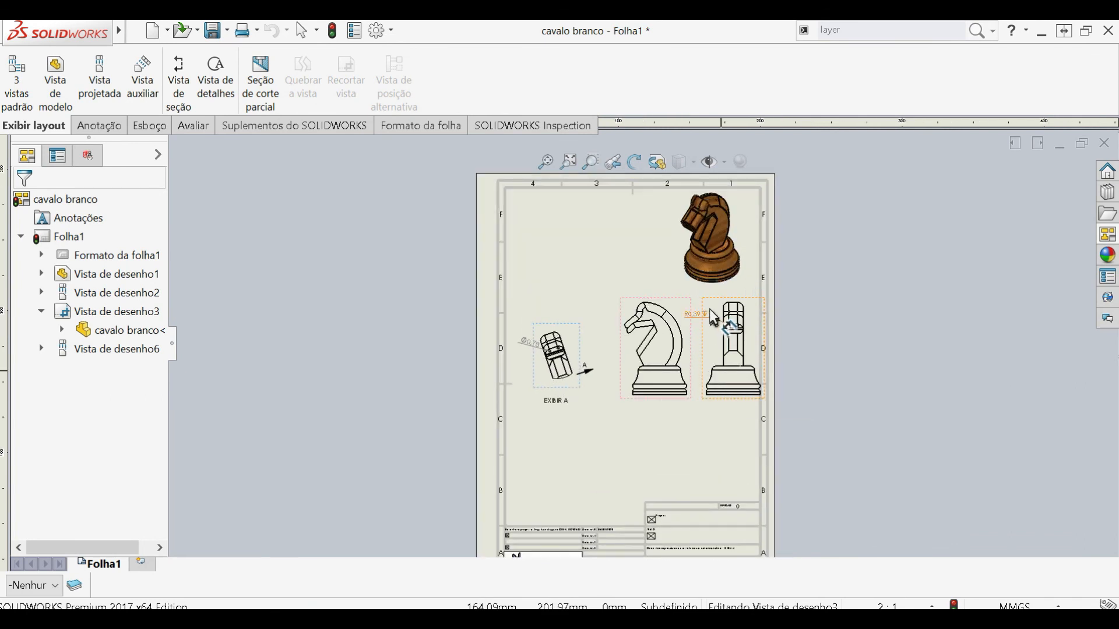
pyautogui.scroll(-2, 707, 315)
pyautogui.scroll(2, 700, 301)
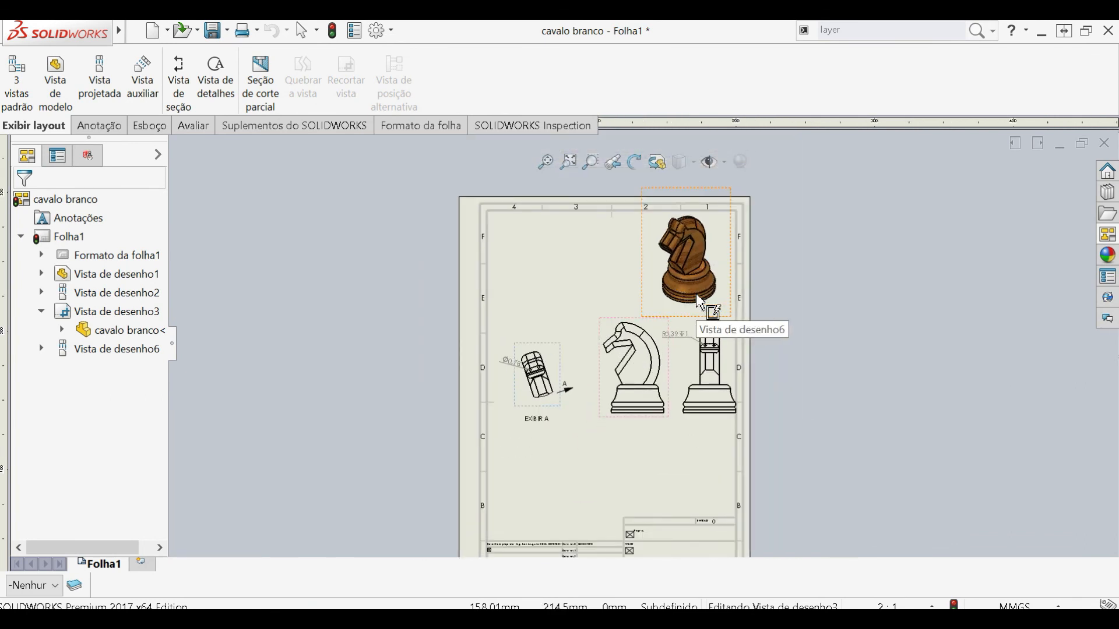
pyautogui.click(106, 129)
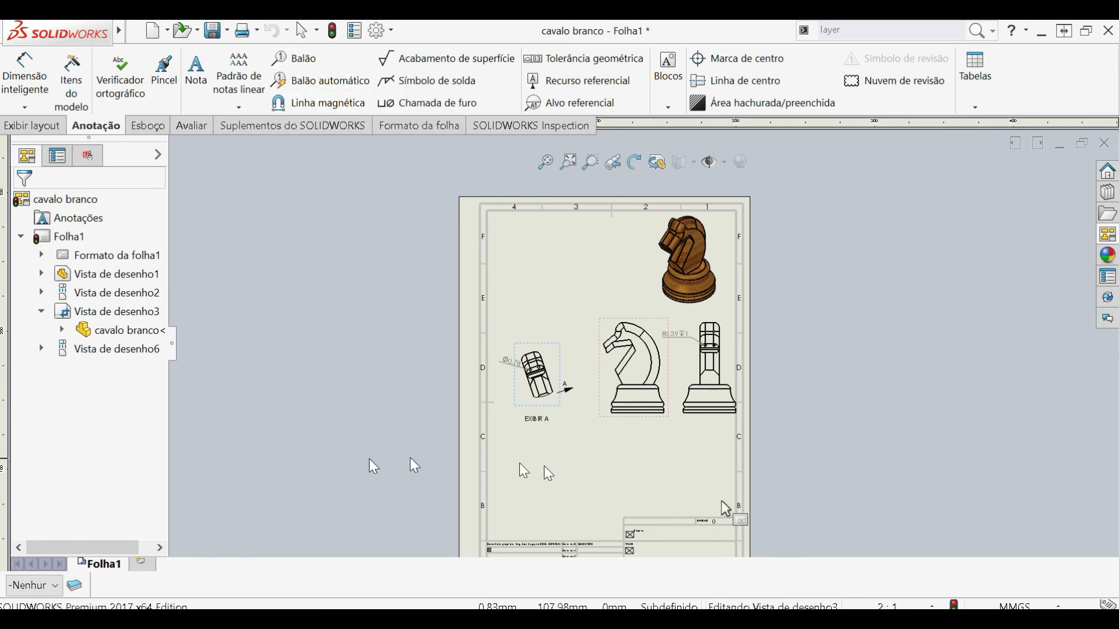
pyautogui.scroll(2, 769, 518)
pyautogui.scroll(-3, 769, 518)
pyautogui.scroll(4, 768, 515)
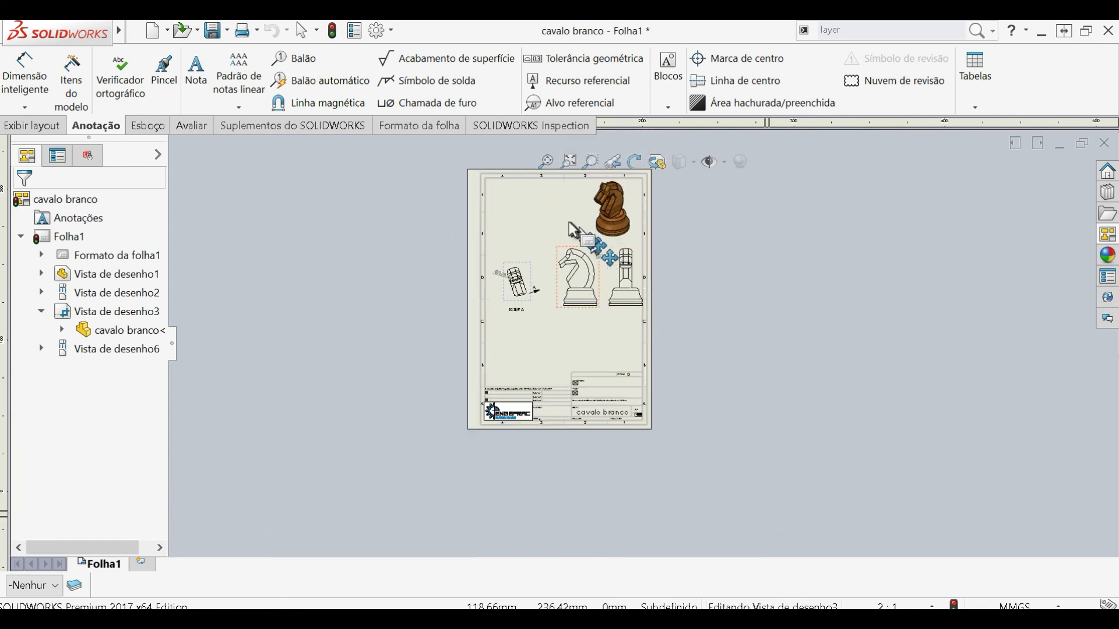
pyautogui.scroll(-4, 567, 226)
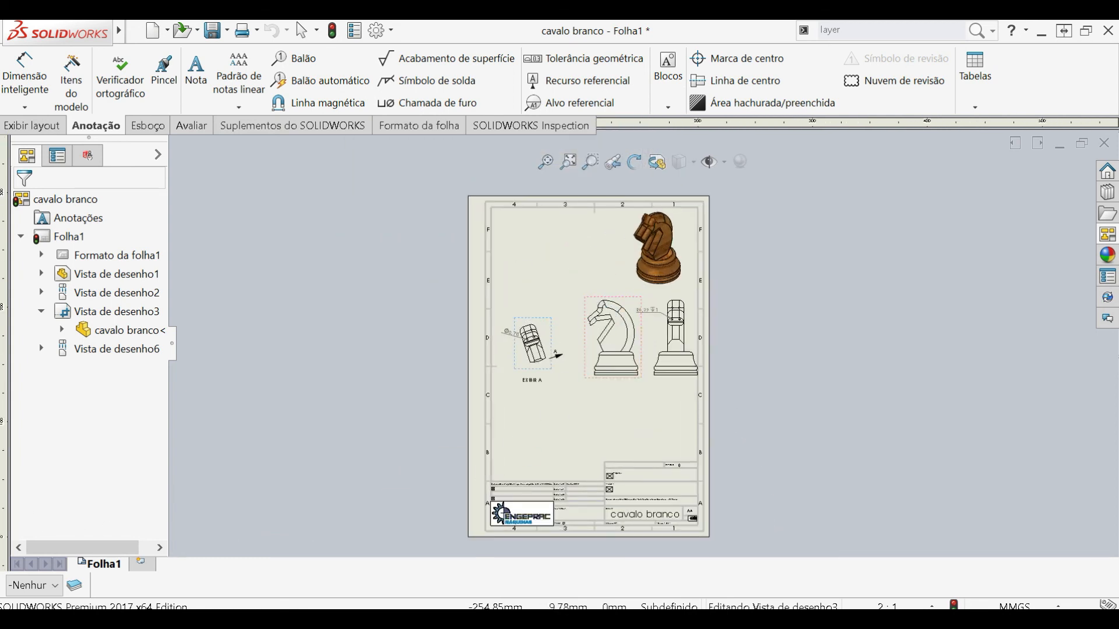